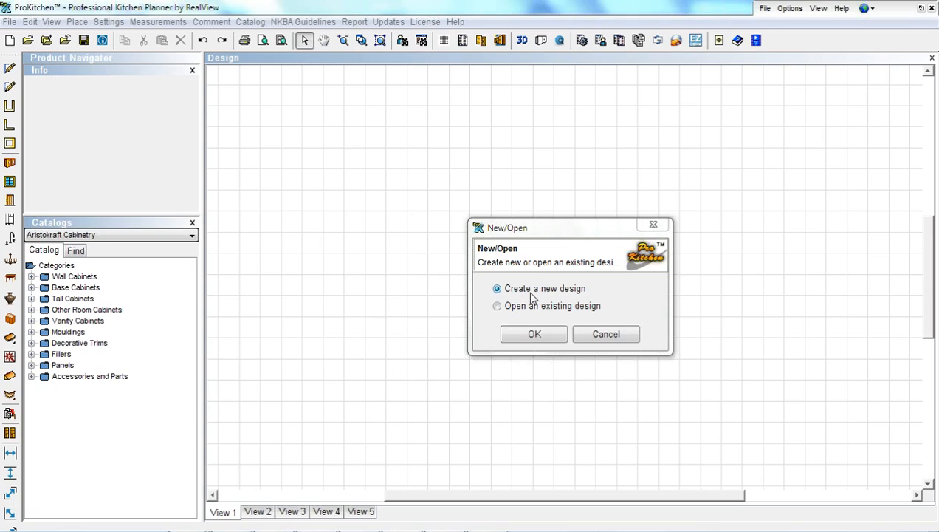
# Create a new blank design and switch to the window with the empty floor-plan grid
pyautogui.click(534, 336)
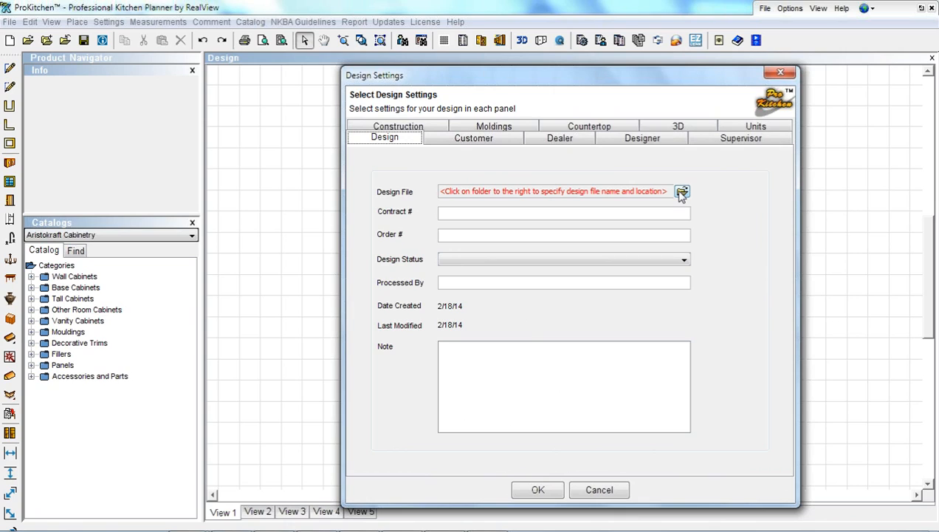
pyautogui.hotkey('alt', 'Tab')
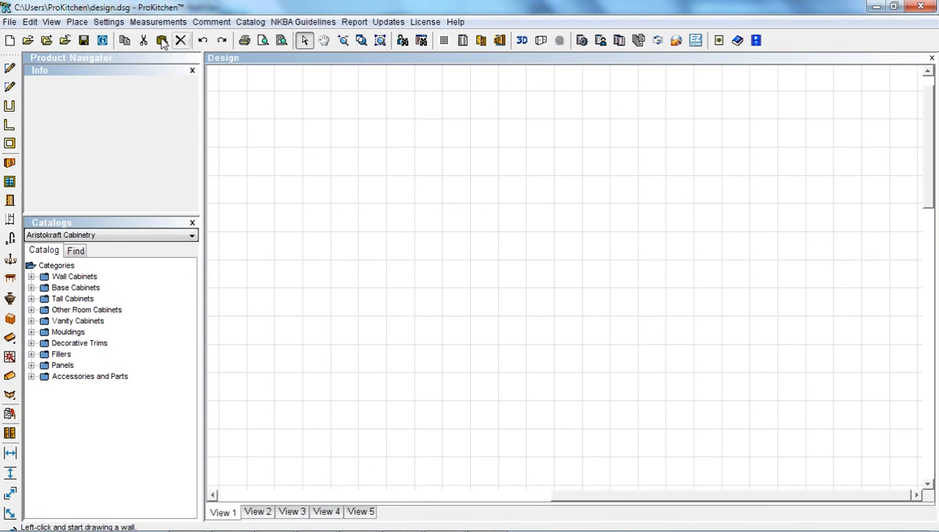
# Set the default Designs Path to Documents\ProKitchen Designs and confirm the default settings
pyautogui.click(109, 22)
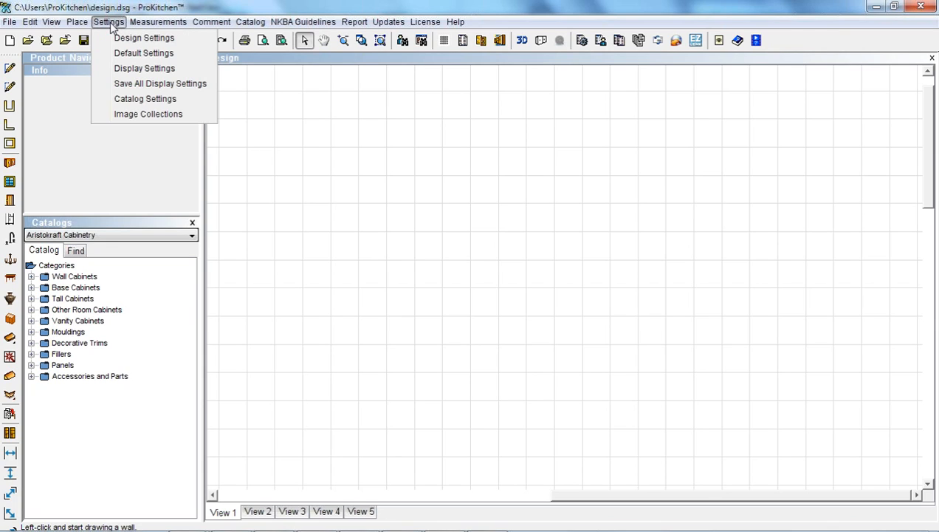
pyautogui.click(142, 54)
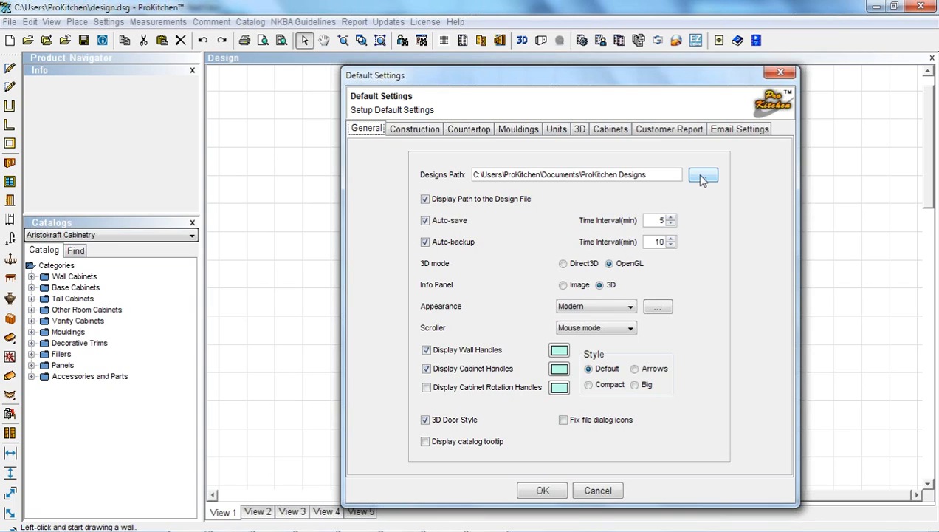
pyautogui.click(703, 176)
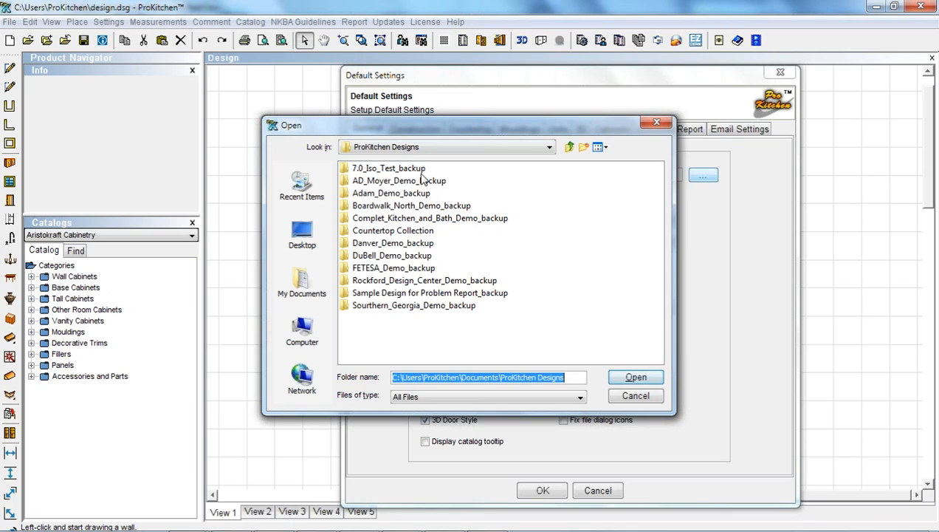
pyautogui.click(570, 147)
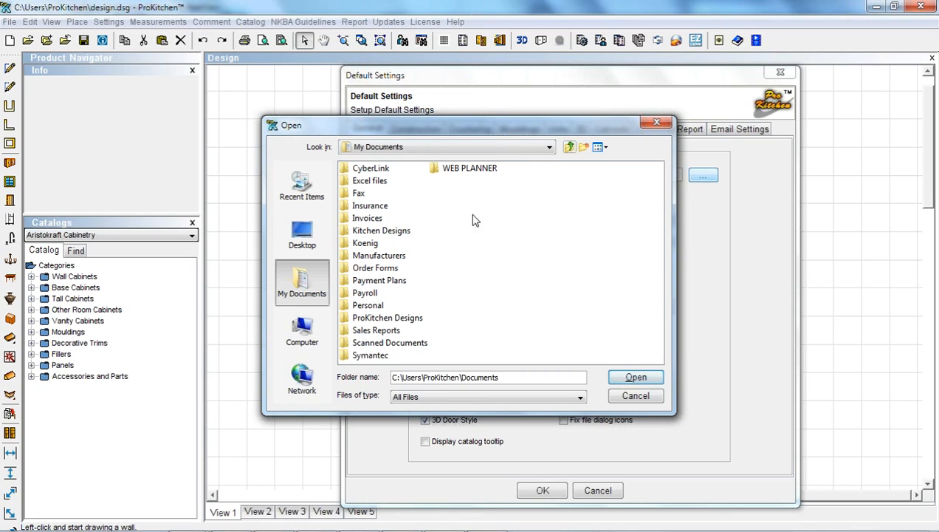
pyautogui.doubleClick(372, 318)
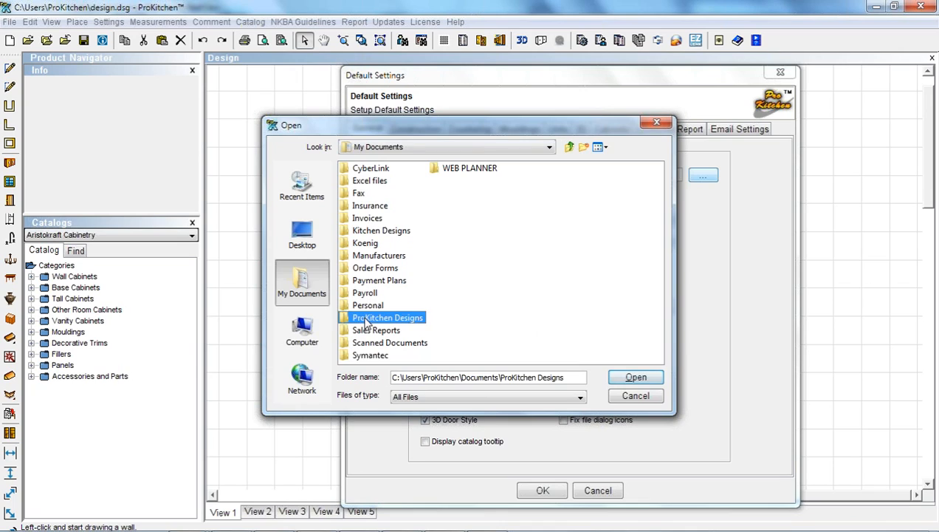
pyautogui.click(628, 378)
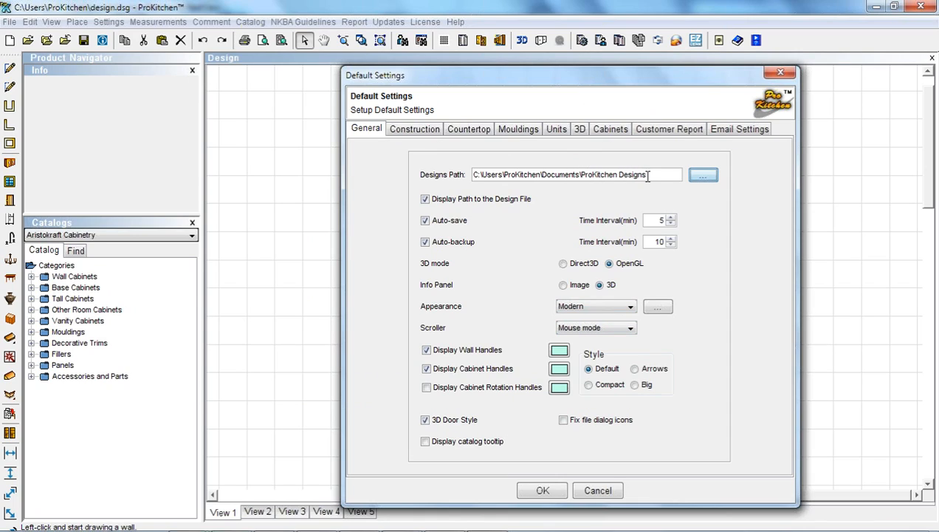
pyautogui.click(540, 491)
# Name the design file February_Basic_Training_Webinar and save it in ProKitchen Designs
pyautogui.hotkey('alt', 'Tab')
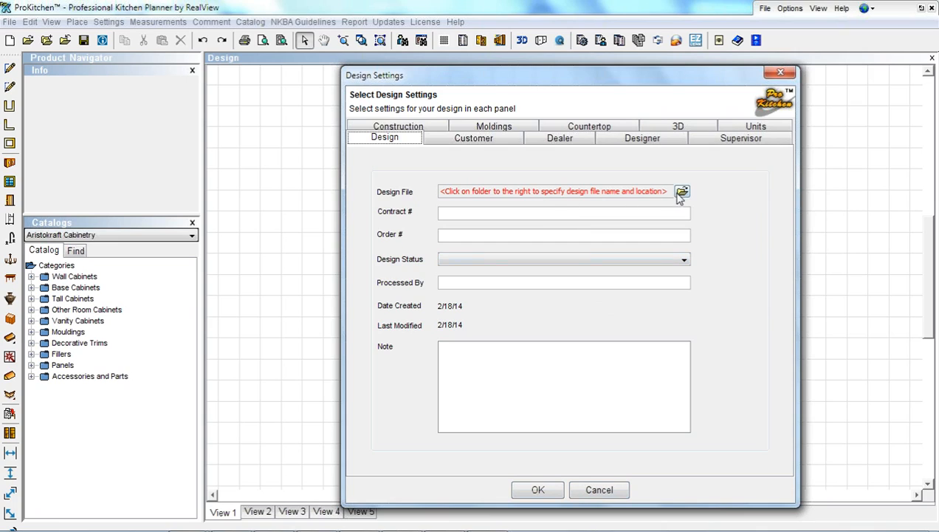
pyautogui.click(681, 191)
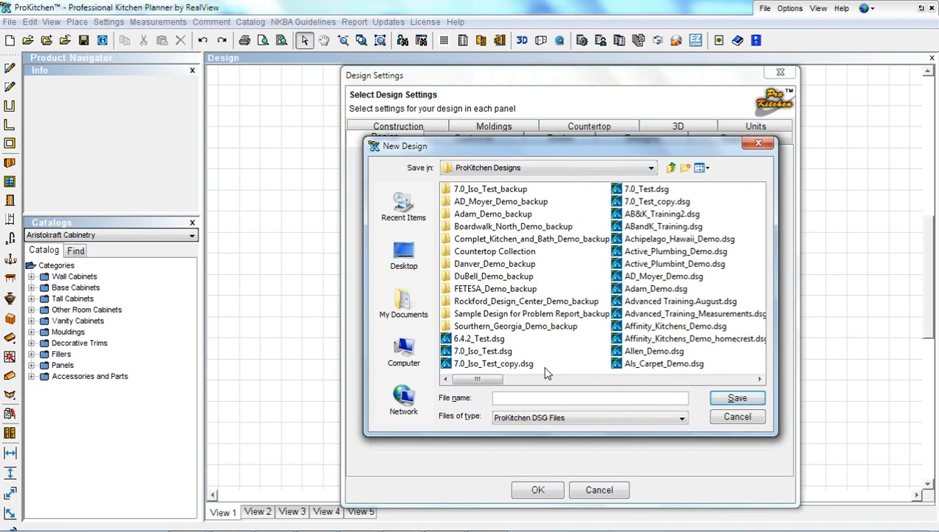
pyautogui.write('February_Basic_Training_Webinar')
pyautogui.click(731, 399)
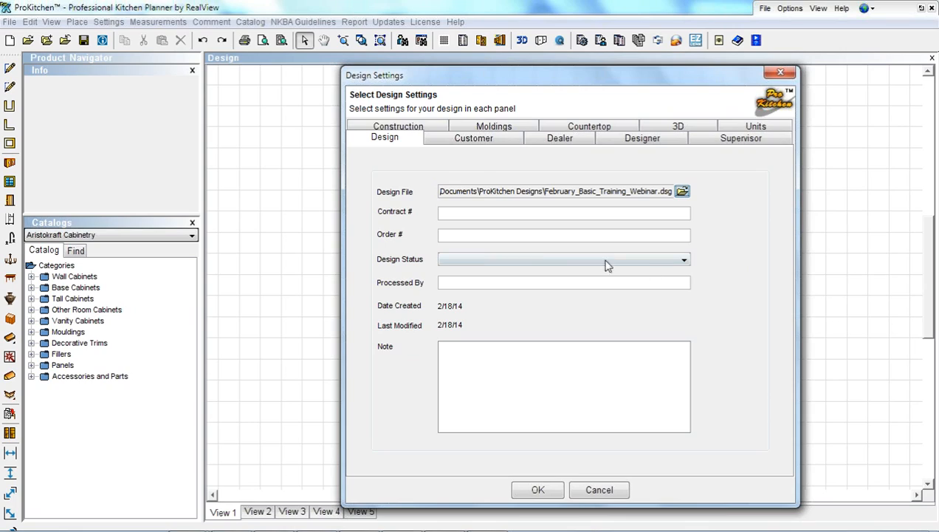
# Enter contract 234 and order 1, and set the design status to Final Design
pyautogui.click(452, 213)
pyautogui.write('234')
pyautogui.press('Tab')
pyautogui.write('1')
pyautogui.press('Tab')
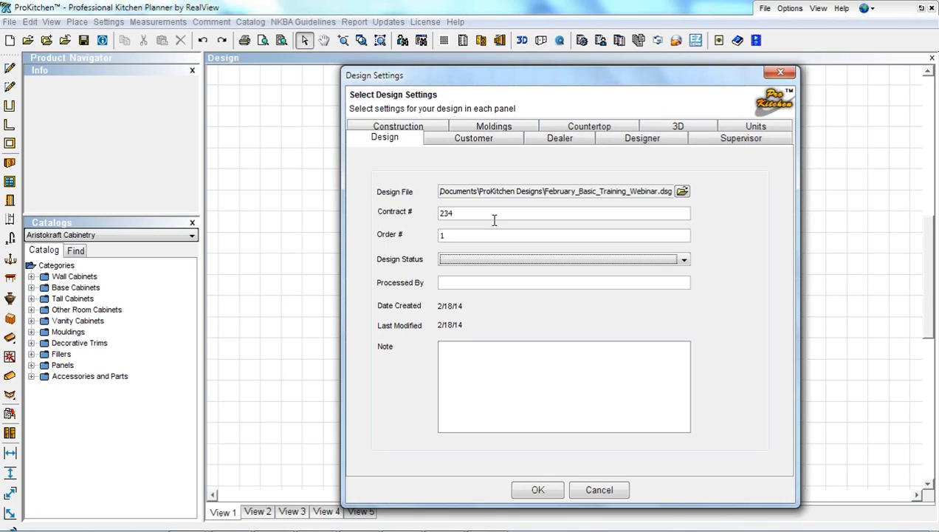
pyautogui.click(684, 260)
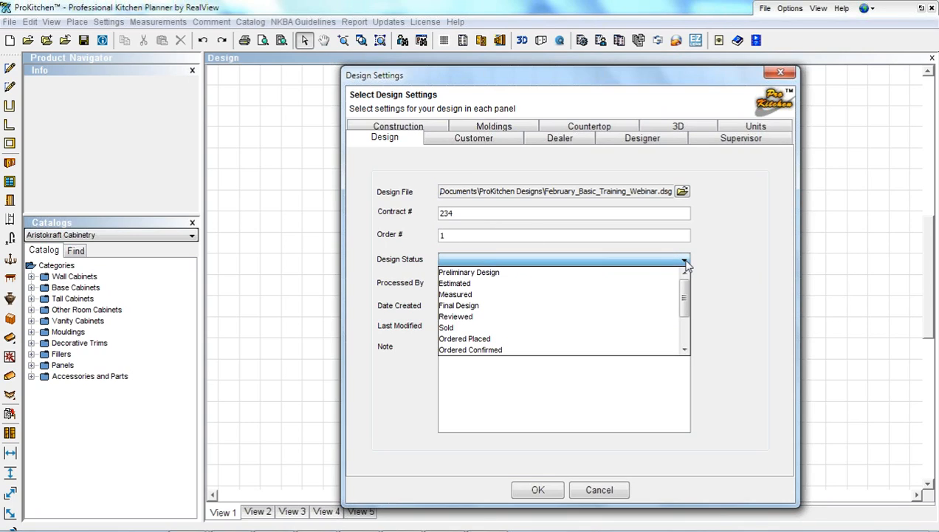
pyautogui.click(455, 310)
# Fill in who processed the design and type a short note about the customer
pyautogui.click(451, 283)
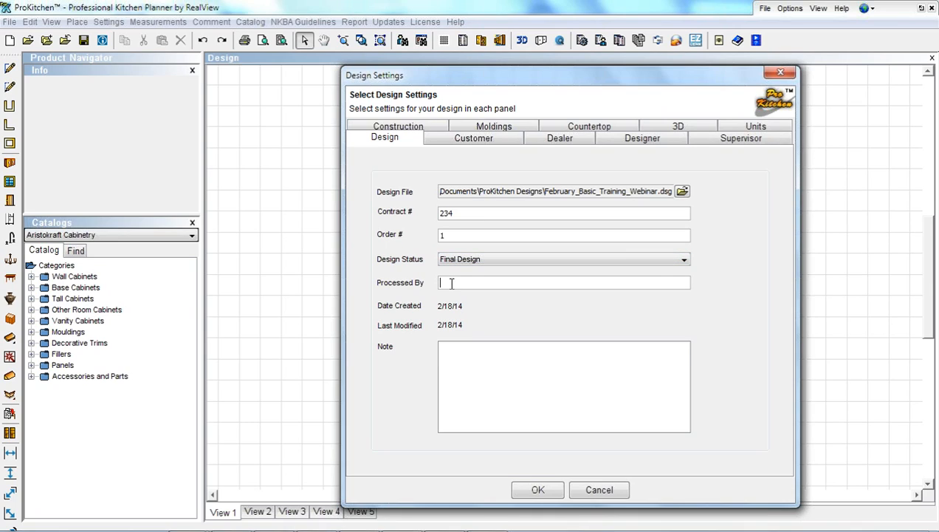
pyautogui.write('Bil')
pyautogui.write('Ding-a')
pyautogui.write('ling need')
pyautogui.write('ed')
pyautogui.press('BackSpace')
pyautogui.press('BackSpace')
pyautogui.write('s to make up her mind')
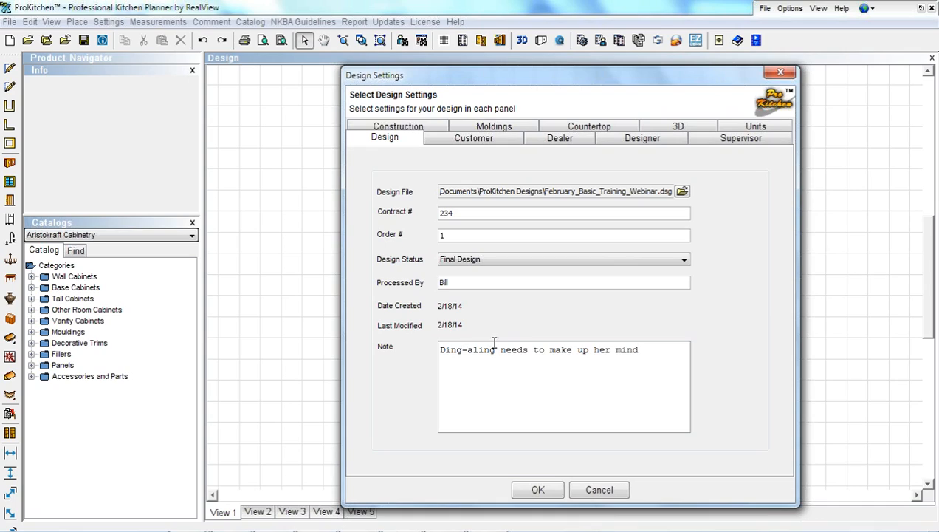
# Assign the existing ProKitchen Software customer to the design, then show the Dealer page
pyautogui.click(459, 143)
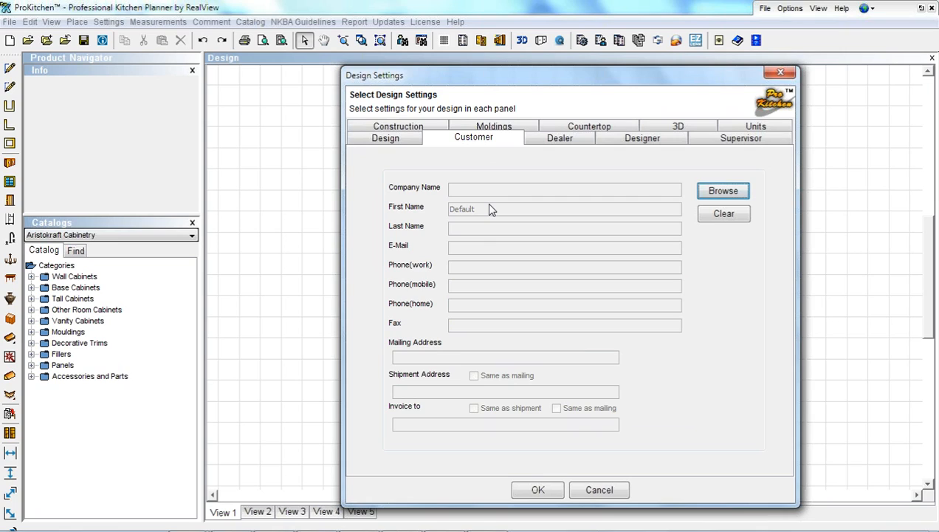
pyautogui.click(719, 191)
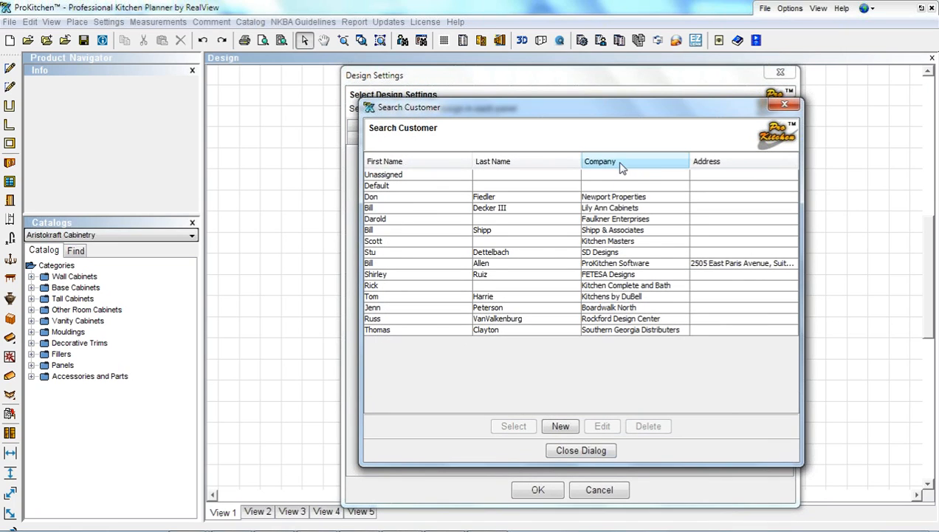
pyautogui.click(618, 166)
pyautogui.click(618, 164)
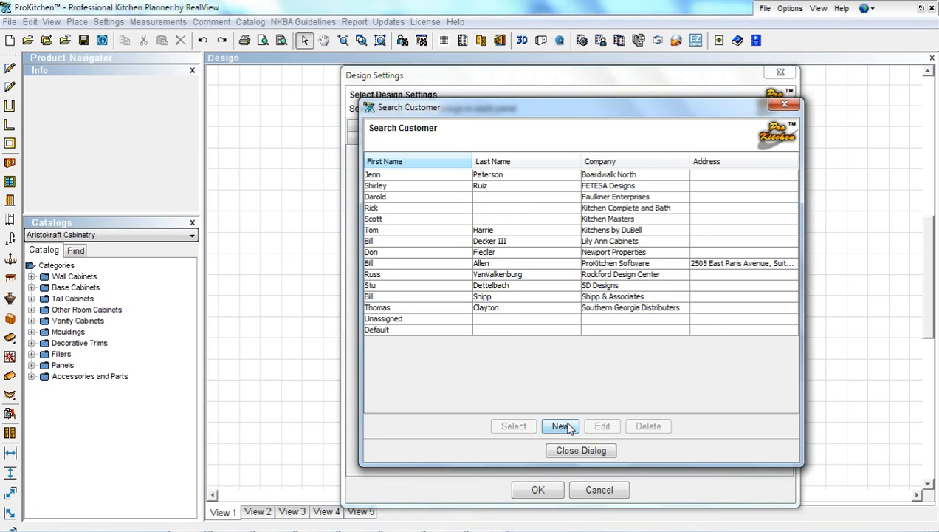
pyautogui.click(541, 264)
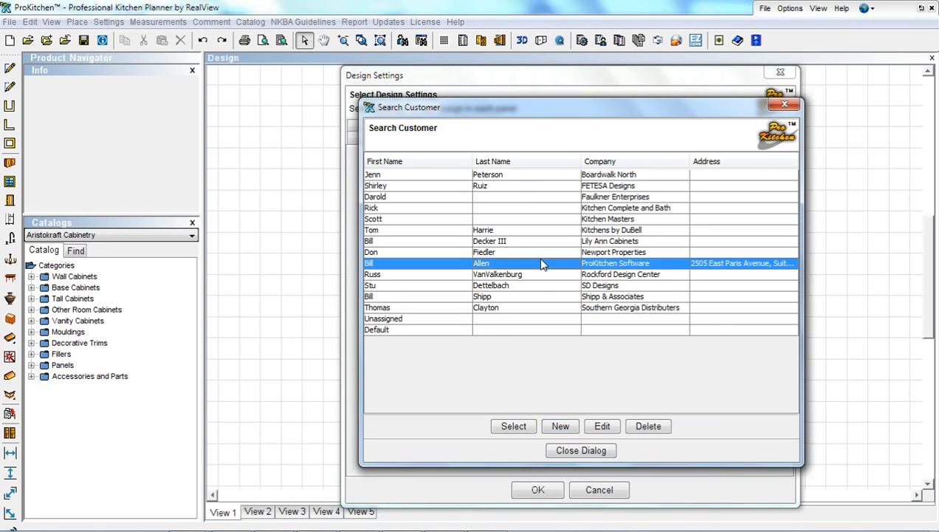
pyautogui.click(522, 424)
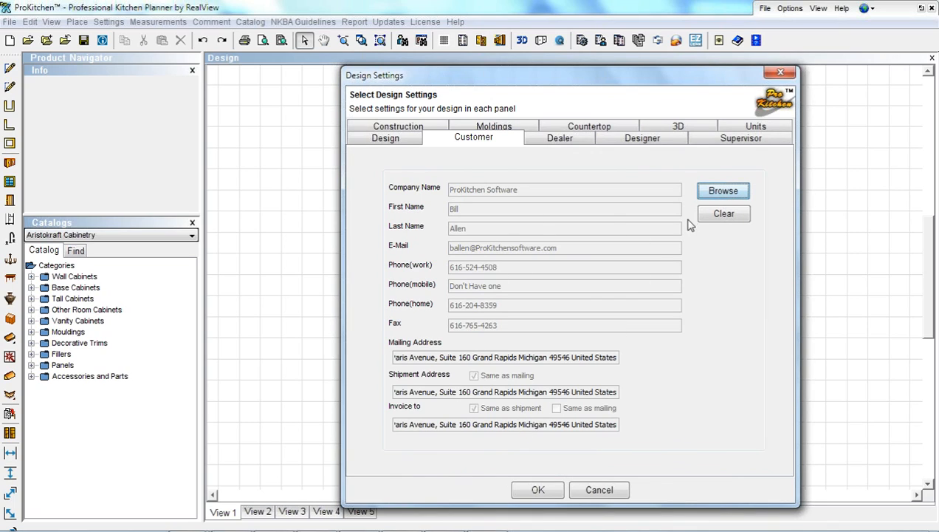
pyautogui.click(536, 145)
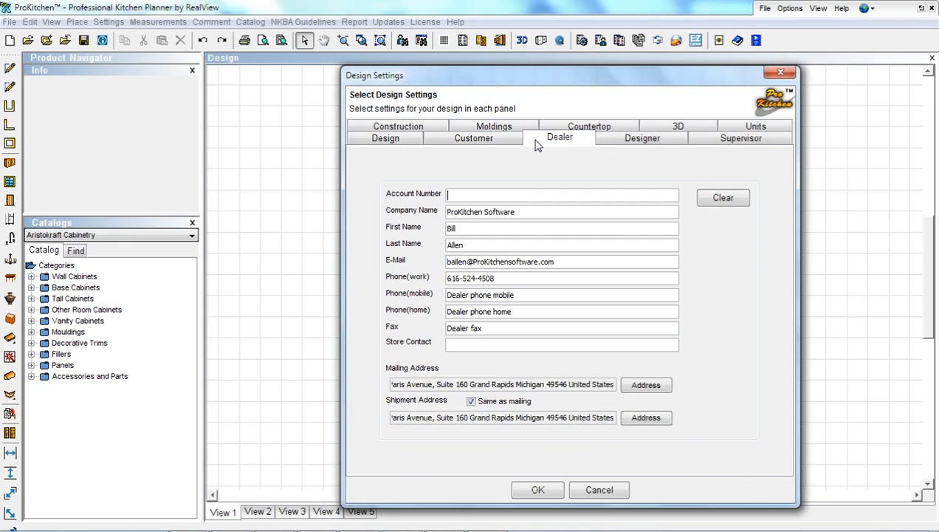
# Replace the placeholder 'Dealer fax' text with the dealer's fax number, then show the Designer page
pyautogui.click(487, 194)
pyautogui.moveTo(491, 327); pyautogui.dragTo(432, 327)
pyautogui.click(624, 144)
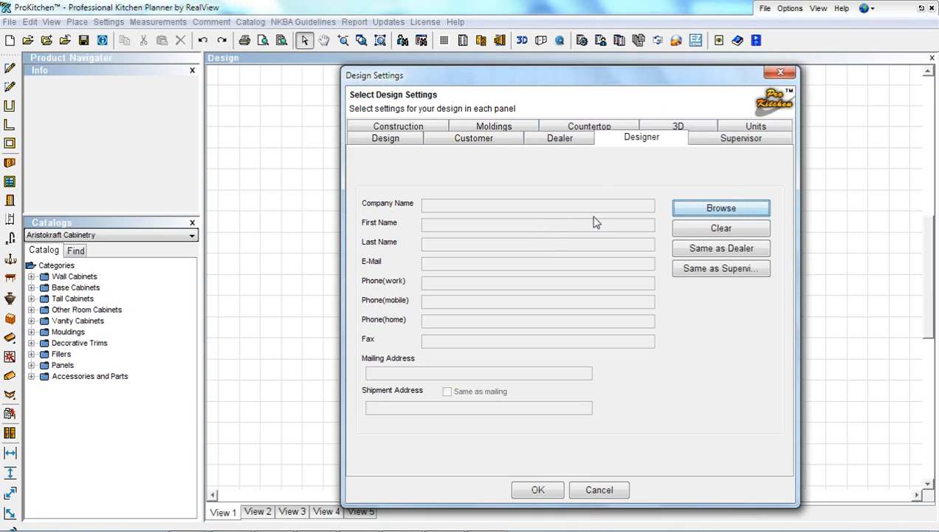
# Copy the dealer's company, contact and address into the designer details using Same as Dealer
pyautogui.click(711, 254)
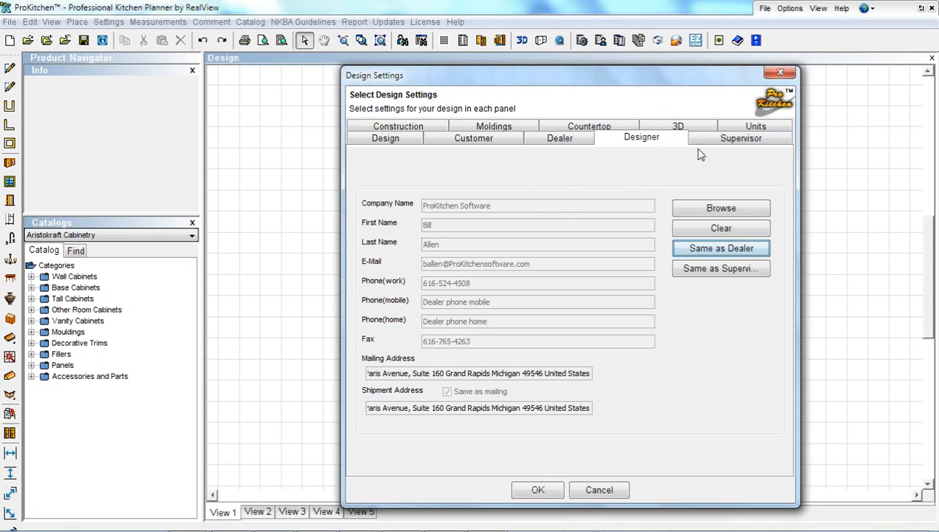
pyautogui.click(725, 139)
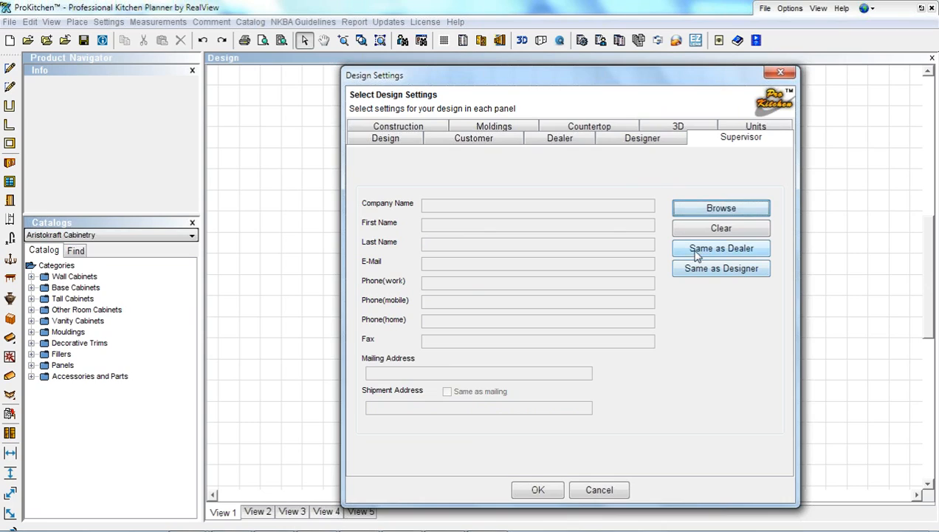
pyautogui.click(642, 142)
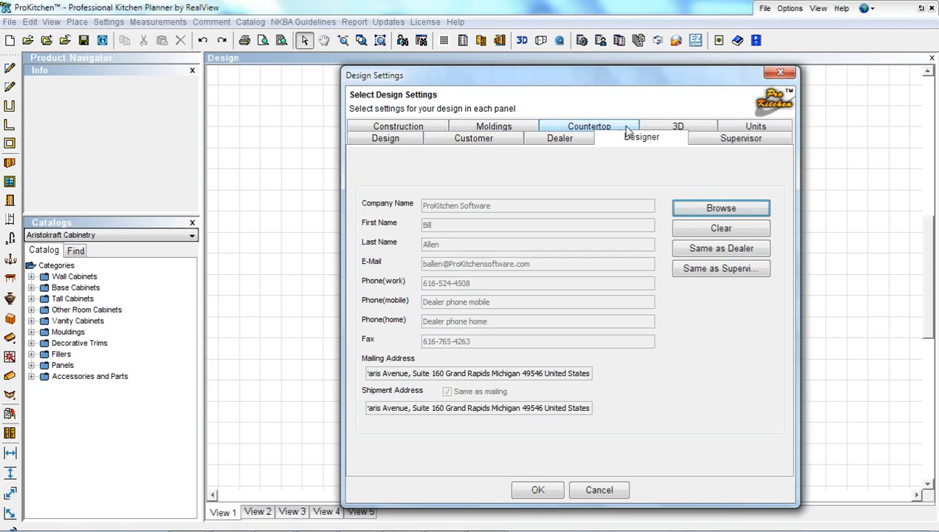
pyautogui.click(426, 130)
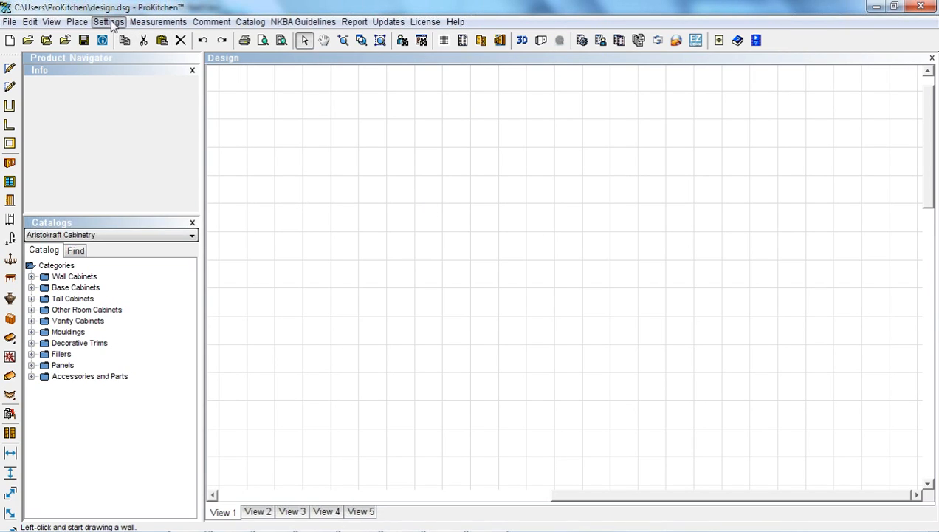
# Open the default Construction values: 4" wall thickness, 30" zone width, 96" wall height
pyautogui.click(109, 23)
pyautogui.click(137, 54)
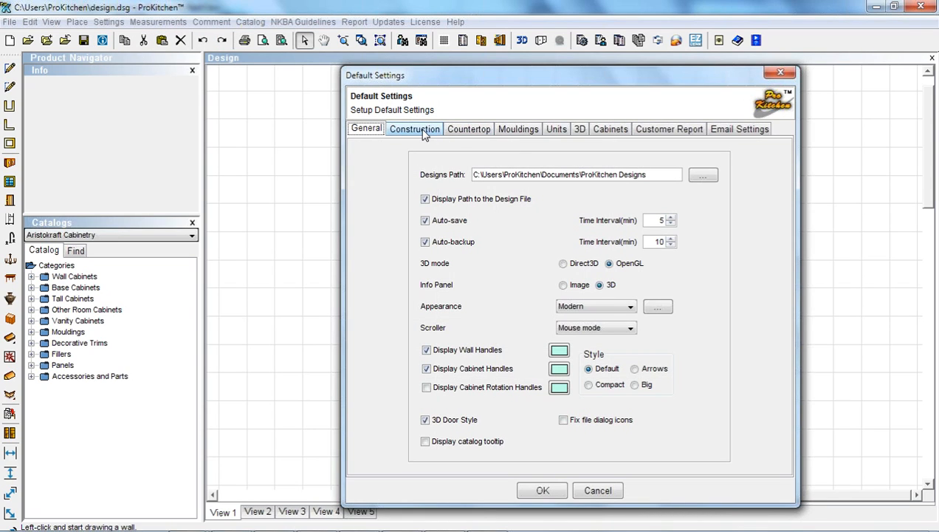
pyautogui.click(426, 131)
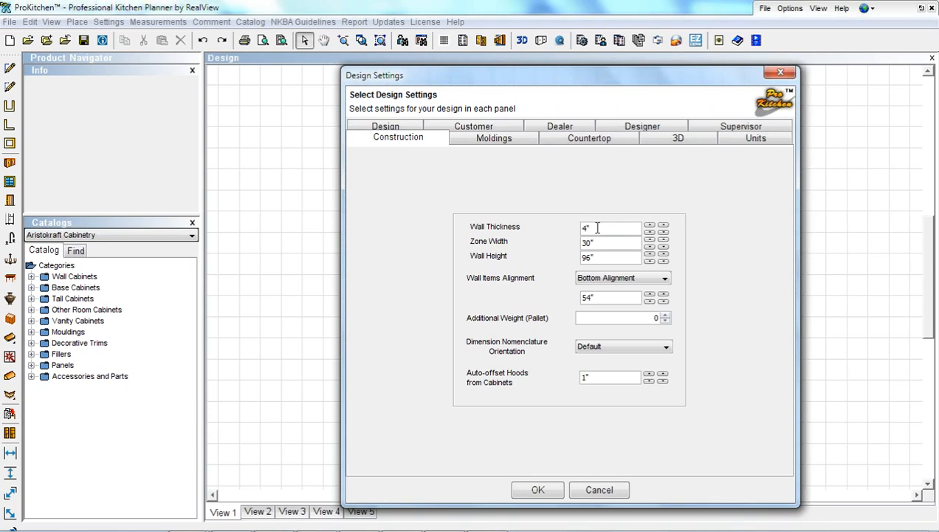
# Try other wall thickness values with the spin buttons, leaving the default at 4"
pyautogui.moveTo(581, 228); pyautogui.dragTo(595, 229)
pyautogui.write('4.5')
pyautogui.click(650, 229)
pyautogui.click(650, 230)
pyautogui.click(663, 228)
pyautogui.click(664, 227)
pyautogui.click(663, 228)
pyautogui.click(664, 228)
pyautogui.click(663, 228)
pyautogui.click(663, 228)
pyautogui.hotkey('alt', 'Tab')
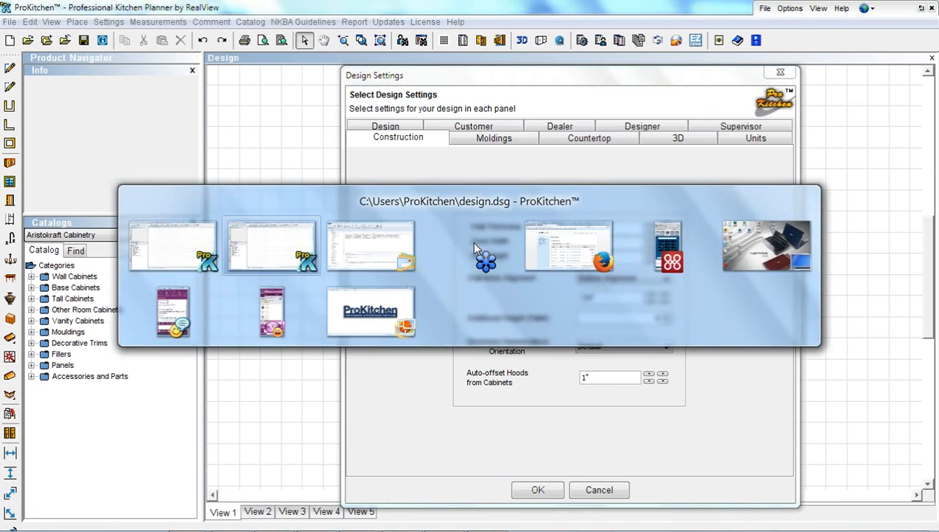
pyautogui.hotkey('alt', 'Tab')
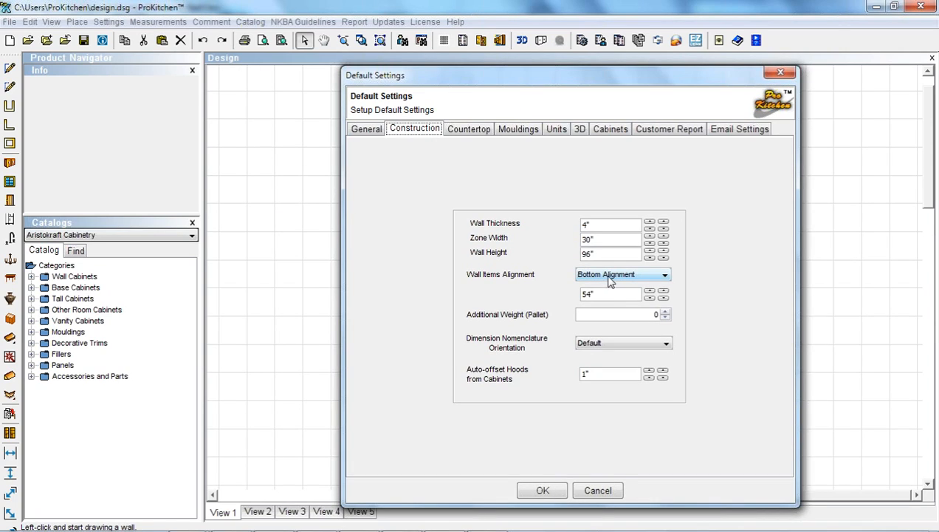
# Align wall items by top edge, review countertop defaults, and bring up the design's molding options
pyautogui.click(609, 276)
pyautogui.click(609, 288)
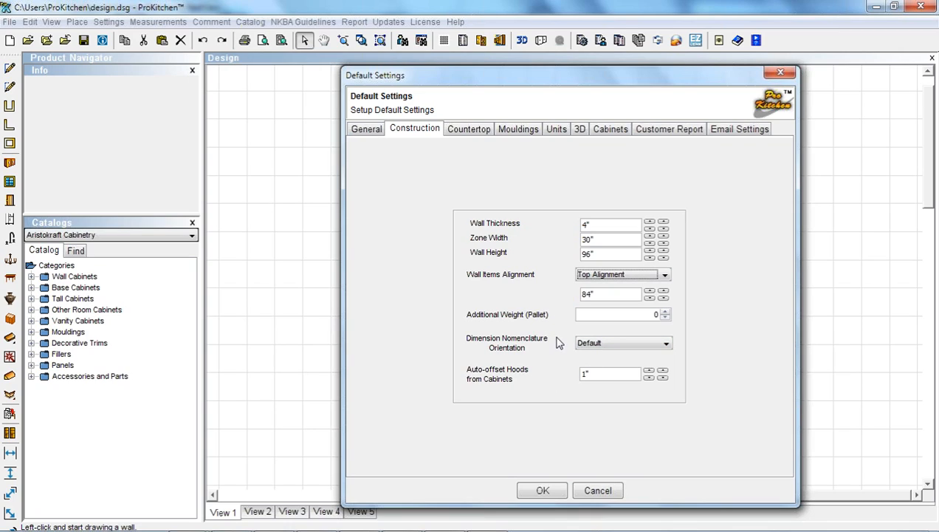
pyautogui.click(474, 131)
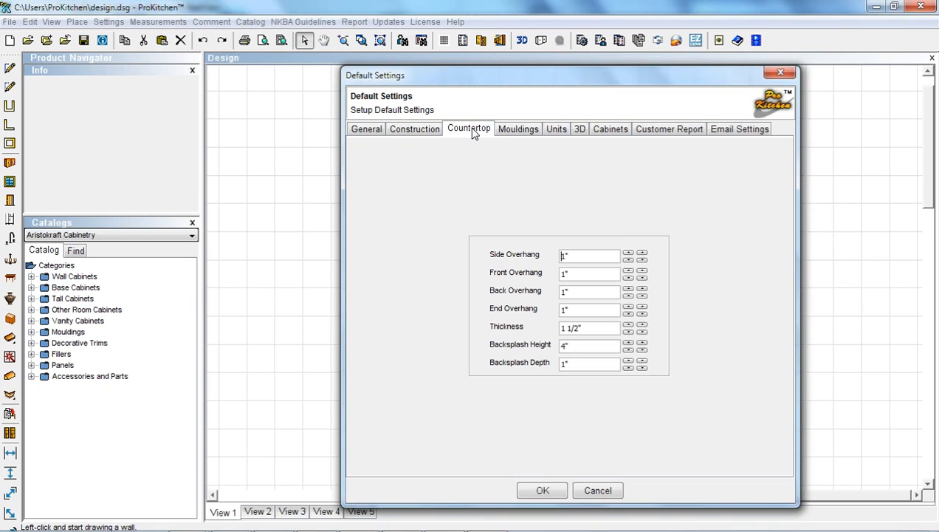
pyautogui.hotkey('alt', 'Tab')
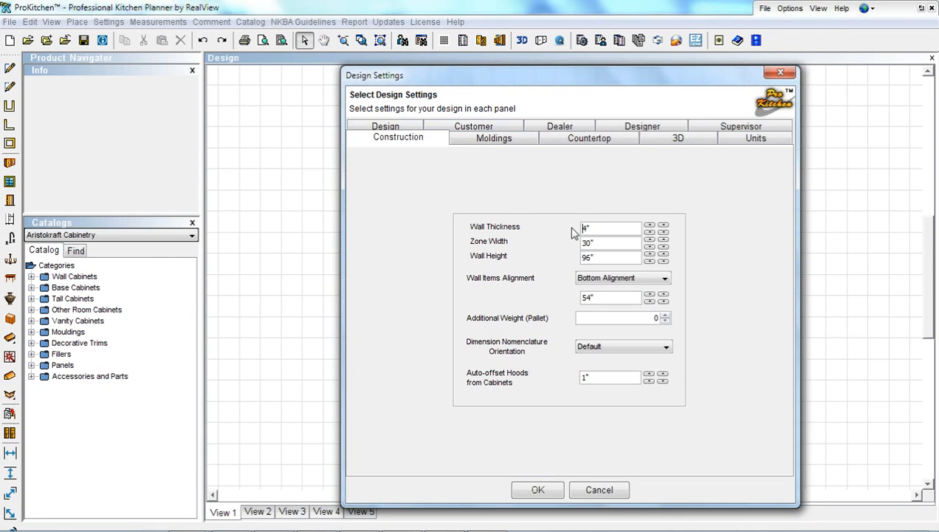
pyautogui.click(487, 140)
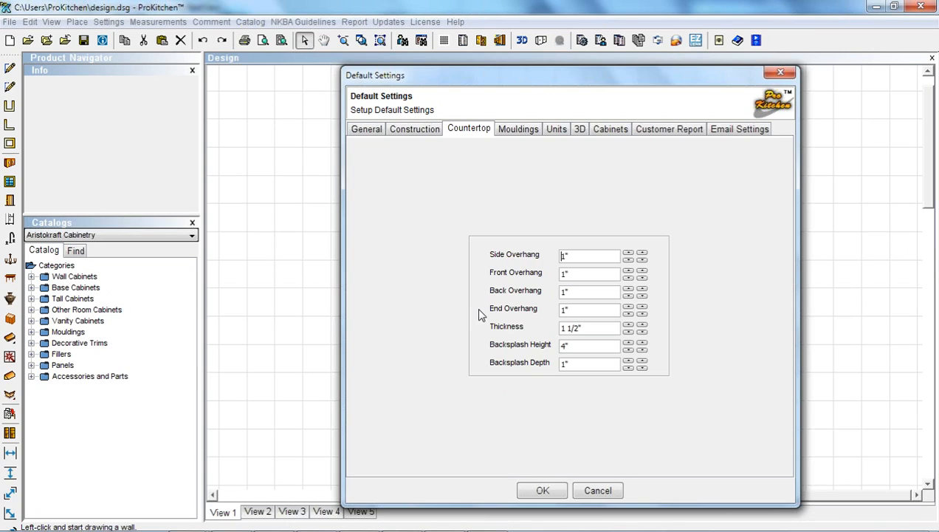
# Accept the Default Settings and show the Mouldings page, with light rail, top molding and toe kick unchecked
pyautogui.click(545, 495)
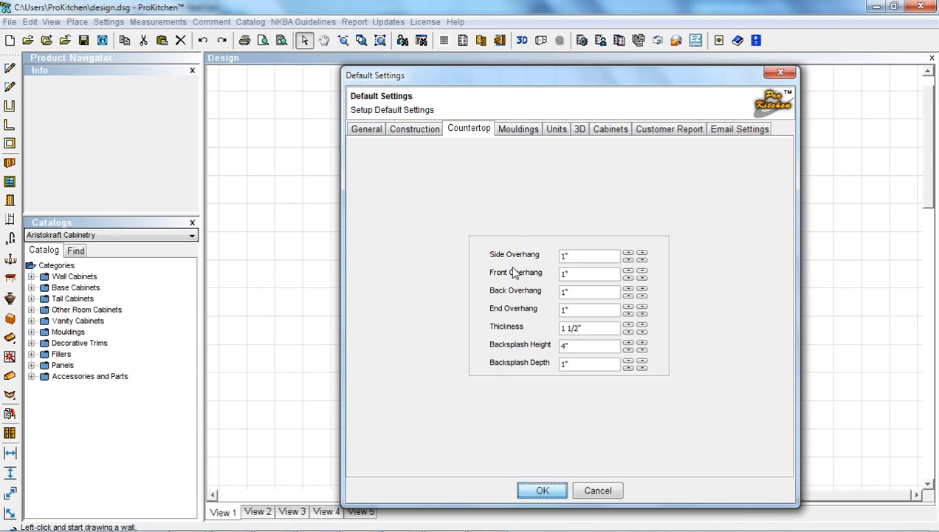
pyautogui.click(517, 130)
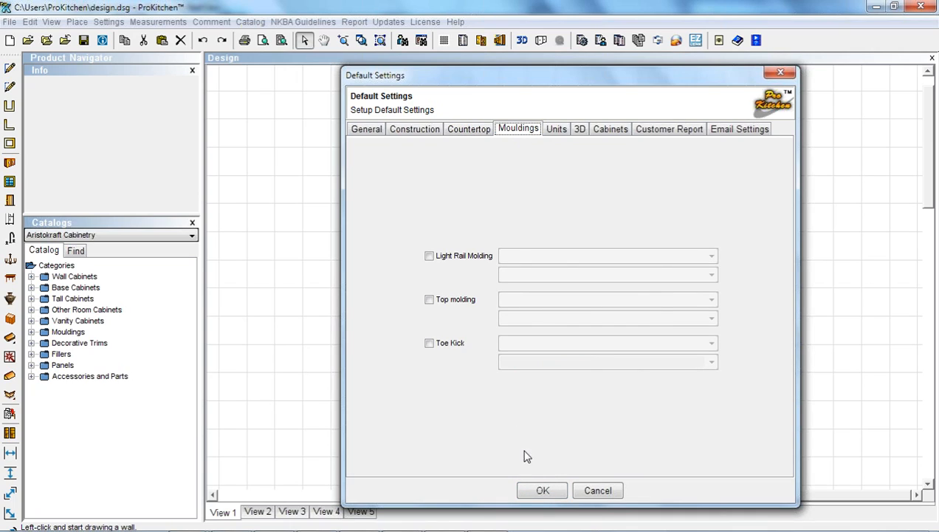
# Accept the default settings, glance at the design's molding options, then switch to the other ProKitchen window
pyautogui.click(535, 490)
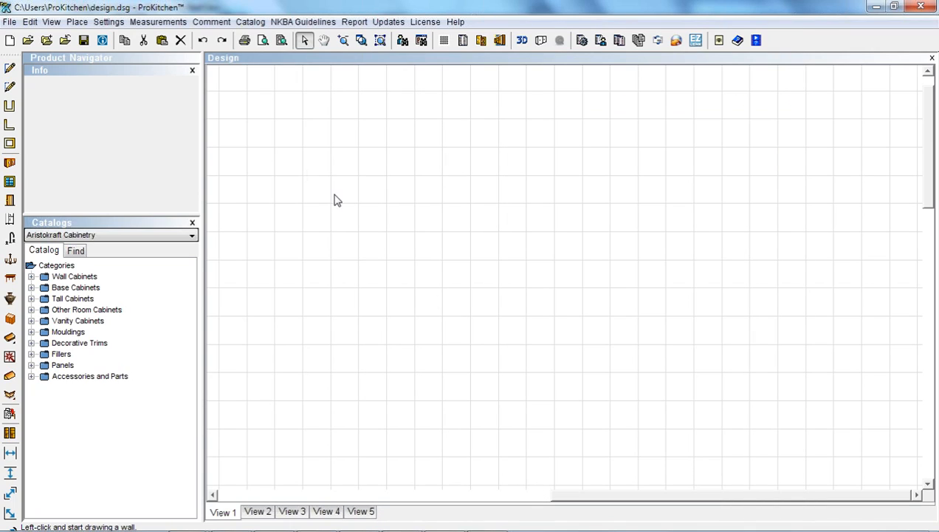
pyautogui.click(102, 41)
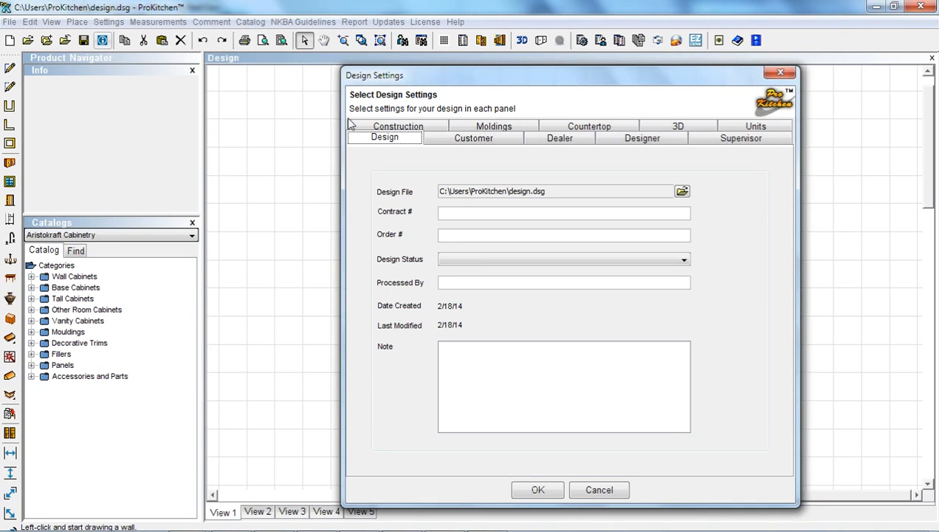
pyautogui.click(482, 128)
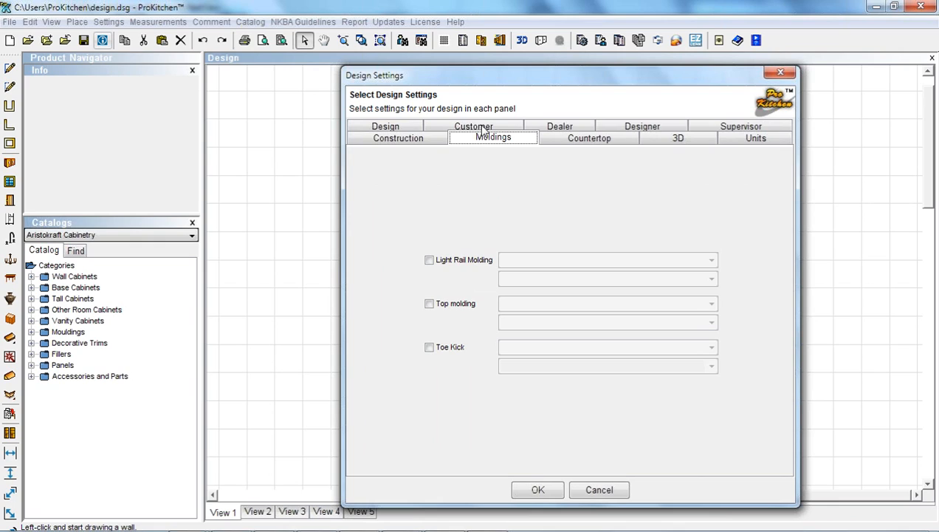
pyautogui.click(611, 491)
pyautogui.hotkey('alt', 'Tab')
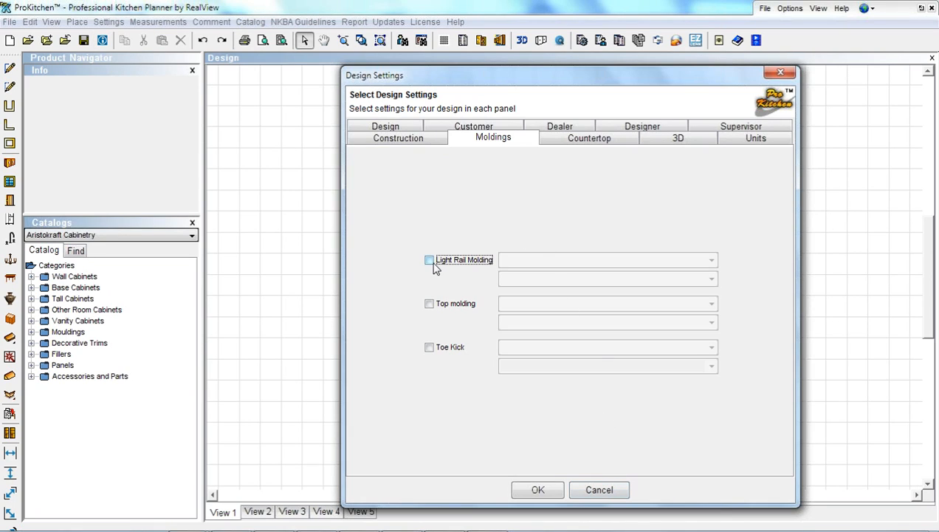
# Turn on the light rail molding using HomeCrest Cabinetry's SMLR small light rail
pyautogui.click(431, 261)
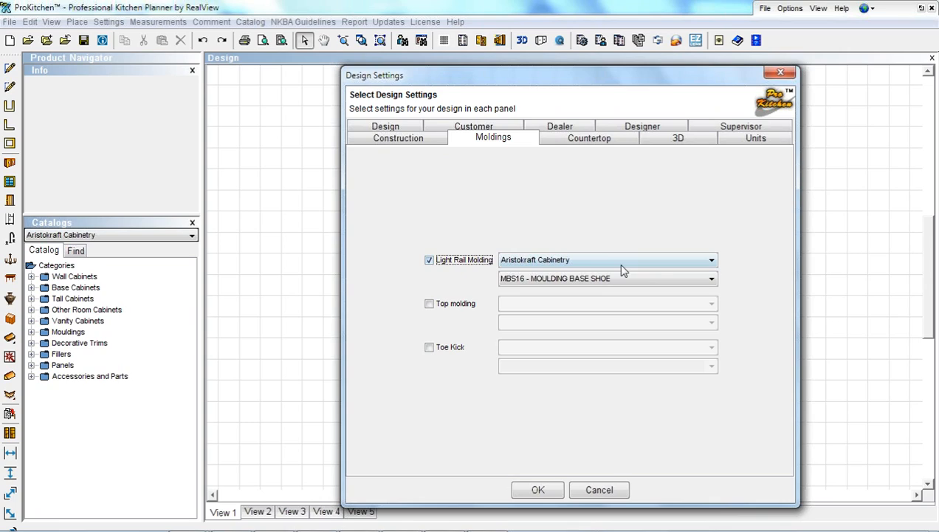
pyautogui.click(712, 261)
pyautogui.click(712, 329)
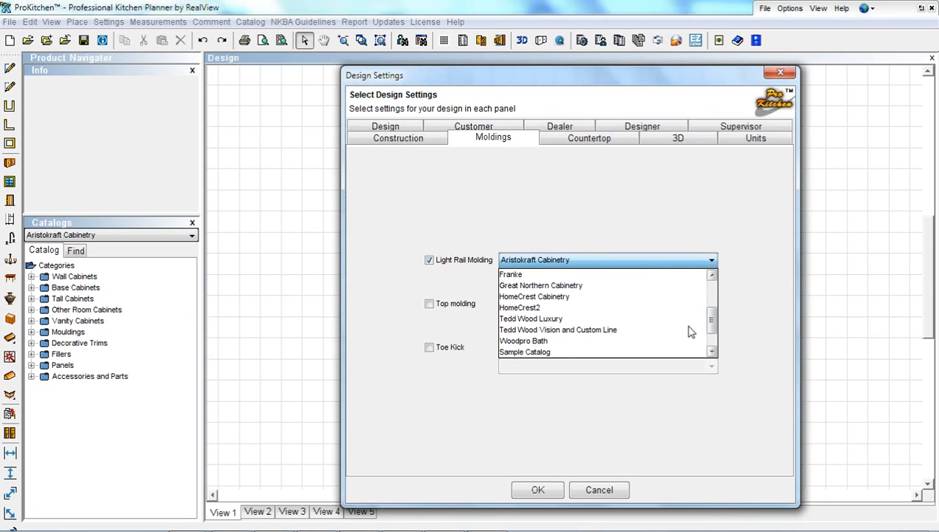
pyautogui.click(580, 296)
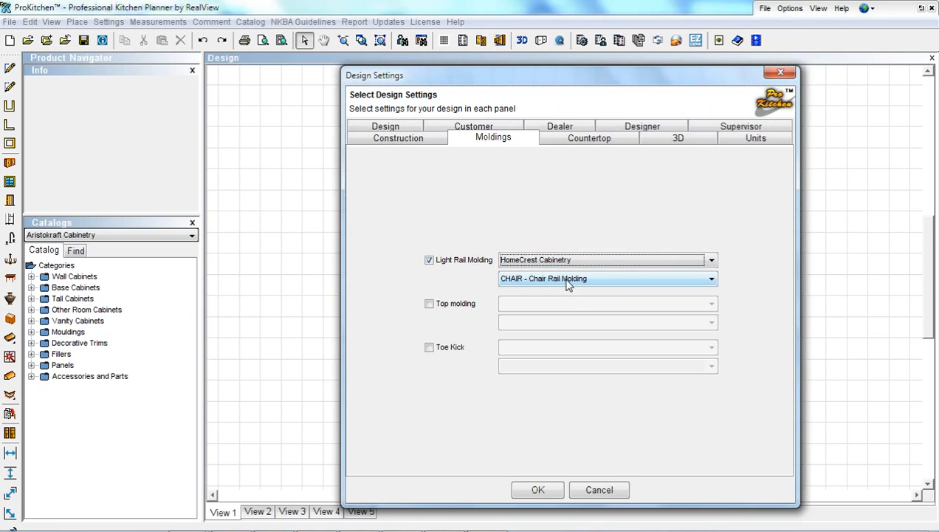
pyautogui.click(567, 279)
pyautogui.scroll(-2, 576, 369)
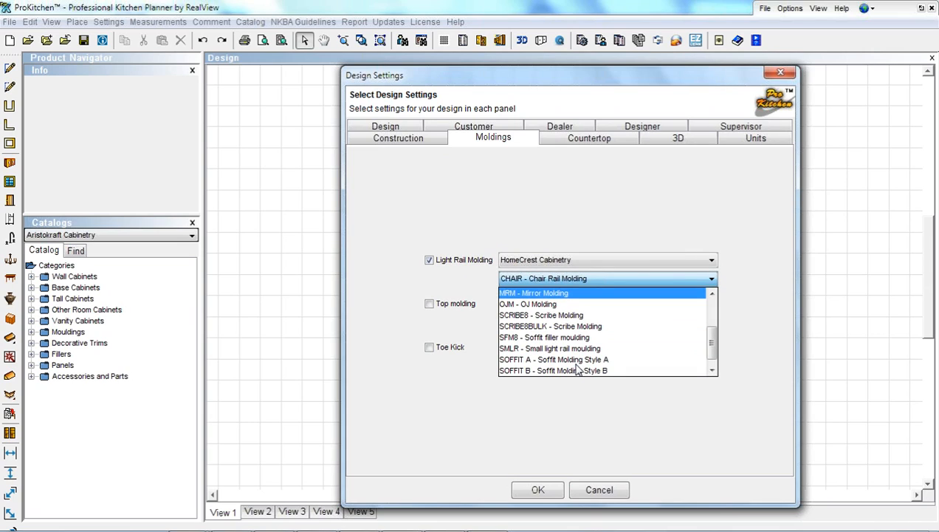
pyautogui.click(569, 348)
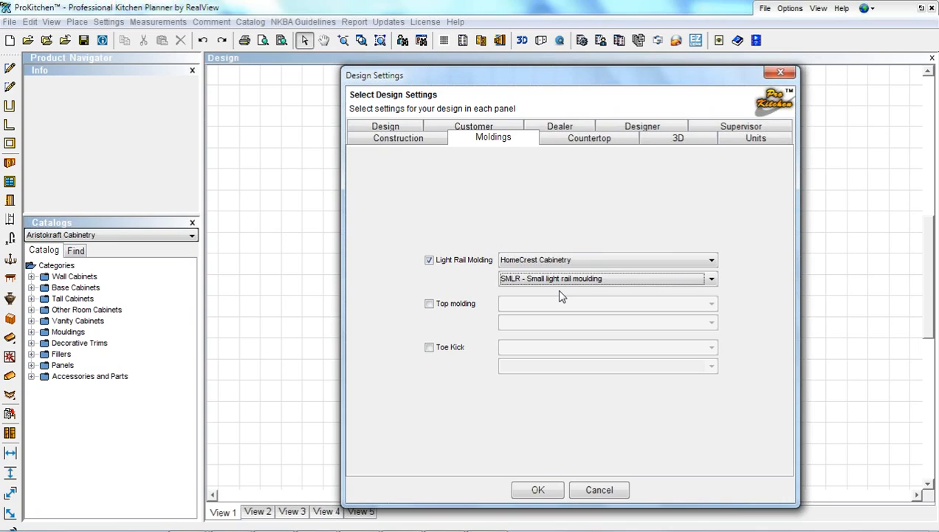
pyautogui.press('Return')
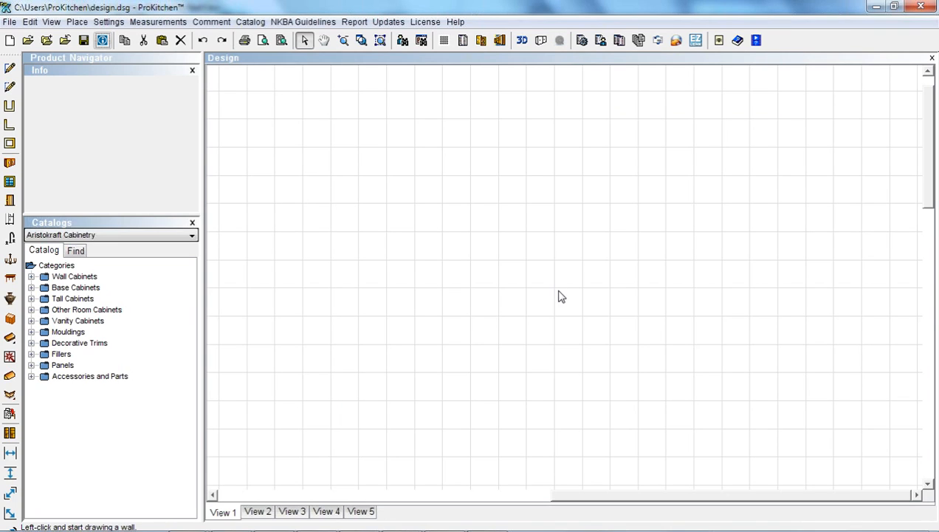
# Turn on the top molding using HomeCrest Cabinetry's CCROWN8 Classic Crown Molding
pyautogui.click(102, 40)
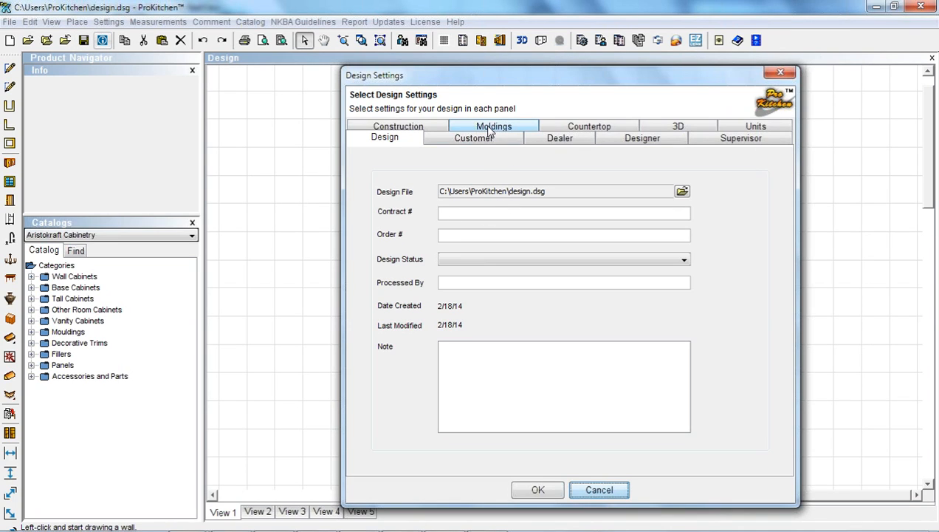
pyautogui.click(595, 490)
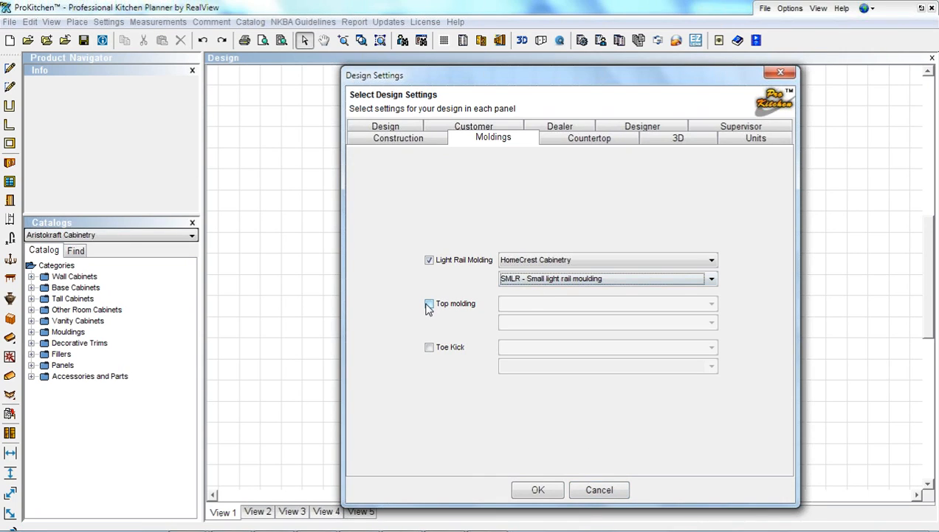
pyautogui.click(429, 303)
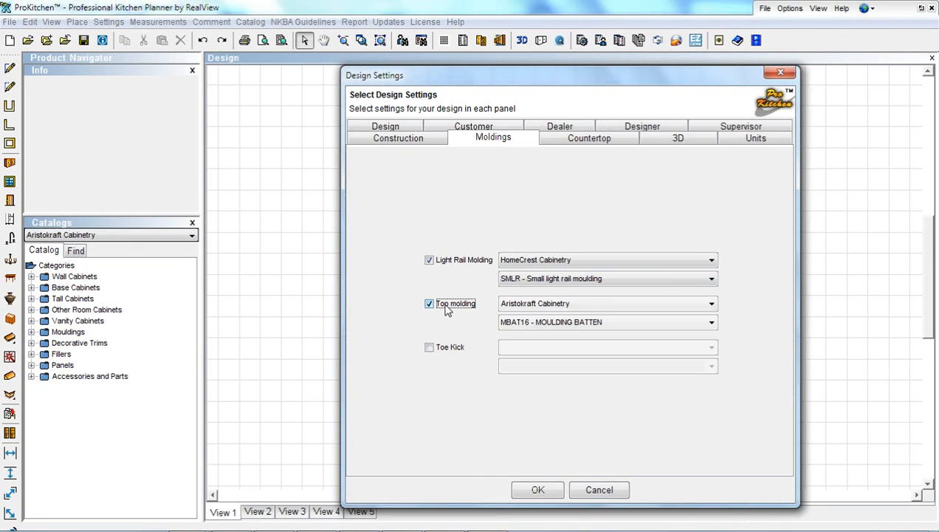
pyautogui.click(547, 303)
pyautogui.scroll(-1, 562, 378)
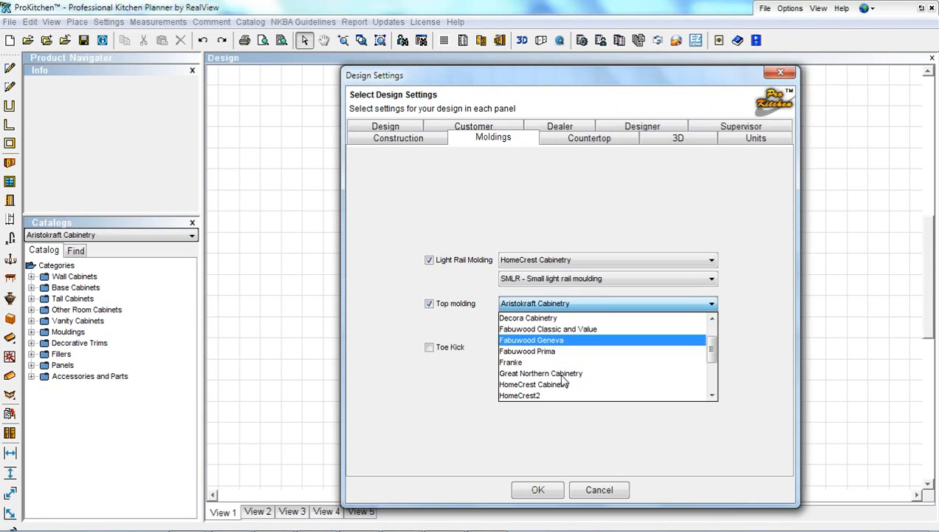
pyautogui.click(552, 384)
pyautogui.click(573, 322)
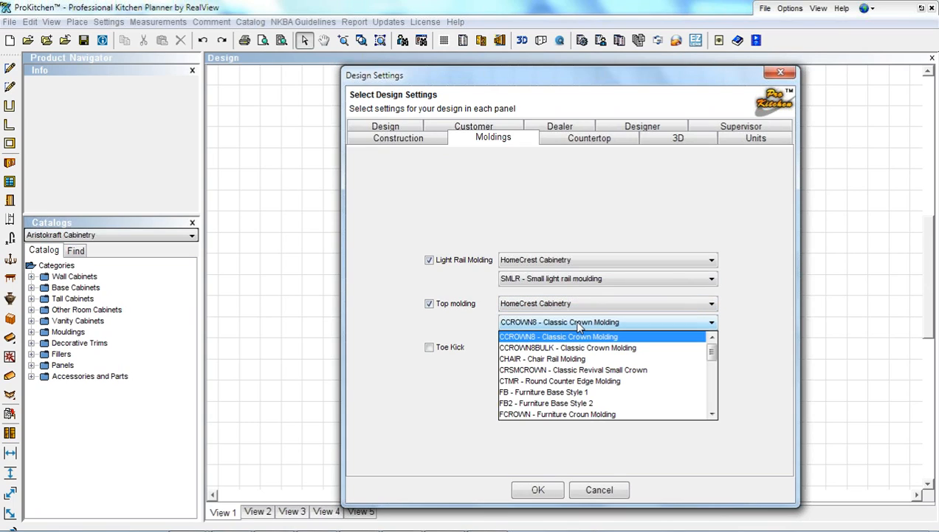
pyautogui.click(573, 321)
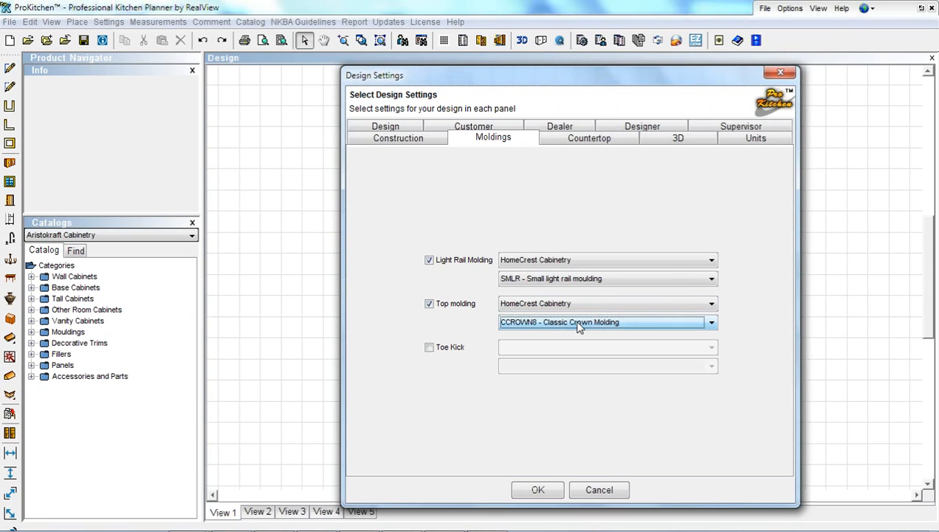
# Turn on the toe kick using HomeCrest Cabinetry's WTO4.5 wood veneer toeboard overlay
pyautogui.click(429, 347)
pyautogui.click(533, 347)
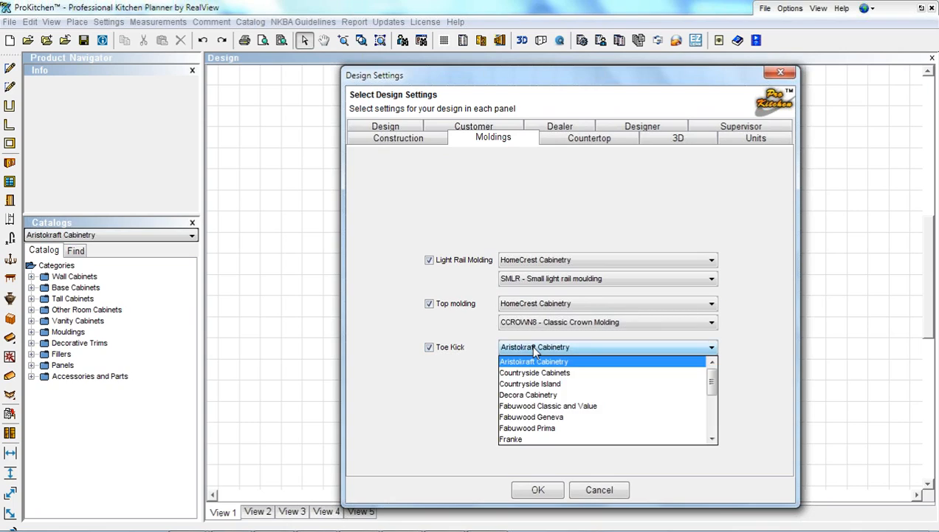
pyautogui.scroll(-1, 568, 424)
pyautogui.click(572, 428)
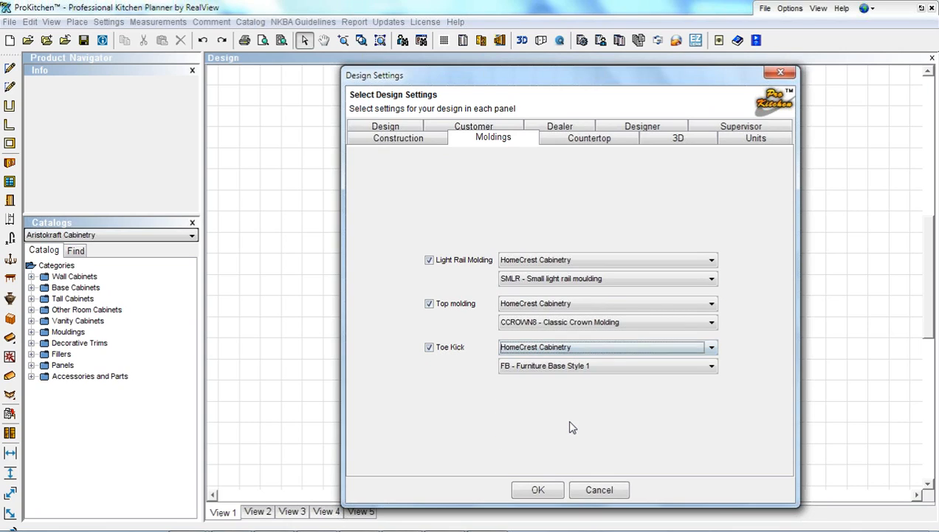
pyautogui.click(570, 366)
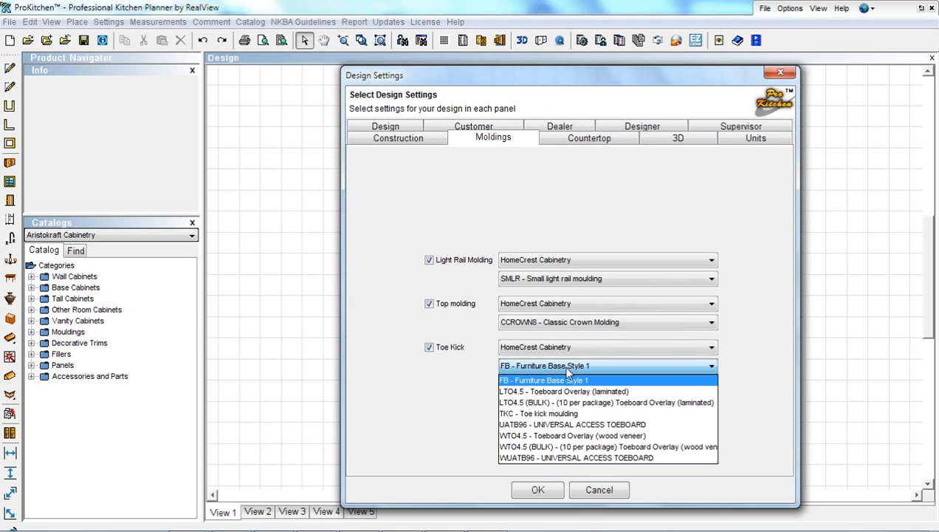
pyautogui.click(569, 436)
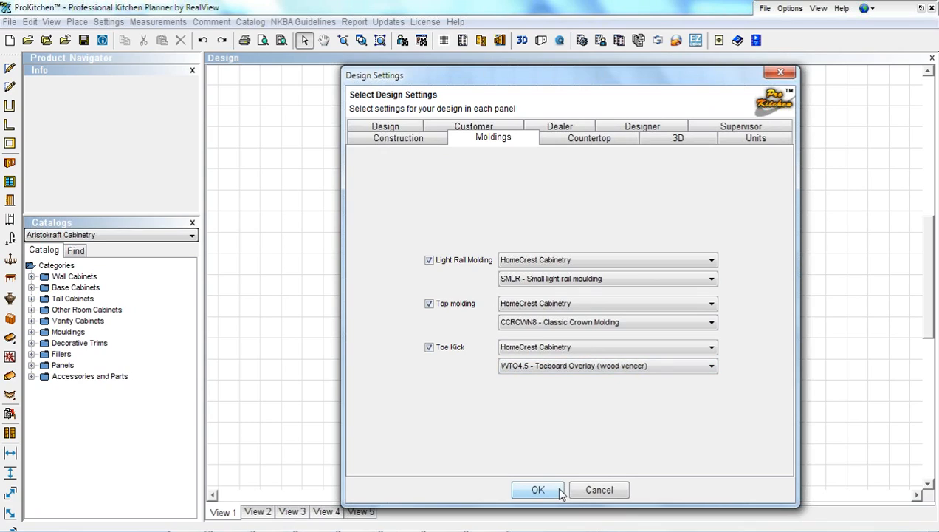
pyautogui.click(574, 140)
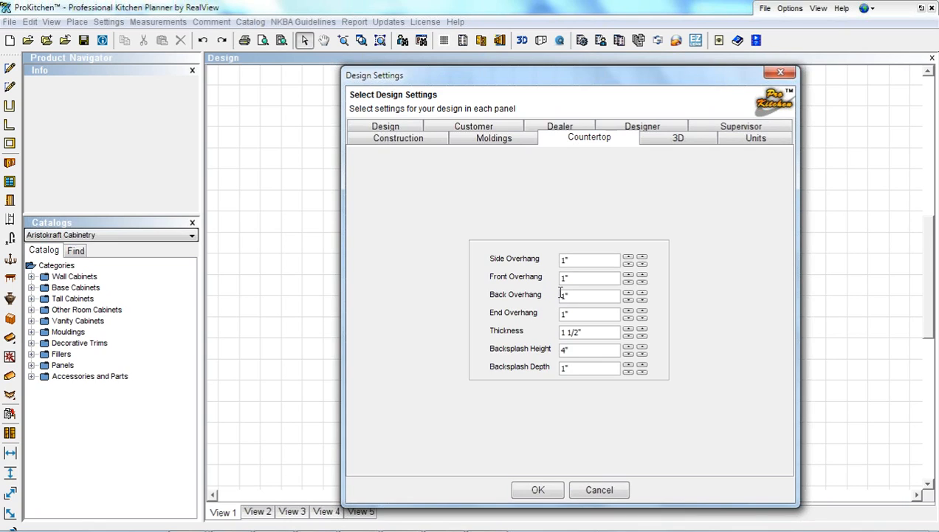
# Switch windows and show Default Settings' Countertop page: 1" overhangs, 1 1/2" thickness, 4" backsplash
pyautogui.hotkey('alt', 'Tab')
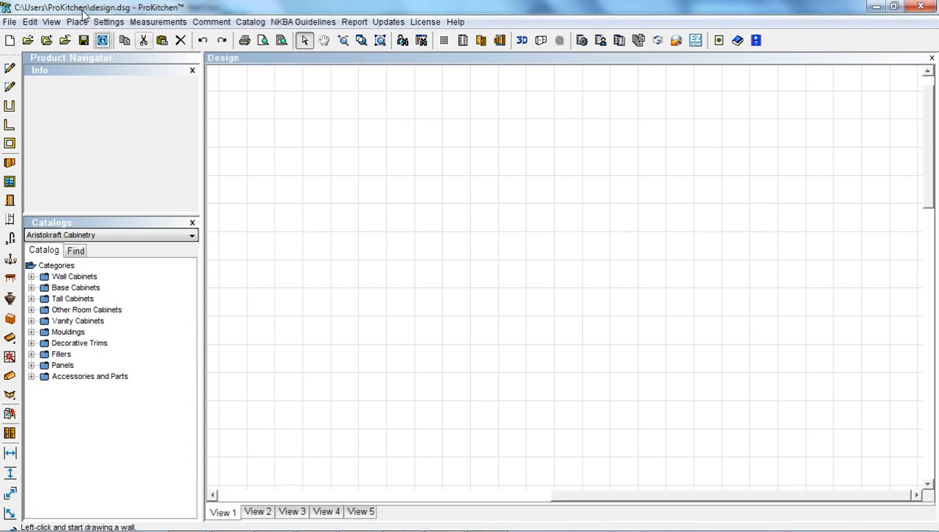
pyautogui.click(111, 26)
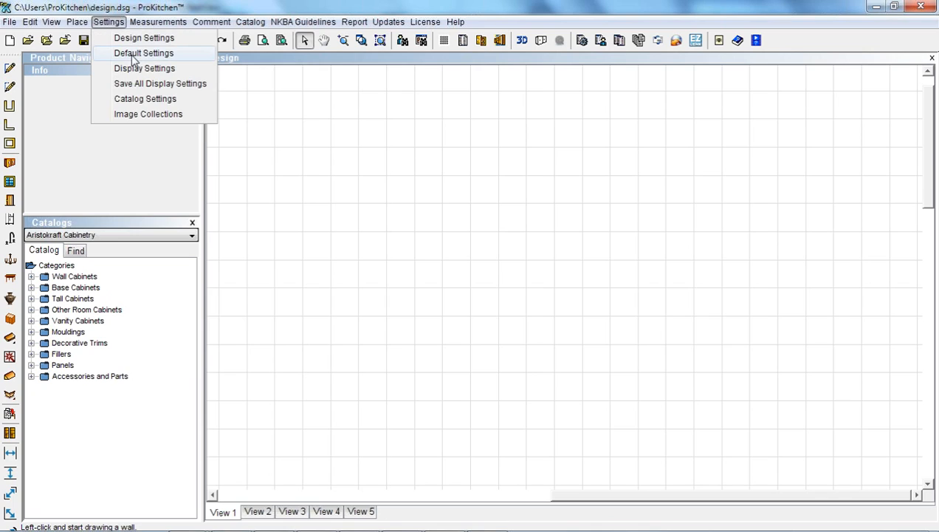
pyautogui.click(130, 55)
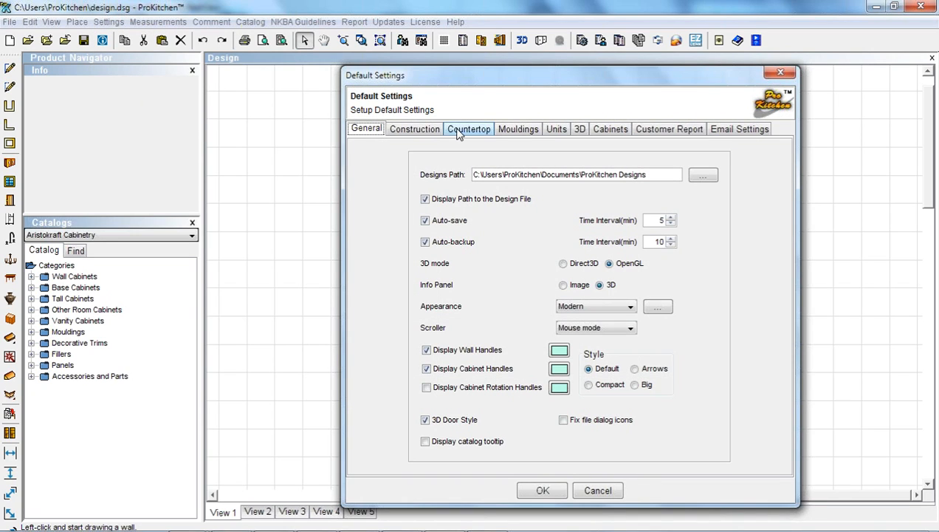
pyautogui.click(457, 131)
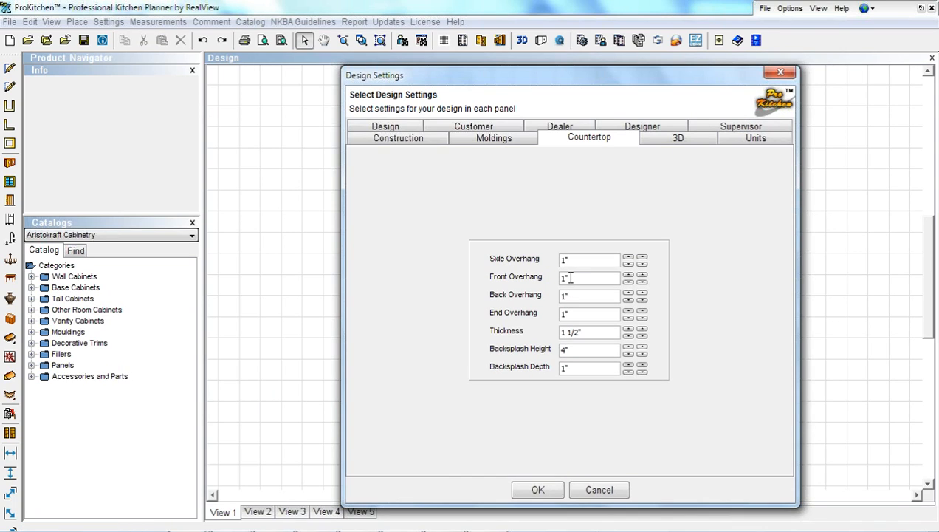
# Browse countertop materials from the 3D page, then exit the collection picker keeping Granite #013
pyautogui.click(659, 144)
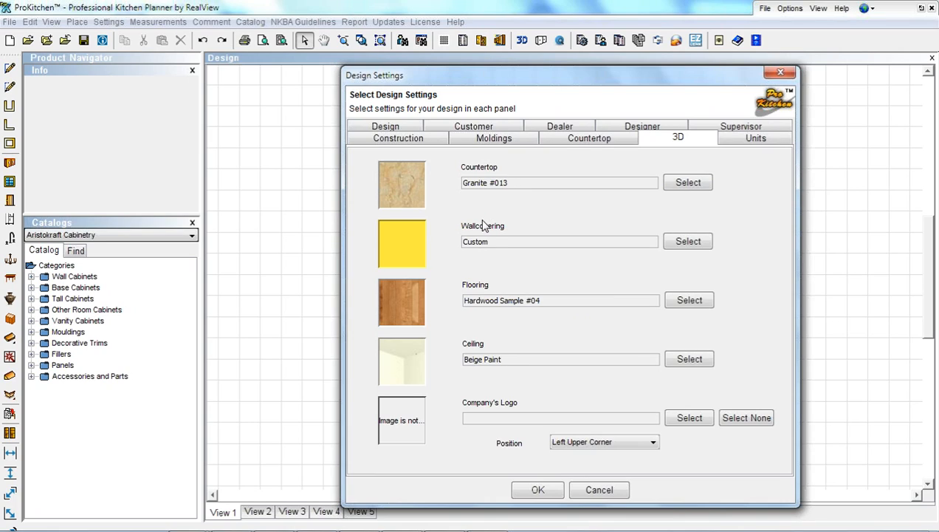
pyautogui.click(687, 183)
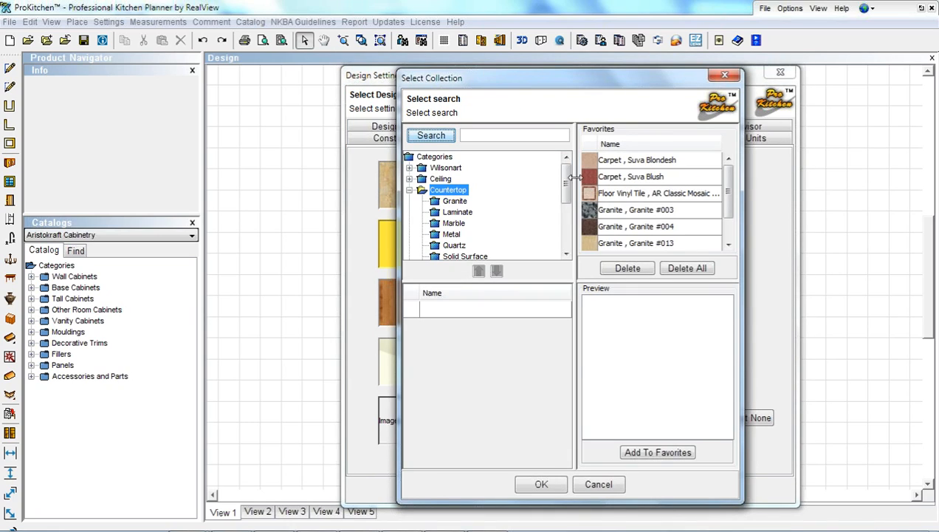
pyautogui.moveTo(567, 188); pyautogui.dragTo(565, 238)
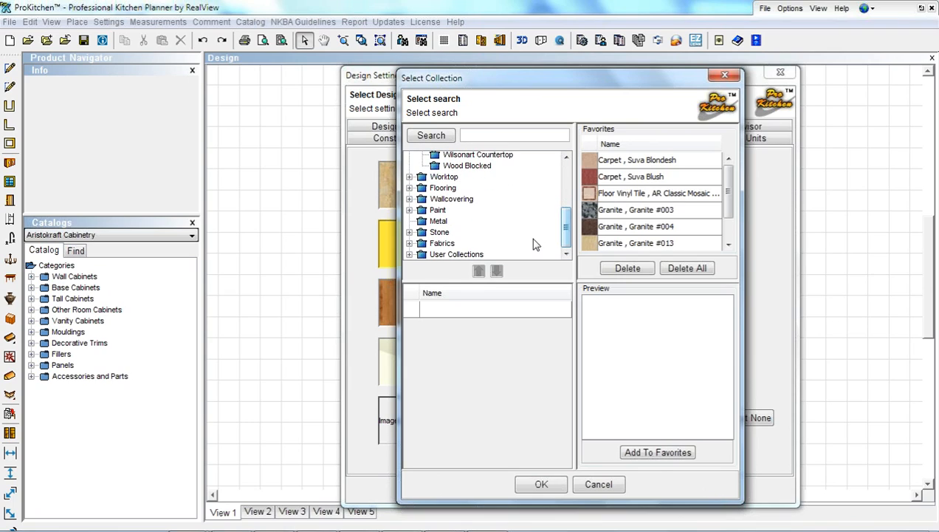
pyautogui.click(410, 254)
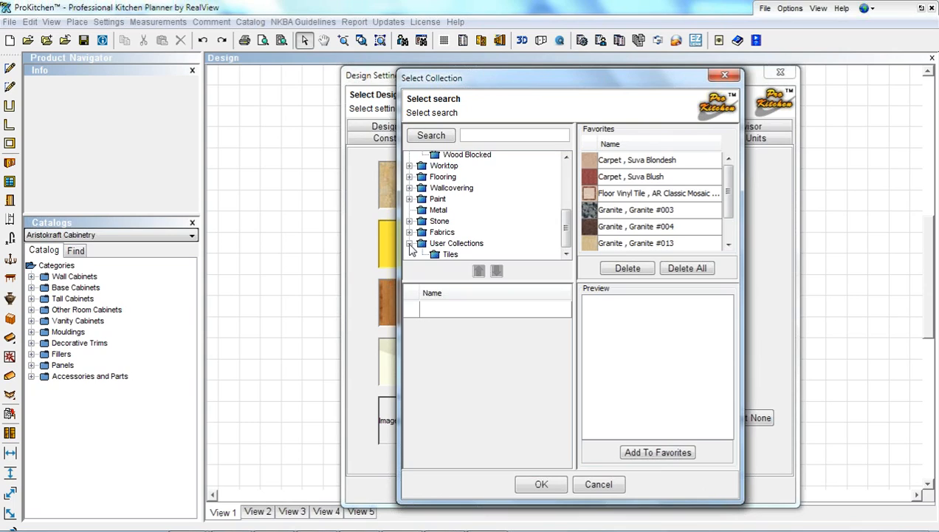
pyautogui.click(410, 244)
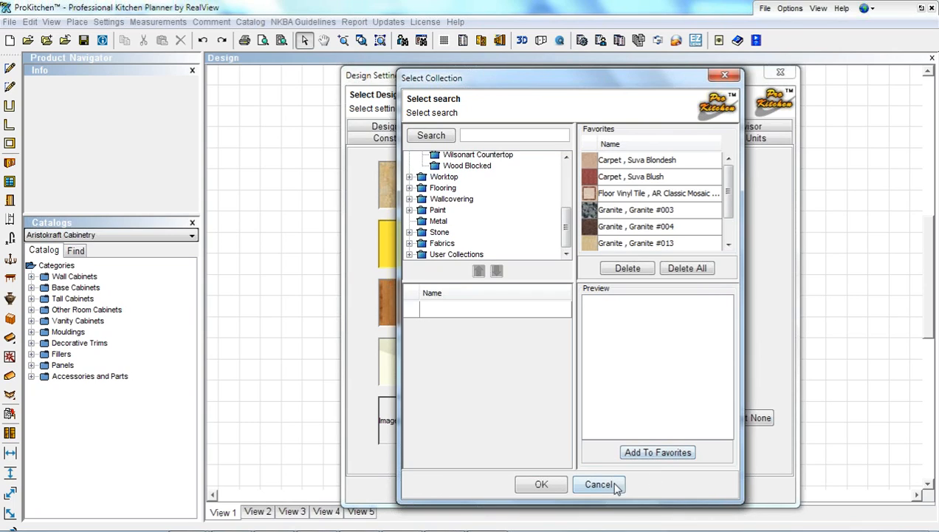
pyautogui.click(538, 485)
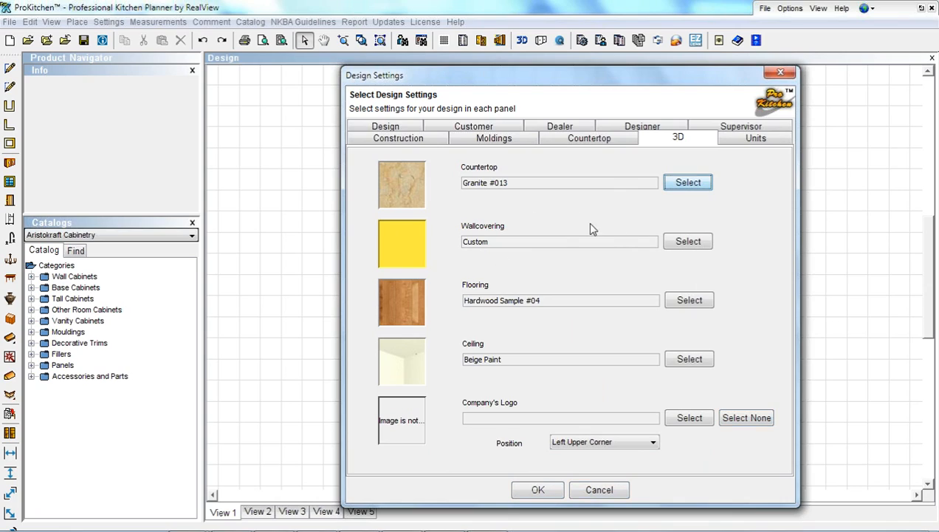
# Load ProKitchen Logo Snip.PNG from the Desktop as company logo, keeping Left Upper Corner position
pyautogui.click(698, 423)
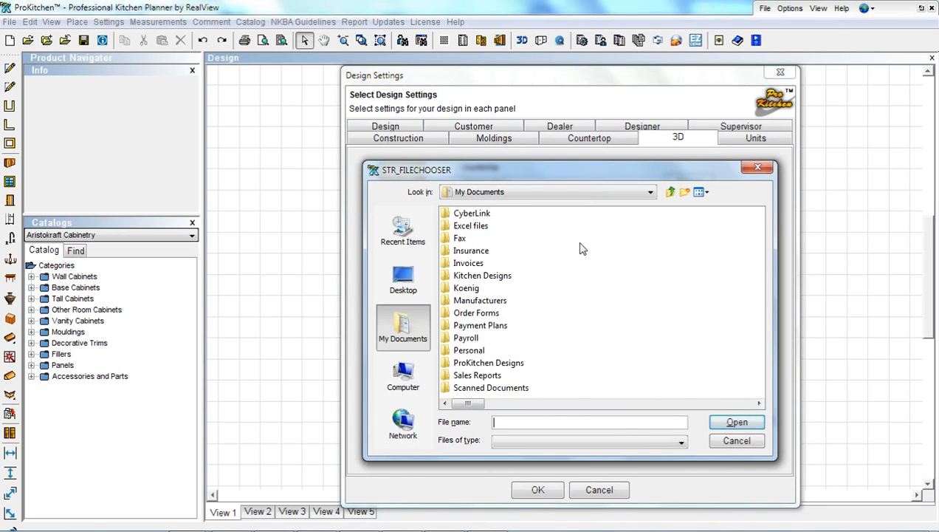
pyautogui.click(400, 285)
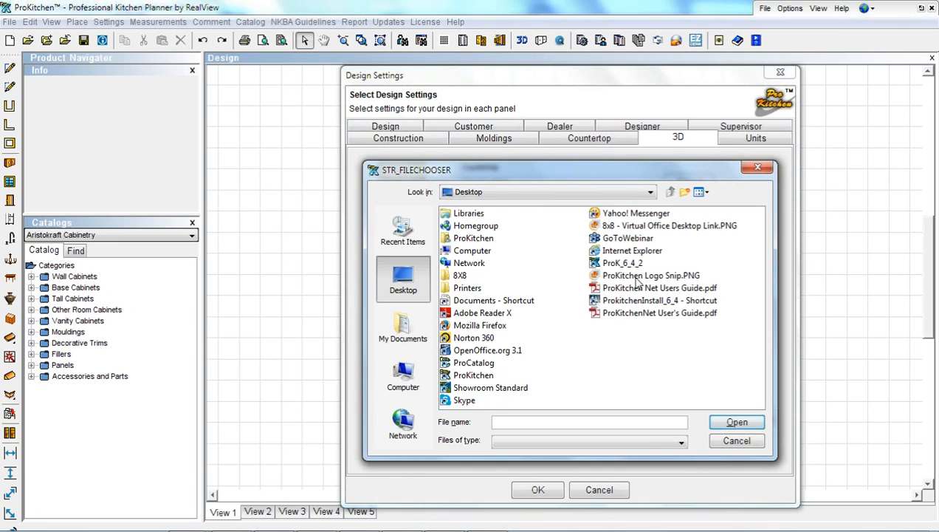
pyautogui.click(637, 279)
pyautogui.doubleClick(636, 279)
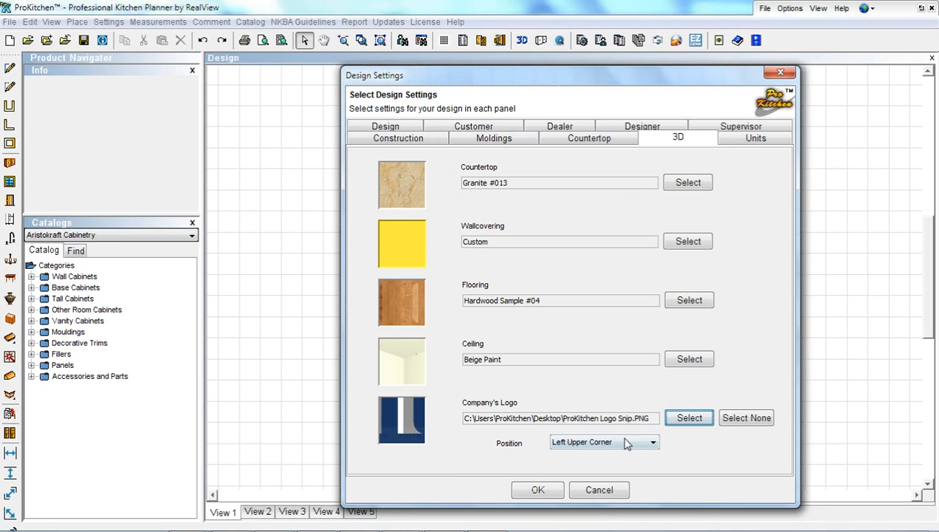
pyautogui.click(654, 443)
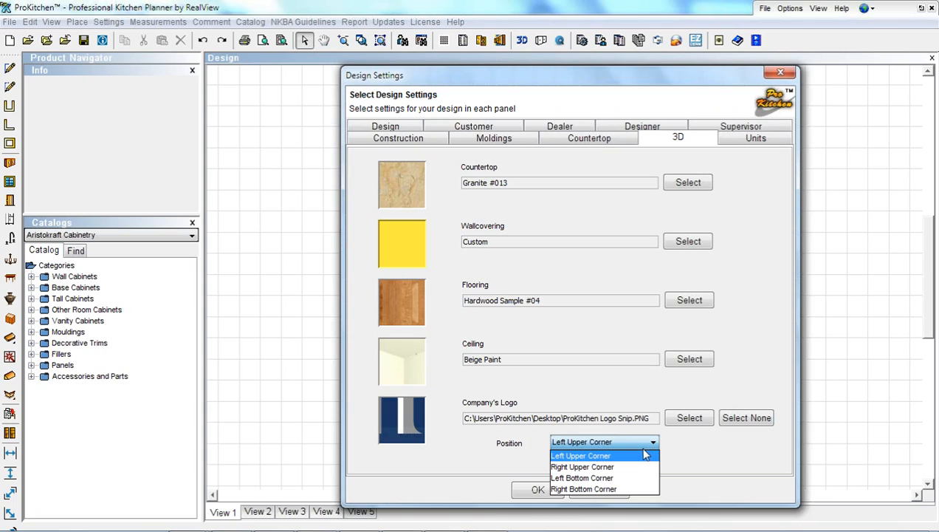
pyautogui.click(599, 456)
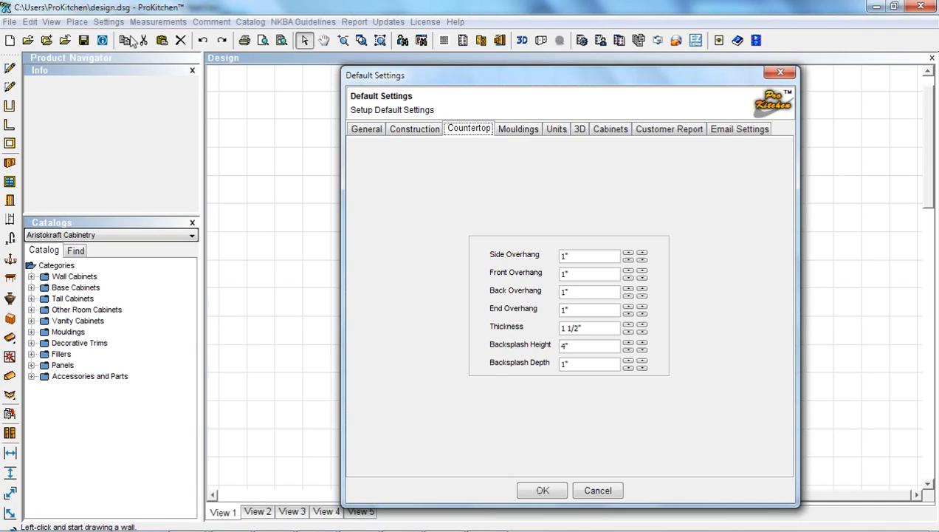
# Review the default Mouldings, Units and 3D texture settings pages
pyautogui.click(525, 130)
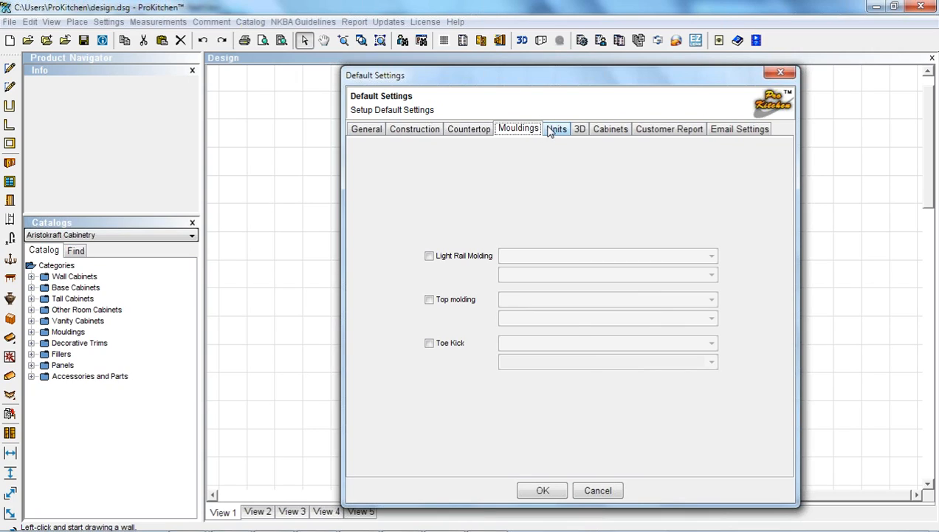
pyautogui.click(555, 130)
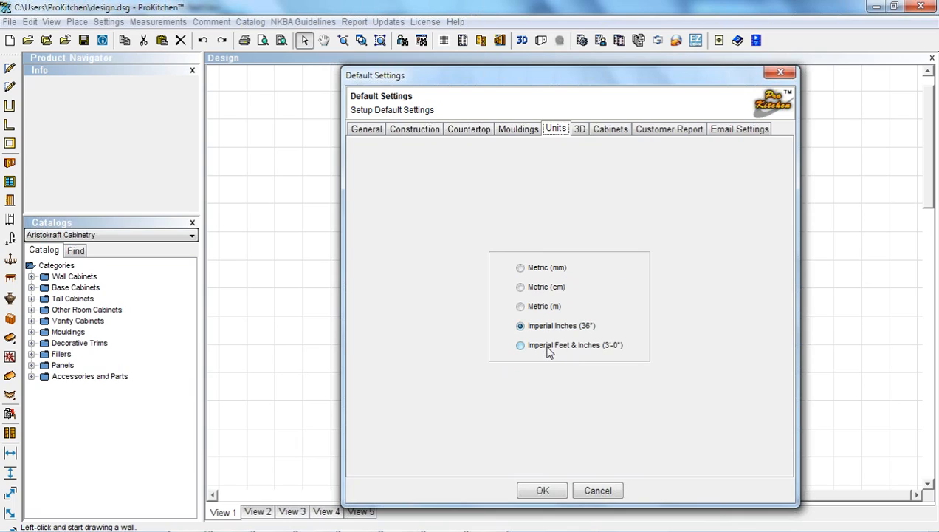
pyautogui.click(579, 129)
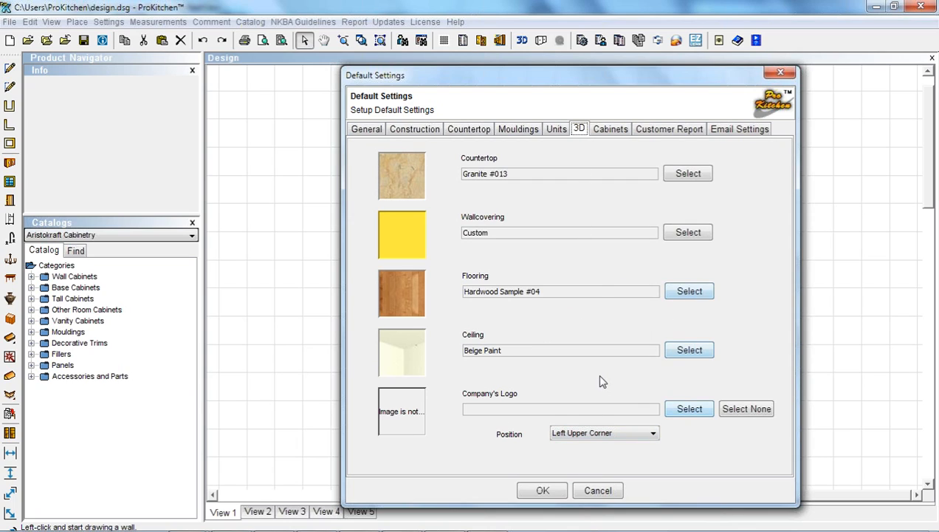
# Load ProKitchen Logo Snip.PNG from the Desktop as default logo, then check cabinet and Imperial Inches units
pyautogui.click(700, 409)
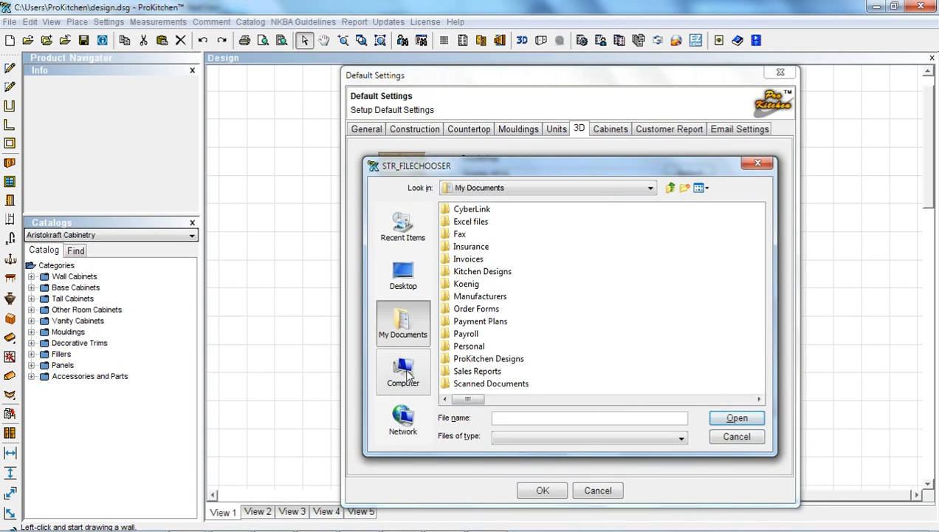
pyautogui.click(403, 271)
pyautogui.doubleClick(639, 272)
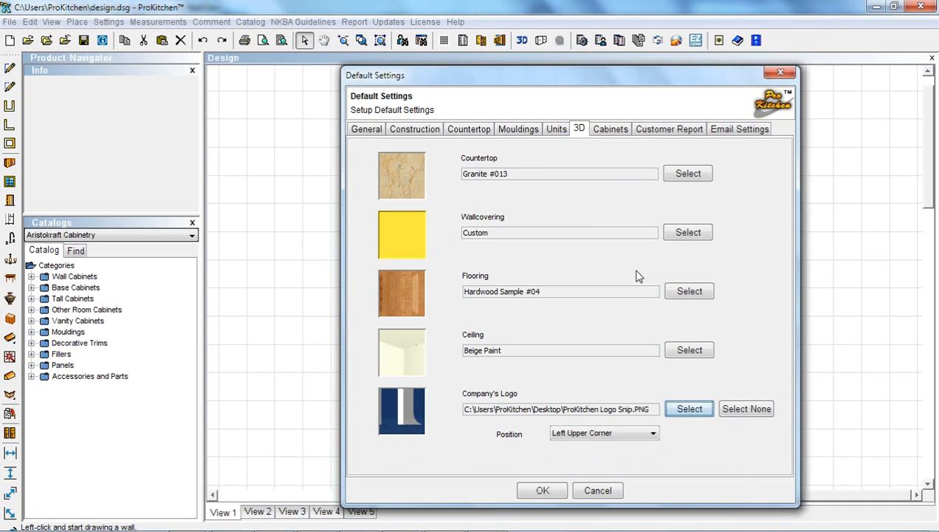
pyautogui.click(612, 130)
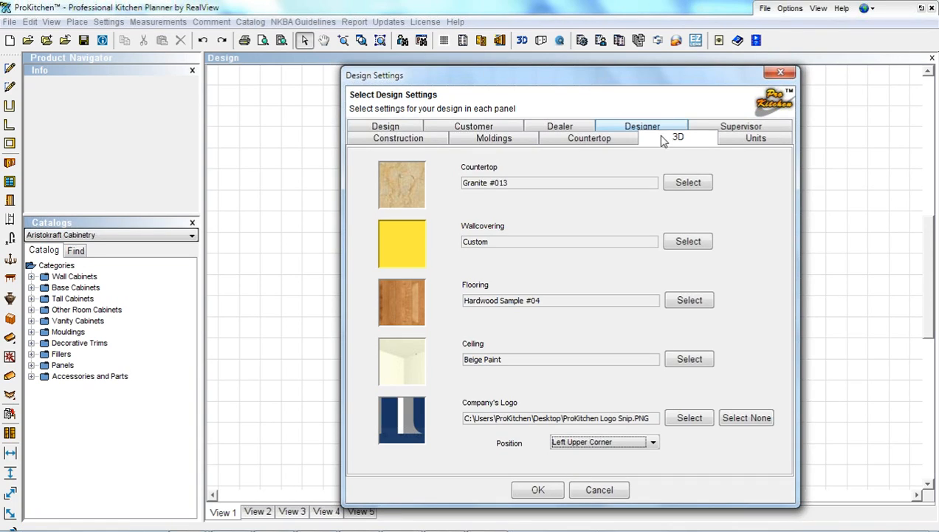
pyautogui.click(747, 139)
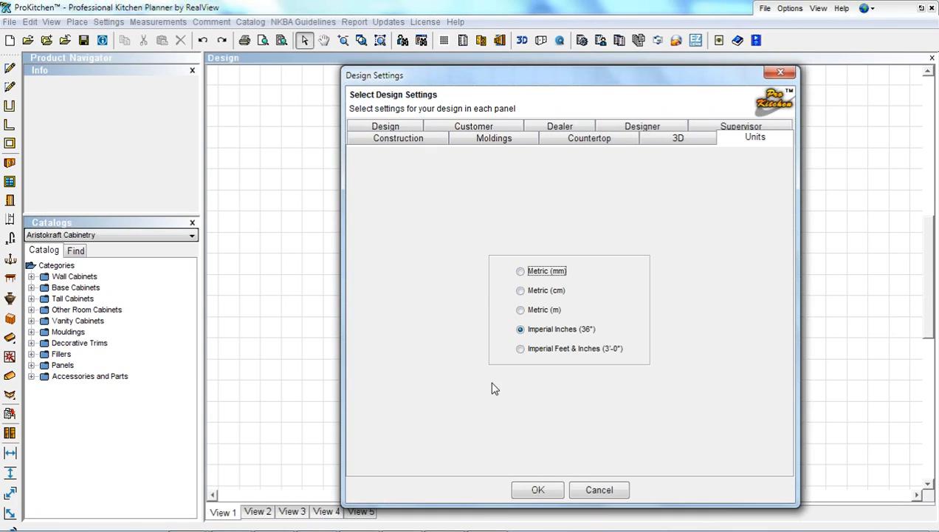
# Apply the design settings with OK and return to the other window's Default Settings
pyautogui.click(531, 490)
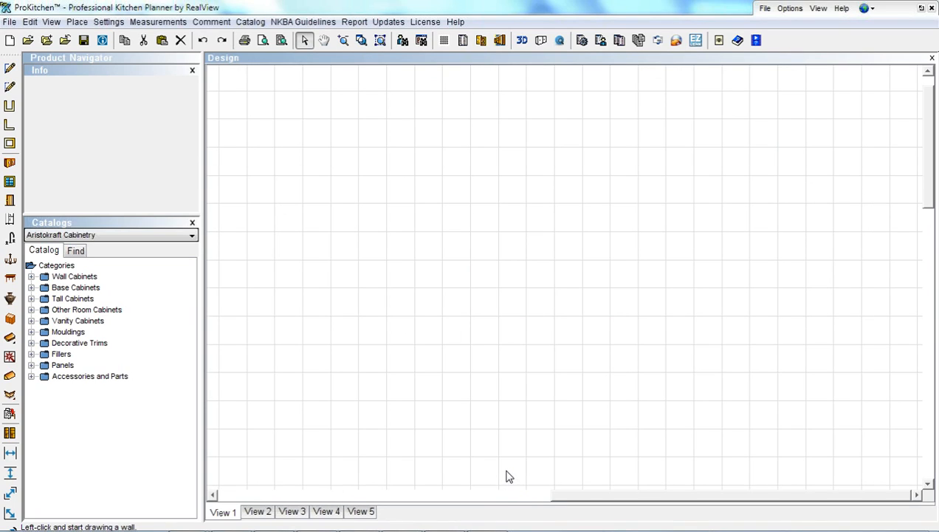
pyautogui.hotkey('alt', 'Tab')
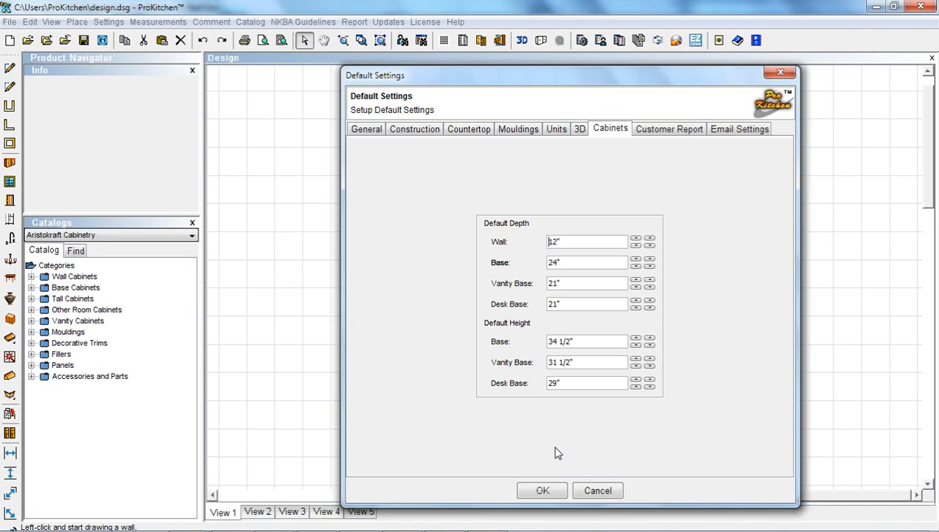
# Review the General defaults, then show the Customer Report defaults with Aristokraft catalog and 10.0% shipping
pyautogui.click(365, 130)
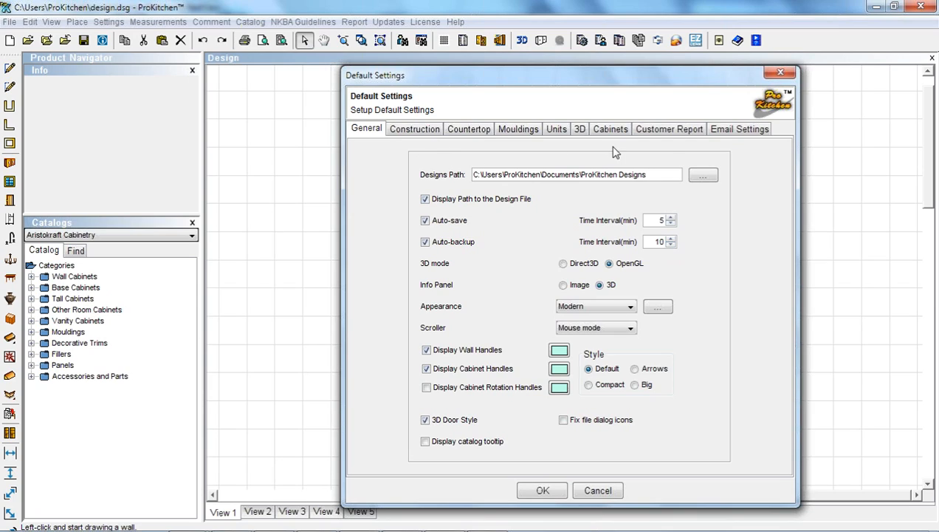
pyautogui.click(662, 132)
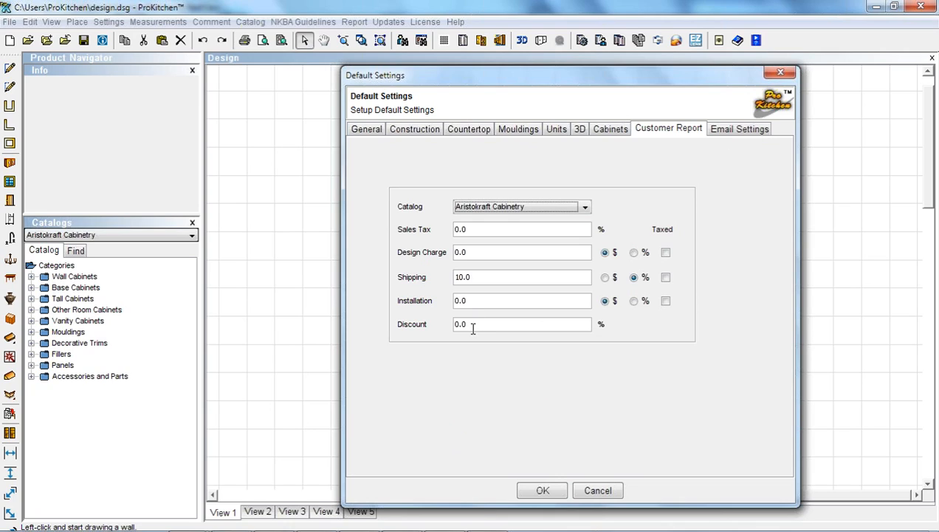
# Choose HomeCrest Cabinetry as the customer report catalog and close Default Settings
pyautogui.click(479, 208)
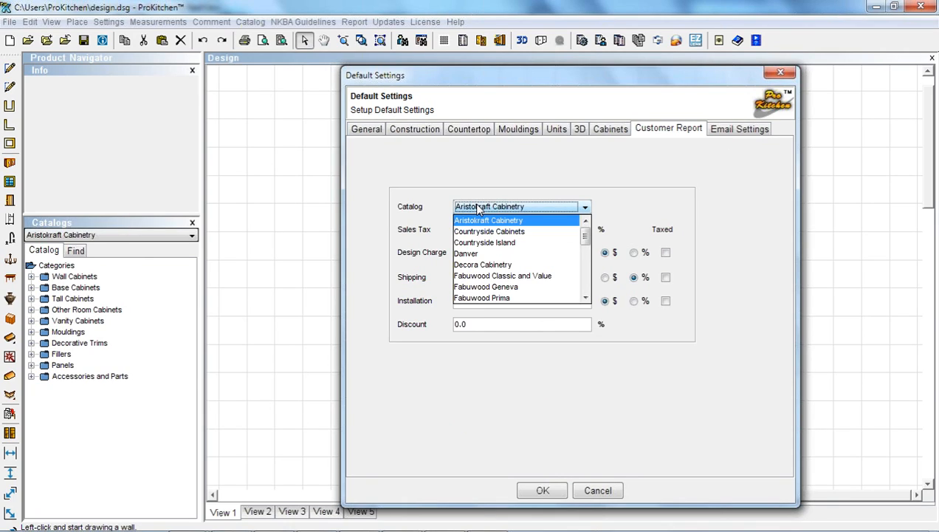
pyautogui.scroll(-1, 591, 253)
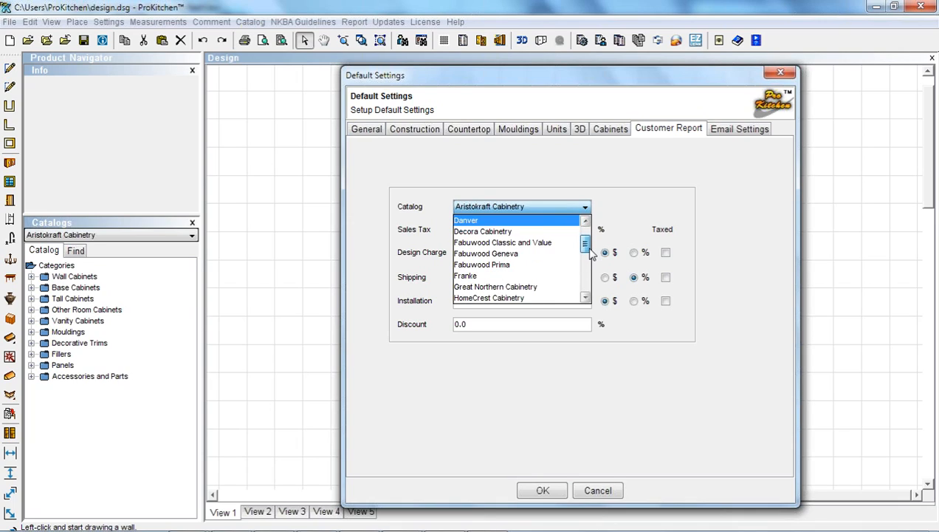
pyautogui.scroll(-1, 561, 275)
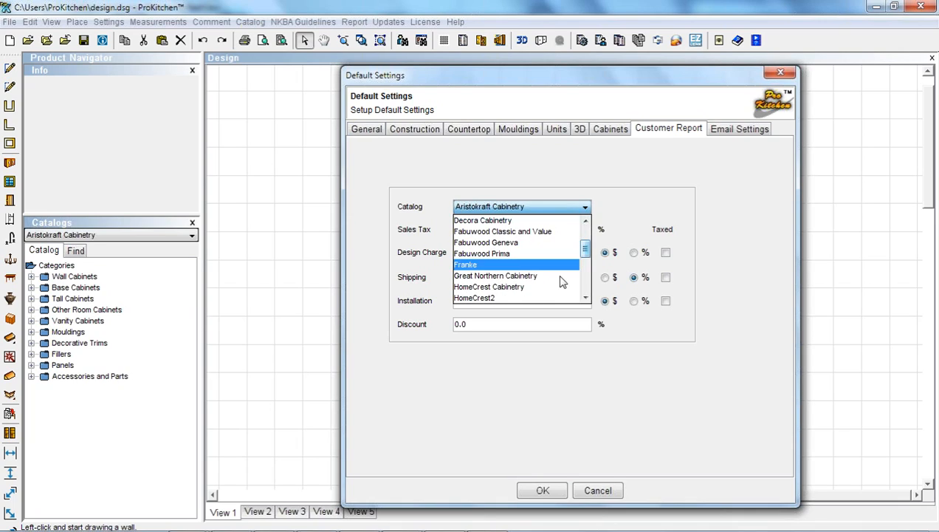
pyautogui.click(521, 288)
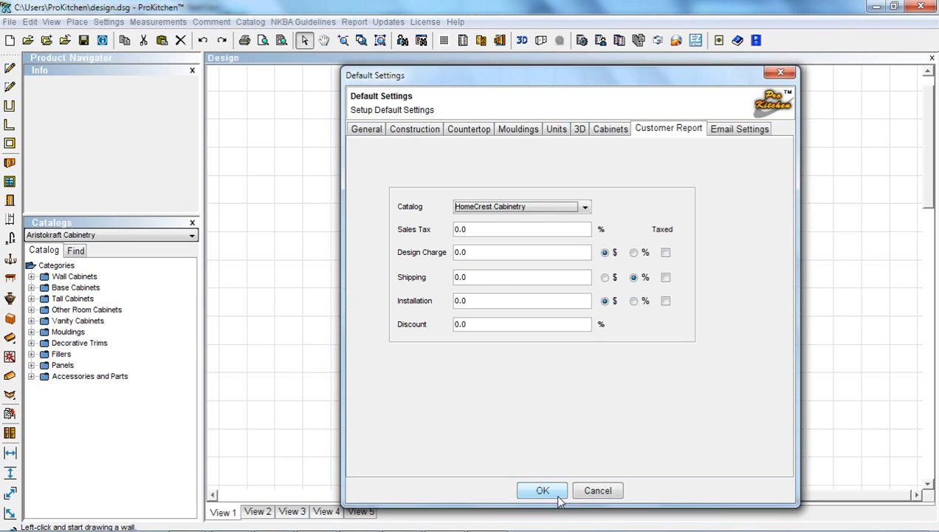
pyautogui.click(598, 493)
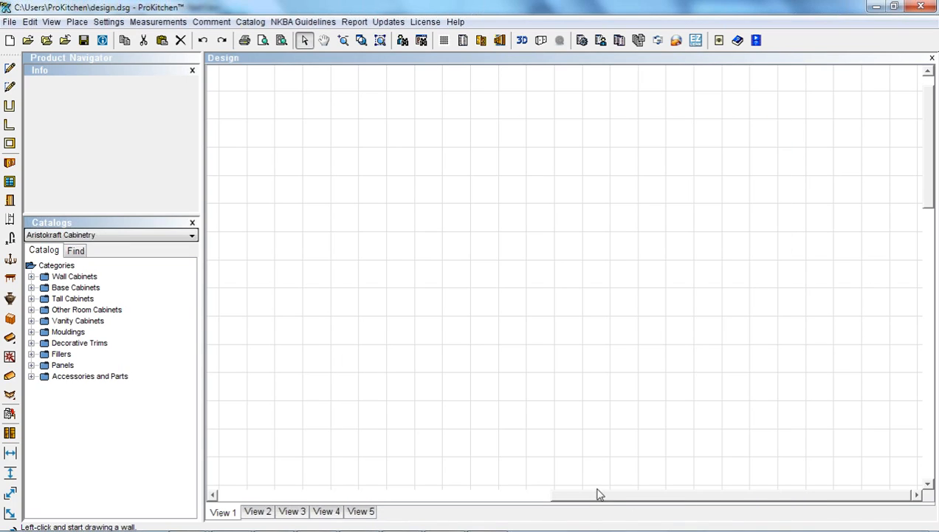
pyautogui.hotkey('alt', 'Tab')
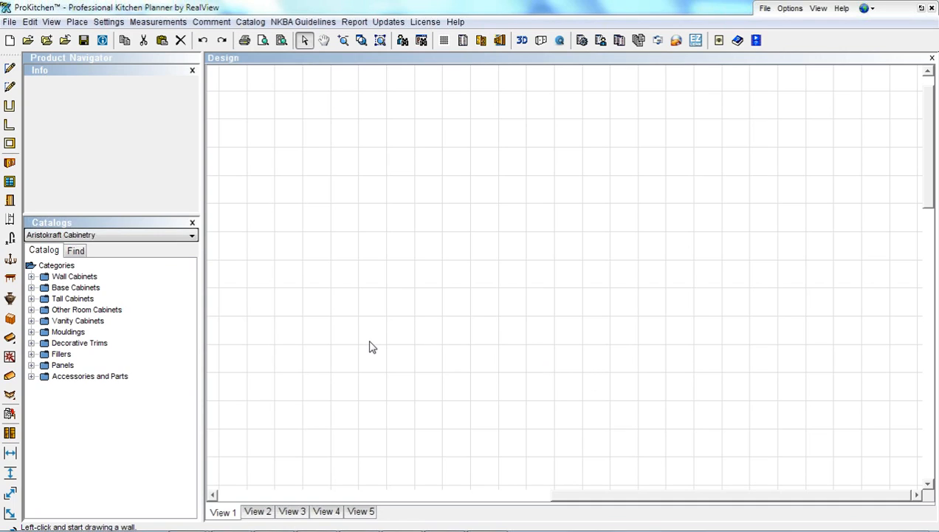
pyautogui.click(292, 432)
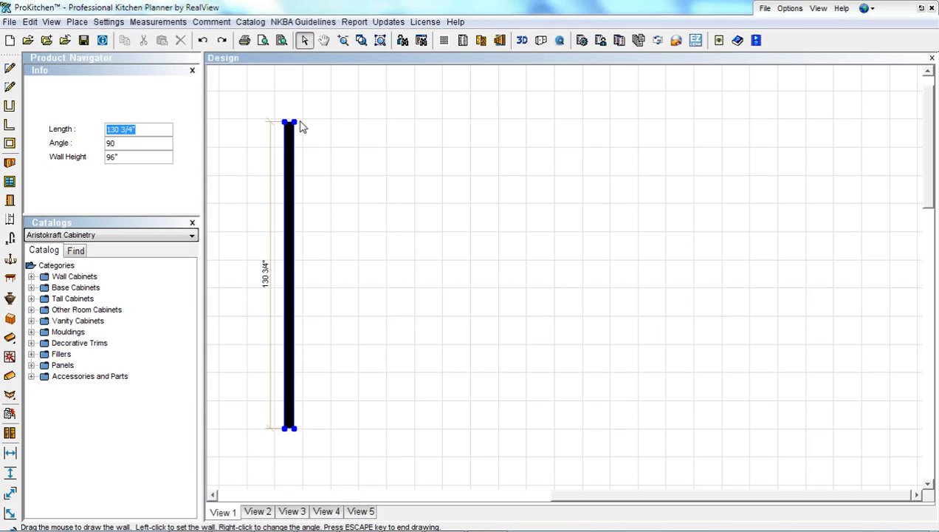
pyautogui.click(301, 127)
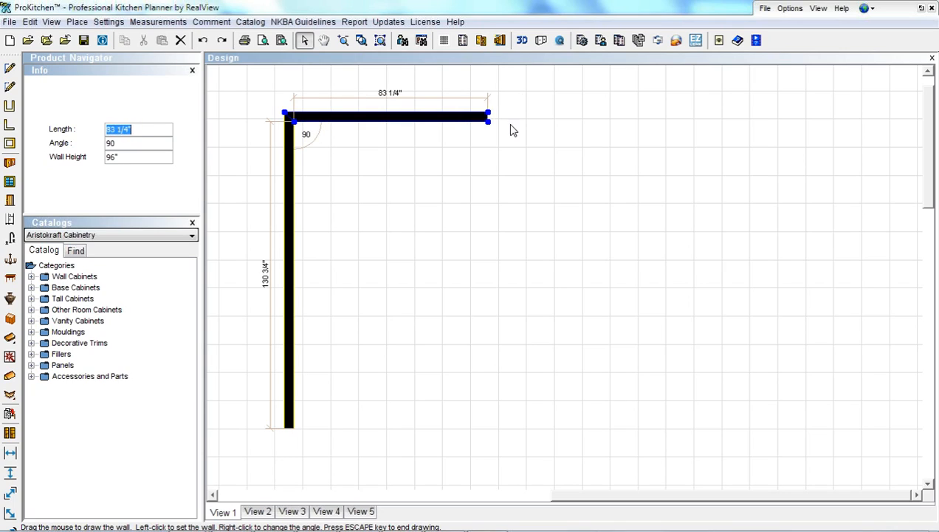
pyautogui.click(628, 131)
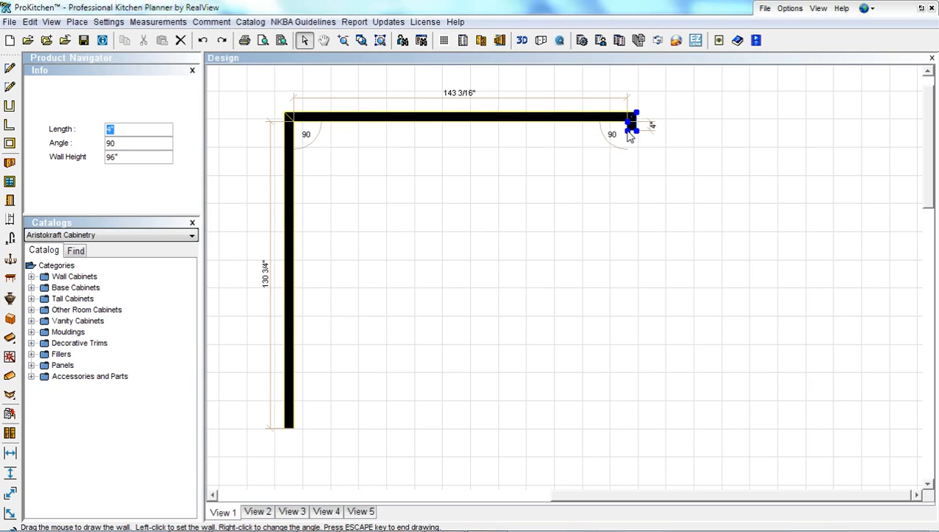
pyautogui.press('Escape')
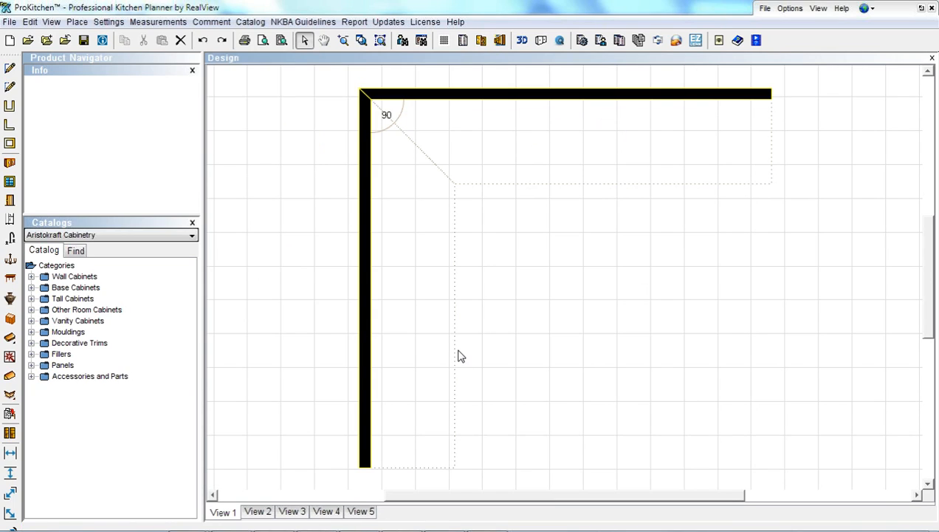
pyautogui.click(203, 40)
pyautogui.click(203, 40)
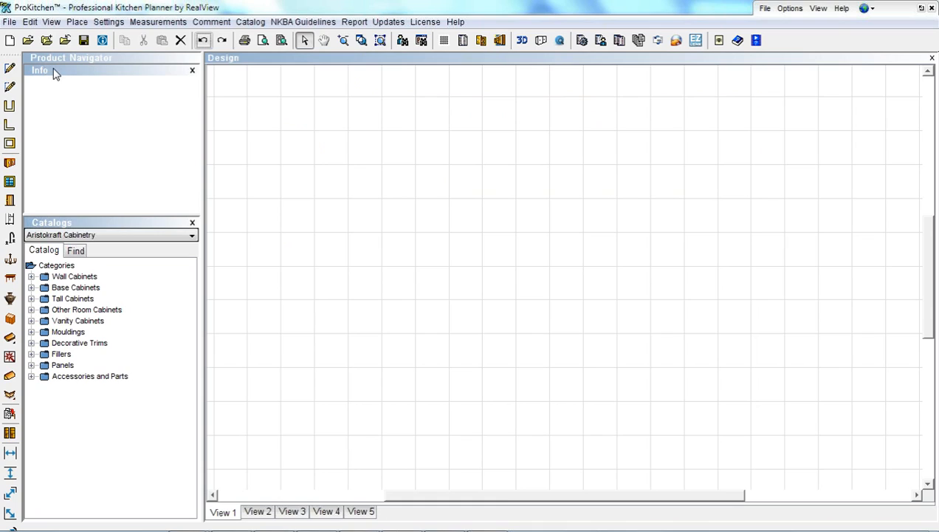
pyautogui.click(10, 68)
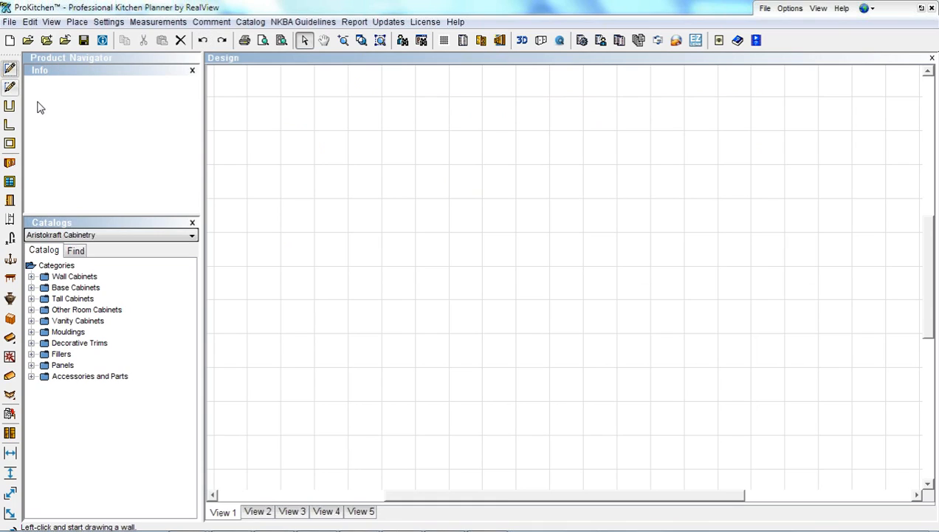
pyautogui.click(692, 448)
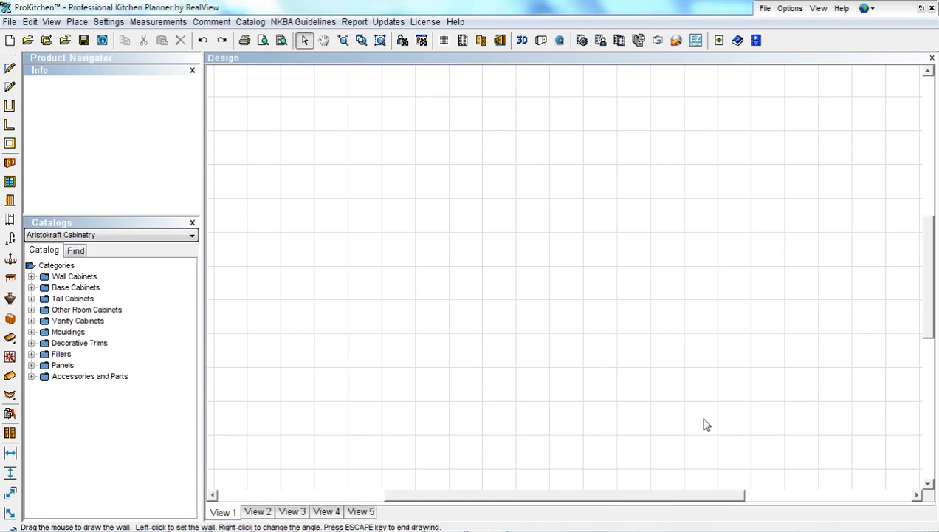
pyautogui.click(10, 68)
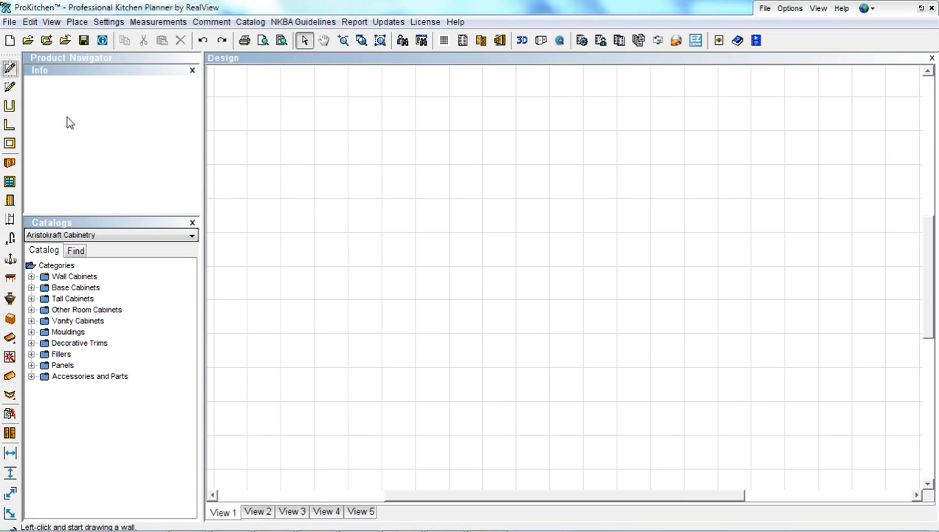
pyautogui.click(723, 430)
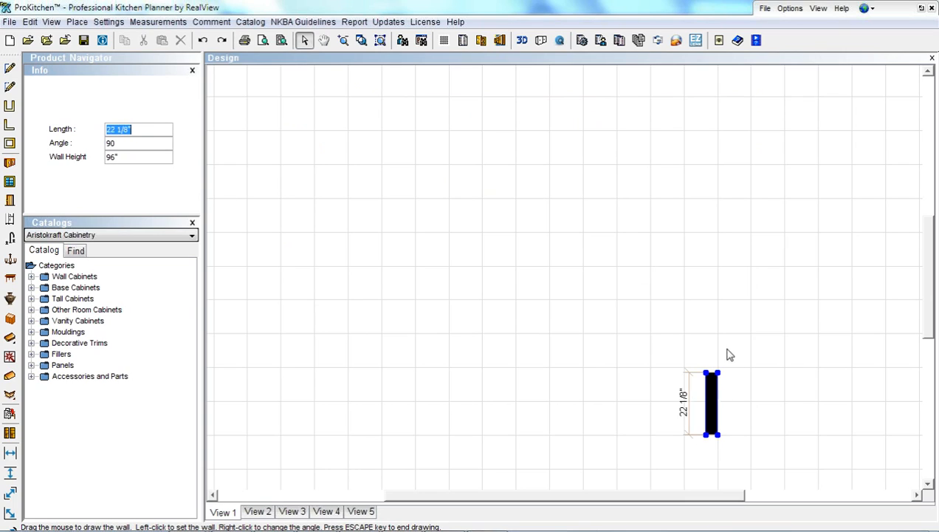
pyautogui.click(717, 140)
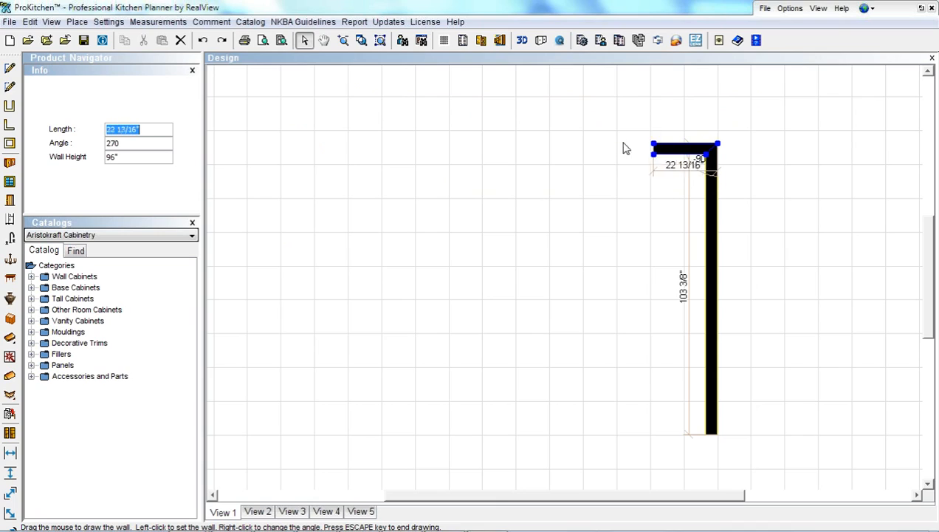
pyautogui.click(403, 141)
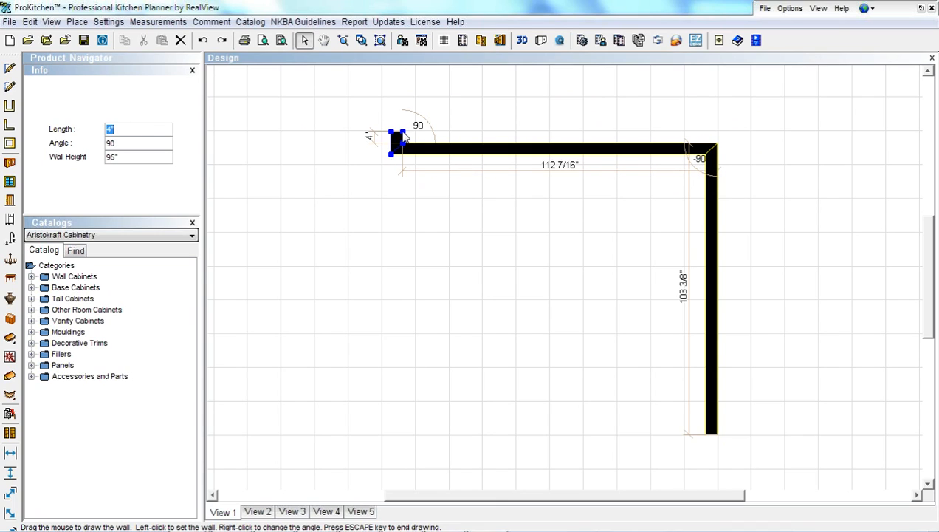
pyautogui.press('Escape')
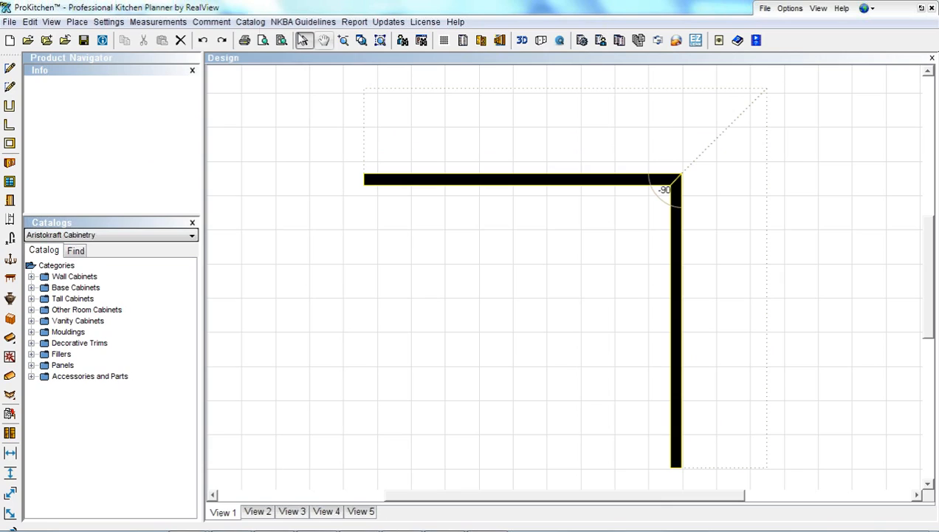
pyautogui.click(201, 40)
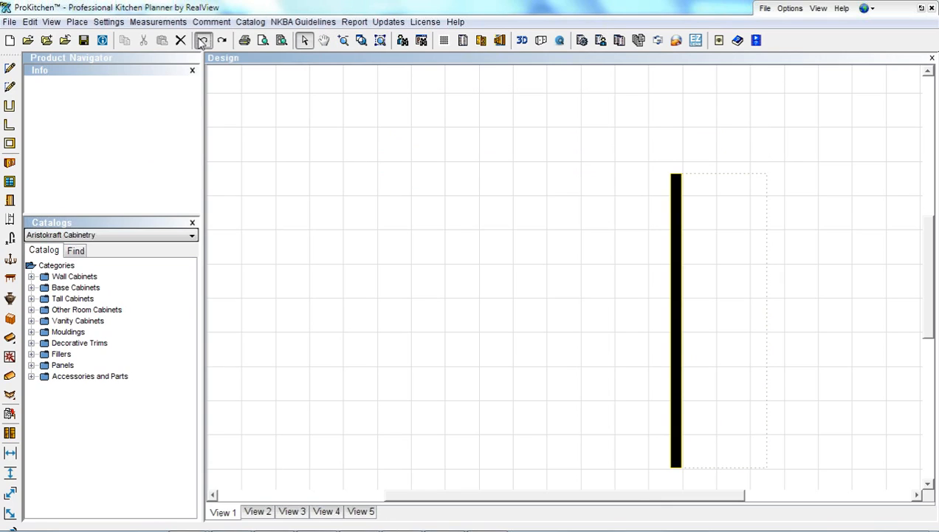
pyautogui.click(201, 40)
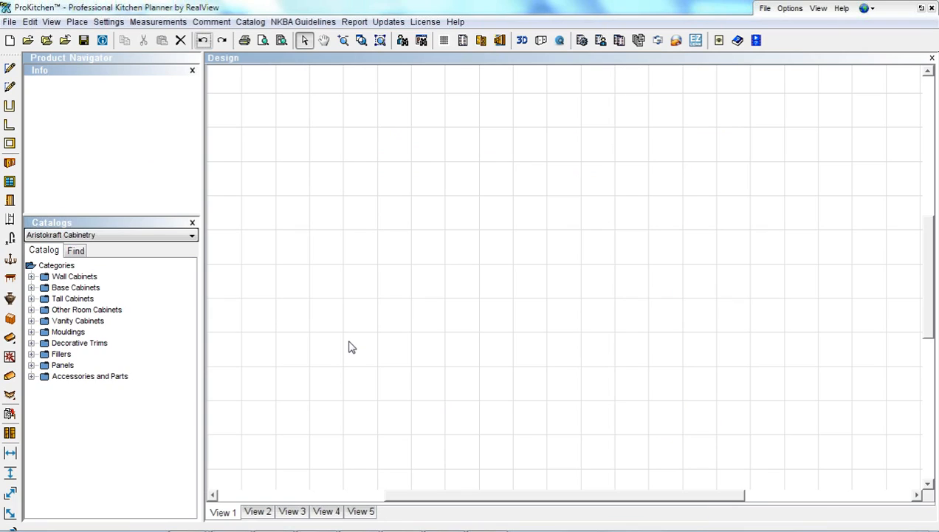
# Enable Display catalog tooltip from the empty canvas's right-click menu
pyautogui.click(451, 273)
pyautogui.rightClick(451, 273)
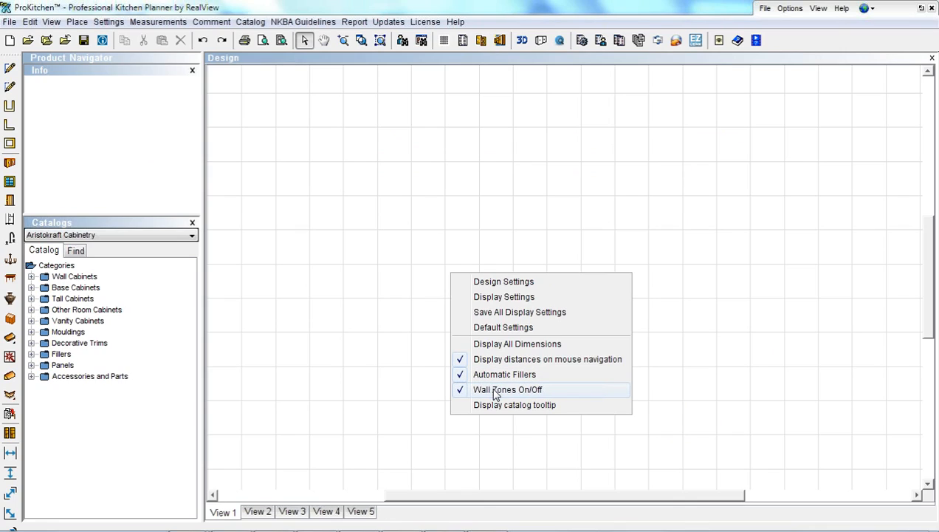
pyautogui.click(459, 407)
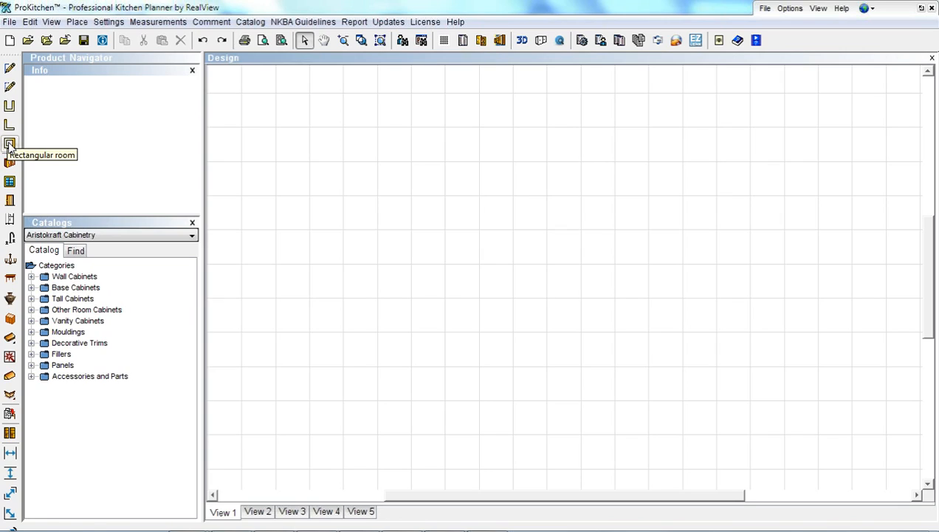
# Create an L-shaped room in the second orientation with wall A 144" and wall B 135"
pyautogui.click(10, 87)
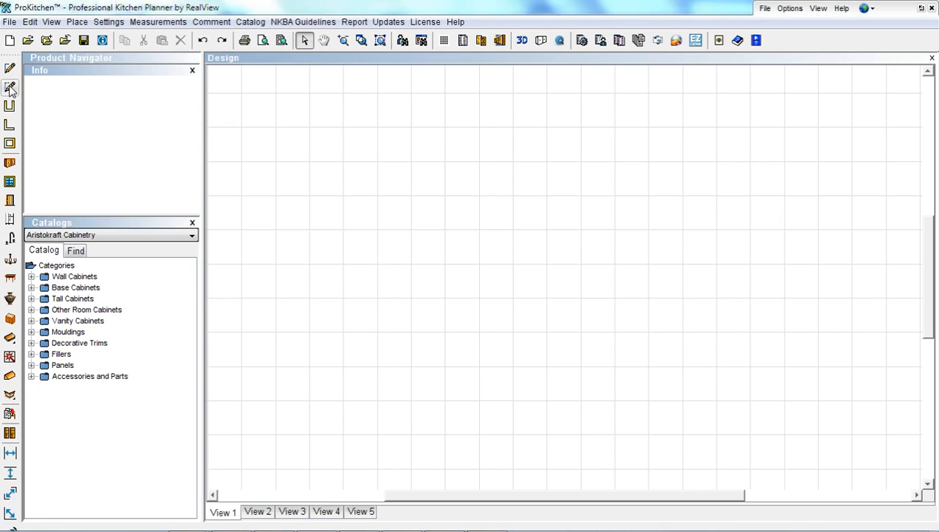
pyautogui.click(11, 129)
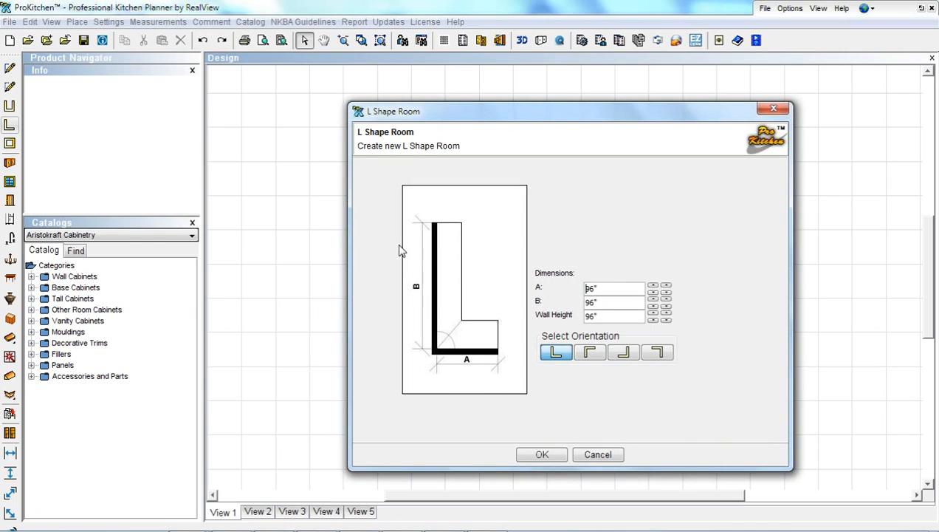
pyautogui.click(589, 353)
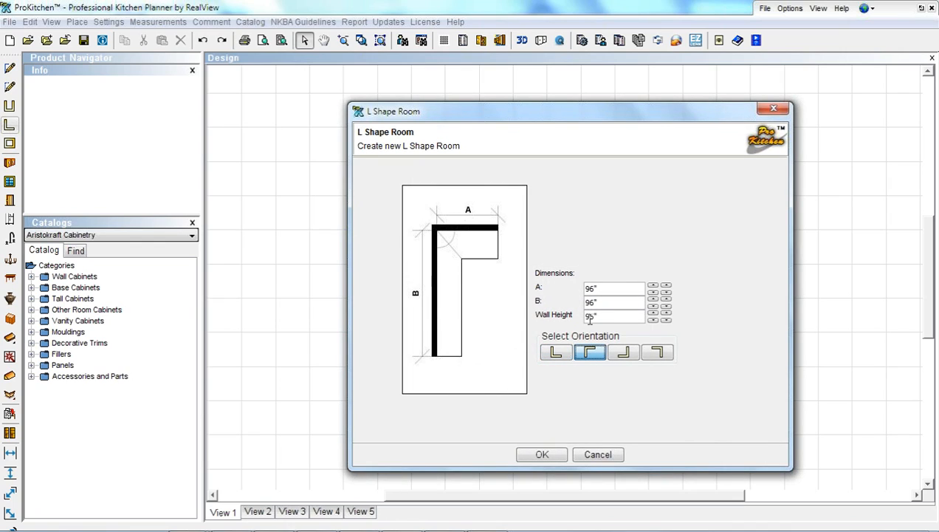
pyautogui.doubleClick(591, 290)
pyautogui.write('144')
pyautogui.doubleClick(591, 303)
pyautogui.write('135')
pyautogui.click(555, 457)
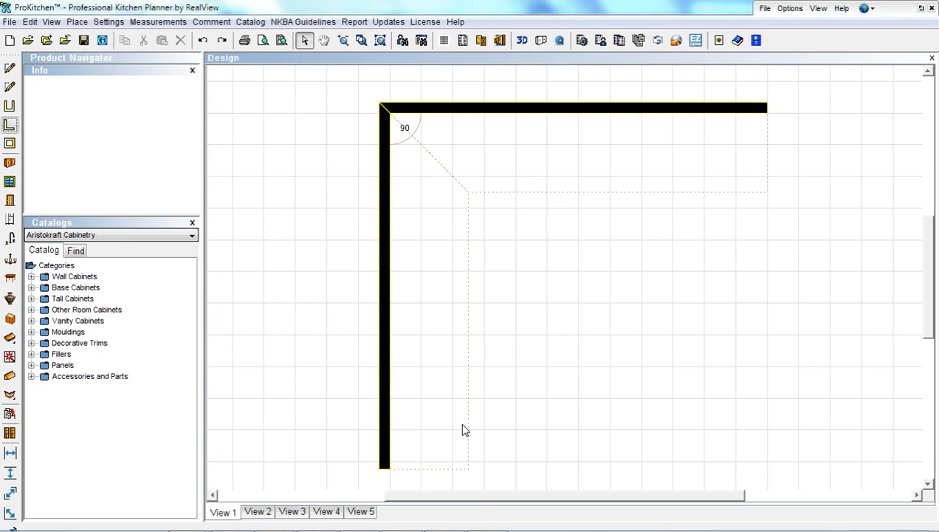
# Select the left wall and set its length to 135"
pyautogui.click(383, 405)
pyautogui.click(383, 410)
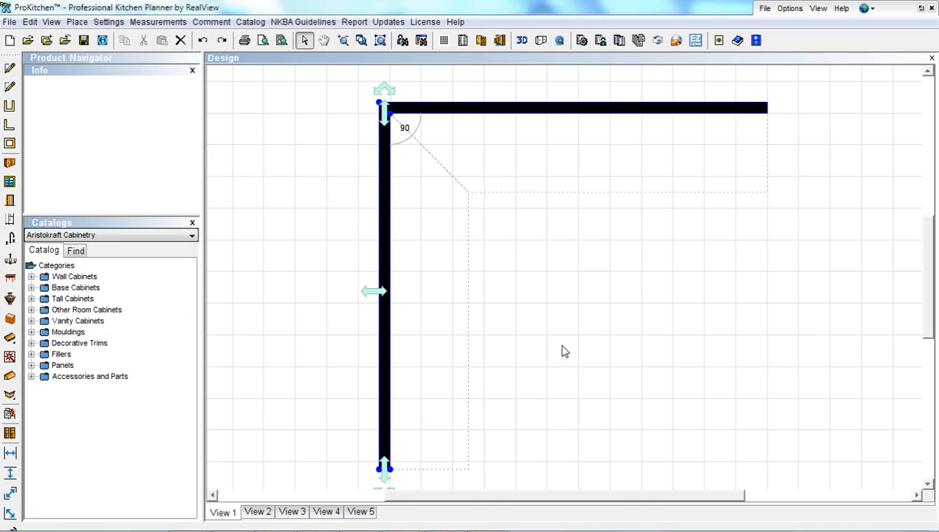
pyautogui.scroll(-1, 561, 352)
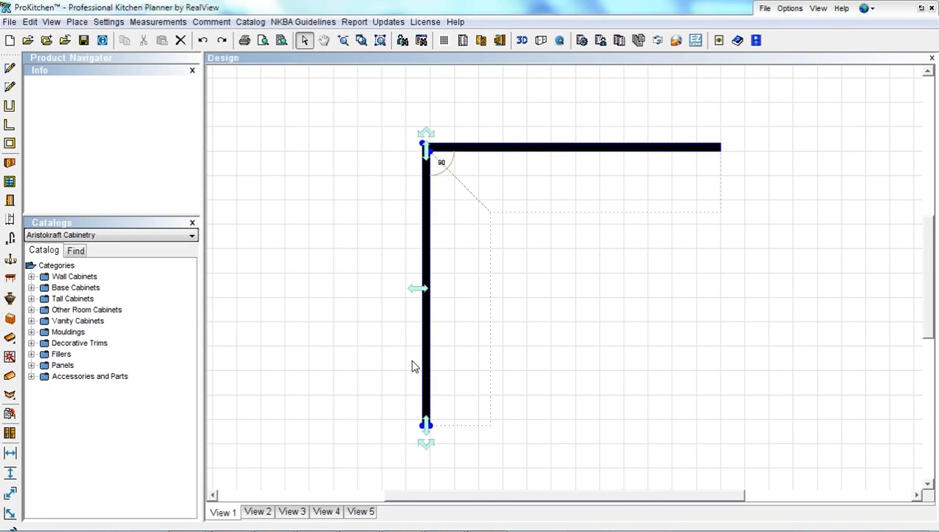
pyautogui.click(426, 424)
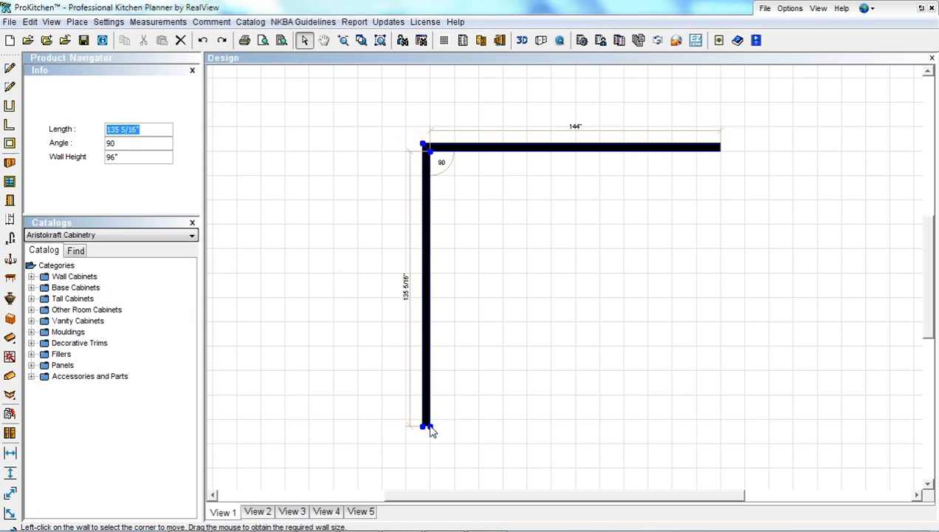
pyautogui.moveTo(432, 432); pyautogui.dragTo(189, 203)
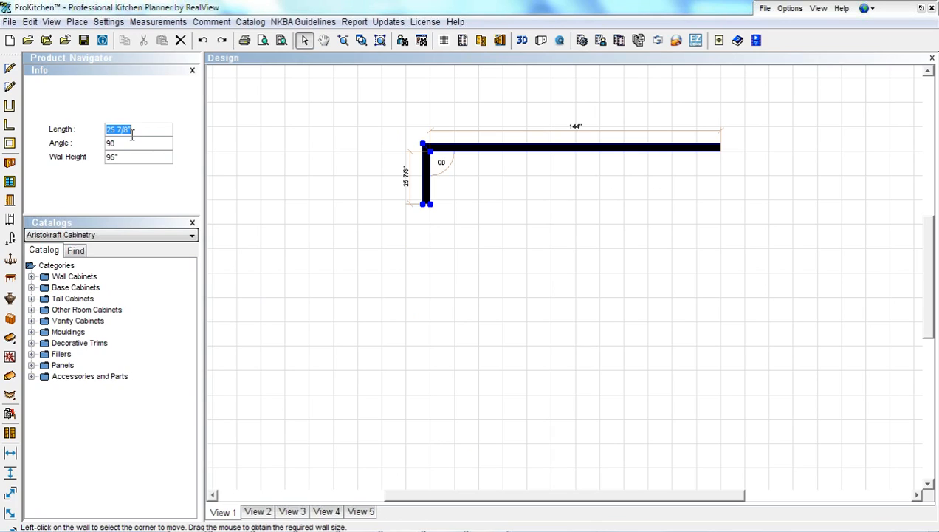
pyautogui.write('135')
pyautogui.press('Return')
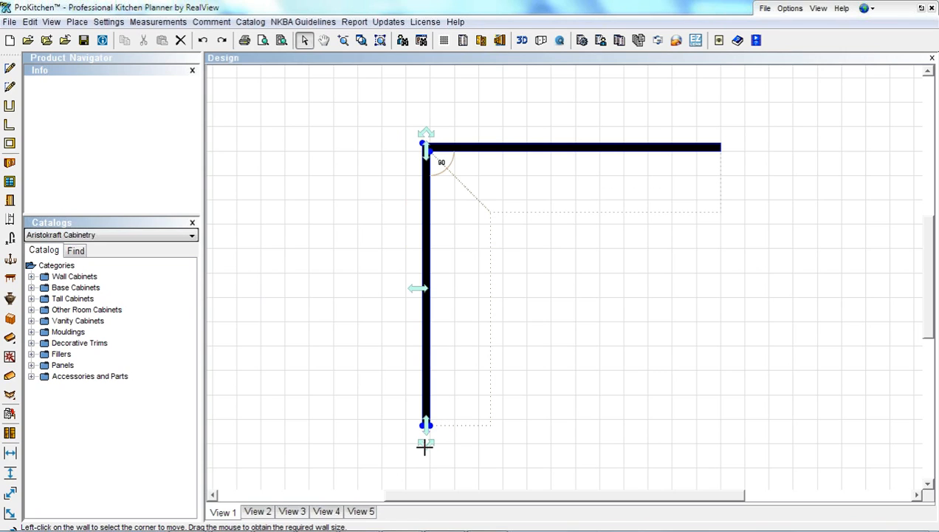
# Swing the left wall to 180°, then undo to restore the 90° corner
pyautogui.moveTo(427, 445); pyautogui.dragTo(230, 357)
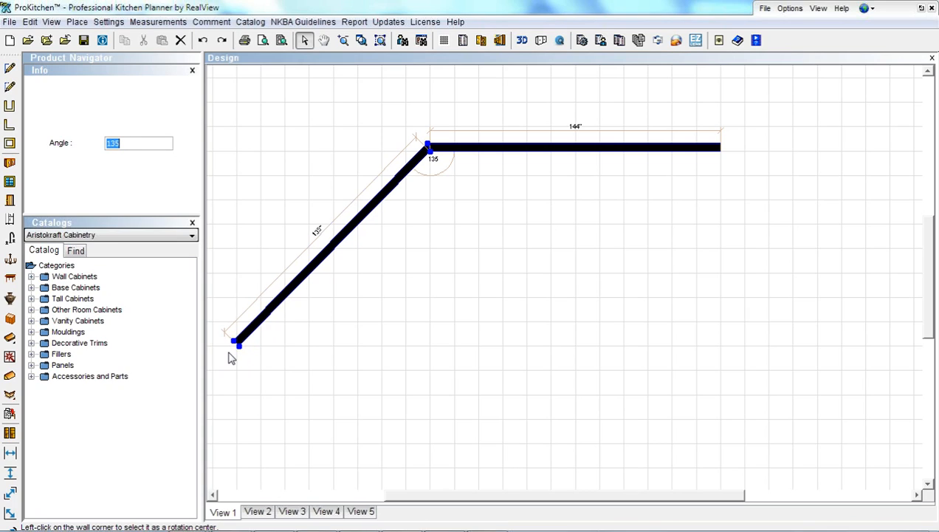
pyautogui.write('180')
pyautogui.press('Return')
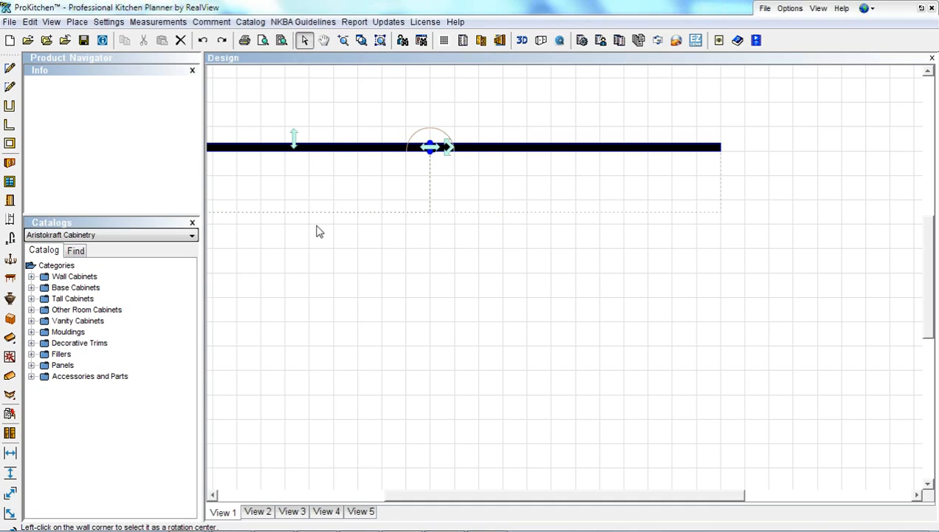
pyautogui.click(203, 41)
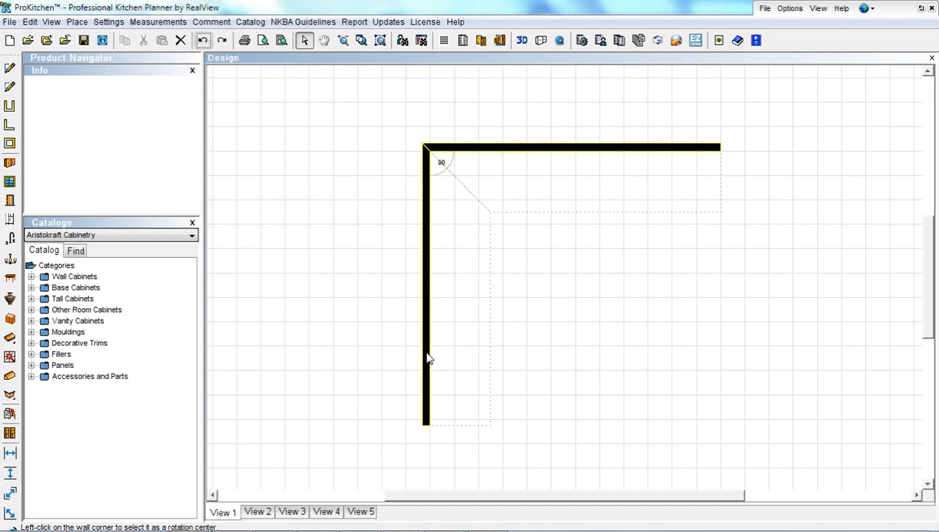
# Start an extrusion on the left wall with a 6" Left offset, beginning at its bottom end
pyautogui.rightClick(425, 357)
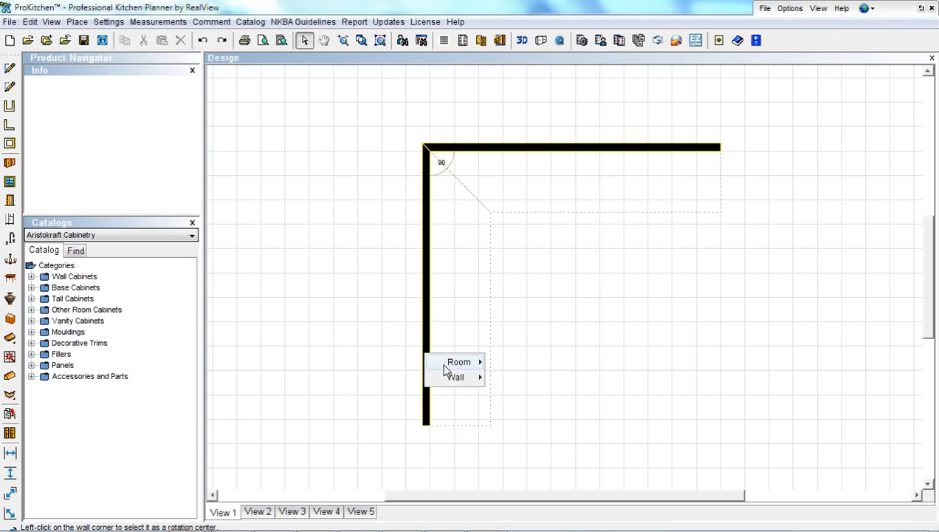
pyautogui.moveTo(453, 377)
pyautogui.moveTo(517, 396)
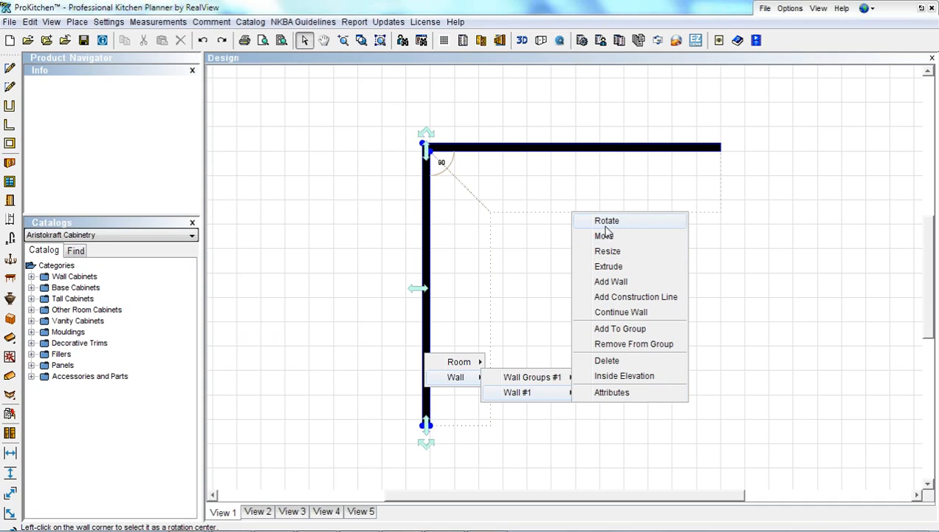
pyautogui.click(609, 267)
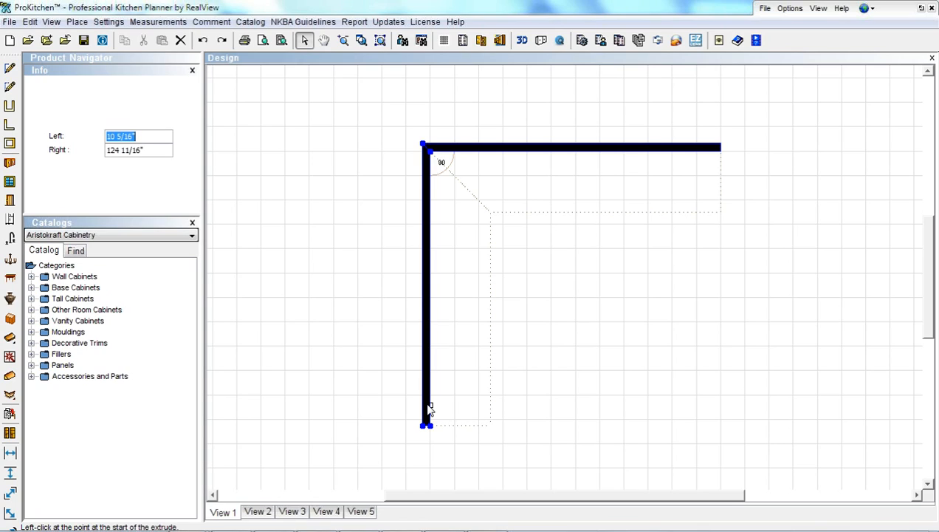
pyautogui.write('6')
pyautogui.press('Return')
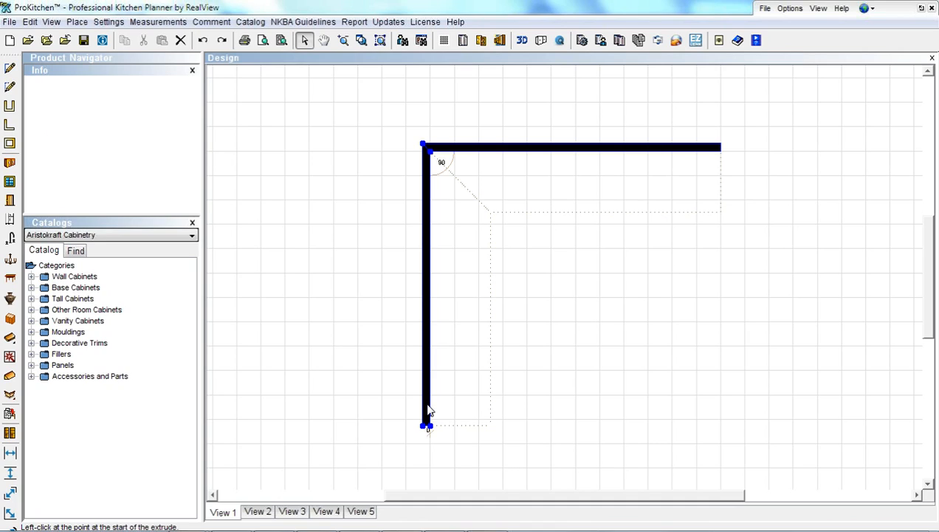
pyautogui.click(429, 412)
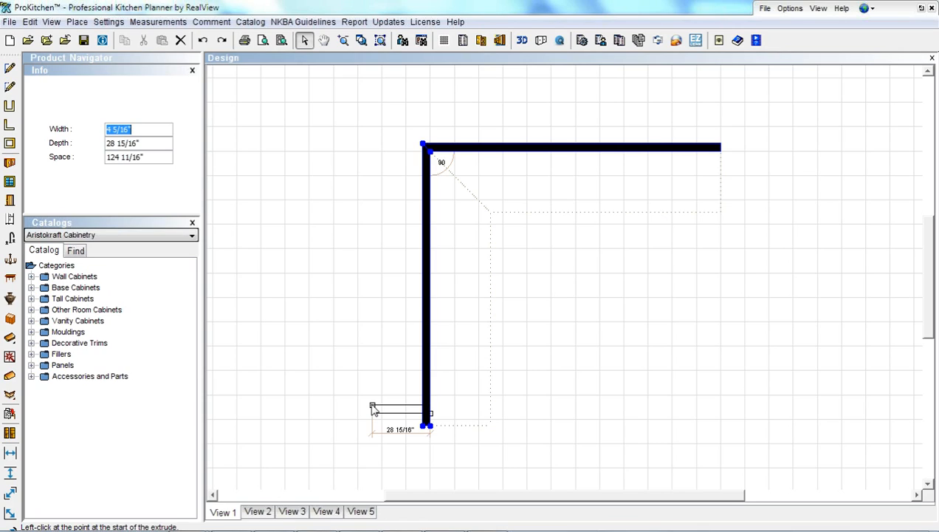
# Size the bump-out at the wall's lower end to 42" wide by 28" deep
pyautogui.write('42')
pyautogui.press('Tab')
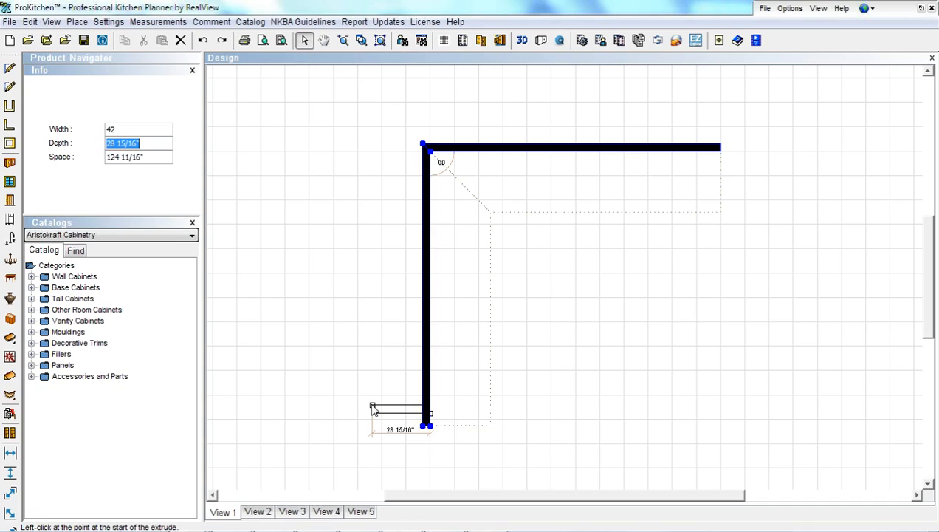
pyautogui.write('28')
pyautogui.press('Return')
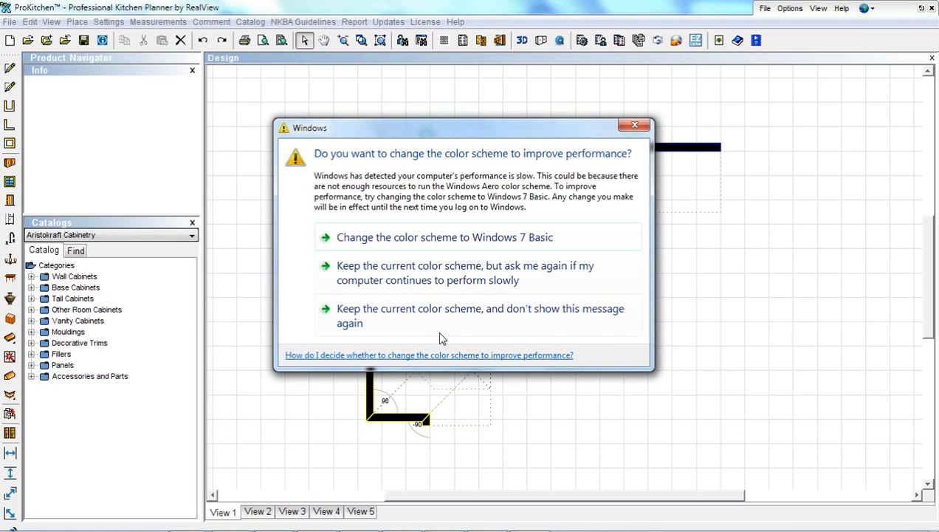
# Add a 36" wall off the top wall, starting 36" from its left corner
pyautogui.click(412, 238)
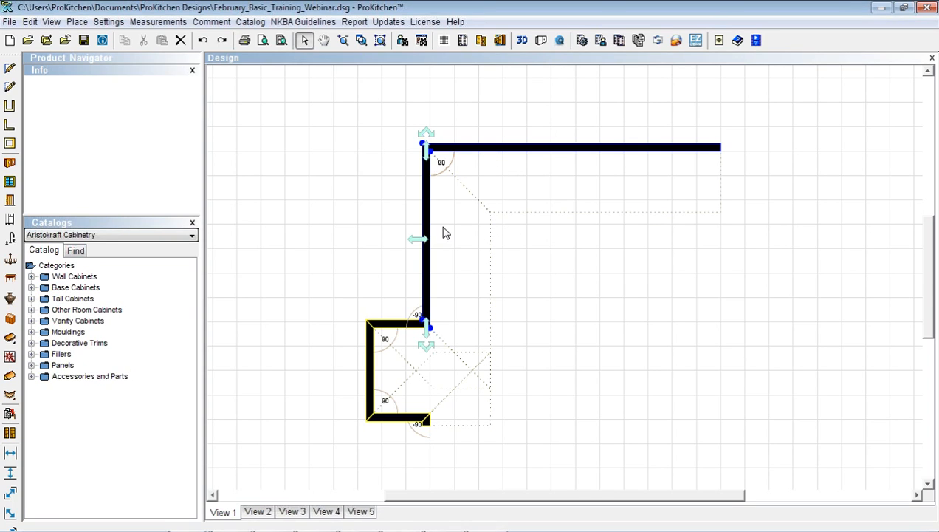
pyautogui.rightClick(492, 152)
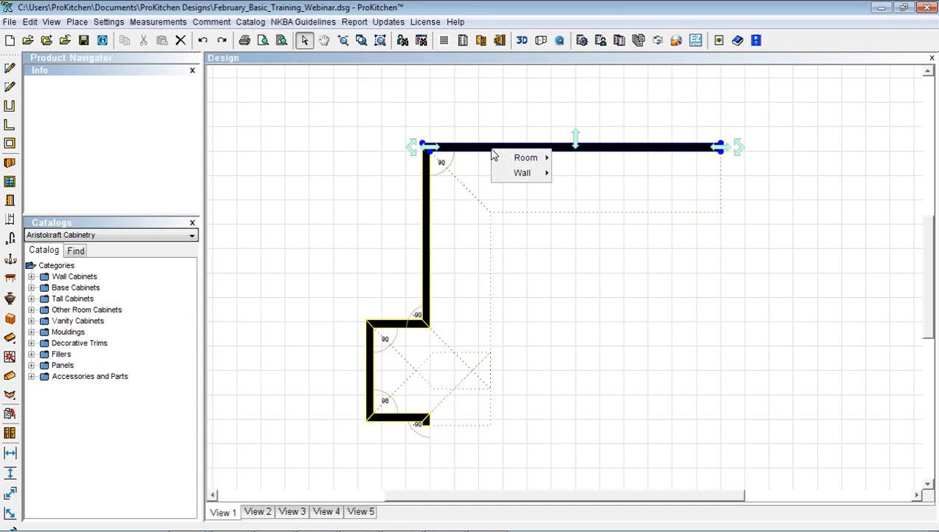
pyautogui.moveTo(517, 173)
pyautogui.moveTo(558, 189)
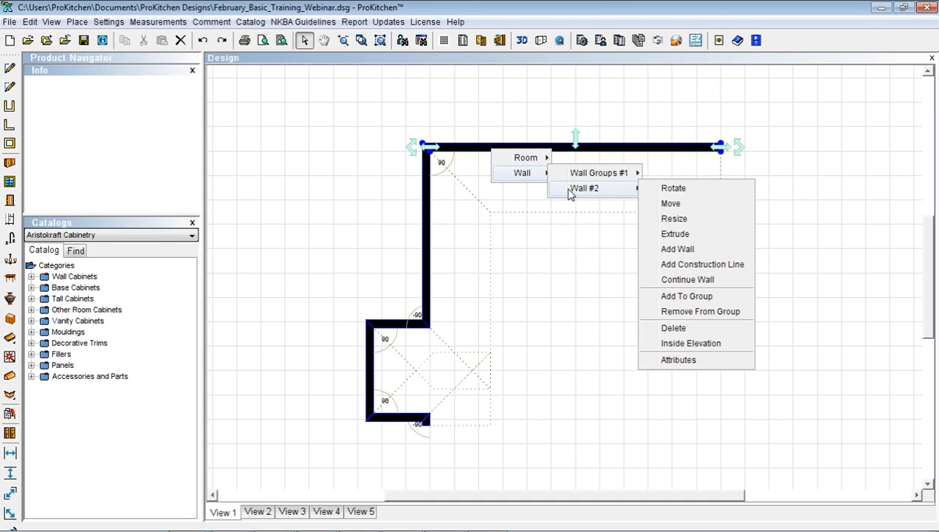
pyautogui.click(677, 250)
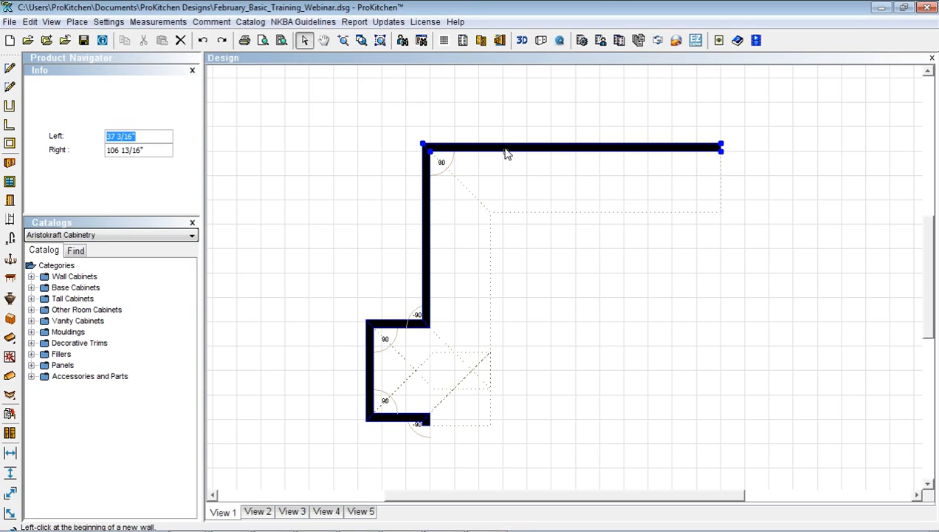
pyautogui.write('36')
pyautogui.press('Return')
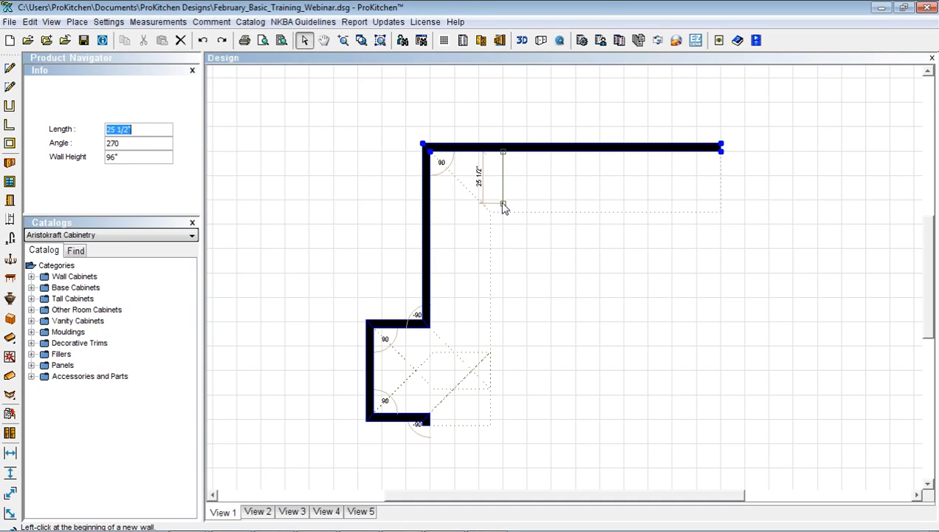
pyautogui.write('36')
pyautogui.press('Return')
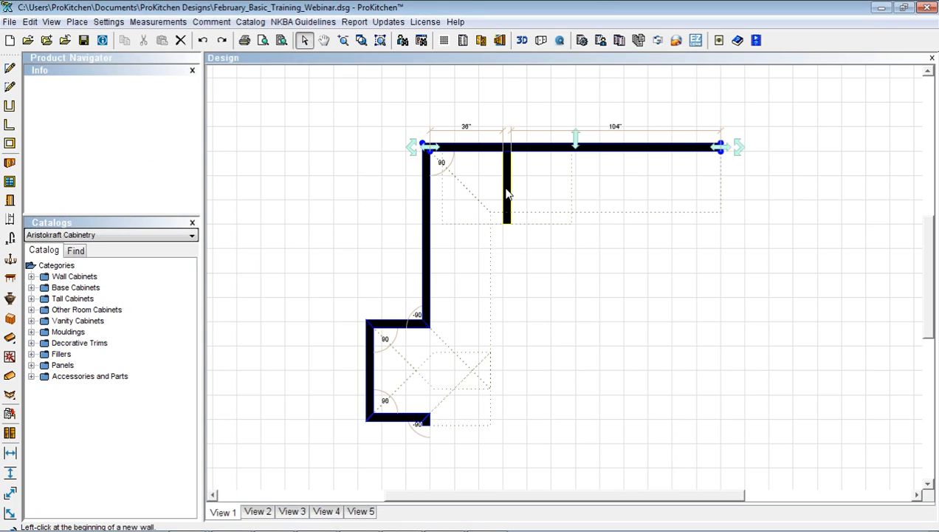
# Move the new short wall, then undo the move
pyautogui.click(507, 194)
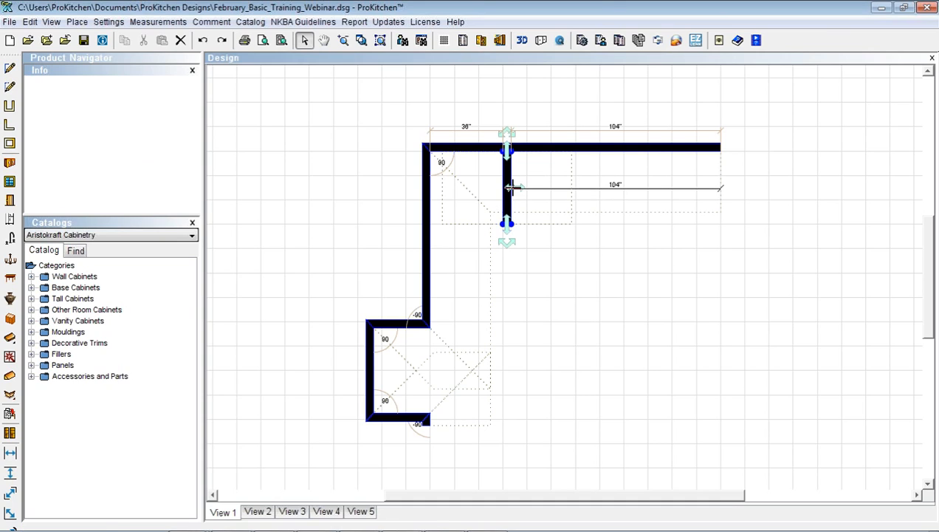
pyautogui.click(510, 189)
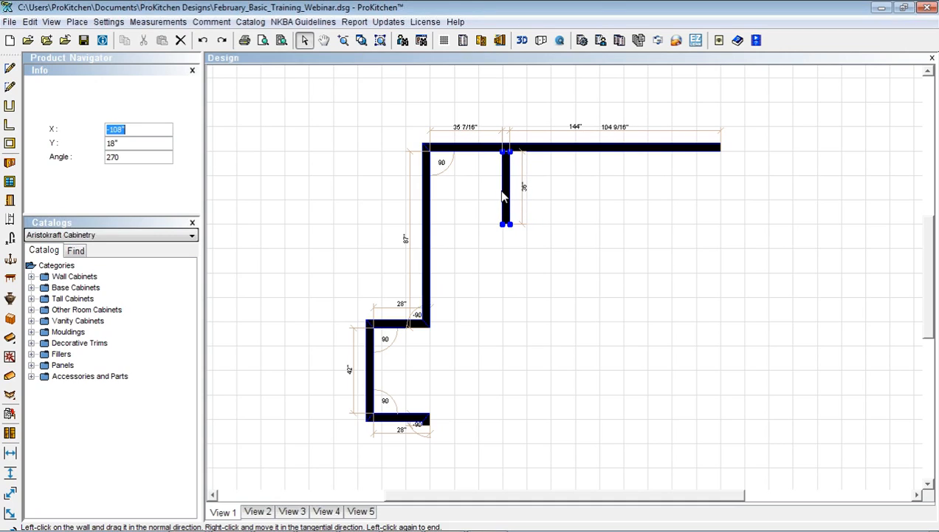
pyautogui.click(504, 196)
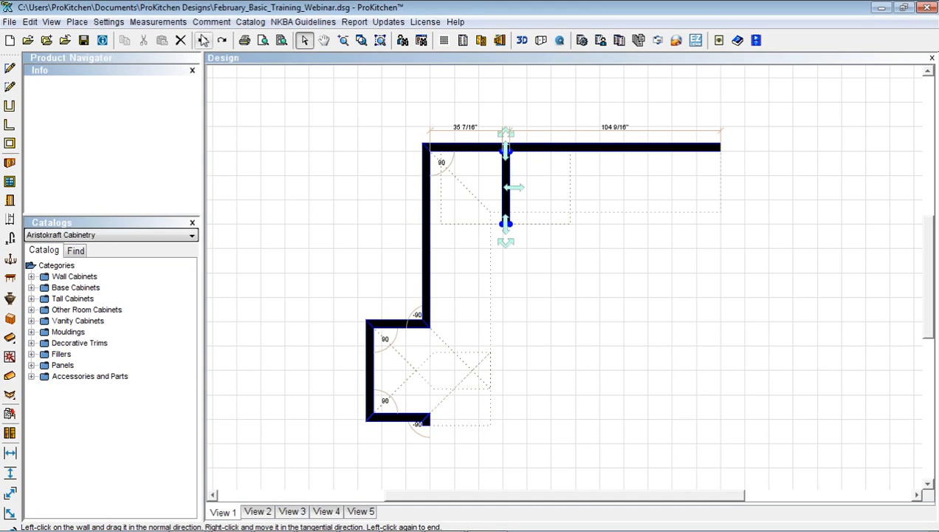
pyautogui.click(203, 40)
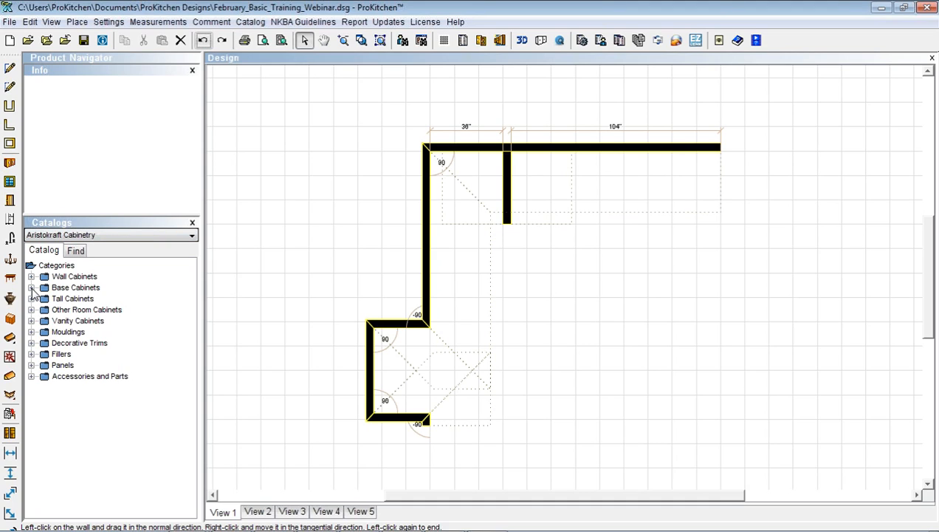
# Expand Base Cabinets and try dragging the B09L cabinet onto the plan
pyautogui.click(31, 287)
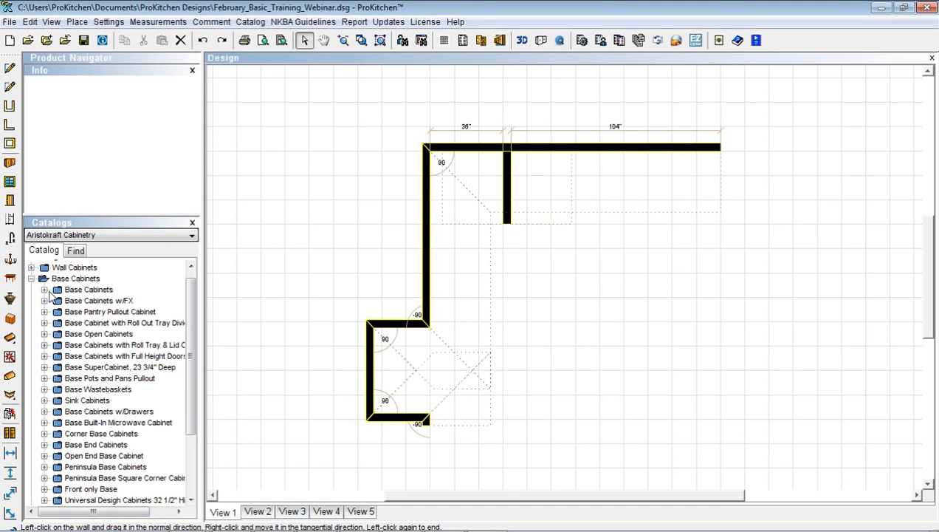
pyautogui.click(45, 289)
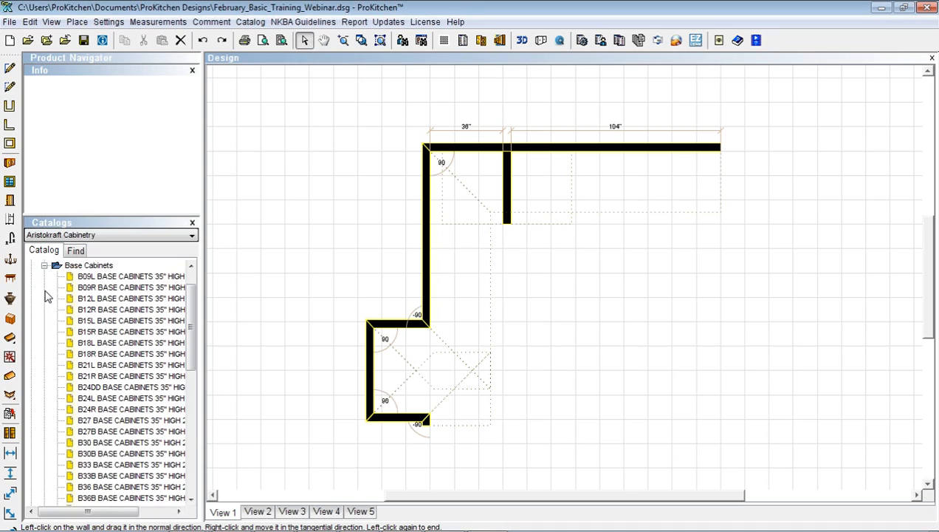
pyautogui.click(89, 276)
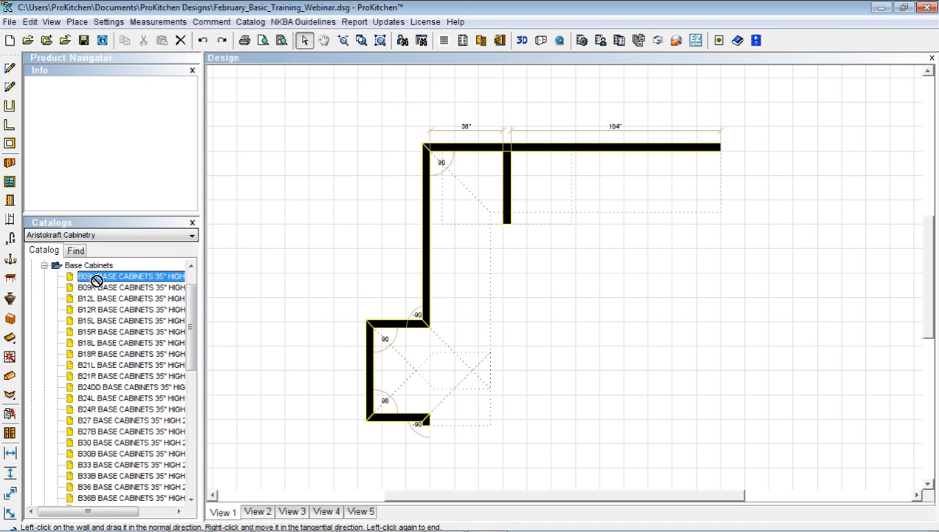
pyautogui.moveTo(89, 276); pyautogui.dragTo(204, 234)
# Switch to the HomeCrest Cabinetry catalog and list Traditional Base > Door/Drawer Base cabinets
pyautogui.click(191, 234)
pyautogui.scroll(-1, 96, 307)
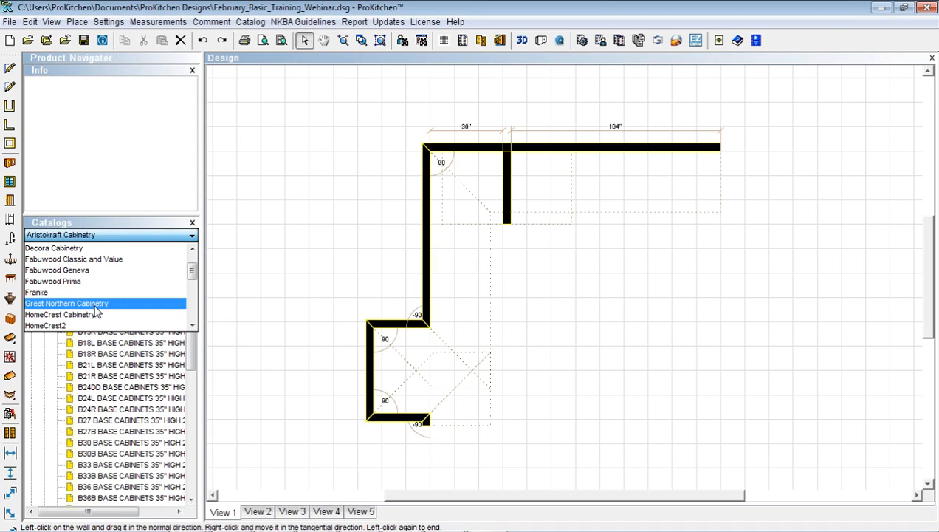
pyautogui.click(73, 316)
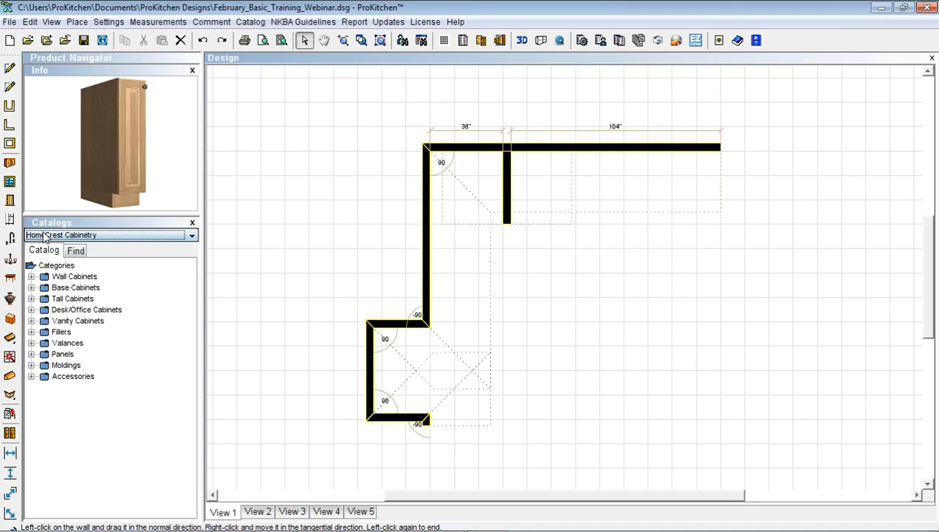
pyautogui.click(31, 287)
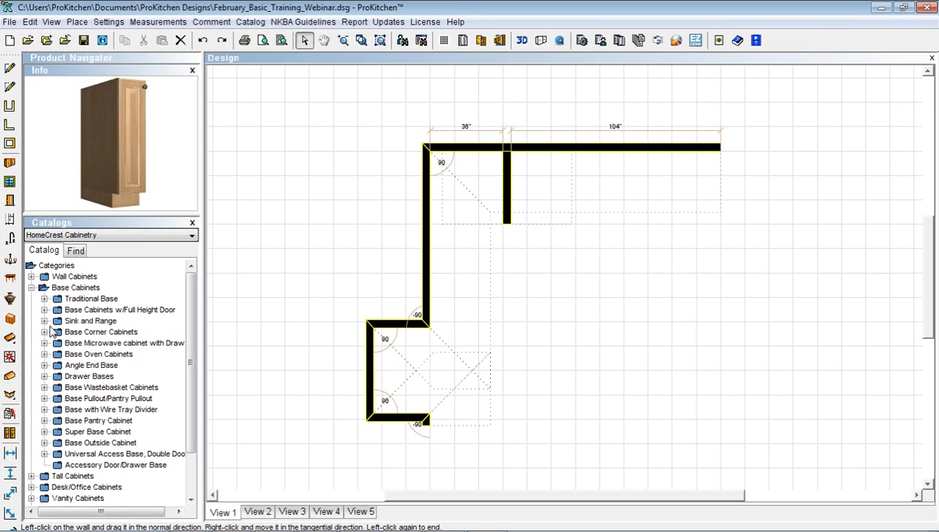
pyautogui.click(44, 298)
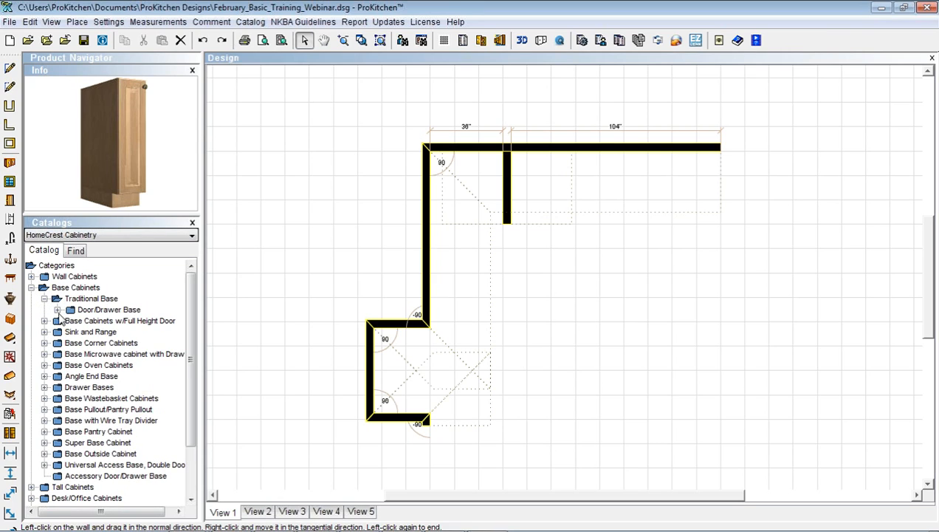
pyautogui.click(57, 310)
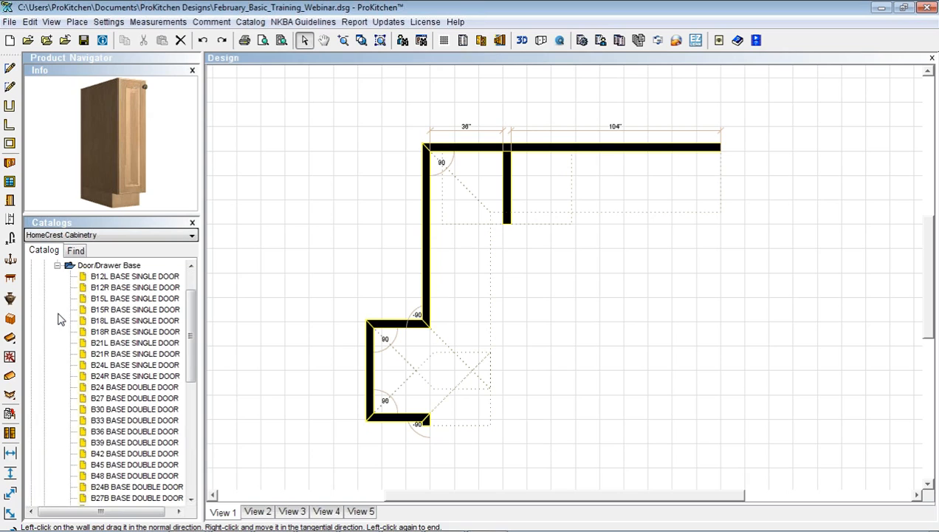
# Set Heritage Arch doors, Cherry wood, All Plywood Finished and wood dovetailed drawer boxes
pyautogui.click(480, 41)
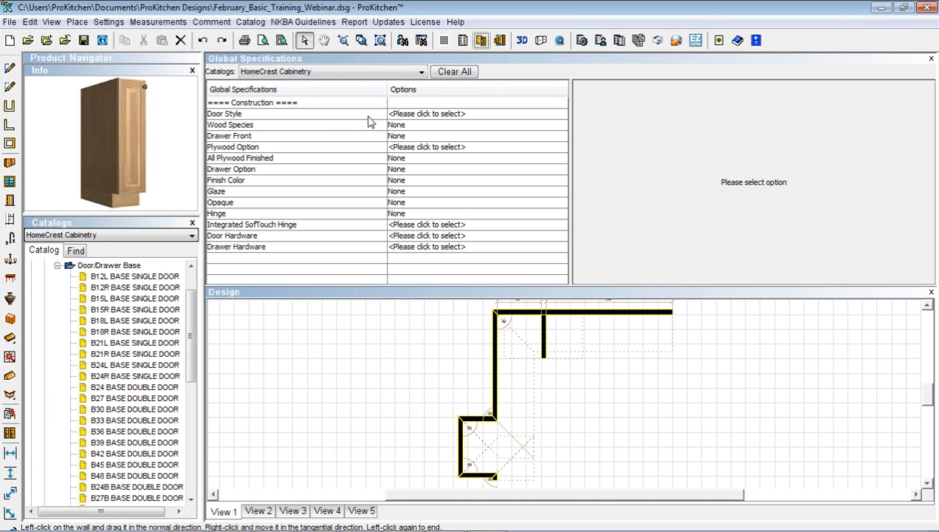
pyautogui.click(415, 117)
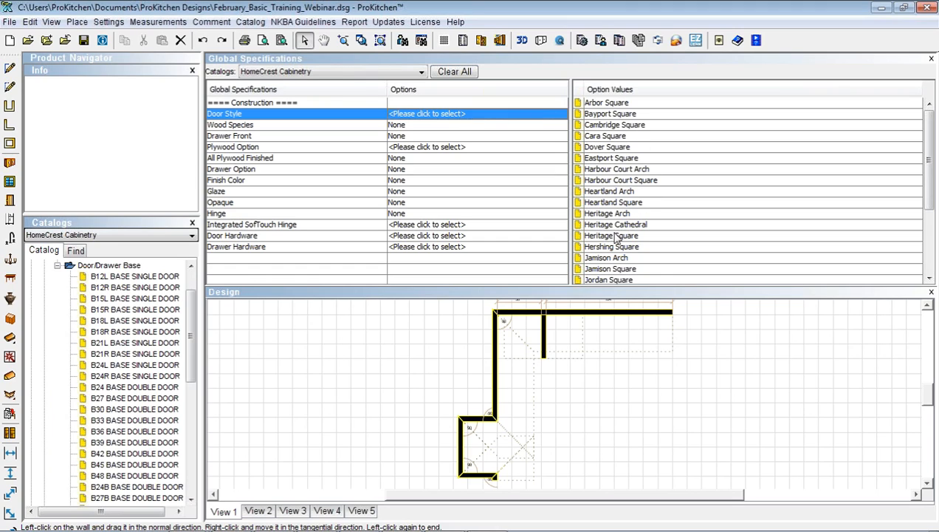
pyautogui.click(608, 214)
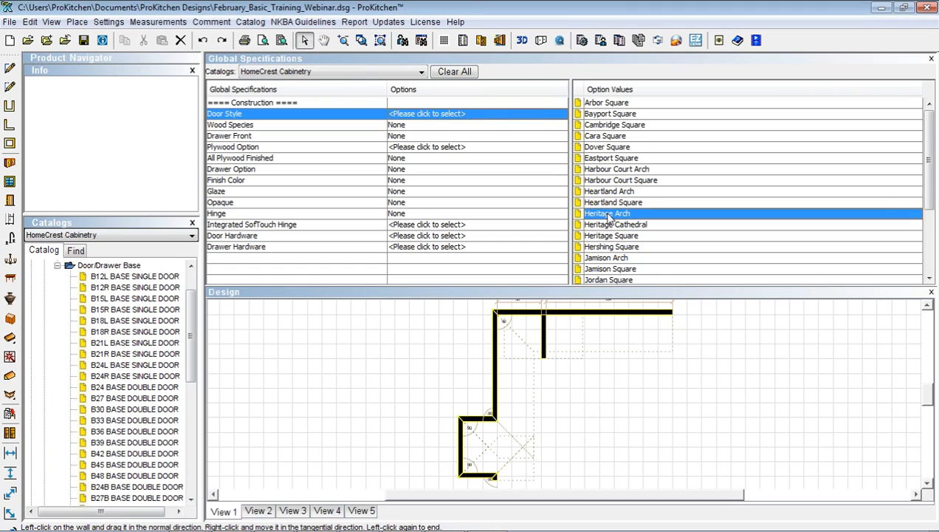
pyautogui.doubleClick(609, 214)
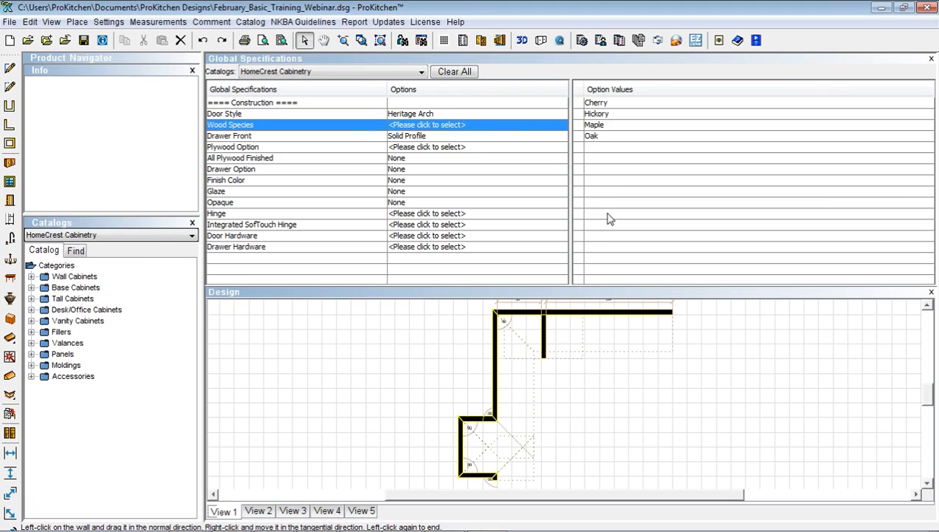
pyautogui.doubleClick(595, 105)
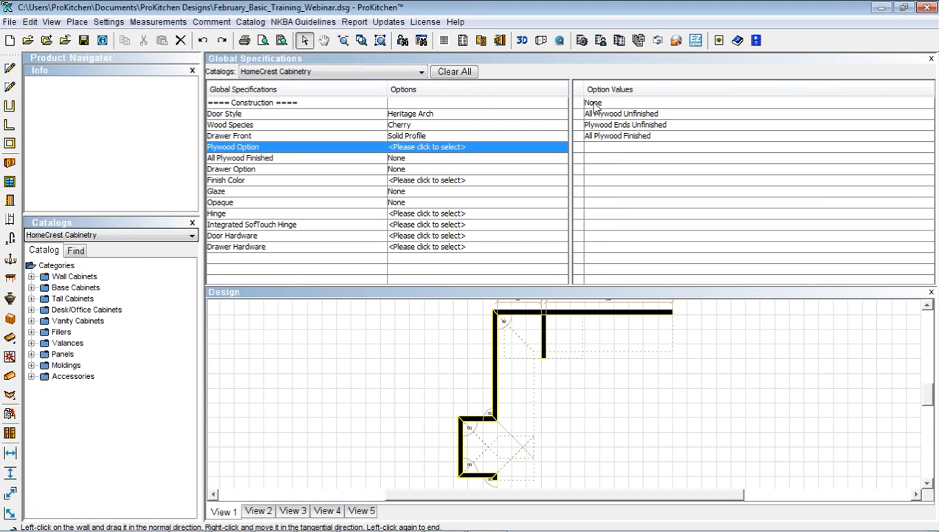
pyautogui.doubleClick(600, 137)
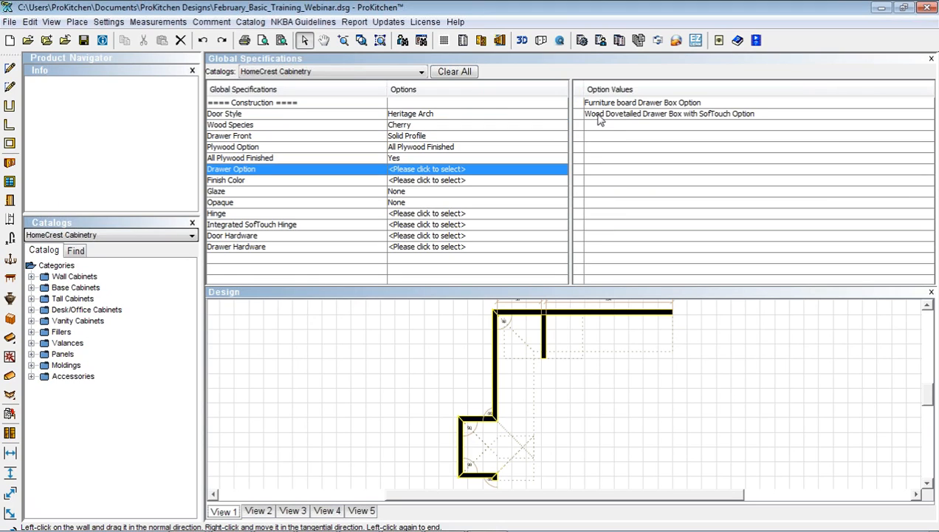
pyautogui.doubleClick(596, 114)
# Set Autumn finish, Linen glaze, Integrated SofTouch Hinge, PP11 door and SK05 drawer hardware
pyautogui.click(595, 104)
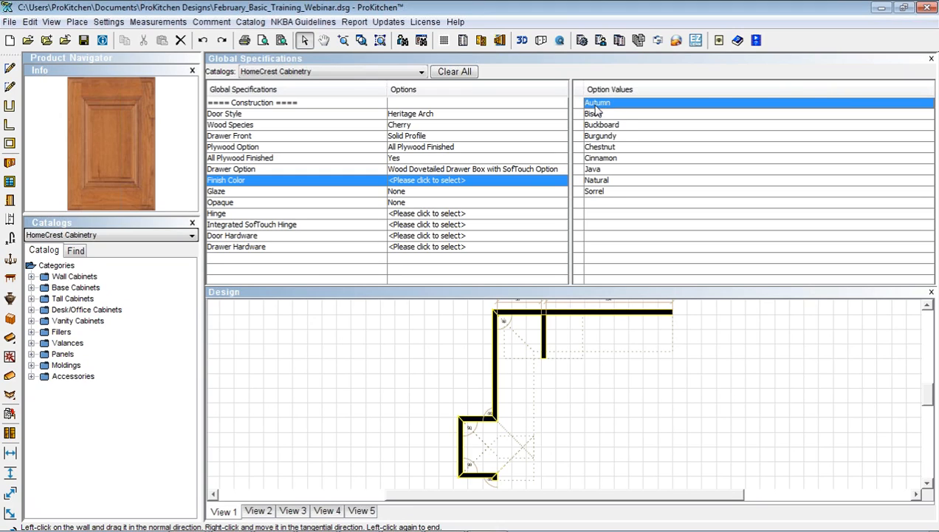
pyautogui.doubleClick(595, 107)
pyautogui.doubleClick(594, 137)
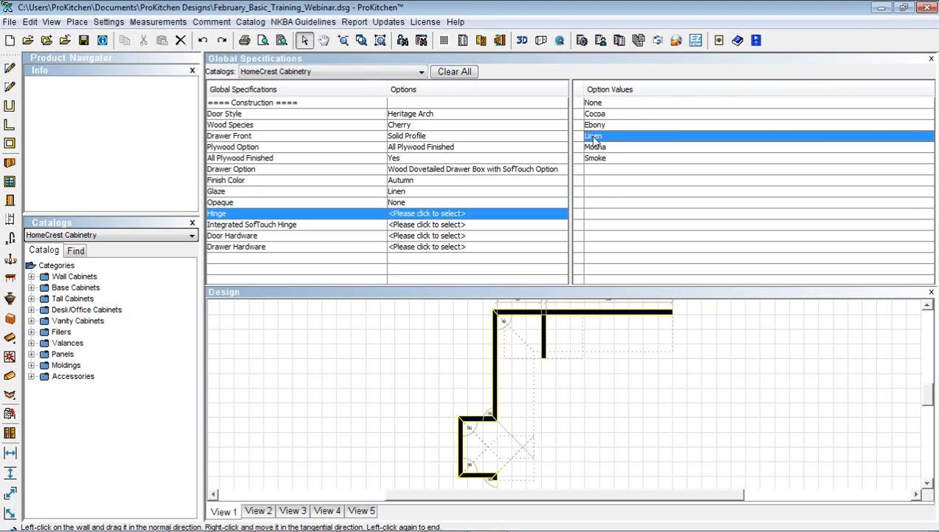
pyautogui.doubleClick(597, 115)
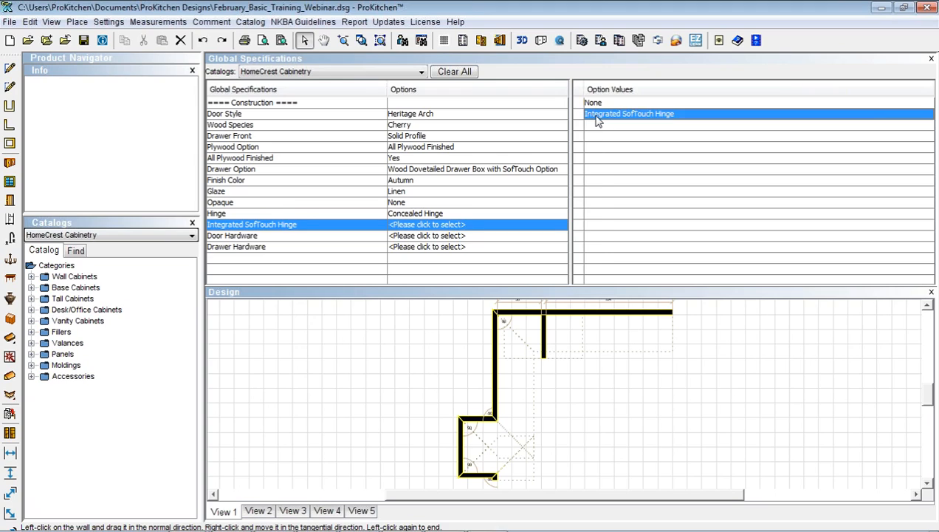
pyautogui.doubleClick(597, 115)
pyautogui.scroll(-3, 602, 248)
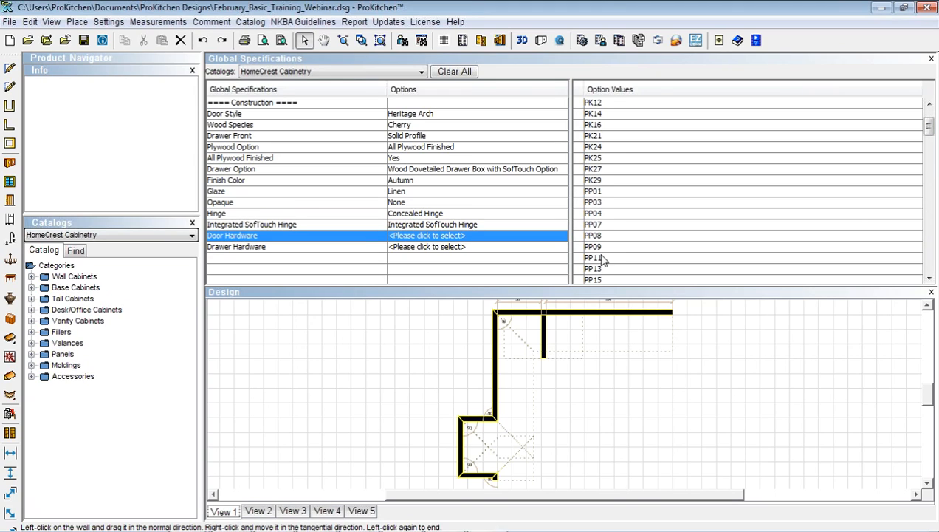
pyautogui.doubleClick(599, 258)
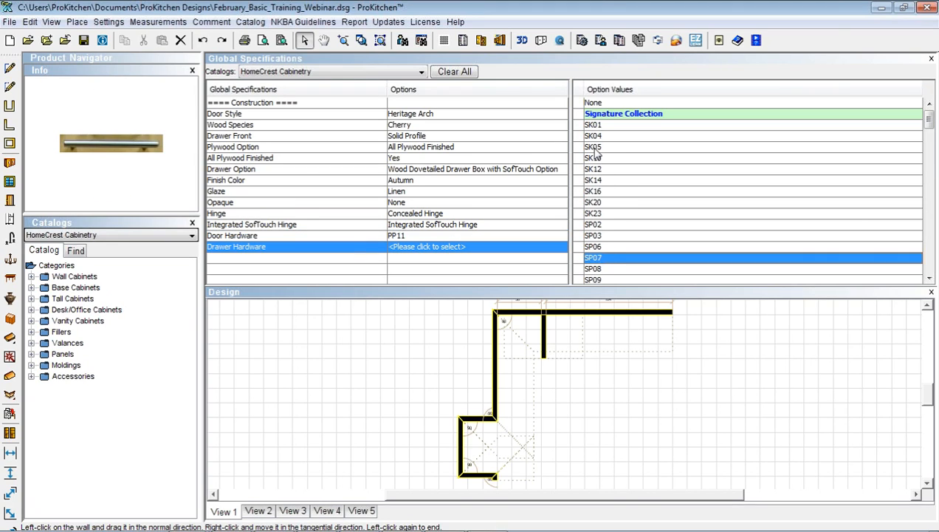
pyautogui.doubleClick(595, 147)
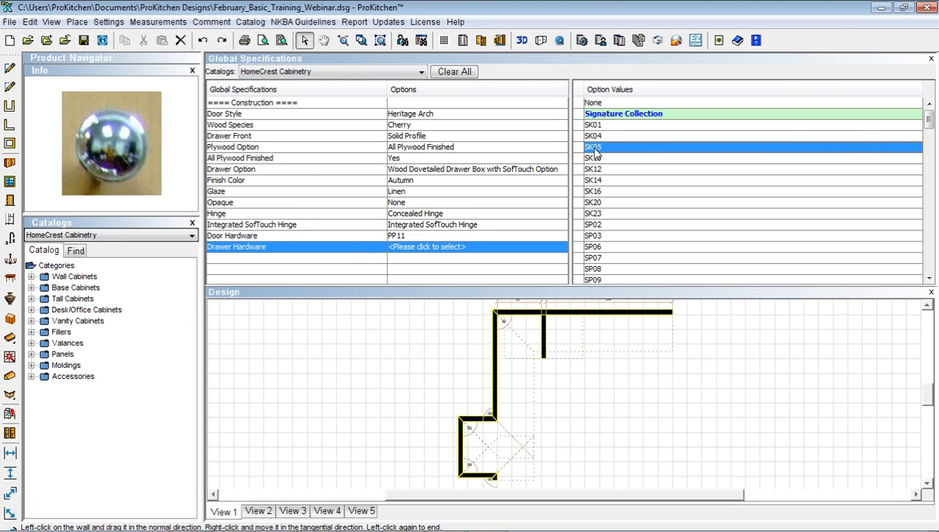
pyautogui.click(481, 41)
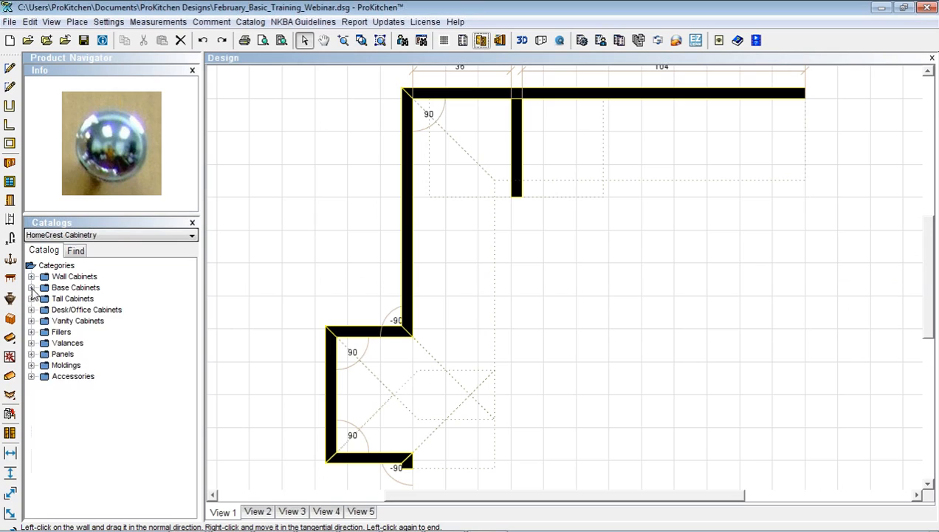
# Reopen Base Cabinets > Traditional Base > Door/Drawer Base in the catalog tree
pyautogui.click(31, 287)
pyautogui.click(44, 299)
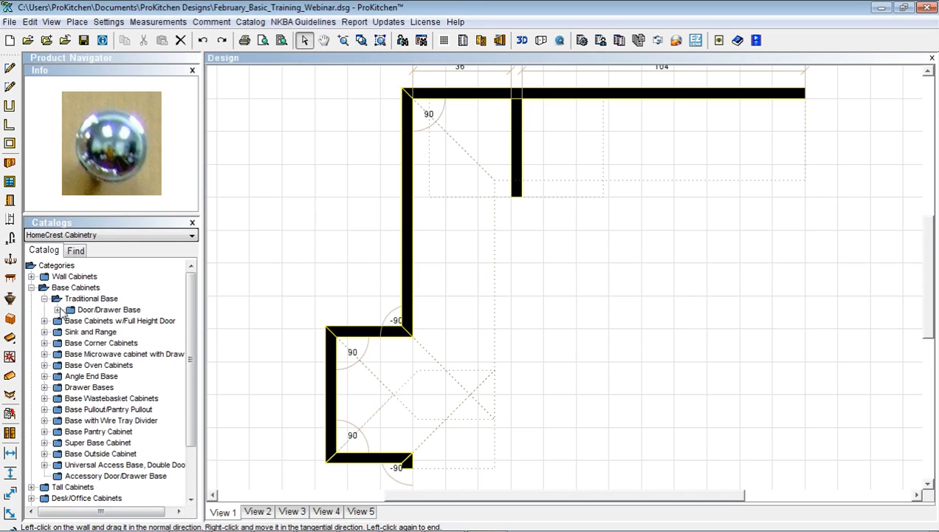
pyautogui.click(59, 310)
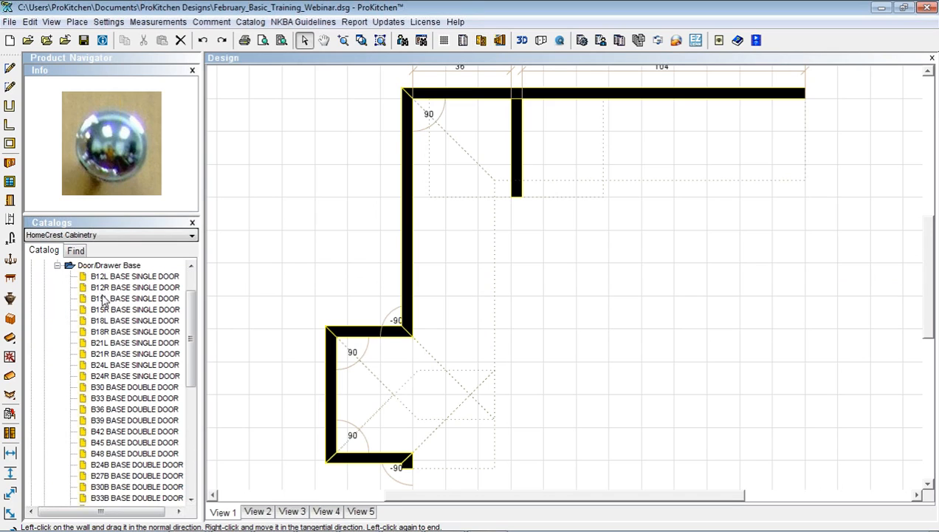
# Place the B12R base single door cabinet against the short wall
pyautogui.click(99, 288)
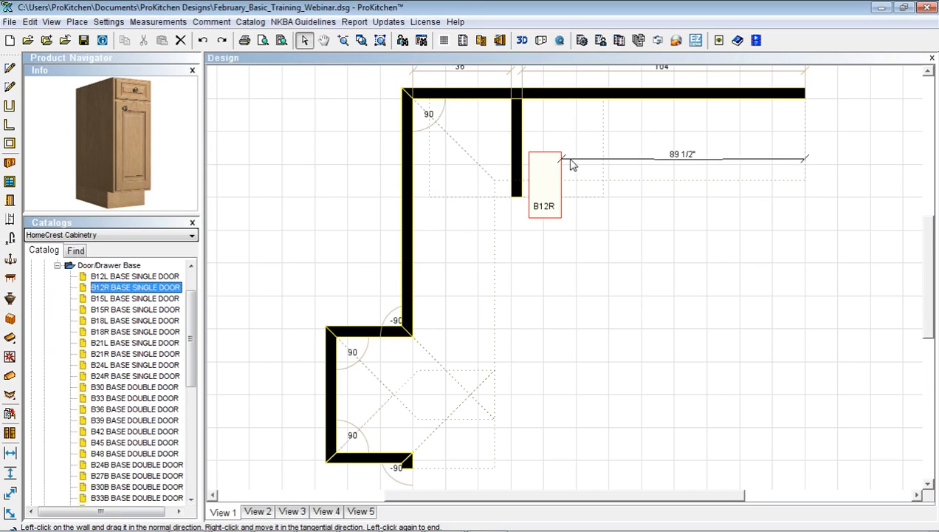
pyautogui.click(549, 181)
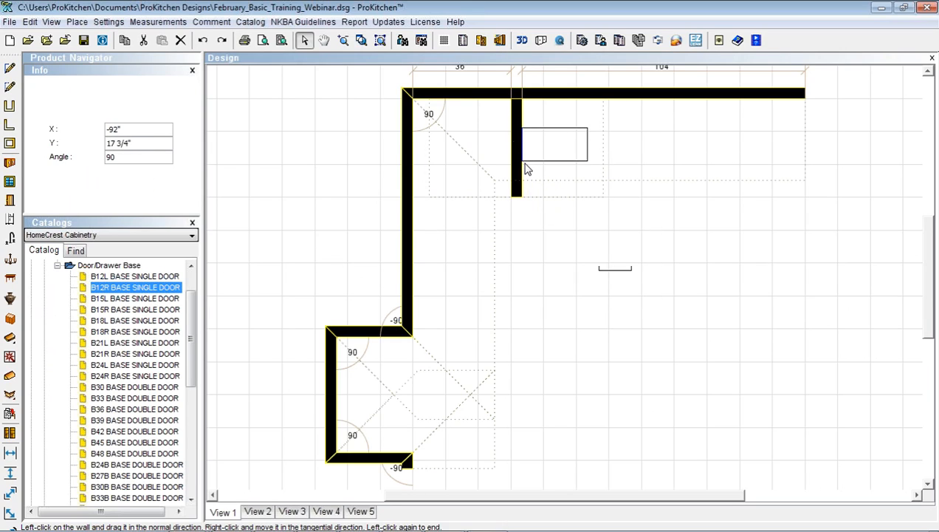
pyautogui.click(520, 148)
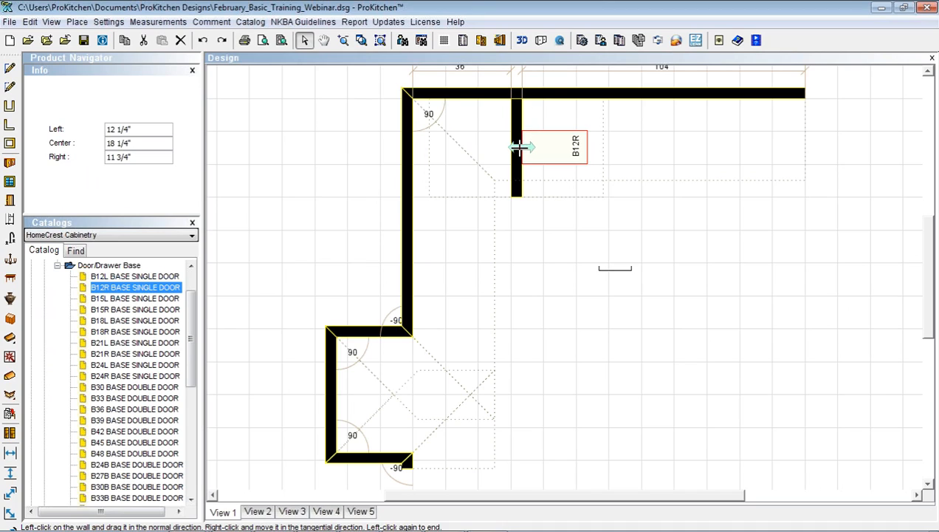
pyautogui.click(521, 148)
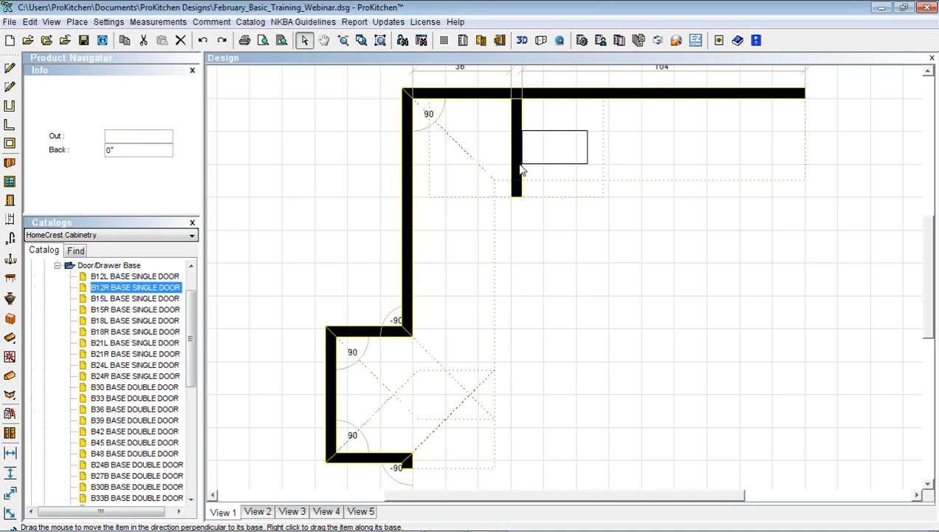
pyautogui.click(519, 171)
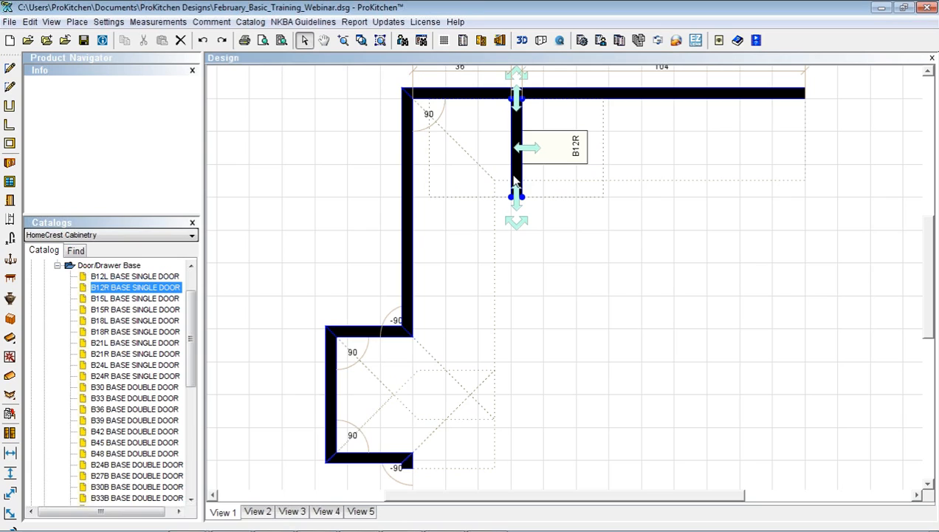
# Delete the short inner wall and the B12R cabinet
pyautogui.click(526, 148)
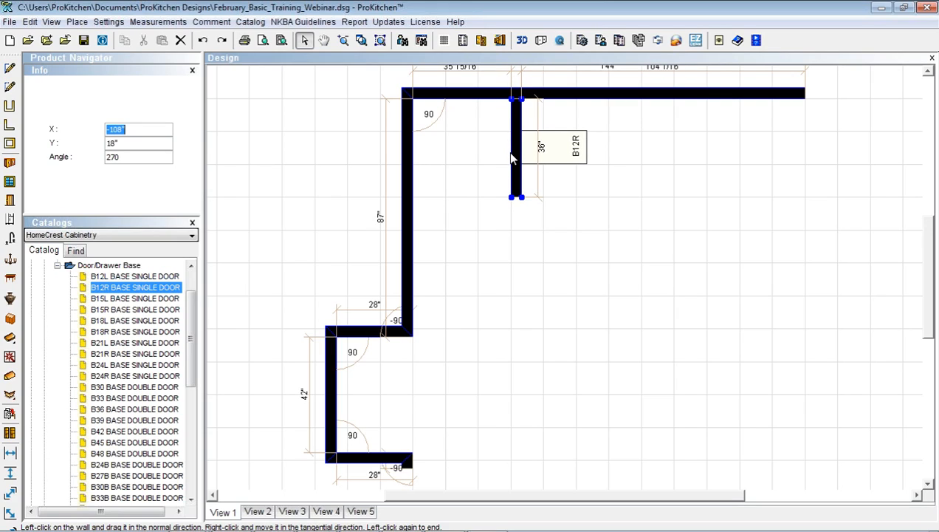
pyautogui.click(515, 160)
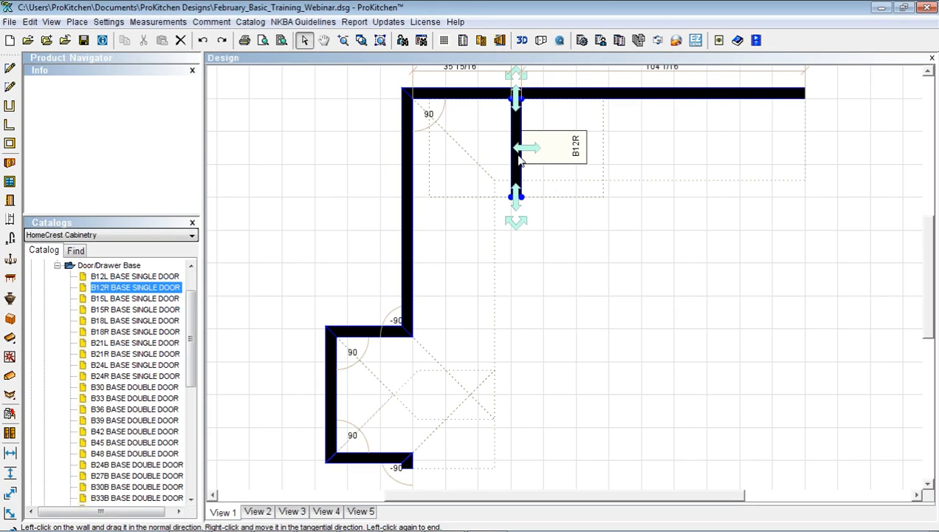
pyautogui.press('Delete')
pyautogui.click(552, 144)
pyautogui.press('Delete')
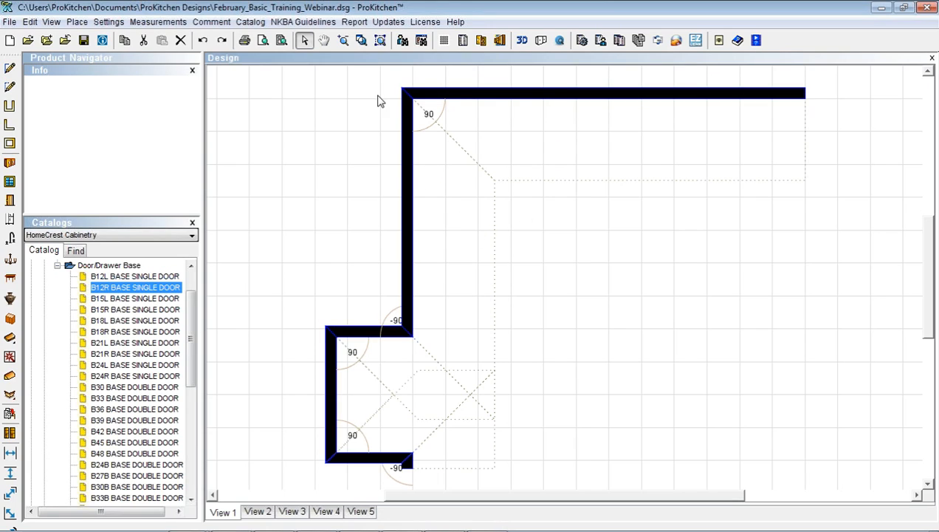
# Continue the top wall from its right end with a 48" wall at 135°
pyautogui.rightClick(474, 95)
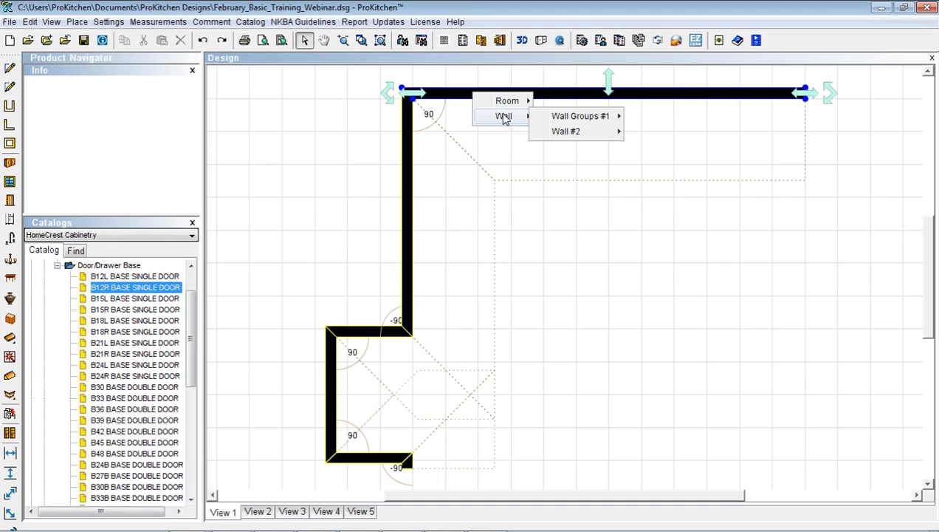
pyautogui.moveTo(503, 117)
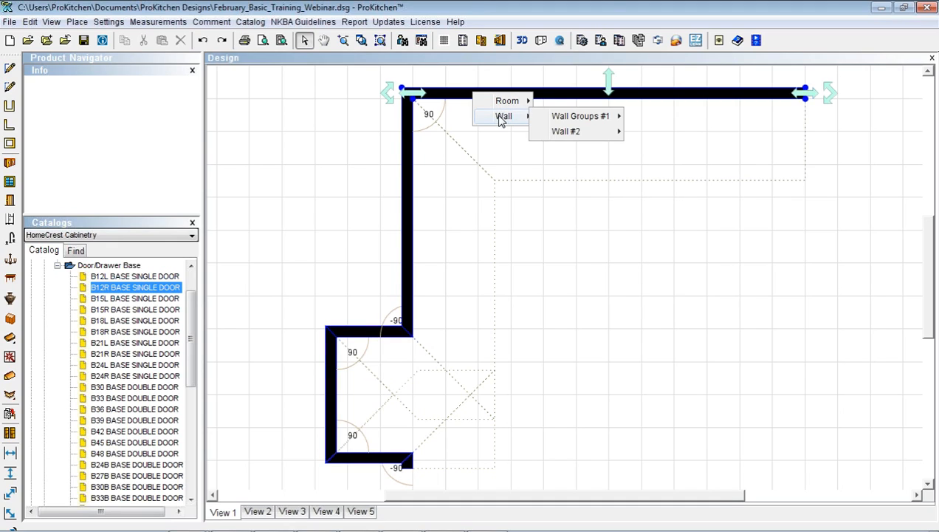
pyautogui.moveTo(555, 142)
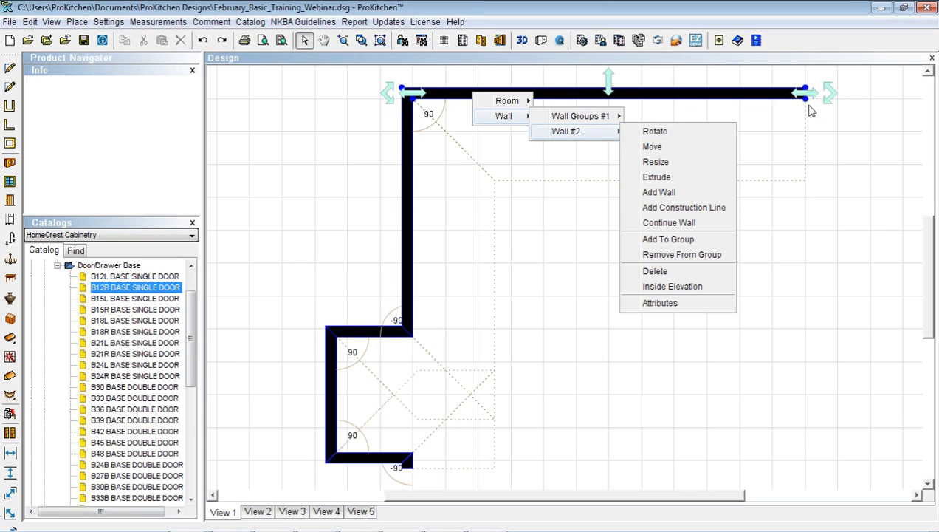
pyautogui.click(676, 222)
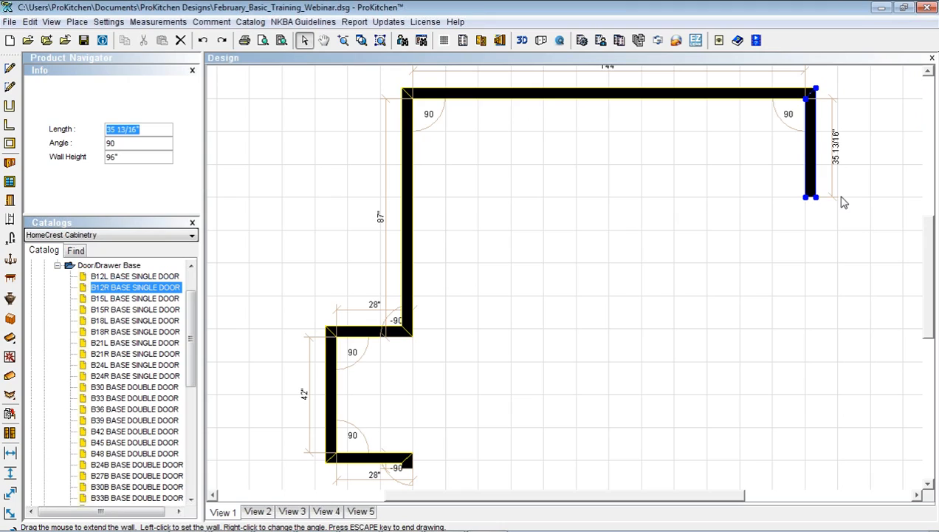
pyautogui.write('48')
pyautogui.press('Tab')
pyautogui.write('135')
pyautogui.press('Return')
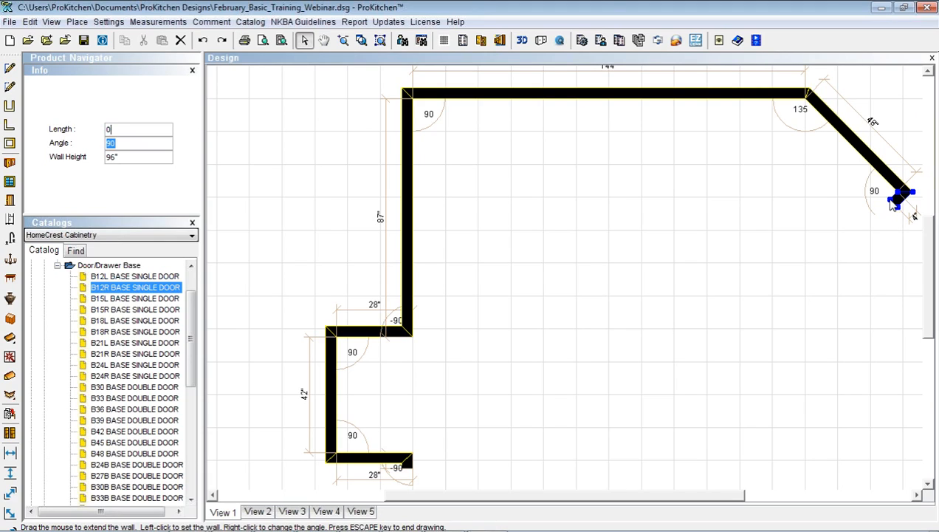
pyautogui.press('Escape')
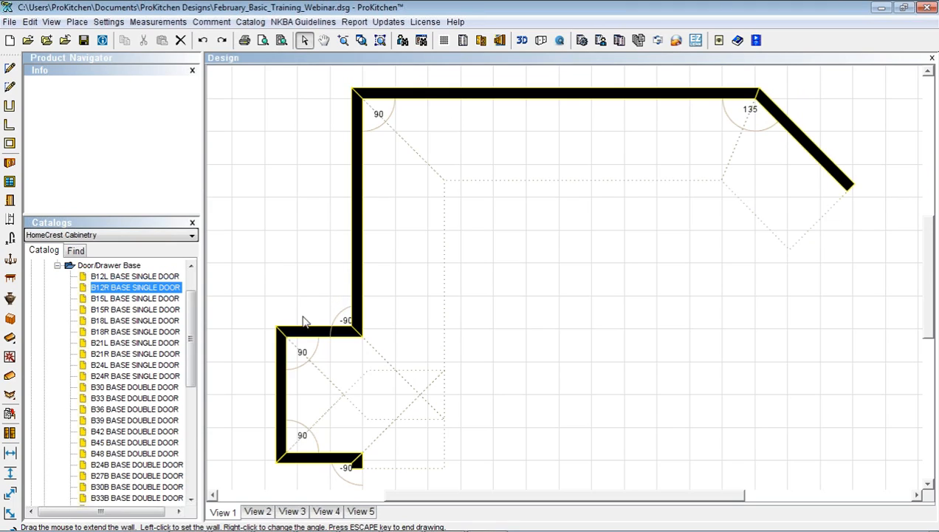
# Undo every earlier plan change until the grid is empty
pyautogui.click(202, 41)
pyautogui.click(202, 41)
pyautogui.click(202, 41)
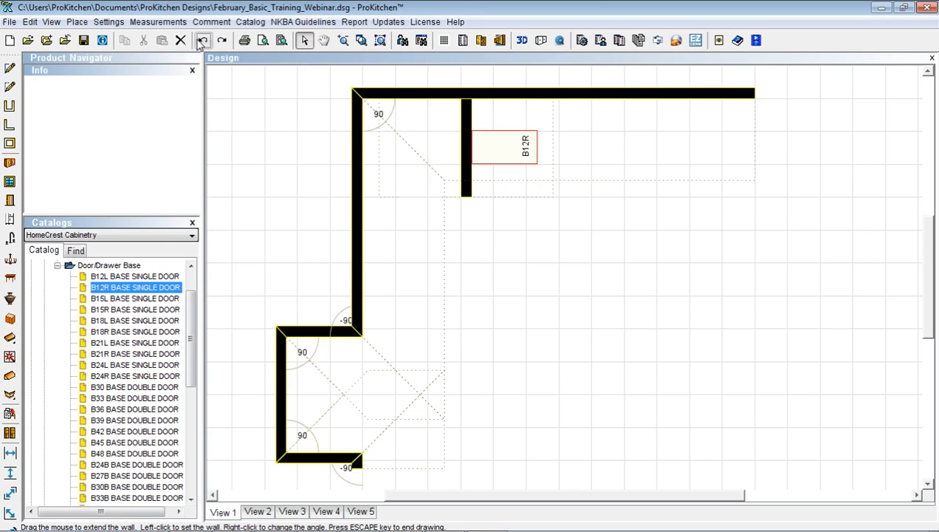
pyautogui.click(202, 41)
pyautogui.click(202, 41)
pyautogui.click(202, 41)
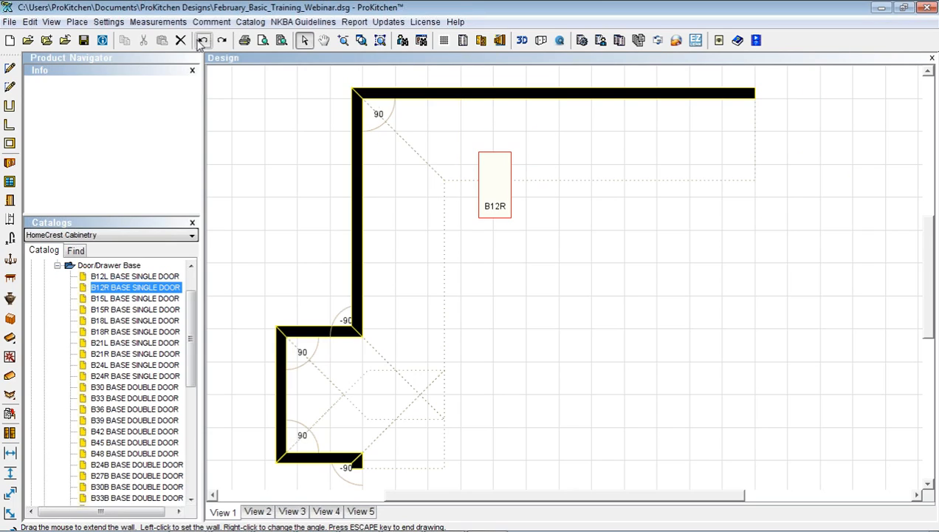
pyautogui.click(203, 41)
pyautogui.click(203, 40)
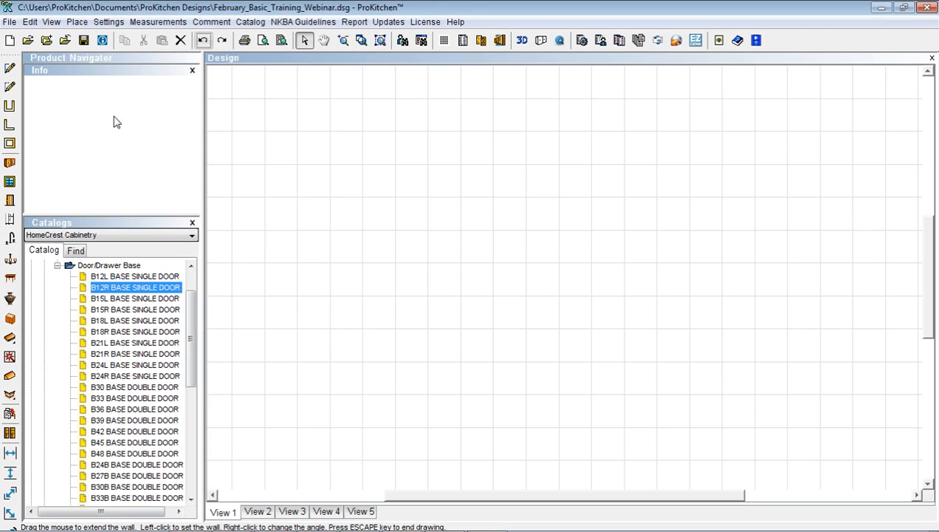
# Draw walls of 135" and 144", then a 48" wall at 135°
pyautogui.click(10, 69)
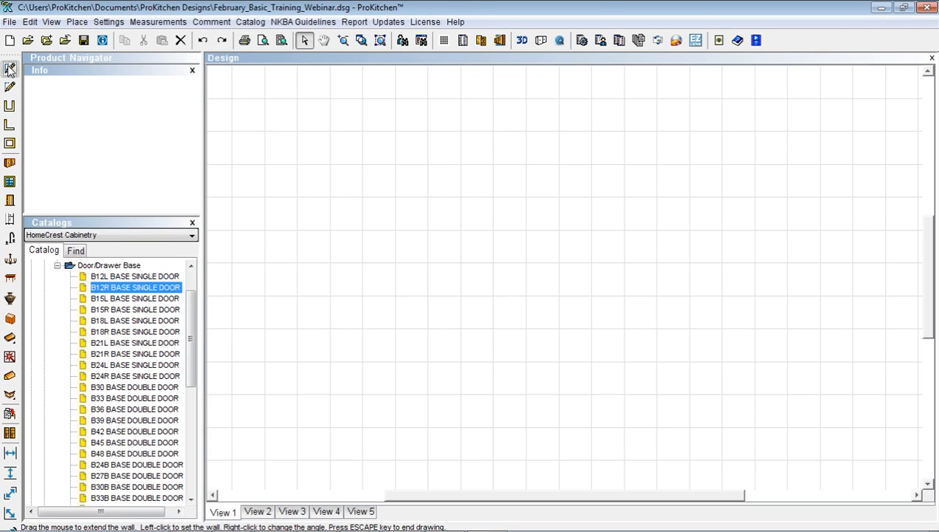
pyautogui.click(288, 465)
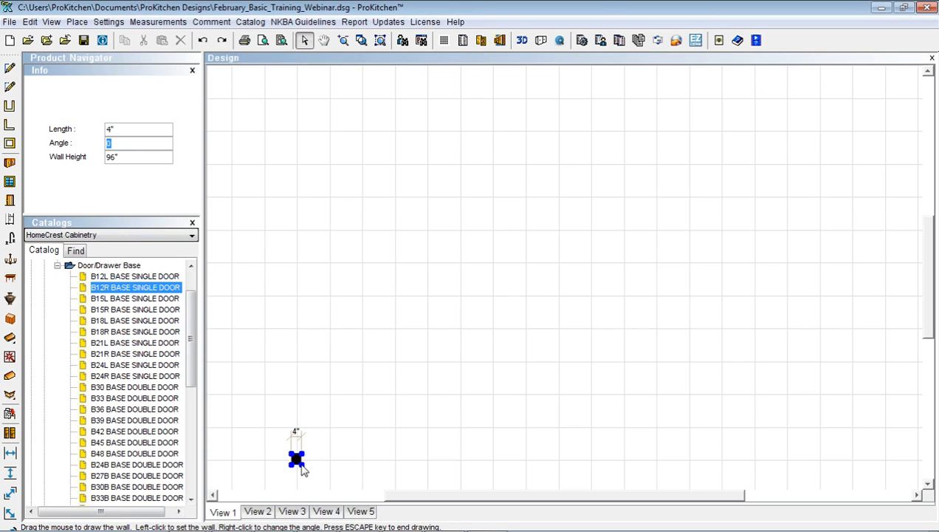
pyautogui.write('13')
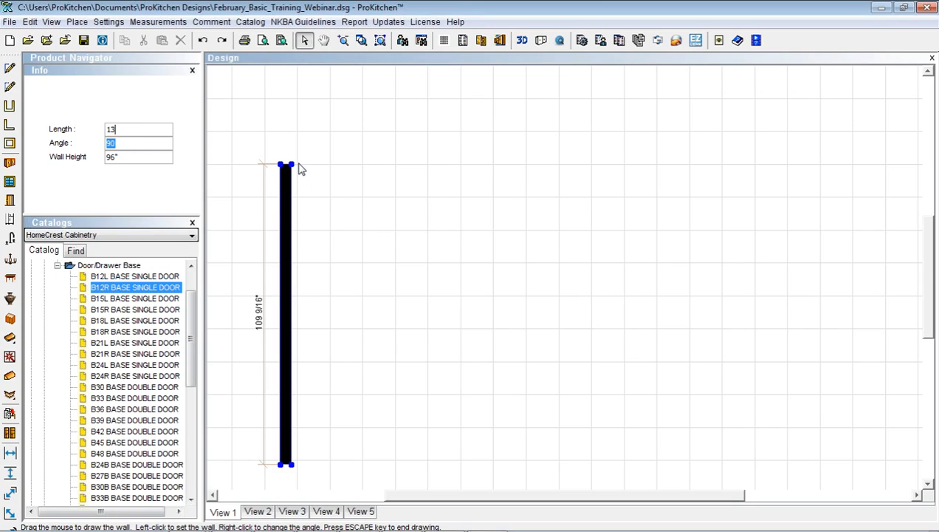
pyautogui.write('5')
pyautogui.press('Return')
pyautogui.write('144')
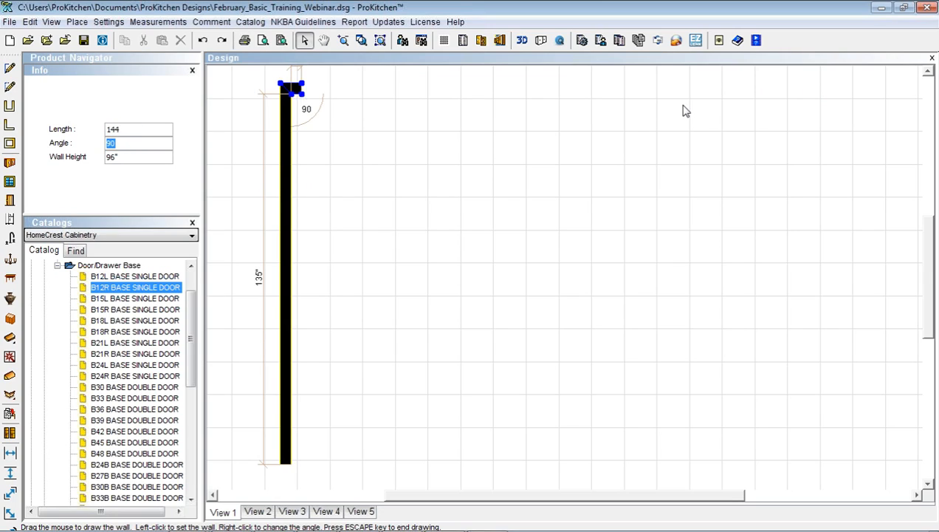
pyautogui.press('Return')
pyautogui.write('48')
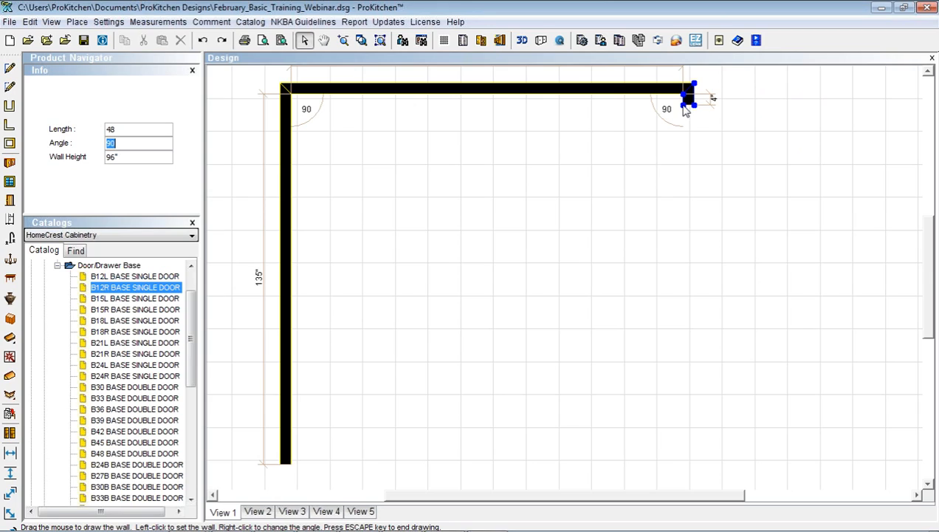
pyautogui.write('135')
pyautogui.press('Return')
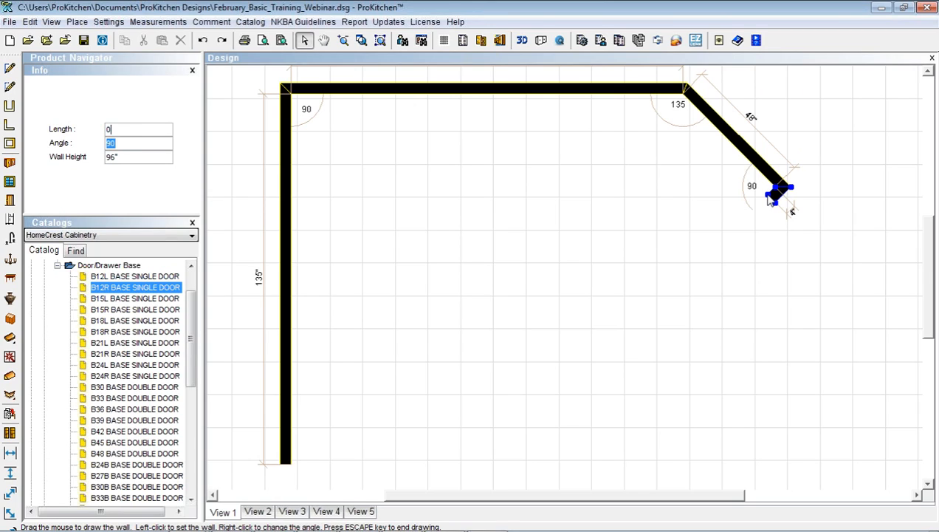
pyautogui.press('Escape')
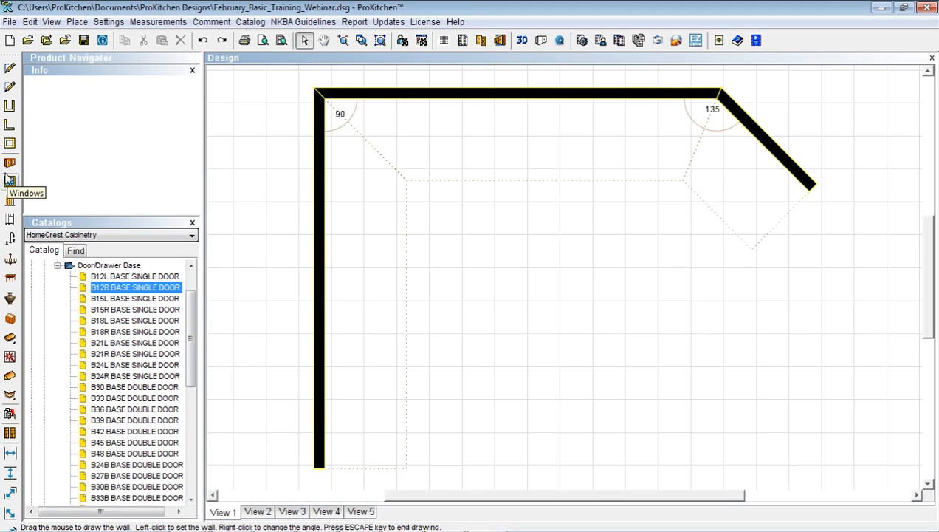
# Give the angled end wall (Wall #3) a 40 1/2" height, 4 1/2" thickness and an outside zone
pyautogui.click(770, 142)
pyautogui.rightClick(770, 142)
pyautogui.moveTo(794, 164)
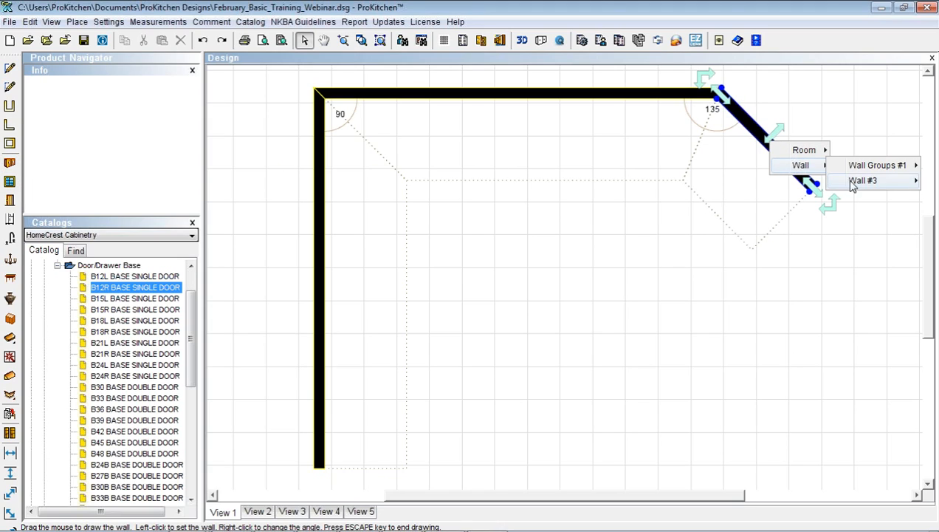
pyautogui.moveTo(848, 182)
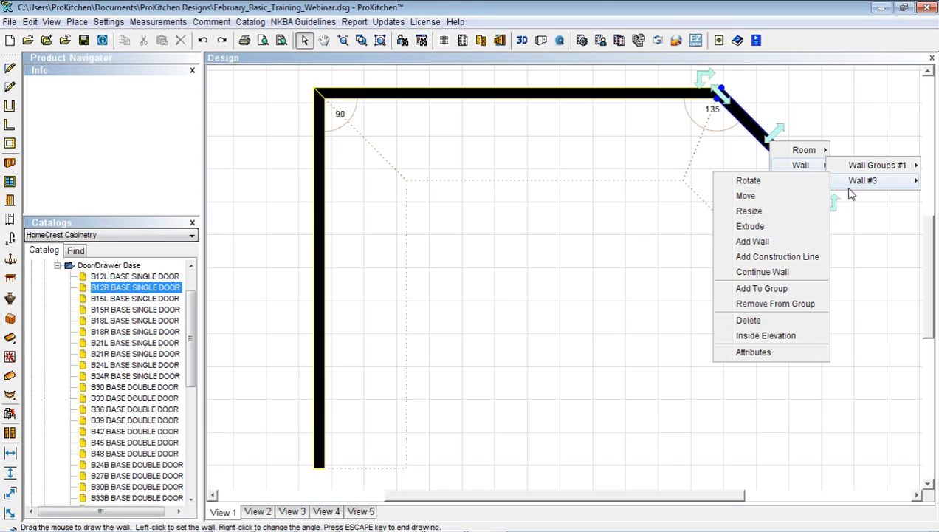
pyautogui.click(747, 355)
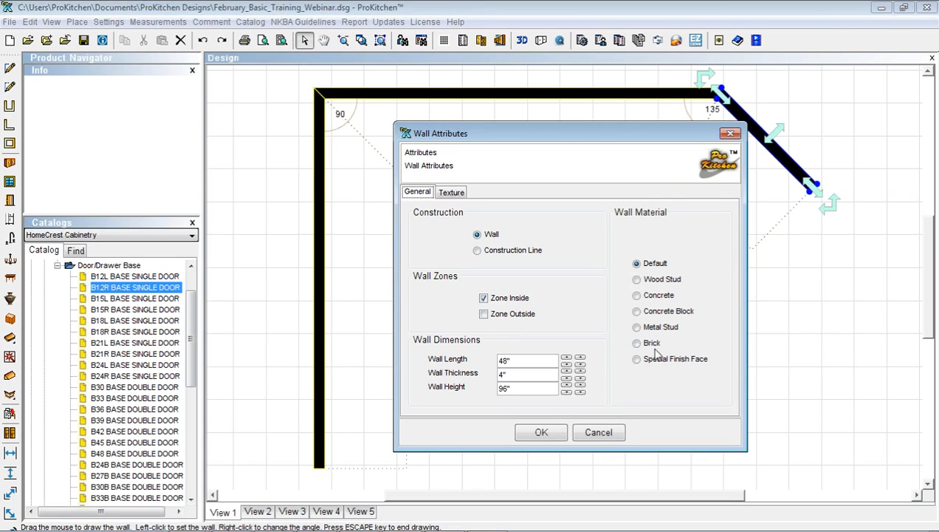
pyautogui.doubleClick(519, 389)
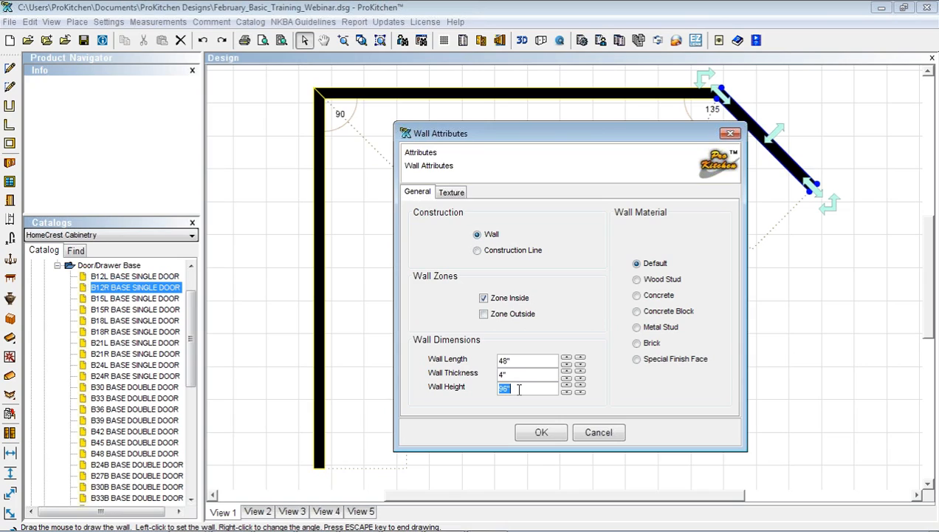
pyautogui.write('40 1/2')
pyautogui.click(520, 378)
pyautogui.press('BackSpace')
pyautogui.click(483, 316)
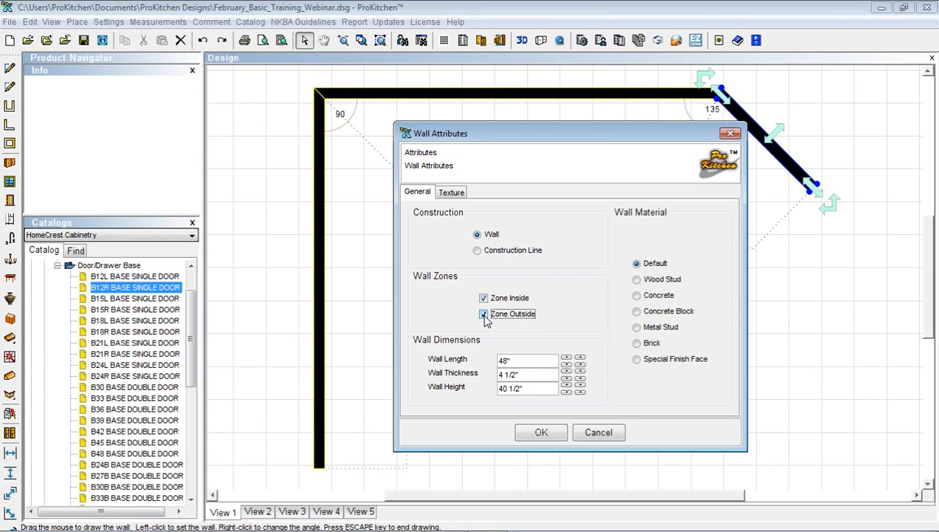
pyautogui.click(543, 435)
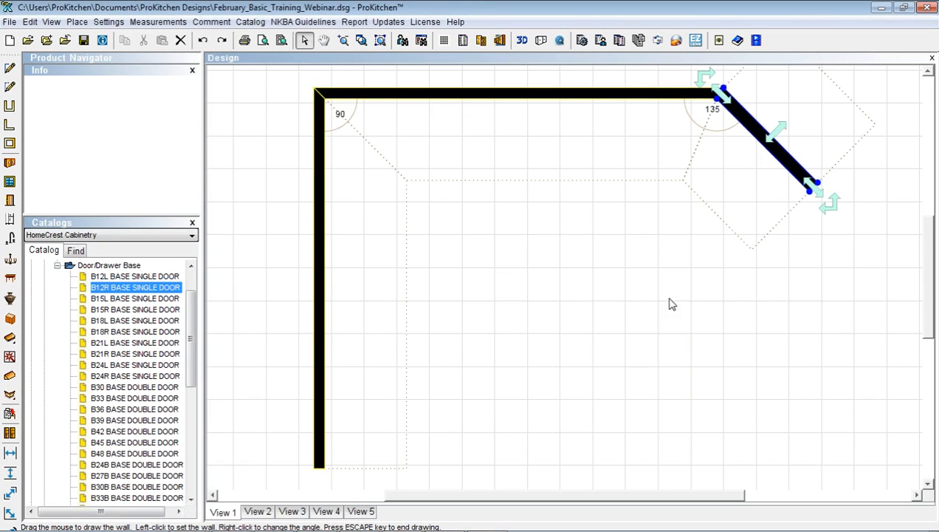
# Turn on the outside zone in the long top wall's (Wall #2) attributes
pyautogui.click(596, 92)
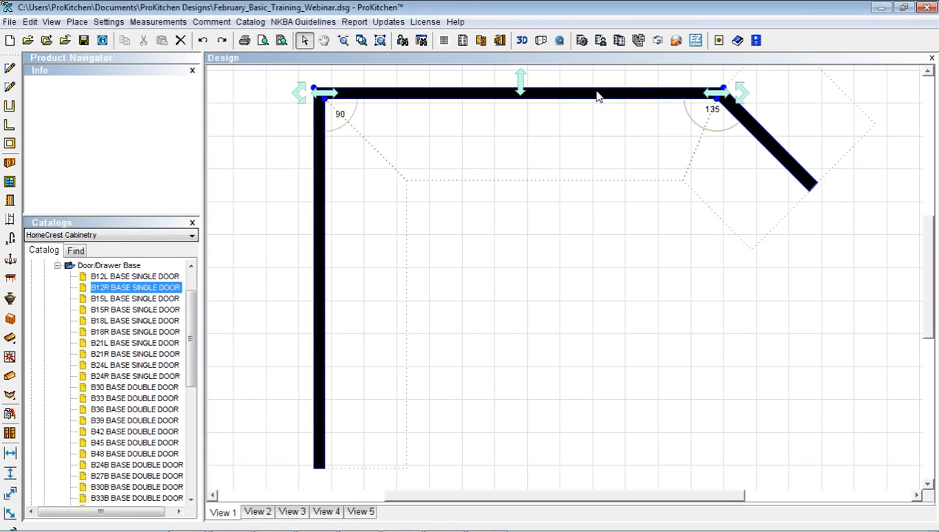
pyautogui.rightClick(596, 92)
pyautogui.moveTo(624, 115)
pyautogui.moveTo(670, 131)
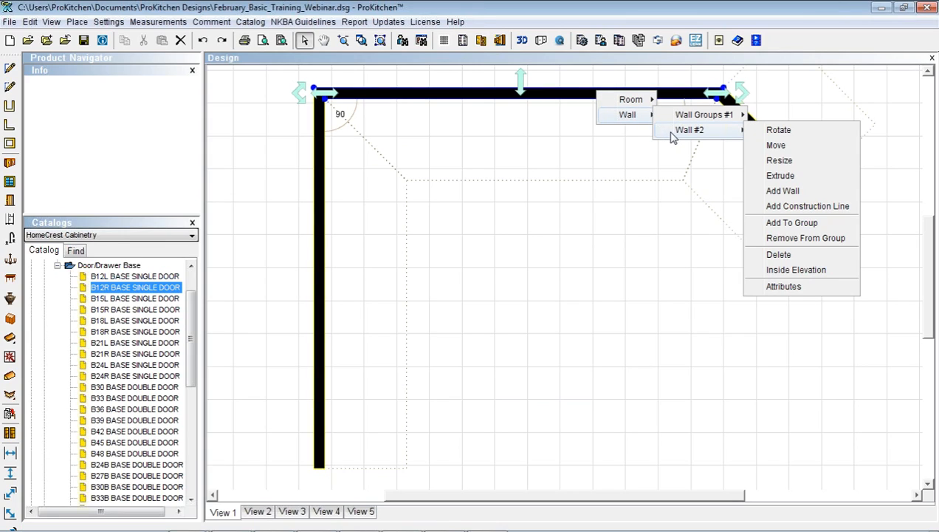
pyautogui.click(783, 286)
pyautogui.click(483, 315)
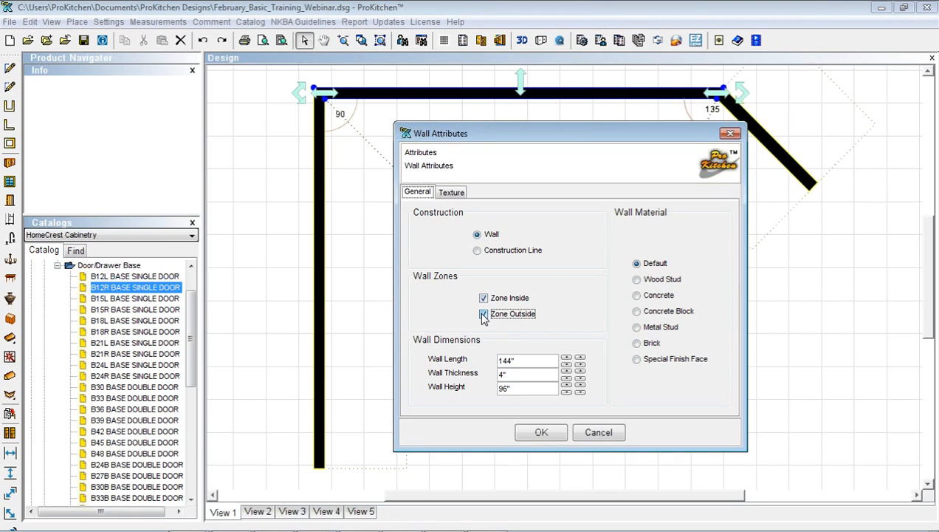
pyautogui.click(542, 433)
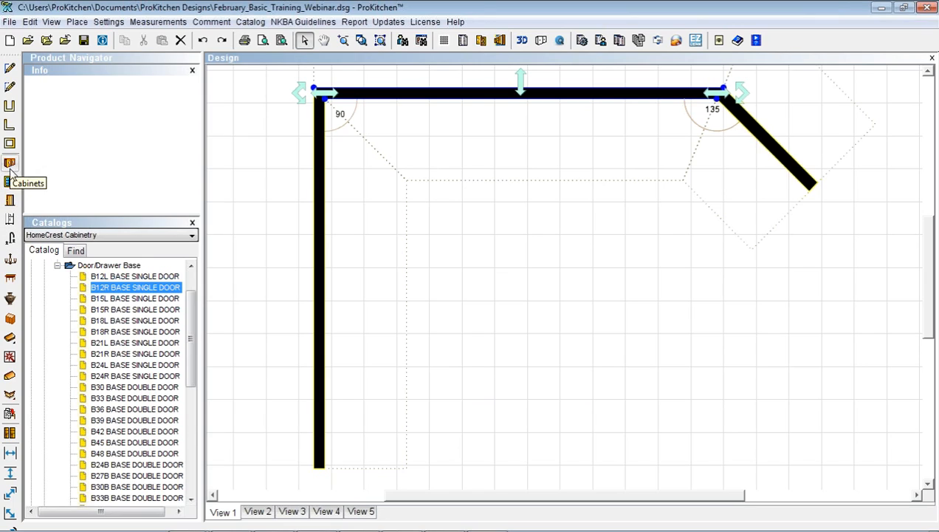
pyautogui.click(11, 262)
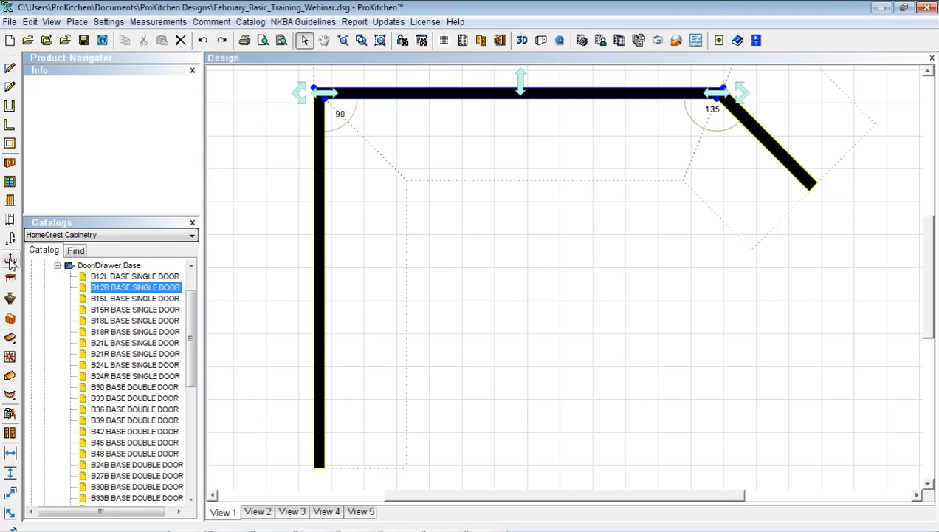
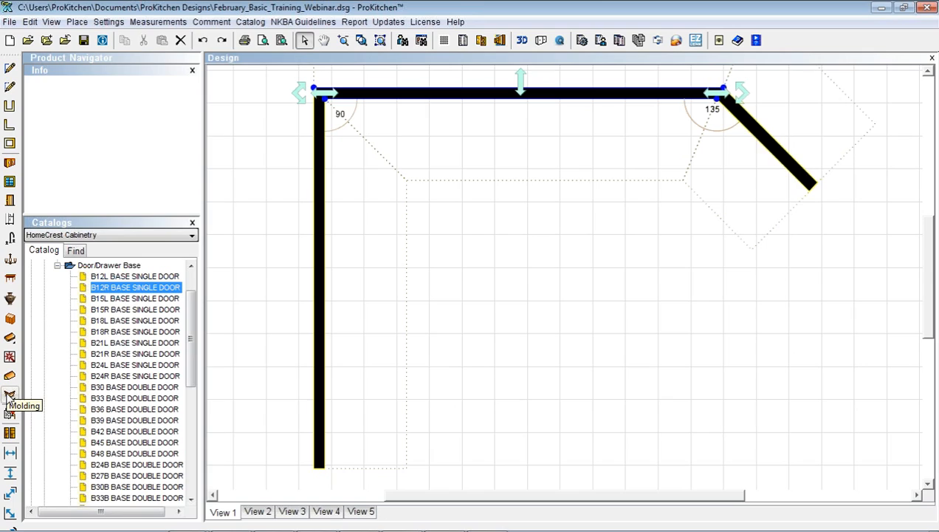
# Review the default molding in the design settings and keep them unchanged
pyautogui.click(9, 395)
pyautogui.click(102, 40)
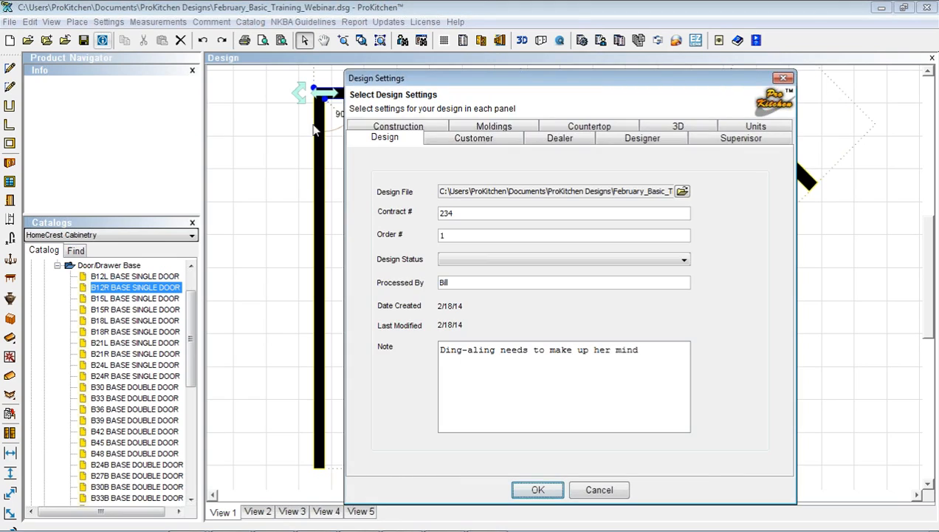
pyautogui.click(469, 129)
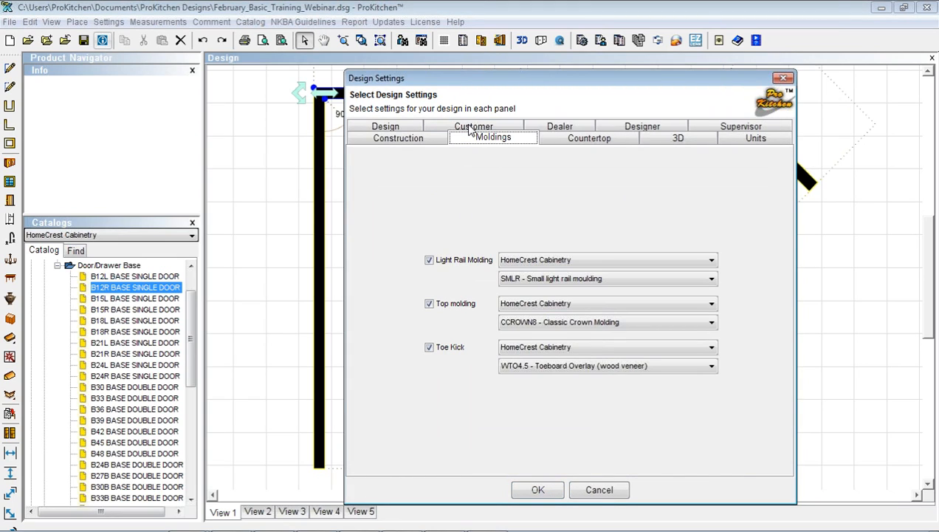
pyautogui.click(539, 491)
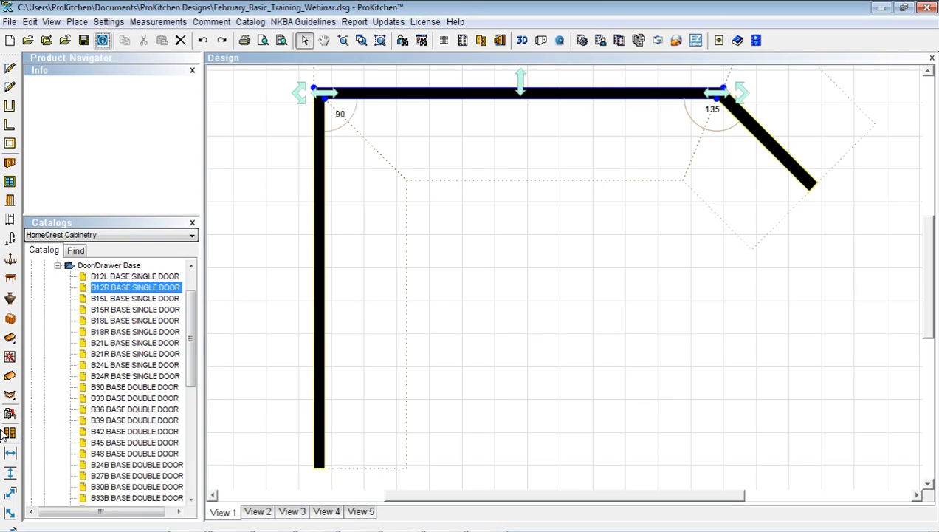
# Choose the 36-inch cherry double hung window WDH36_cherry from the Windows catalog
pyautogui.click(10, 183)
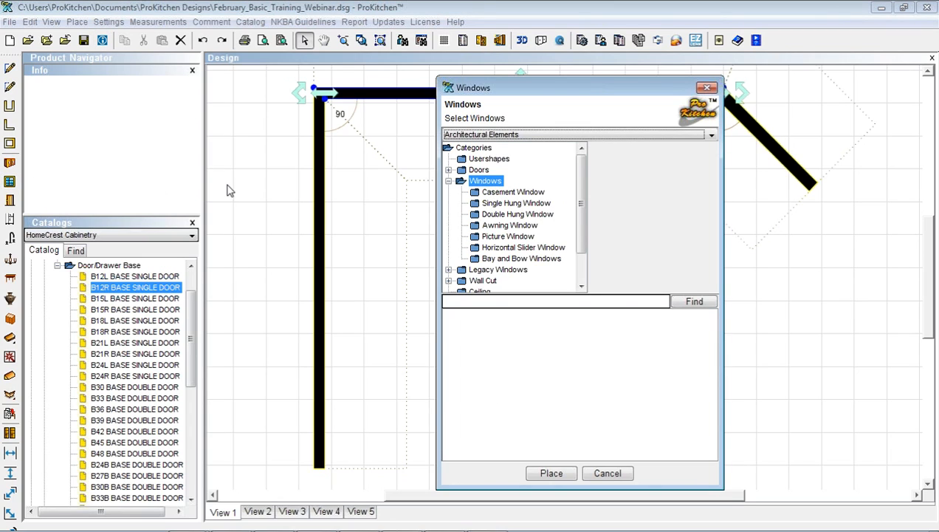
pyautogui.click(500, 214)
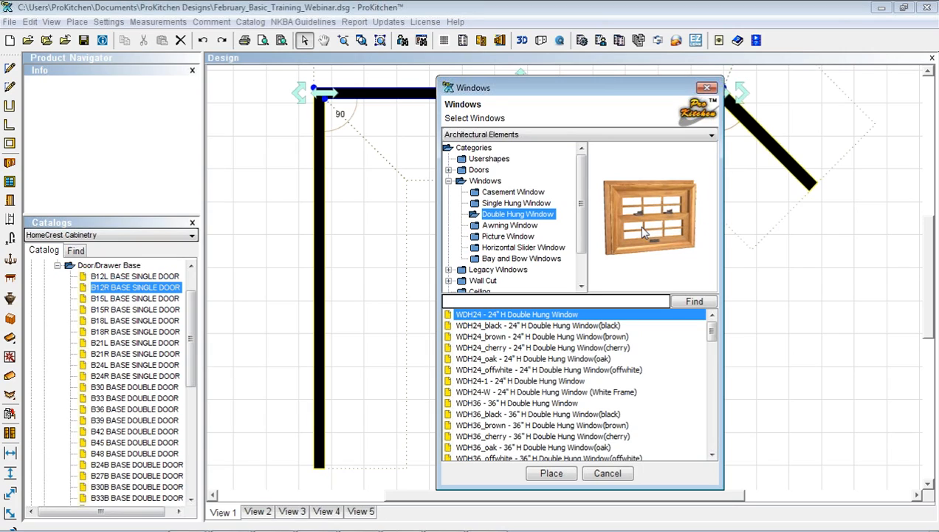
pyautogui.click(582, 437)
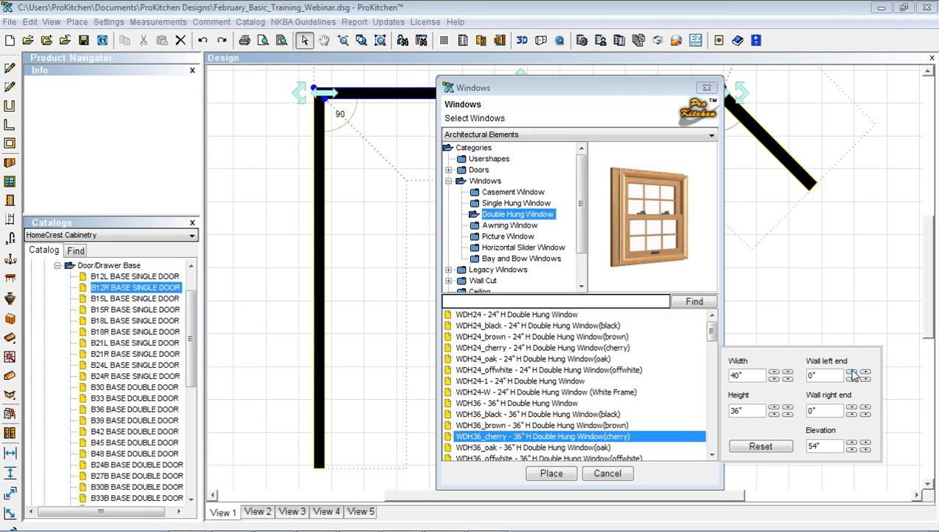
# Set the window's left-end distance to 4 and drop it onto the top wall
pyautogui.doubleClick(811, 376)
pyautogui.write('49')
pyautogui.click(551, 474)
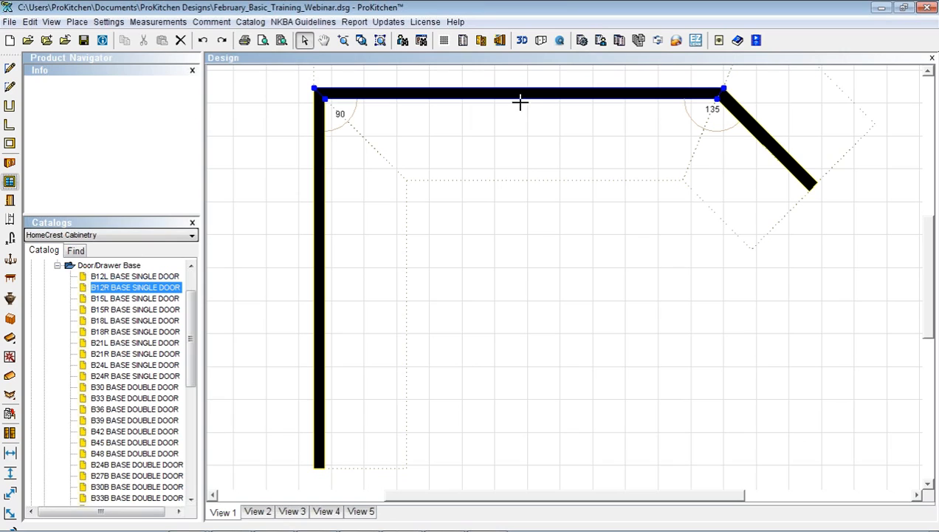
pyautogui.click(439, 98)
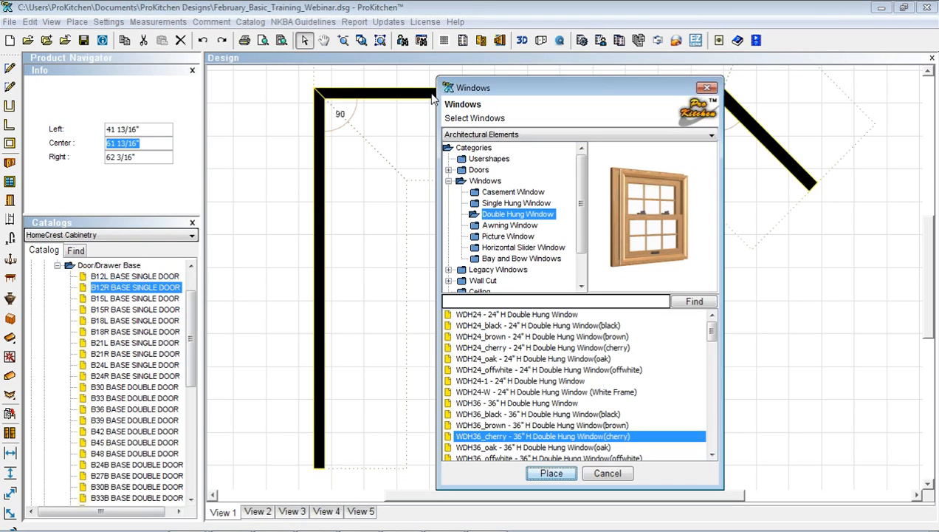
pyautogui.click(596, 474)
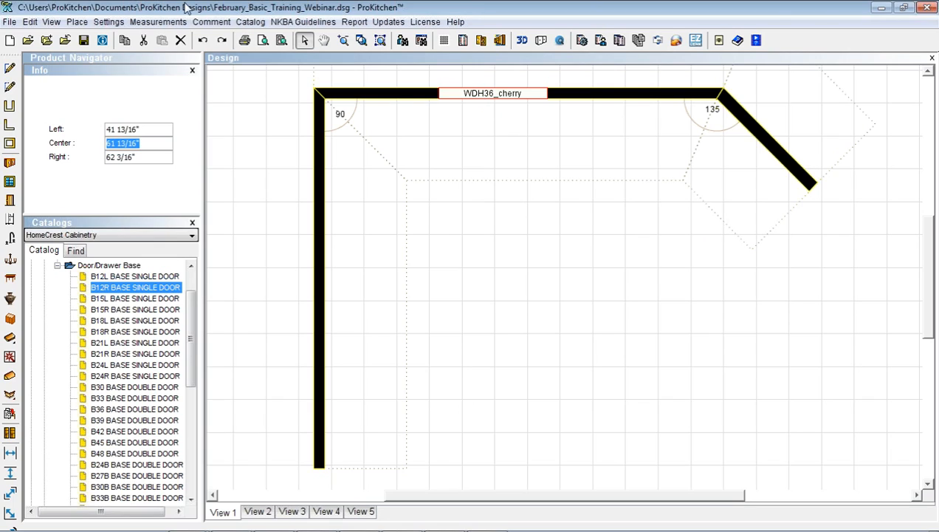
# Centre WDH36_cherry along the top wall at 72", leaving 52" on each side
pyautogui.rightClick(475, 99)
pyautogui.moveTo(510, 132)
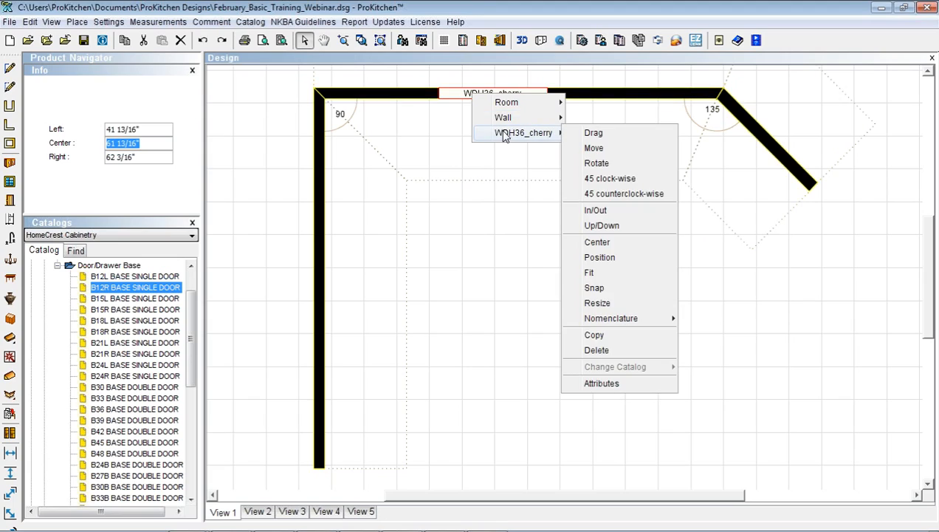
pyautogui.click(597, 243)
pyautogui.click(577, 91)
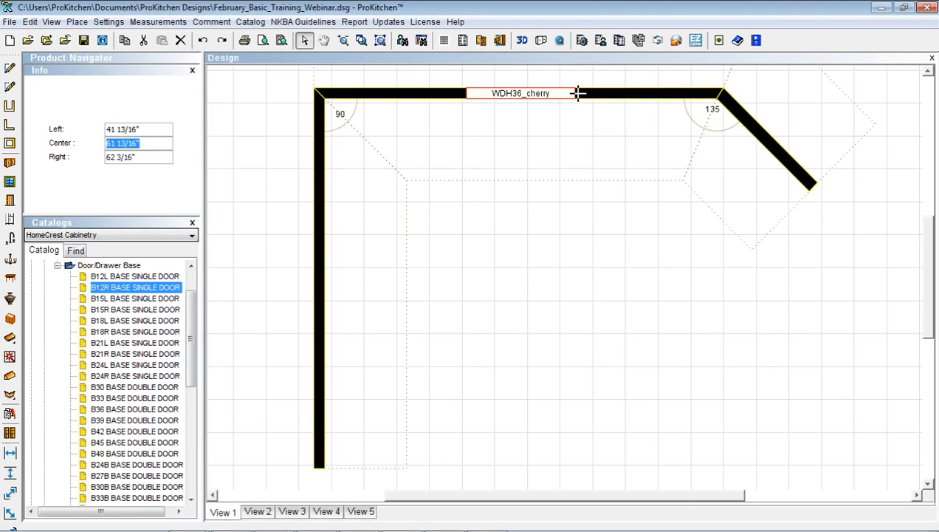
pyautogui.doubleClick(529, 95)
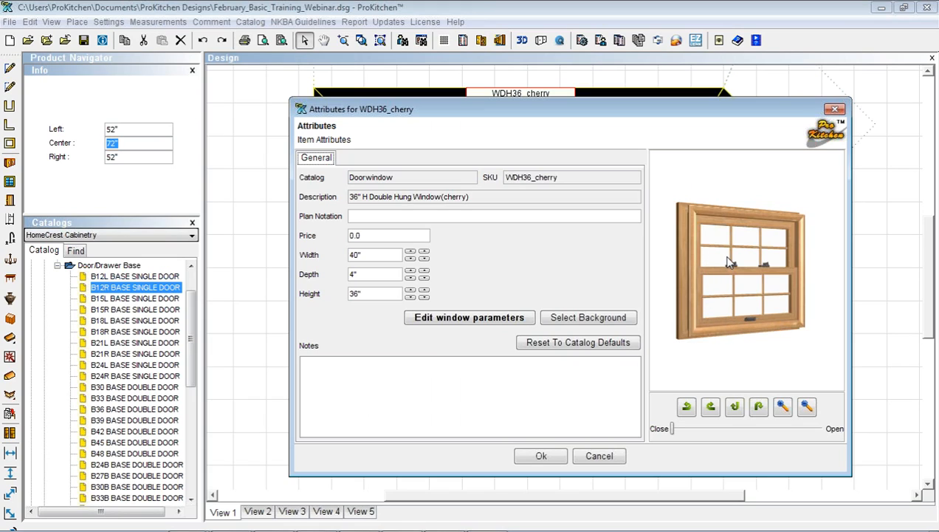
# Open the Window Parameters editor for WDH36_cherry from its attributes
pyautogui.click(497, 319)
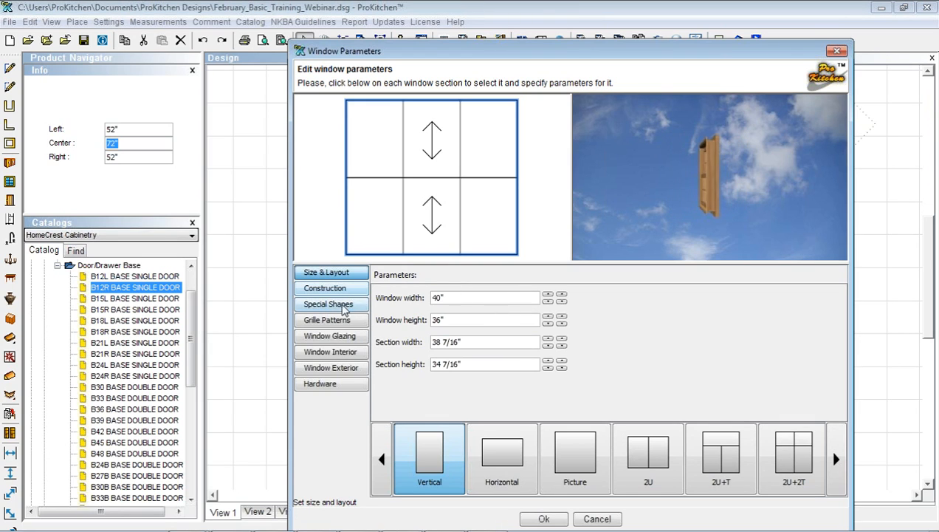
# Choose No Grille and narrow the window from 40" to 32", then review the construction and shape options
pyautogui.click(324, 321)
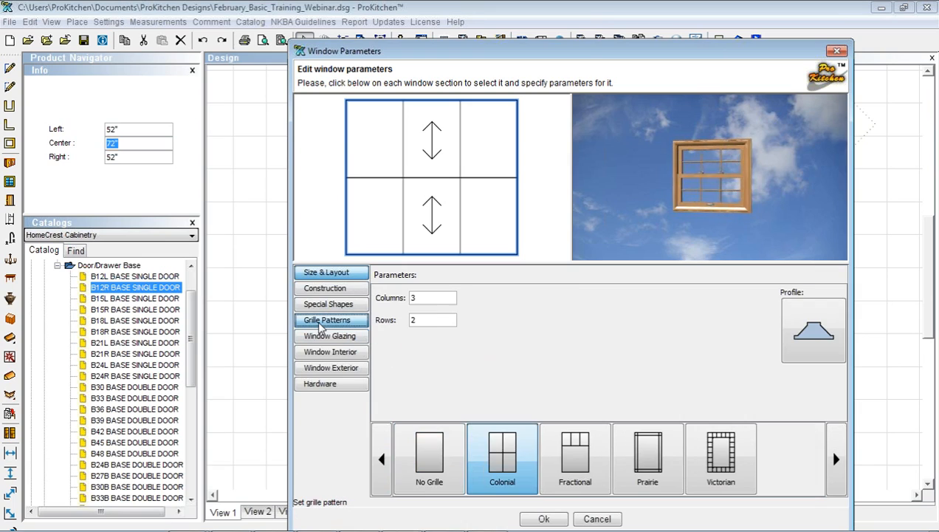
pyautogui.click(435, 464)
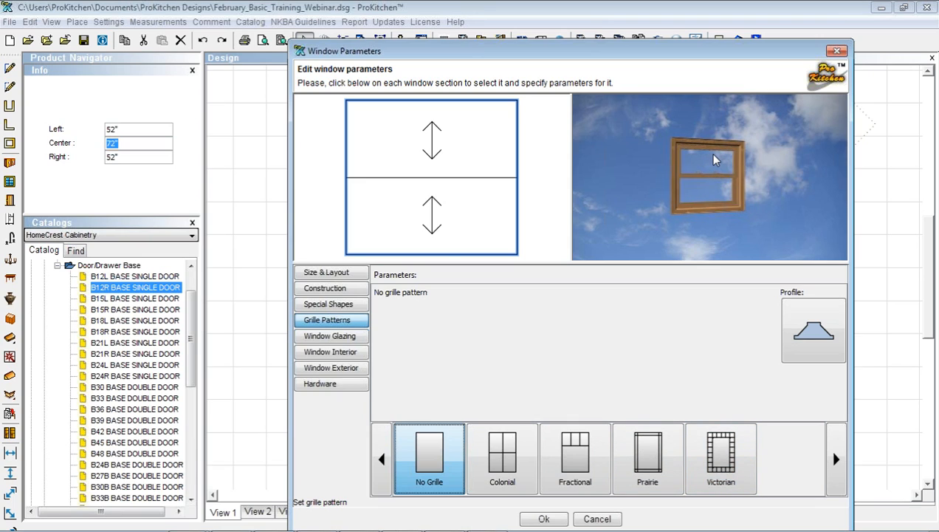
pyautogui.click(326, 273)
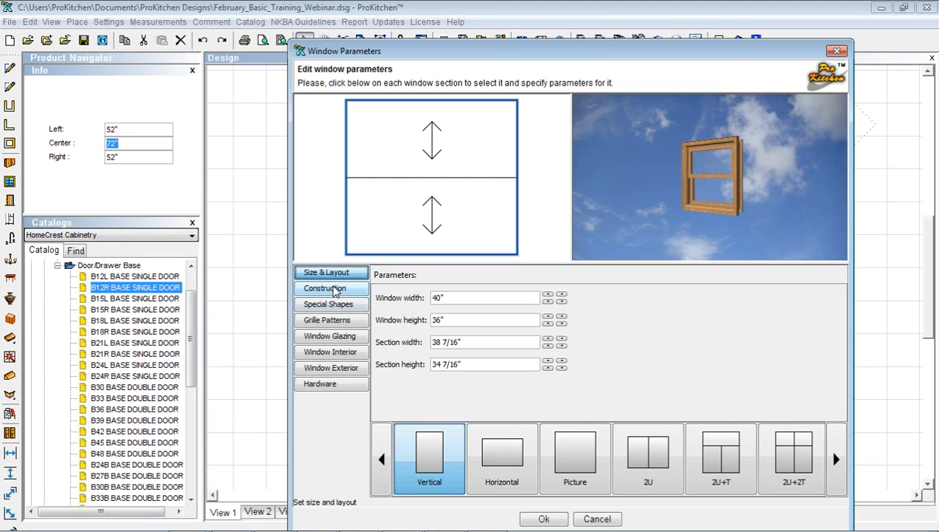
pyautogui.click(547, 302)
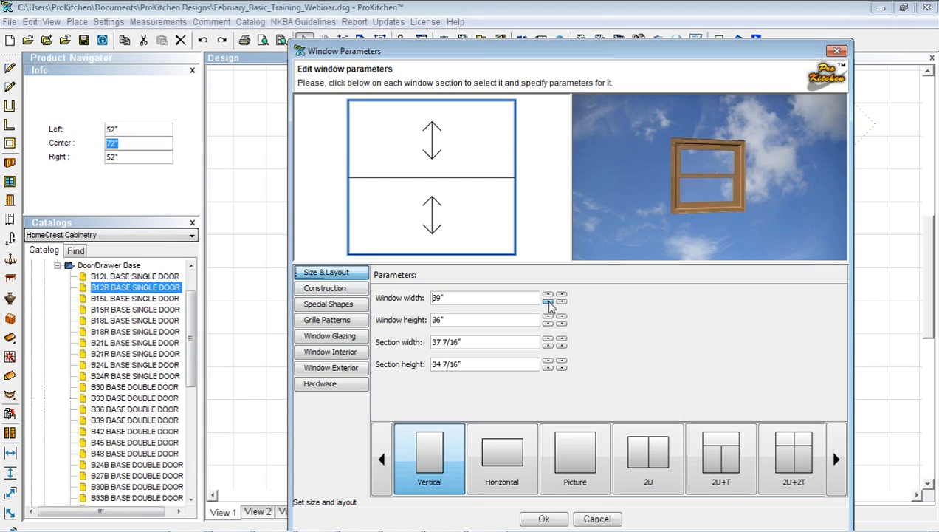
pyautogui.click(547, 302)
pyautogui.click(547, 302)
pyautogui.click(548, 302)
pyautogui.click(547, 302)
pyautogui.click(547, 302)
pyautogui.click(547, 302)
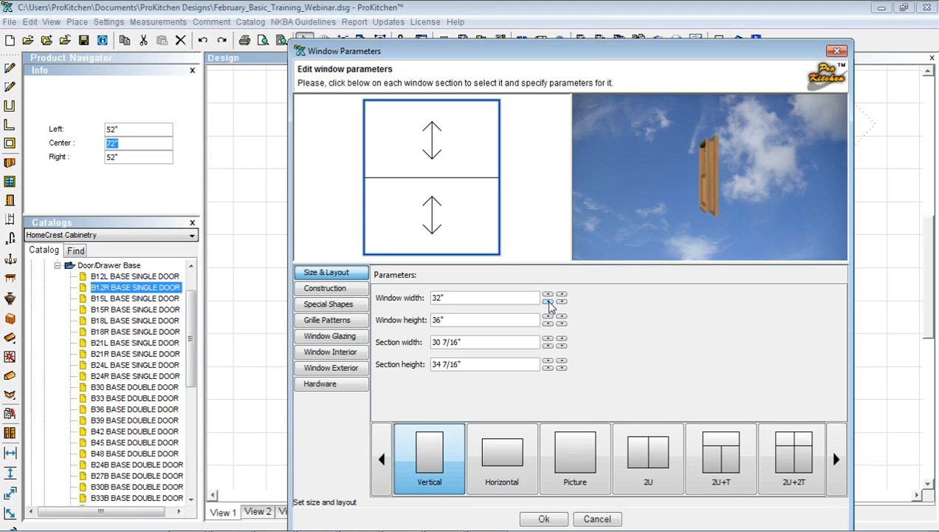
pyautogui.click(338, 295)
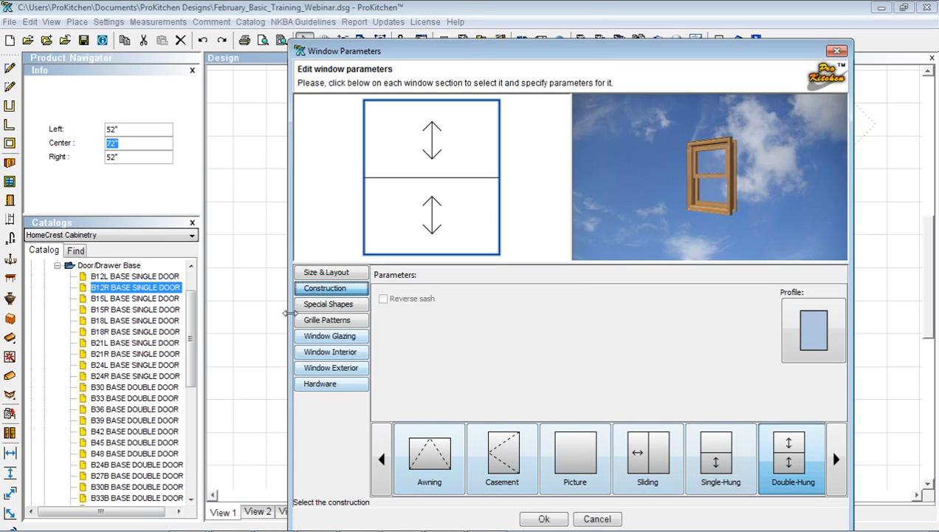
pyautogui.click(313, 304)
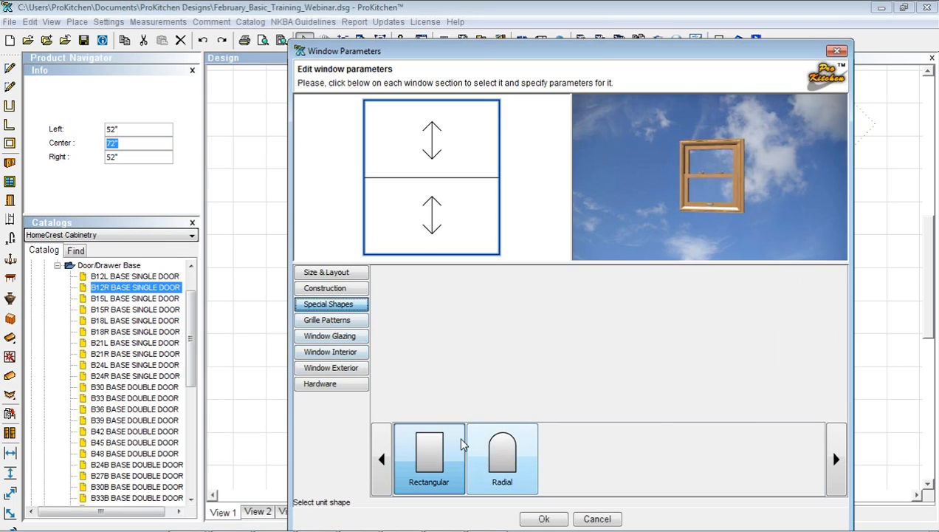
# Review the glazing and interior options, toggling stool and apron and trying a Rosewood finish
pyautogui.click(317, 336)
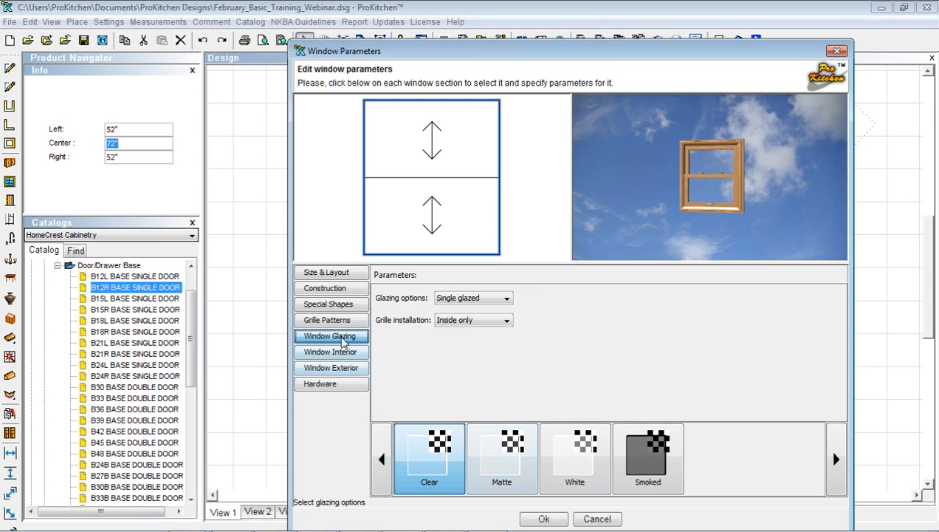
pyautogui.click(344, 356)
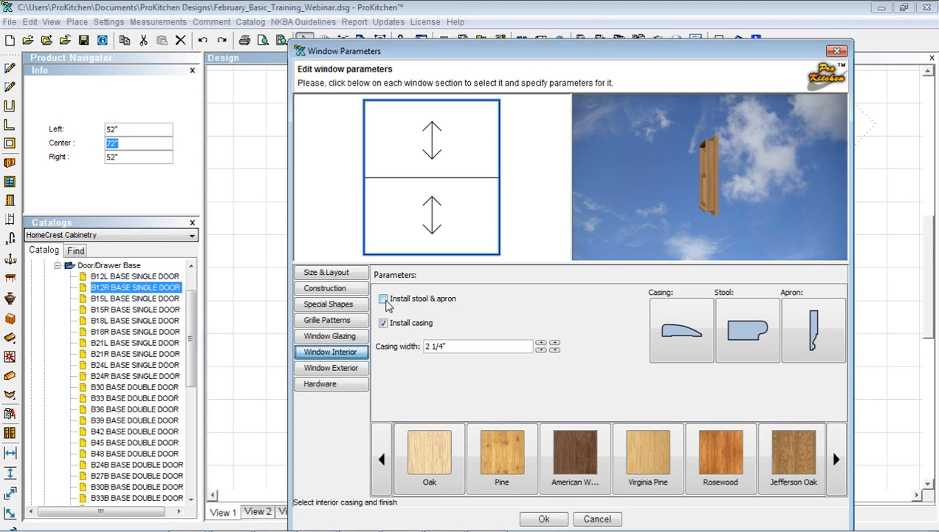
pyautogui.click(383, 299)
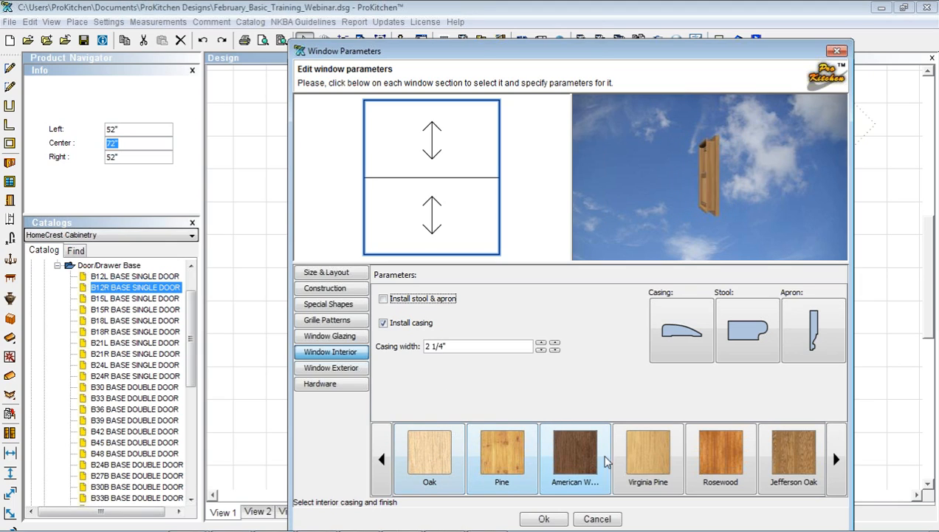
pyautogui.click(710, 461)
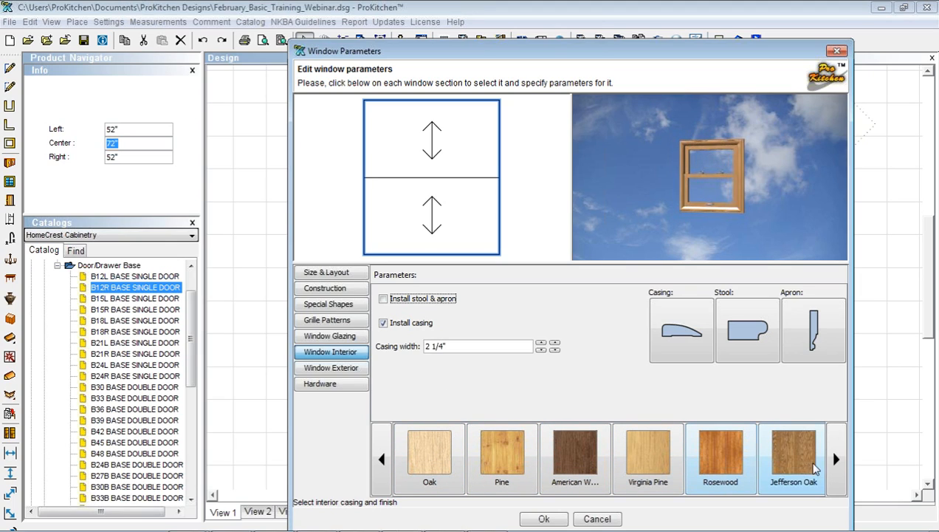
pyautogui.click(836, 459)
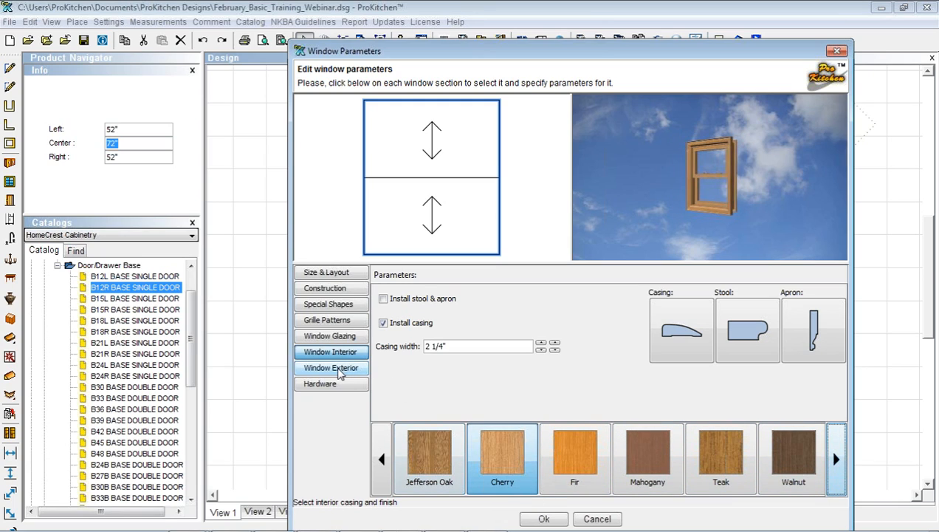
# Make the window exterior White
pyautogui.click(338, 370)
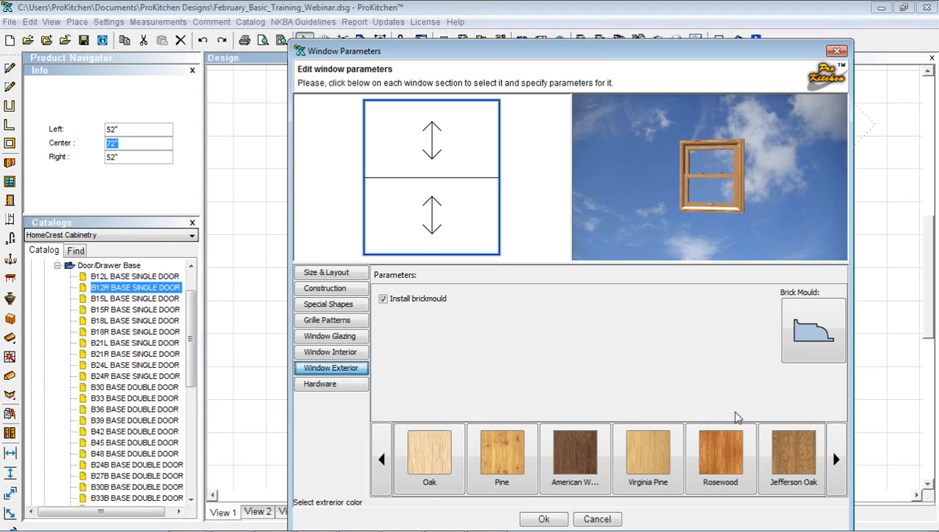
pyautogui.click(836, 458)
pyautogui.click(836, 458)
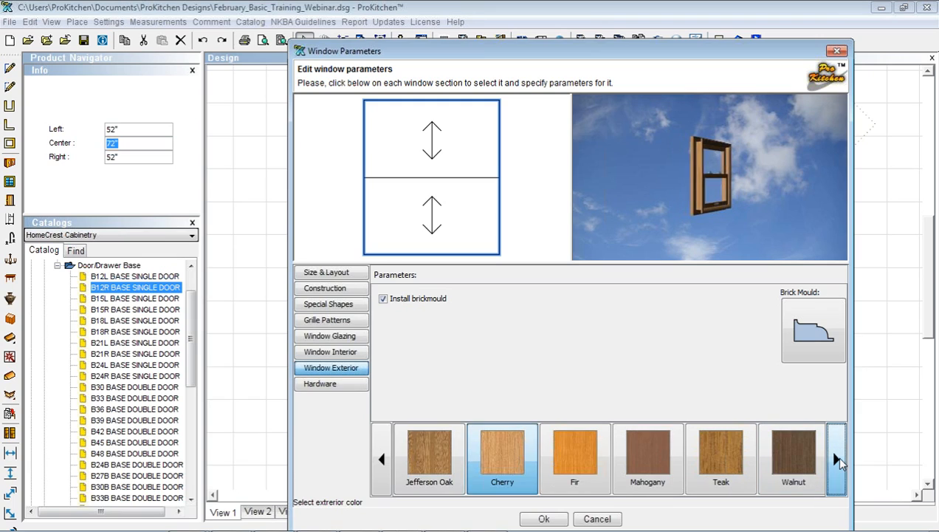
pyautogui.click(837, 458)
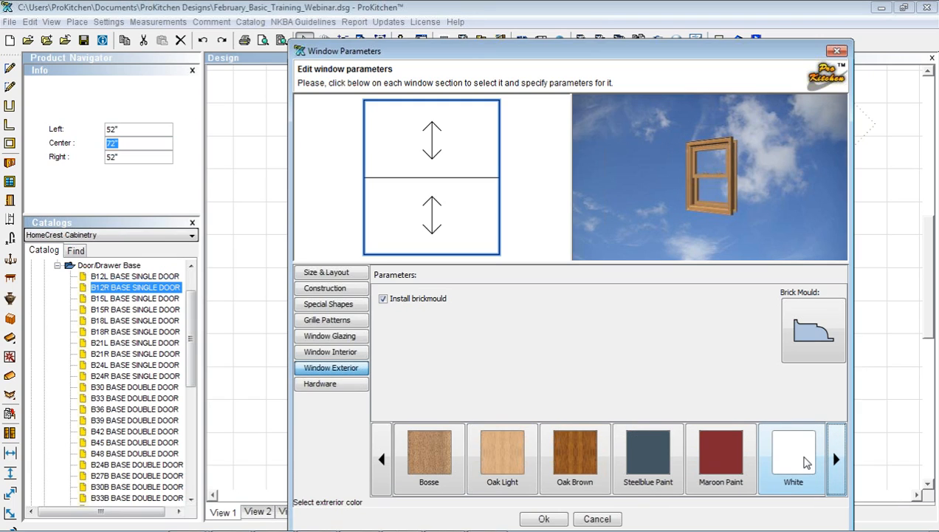
pyautogui.click(798, 454)
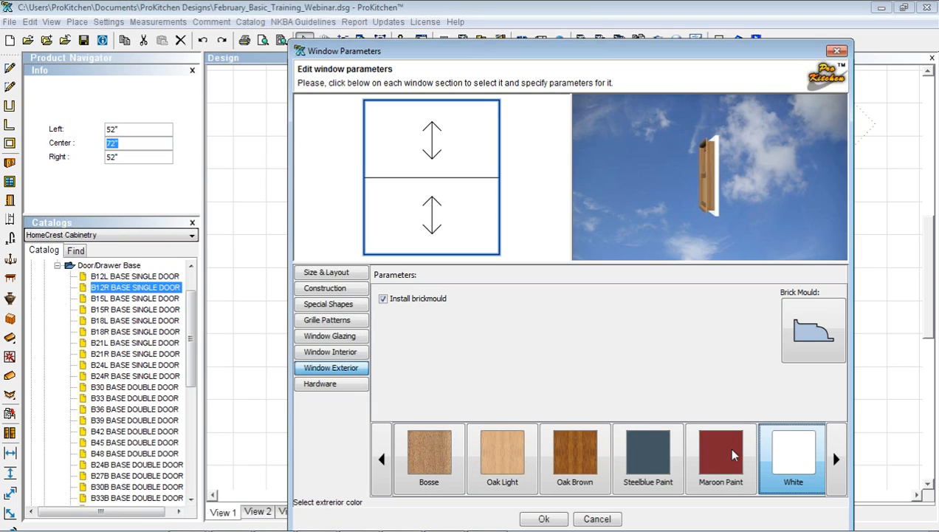
# Choose Brushed Brass window hardware and confirm both window dialogs
pyautogui.click(324, 386)
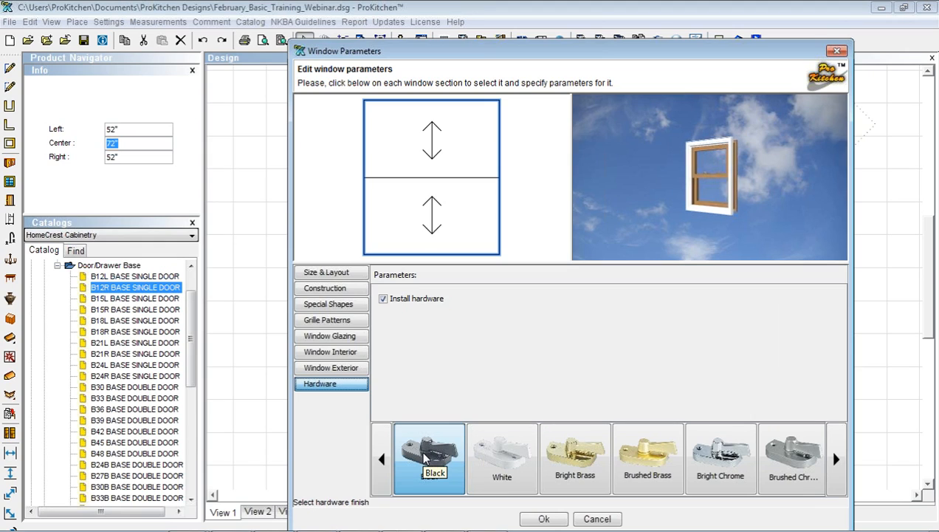
pyautogui.click(424, 458)
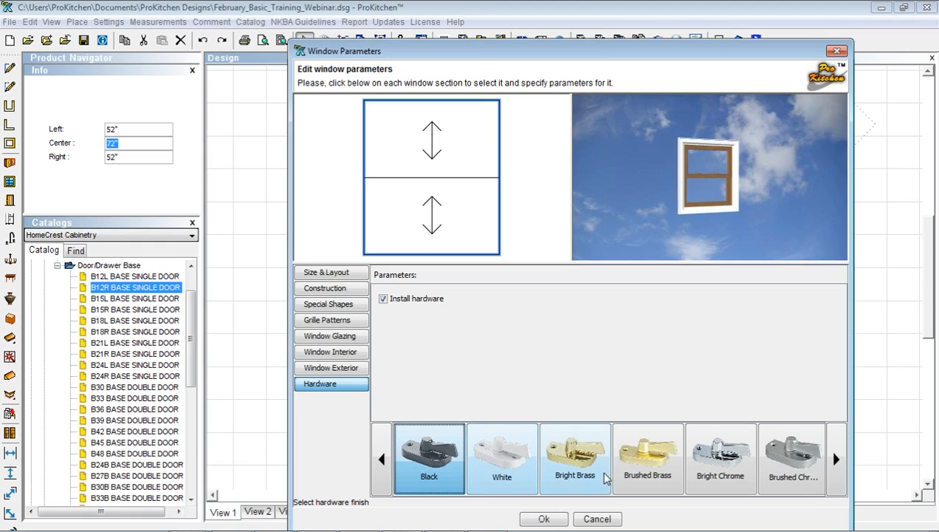
pyautogui.click(639, 466)
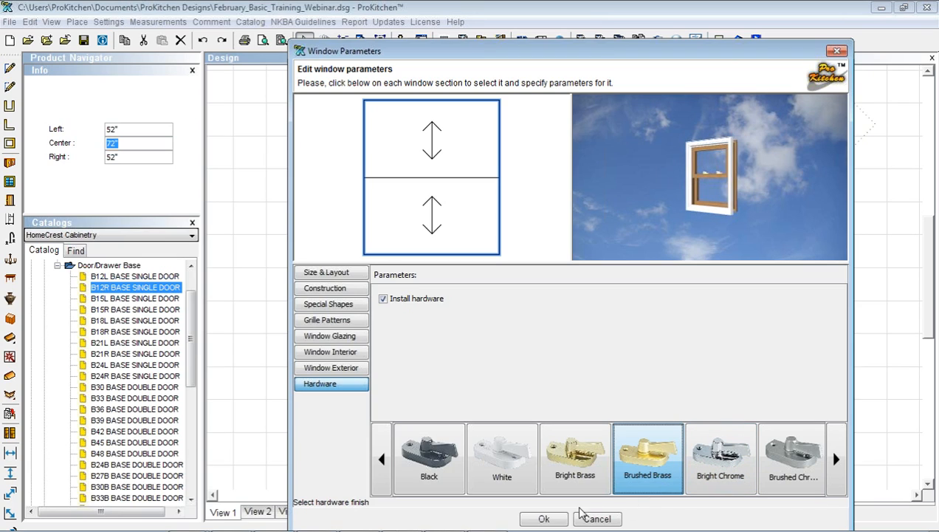
pyautogui.click(545, 519)
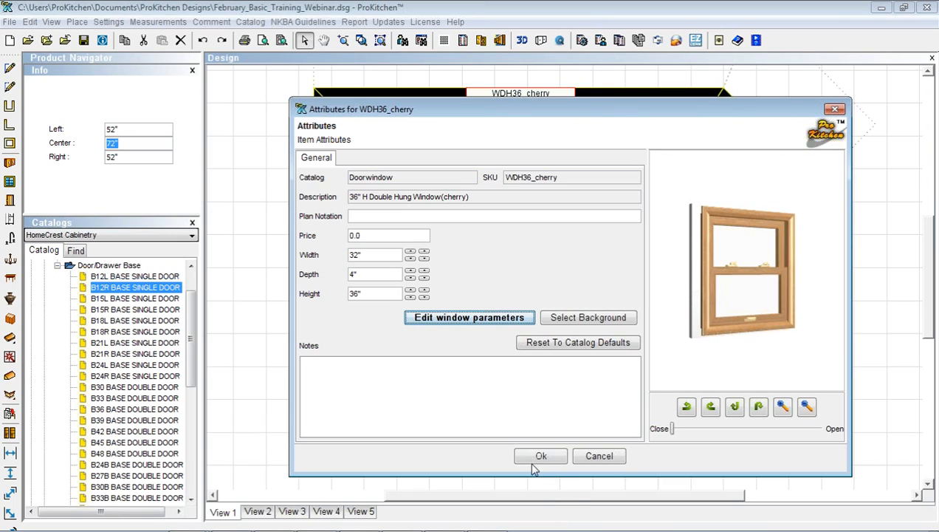
pyautogui.click(543, 456)
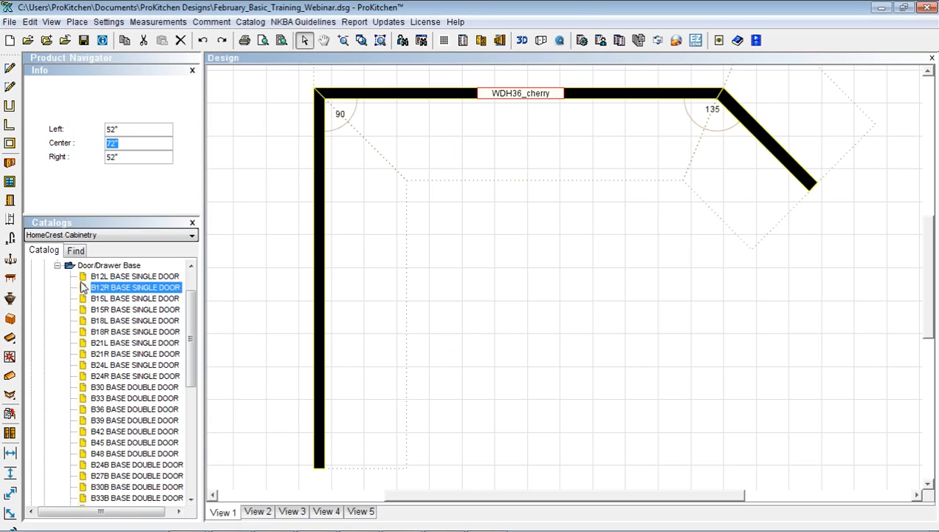
# Open Corner Diagonal Base Cabinets and inspect the CDSB36L preview, rotating it and opening its door
pyautogui.click(58, 265)
pyautogui.scroll(2, 87, 316)
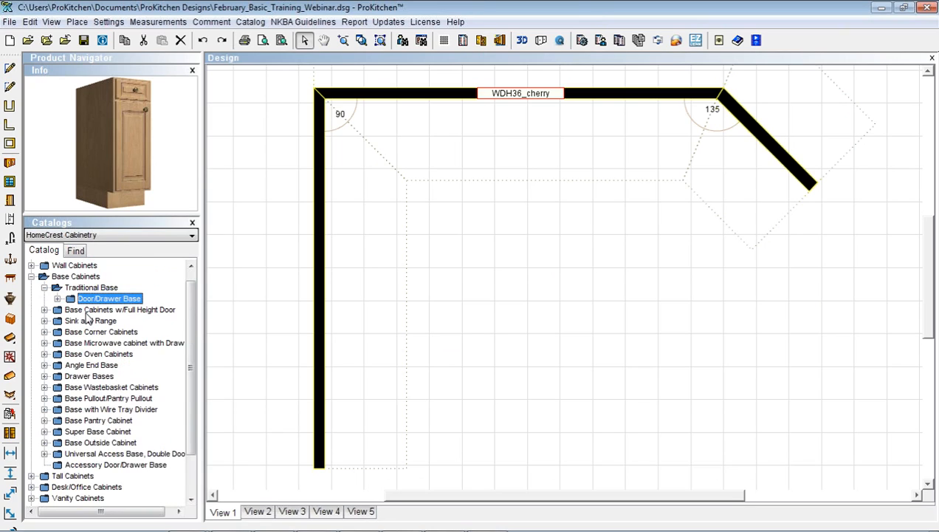
pyautogui.click(44, 298)
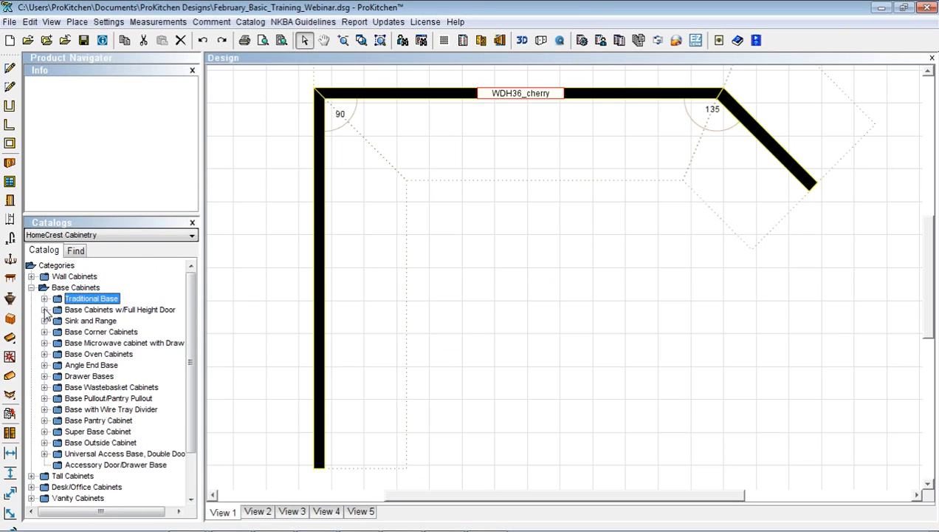
pyautogui.click(44, 332)
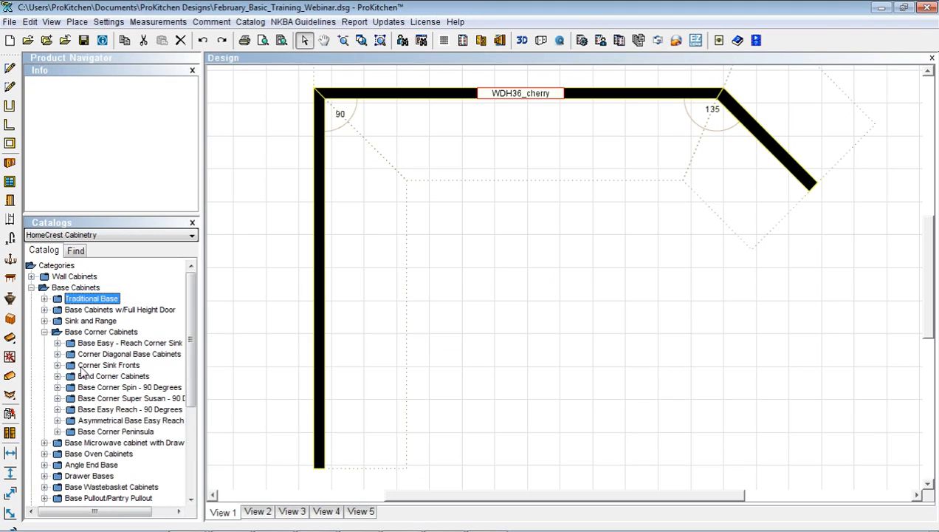
pyautogui.click(58, 355)
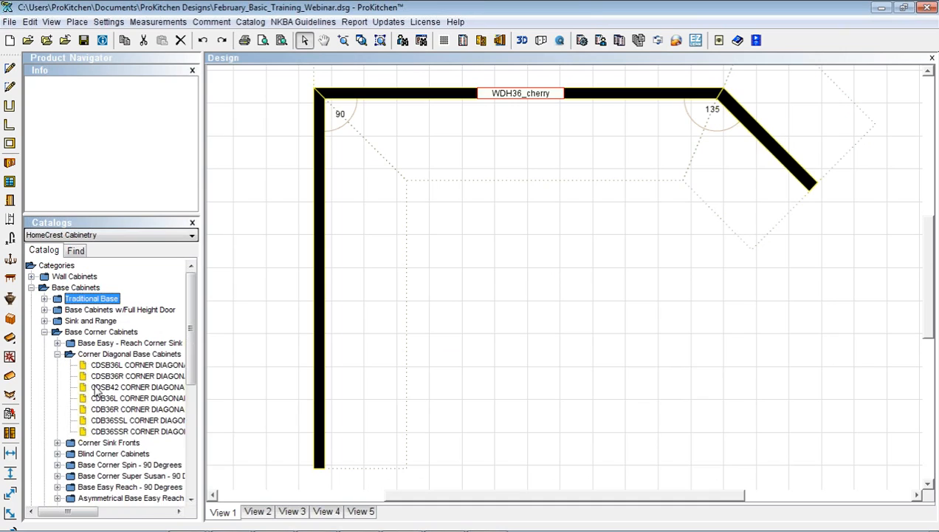
pyautogui.click(106, 366)
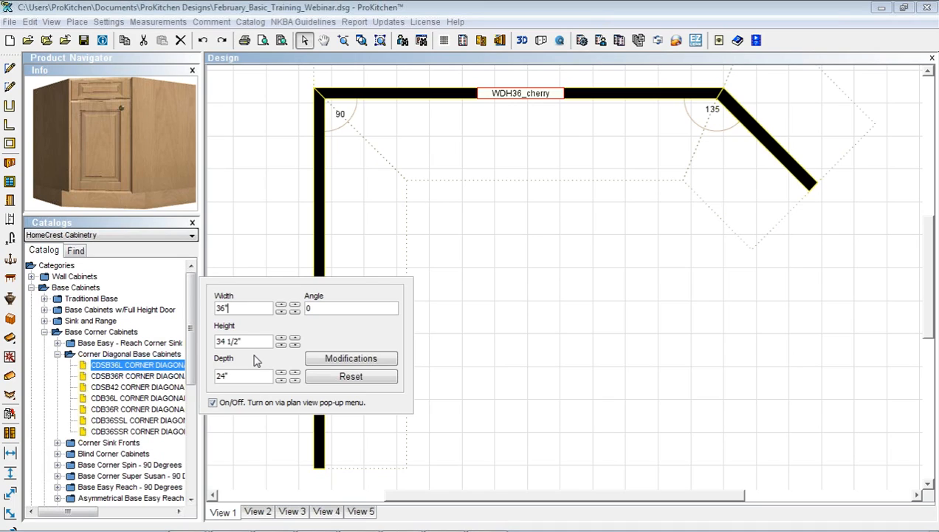
pyautogui.click(83, 220)
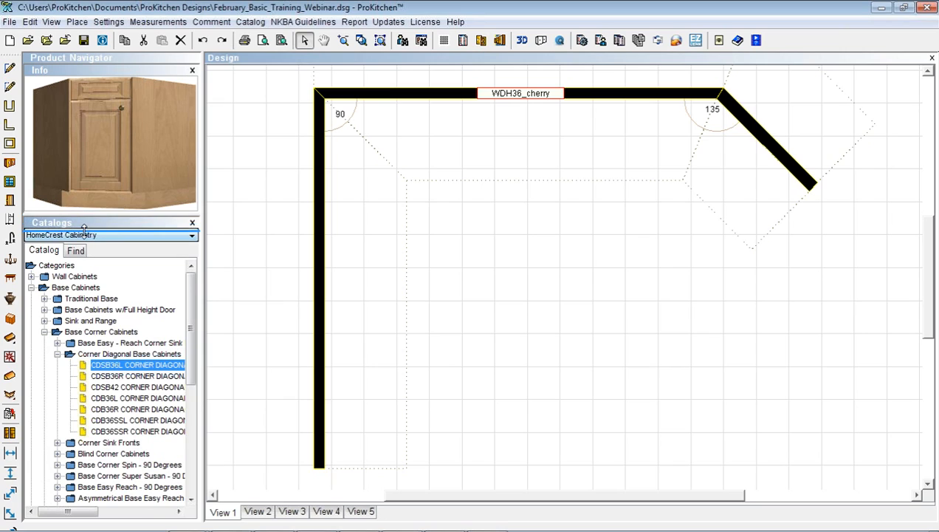
pyautogui.moveTo(84, 229); pyautogui.dragTo(84, 234)
pyautogui.moveTo(66, 150); pyautogui.dragTo(105, 167)
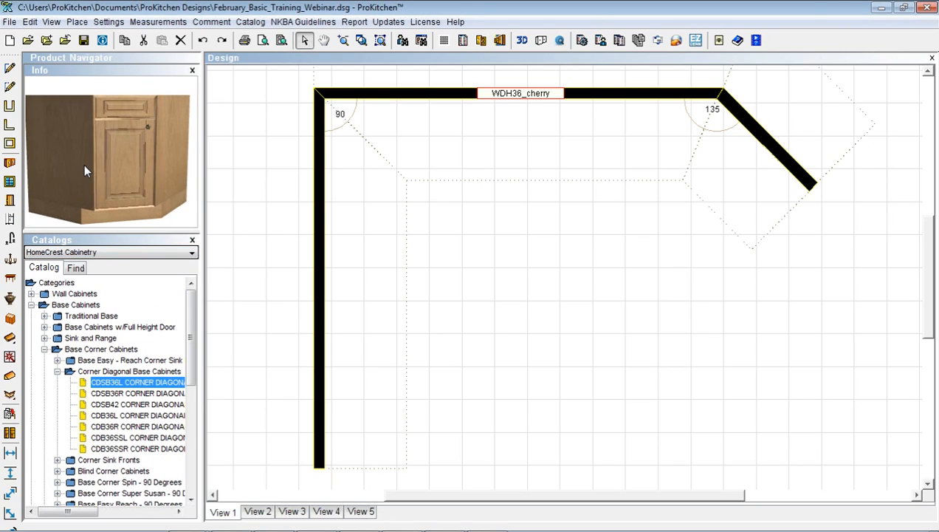
pyautogui.click(84, 164)
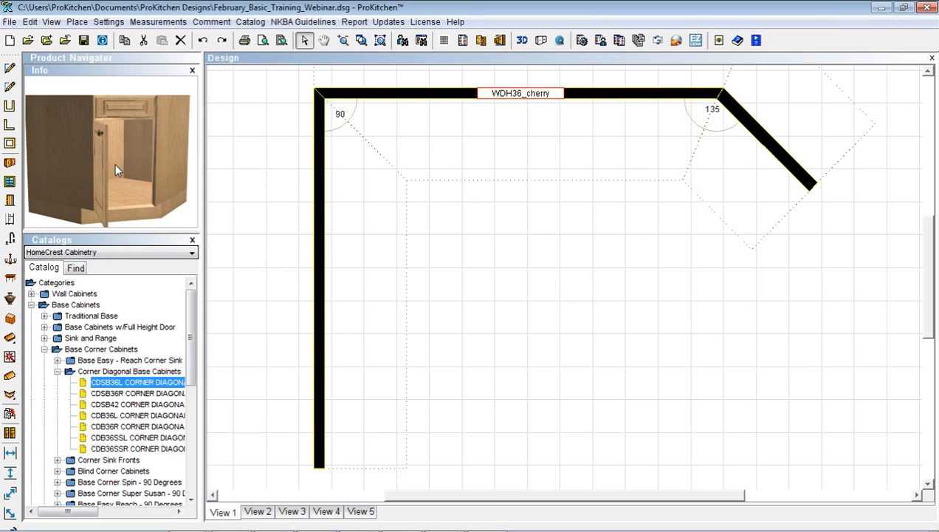
pyautogui.moveTo(115, 164)
pyautogui.mouseDown()
pyautogui.moveTo(80, 172)
pyautogui.moveTo(102, 156)
pyautogui.moveTo(104, 166)
pyautogui.mouseUp()
pyautogui.click(73, 163)
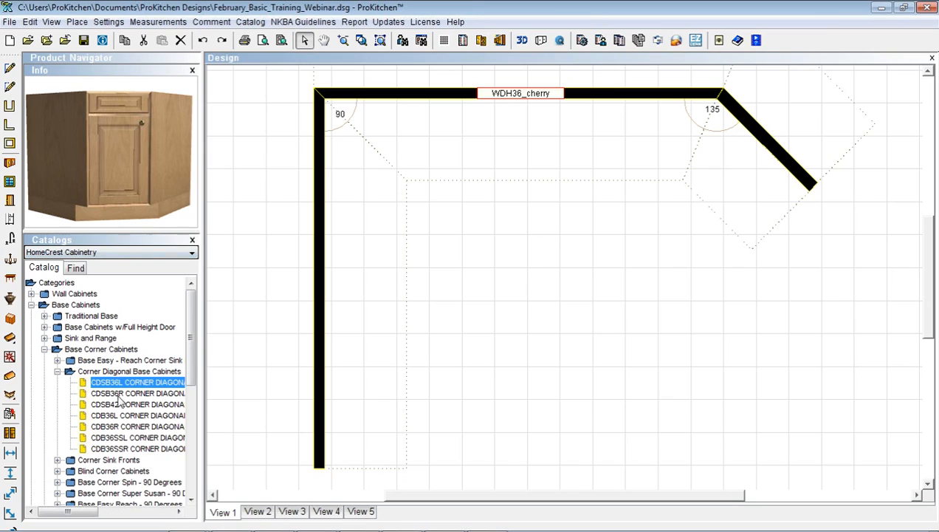
# Preview CDB36R and CDB36SSR, then place the CDSB36R sink base into the top-left corner
pyautogui.click(126, 426)
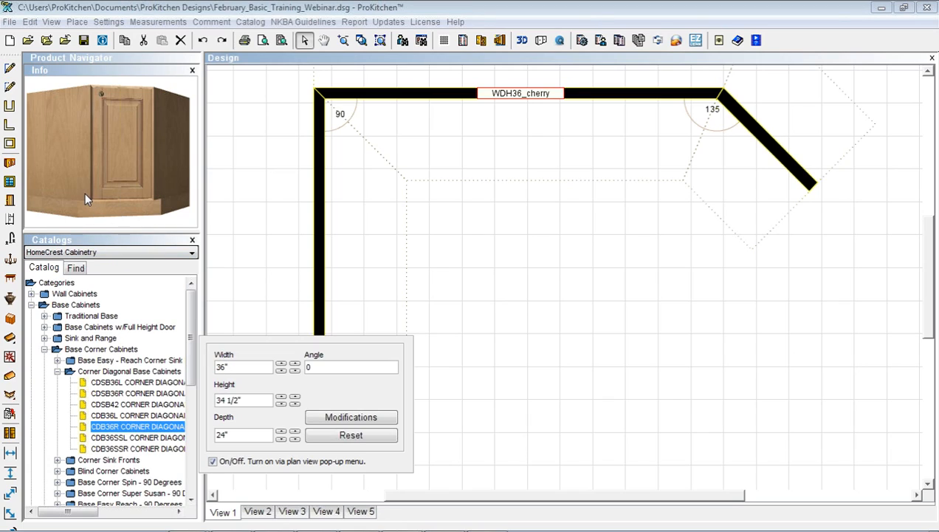
pyautogui.click(85, 192)
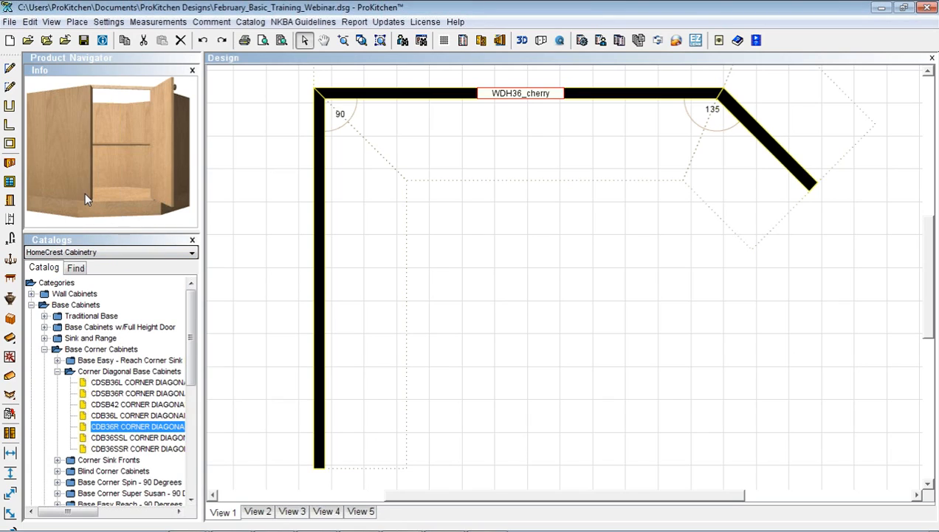
pyautogui.click(84, 192)
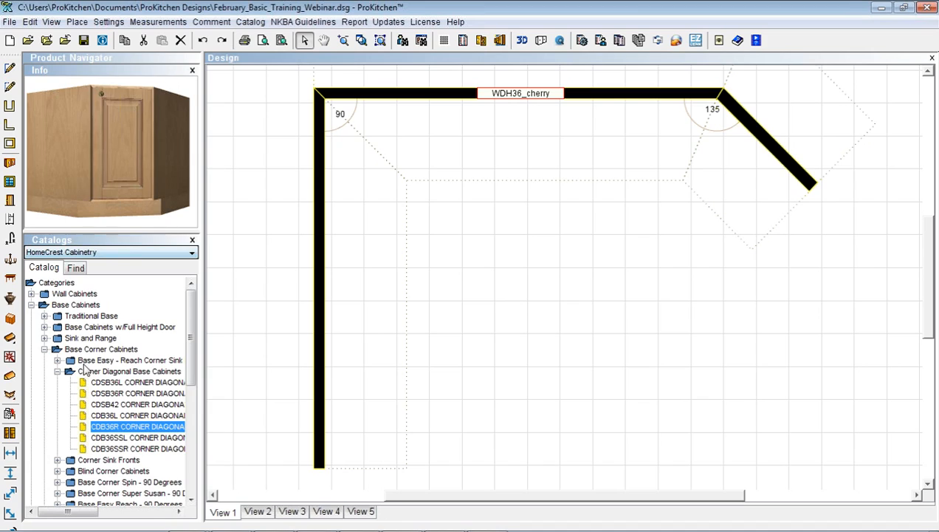
pyautogui.click(122, 449)
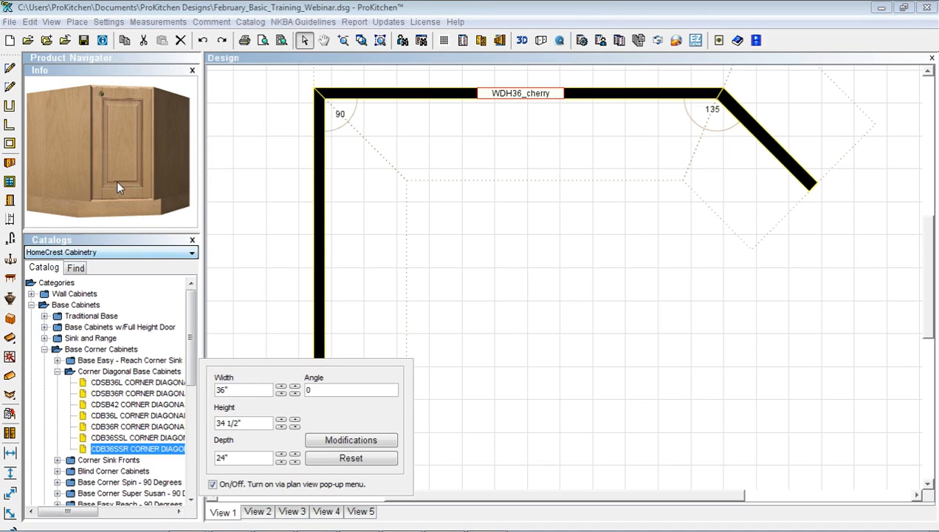
pyautogui.click(79, 158)
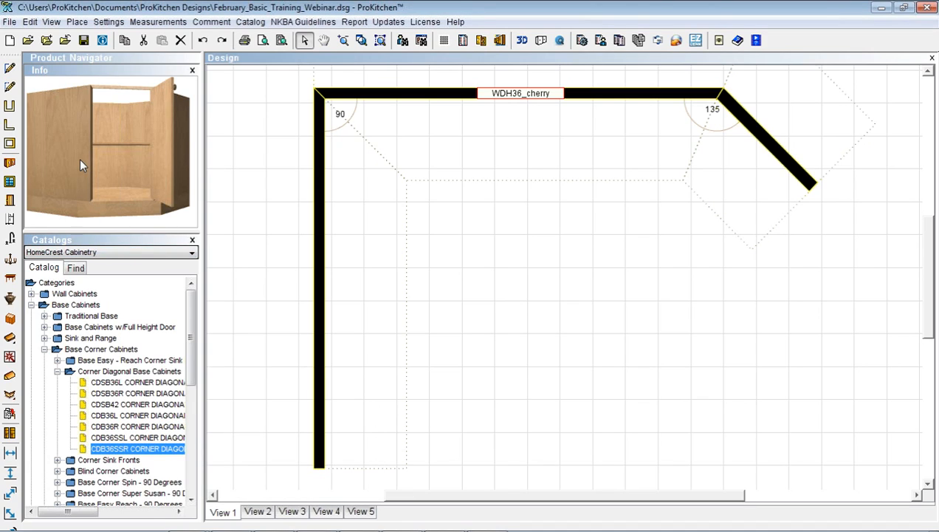
pyautogui.click(79, 158)
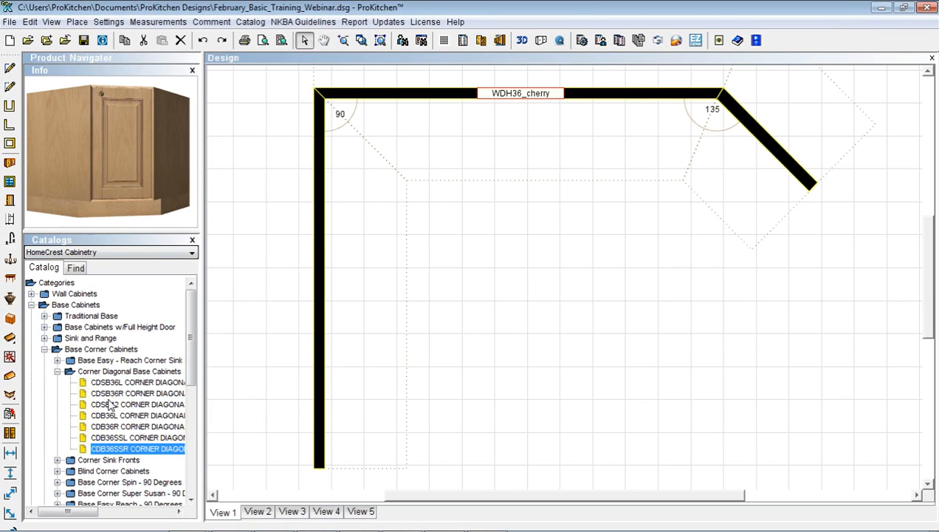
pyautogui.click(108, 394)
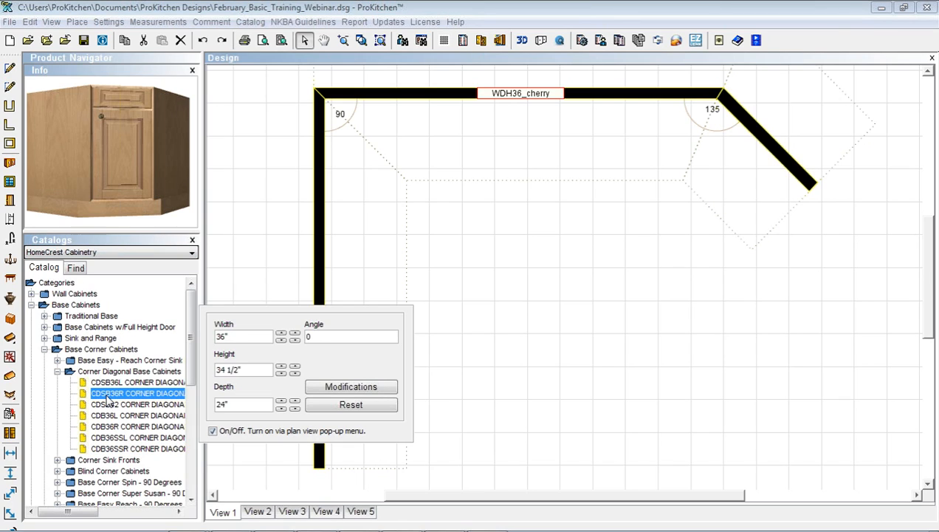
pyautogui.moveTo(107, 399); pyautogui.dragTo(352, 140)
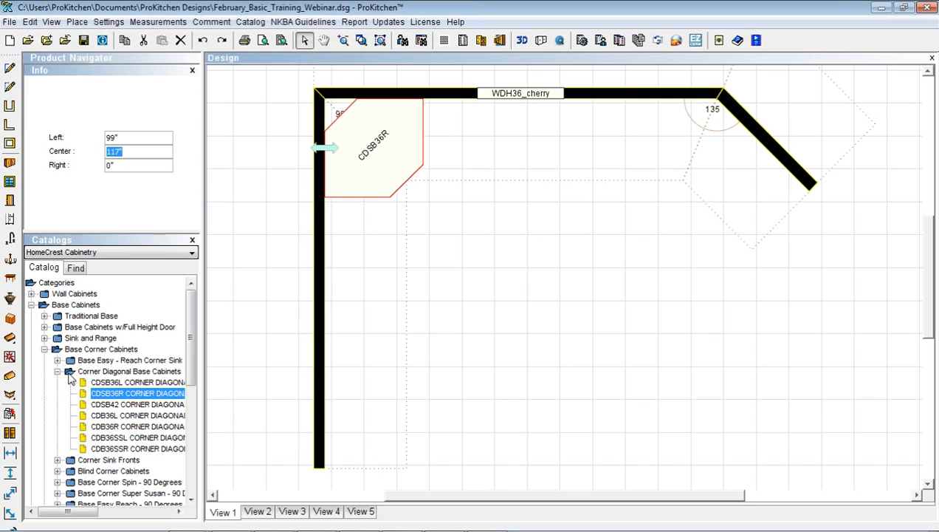
# Search 'sb42', put the SB42 sink base on the top wall and center it under the window
pyautogui.click(76, 268)
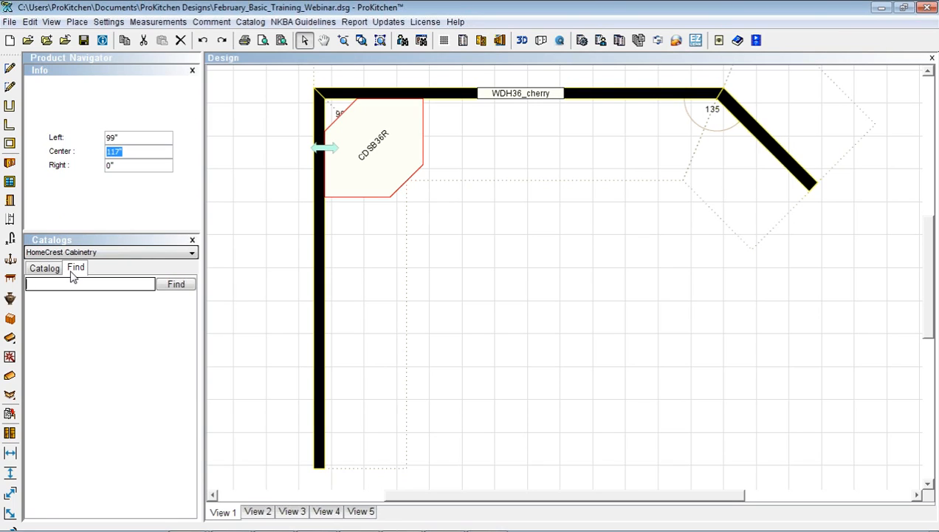
pyautogui.write('sb42')
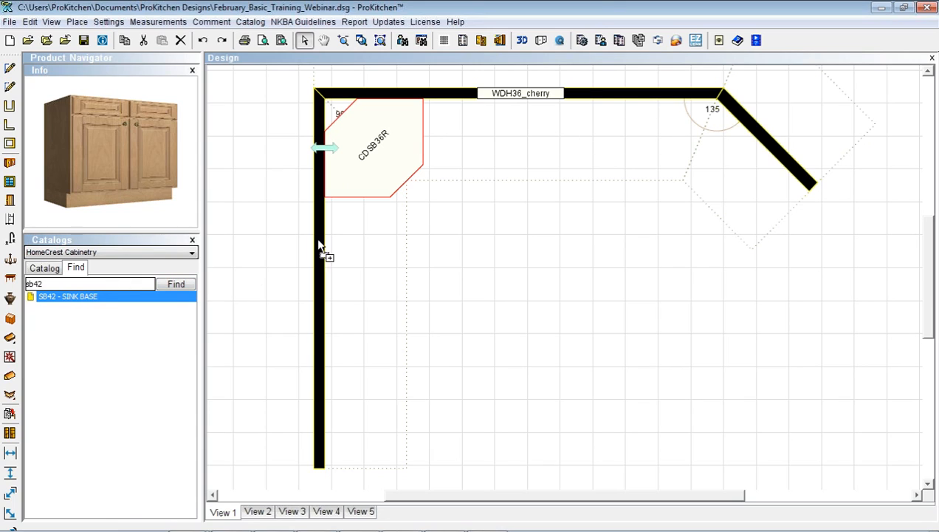
pyautogui.moveTo(318, 245); pyautogui.dragTo(466, 136)
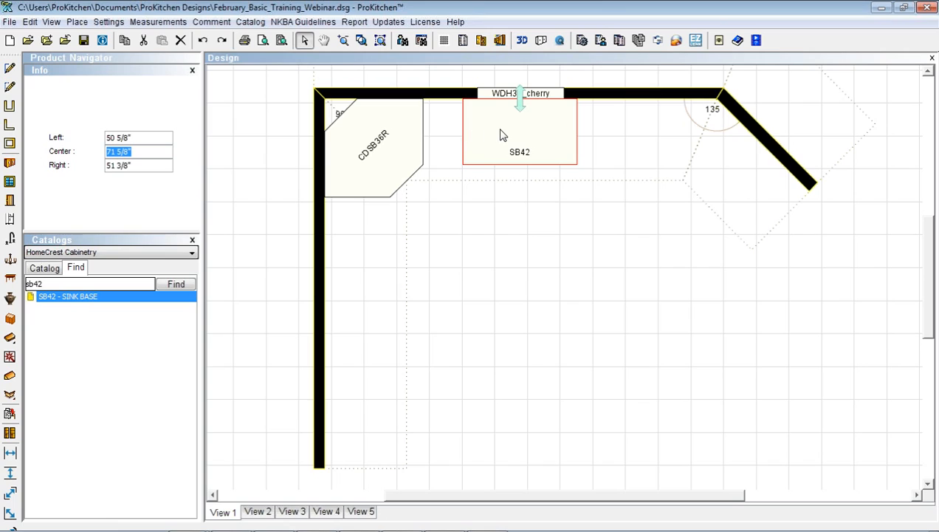
pyautogui.rightClick(502, 134)
pyautogui.moveTo(526, 153)
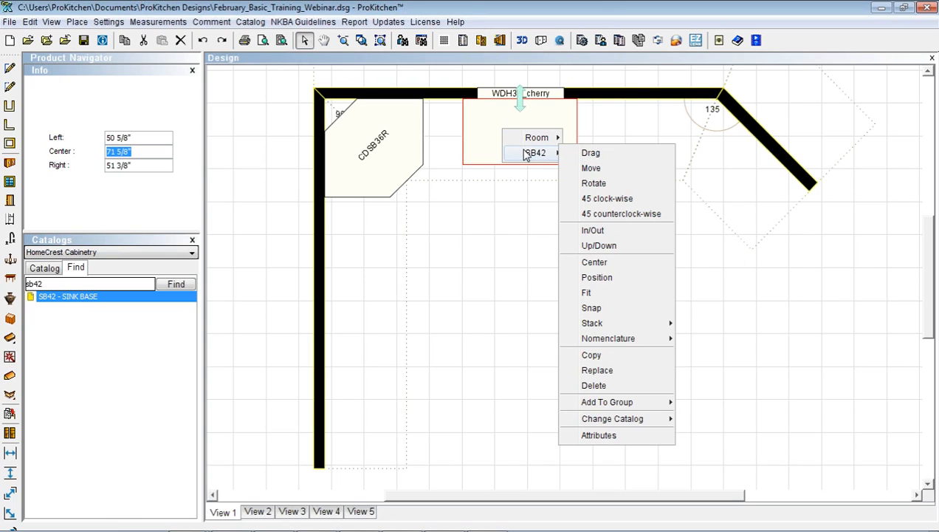
pyautogui.click(595, 262)
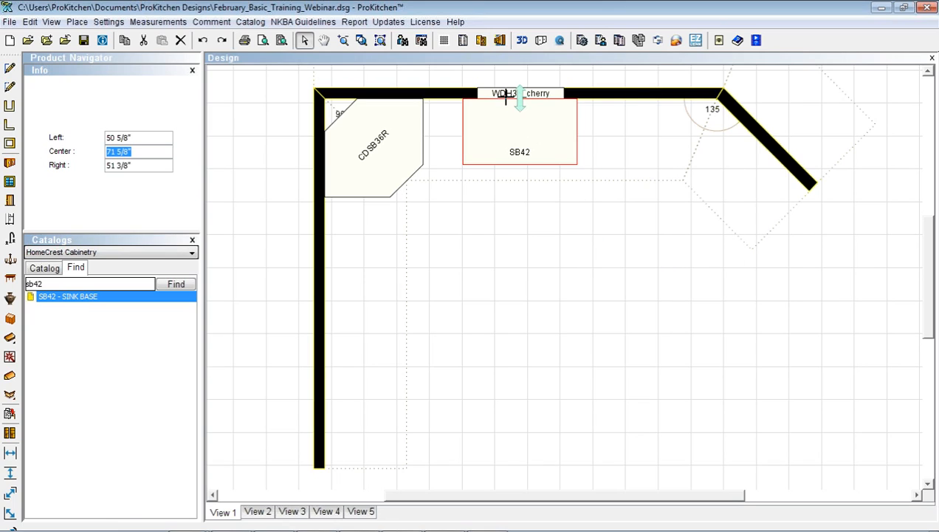
pyautogui.press('Return')
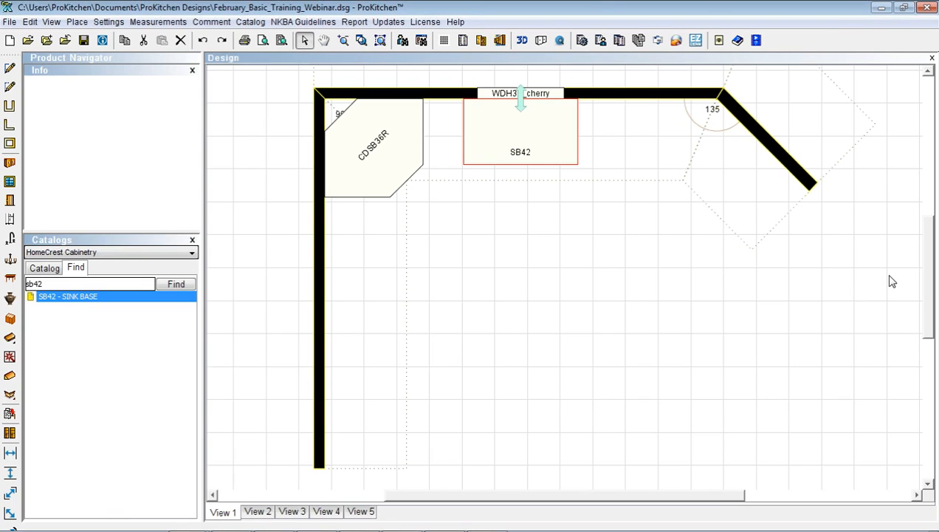
pyautogui.moveTo(932, 286)
pyautogui.mouseDown()
pyautogui.moveTo(930, 252)
pyautogui.moveTo(931, 289)
pyautogui.mouseUp()
# Deselect the SB42 cabinet and open Display Settings from the canvas menu
pyautogui.click(593, 292)
pyautogui.rightClick(592, 289)
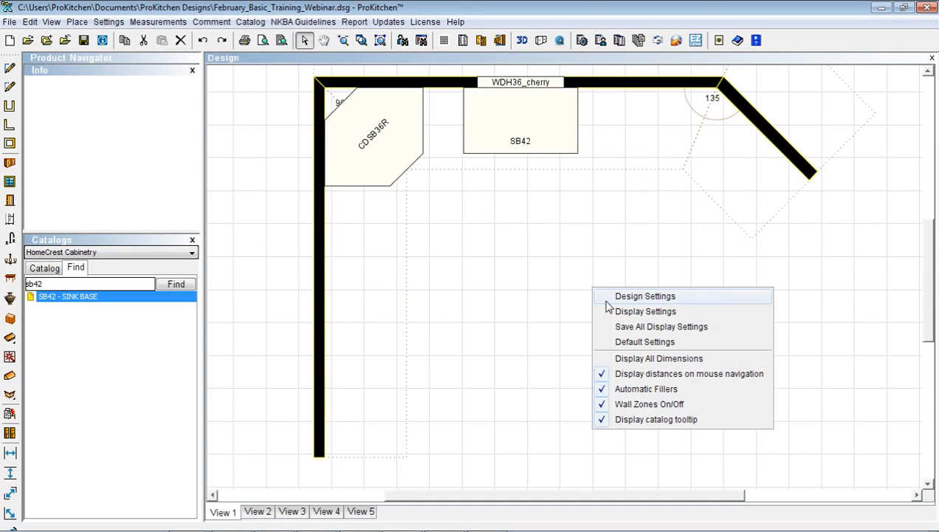
pyautogui.click(643, 358)
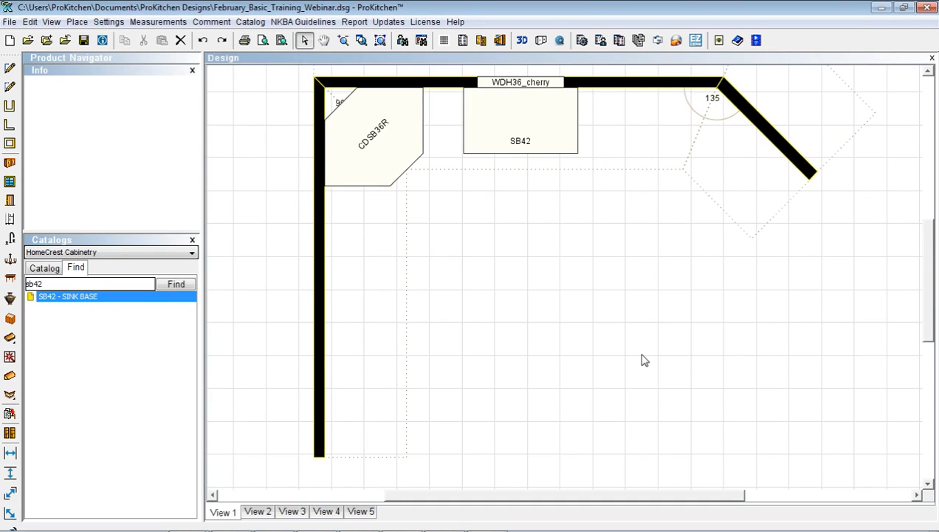
pyautogui.rightClick(518, 319)
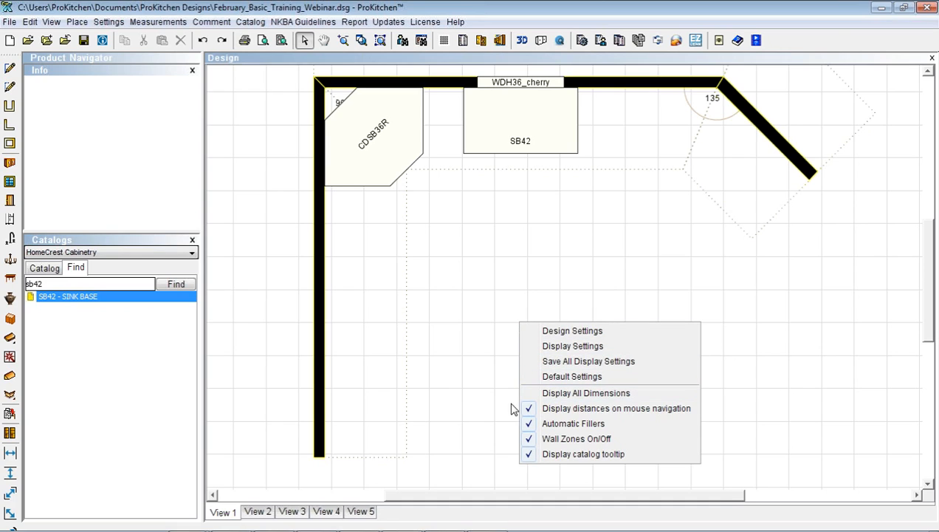
pyautogui.click(553, 346)
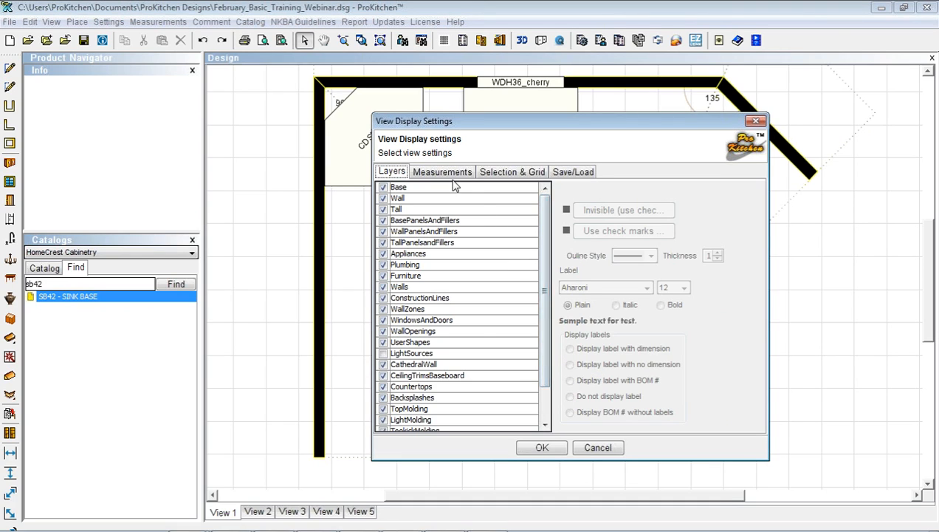
# Turn on Measurements for base, wall and tall cabinets, appliances and room elements, then apply
pyautogui.click(432, 172)
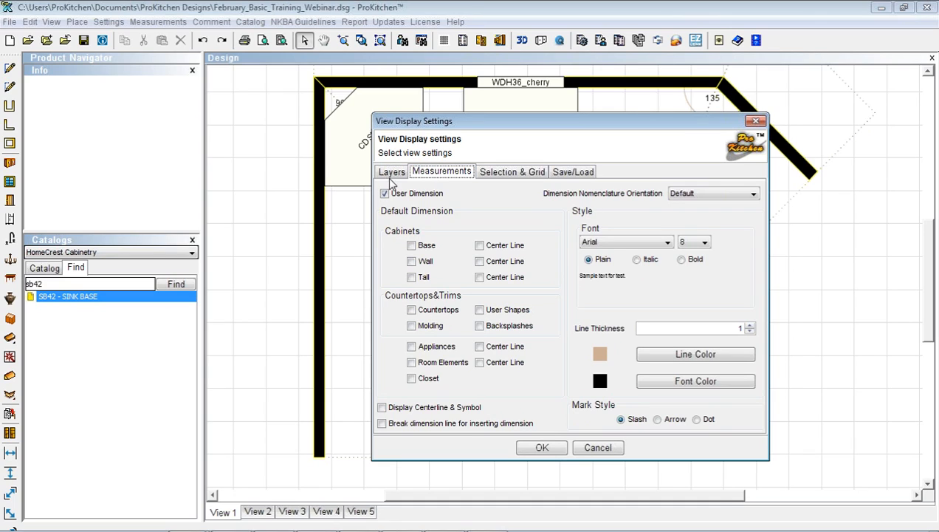
pyautogui.click(411, 245)
pyautogui.click(411, 261)
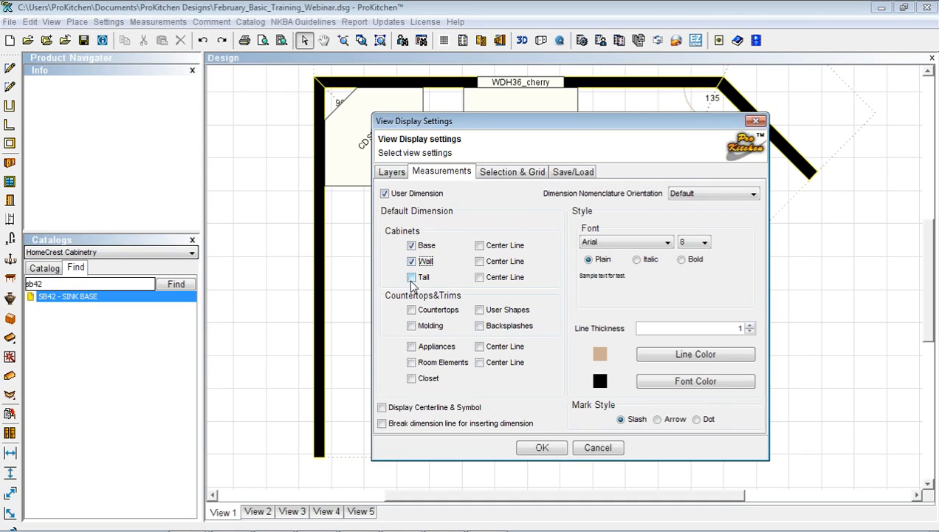
pyautogui.click(412, 277)
pyautogui.click(412, 310)
pyautogui.click(411, 325)
pyautogui.click(411, 327)
pyautogui.click(411, 310)
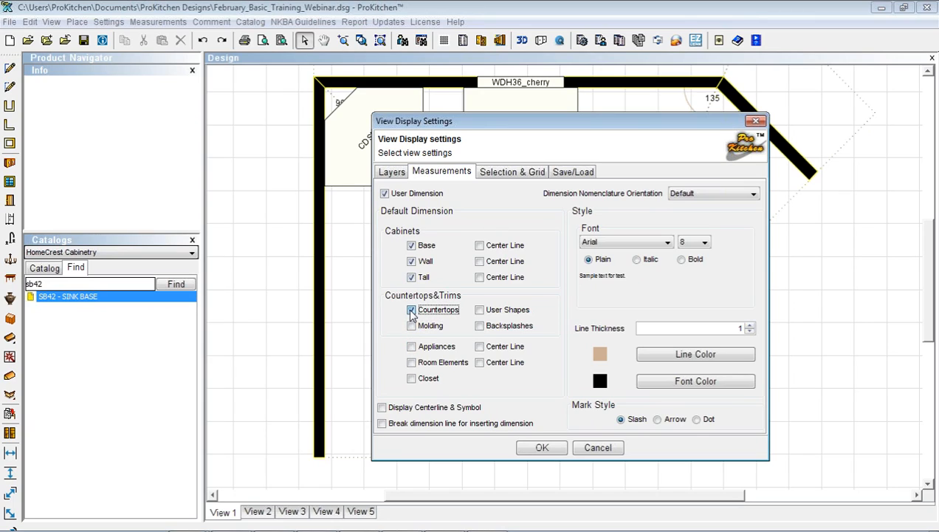
pyautogui.click(412, 347)
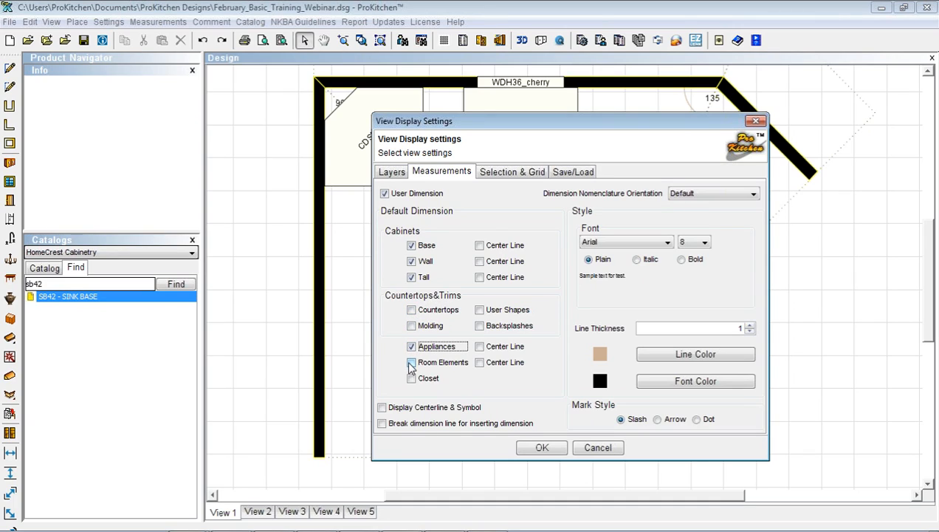
pyautogui.click(412, 365)
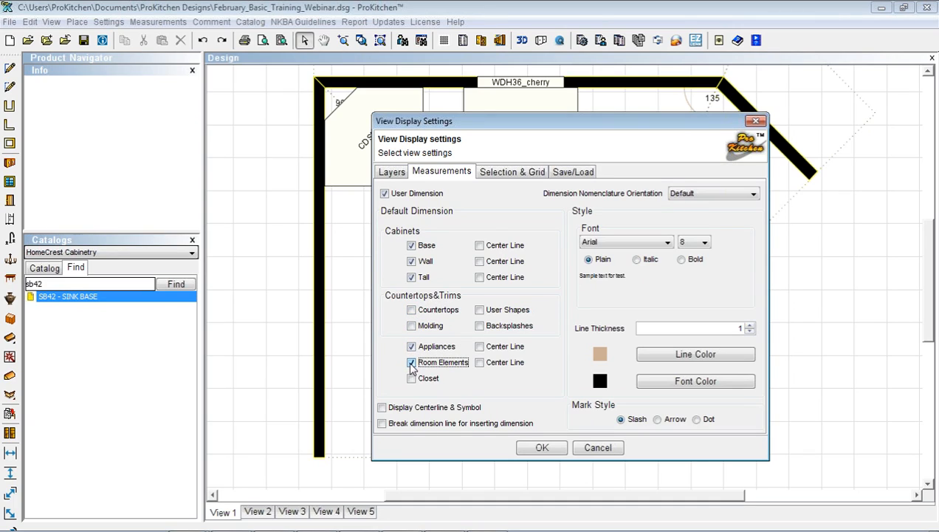
pyautogui.click(538, 449)
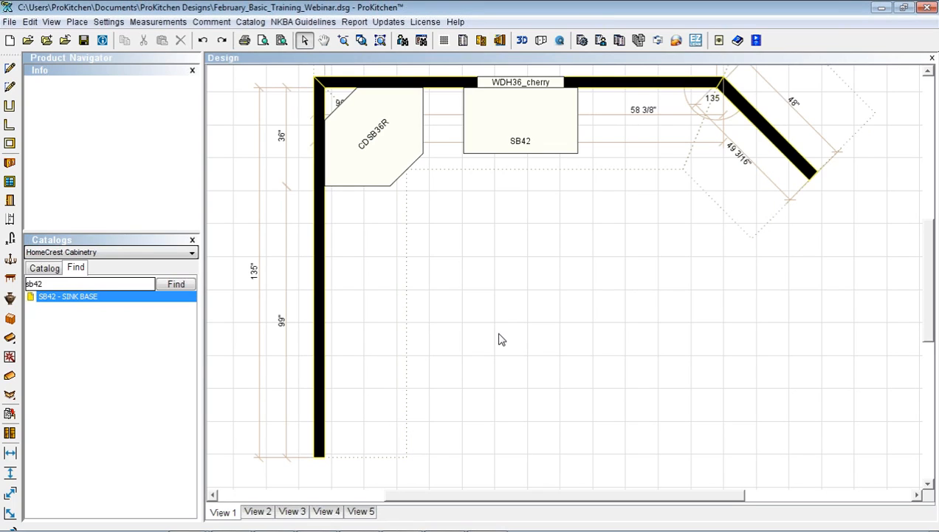
pyautogui.moveTo(928, 293); pyautogui.dragTo(929, 279)
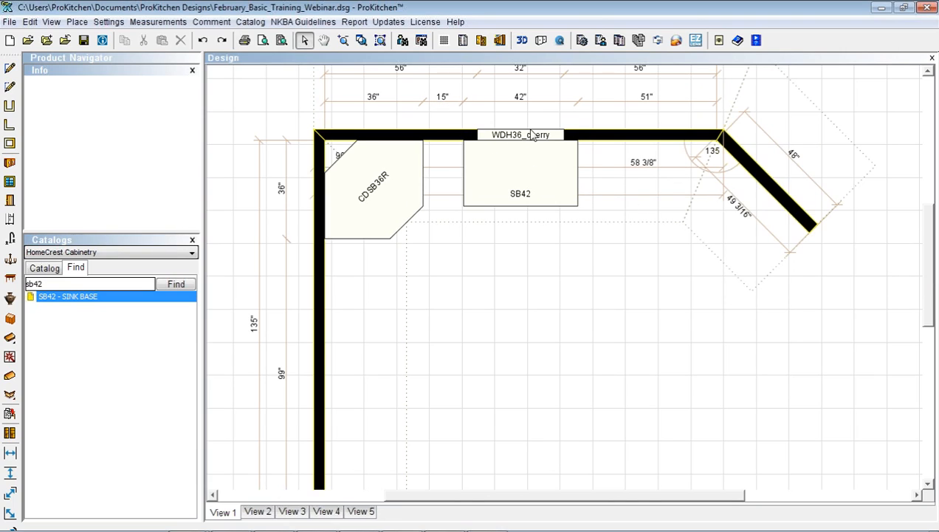
pyautogui.moveTo(607, 178)
pyautogui.moveTo(395, 279)
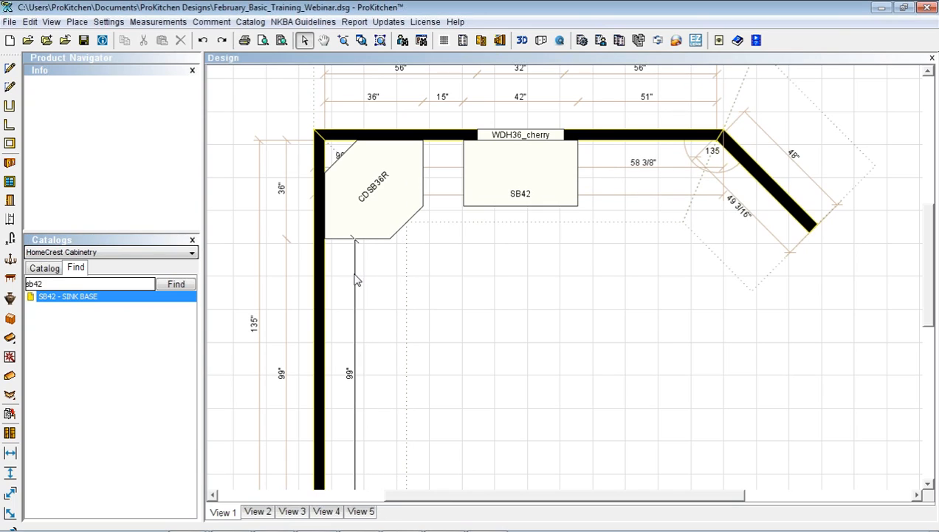
pyautogui.moveTo(641, 190)
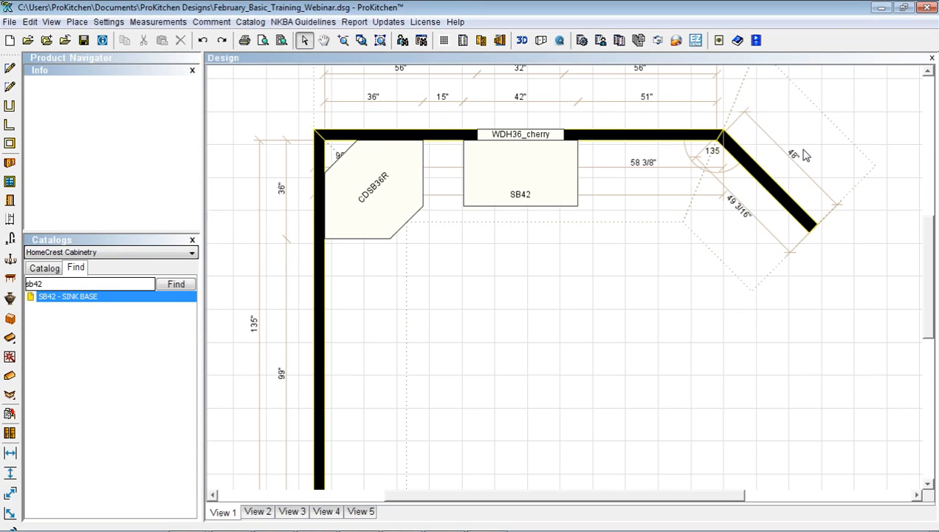
pyautogui.scroll(-2, 804, 155)
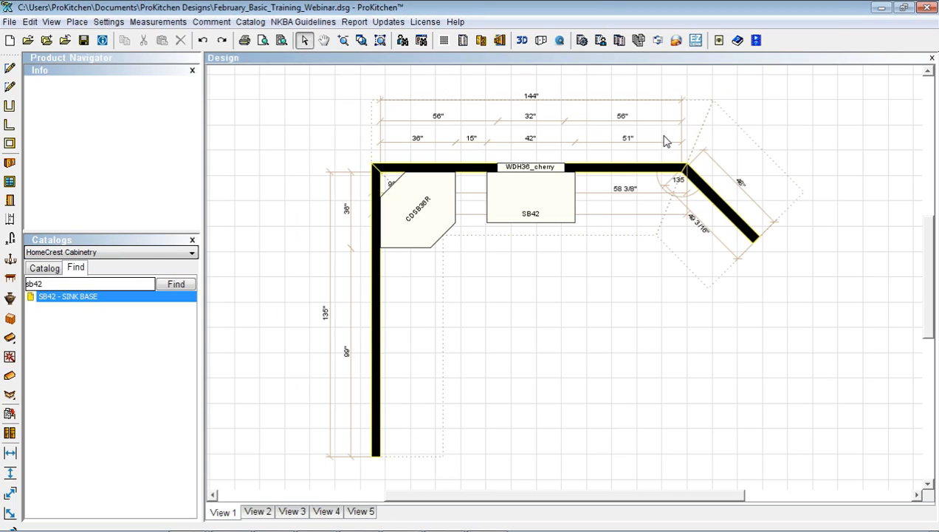
# Uncheck Room Elements and Appliances in Display Settings Measurements, keeping cabinet dimensions
pyautogui.rightClick(570, 346)
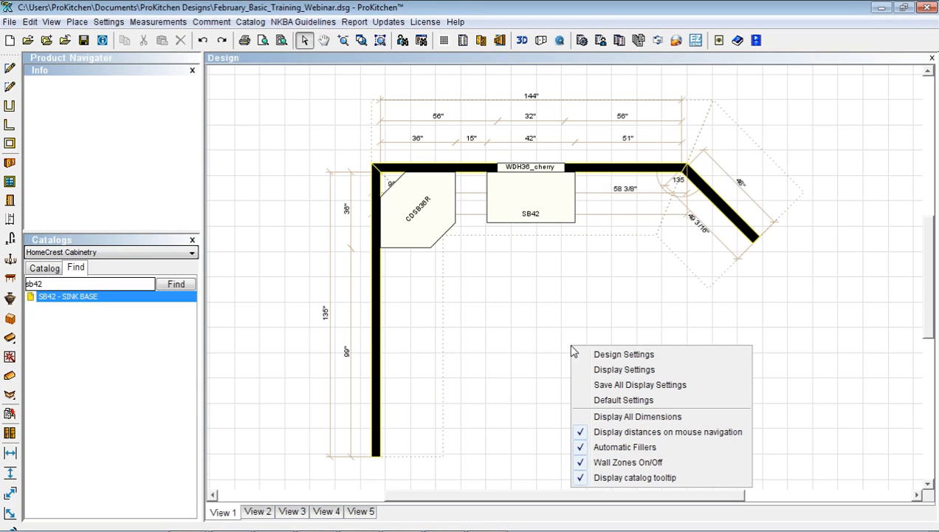
pyautogui.click(601, 370)
pyautogui.click(458, 171)
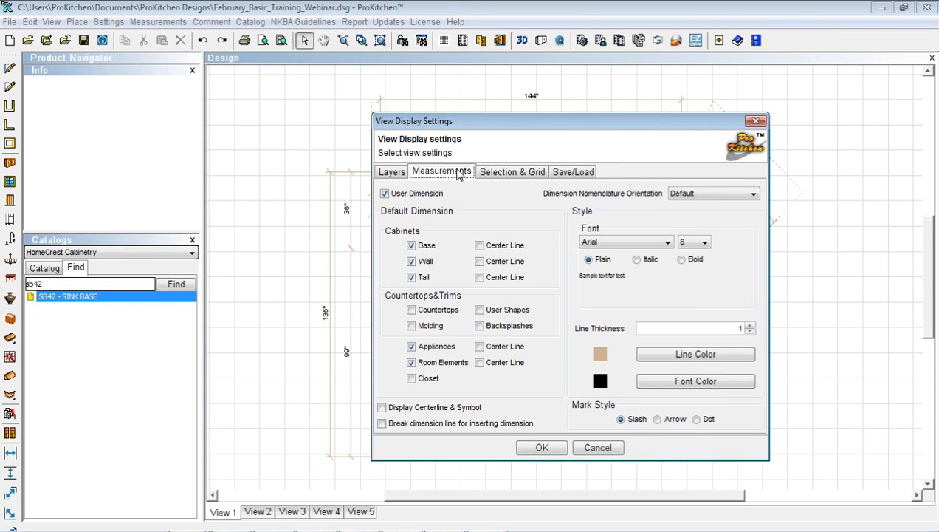
pyautogui.click(412, 362)
pyautogui.click(412, 350)
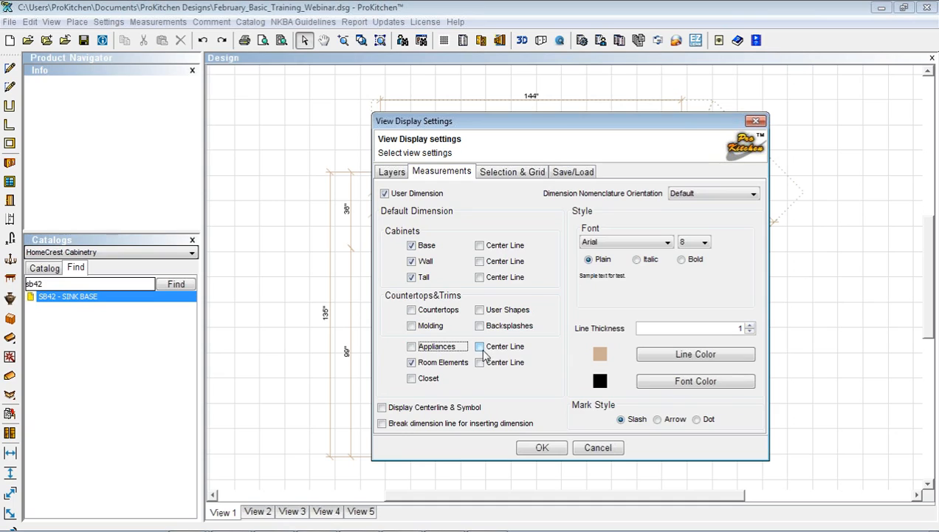
pyautogui.click(542, 449)
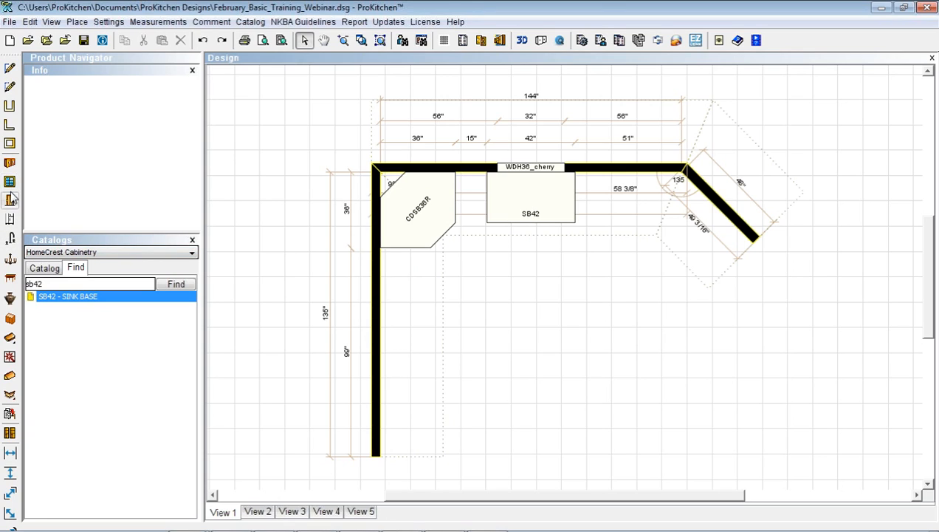
# Place the KS39-2T 39" two-basin kitchen sink into the SB42 sink base
pyautogui.click(12, 240)
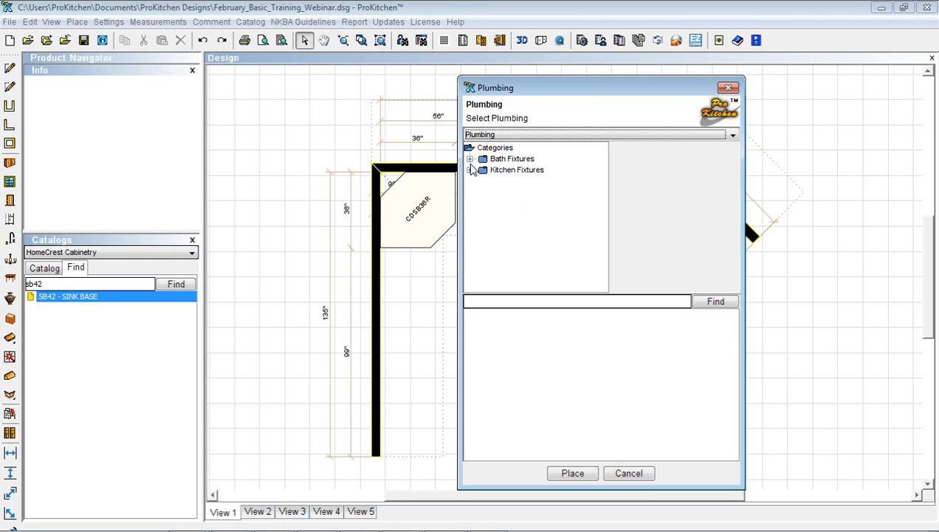
pyautogui.click(471, 171)
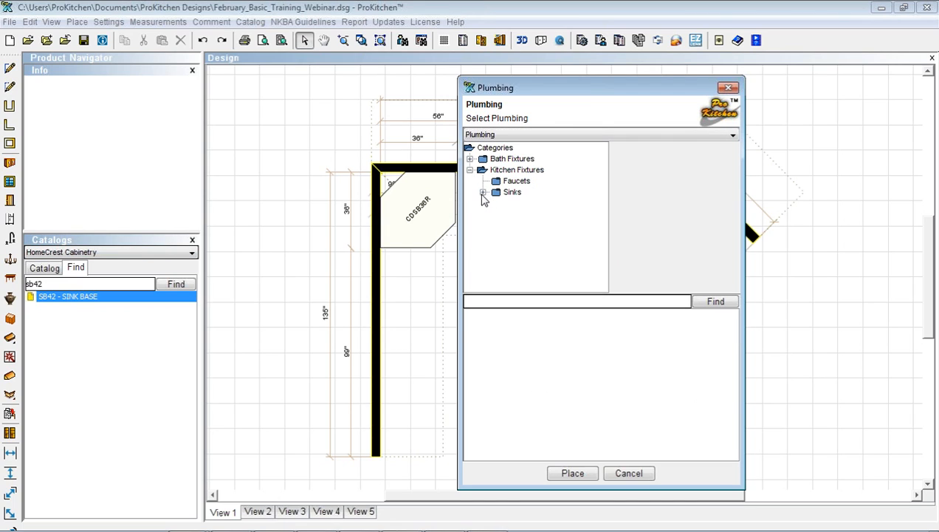
pyautogui.click(482, 192)
pyautogui.click(530, 214)
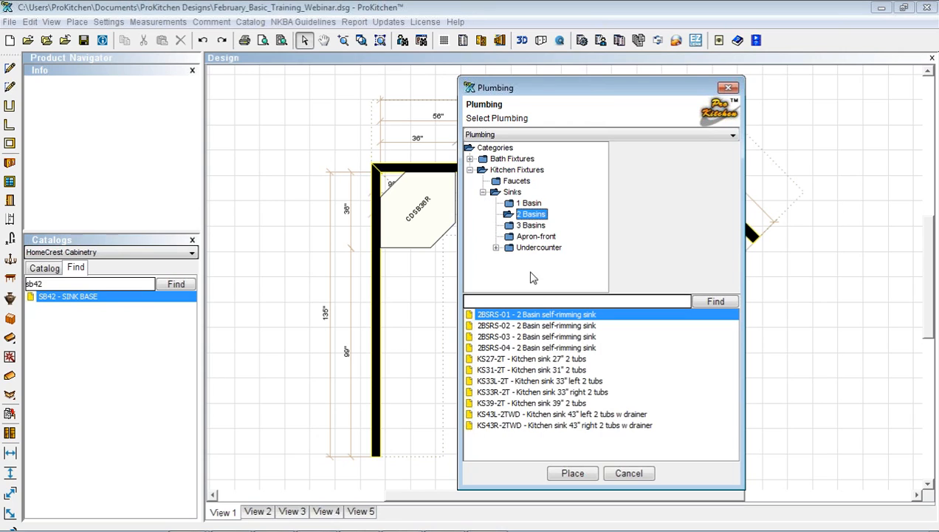
pyautogui.click(533, 405)
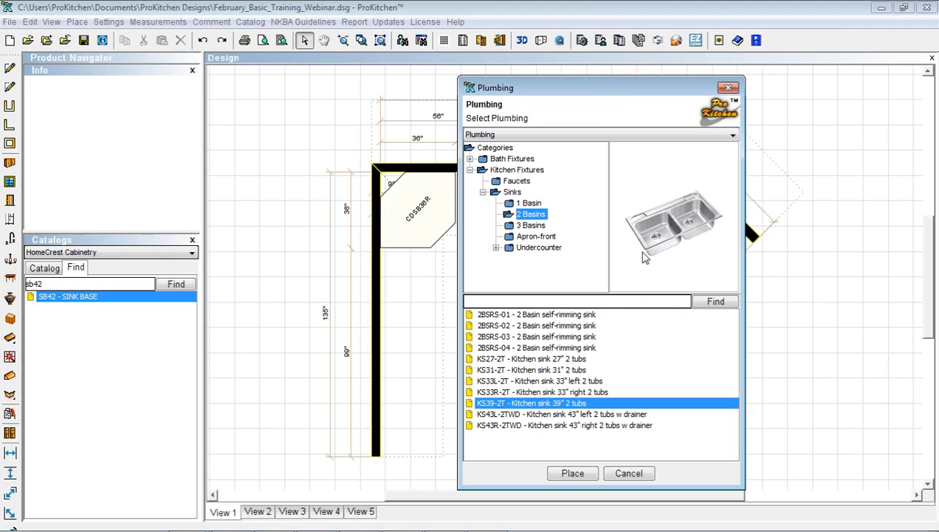
pyautogui.click(573, 473)
pyautogui.click(541, 205)
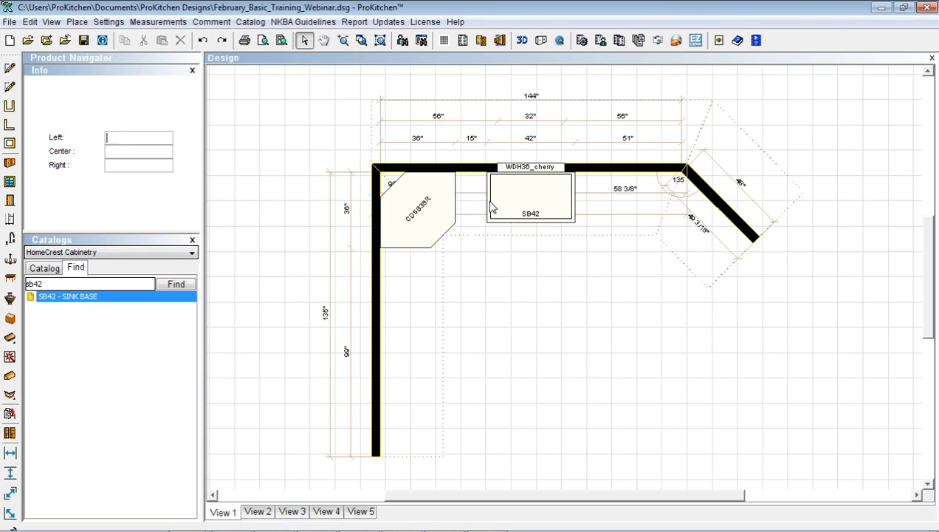
pyautogui.click(544, 212)
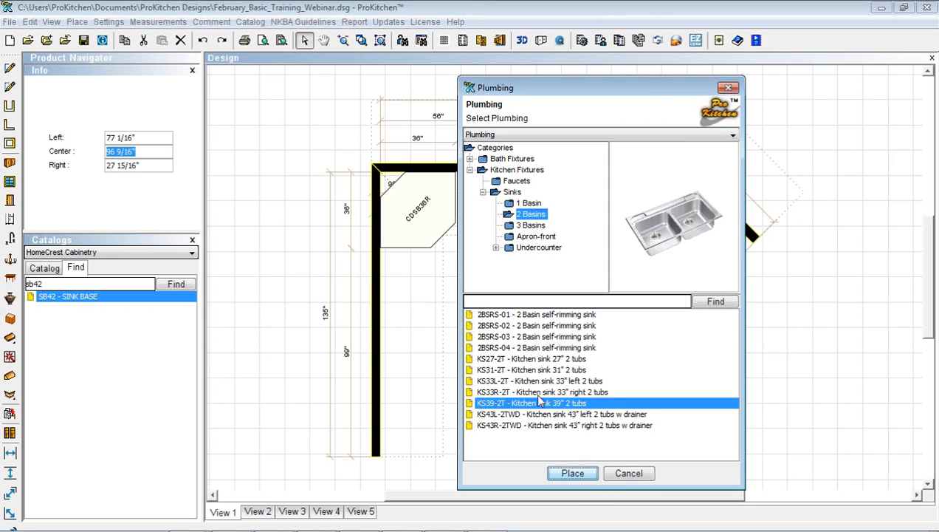
# Add the KS-F2 kitchen faucet on SB42 behind the sink
pyautogui.click(496, 183)
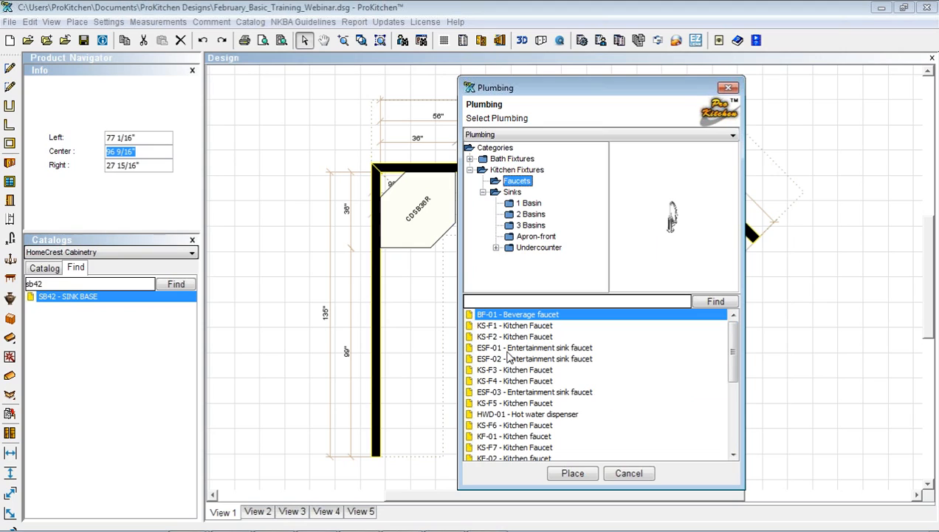
pyautogui.click(509, 337)
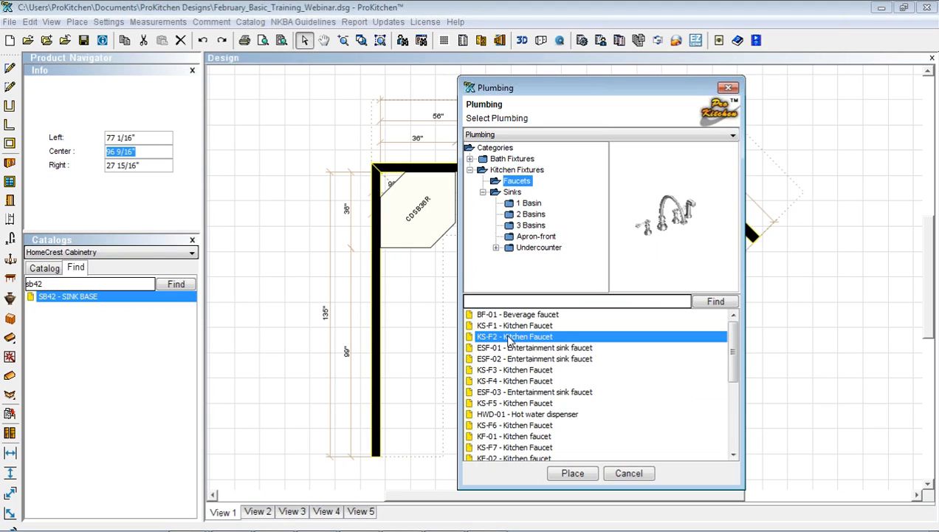
pyautogui.click(572, 472)
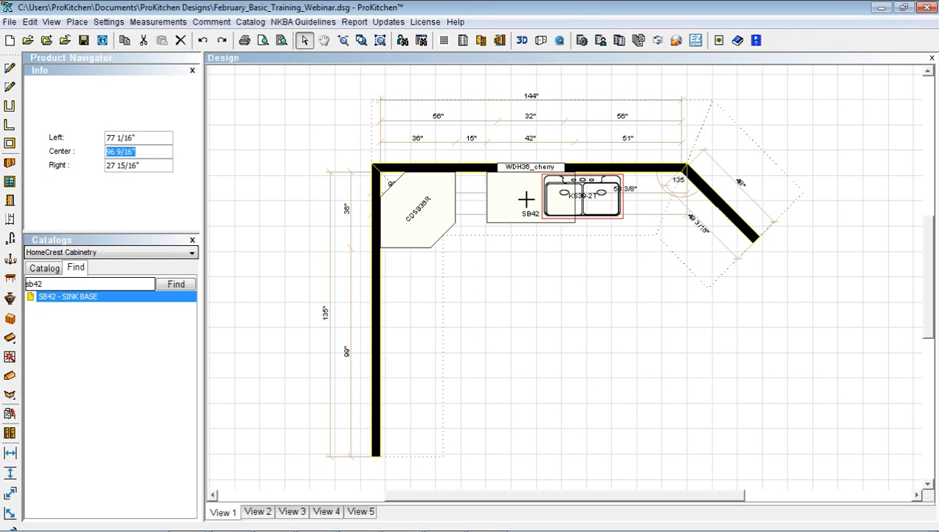
pyautogui.click(528, 189)
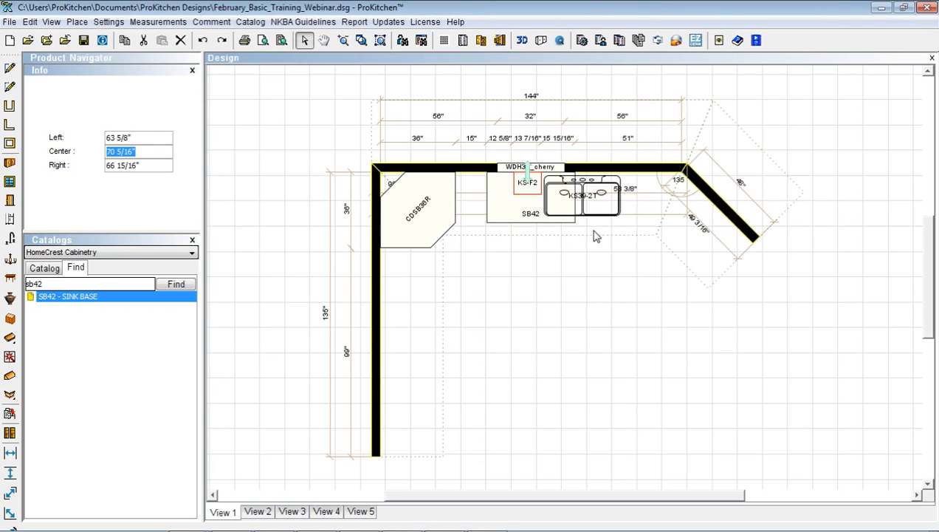
# Center the KS39-2T sink on the SB42 sink base
pyautogui.rightClick(584, 209)
pyautogui.moveTo(624, 230)
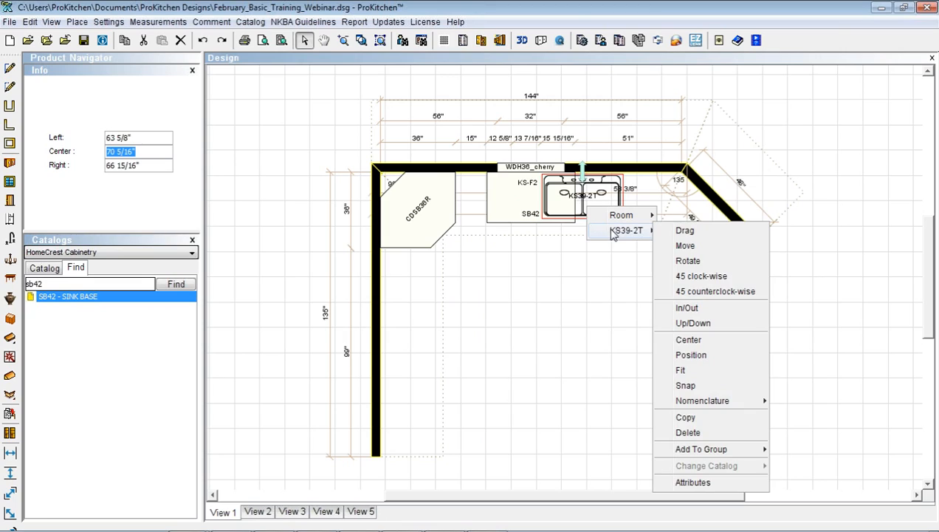
pyautogui.click(680, 338)
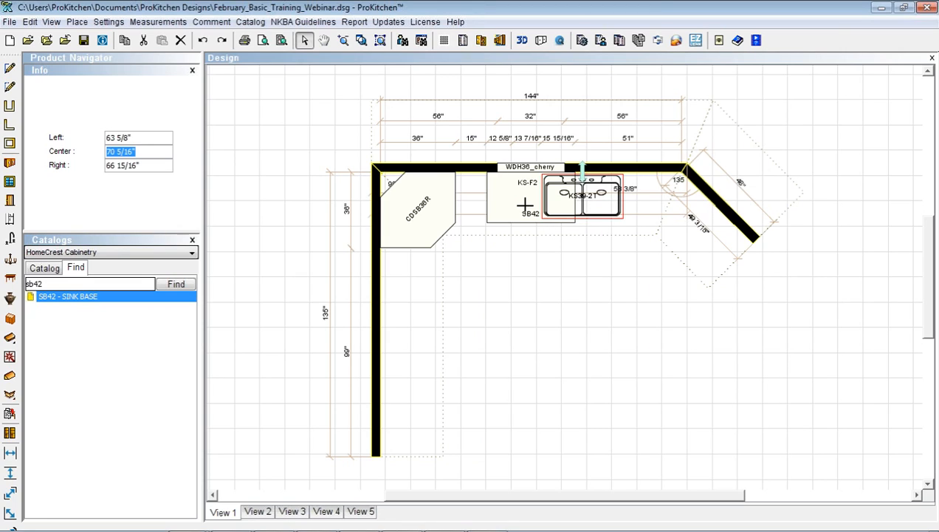
pyautogui.click(510, 205)
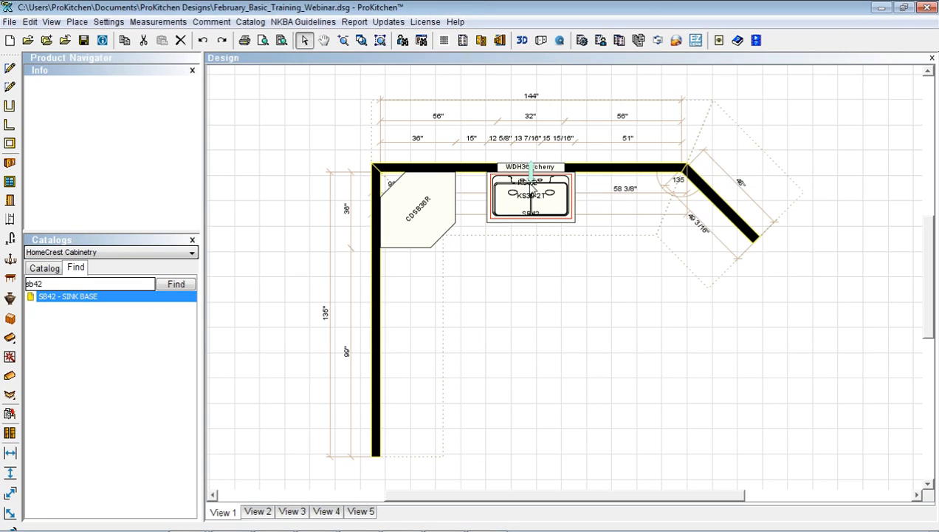
# Center the KS-F2 faucet on the sink, then select the sink base, sink and faucet together
pyautogui.rightClick(529, 185)
pyautogui.moveTo(561, 238)
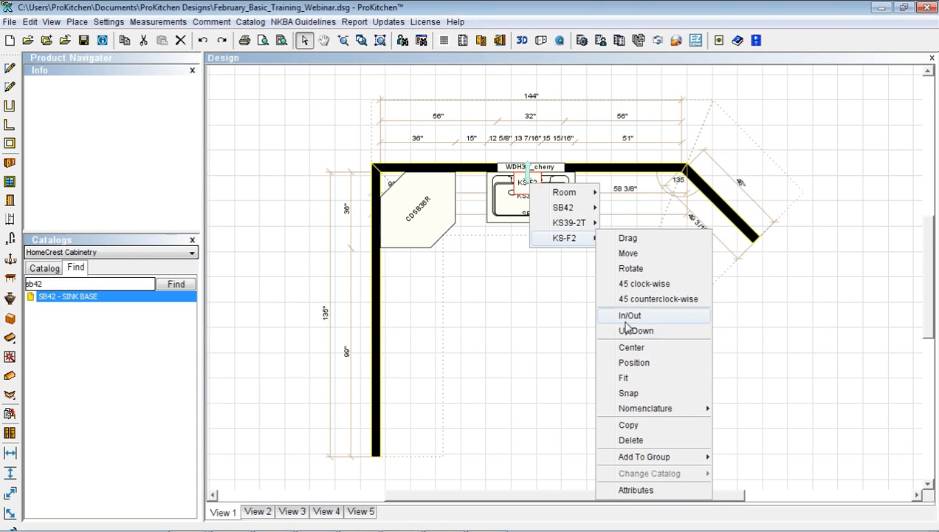
pyautogui.click(624, 347)
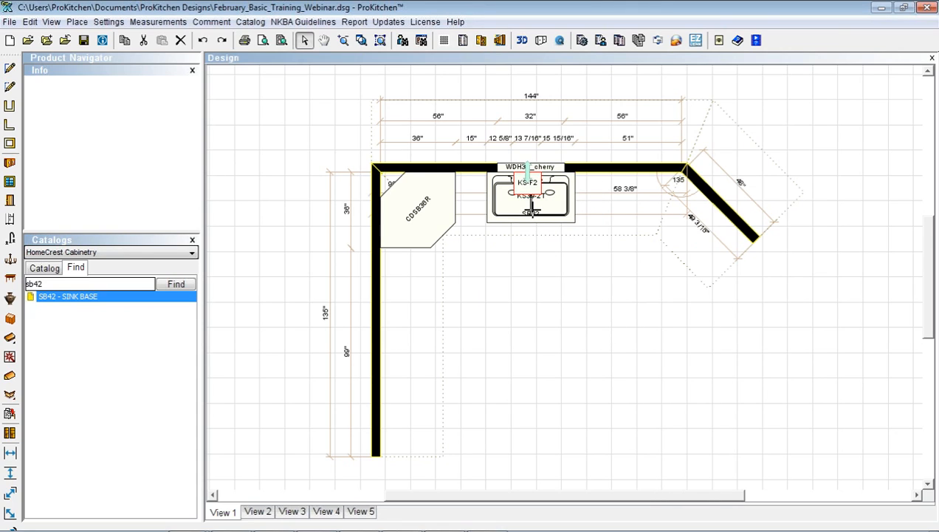
pyautogui.click(531, 210)
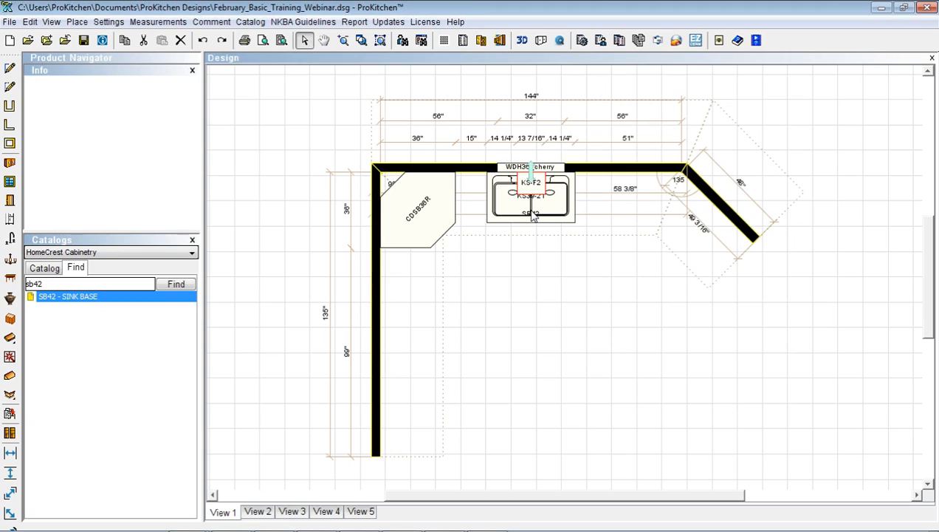
pyautogui.click(532, 313)
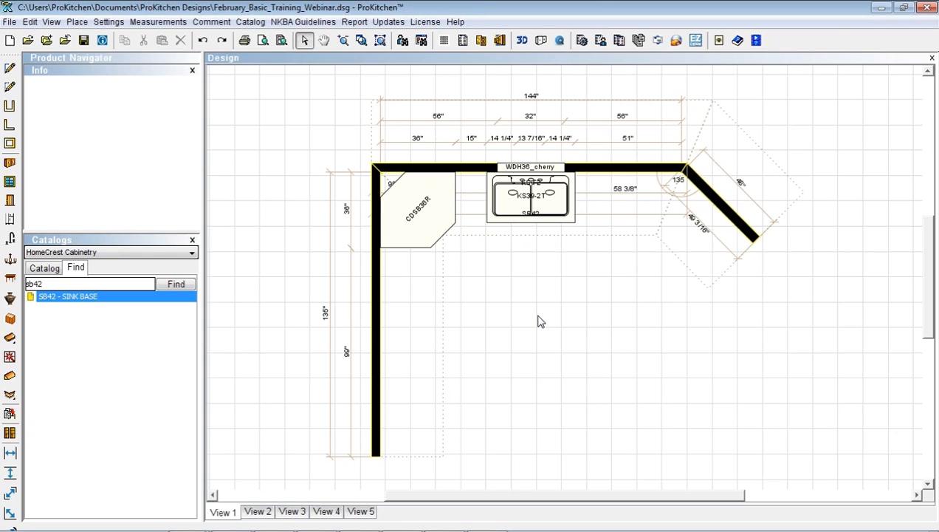
pyautogui.moveTo(535, 313); pyautogui.dragTo(532, 189)
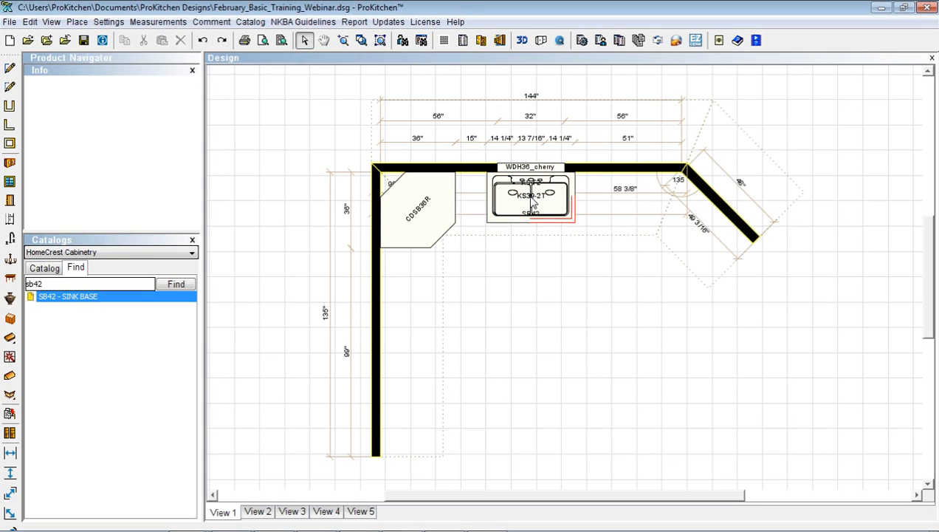
pyautogui.rightClick(530, 198)
pyautogui.moveTo(560, 269)
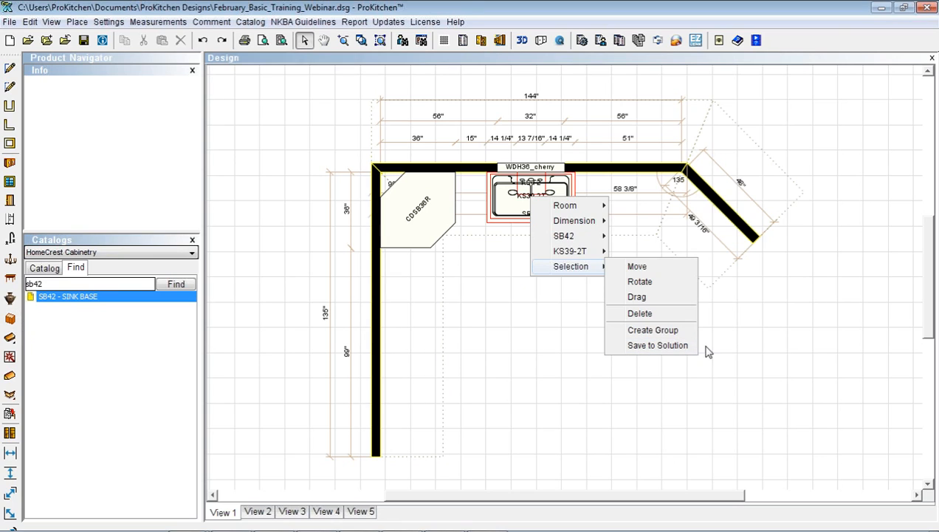
pyautogui.click(654, 346)
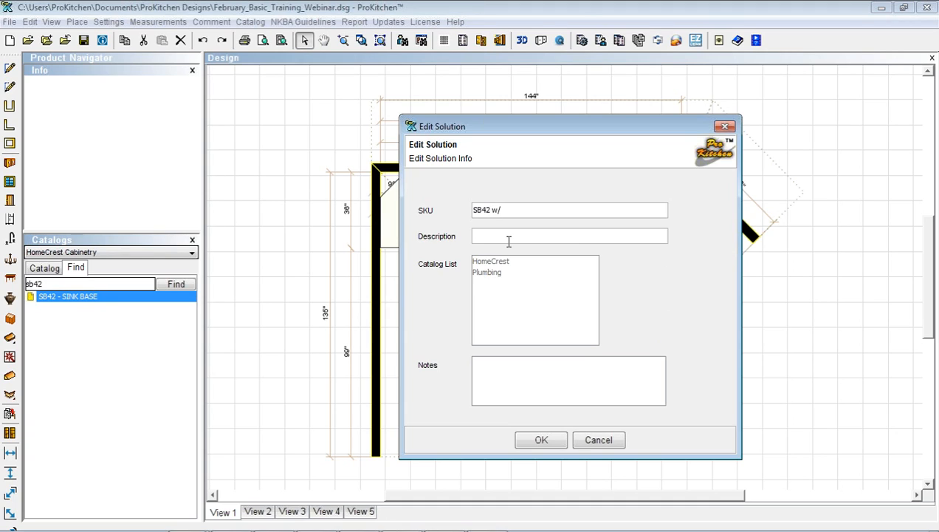
pyautogui.write('mbing')
pyautogui.click(595, 438)
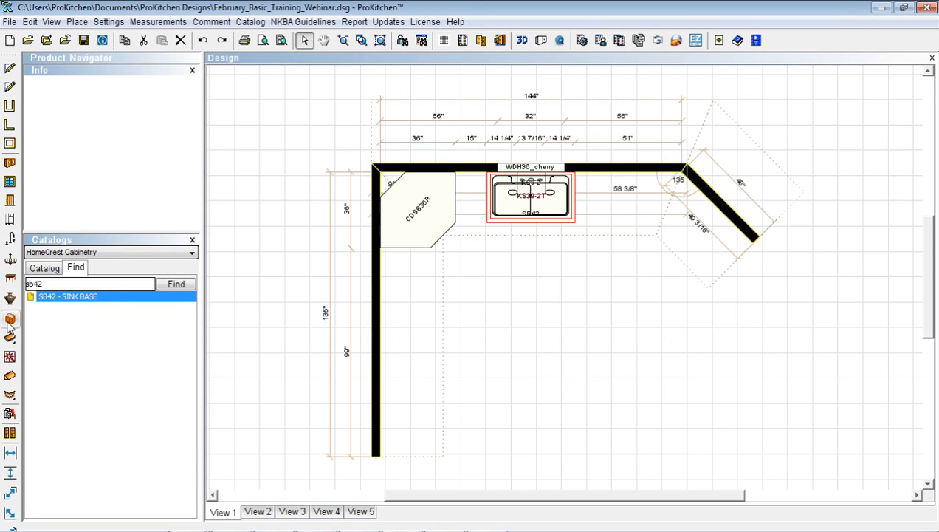
# Drop the Stainless Appliances solution from the Categories list onto the middle of the kitchen floor
pyautogui.click(10, 320)
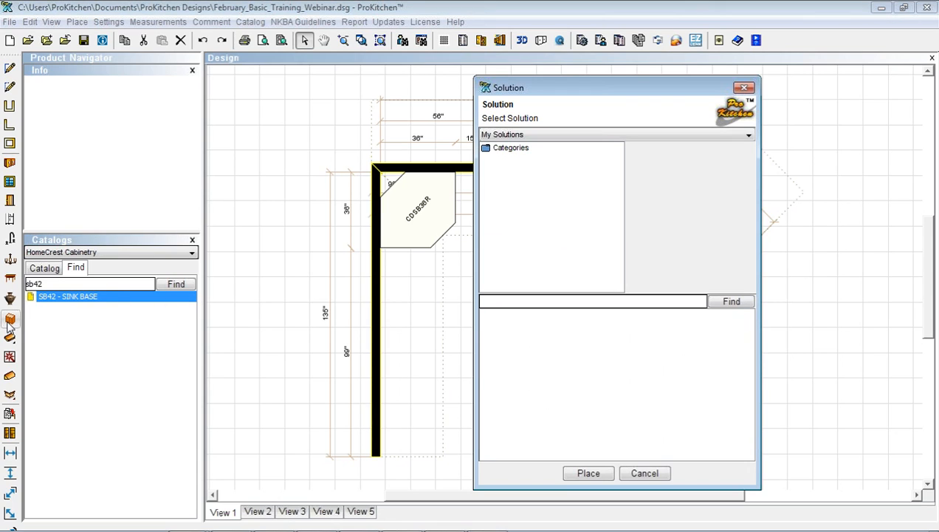
pyautogui.click(489, 148)
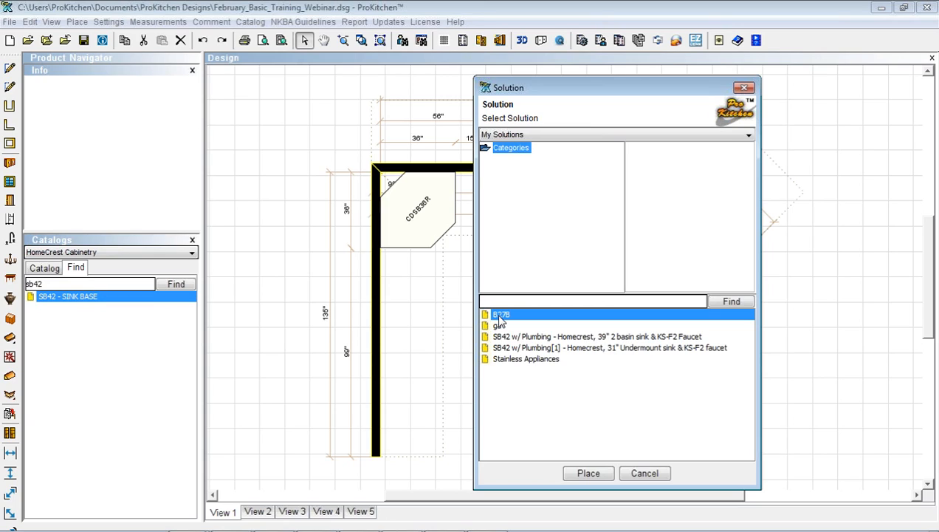
pyautogui.click(502, 150)
pyautogui.click(502, 361)
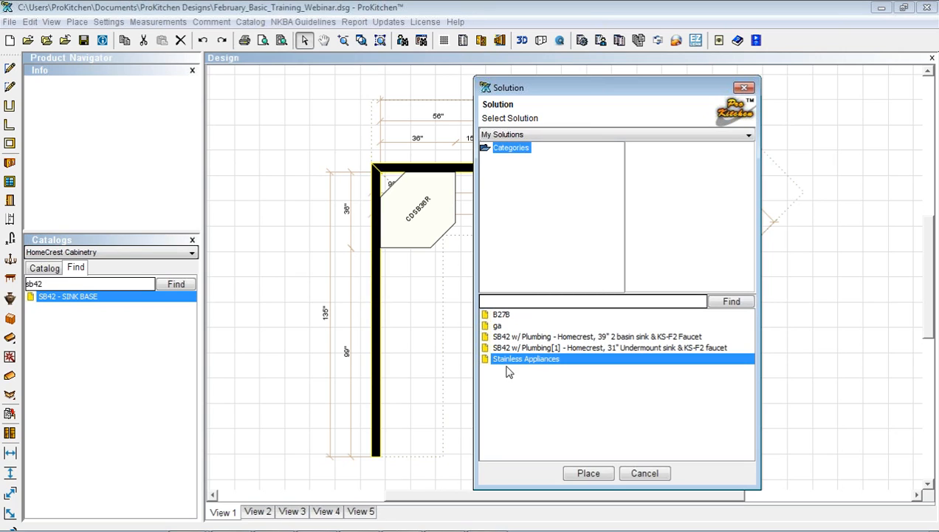
pyautogui.click(596, 476)
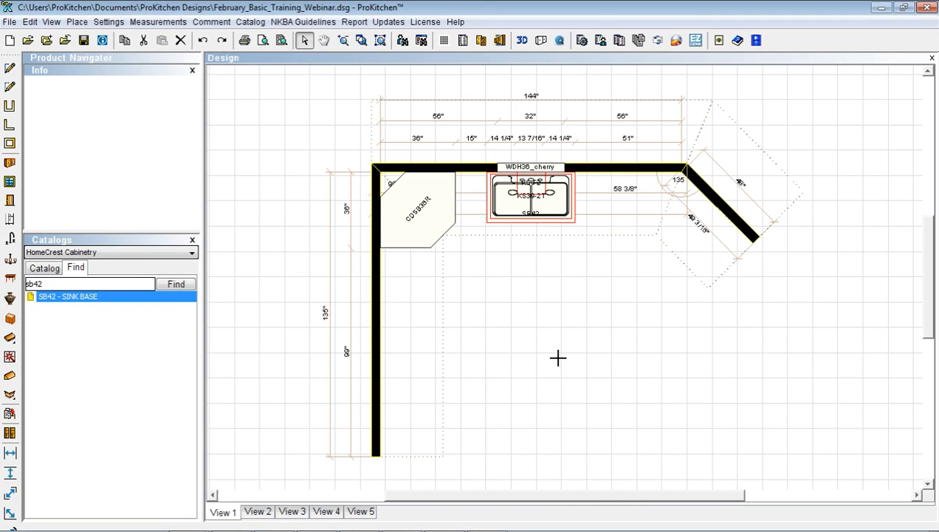
pyautogui.click(516, 364)
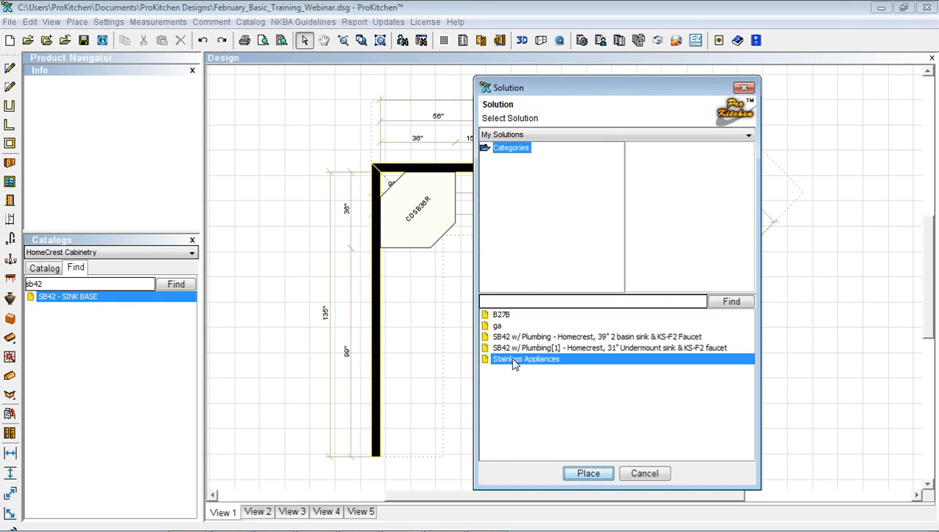
pyautogui.click(648, 473)
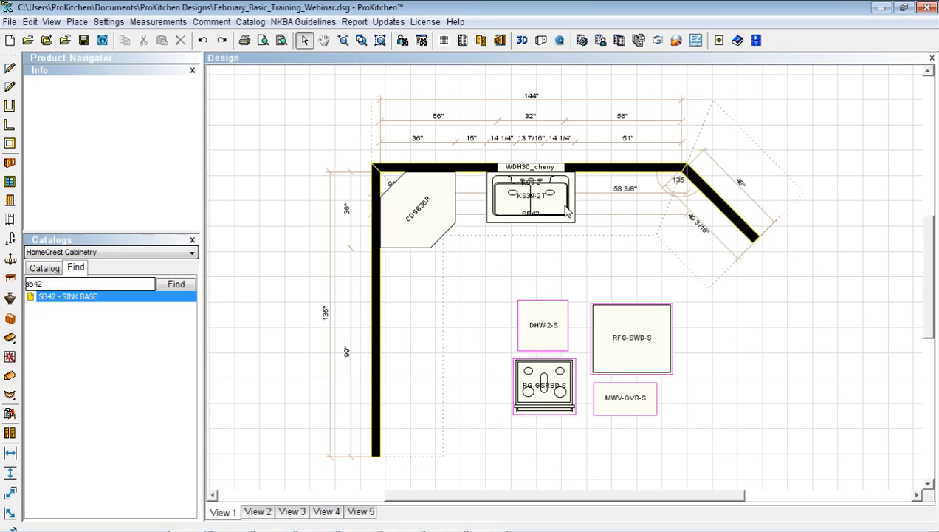
# Ungroup the appliances, moving DHW-2-S beside the SB42 sink base and the range onto the left wall
pyautogui.click(544, 319)
pyautogui.moveTo(544, 319)
pyautogui.mouseDown()
pyautogui.moveTo(581, 266)
pyautogui.moveTo(541, 332)
pyautogui.mouseUp()
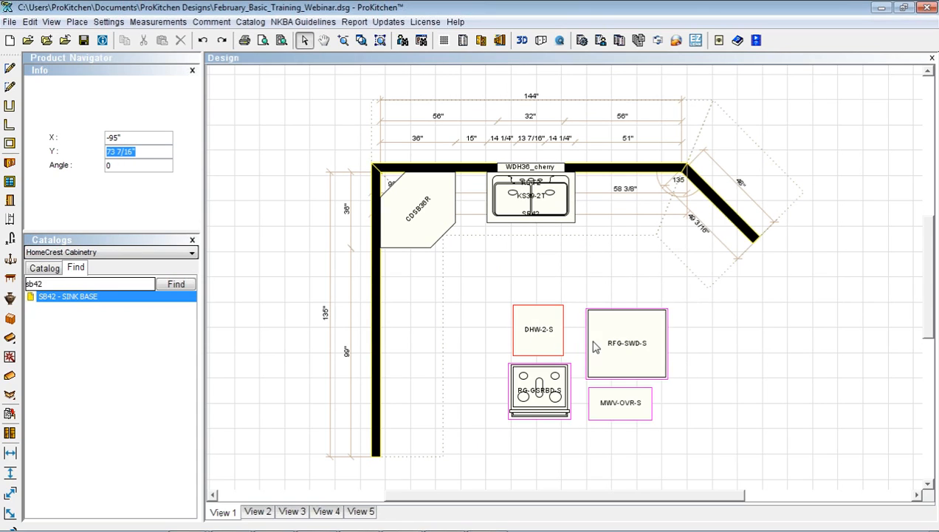
pyautogui.rightClick(627, 347)
pyautogui.moveTo(697, 383)
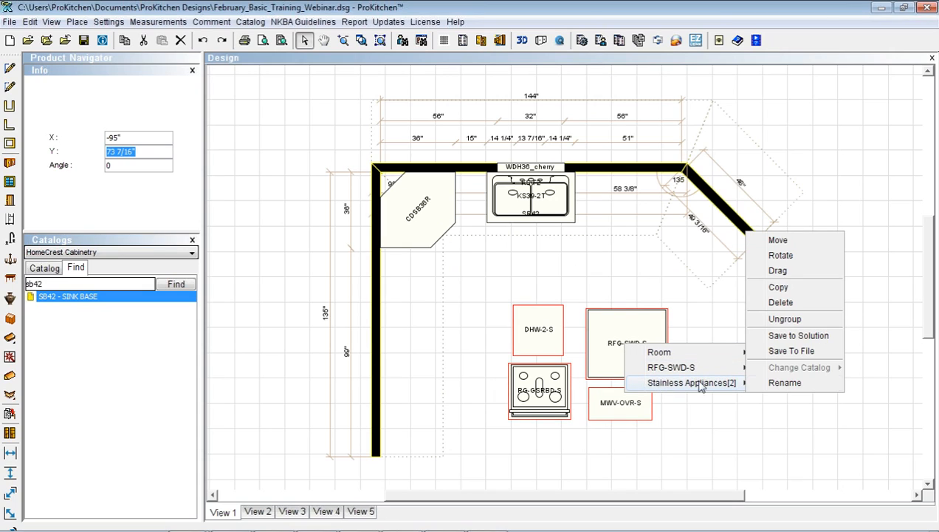
pyautogui.click(801, 322)
pyautogui.moveTo(544, 330); pyautogui.dragTo(566, 220)
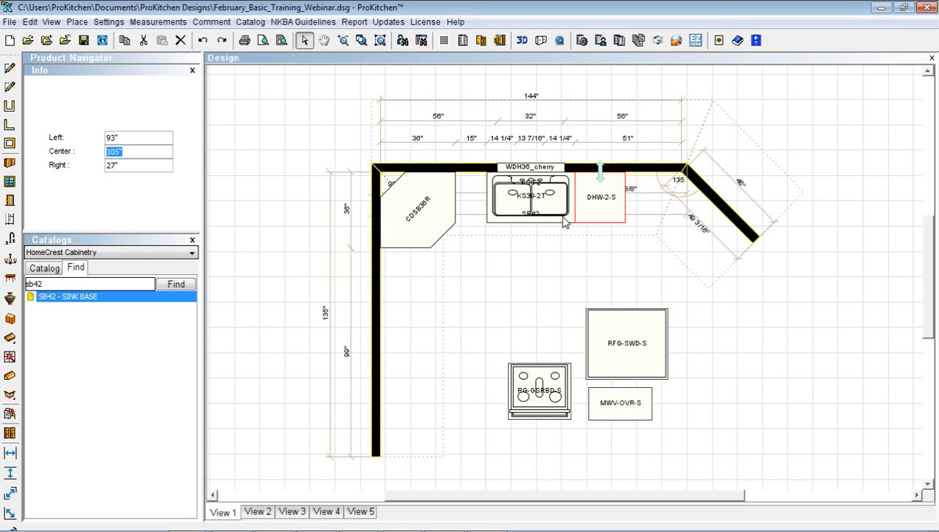
pyautogui.moveTo(554, 397); pyautogui.dragTo(414, 309)
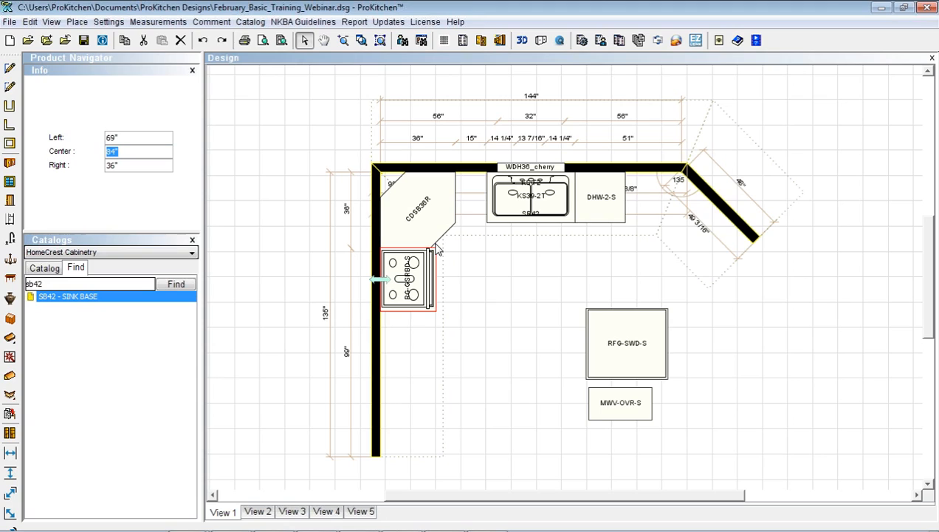
# Position the range 3" from the corner cabinet, then pick up the MWV-OVR-S microwave
pyautogui.rightClick(409, 271)
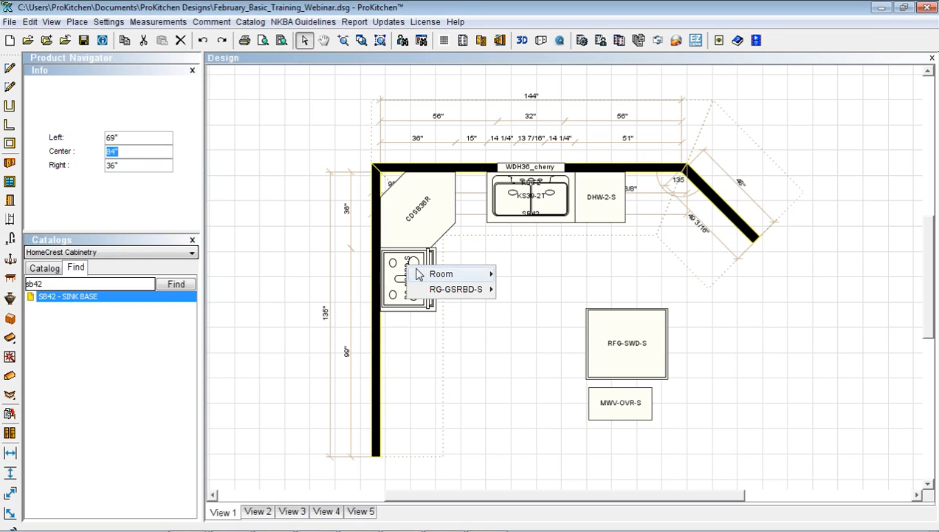
pyautogui.moveTo(434, 291)
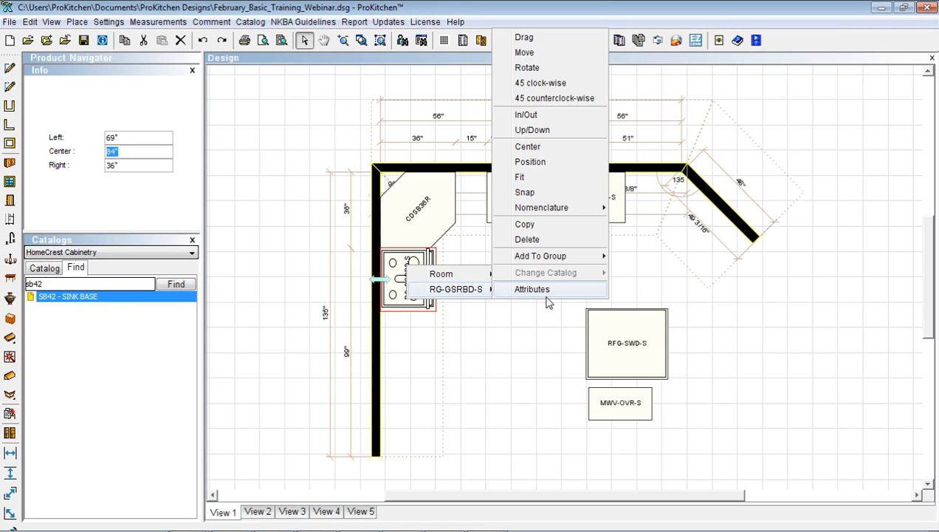
pyautogui.click(526, 167)
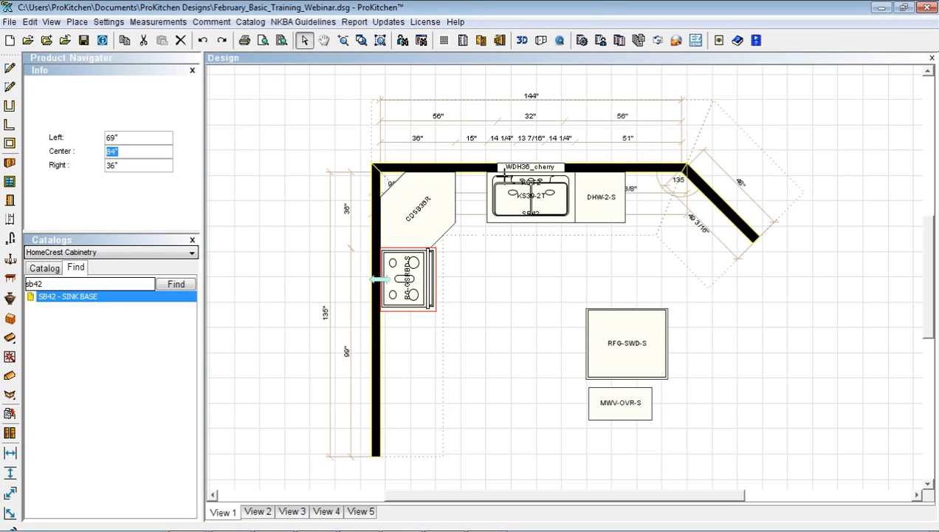
pyautogui.click(410, 216)
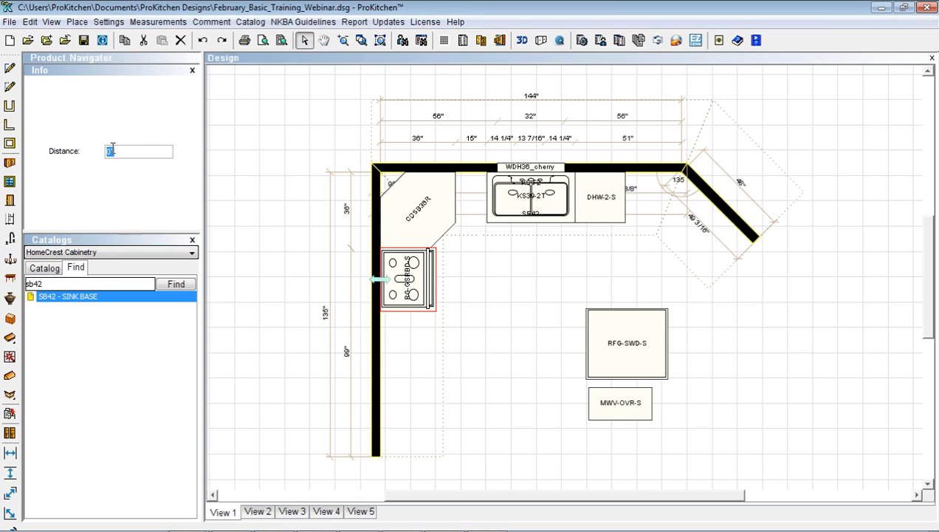
pyautogui.write('3')
pyautogui.press('Return')
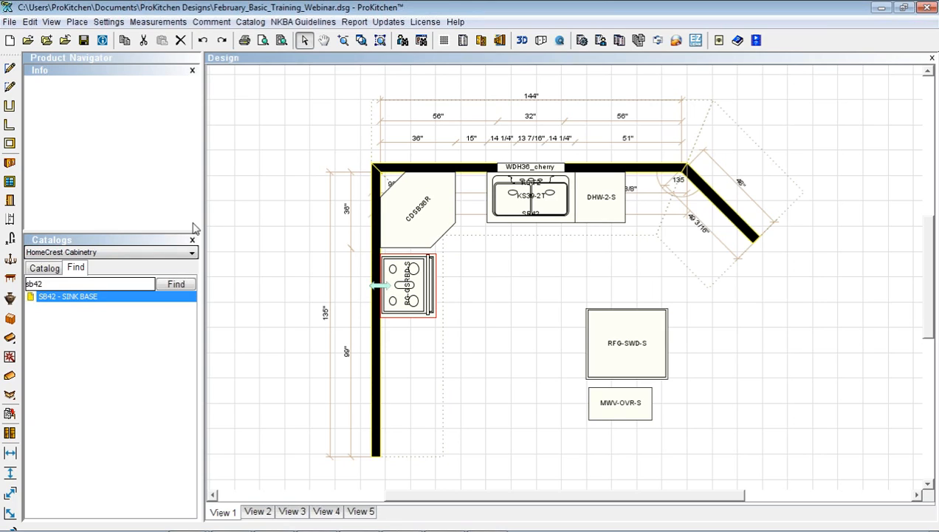
pyautogui.click(610, 405)
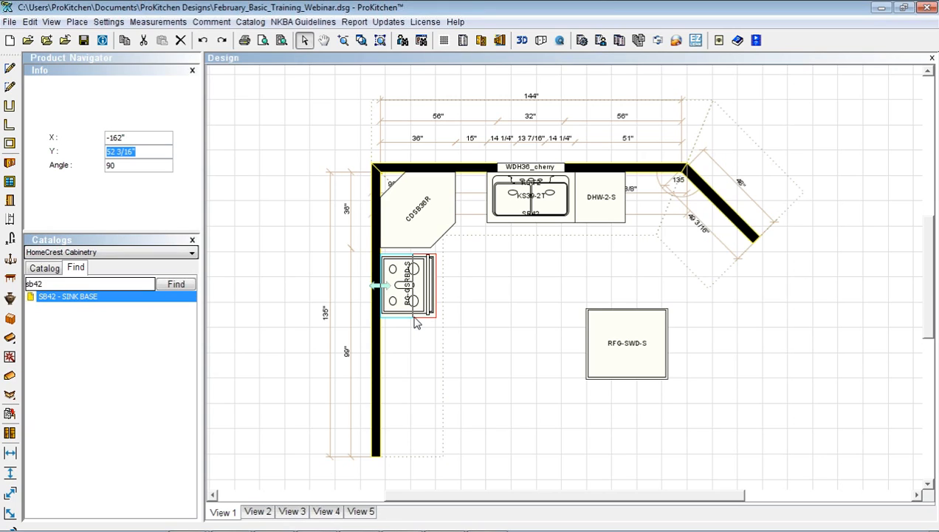
# Drop the MWV-OVR-S microwave above the range and center it on the range
pyautogui.click(415, 323)
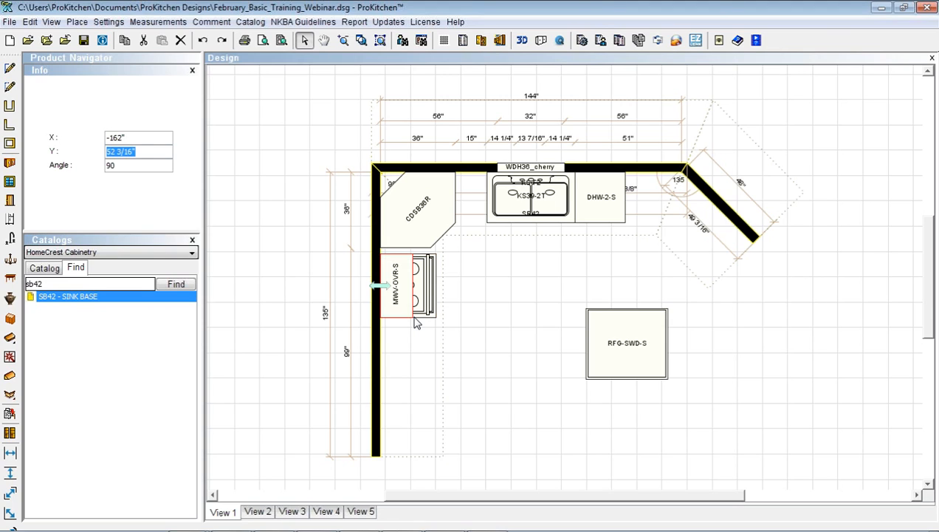
pyautogui.rightClick(405, 313)
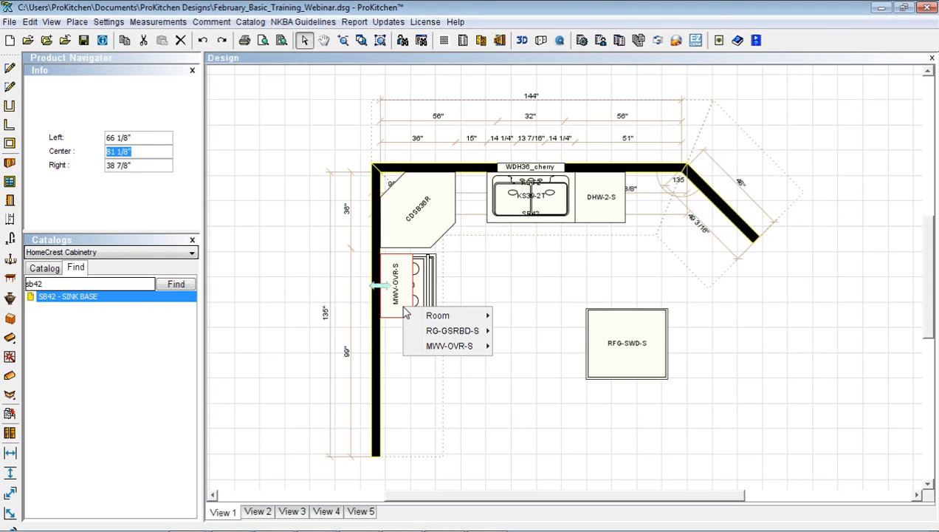
pyautogui.moveTo(443, 352)
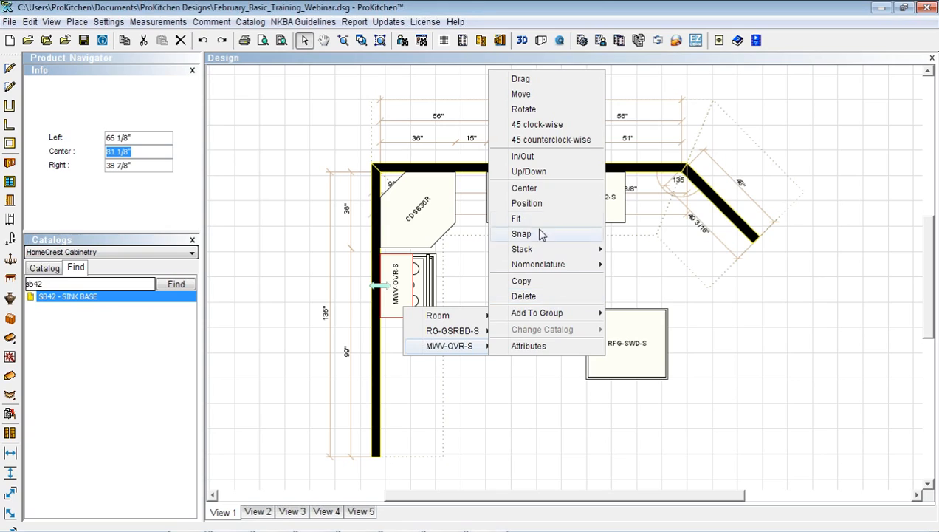
pyautogui.click(521, 187)
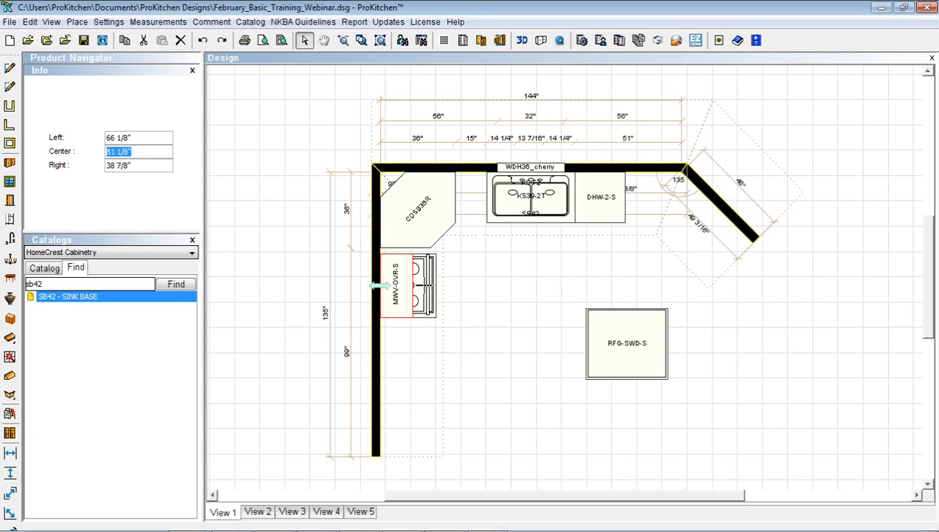
pyautogui.click(423, 285)
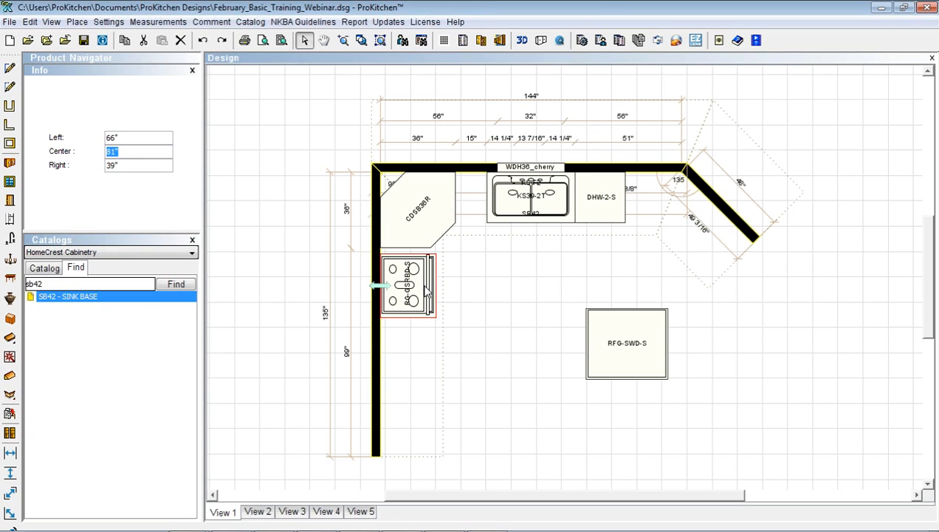
# Move the RFG-SWD-S refrigerator onto the left wall with a 6" Left distance
pyautogui.moveTo(629, 326); pyautogui.dragTo(399, 372)
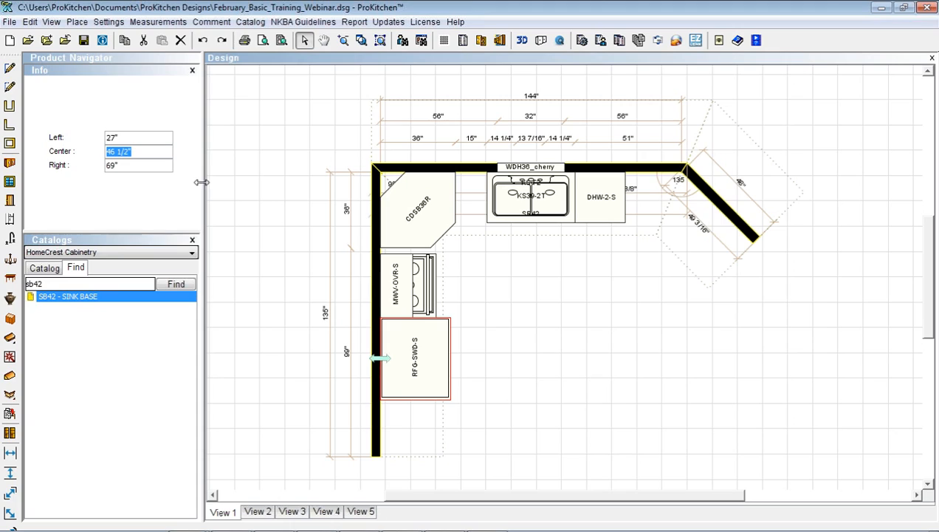
pyautogui.moveTo(144, 136); pyautogui.dragTo(101, 136)
pyautogui.write('6')
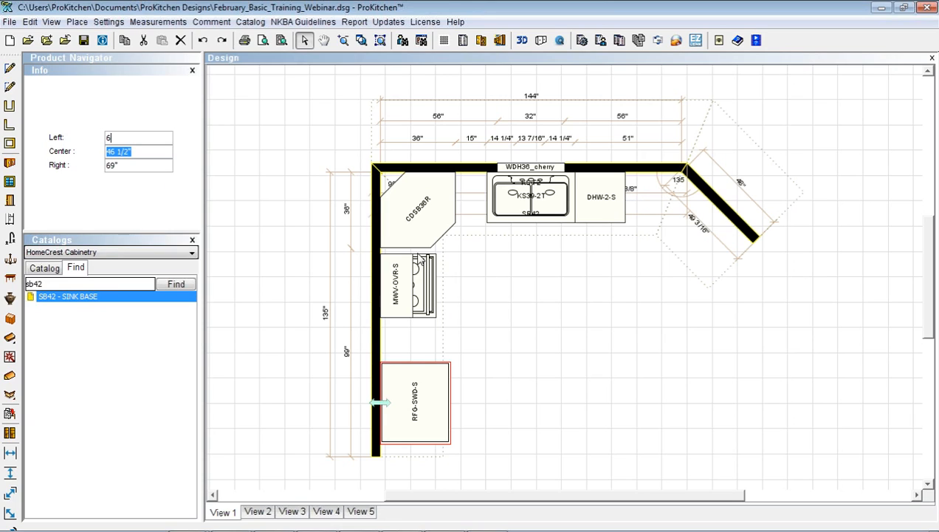
pyautogui.rightClick(576, 289)
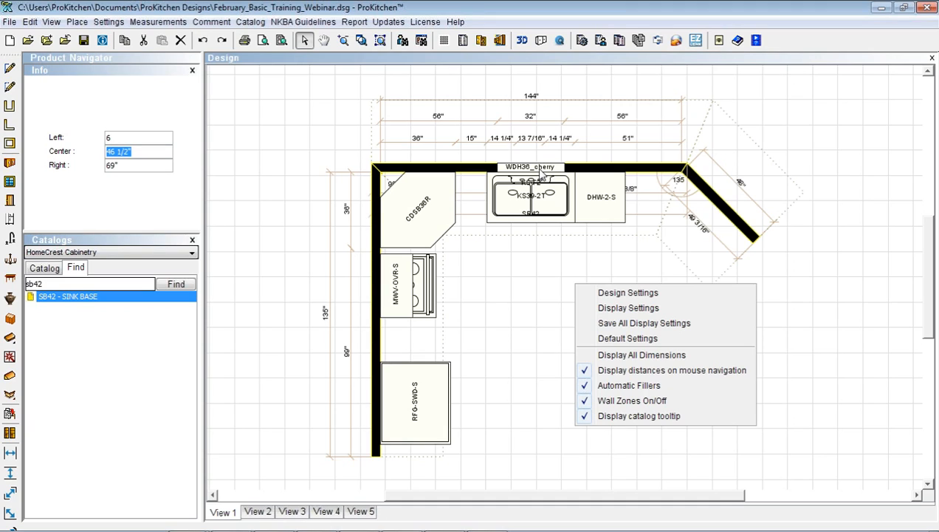
pyautogui.click(487, 343)
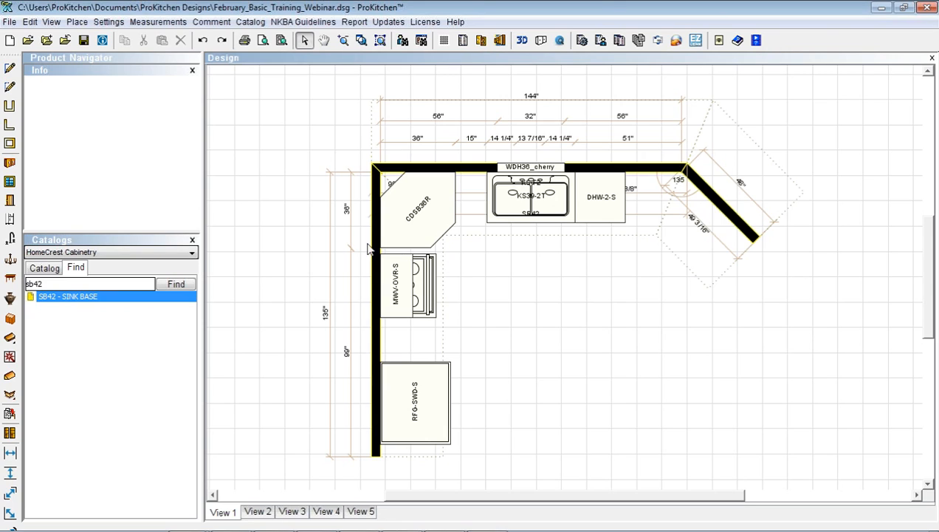
# Find the F336 filler under Fillers > Base Fillers and drop it near the microwave cabinet
pyautogui.click(46, 269)
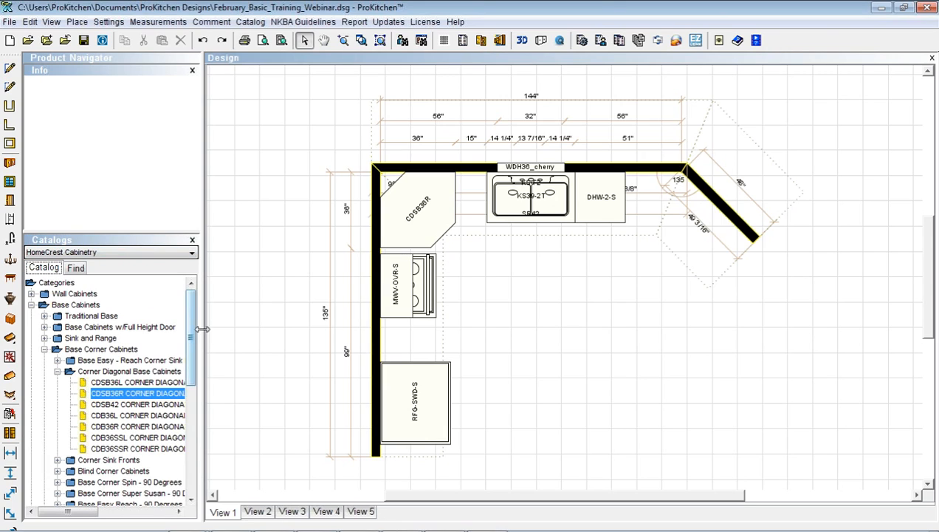
pyautogui.moveTo(191, 334); pyautogui.dragTo(190, 402)
pyautogui.click(44, 333)
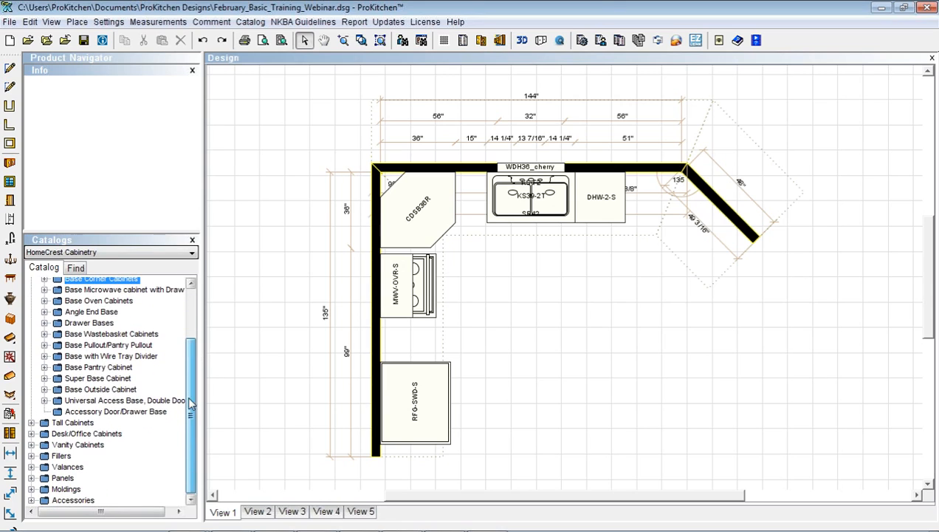
pyautogui.click(32, 455)
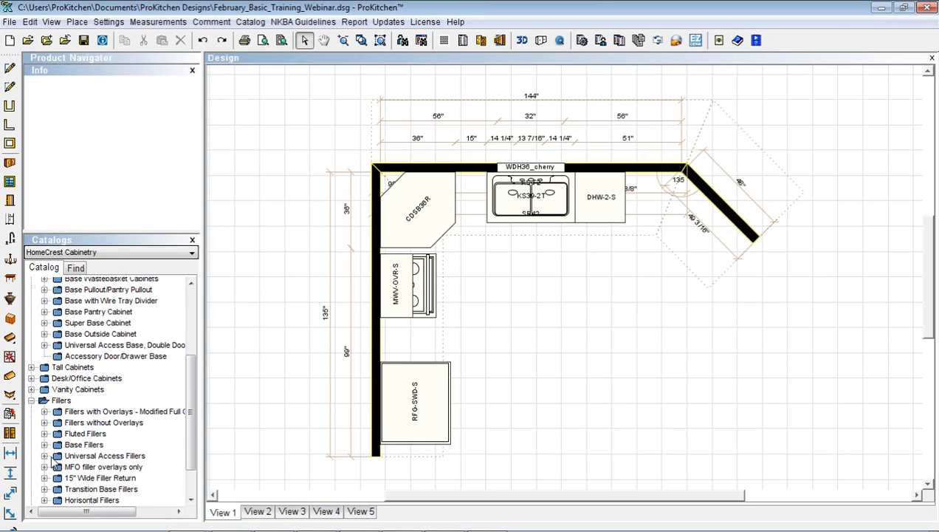
pyautogui.click(44, 444)
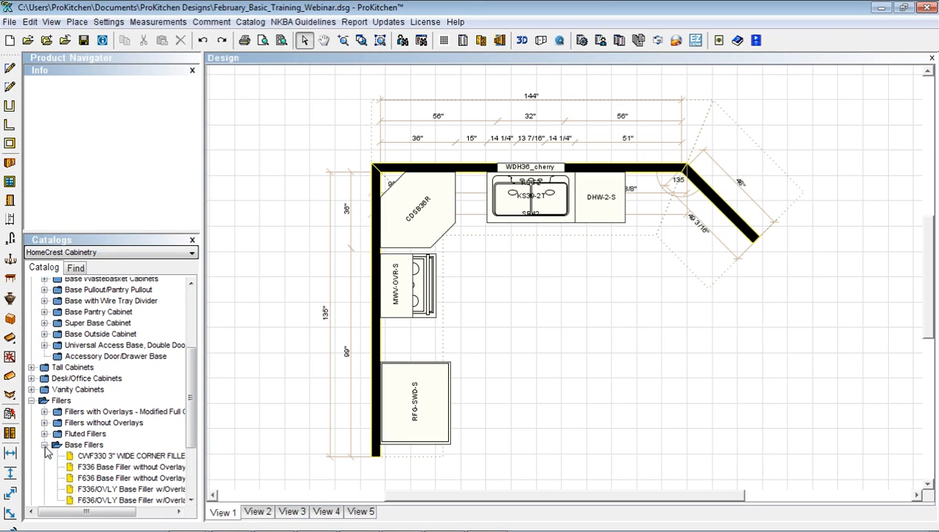
pyautogui.click(98, 467)
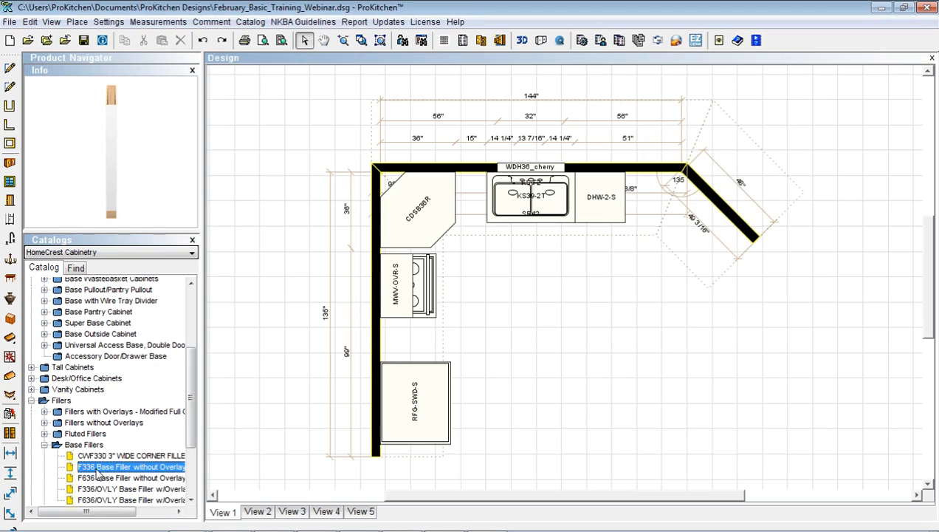
pyautogui.moveTo(97, 469); pyautogui.dragTo(423, 255)
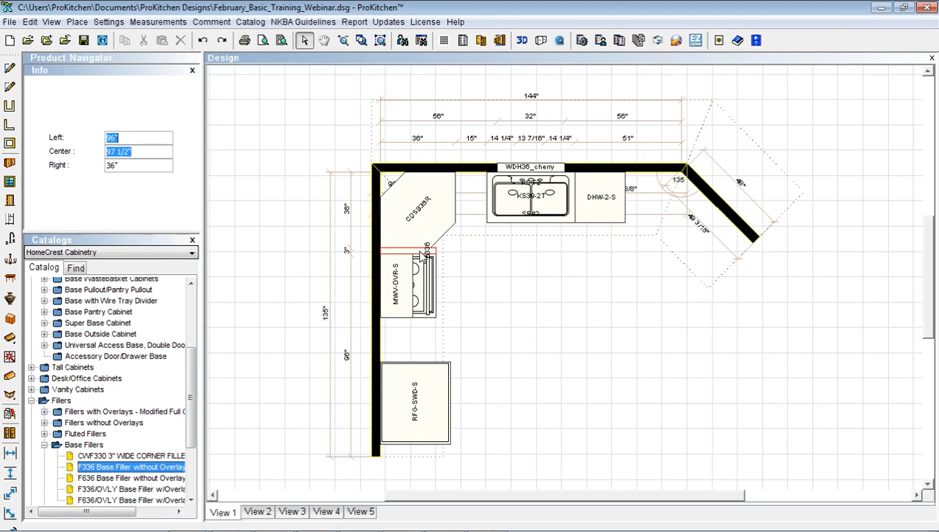
pyautogui.click(491, 258)
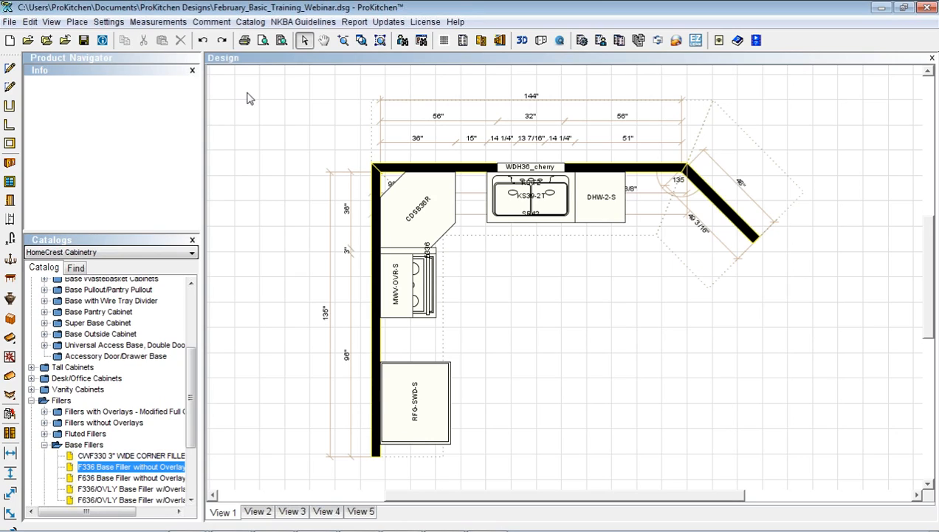
# Undo the misplaced filler and drop F336 again between the CDSB36R corner cabinet and the range
pyautogui.click(203, 40)
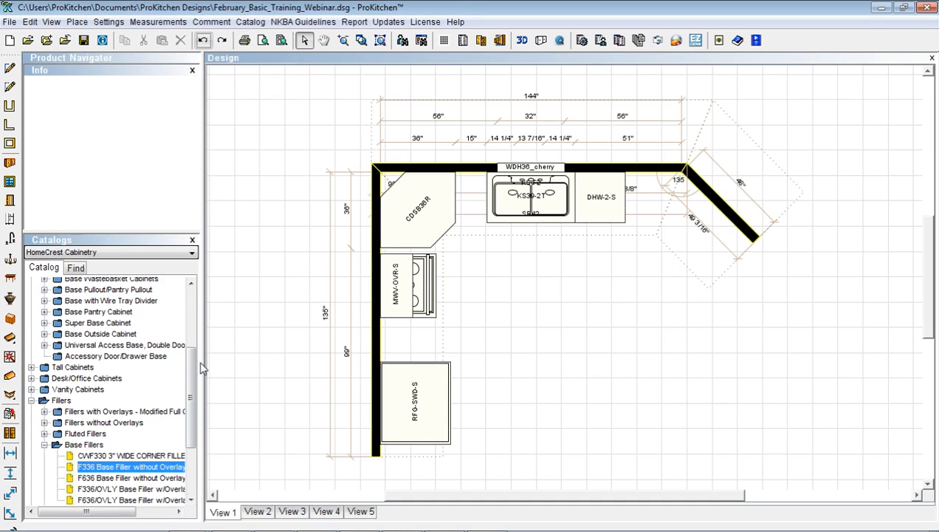
pyautogui.moveTo(122, 467); pyautogui.dragTo(412, 255)
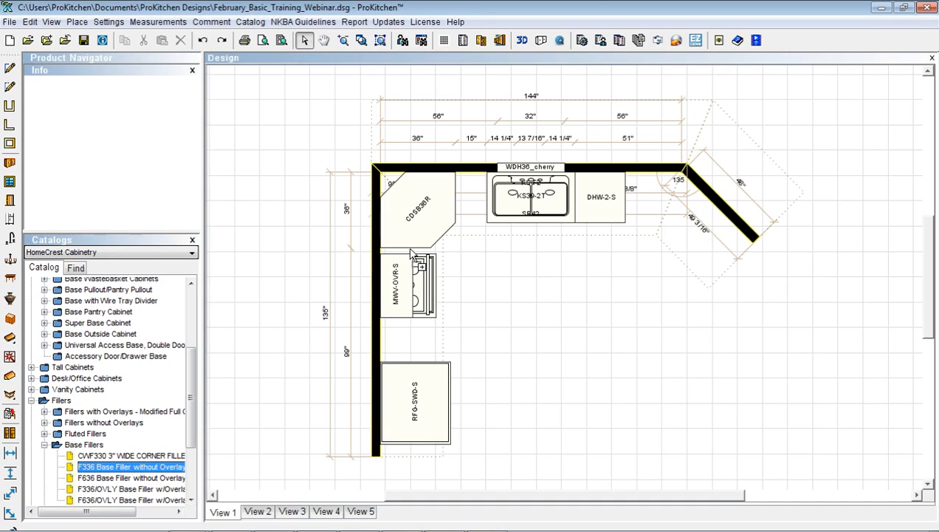
pyautogui.moveTo(411, 252); pyautogui.dragTo(245, 94)
pyautogui.moveTo(239, 49); pyautogui.dragTo(303, 41)
pyautogui.moveTo(88, 466); pyautogui.dragTo(403, 251)
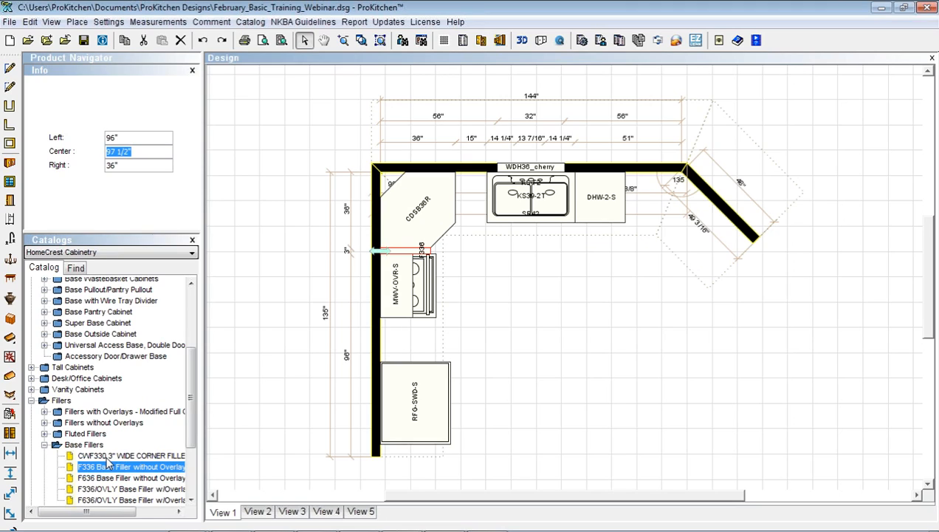
# Search b21r and place the B21R base cabinet between the range and refrigerator
pyautogui.click(405, 388)
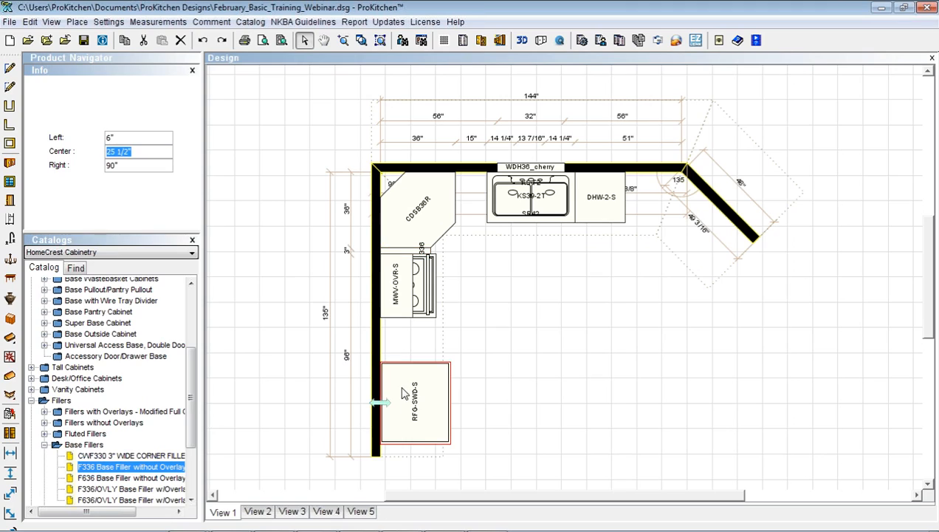
pyautogui.click(76, 268)
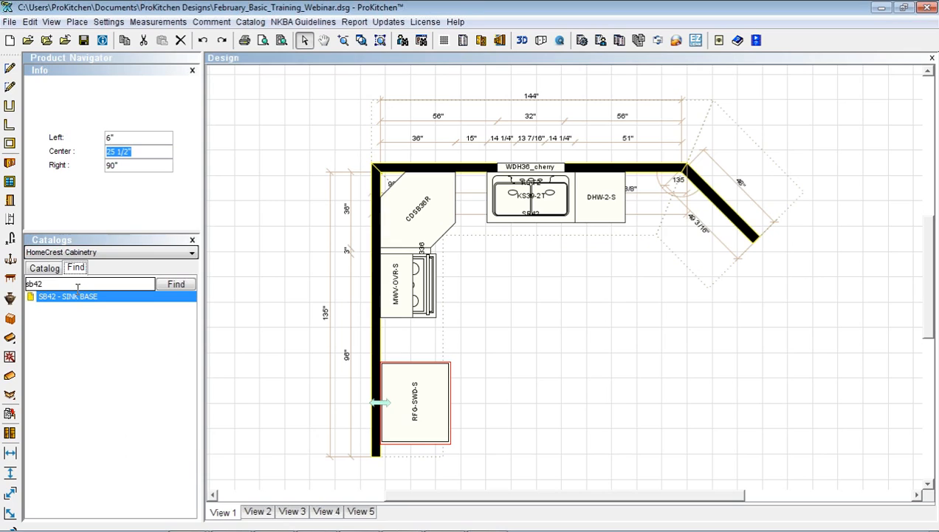
pyautogui.moveTo(76, 284); pyautogui.dragTo(12, 286)
pyautogui.write('b21r')
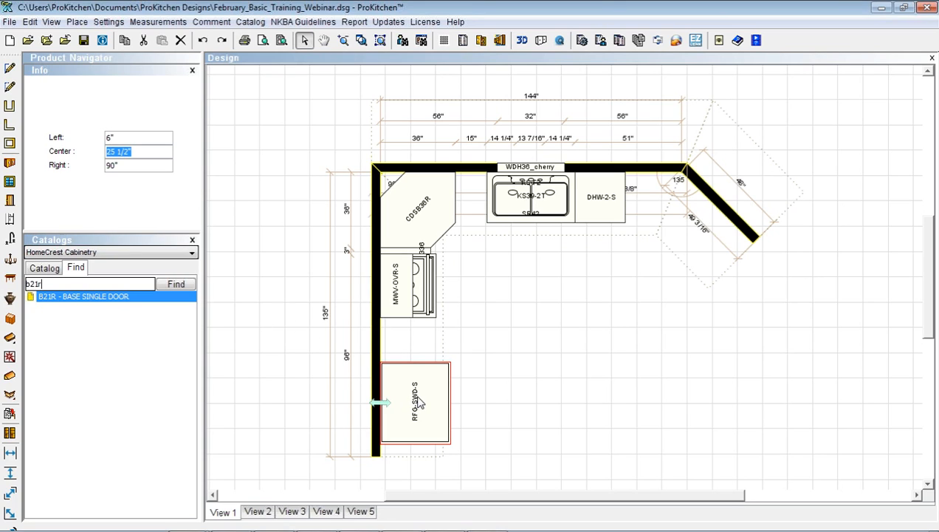
pyautogui.click(31, 296)
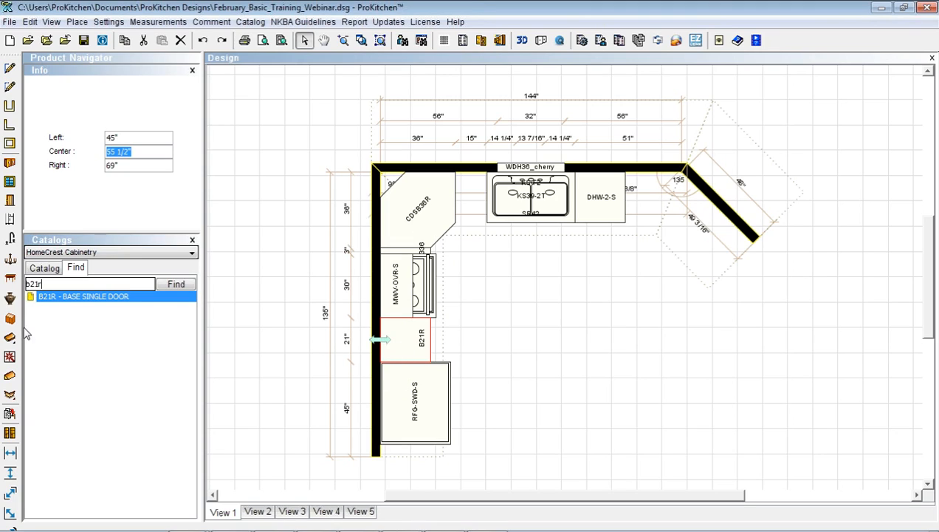
# Search b15r and place the B15R base cabinet between CDSB36R and the SB42 sink base
pyautogui.click(46, 296)
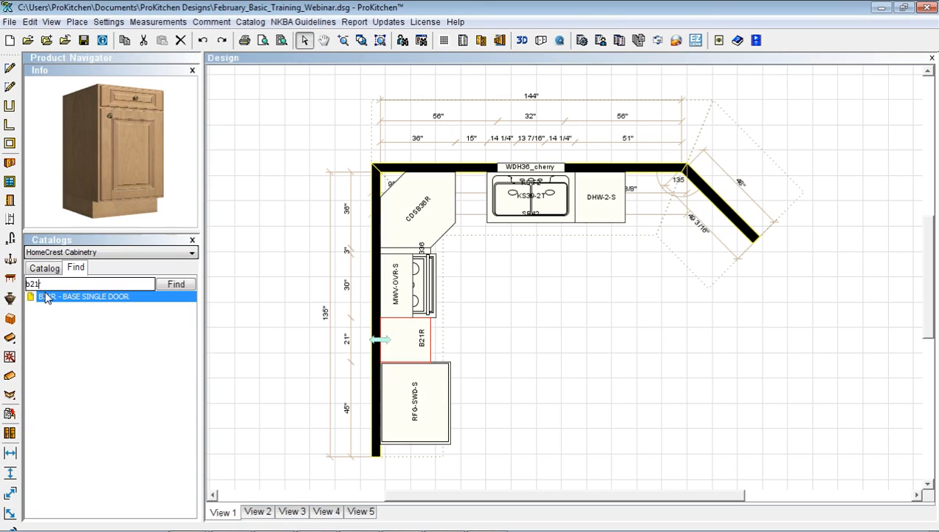
pyautogui.write('5')
pyautogui.moveTo(40, 284); pyautogui.dragTo(36, 285)
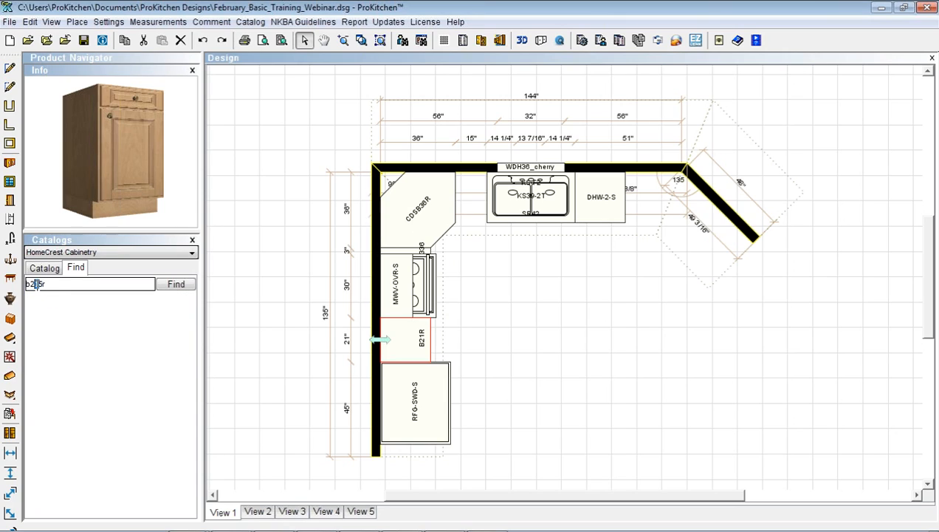
pyautogui.press('BackSpace')
pyautogui.press('Delete')
pyautogui.write('b')
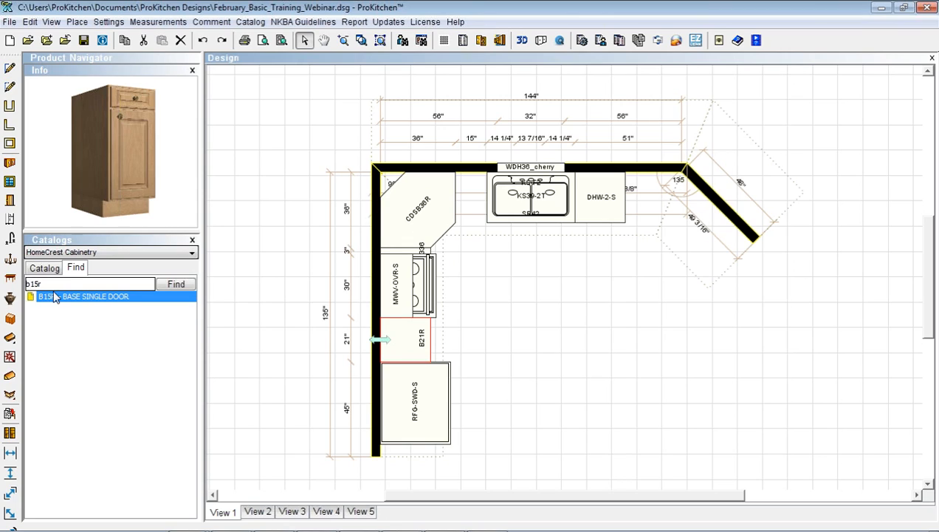
pyautogui.moveTo(56, 303); pyautogui.dragTo(467, 223)
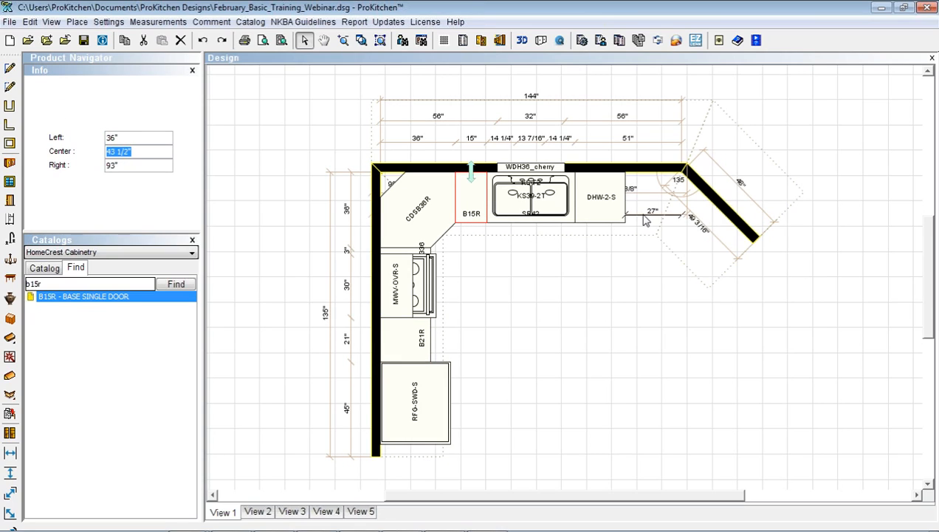
pyautogui.moveTo(644, 220)
pyautogui.mouseDown()
pyautogui.moveTo(646, 173)
pyautogui.moveTo(649, 226)
pyautogui.mouseUp()
# Add an EXR right extended stile modification with a 2" delta to the B15R cabinet
pyautogui.click(55, 300)
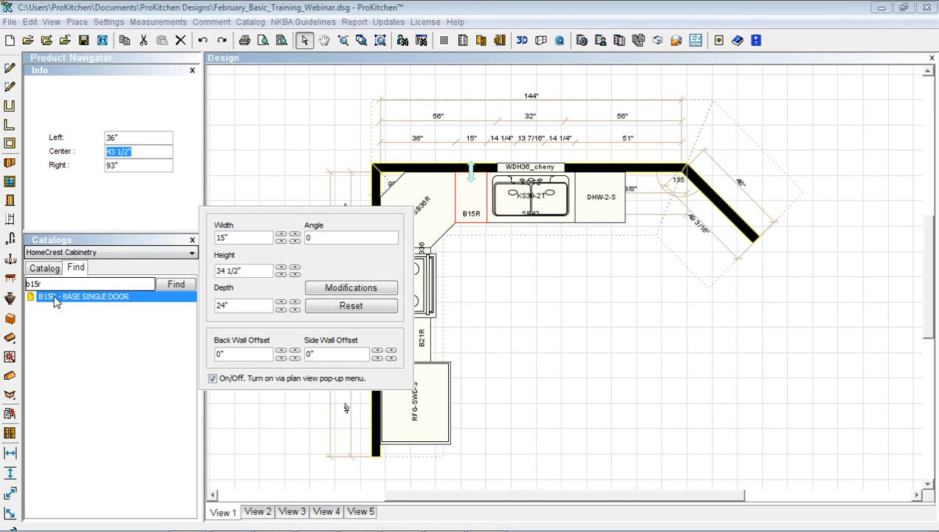
pyautogui.click(355, 289)
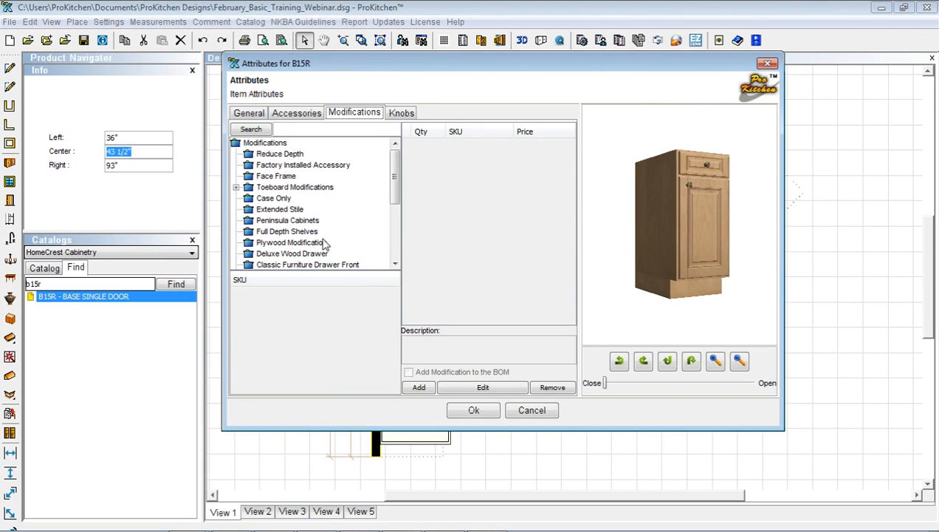
pyautogui.click(273, 210)
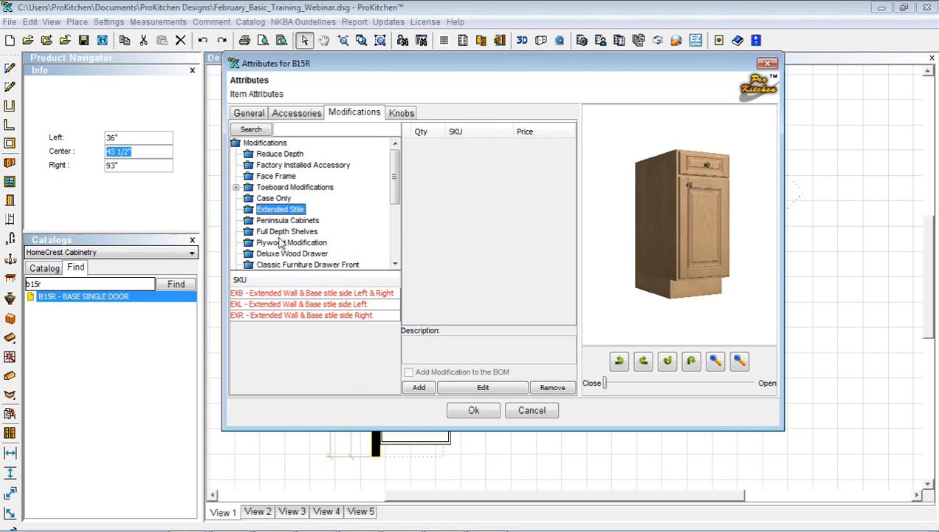
pyautogui.click(265, 315)
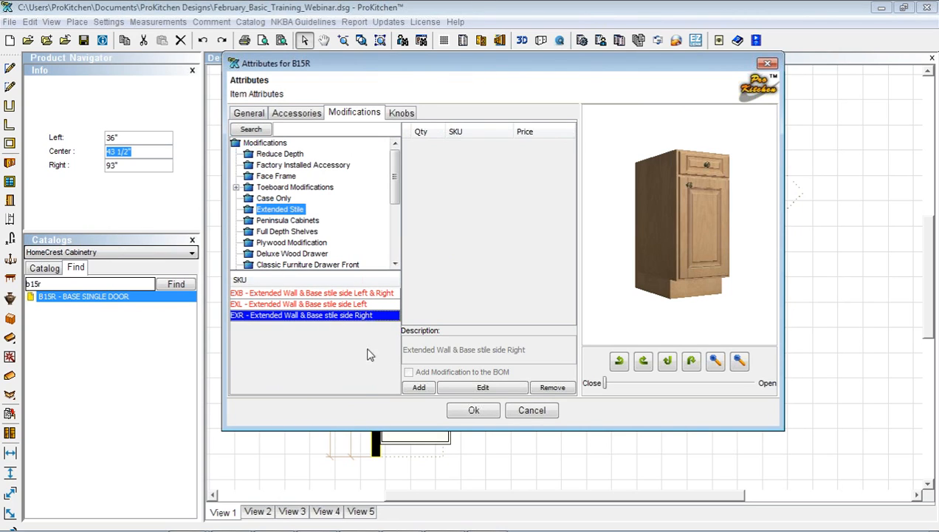
pyautogui.click(421, 390)
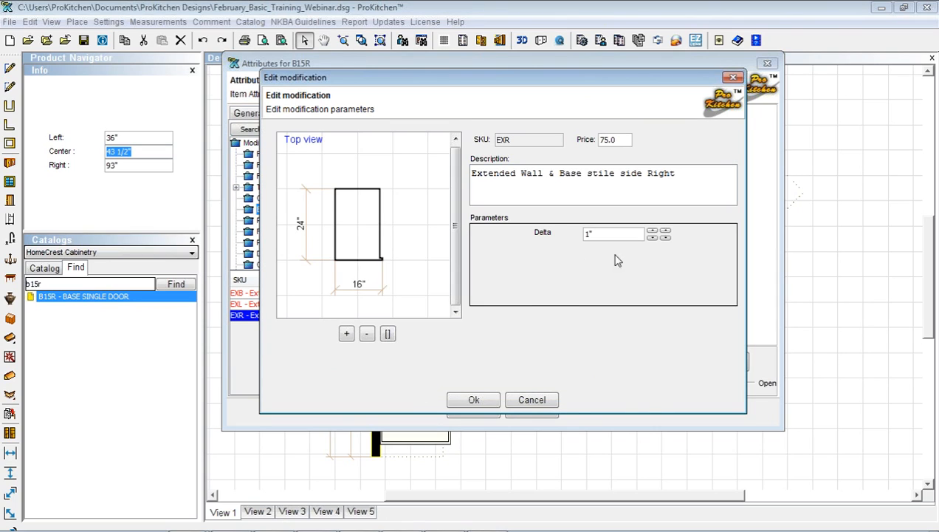
pyautogui.click(653, 232)
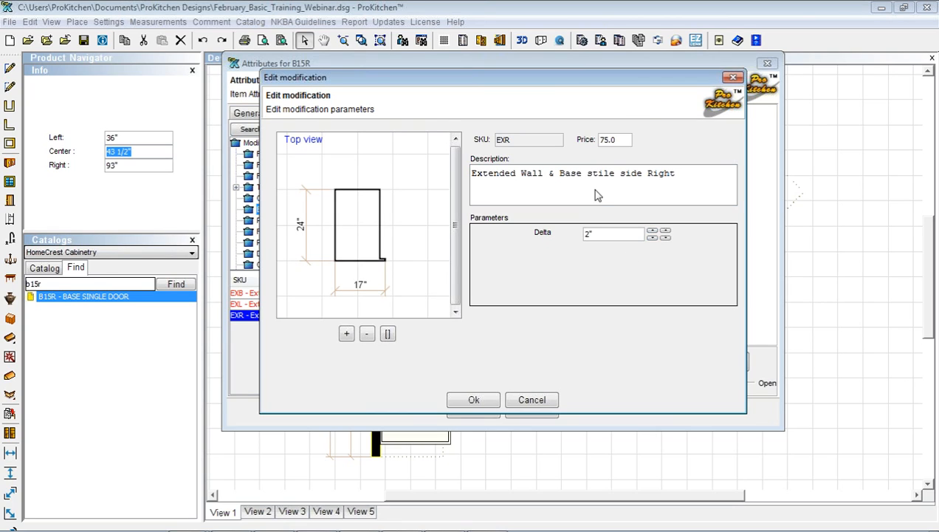
pyautogui.click(471, 400)
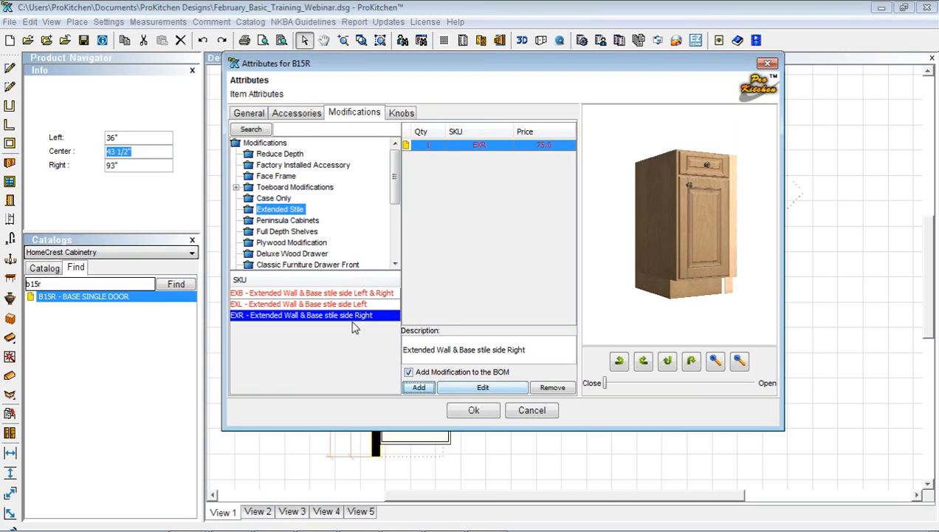
pyautogui.moveTo(354, 326)
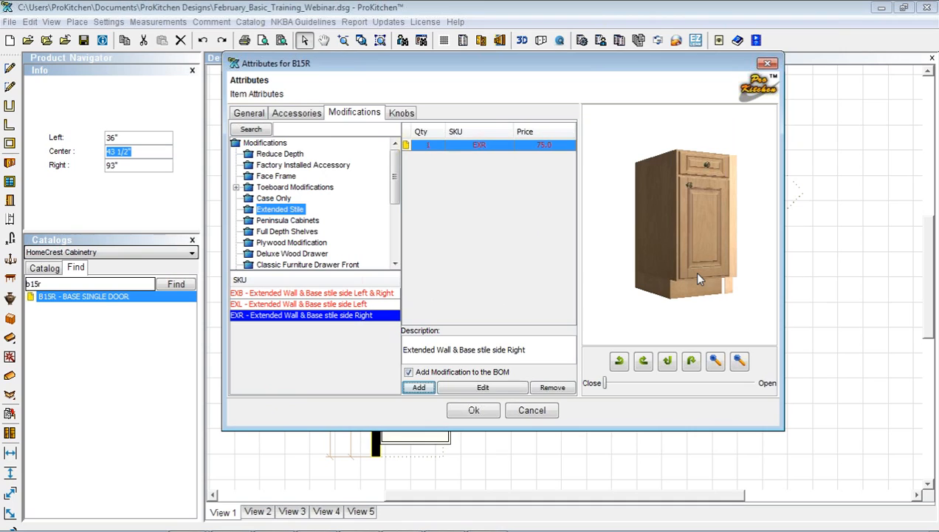
pyautogui.moveTo(396, 188); pyautogui.dragTo(397, 240)
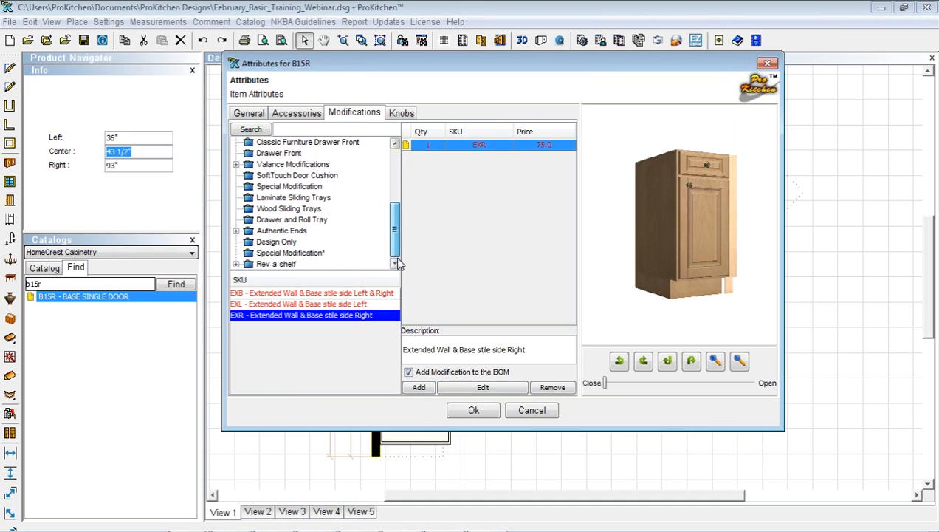
# Add the CT-1W-10 cutlery tray from Rev-a-shelf Polymer Drawer Accessories to the B15R drawer
pyautogui.click(236, 264)
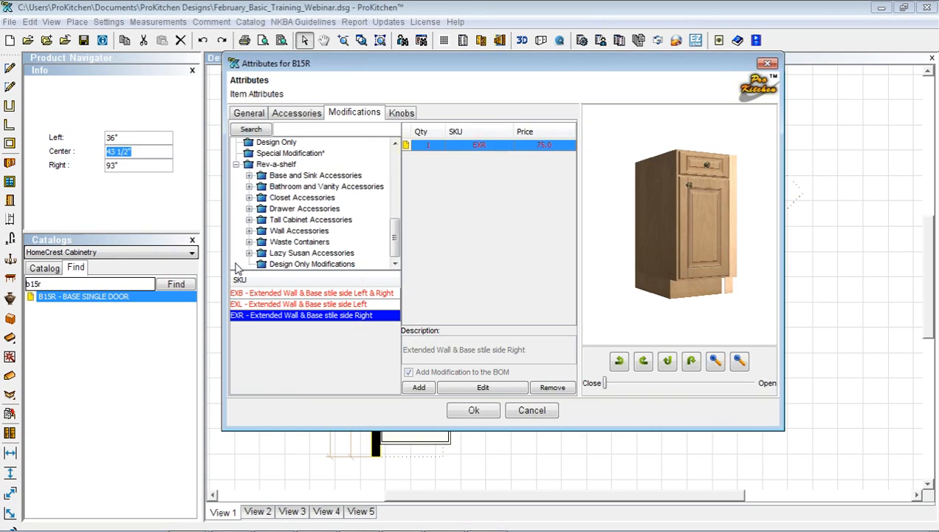
pyautogui.click(250, 209)
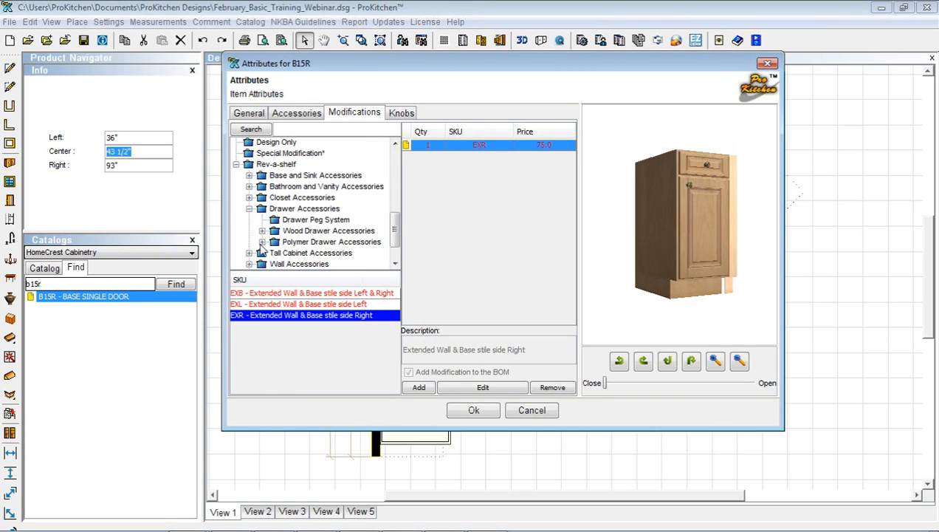
pyautogui.click(262, 242)
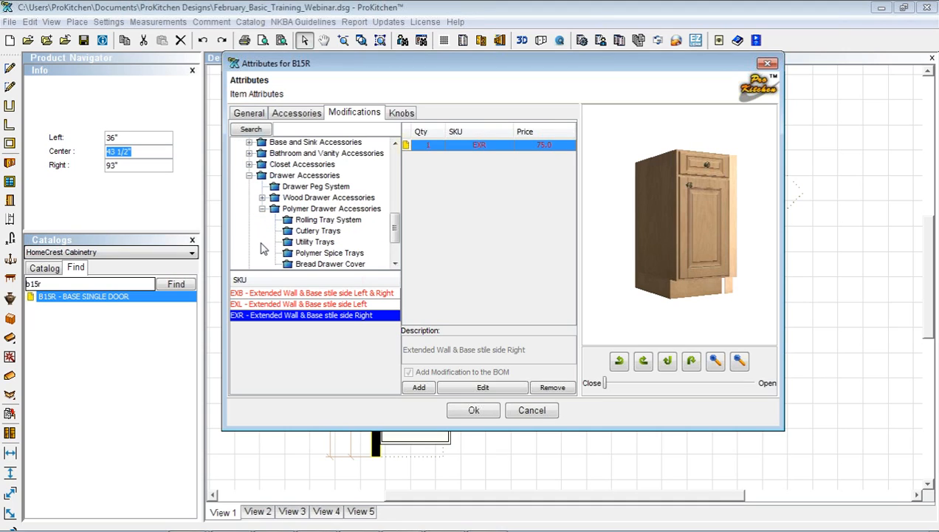
pyautogui.click(296, 233)
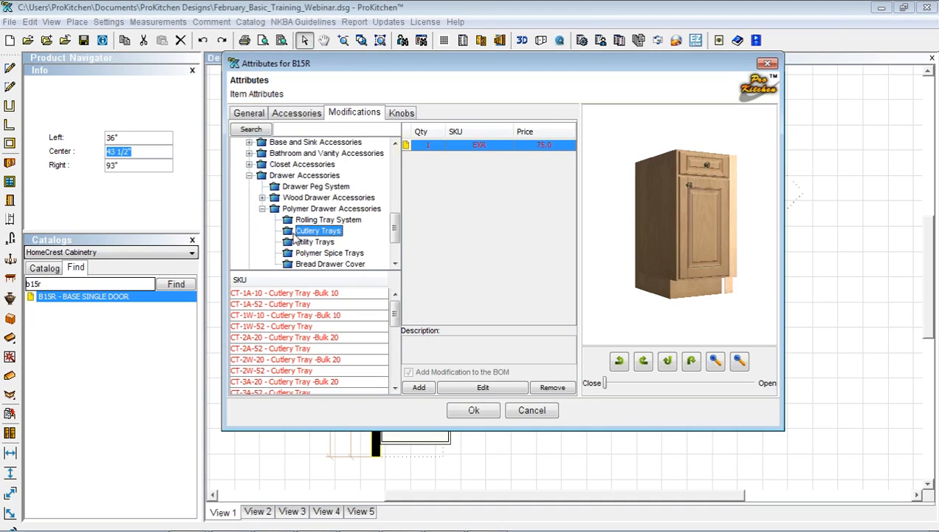
pyautogui.moveTo(294, 314)
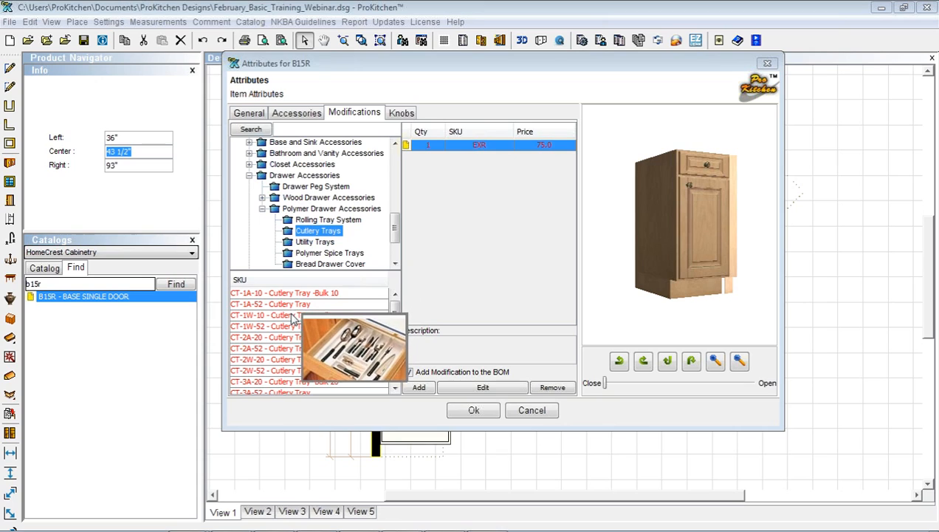
pyautogui.click(293, 314)
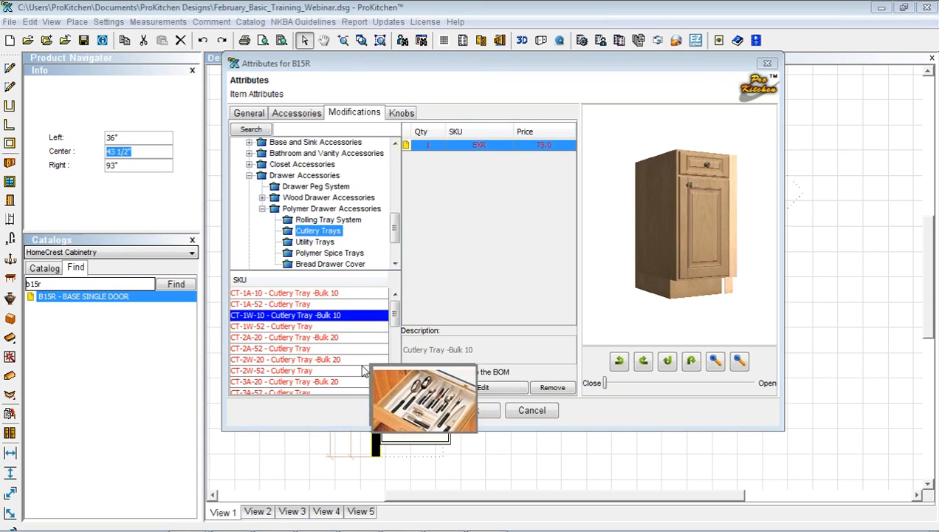
pyautogui.click(419, 388)
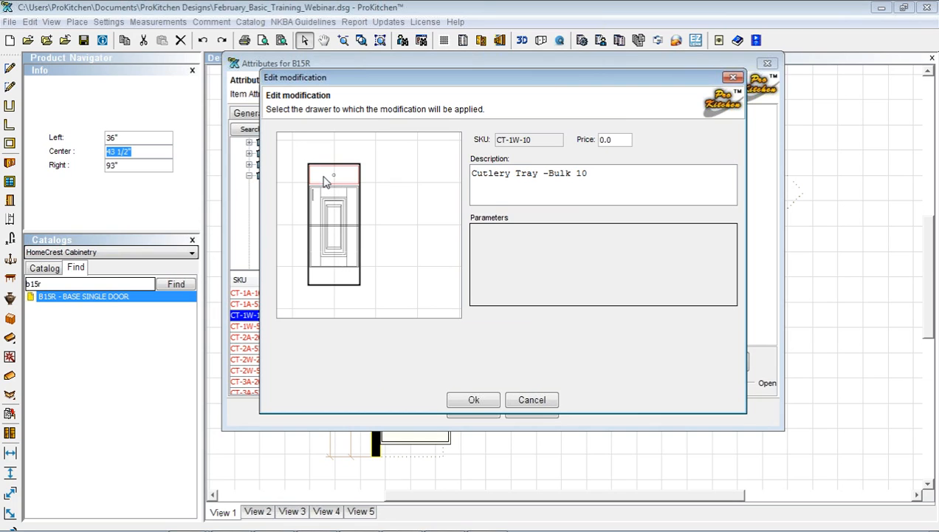
pyautogui.click(471, 399)
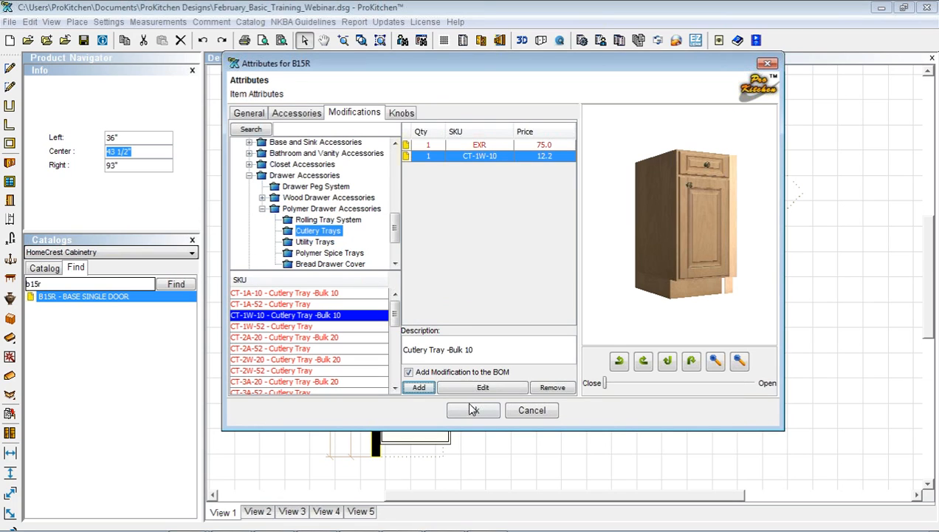
pyautogui.click(472, 410)
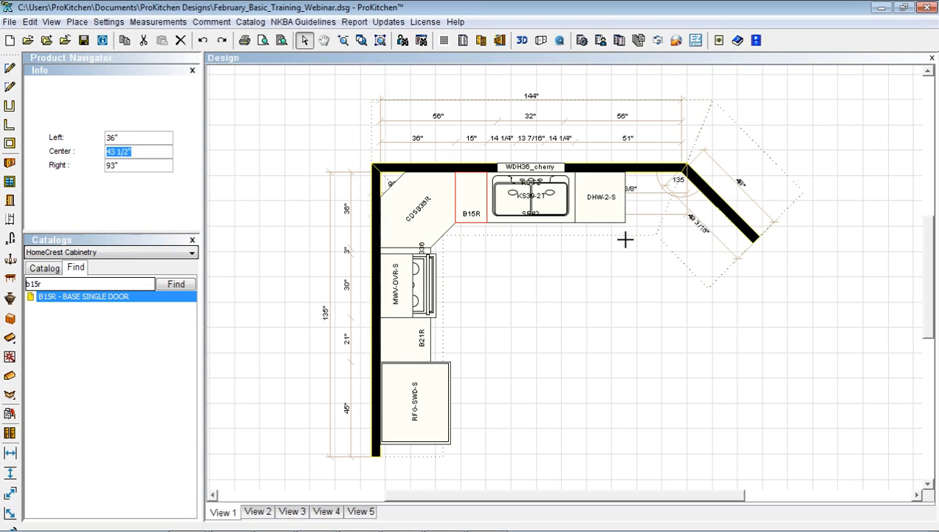
# Place a B15R right of DHW-2-S and a B36B base double-door cabinet on the angled wall
pyautogui.click(622, 217)
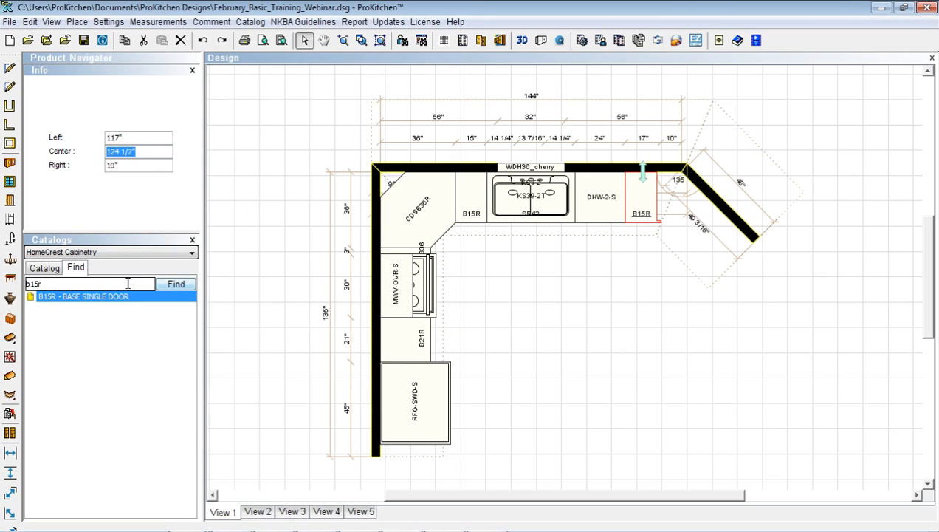
pyautogui.moveTo(56, 284); pyautogui.dragTo(32, 284)
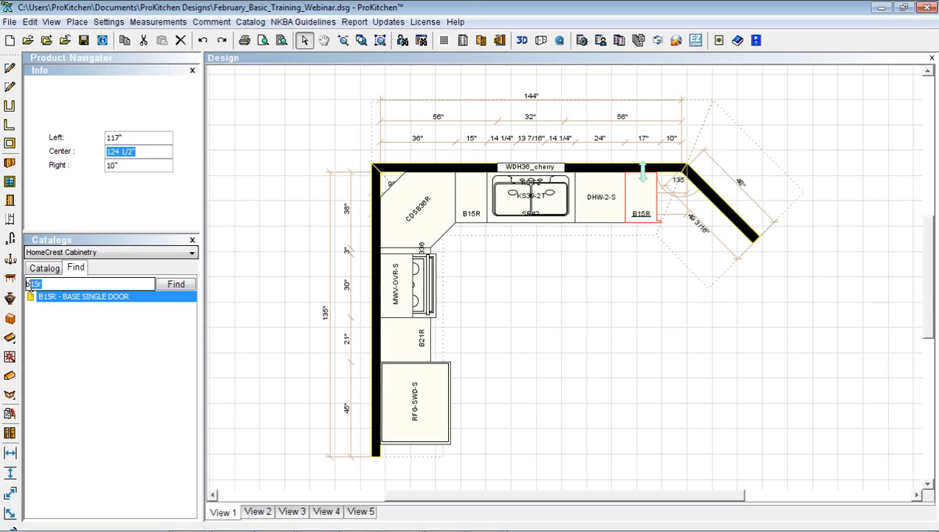
pyautogui.write('36')
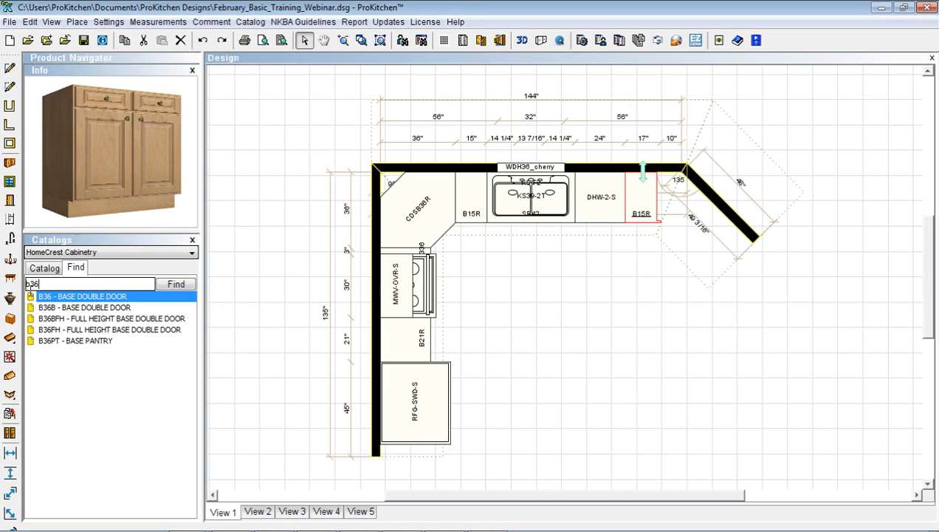
pyautogui.click(51, 308)
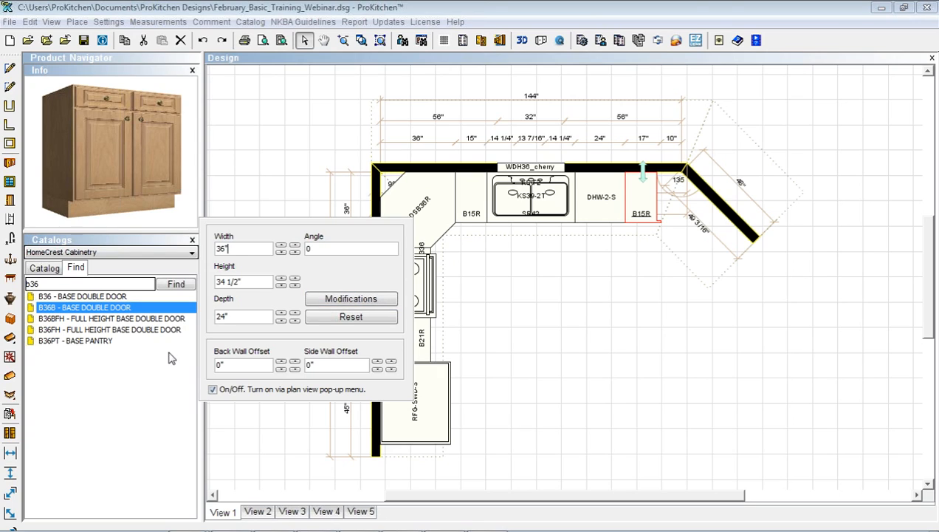
pyautogui.click(213, 390)
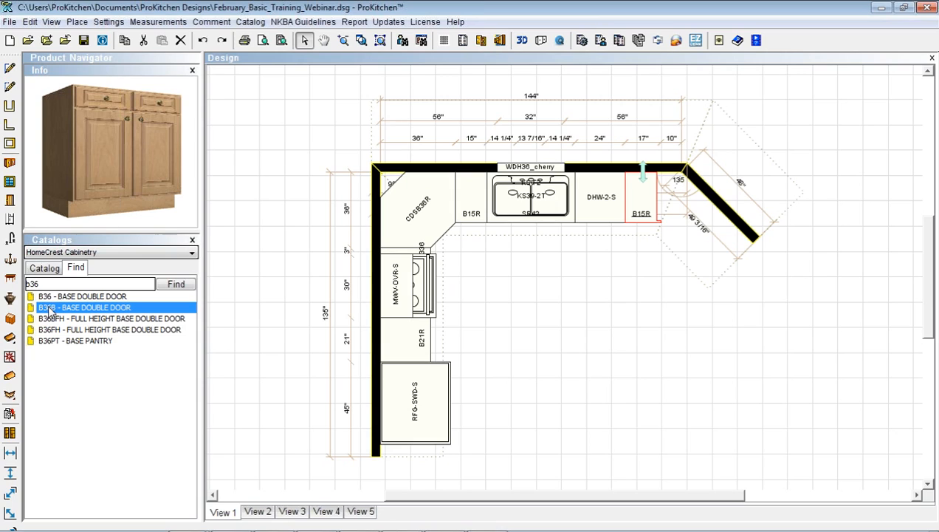
pyautogui.moveTo(50, 310); pyautogui.dragTo(674, 214)
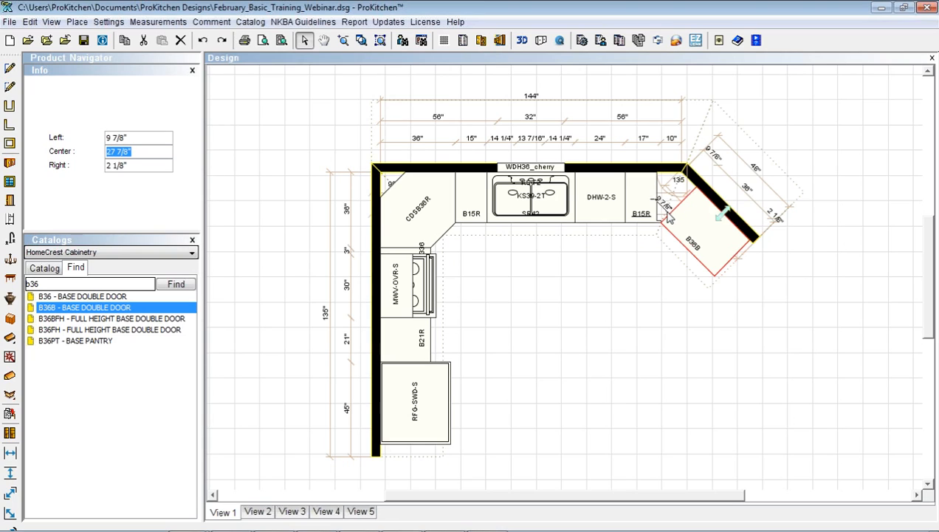
# Drop the CWF330 3" corner filler from Base Fillers between B15R and B36B, accepting the collision warning
pyautogui.click(41, 269)
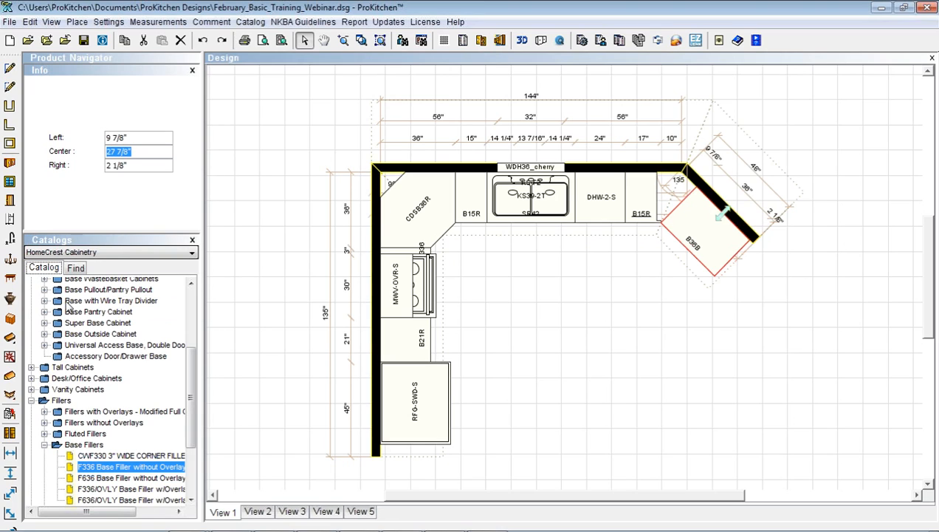
pyautogui.click(87, 455)
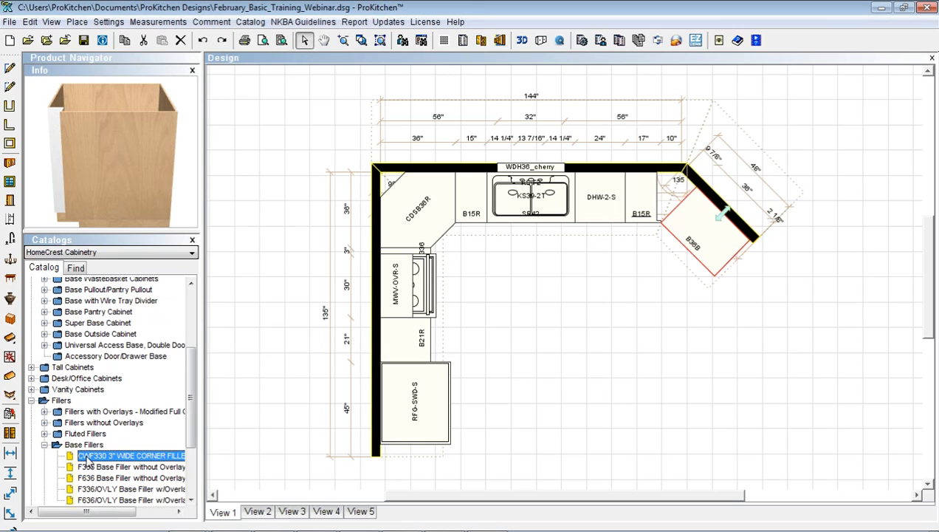
pyautogui.moveTo(88, 459); pyautogui.dragTo(671, 207)
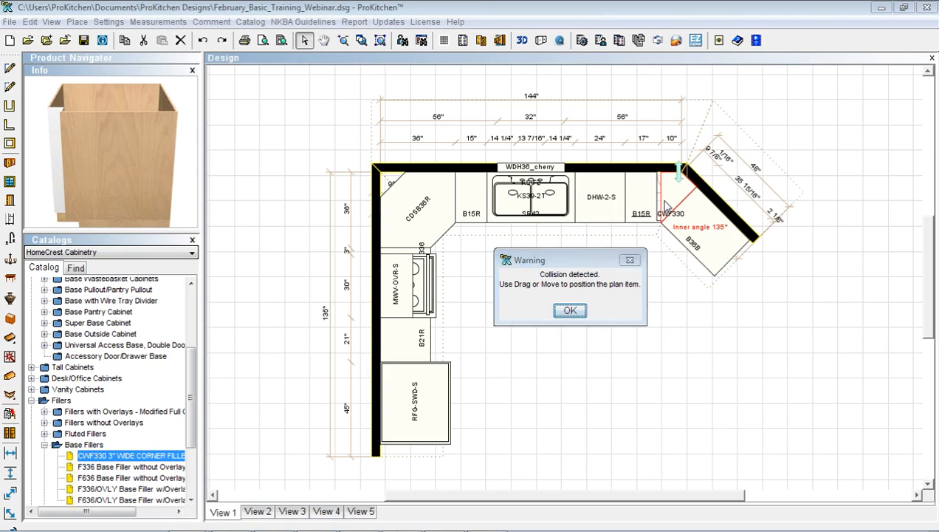
pyautogui.click(570, 310)
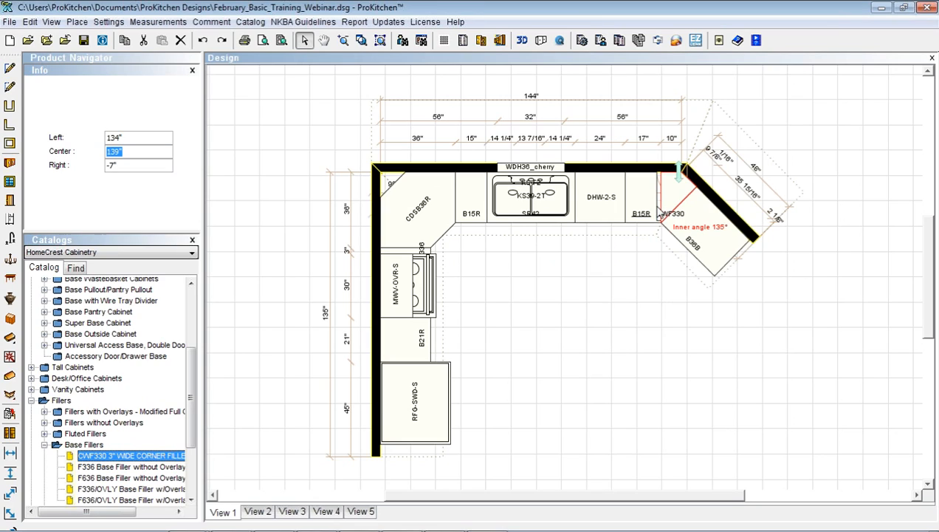
pyautogui.click(650, 210)
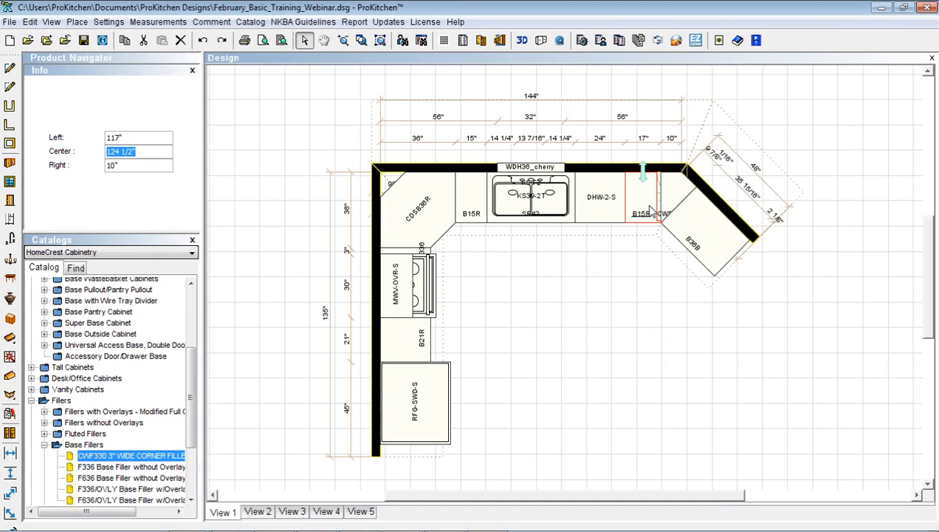
pyautogui.doubleClick(650, 210)
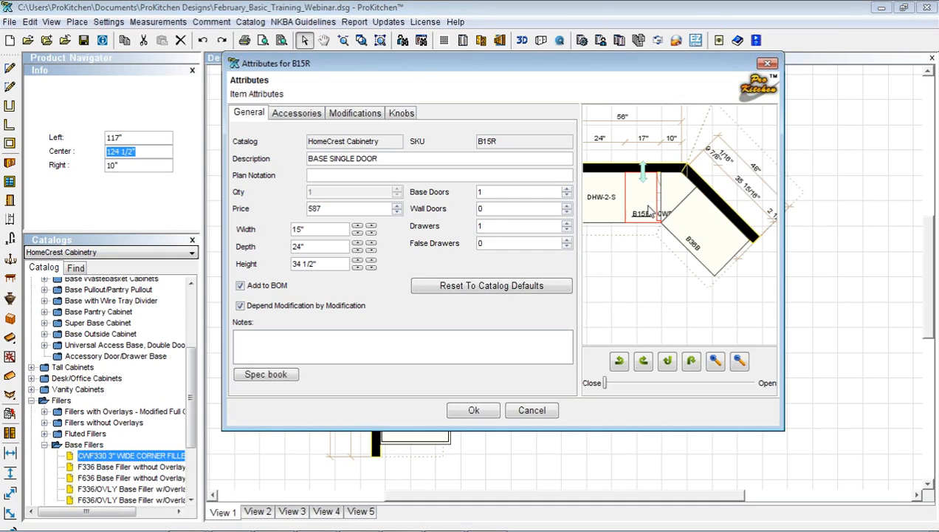
pyautogui.click(357, 227)
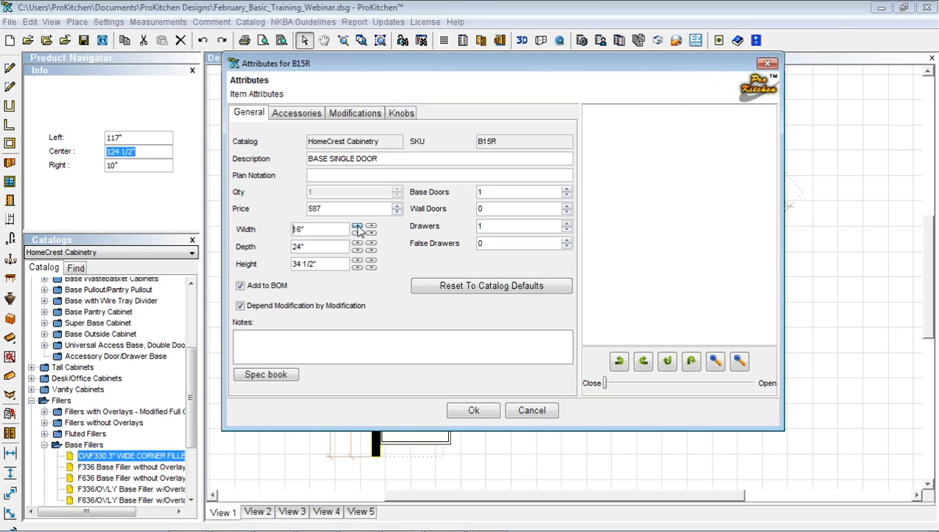
pyautogui.click(365, 117)
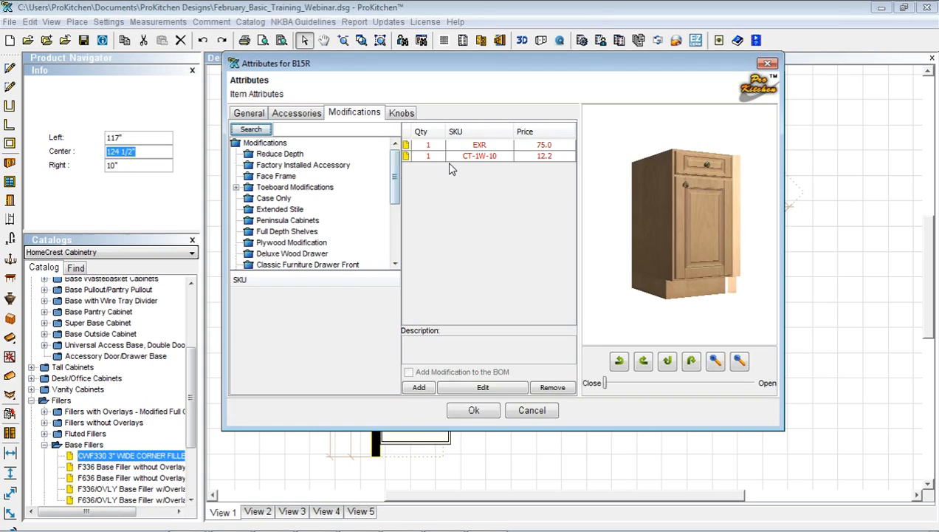
pyautogui.click(458, 144)
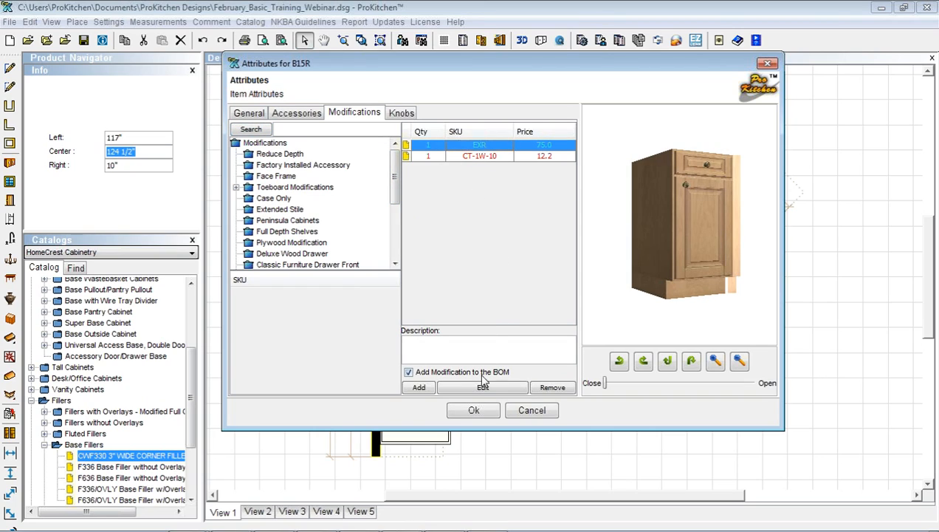
pyautogui.click(551, 387)
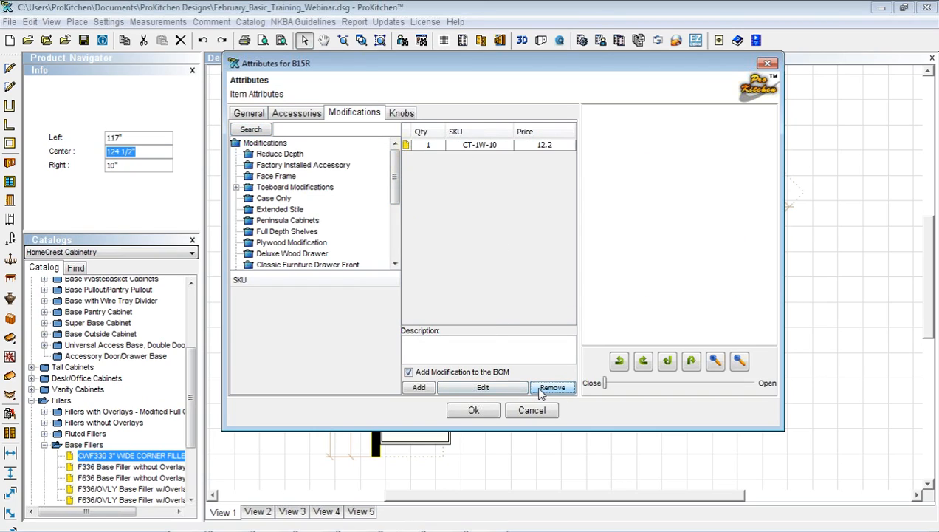
pyautogui.click(484, 410)
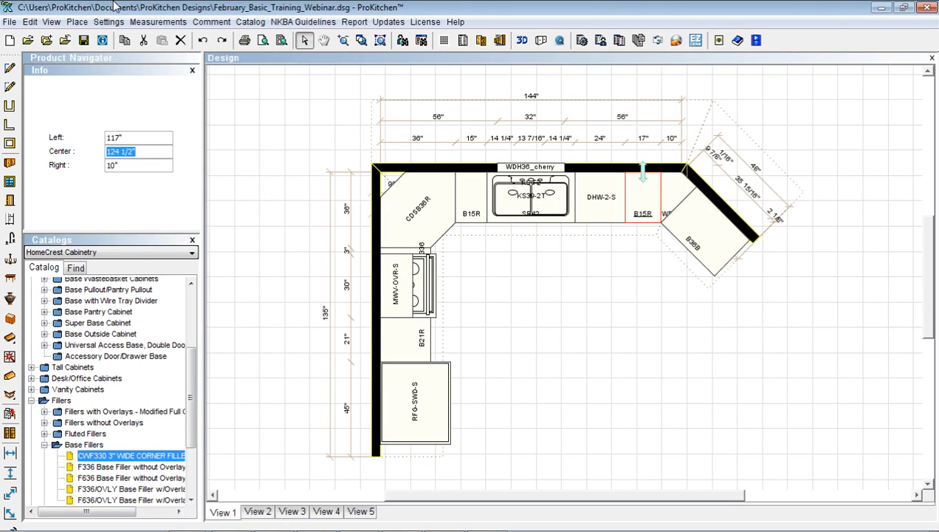
pyautogui.click(203, 42)
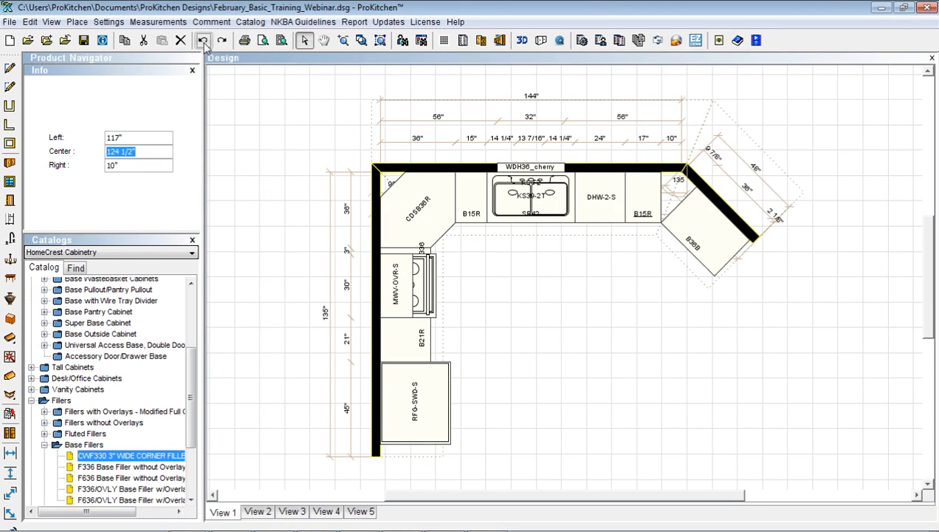
pyautogui.click(204, 42)
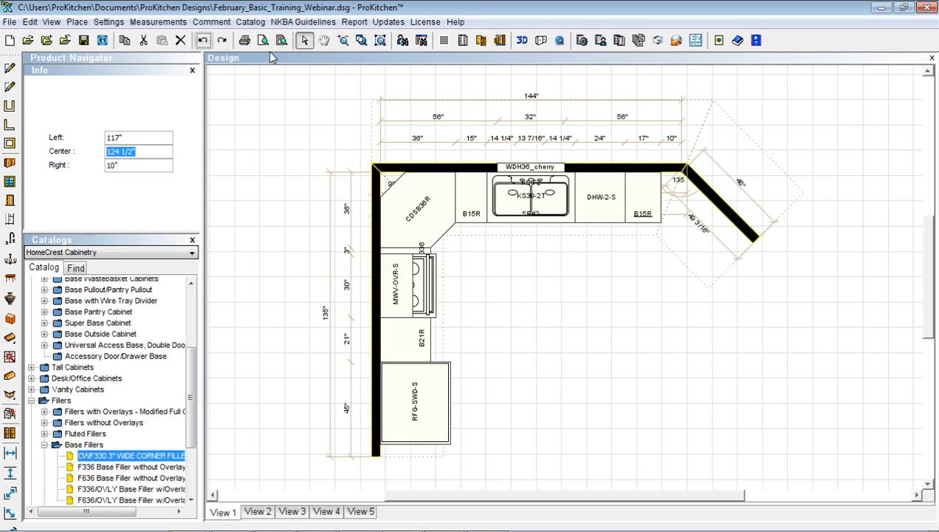
pyautogui.click(222, 41)
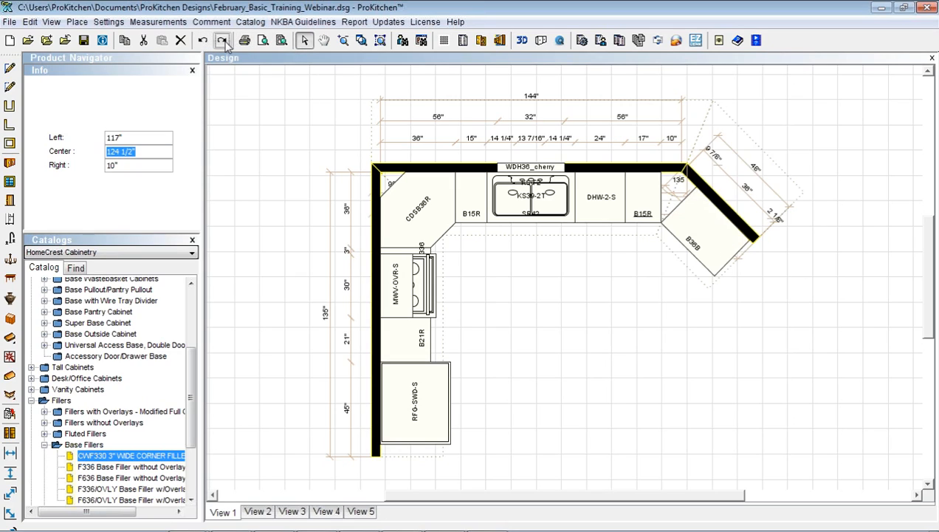
pyautogui.click(223, 42)
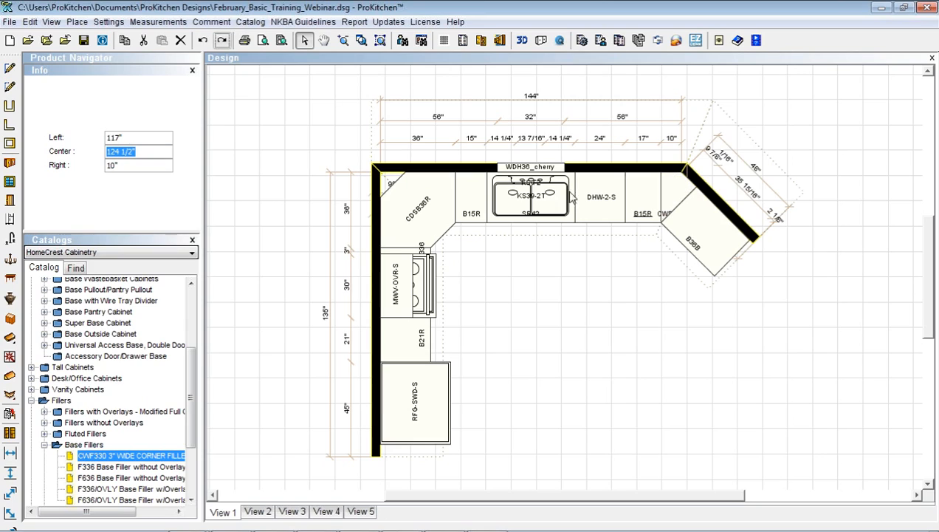
pyautogui.click(643, 205)
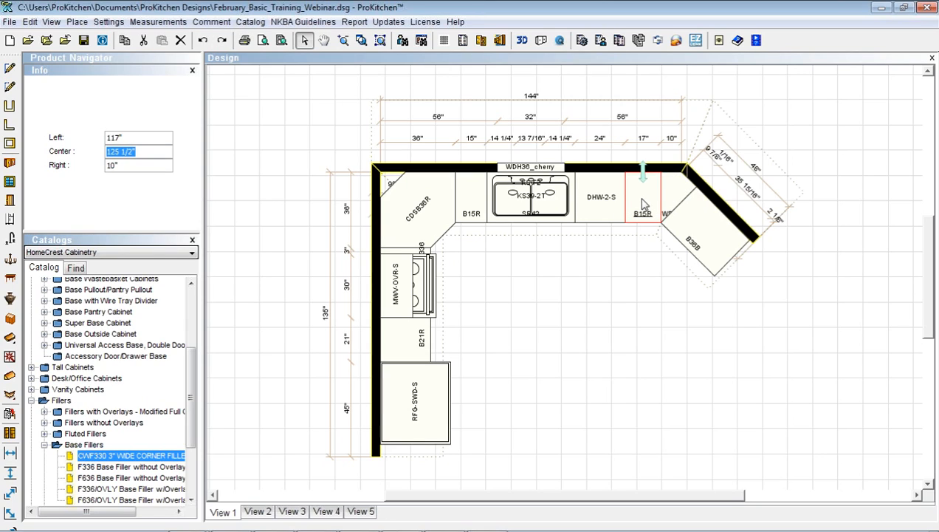
# Set B15R's width to 15" and add a right extended stile (EXR) with 2" delta
pyautogui.doubleClick(643, 205)
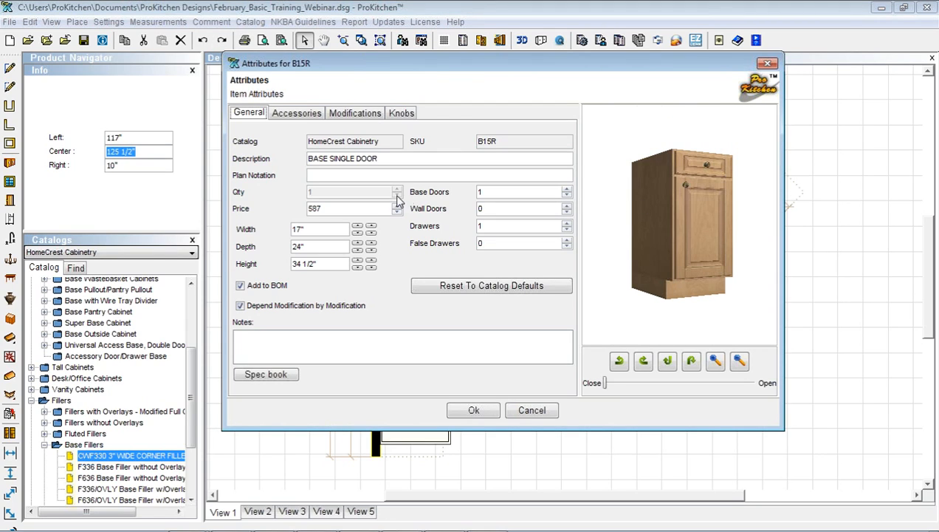
pyautogui.click(357, 235)
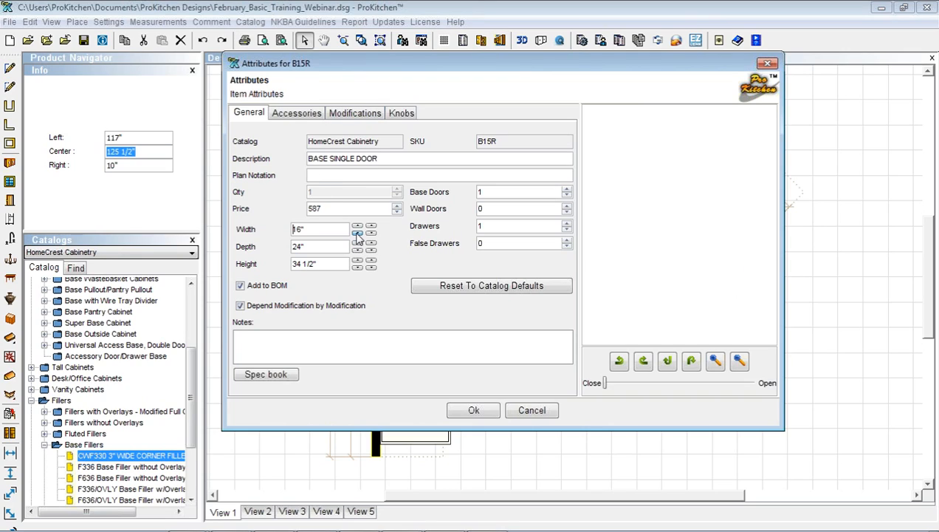
pyautogui.click(356, 114)
pyautogui.click(280, 210)
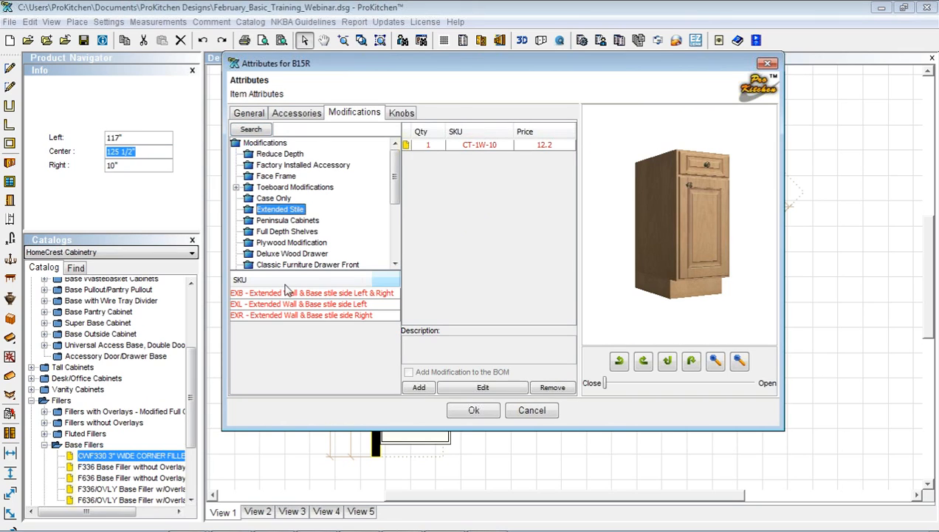
pyautogui.click(287, 316)
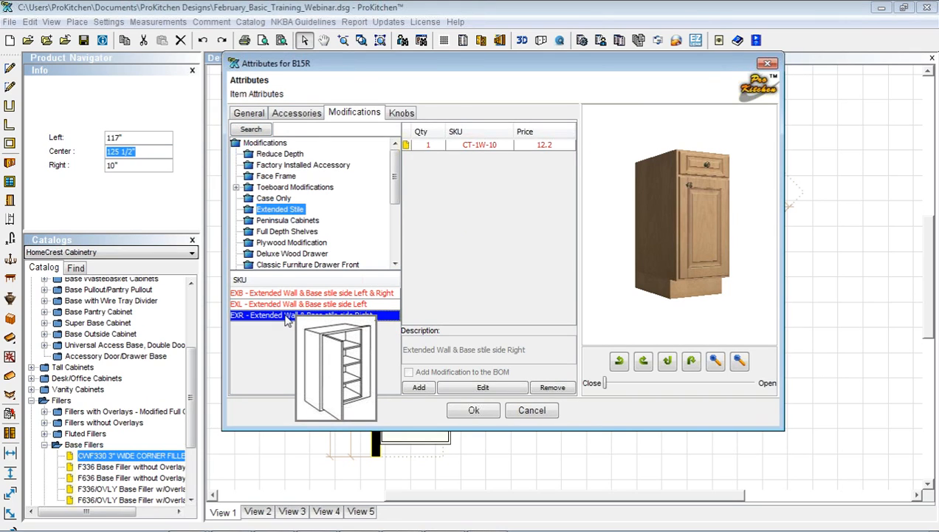
pyautogui.click(419, 387)
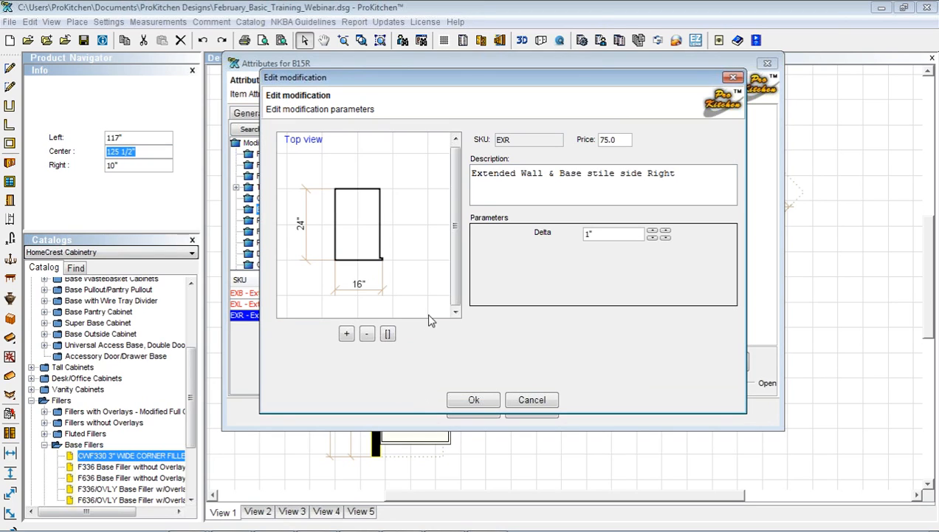
pyautogui.click(653, 234)
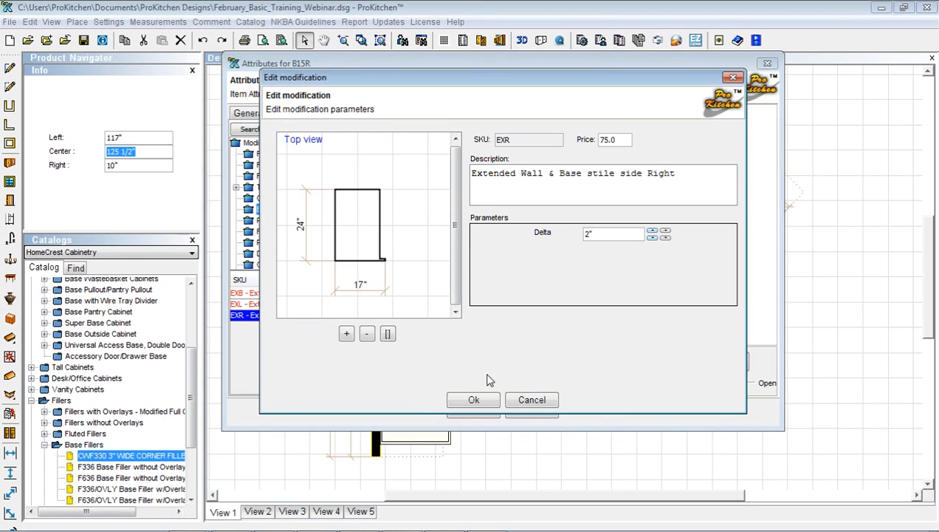
pyautogui.click(473, 399)
pyautogui.click(474, 410)
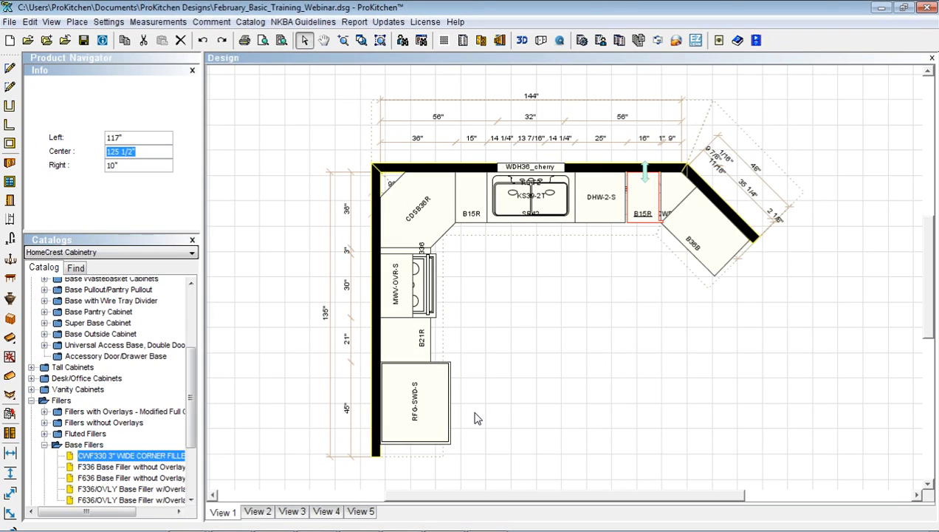
# Snap B15R flush against the DHW-2-S dishwasher
pyautogui.click(632, 208)
pyautogui.moveTo(619, 209); pyautogui.dragTo(619, 209)
pyautogui.rightClick(644, 206)
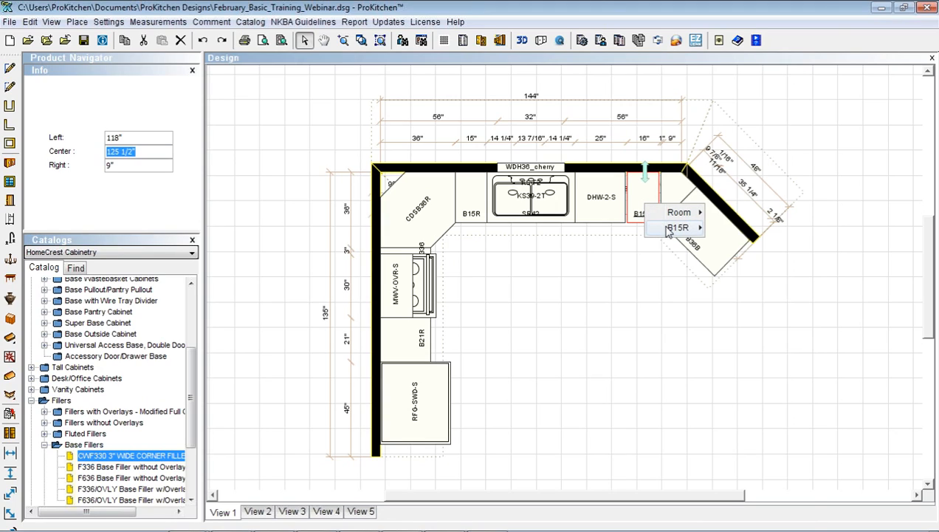
pyautogui.moveTo(678, 228)
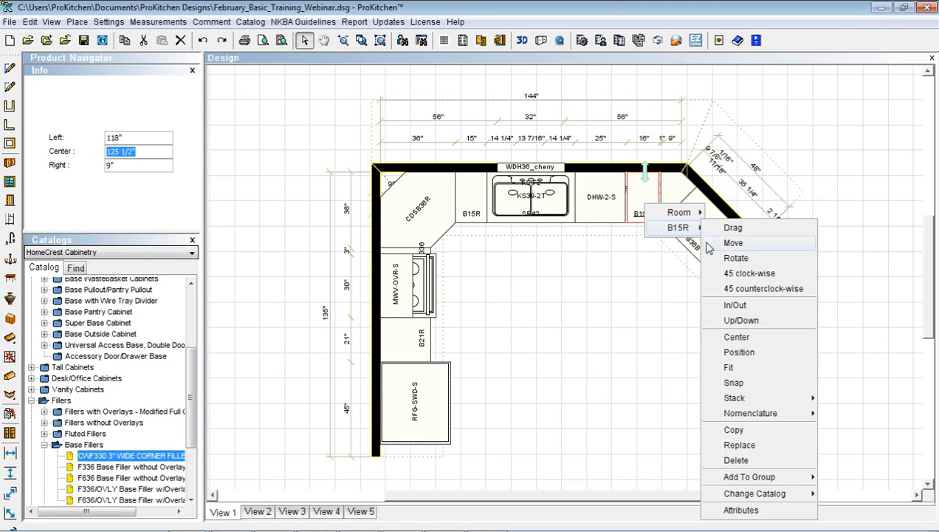
pyautogui.click(734, 383)
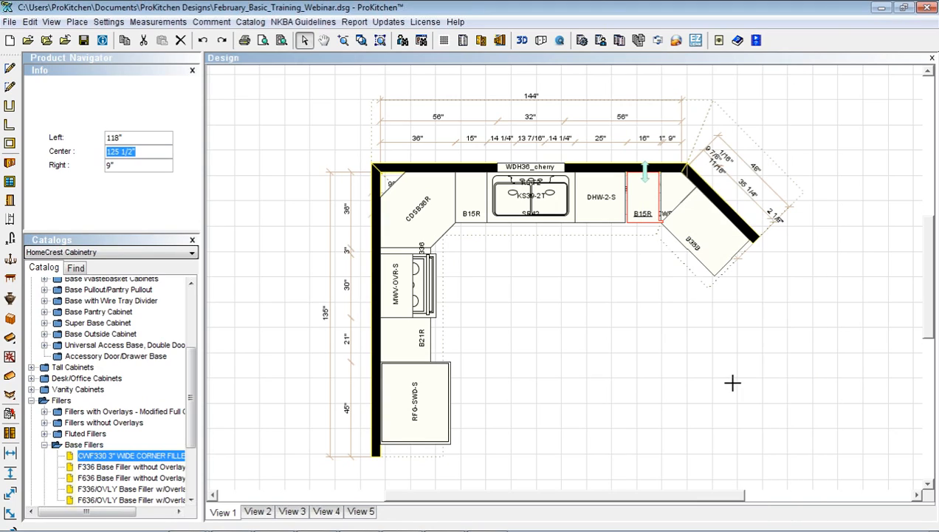
pyautogui.click(596, 203)
pyautogui.moveTo(630, 197)
pyautogui.mouseDown()
pyautogui.moveTo(640, 284)
pyautogui.moveTo(629, 202)
pyautogui.mouseUp()
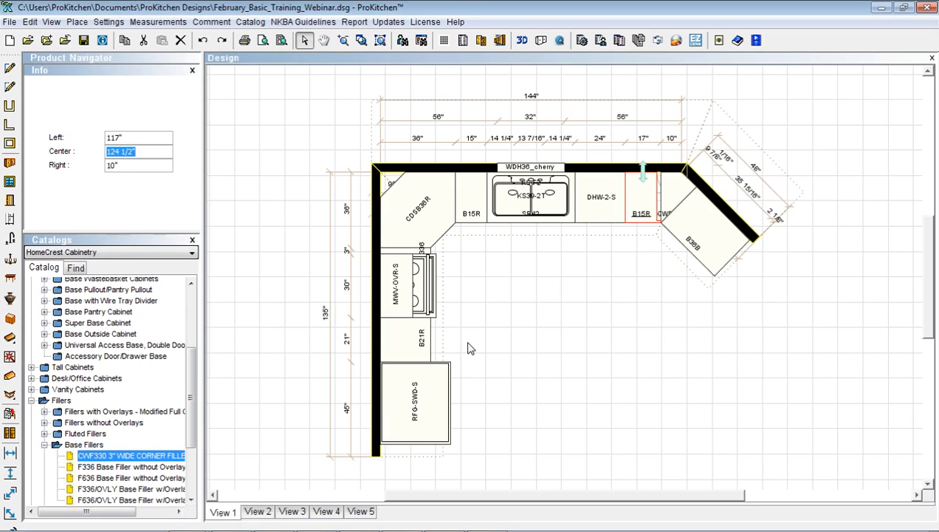
# Place the WD2736SR 15"-deep diagonal wall cabinet in the top-left corner over the CDSB36R
pyautogui.click(31, 400)
pyautogui.scroll(2, 32, 317)
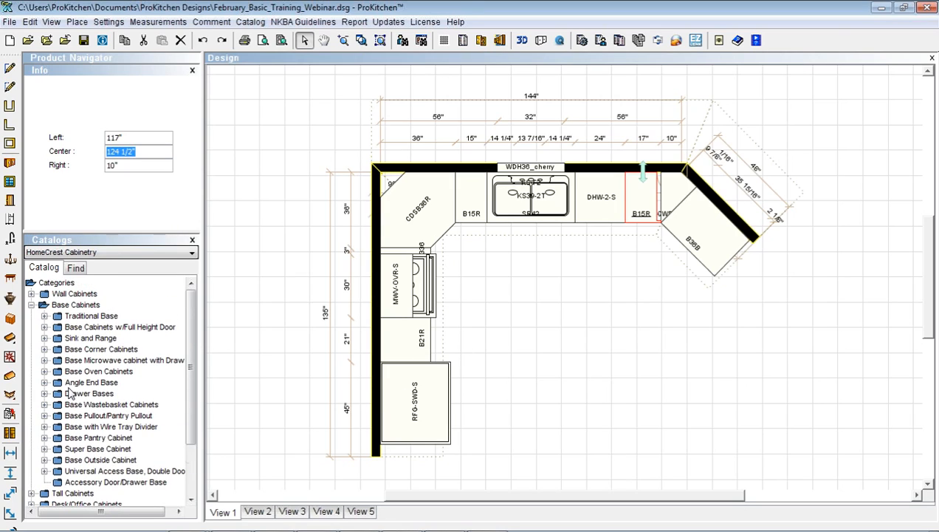
pyautogui.click(31, 305)
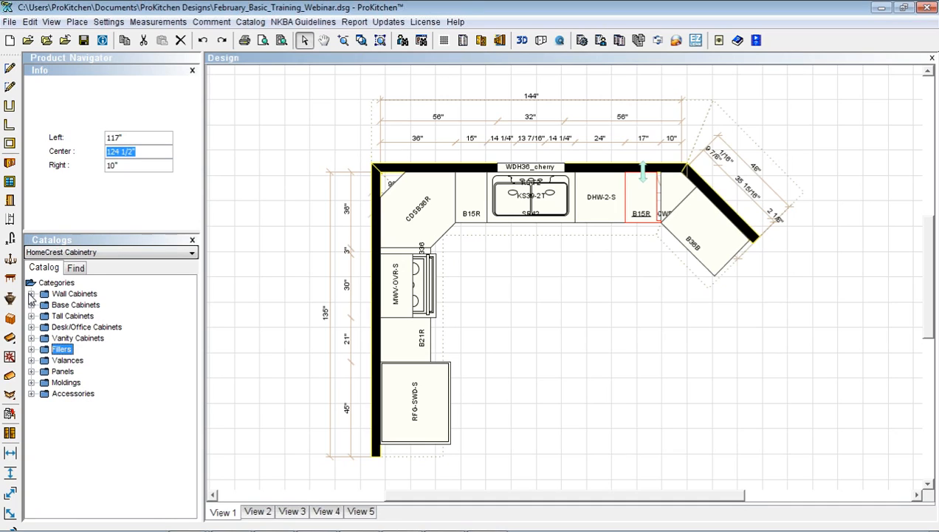
pyautogui.click(31, 294)
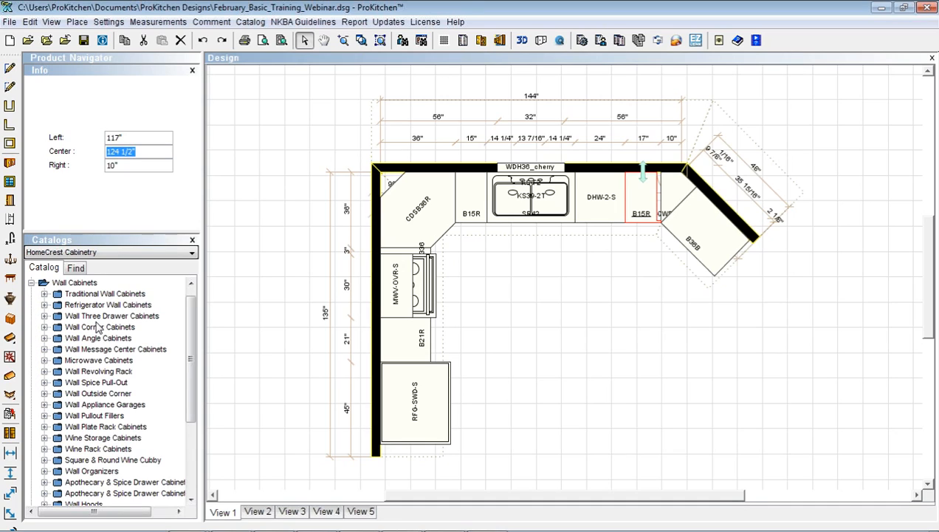
pyautogui.click(45, 326)
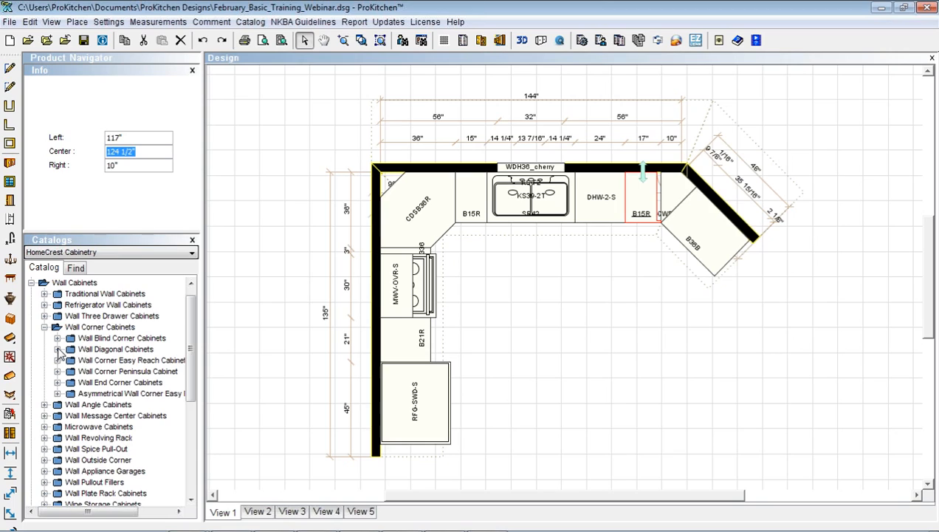
pyautogui.click(57, 349)
pyautogui.click(70, 371)
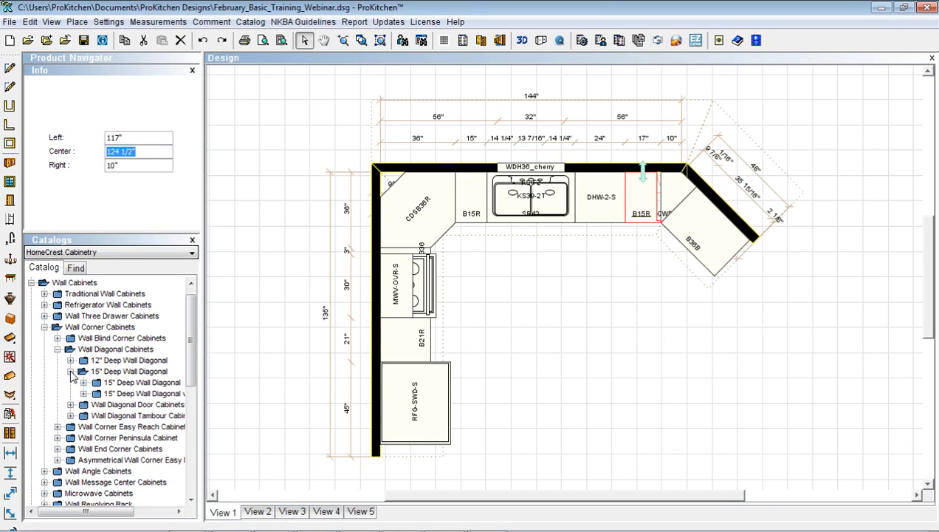
pyautogui.click(83, 393)
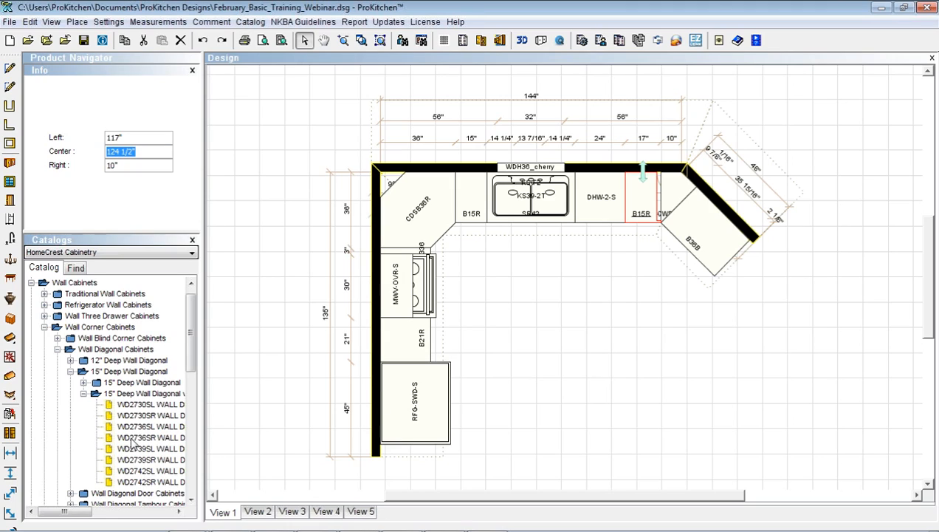
pyautogui.click(131, 439)
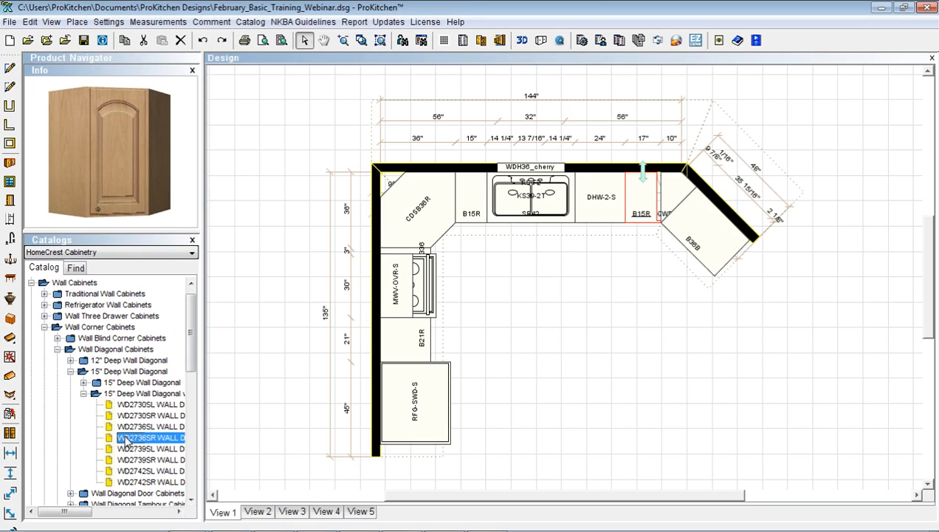
pyautogui.moveTo(125, 440); pyautogui.dragTo(384, 209)
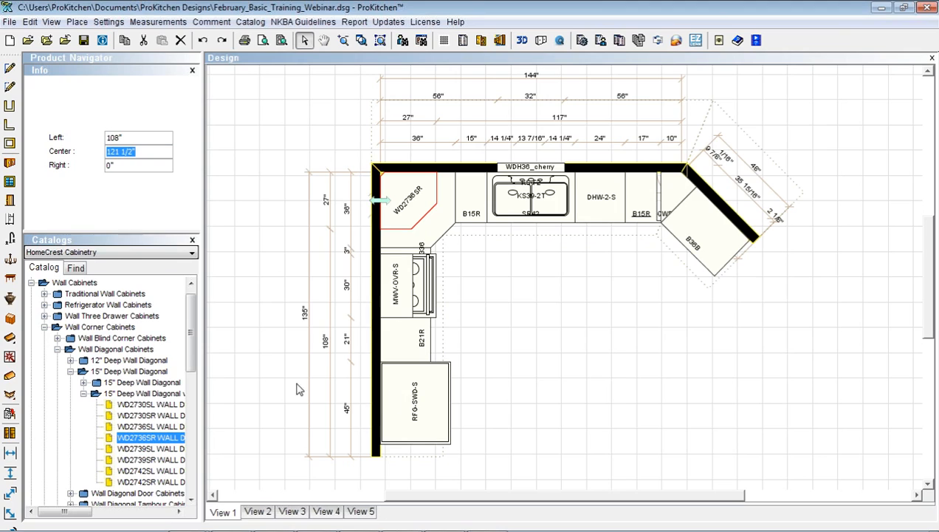
pyautogui.click(44, 326)
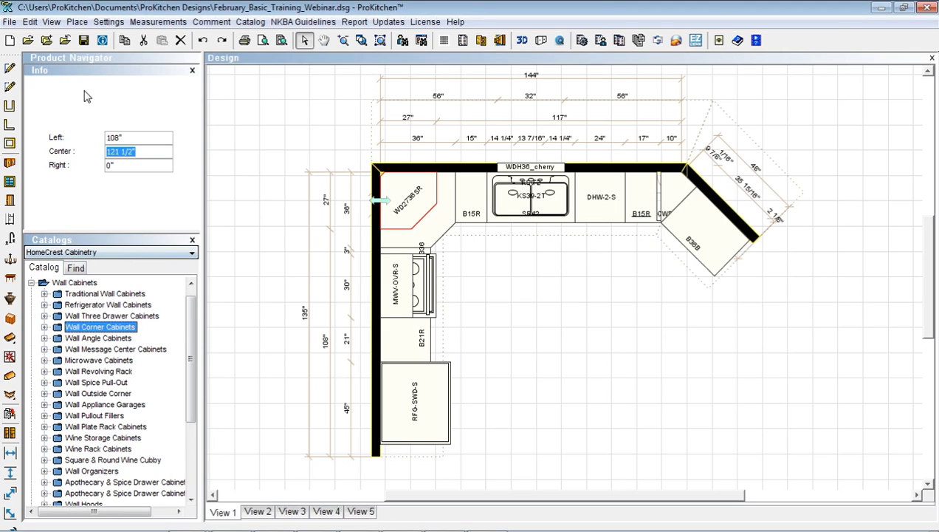
pyautogui.click(103, 41)
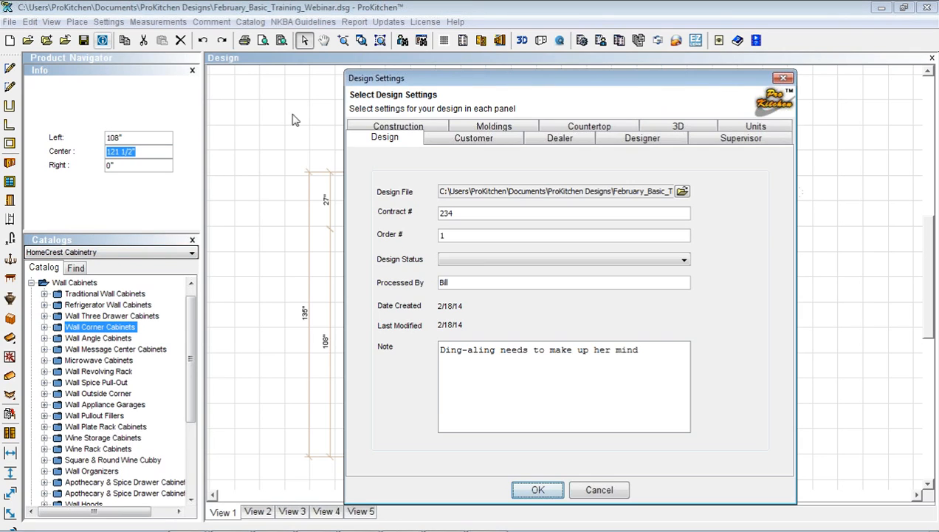
pyautogui.click(417, 127)
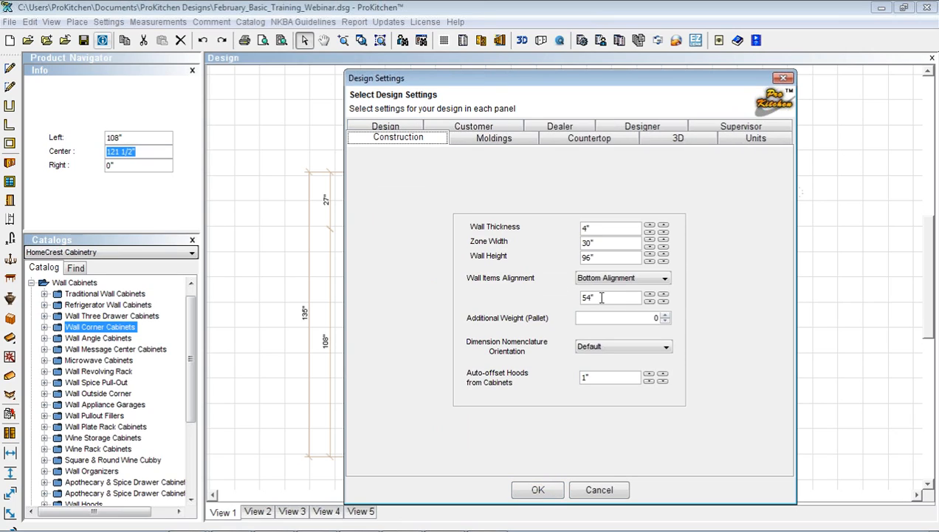
pyautogui.click(588, 488)
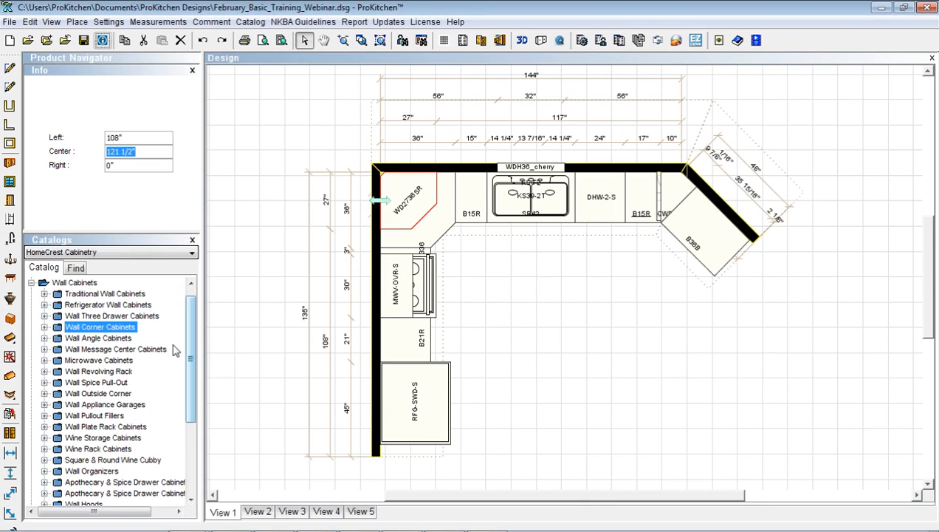
# Drag the W391524 cabinet from 15" High Refrigerator Wall Cabinets onto the plan
pyautogui.click(44, 305)
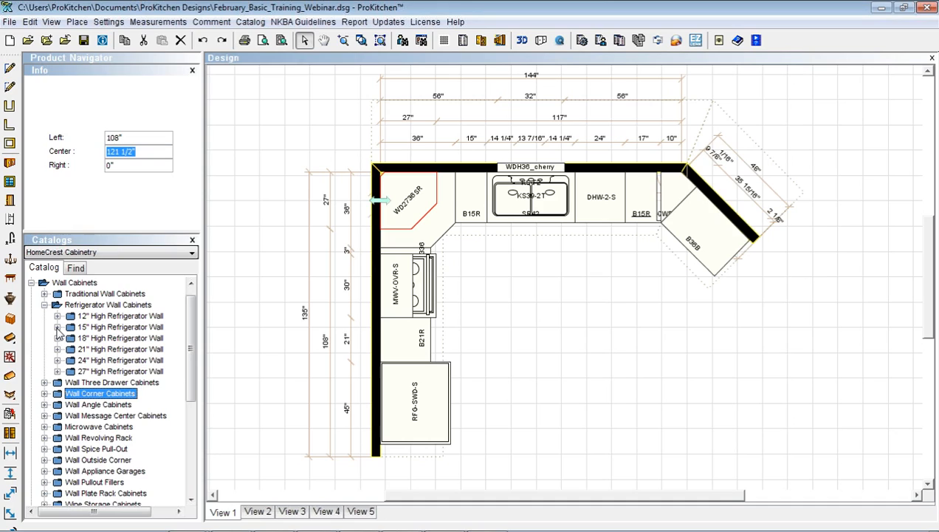
pyautogui.click(57, 327)
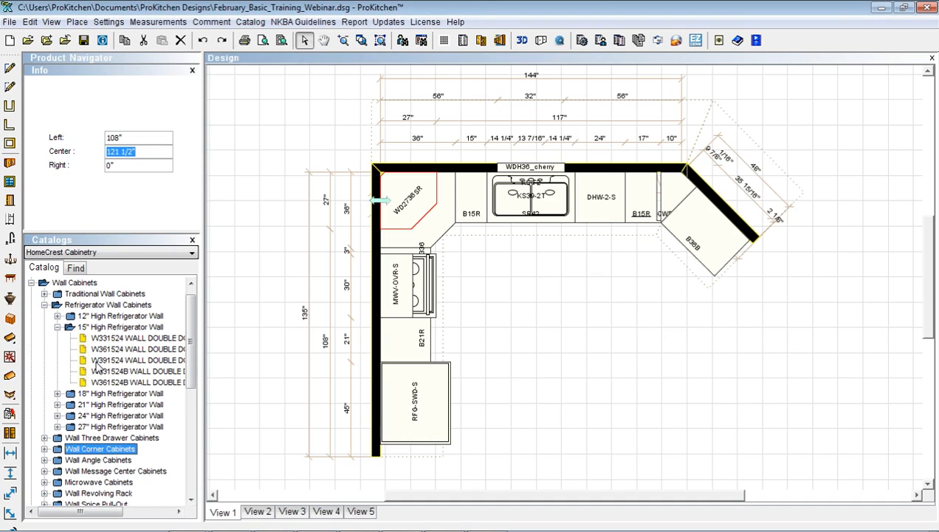
pyautogui.moveTo(95, 362); pyautogui.dragTo(414, 392)
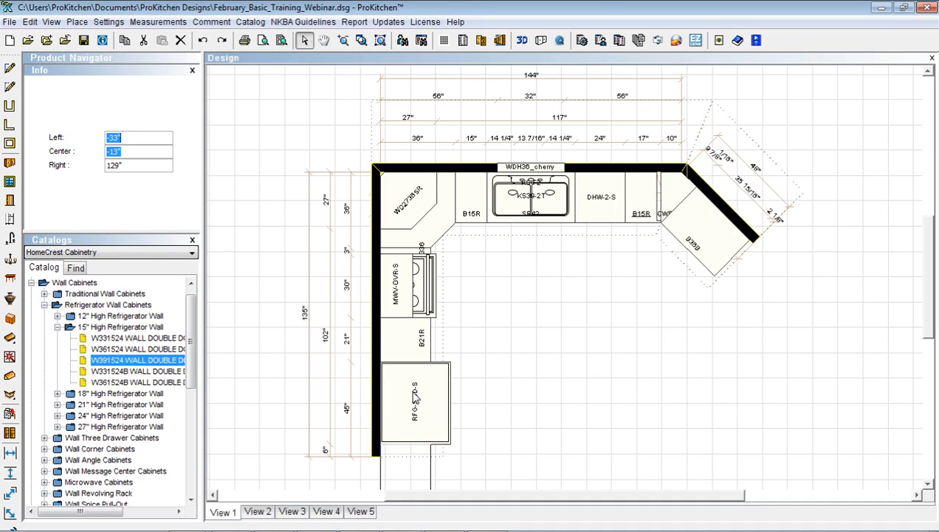
# Stack W391524 above the RFG-SWD-S refrigerator
pyautogui.click(404, 455)
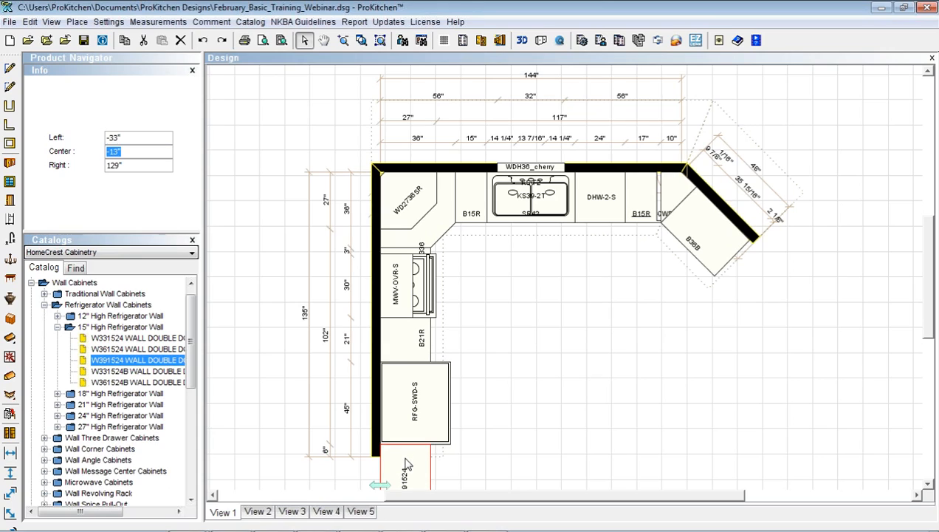
pyautogui.rightClick(405, 459)
pyautogui.moveTo(440, 484)
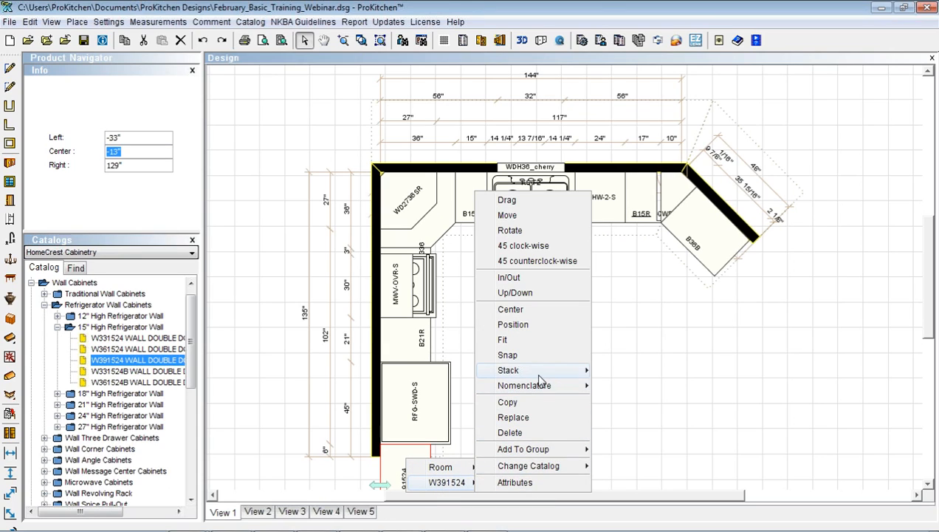
pyautogui.moveTo(539, 379)
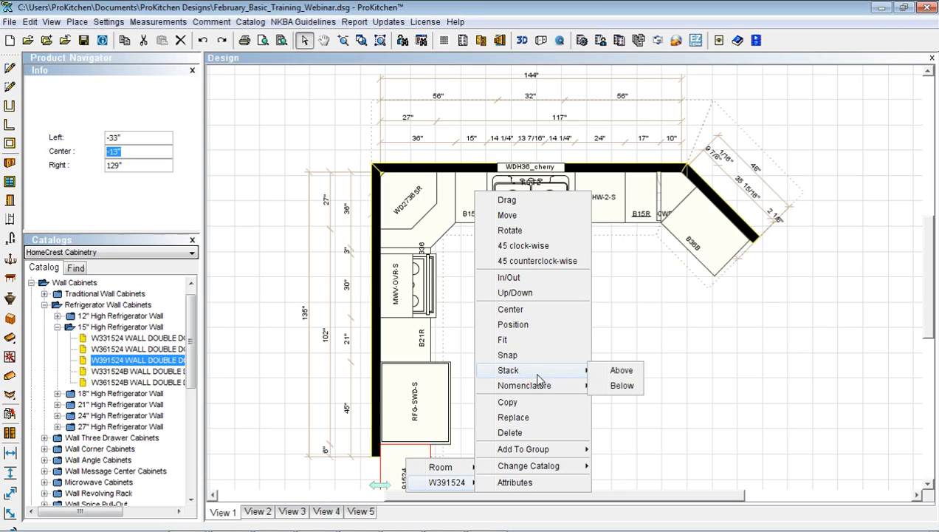
pyautogui.click(618, 371)
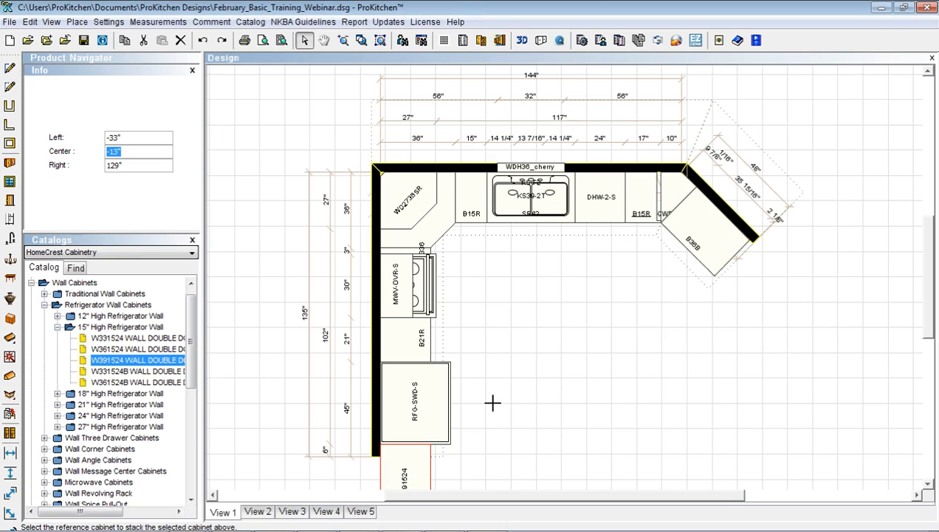
pyautogui.click(403, 409)
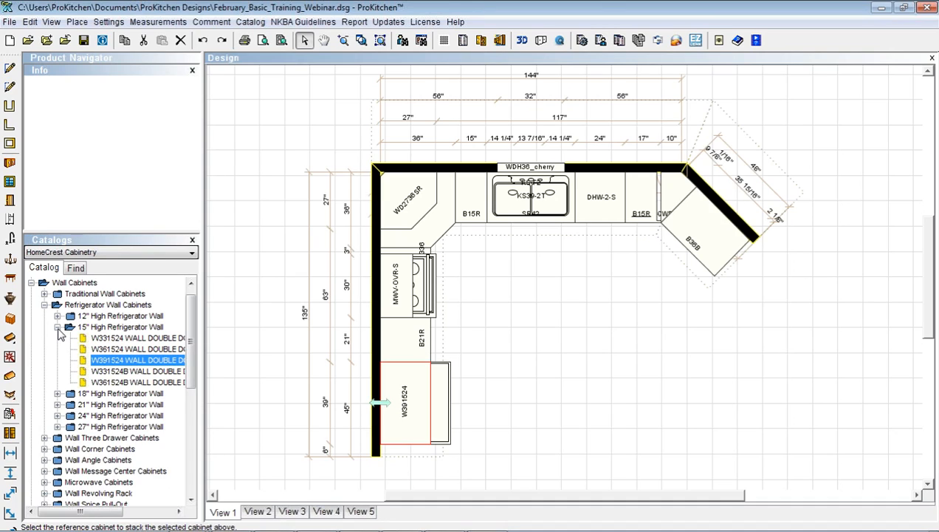
# Place a W3018 cabinet from Traditional 18" High Wall cabinets in the open floor area
pyautogui.click(45, 304)
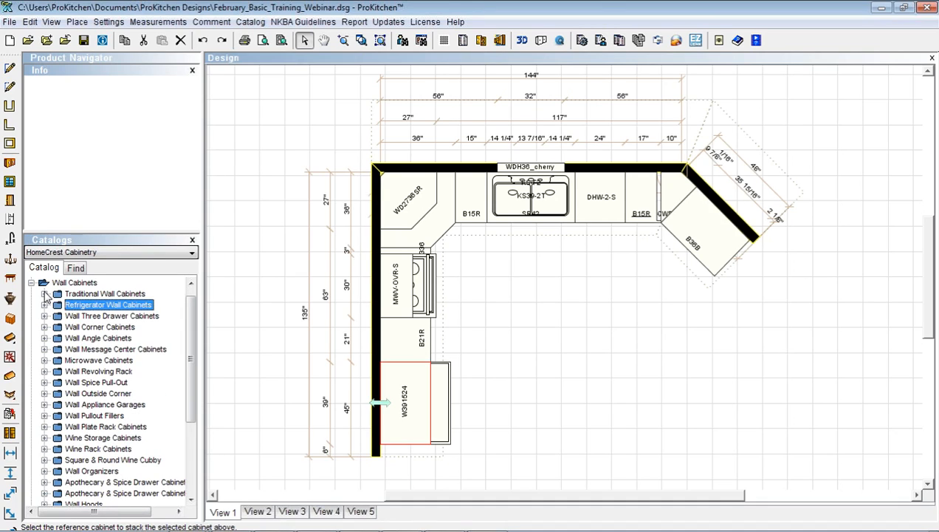
pyautogui.click(44, 293)
pyautogui.click(57, 305)
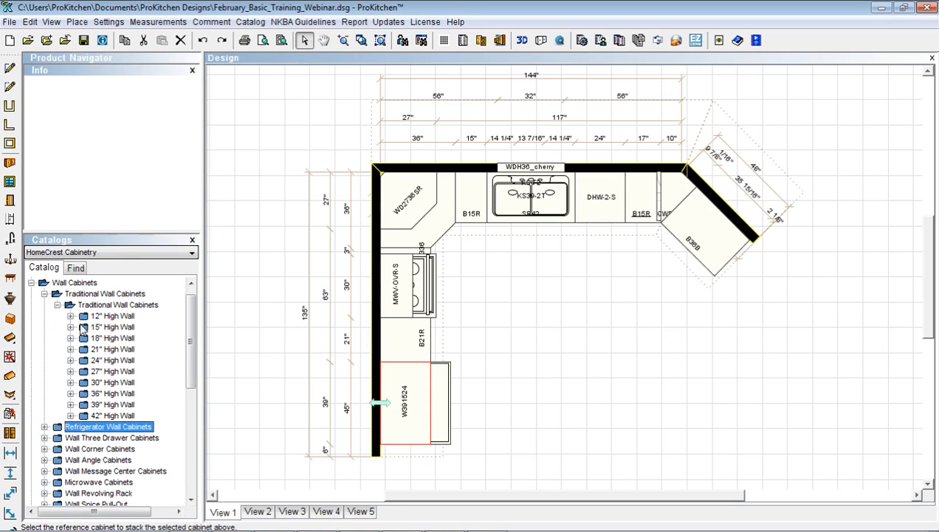
pyautogui.click(70, 339)
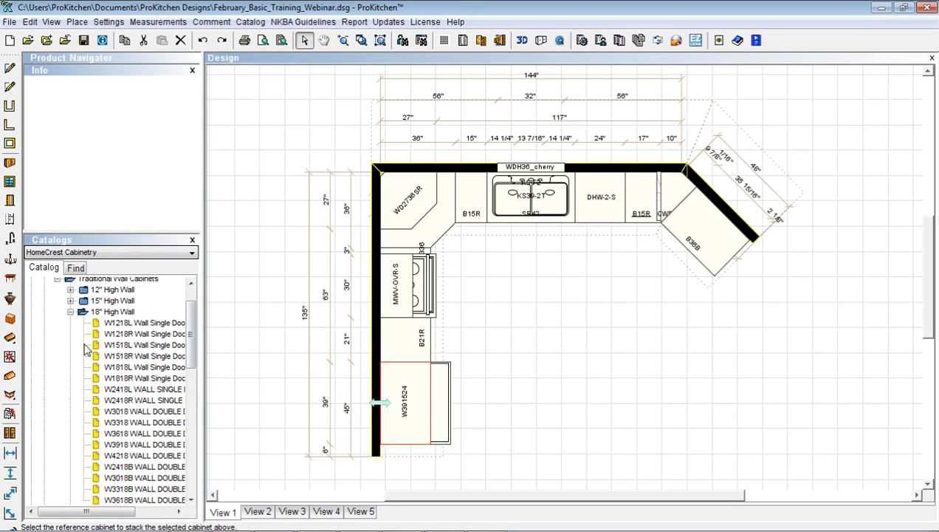
pyautogui.click(118, 411)
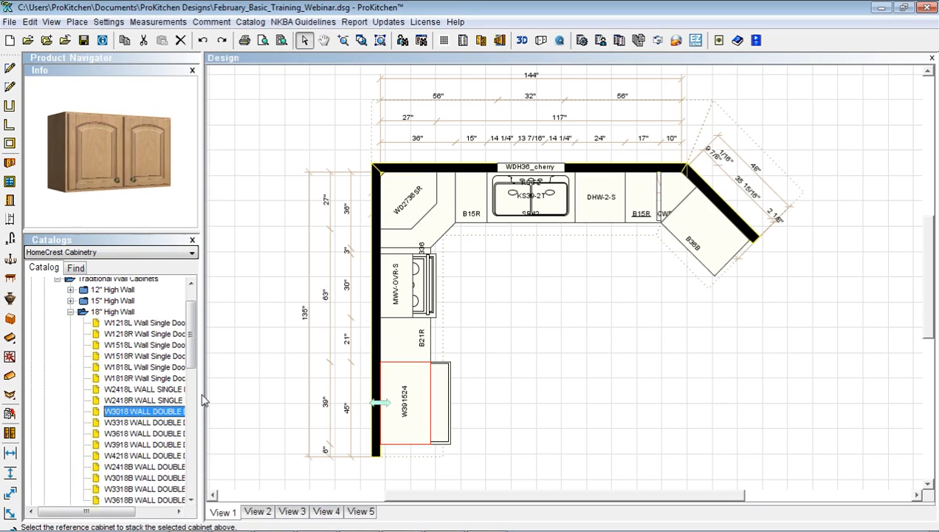
pyautogui.click(491, 284)
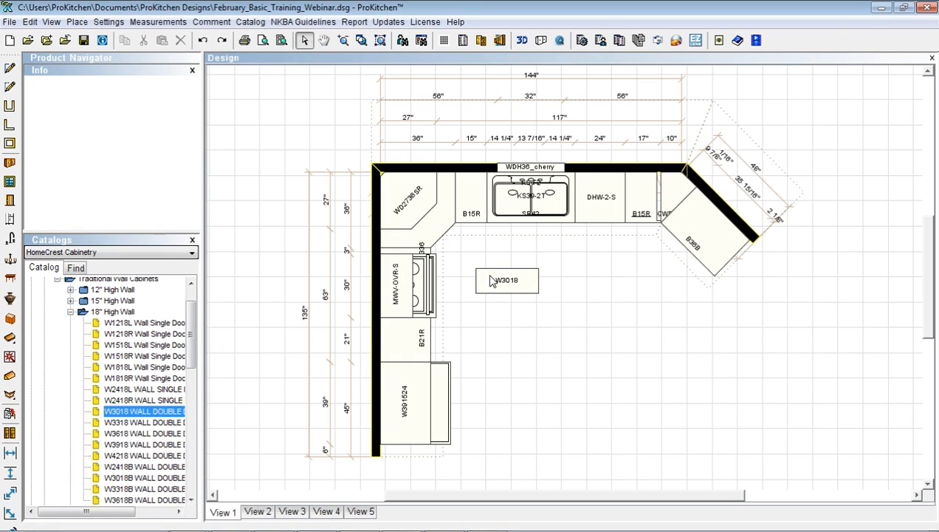
# Stack W3018 above the MWV-OVR-S unit
pyautogui.click(490, 279)
pyautogui.moveTo(522, 303)
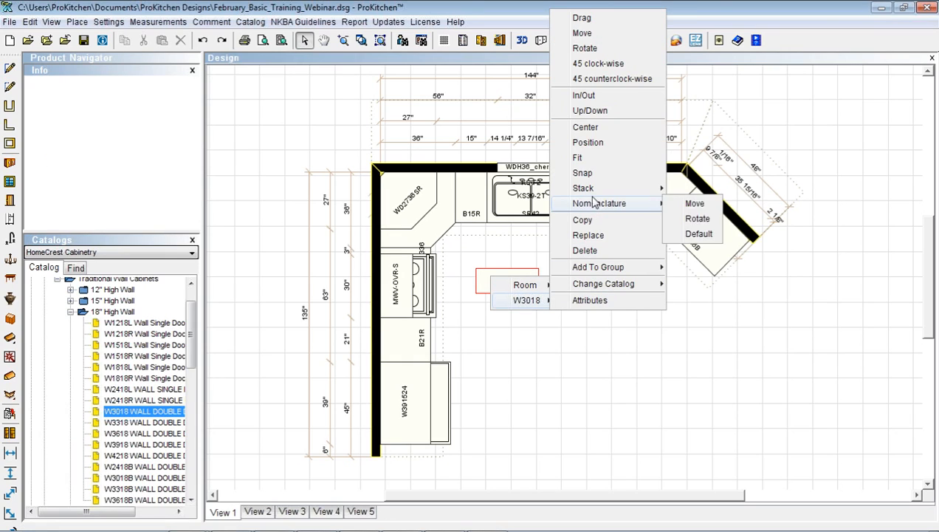
pyautogui.moveTo(635, 188)
pyautogui.click(694, 189)
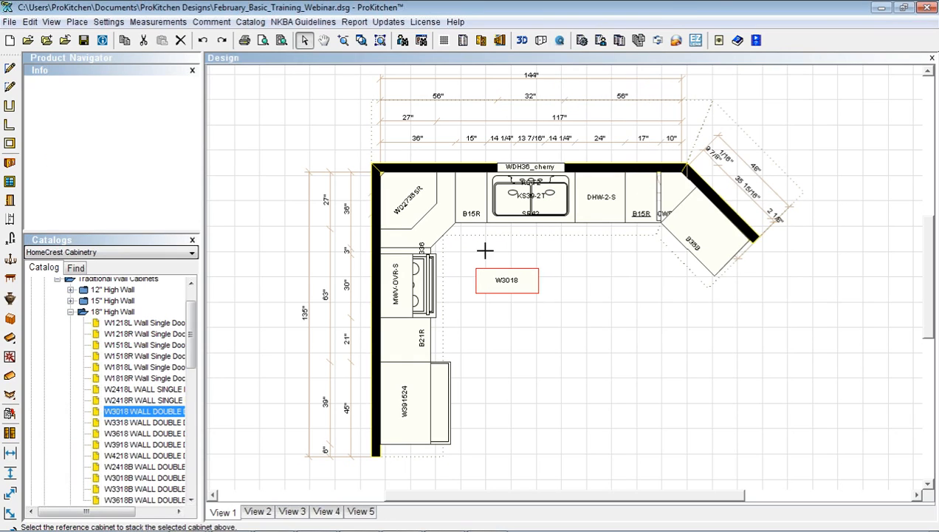
pyautogui.click(403, 289)
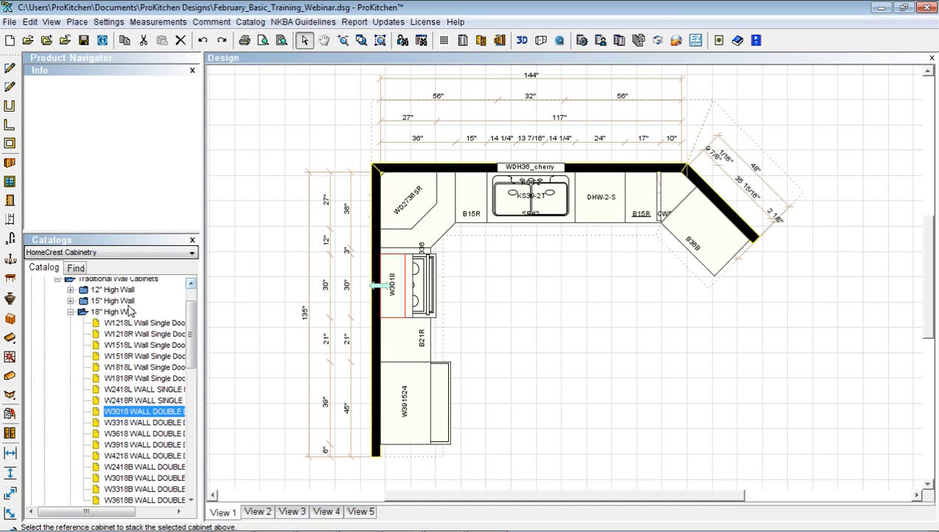
pyautogui.click(71, 312)
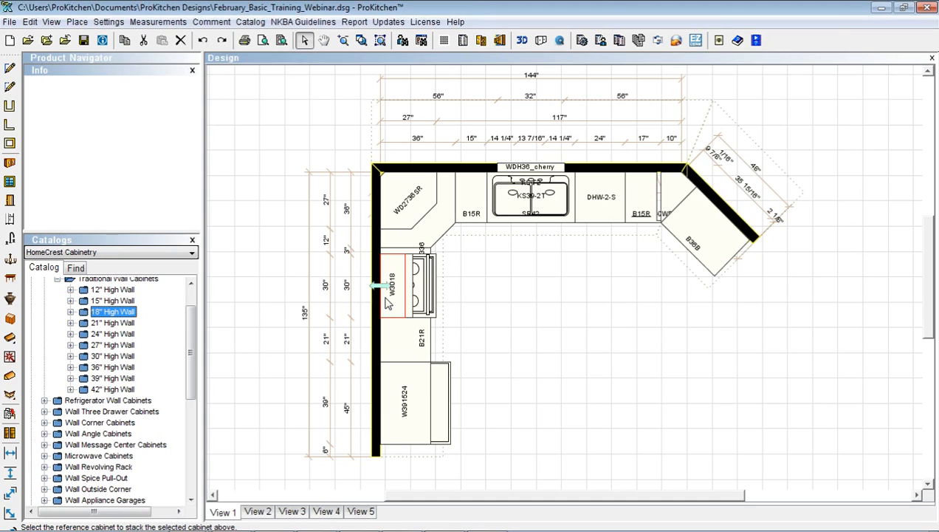
# Drag the MW3036 wall microwave cabinet from Microwave Cabinets into the open floor area
pyautogui.click(45, 455)
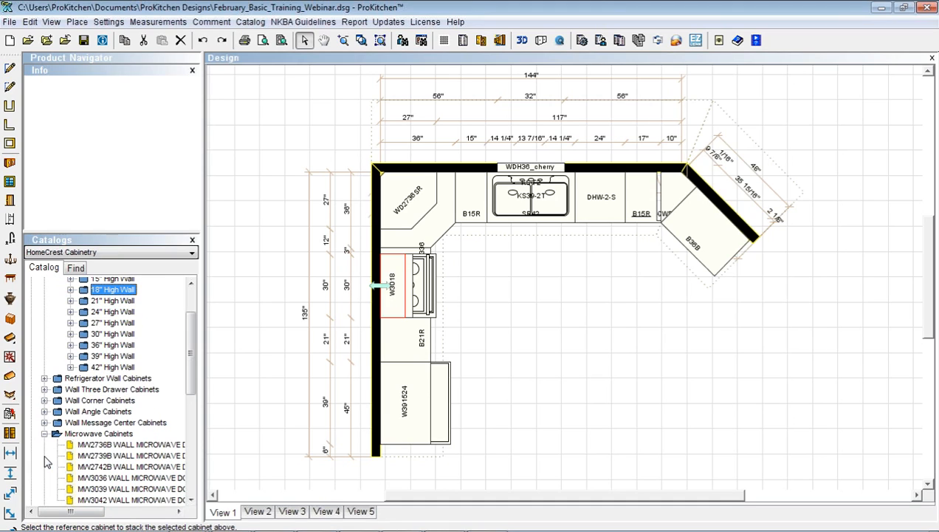
pyautogui.click(114, 478)
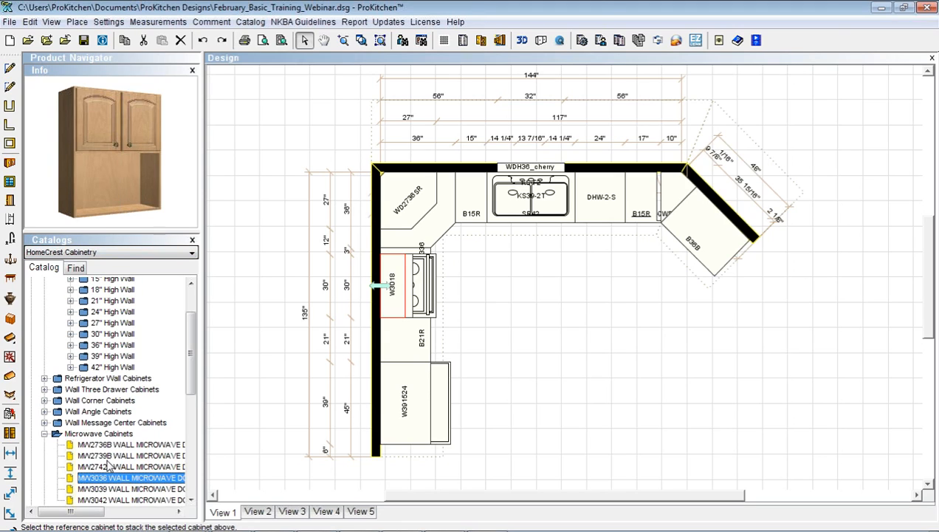
pyautogui.moveTo(105, 477); pyautogui.dragTo(535, 299)
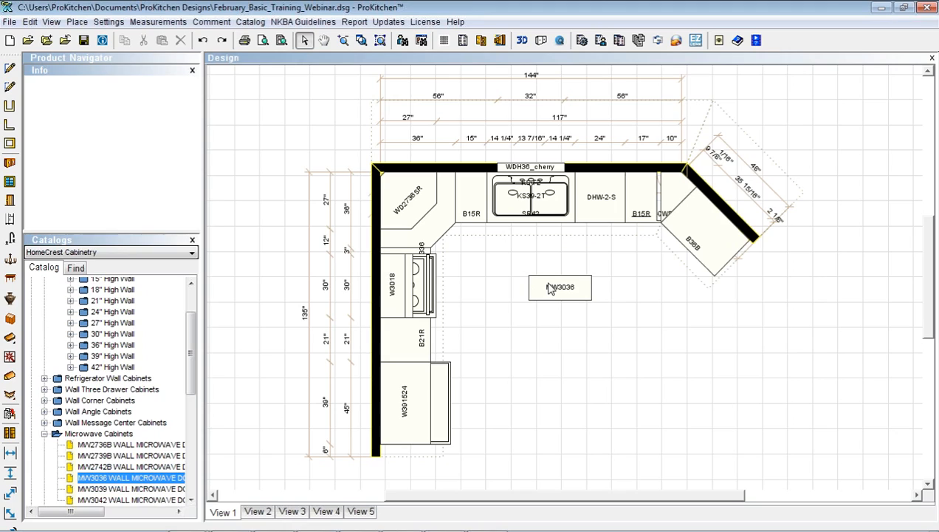
pyautogui.rightClick(547, 288)
pyautogui.moveTo(582, 313)
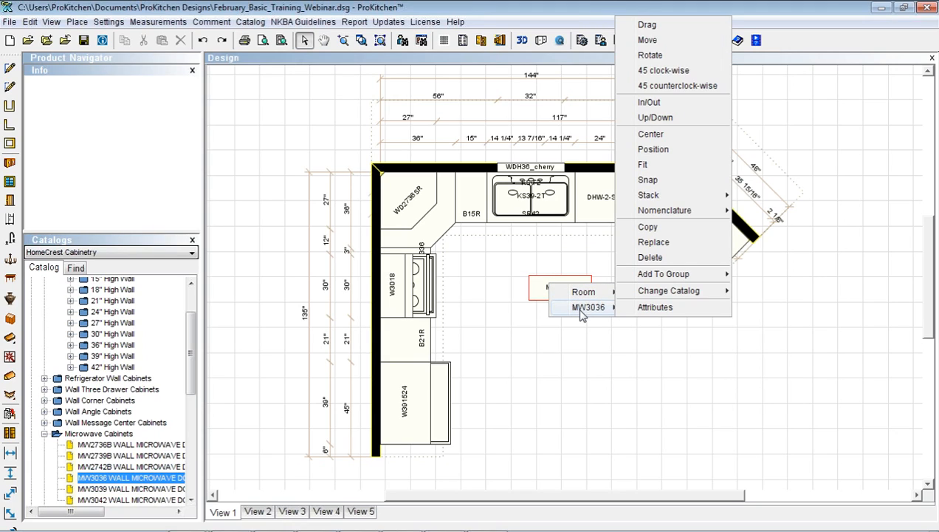
# Add the MWV-BMCO-S stainless built-in microwave/convection oven as MW3036's appliance
pyautogui.click(655, 307)
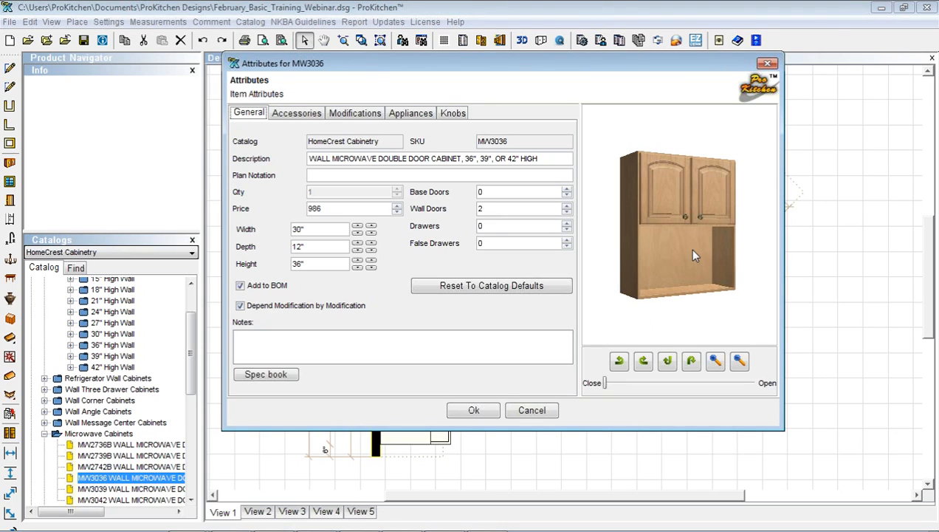
pyautogui.click(413, 115)
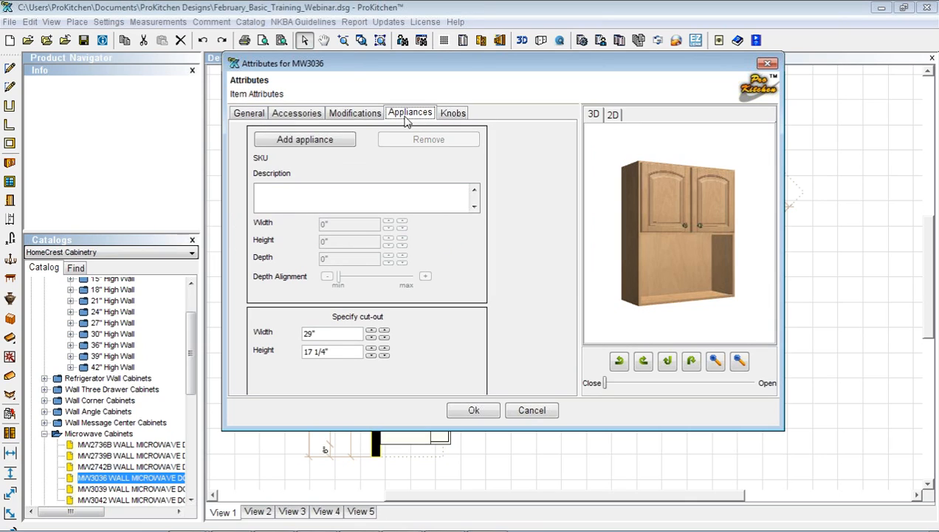
pyautogui.click(315, 141)
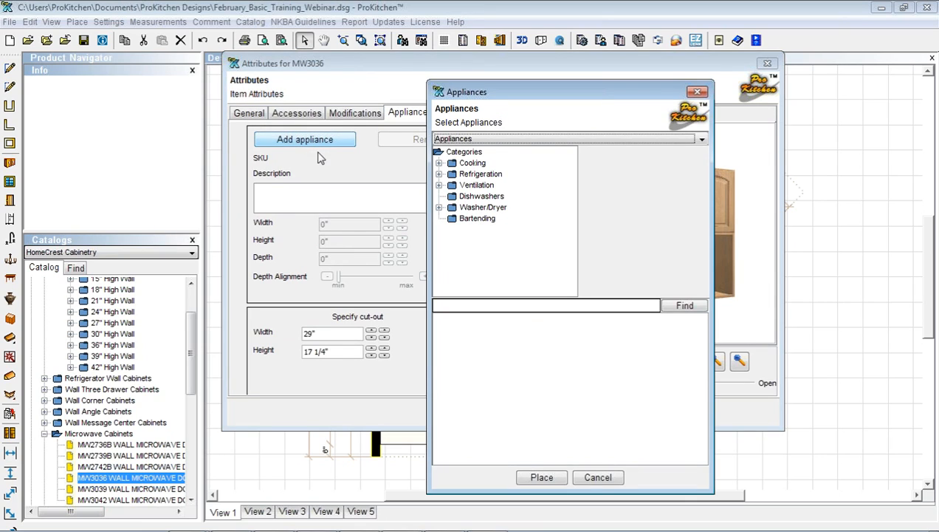
pyautogui.click(439, 163)
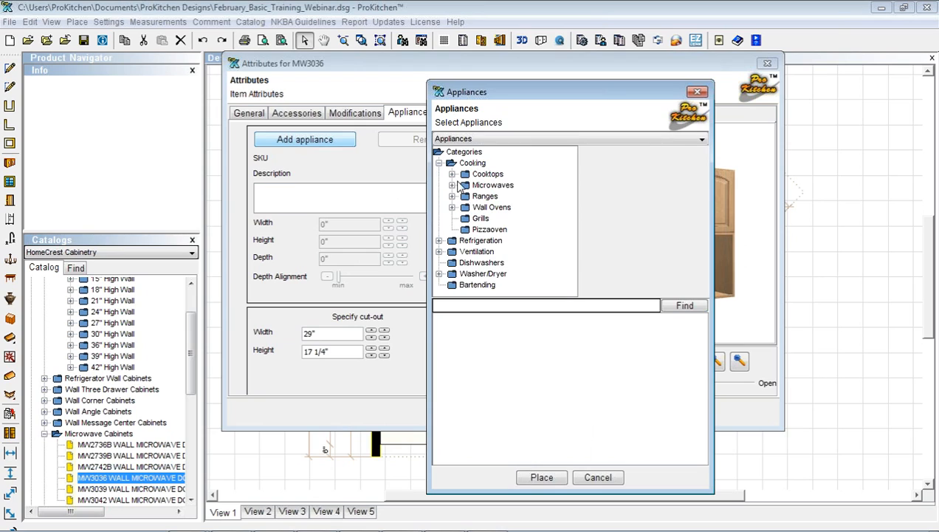
pyautogui.click(451, 186)
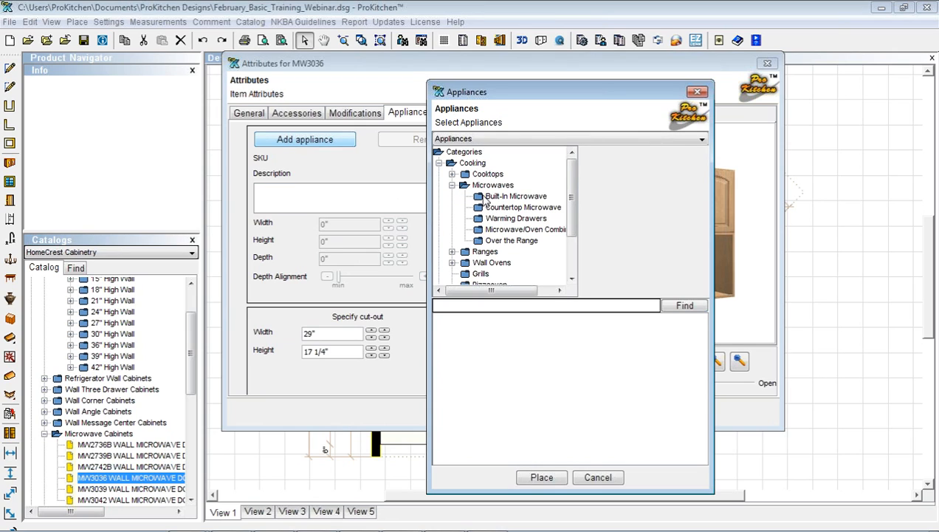
pyautogui.click(488, 197)
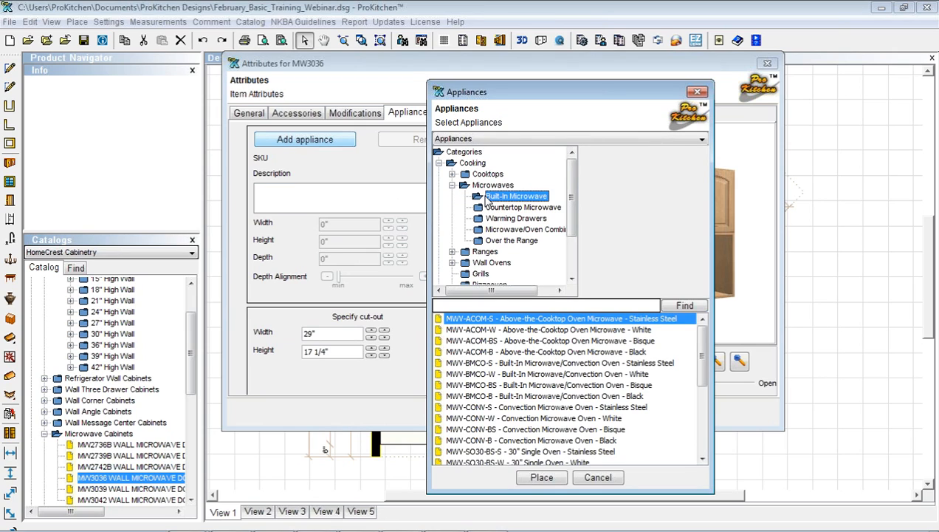
pyautogui.click(525, 364)
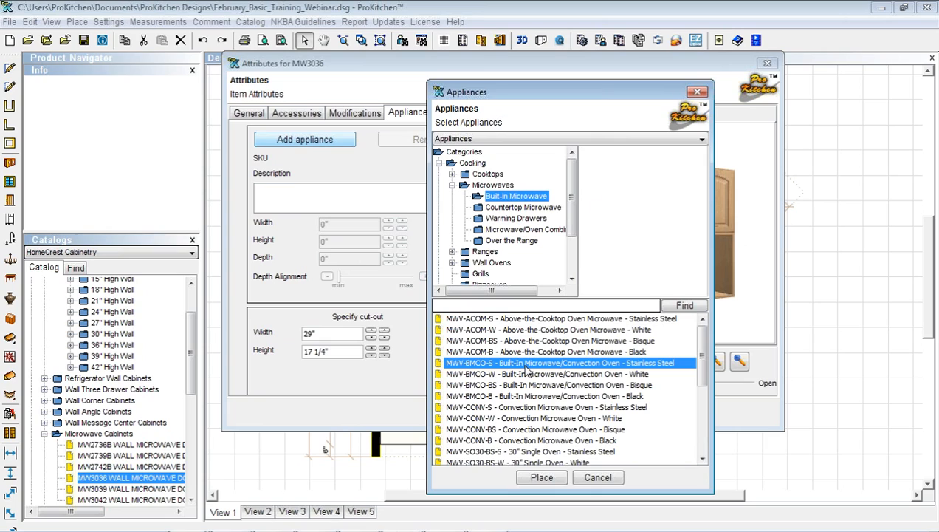
pyautogui.click(537, 480)
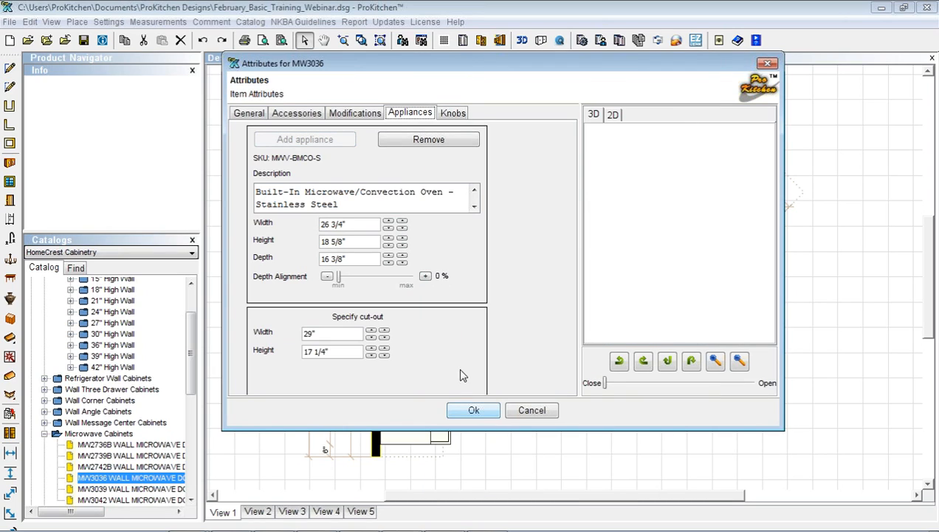
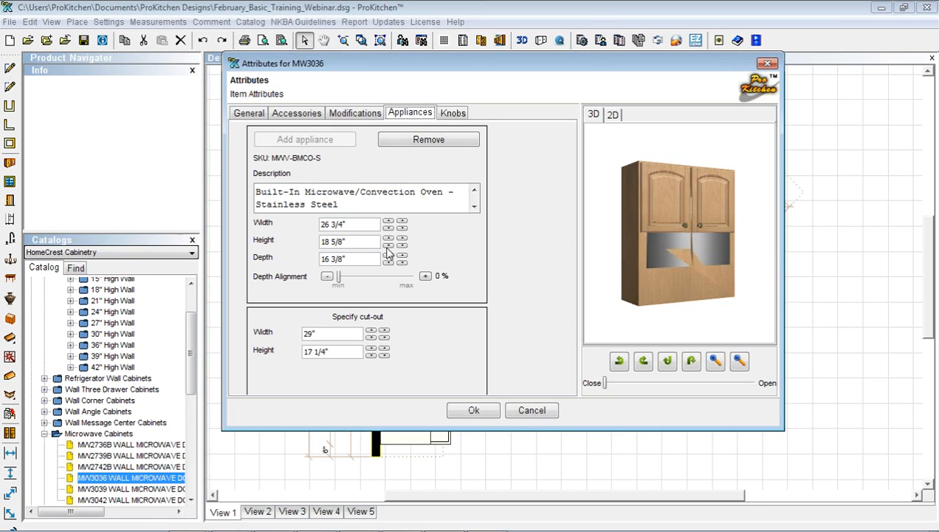
# Lower the MWV-BMCO-S oven height to 16 5/8" and preview MW3036 doors open in 2D and 3D
pyautogui.click(388, 245)
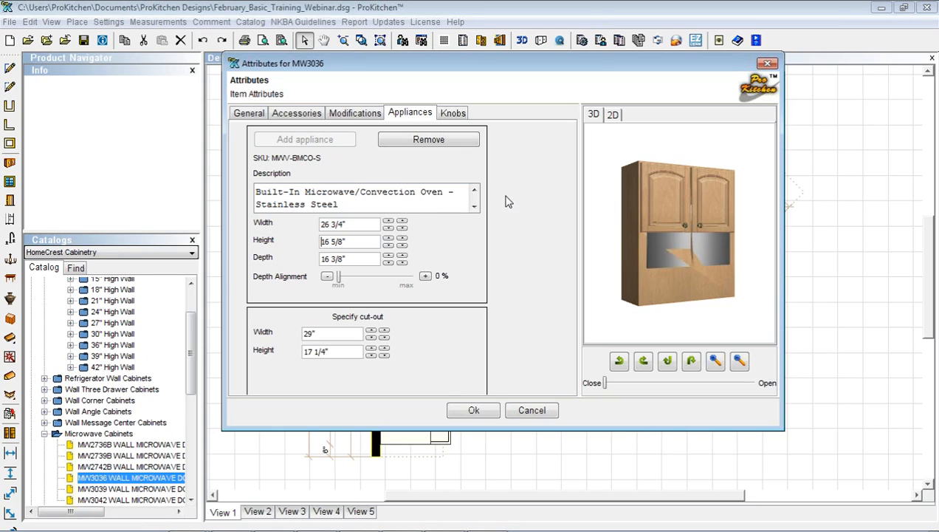
pyautogui.moveTo(607, 385); pyautogui.dragTo(655, 384)
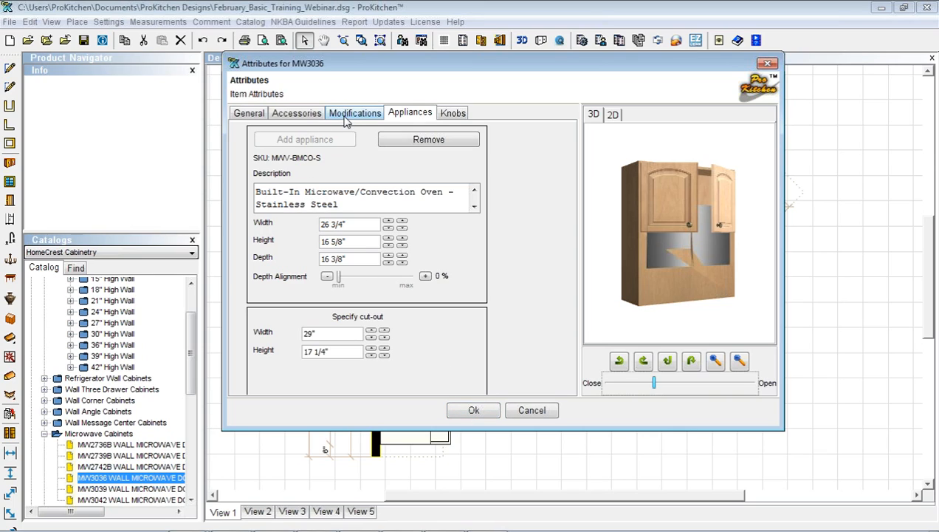
pyautogui.click(612, 117)
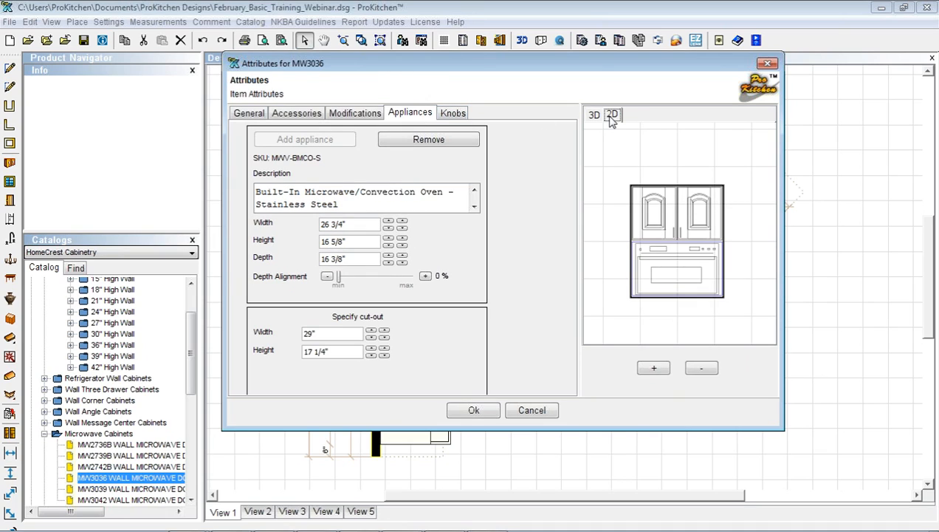
pyautogui.click(612, 119)
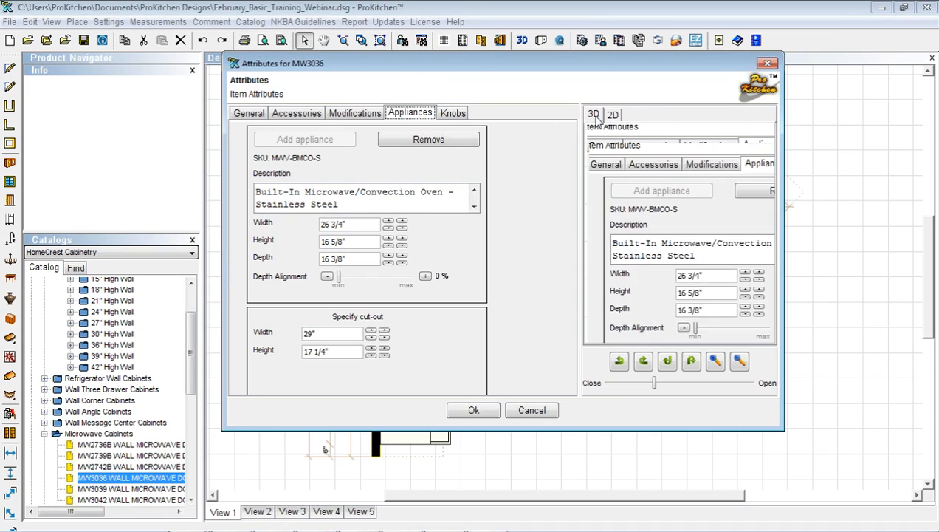
pyautogui.click(613, 117)
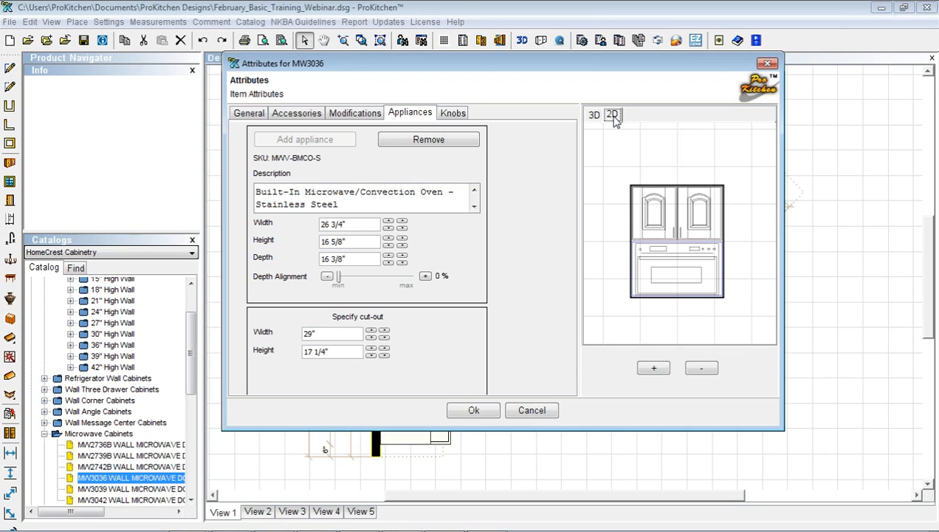
pyautogui.click(594, 116)
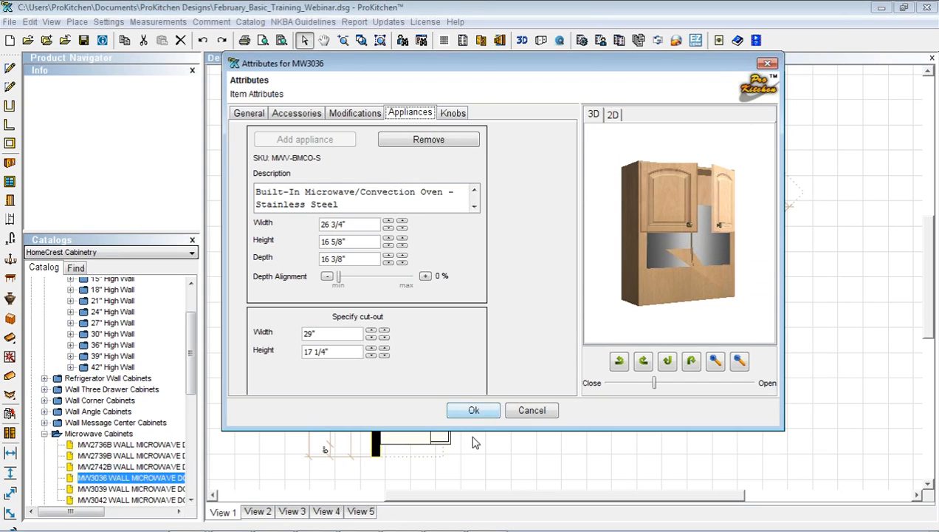
# Apply the MW3036 attribute changes and orbit the full kitchen in 3D toward the sink wall
pyautogui.click(473, 410)
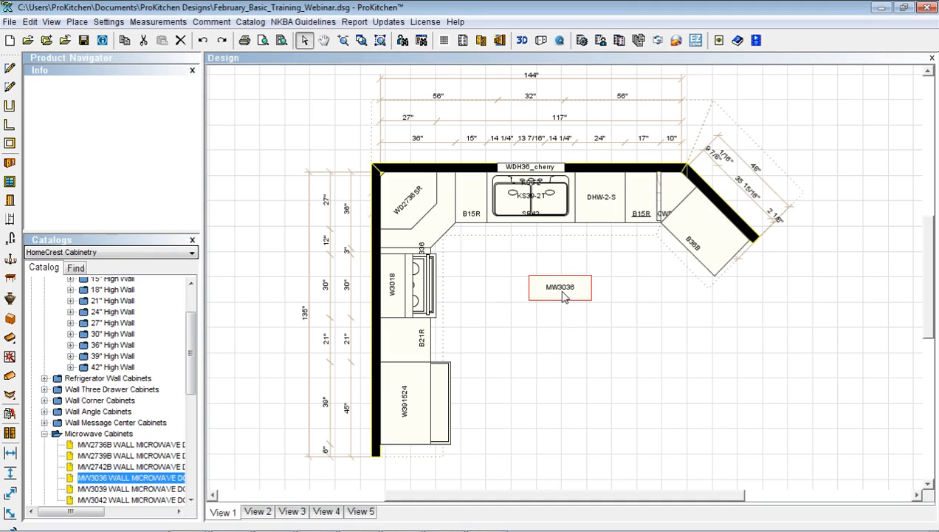
pyautogui.click(521, 42)
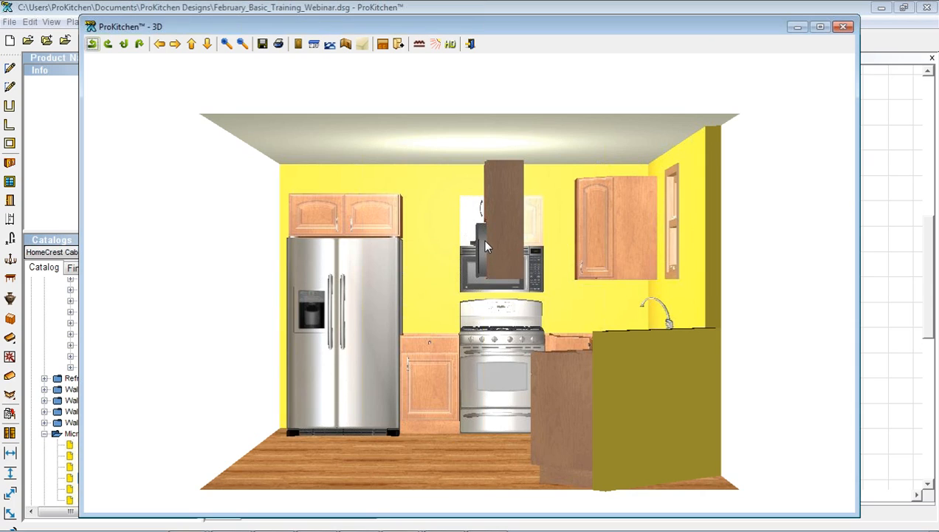
pyautogui.moveTo(511, 220); pyautogui.dragTo(529, 234)
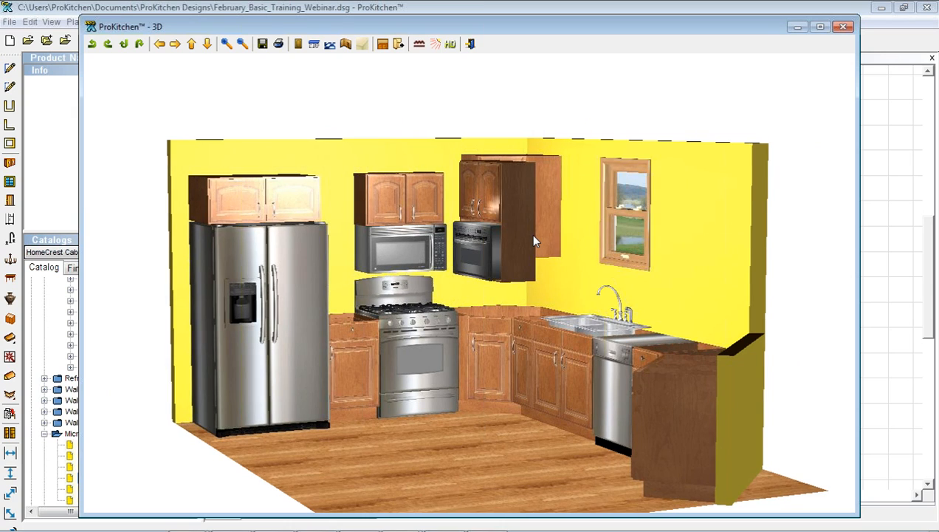
pyautogui.click(842, 26)
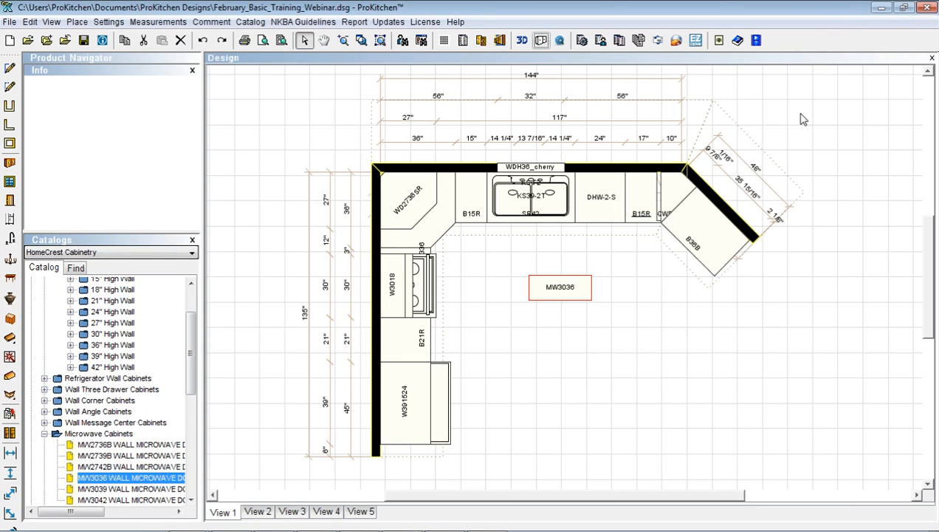
# Delete MW3036 and place W1236L, W2136R and two W2436B wall cabinets from 36" High Wall
pyautogui.click(179, 41)
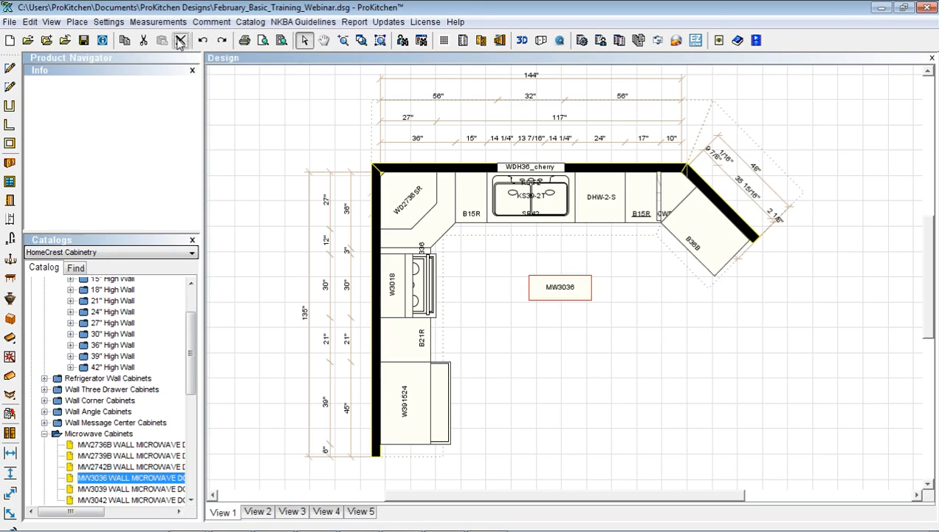
pyautogui.click(397, 291)
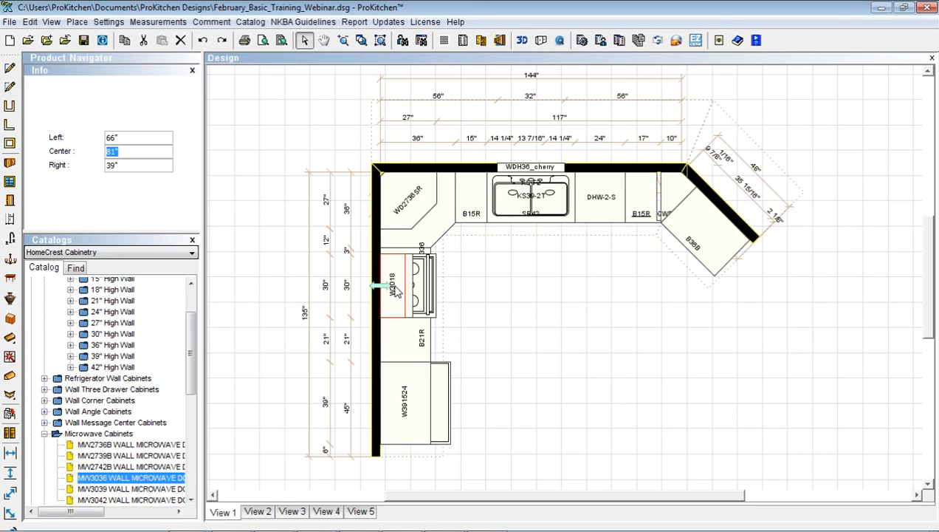
pyautogui.click(71, 345)
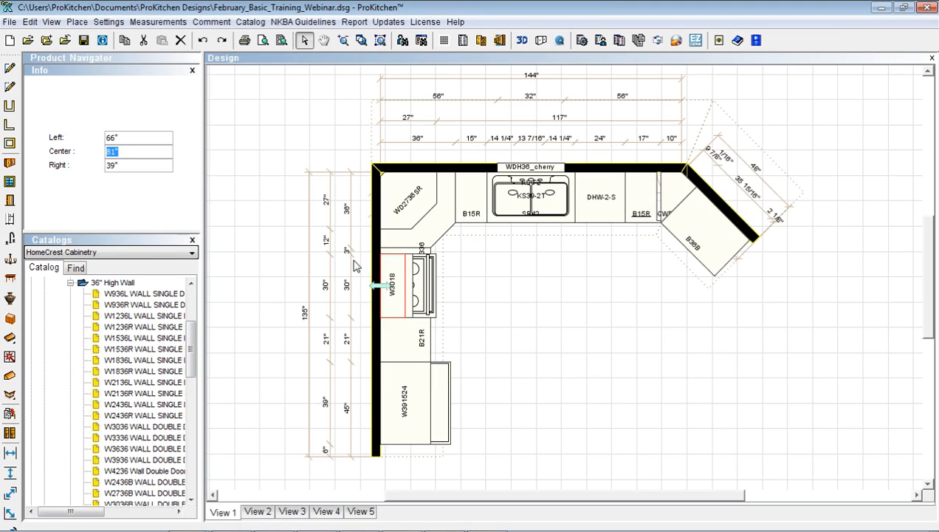
pyautogui.click(117, 318)
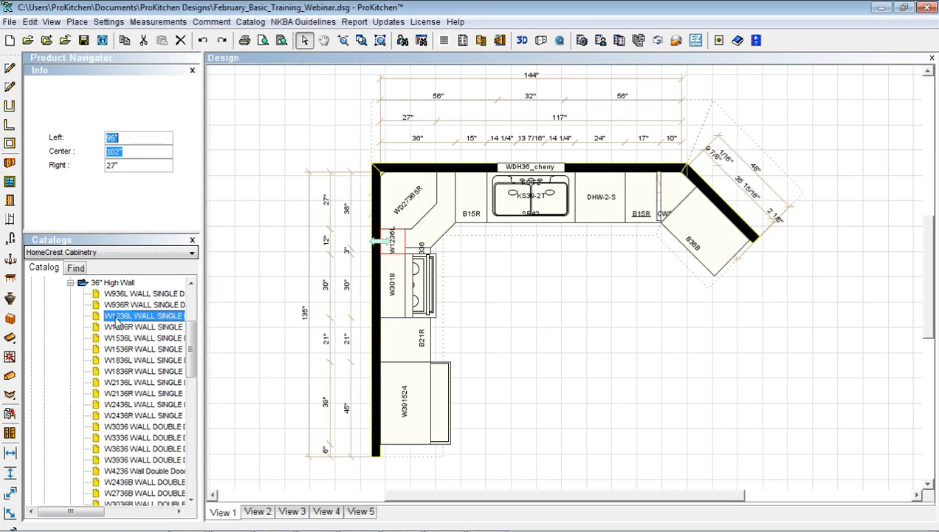
pyautogui.click(117, 394)
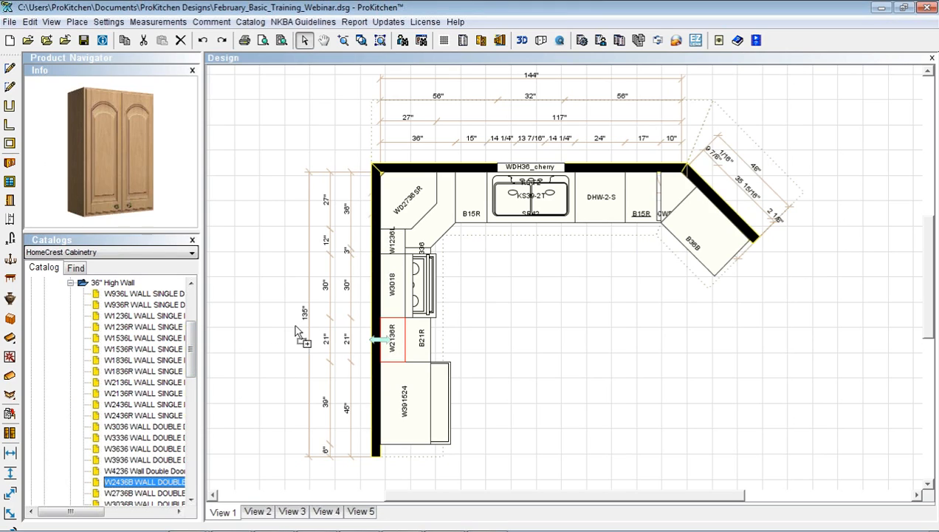
pyautogui.click(443, 212)
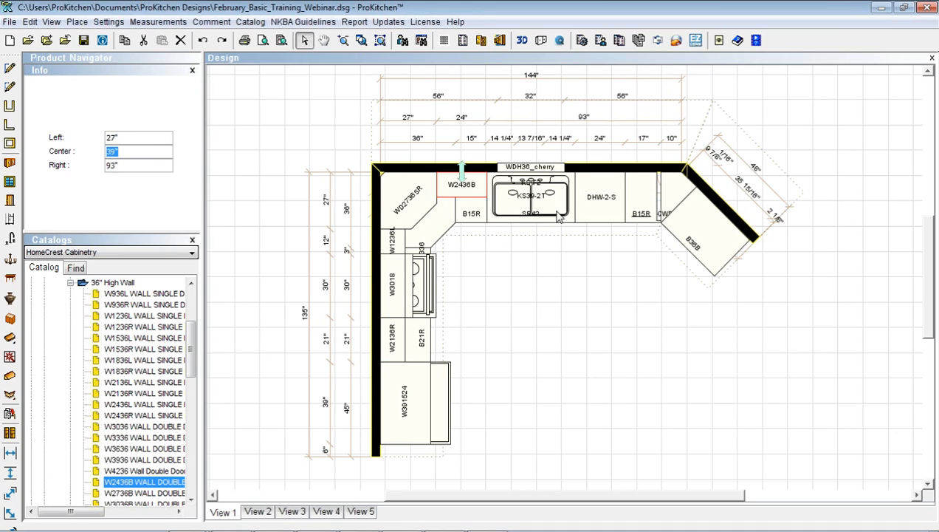
pyautogui.moveTo(142, 484); pyautogui.dragTo(575, 200)
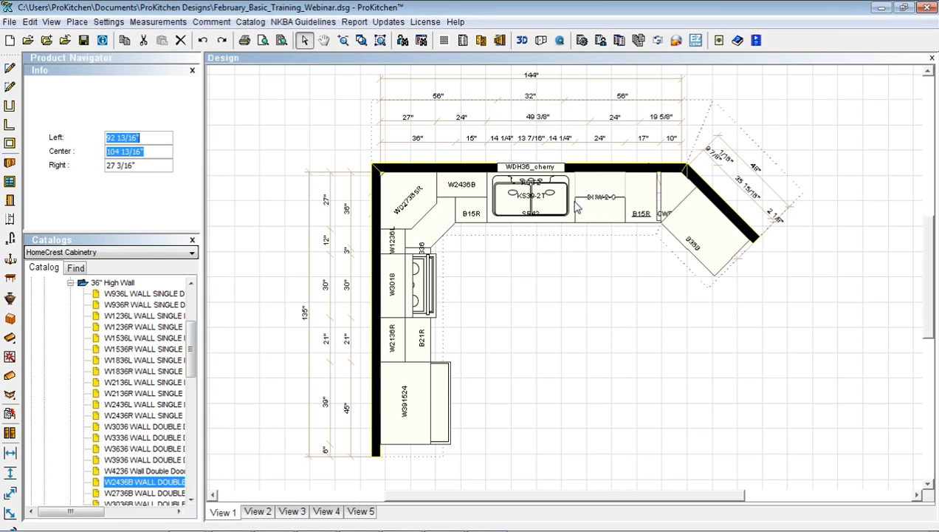
# Use the W2436B > Center option to centre the second W2436B over the DHW-2-S dishwasher
pyautogui.rightClick(592, 194)
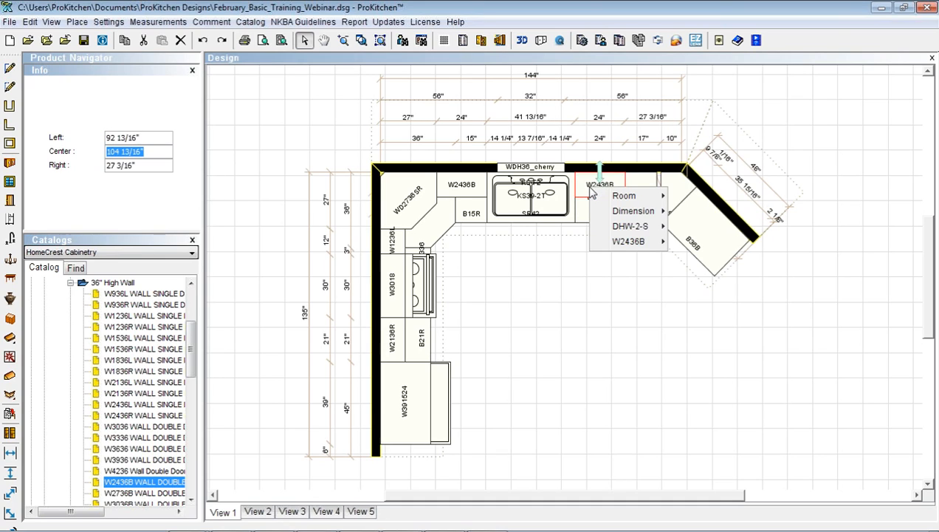
pyautogui.moveTo(598, 203)
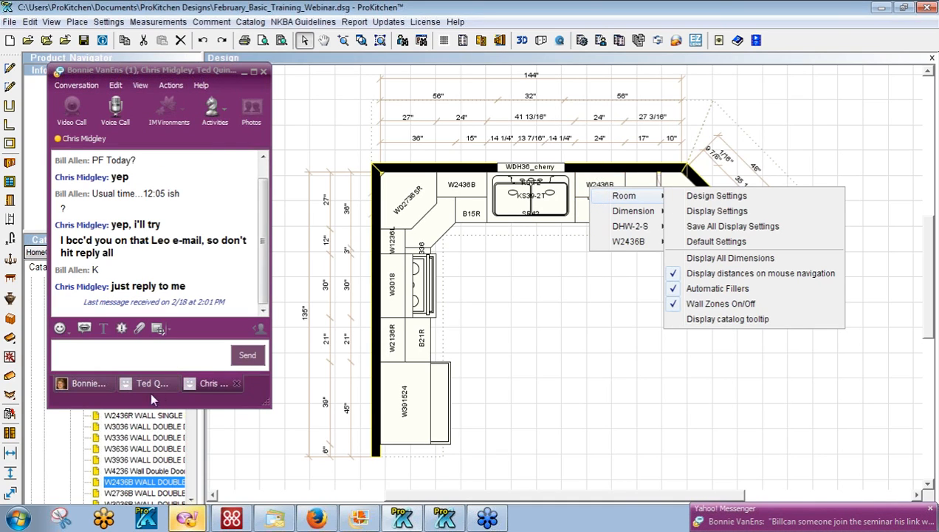
pyautogui.click(102, 360)
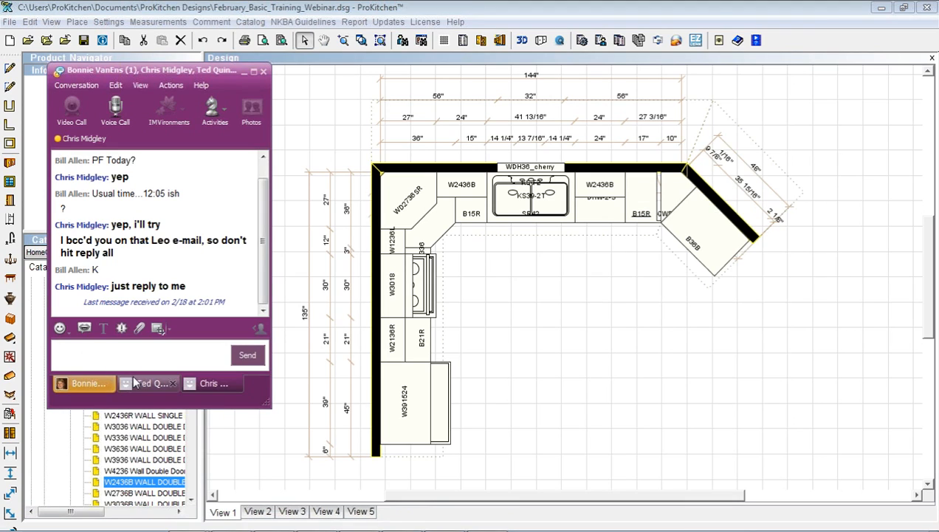
pyautogui.click(244, 72)
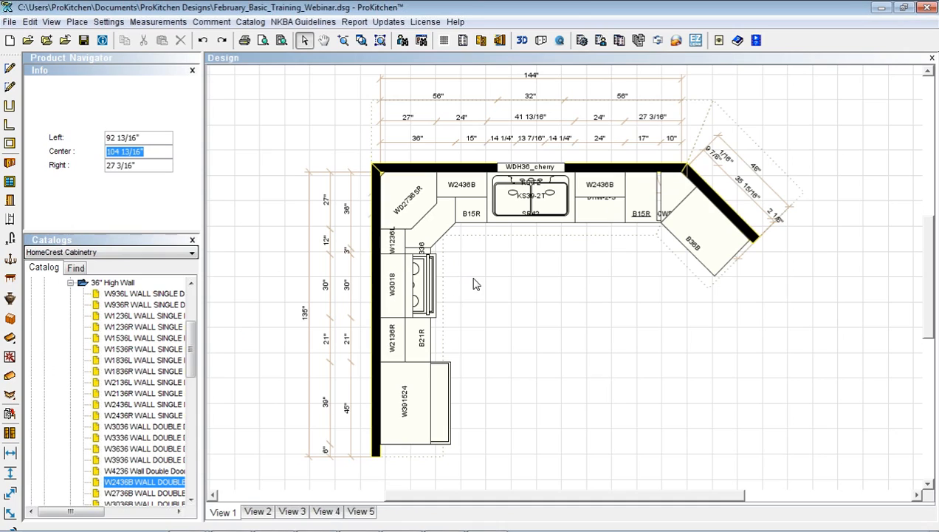
pyautogui.rightClick(588, 196)
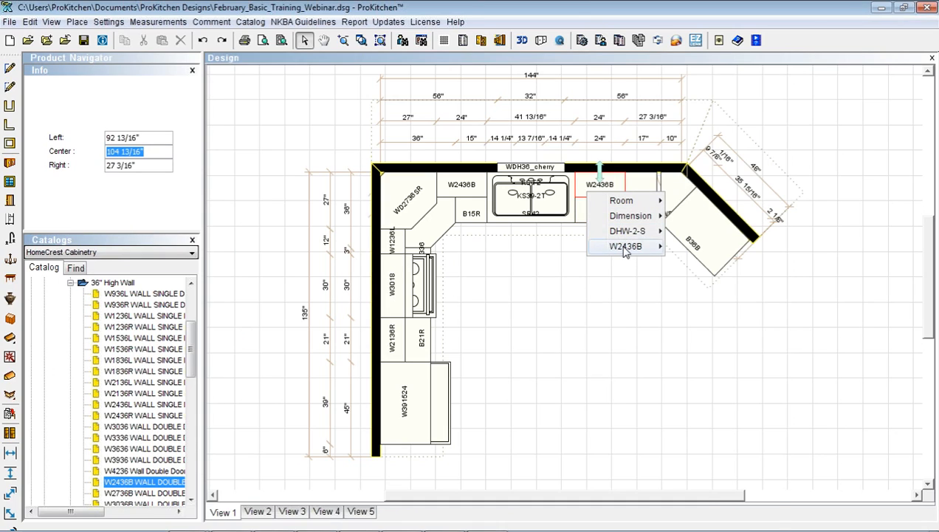
pyautogui.moveTo(623, 247)
pyautogui.click(695, 350)
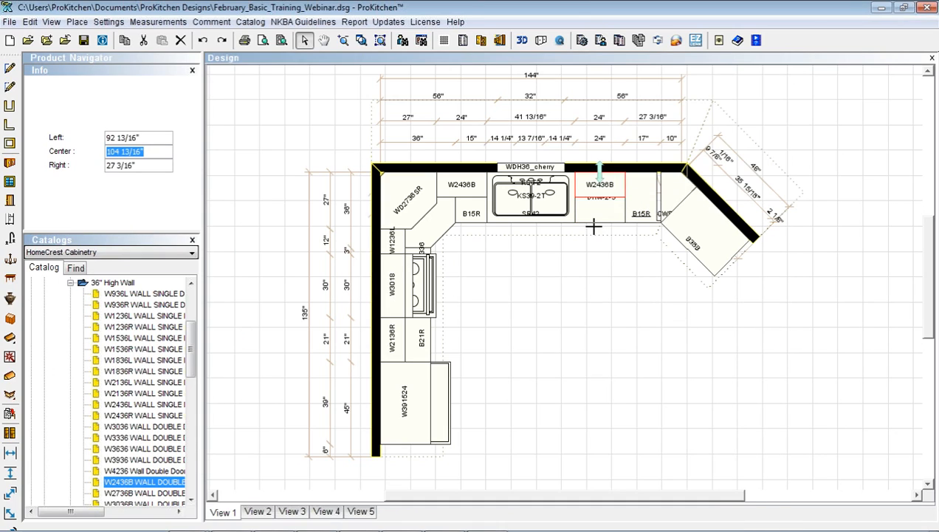
pyautogui.rightClick(596, 198)
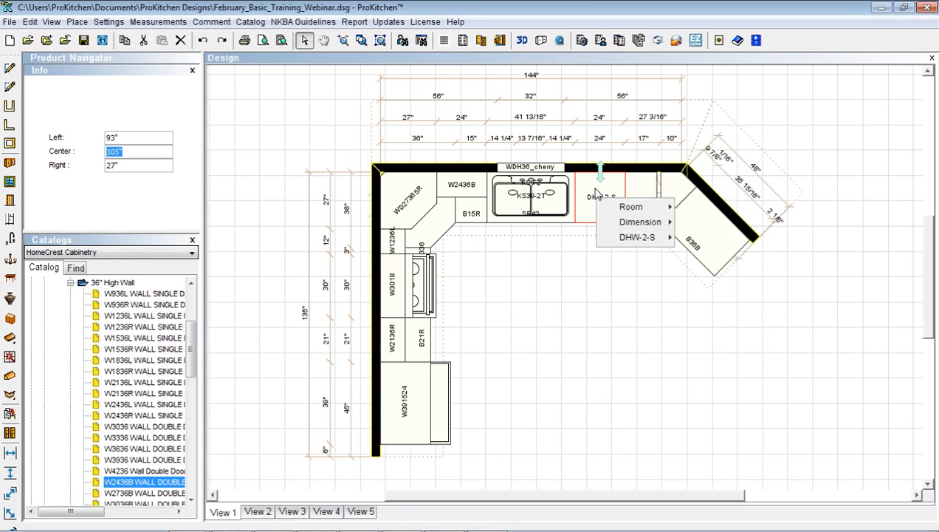
pyautogui.rightClick(596, 187)
pyautogui.moveTo(628, 248)
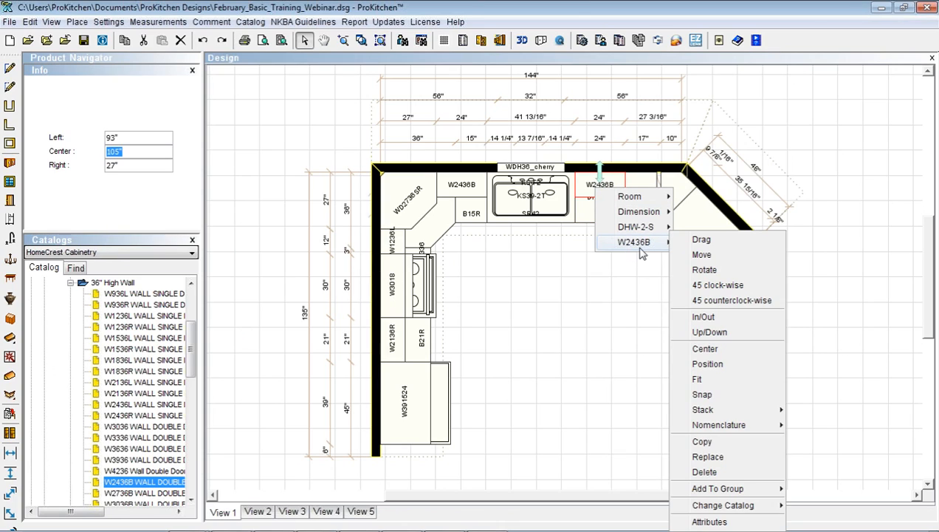
pyautogui.click(705, 348)
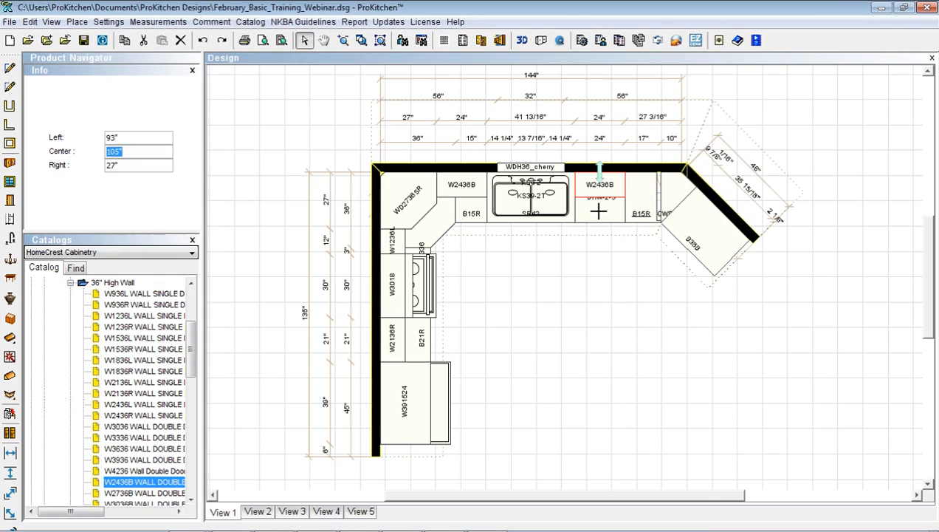
pyautogui.press('Return')
pyautogui.click(602, 217)
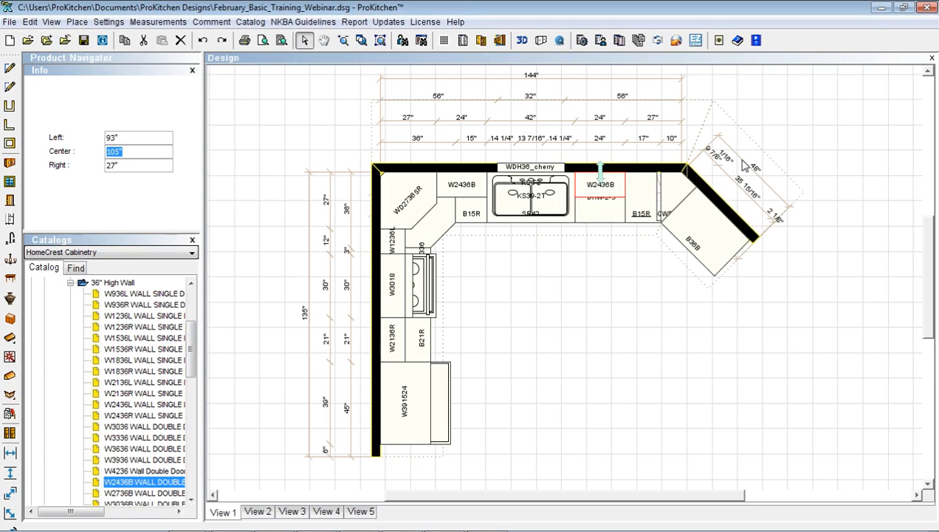
# Rotate the angled right wall to 180° and delete the CWF330 corner cabinet
pyautogui.click(715, 205)
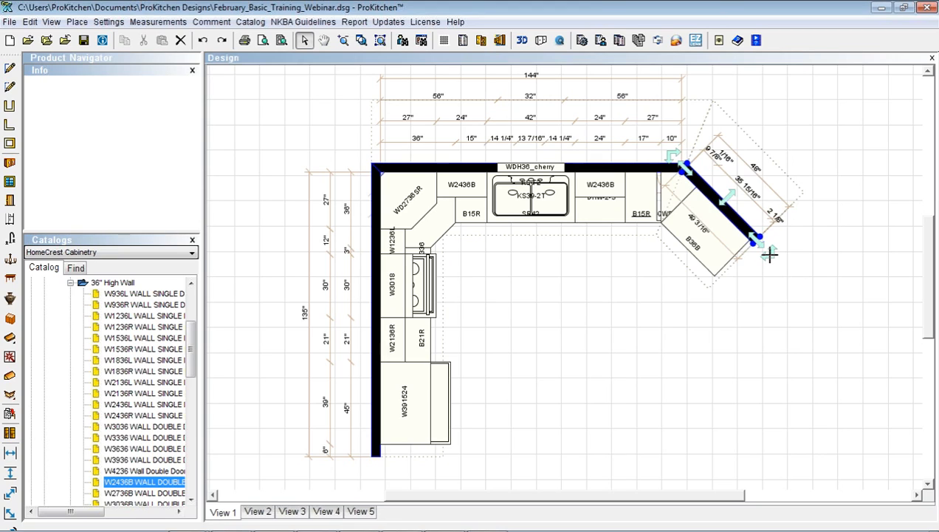
pyautogui.moveTo(770, 254); pyautogui.dragTo(782, 174)
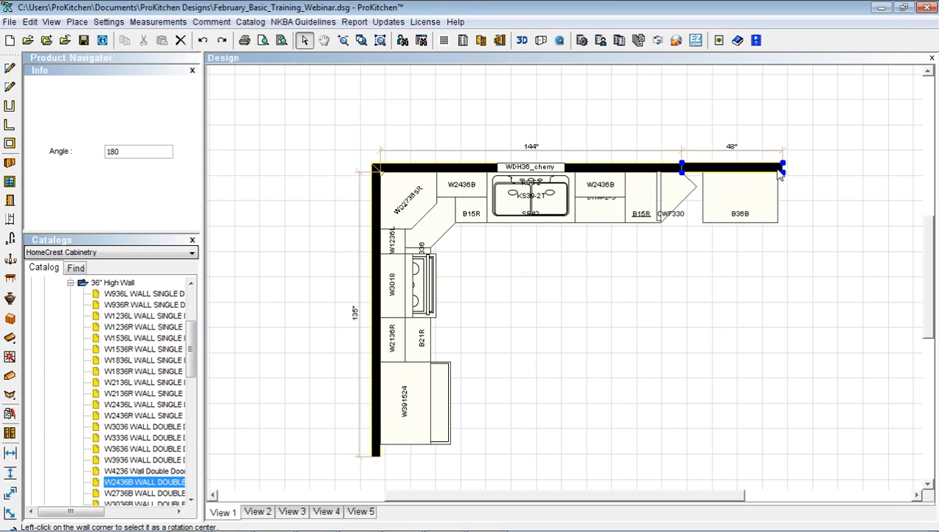
pyautogui.click(778, 169)
pyautogui.click(677, 194)
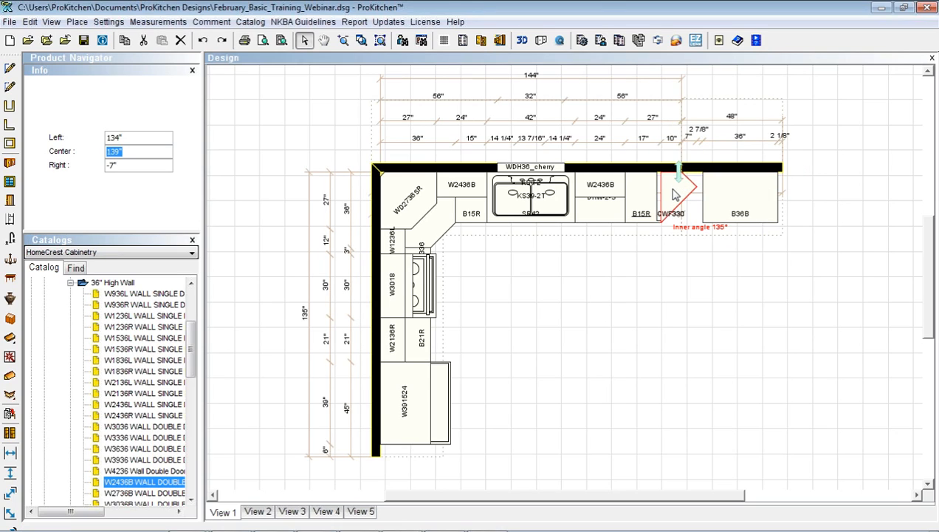
pyautogui.press('Delete')
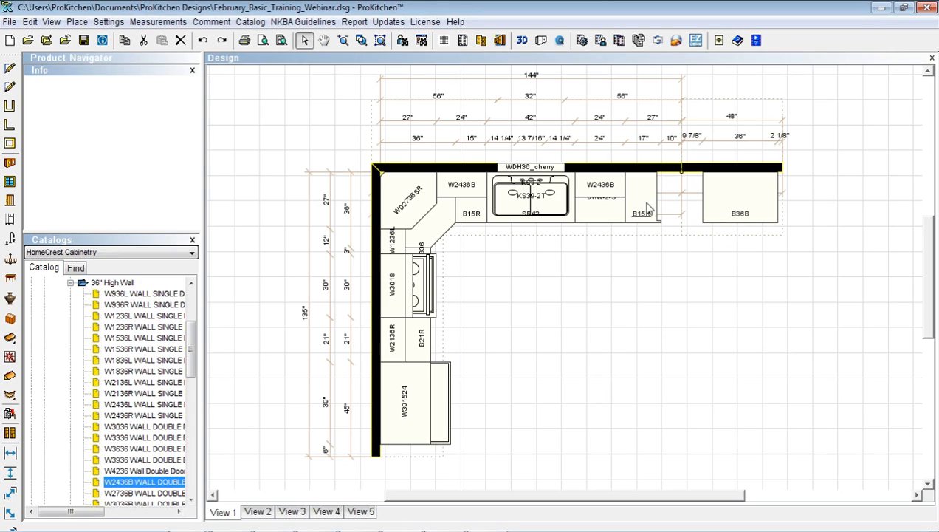
# Replace the B15R base cabinet with a B27B, accepting the modification and collision warnings
pyautogui.rightClick(643, 204)
pyautogui.moveTo(670, 229)
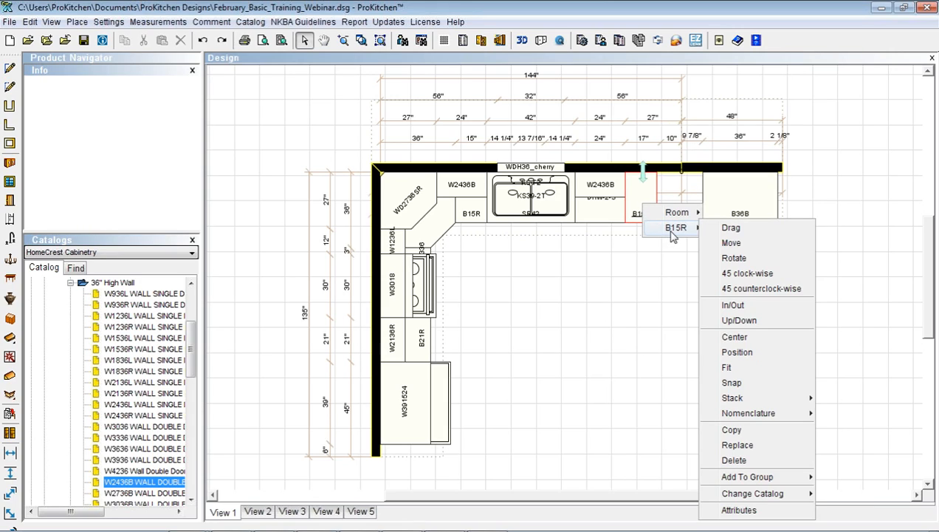
pyautogui.click(733, 446)
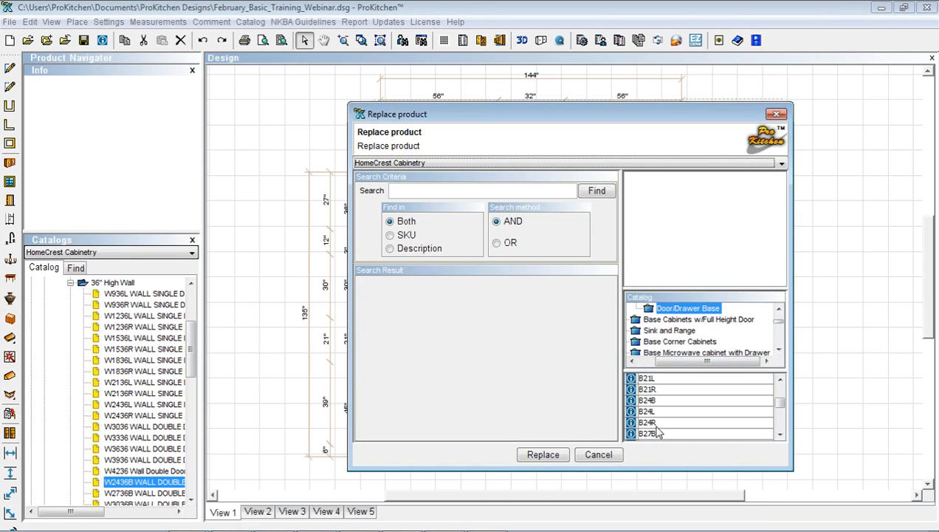
pyautogui.doubleClick(647, 434)
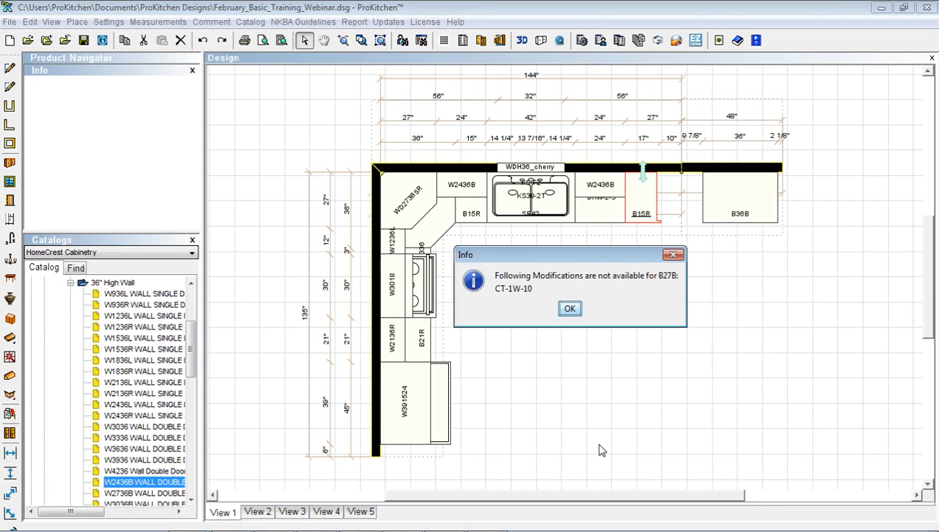
pyautogui.click(570, 311)
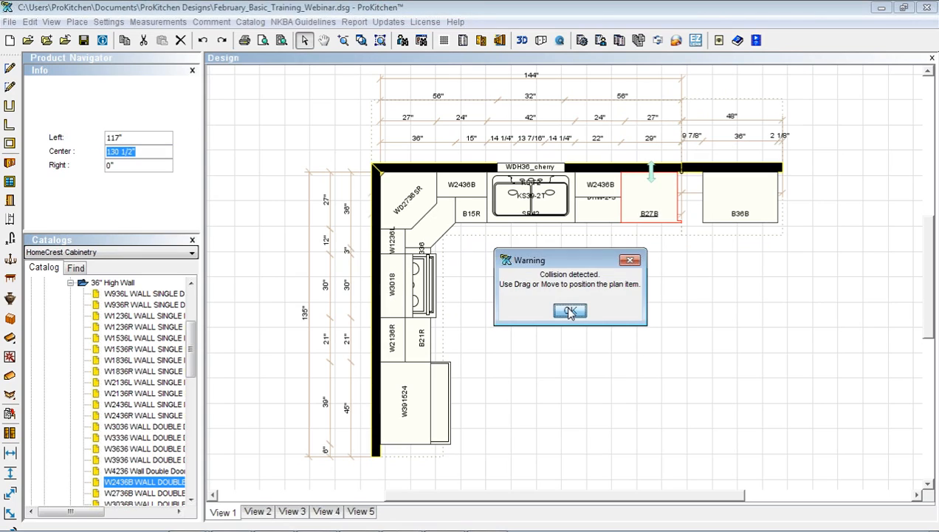
pyautogui.click(567, 310)
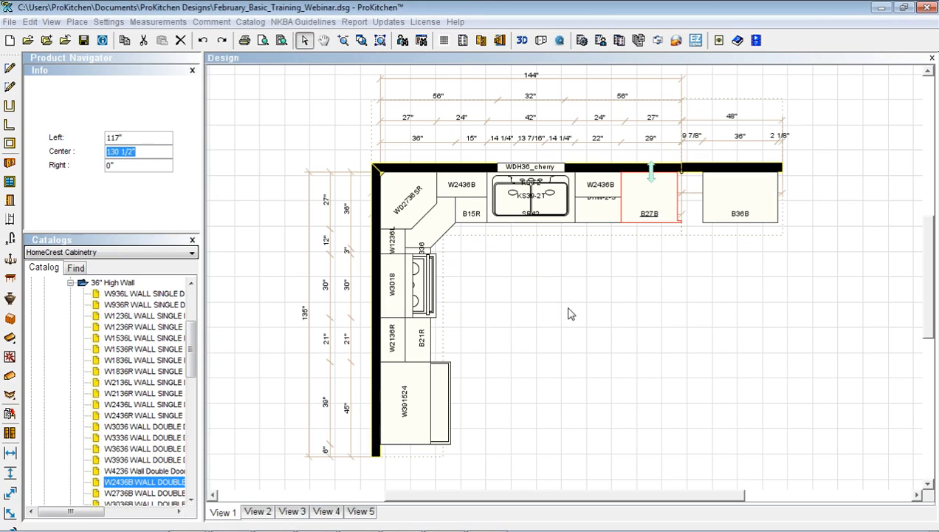
# Remove the EXR modification from the B27B cabinet's attributes
pyautogui.rightClick(655, 214)
pyautogui.moveTo(683, 251)
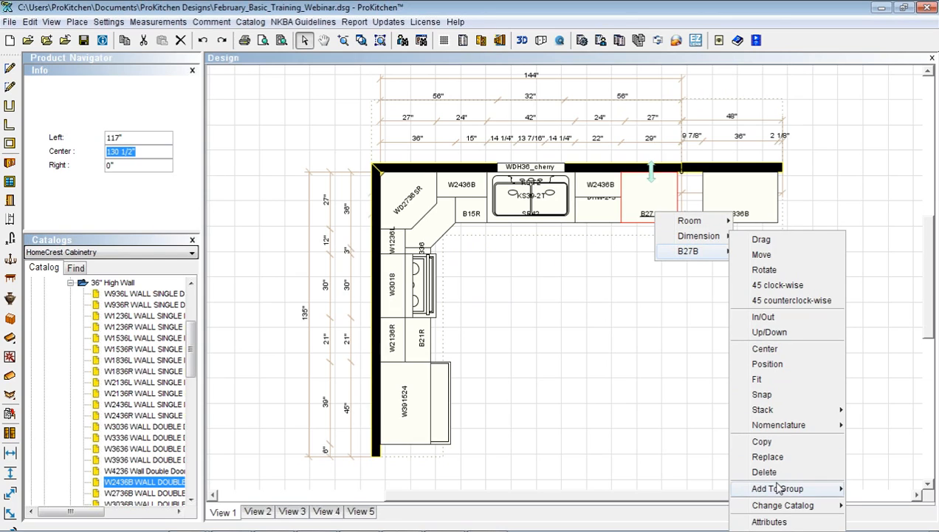
pyautogui.click(770, 521)
pyautogui.click(353, 113)
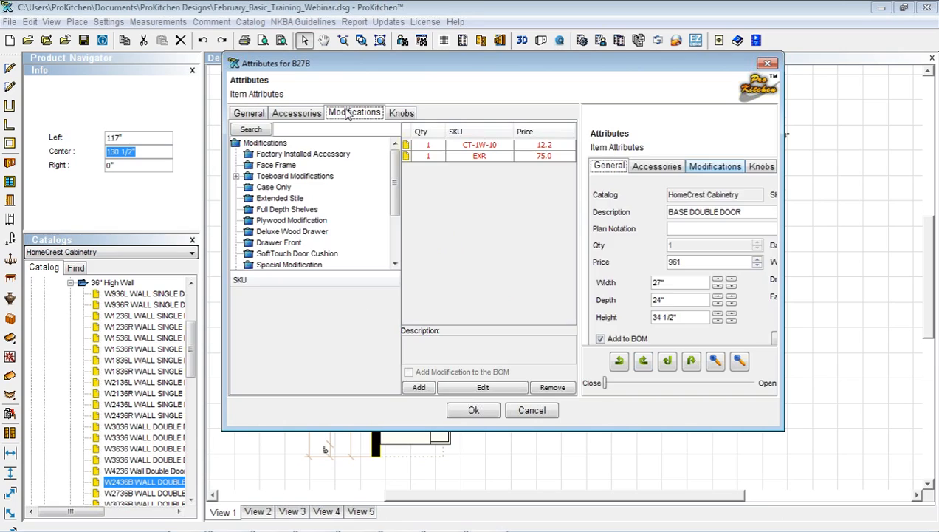
pyautogui.click(476, 157)
pyautogui.click(552, 387)
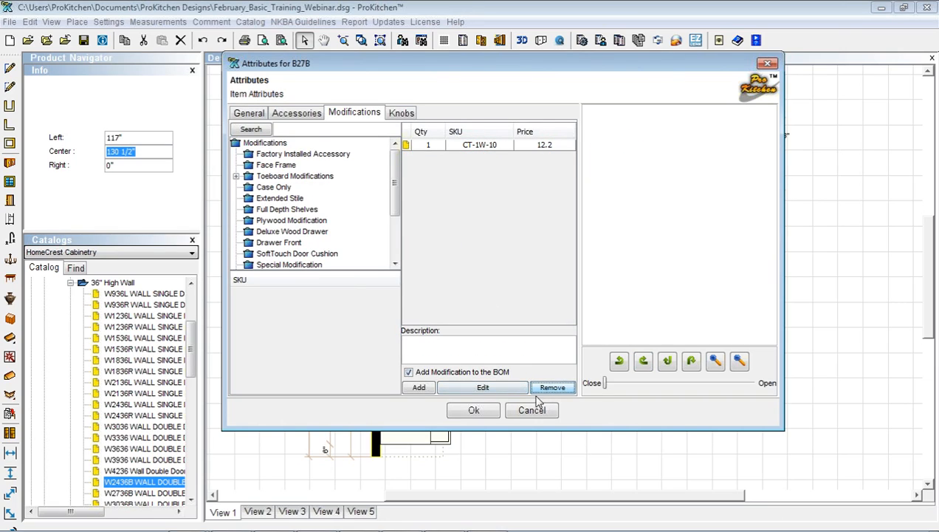
pyautogui.click(473, 409)
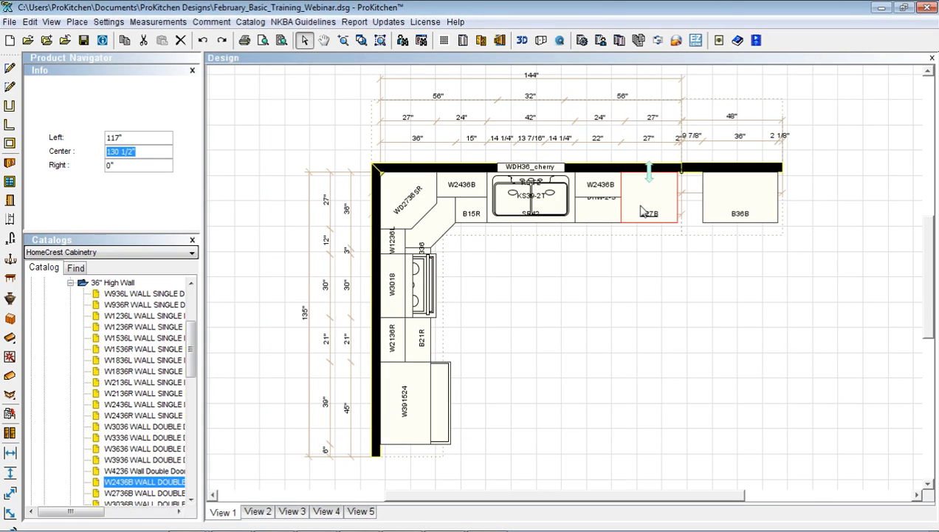
# Nudge B27B right against B36B and begin replacing the B36B cabinet
pyautogui.moveTo(639, 203); pyautogui.dragTo(704, 198)
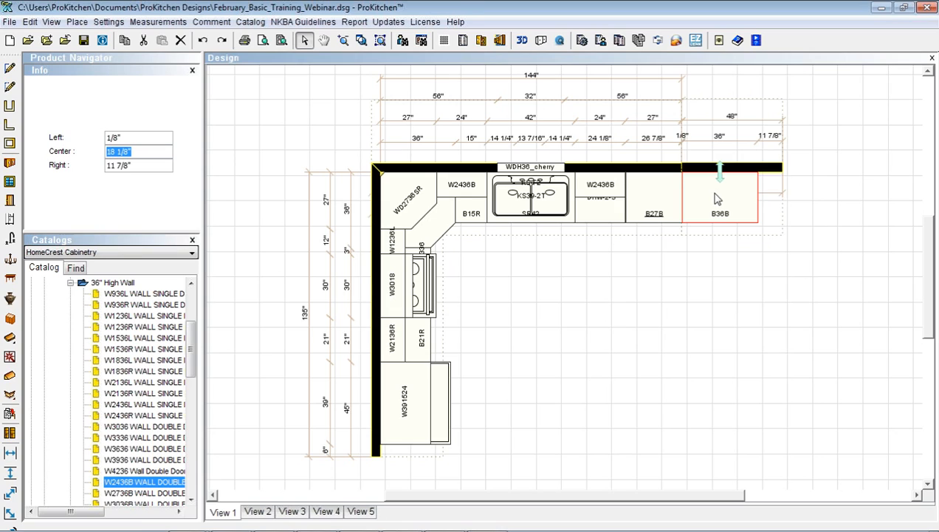
pyautogui.rightClick(715, 195)
pyautogui.moveTo(747, 233)
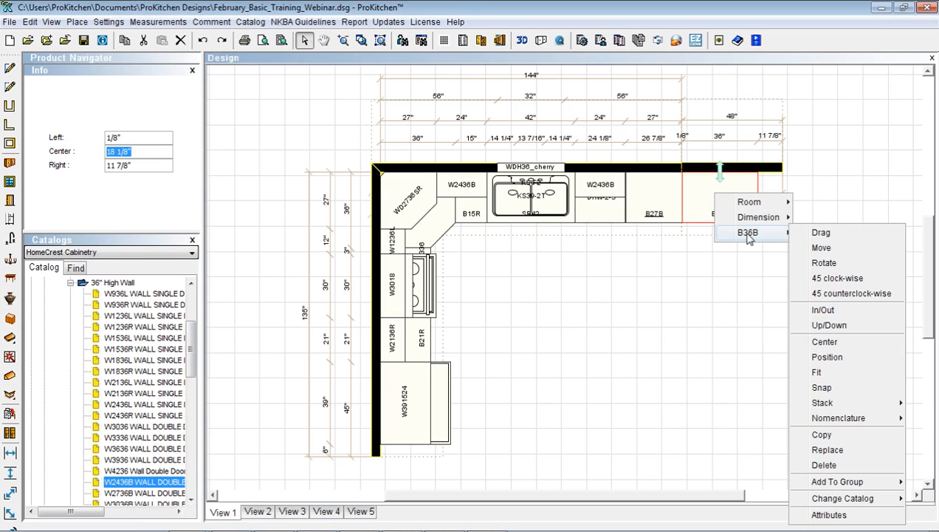
pyautogui.click(826, 449)
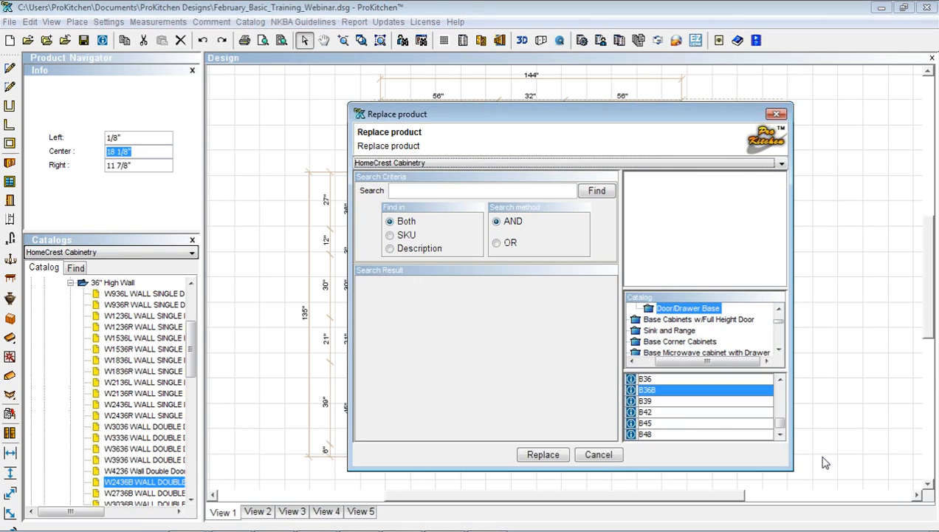
# Swap B36B for a B48 base cabinet and insert a W2736B wall cabinet beside W2436B
pyautogui.doubleClick(664, 435)
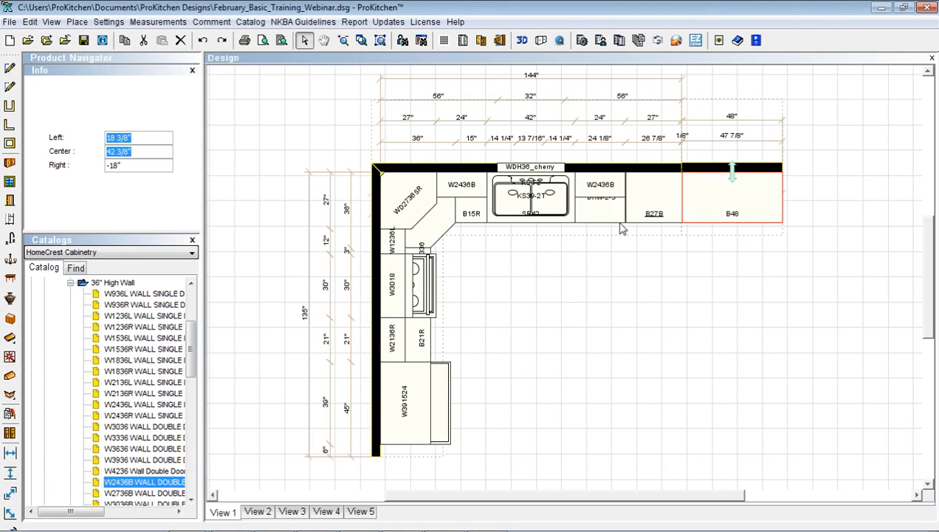
pyautogui.click(602, 180)
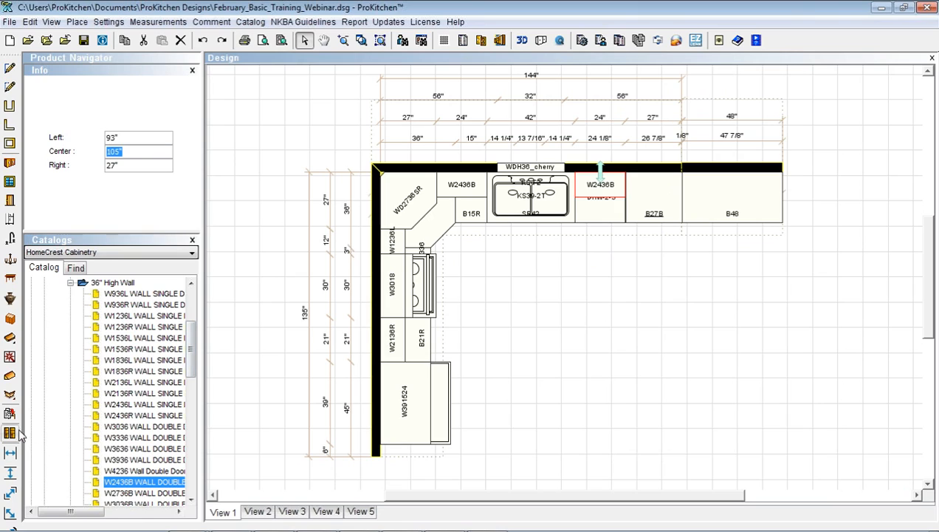
pyautogui.doubleClick(147, 493)
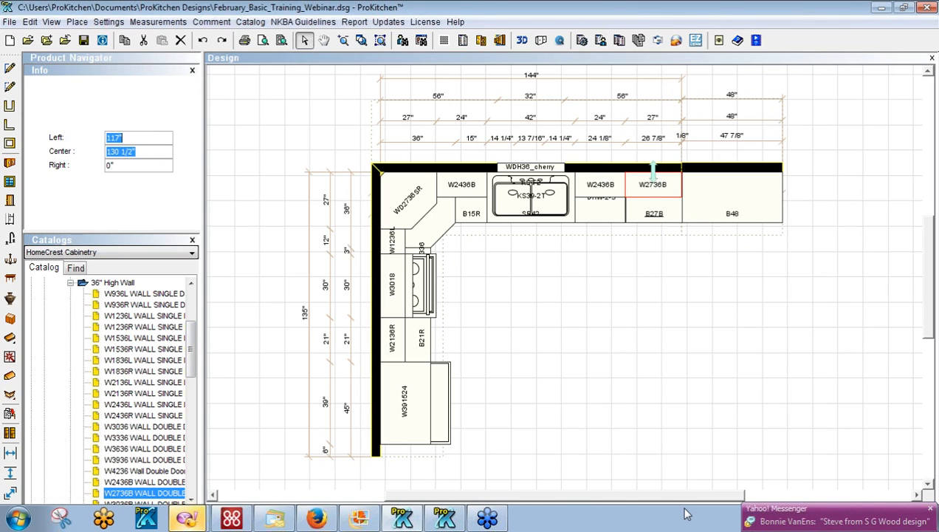
pyautogui.click(929, 508)
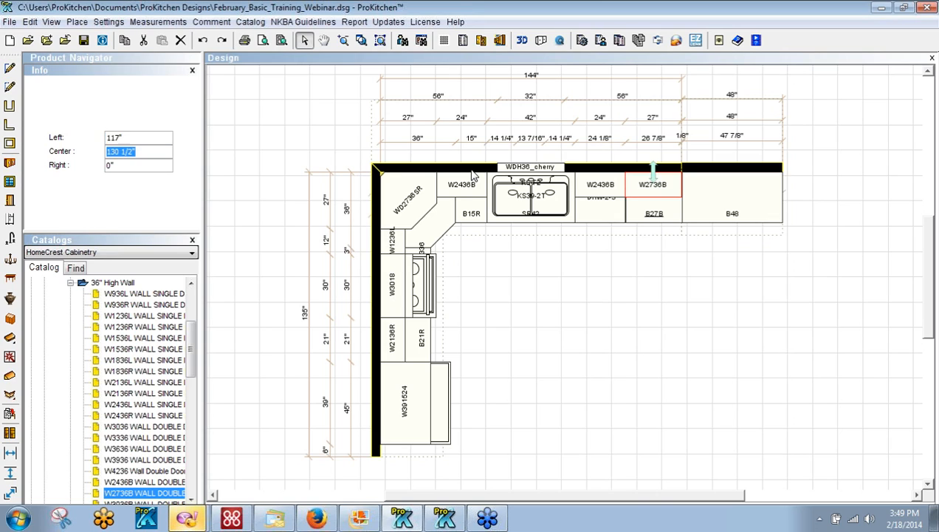
pyautogui.click(472, 171)
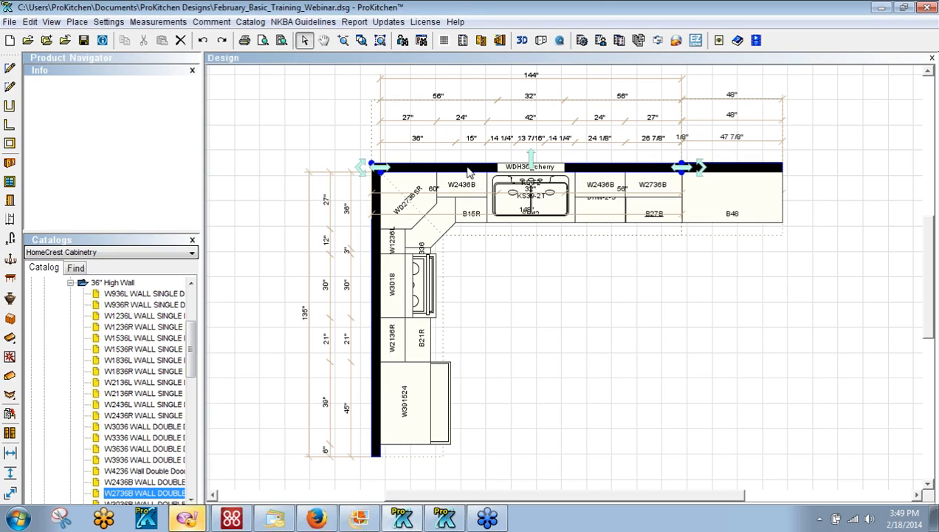
# Show an elevation of the top wall above the plan, deleting the duplicate L2 view
pyautogui.click(500, 41)
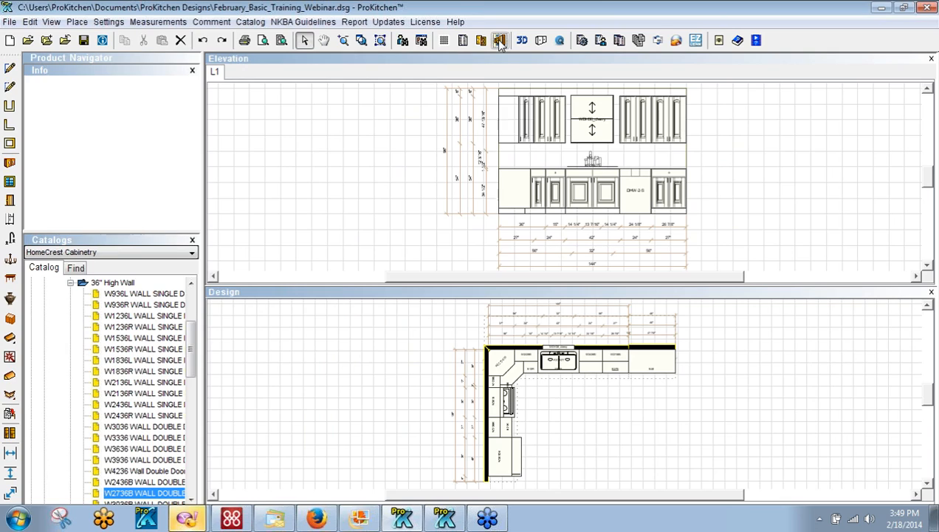
pyautogui.click(521, 348)
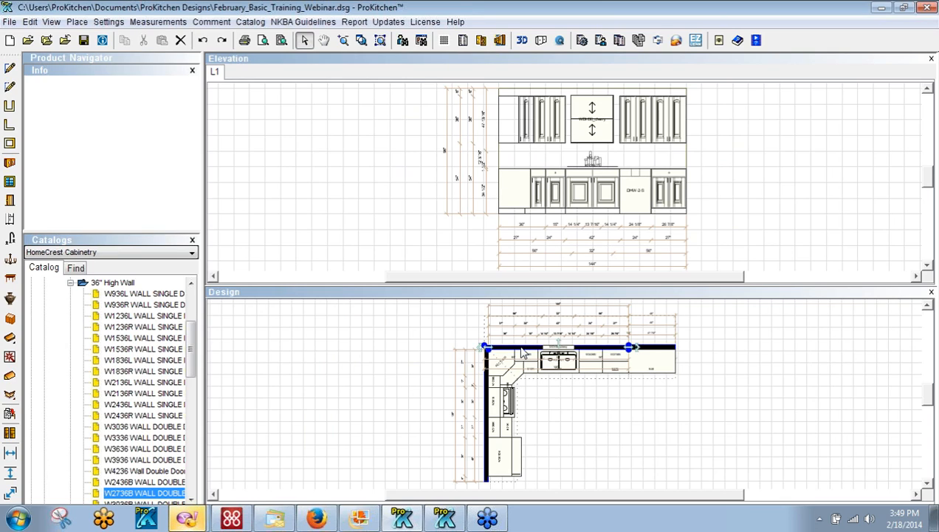
pyautogui.click(499, 41)
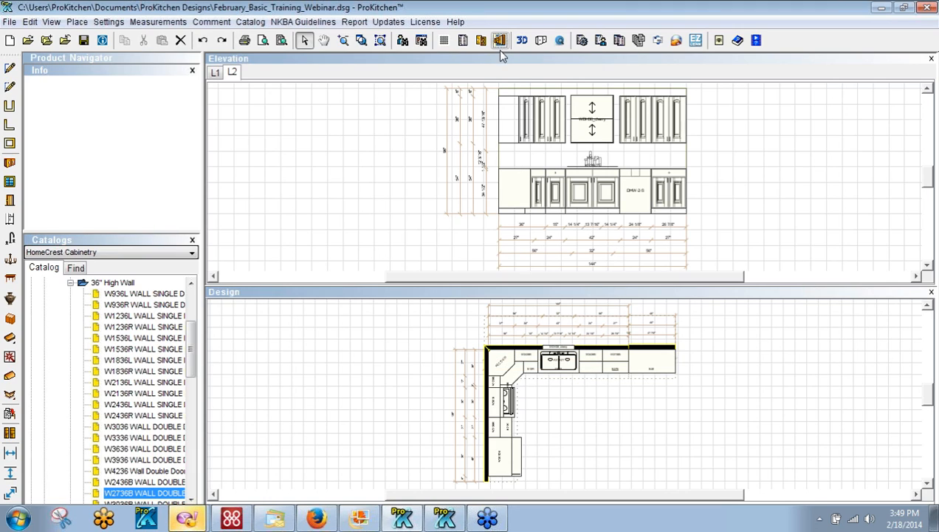
pyautogui.rightClick(232, 76)
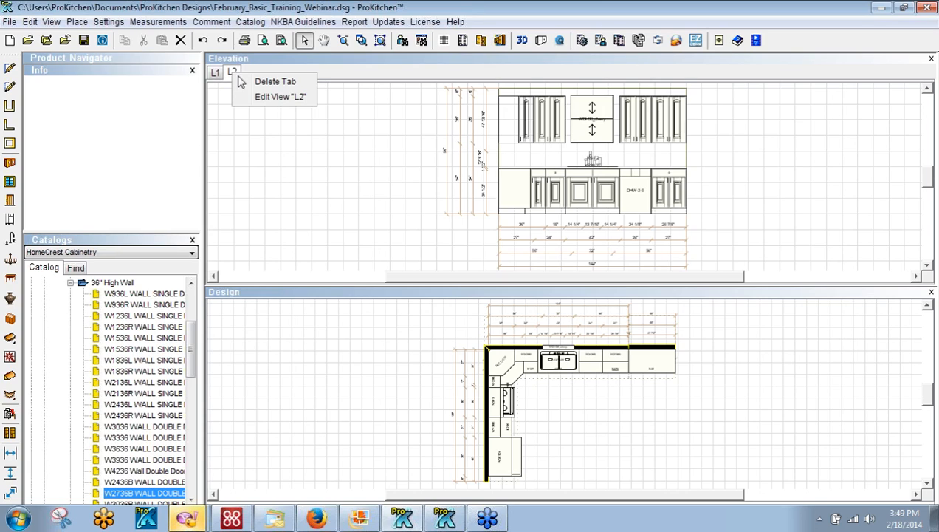
pyautogui.click(262, 81)
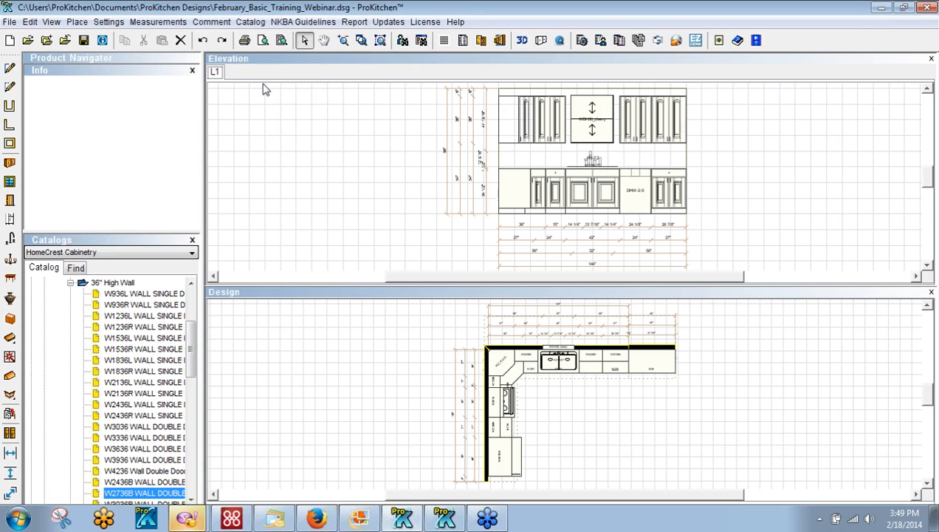
# Rename the L1 elevation view to 'Sink Wall'
pyautogui.rightClick(216, 75)
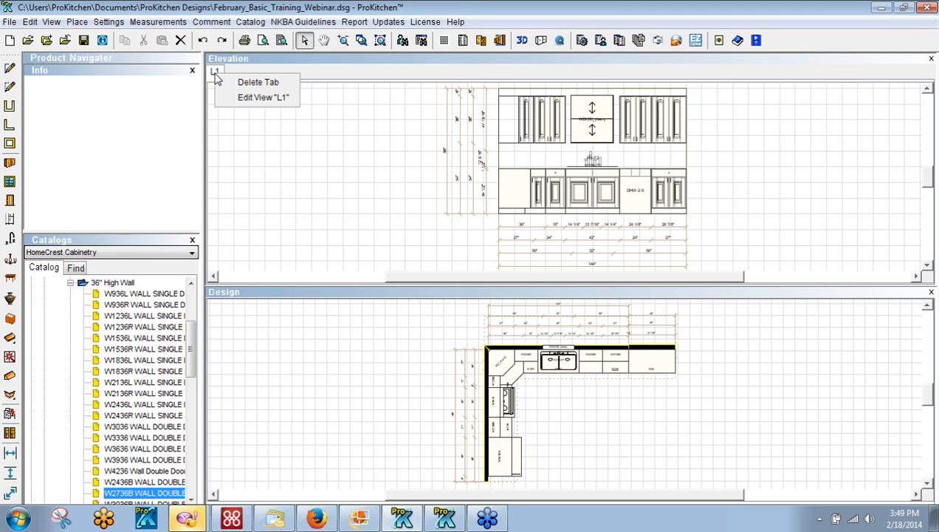
pyautogui.click(251, 103)
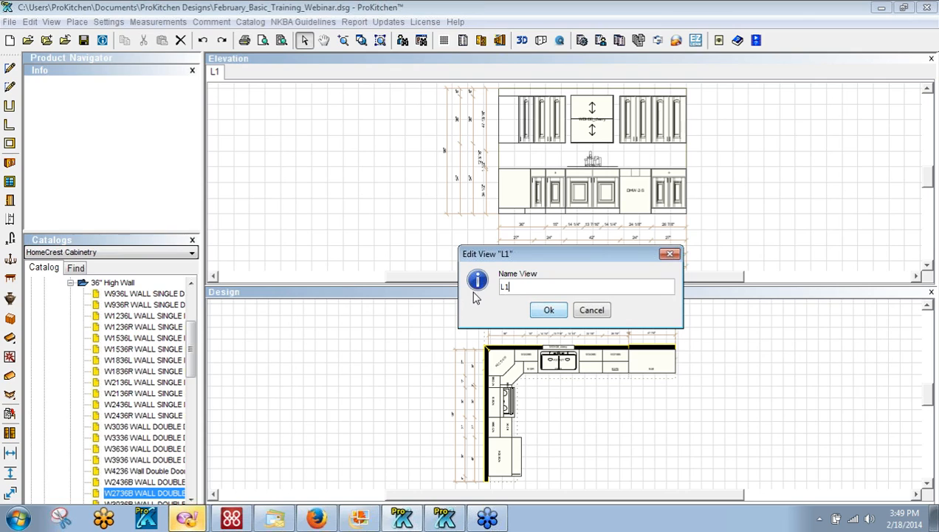
pyautogui.press('BackSpace')
pyautogui.press('BackSpace')
pyautogui.write('Si')
pyautogui.press('Return')
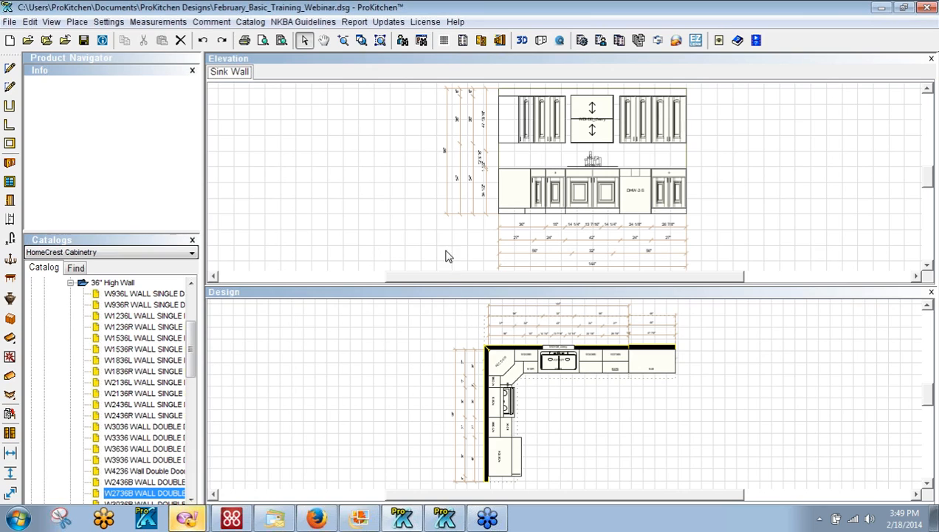
# Create a second elevation of the left wall showing the refrigerator and range
pyautogui.click(444, 40)
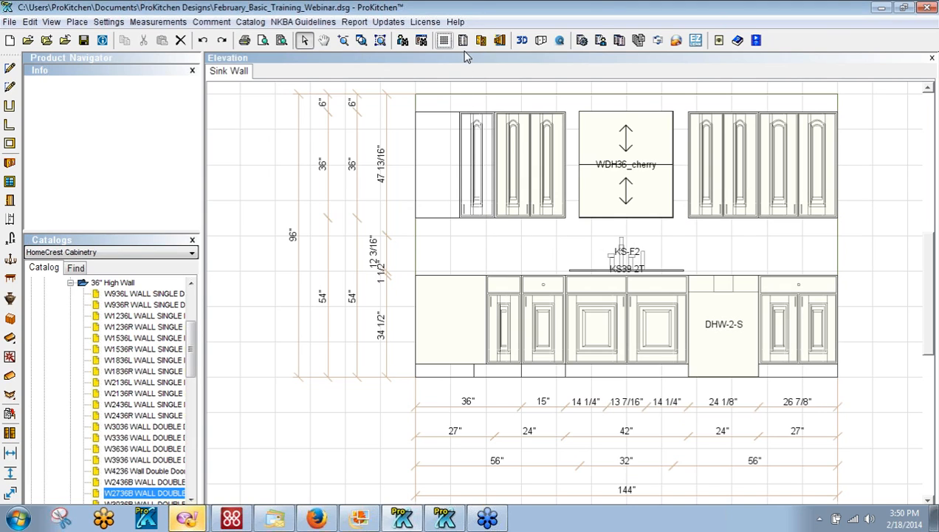
pyautogui.click(444, 41)
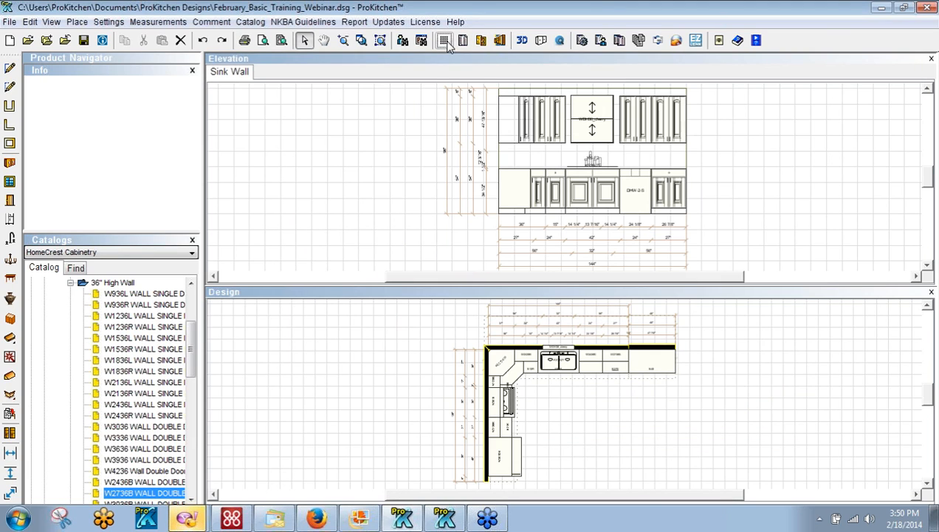
pyautogui.click(487, 417)
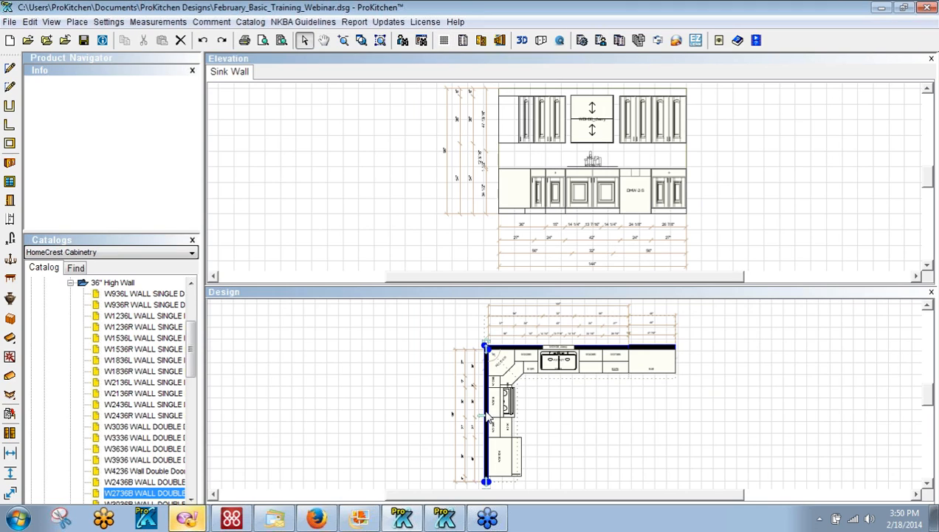
pyautogui.click(499, 41)
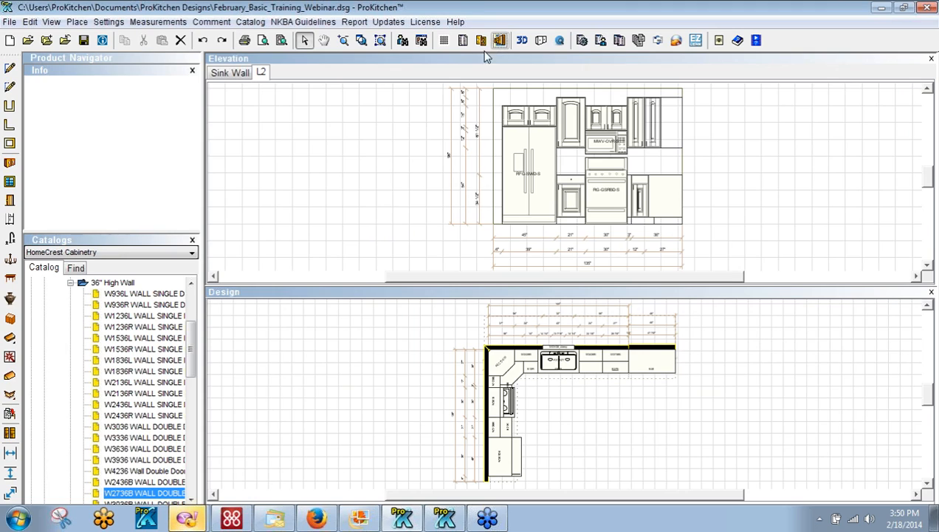
# Rename the new L2 elevation view to 'Fridge Wall'
pyautogui.rightClick(261, 73)
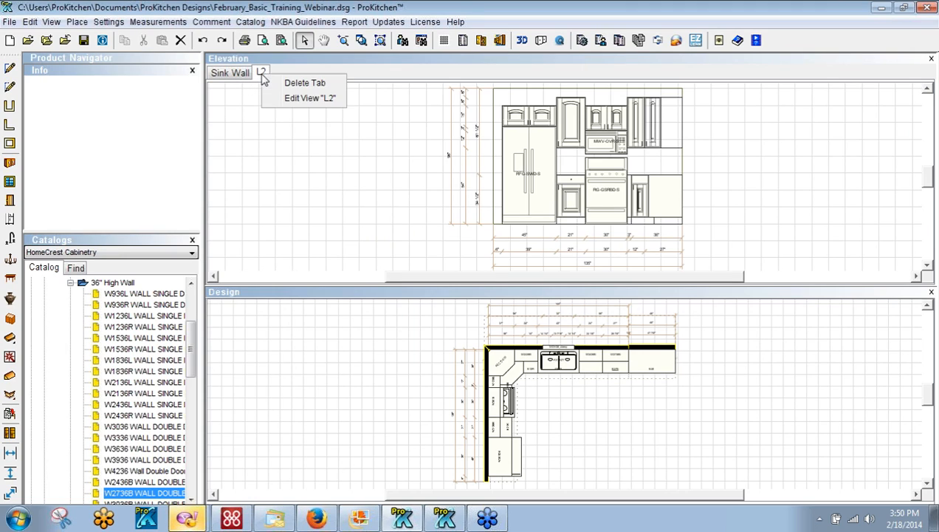
pyautogui.click(291, 98)
pyautogui.moveTo(519, 290); pyautogui.dragTo(496, 291)
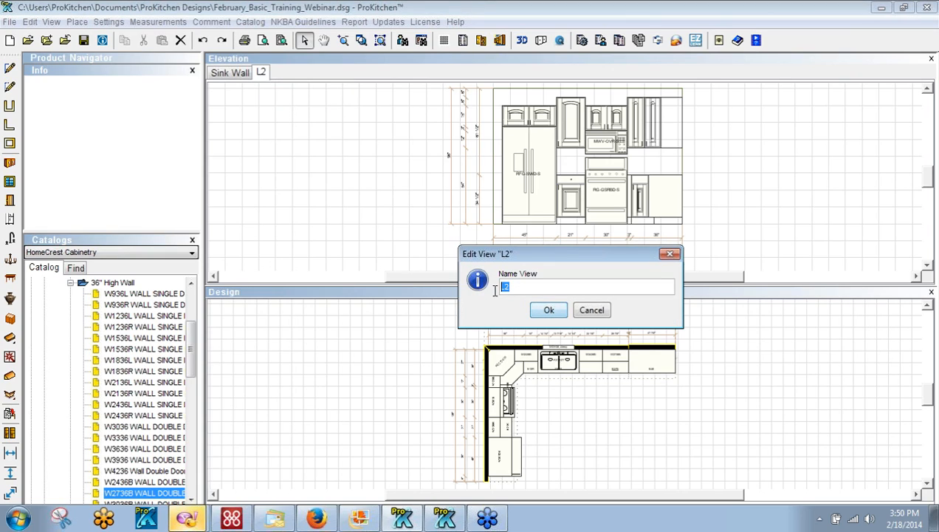
pyautogui.write('Fridge Wall')
pyautogui.press('Return')
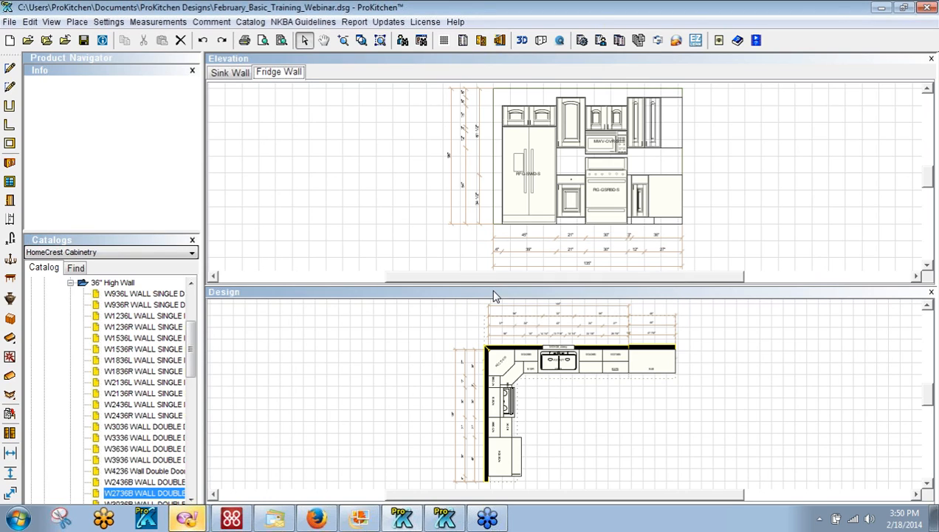
# Set the wall cabinet above the fridge to 6" from the top in the Fridge Wall elevation
pyautogui.click(444, 41)
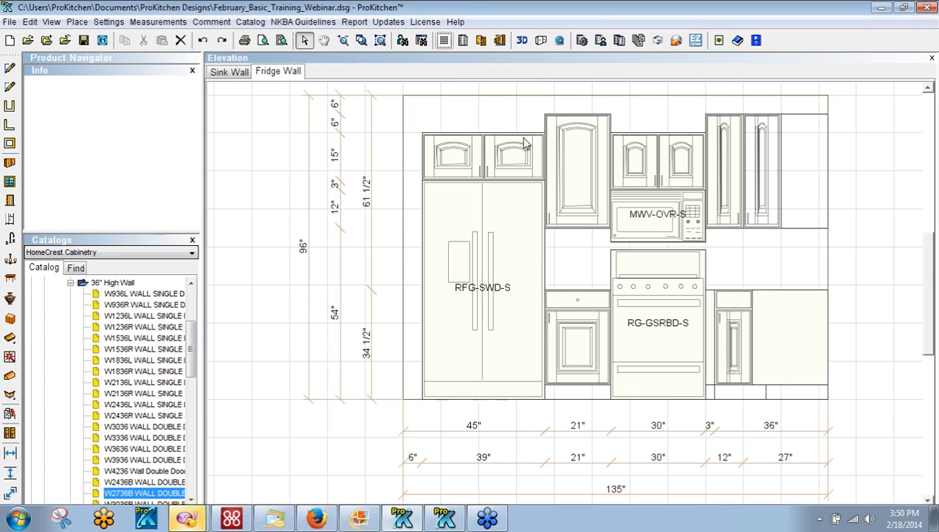
pyautogui.click(502, 157)
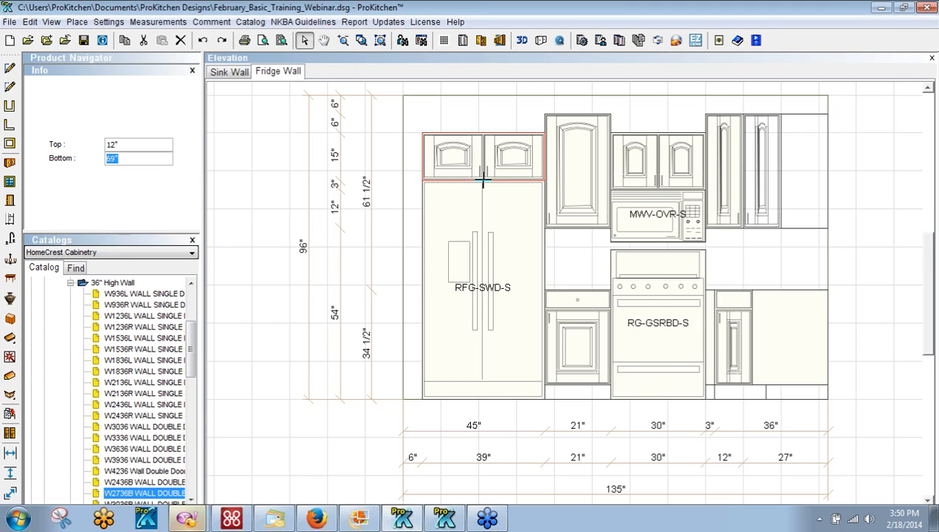
pyautogui.moveTo(482, 180); pyautogui.dragTo(485, 164)
pyautogui.scroll(1, 484, 161)
pyautogui.scroll(1, 485, 164)
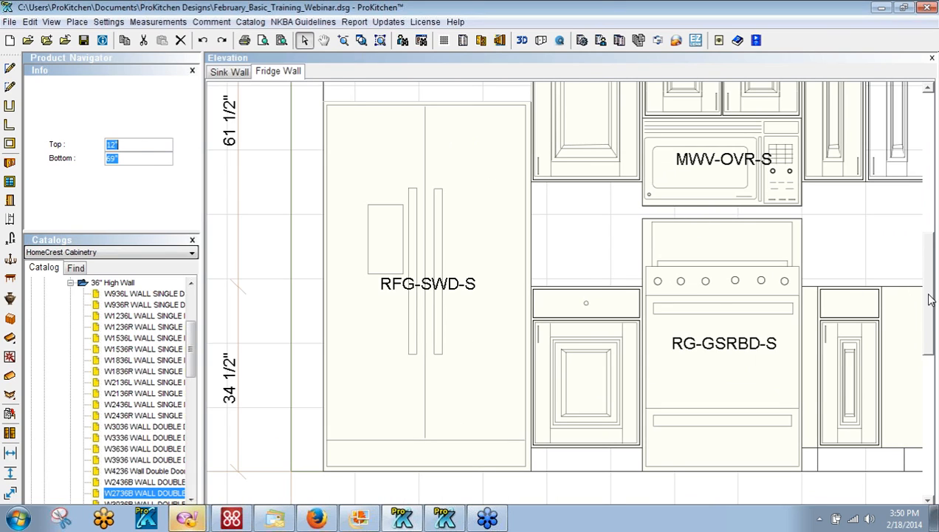
pyautogui.moveTo(928, 299); pyautogui.dragTo(929, 249)
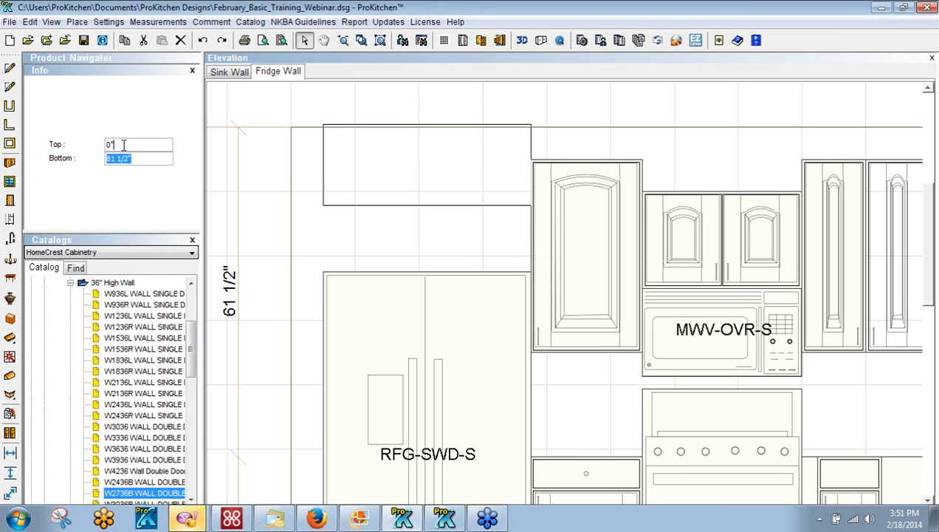
pyautogui.write('6')
pyautogui.press('Tab')
# Set the cabinet above the microwave to Top 6" and lift the MWV-OVR-S beneath it
pyautogui.click(666, 220)
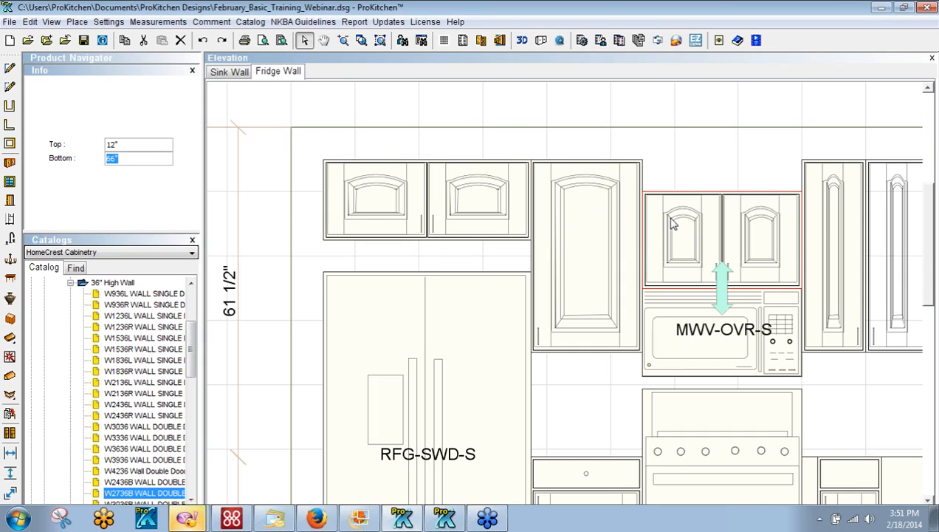
pyautogui.click(131, 146)
pyautogui.write('6')
pyautogui.press('Tab')
pyautogui.moveTo(713, 354); pyautogui.dragTo(692, 272)
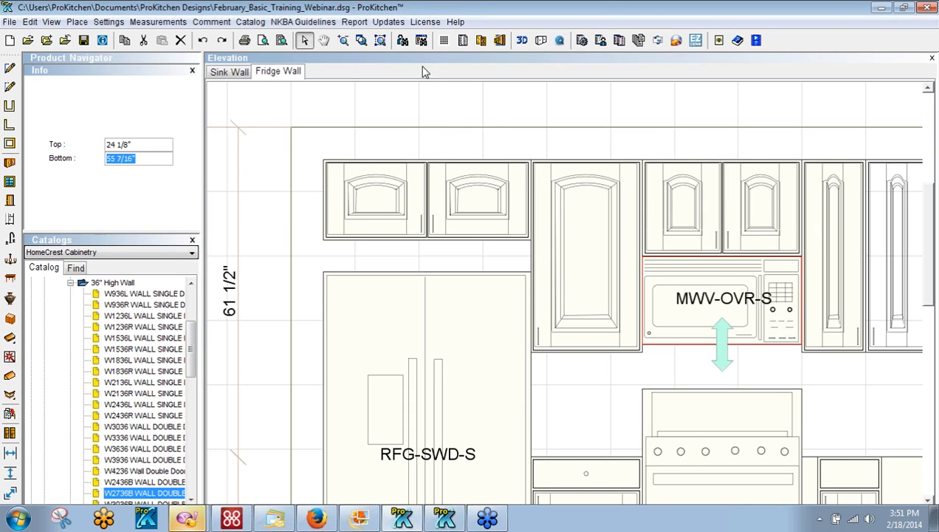
pyautogui.click(379, 40)
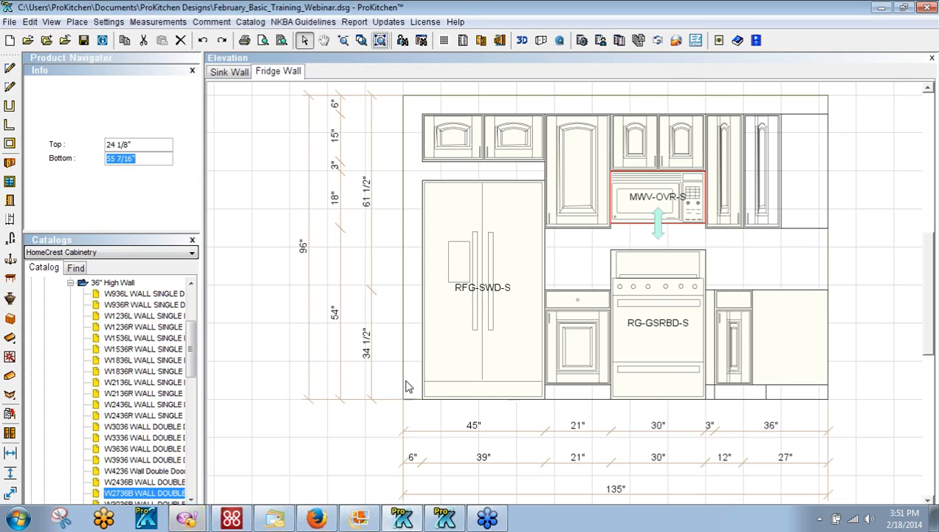
pyautogui.moveTo(187, 520)
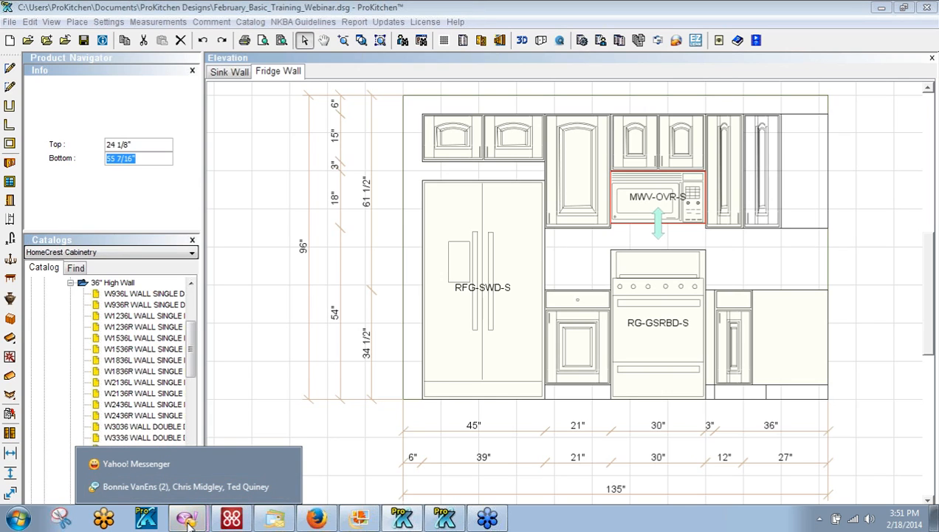
pyautogui.rightClick(185, 522)
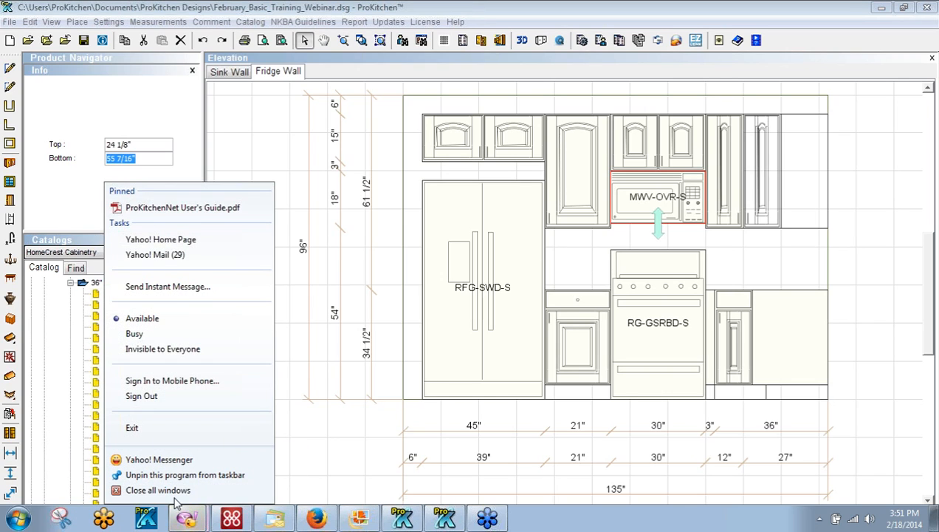
pyautogui.click(336, 496)
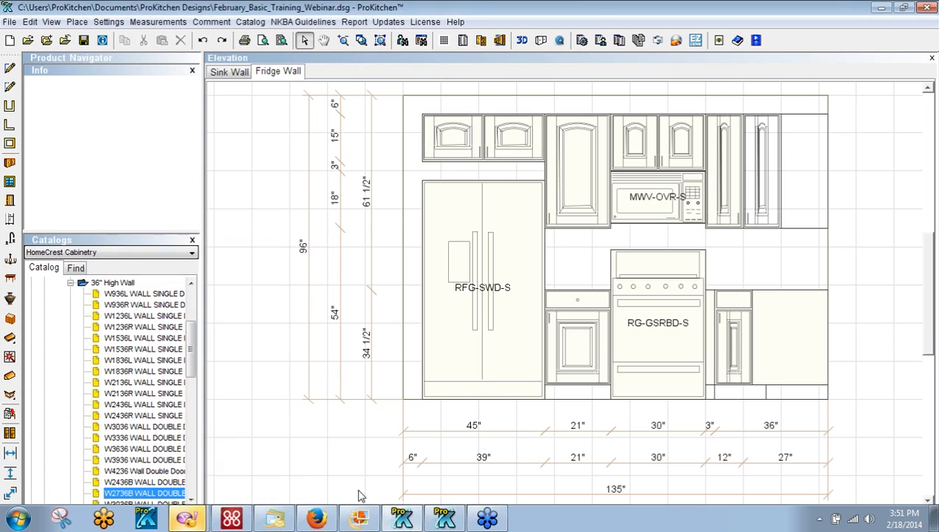
pyautogui.rightClick(194, 522)
pyautogui.click(185, 490)
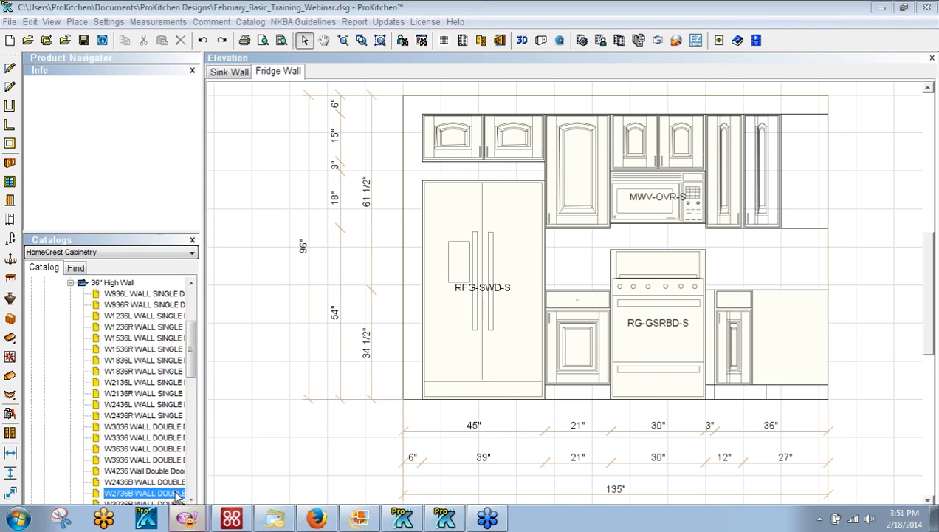
pyautogui.moveTo(186, 520)
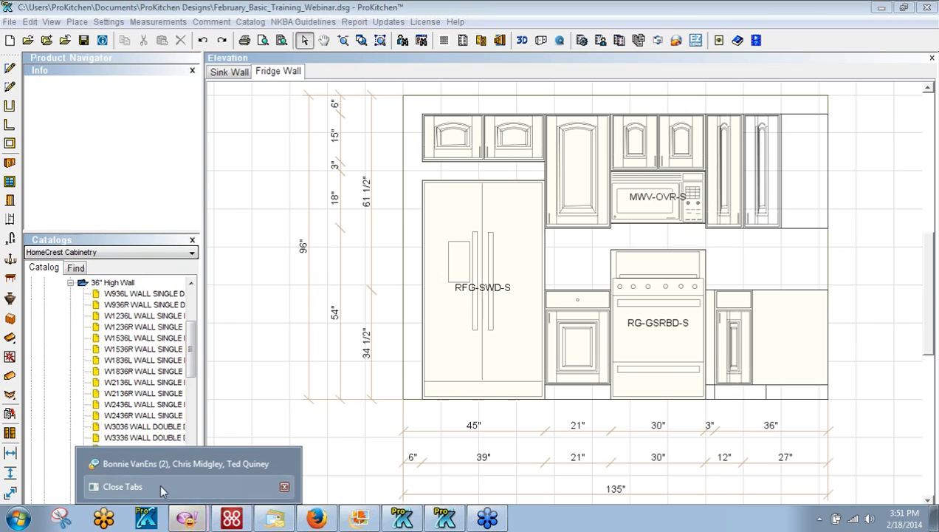
pyautogui.click(150, 463)
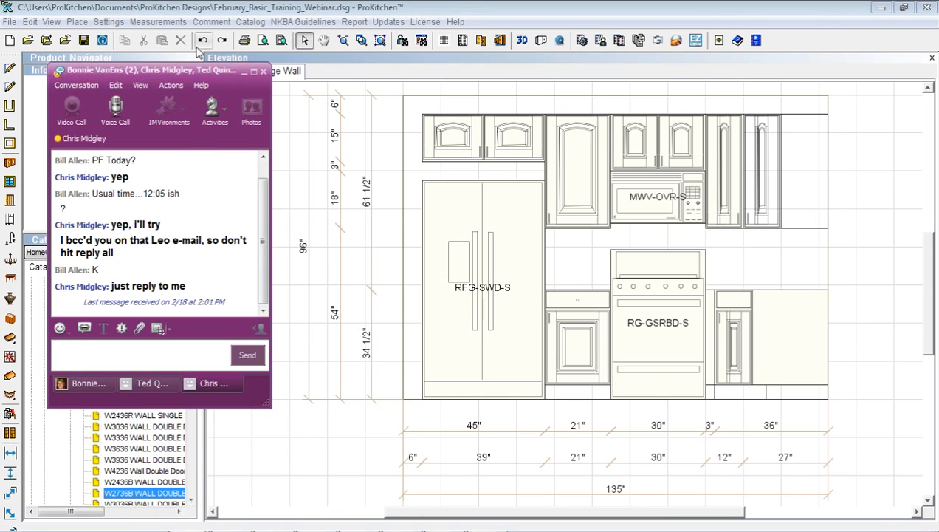
pyautogui.click(245, 71)
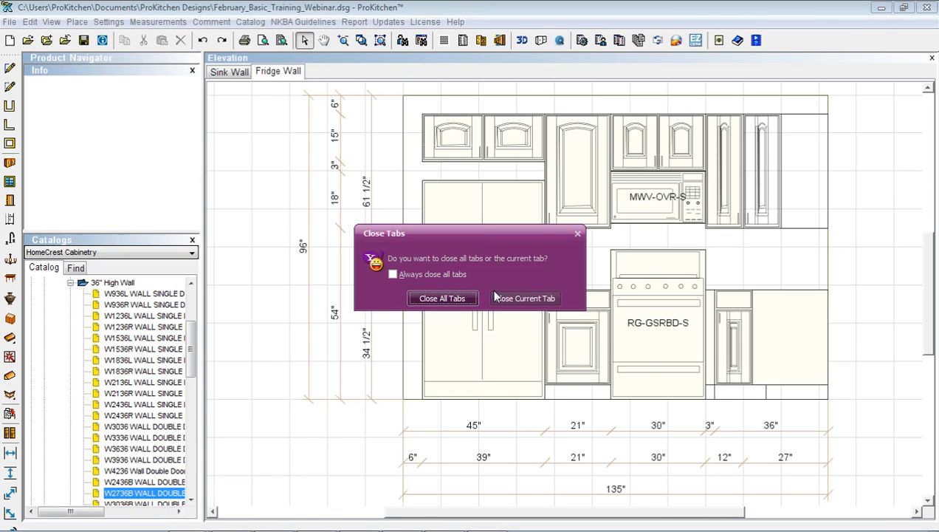
pyautogui.click(451, 300)
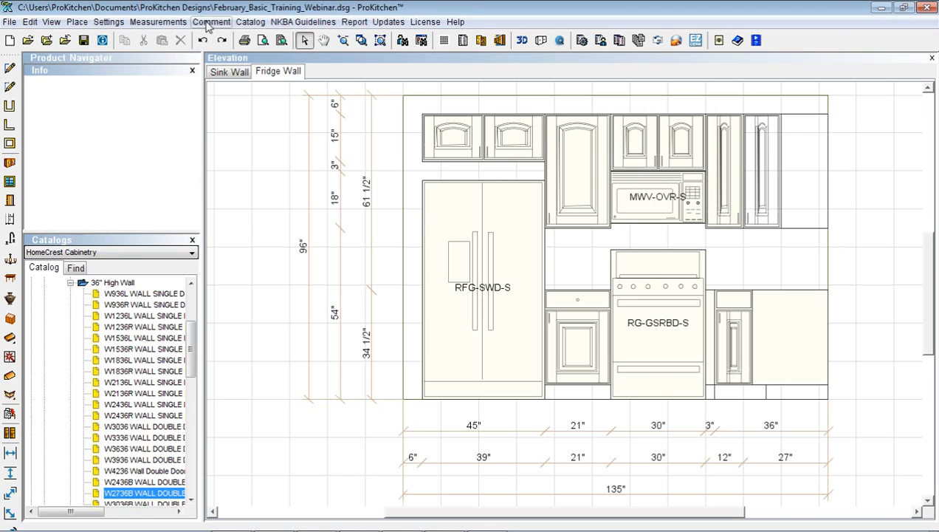
# Show the Comment Toolbar and pick the Text comment tool
pyautogui.click(51, 22)
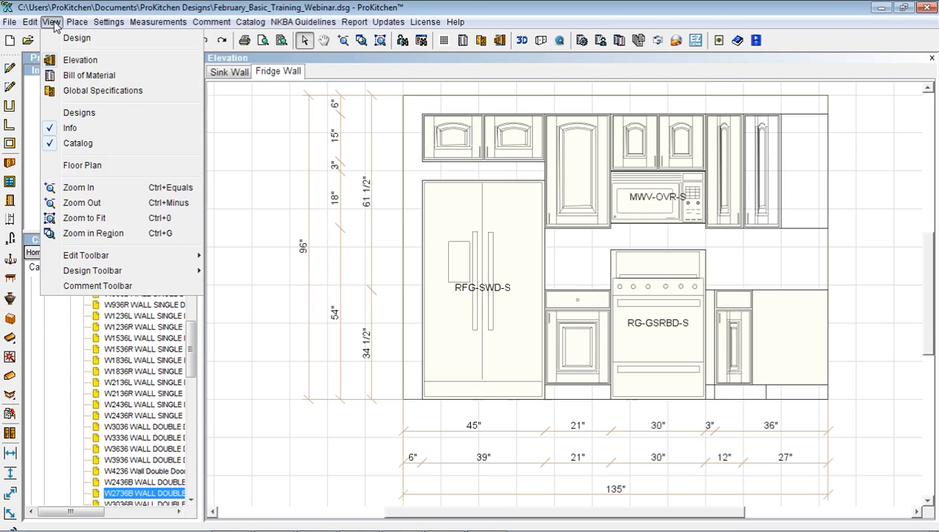
pyautogui.click(71, 290)
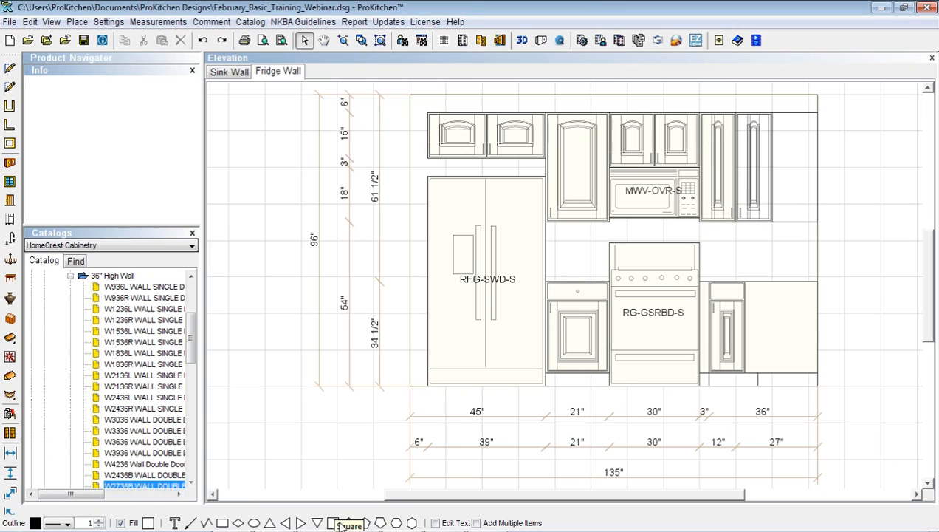
pyautogui.click(176, 524)
# Place a comment tagged 1 reading 'Note to Installer' left of the fridge's base
pyautogui.click(292, 402)
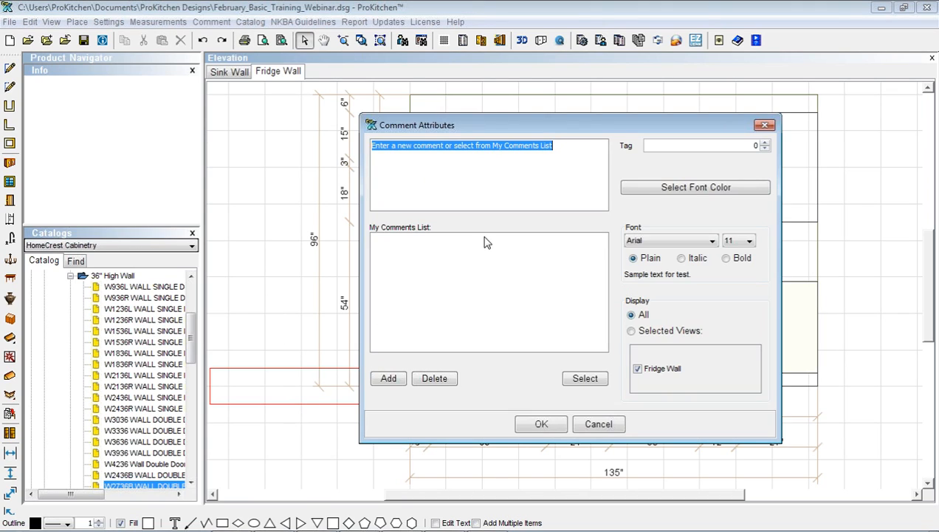
pyautogui.click(766, 143)
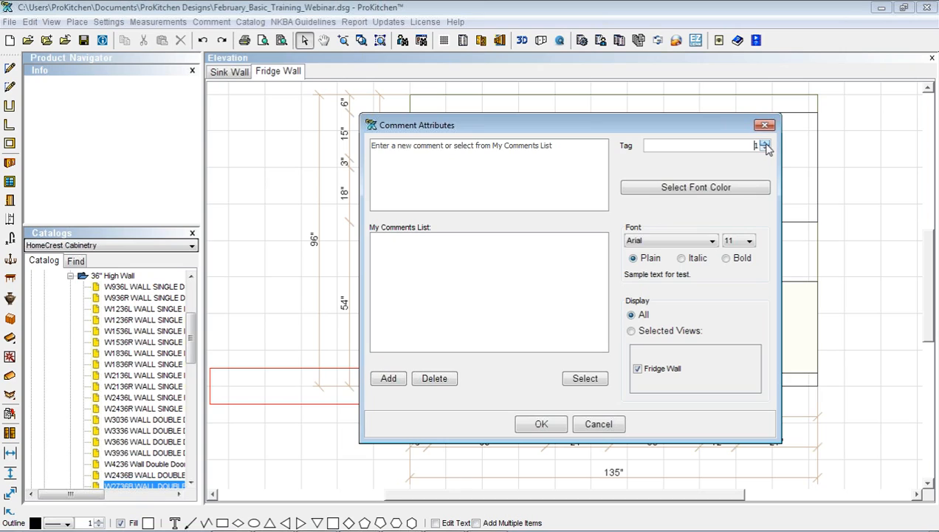
pyautogui.click(426, 151)
pyautogui.tripleClick(425, 152)
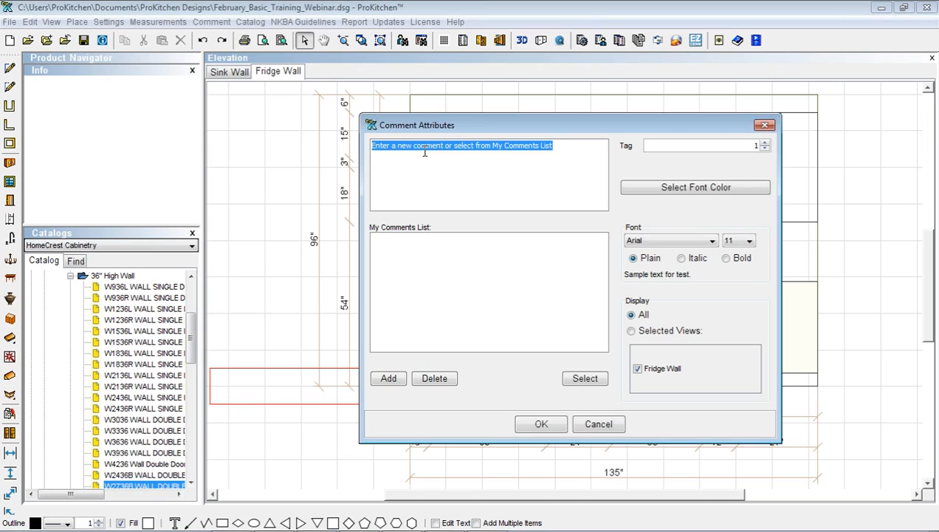
pyautogui.write('Note to Installer')
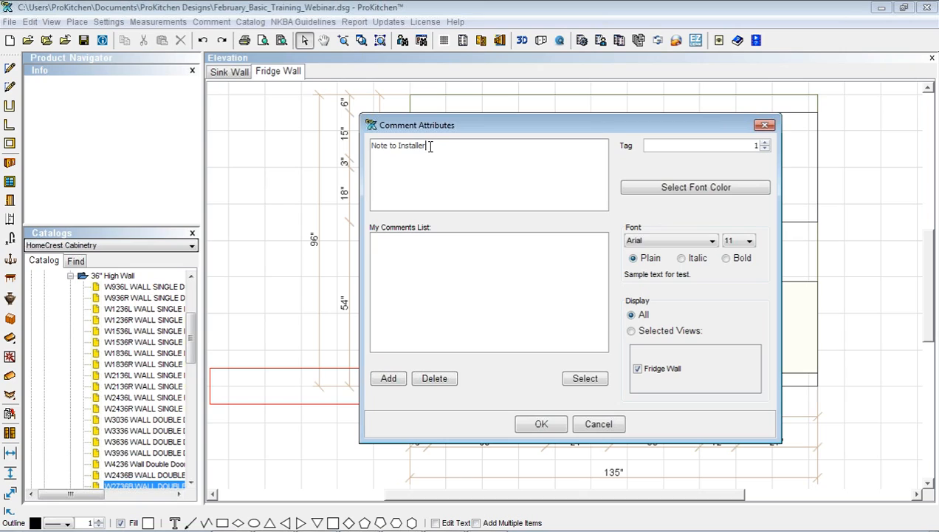
pyautogui.click(378, 383)
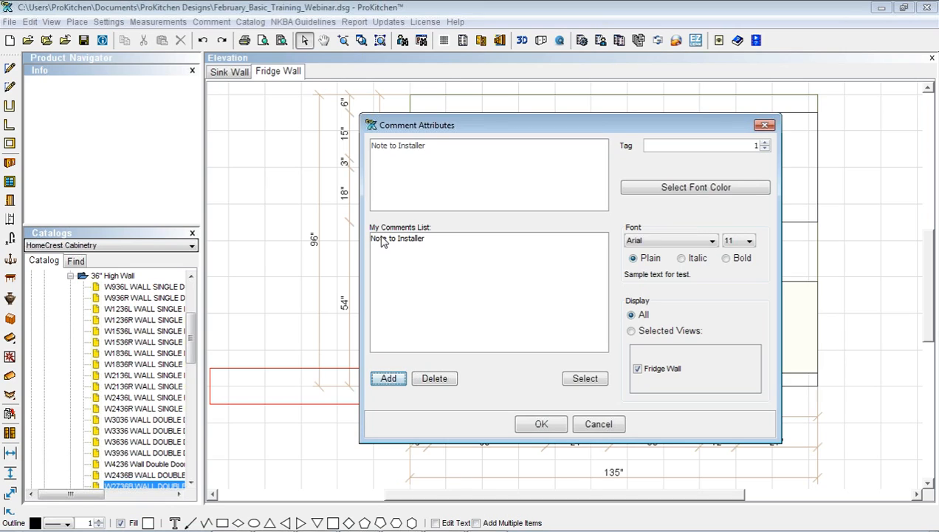
pyautogui.click(383, 240)
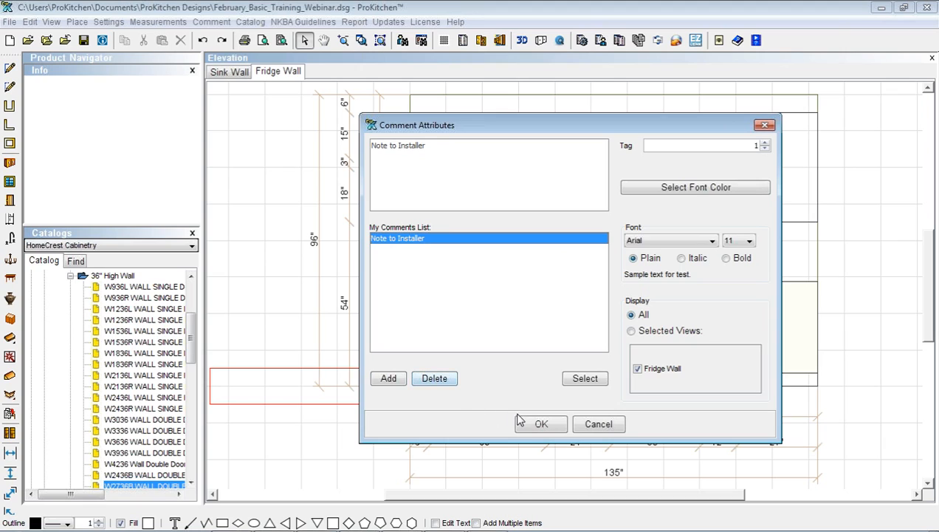
pyautogui.click(541, 426)
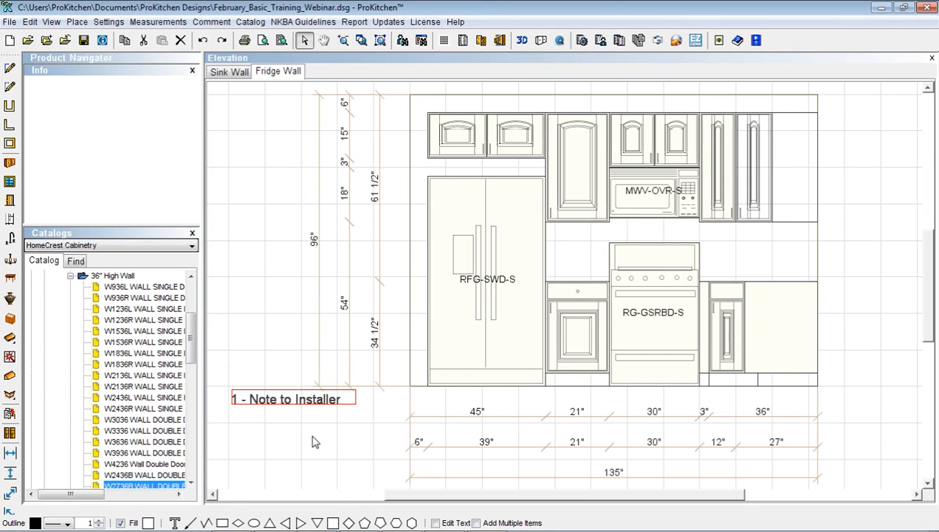
pyautogui.click(190, 522)
# Draw a leader from the note to the fridge's top-left corner with an arrowhead at its end
pyautogui.moveTo(302, 389); pyautogui.dragTo(427, 156)
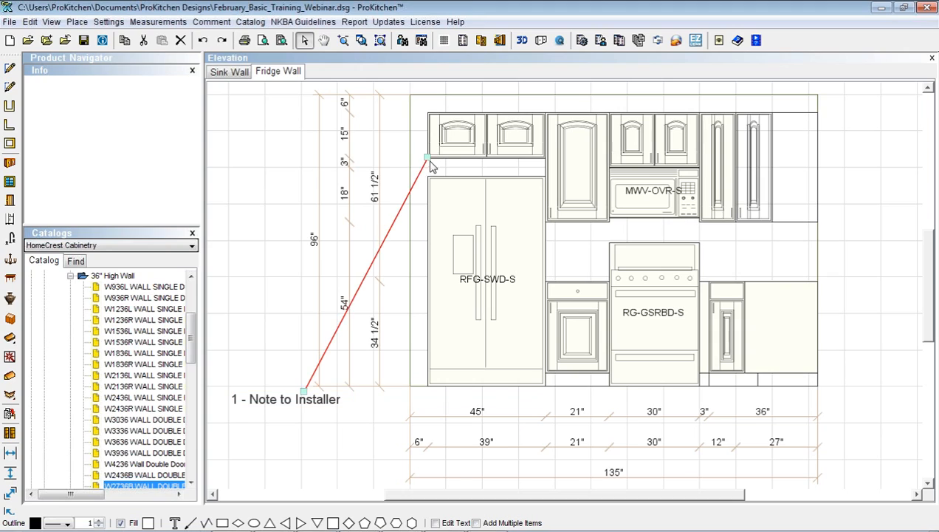
pyautogui.rightClick(375, 268)
pyautogui.moveTo(406, 288)
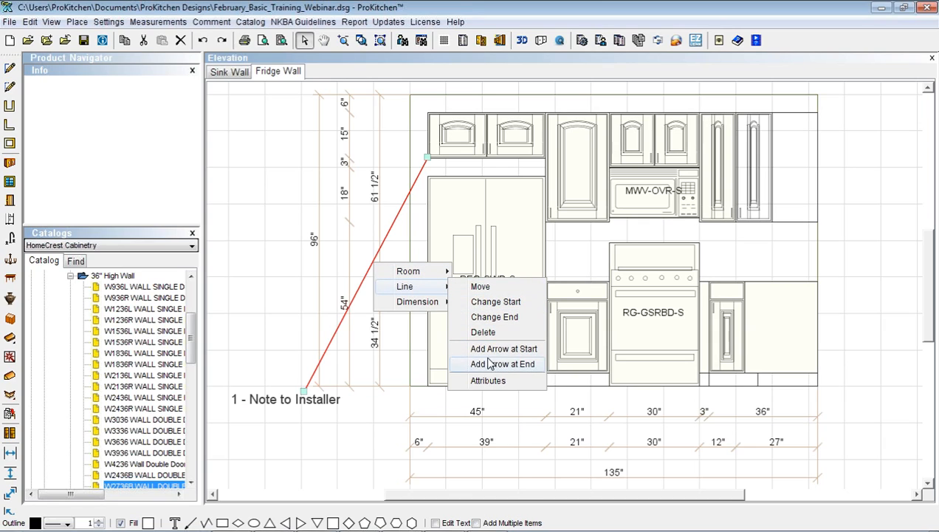
pyautogui.click(492, 364)
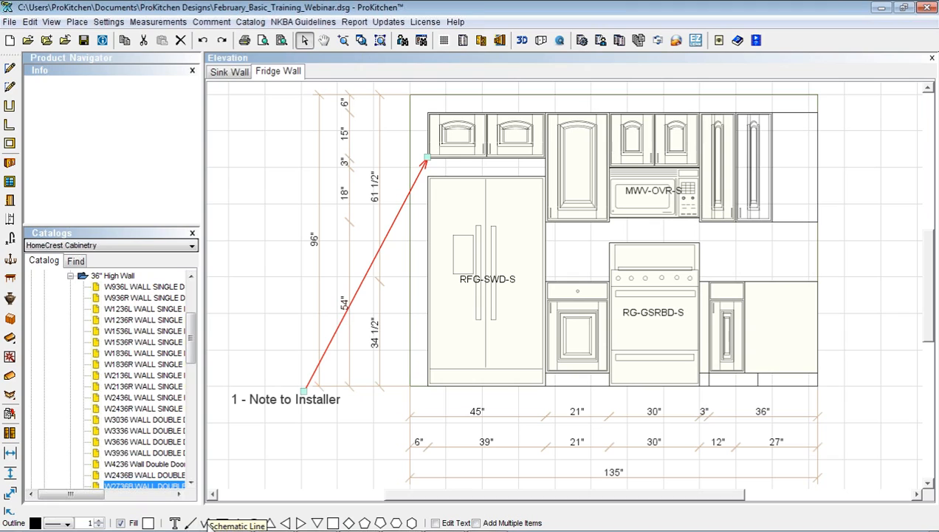
pyautogui.click(486, 362)
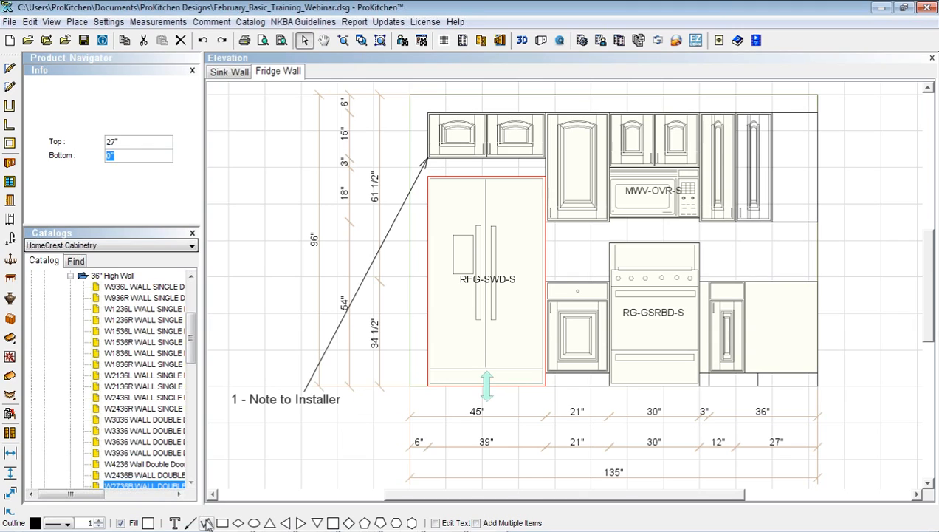
# Trace a stepped polyline from the refrigerator front, up over the range, and down past the right-end cabinets
pyautogui.click(207, 522)
pyautogui.click(486, 349)
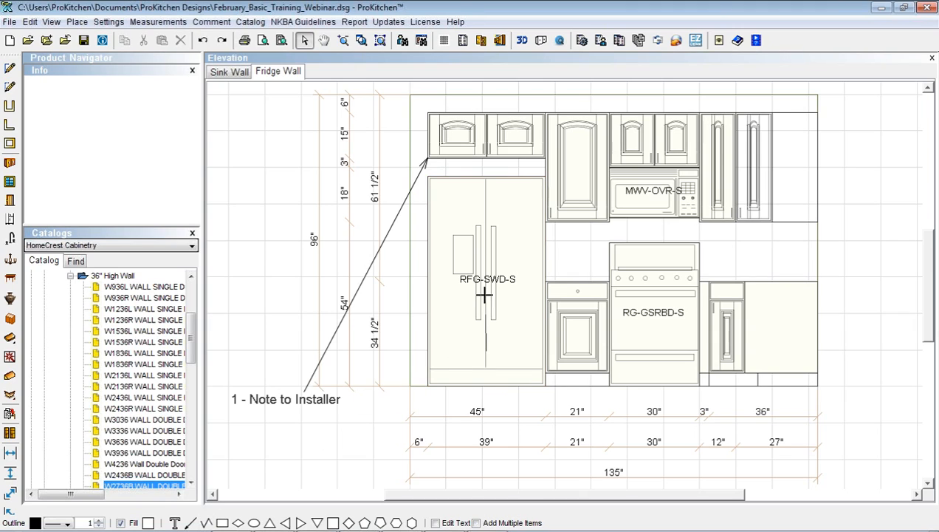
pyautogui.click(486, 251)
pyautogui.click(599, 252)
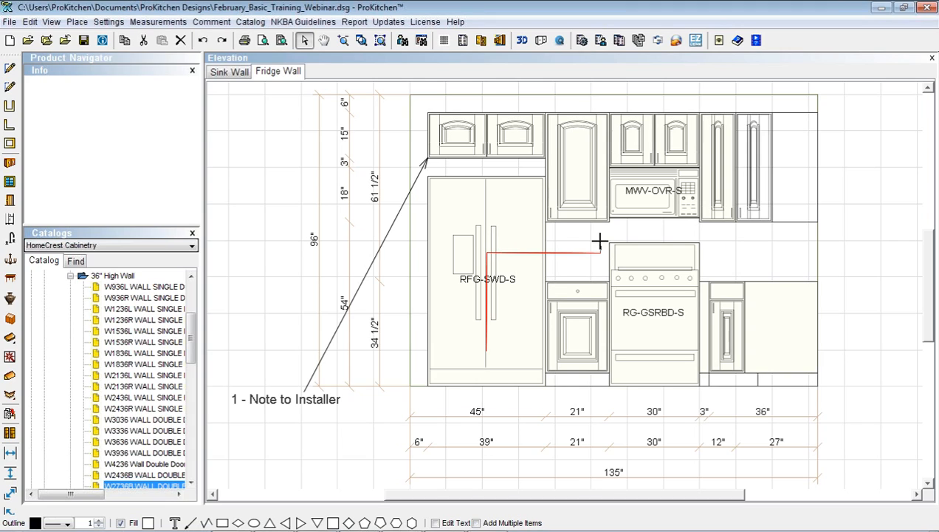
pyautogui.click(609, 231)
pyautogui.click(703, 231)
pyautogui.click(729, 262)
pyautogui.click(846, 263)
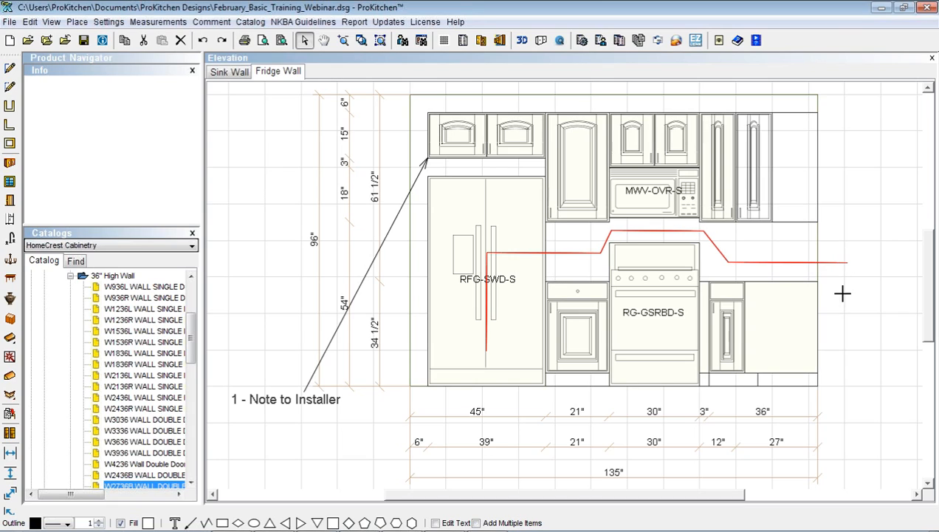
pyautogui.click(846, 414)
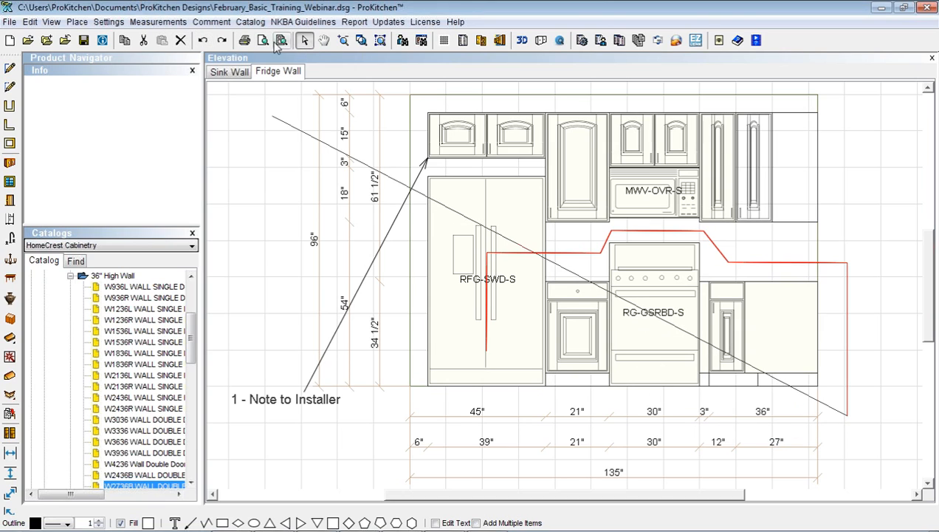
pyautogui.click(303, 43)
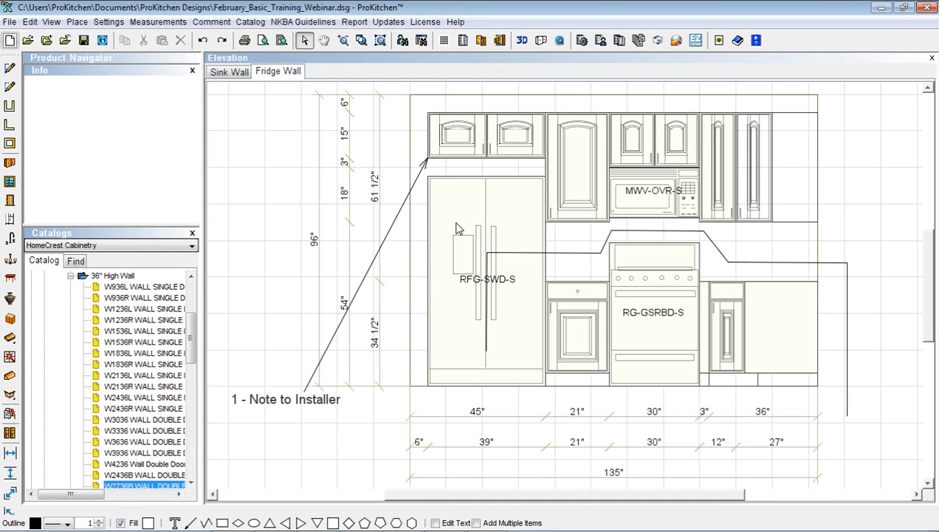
# Place pentagons on the refrigerator, microwave and range using Add Multiple Items
pyautogui.click(380, 522)
pyautogui.click(477, 523)
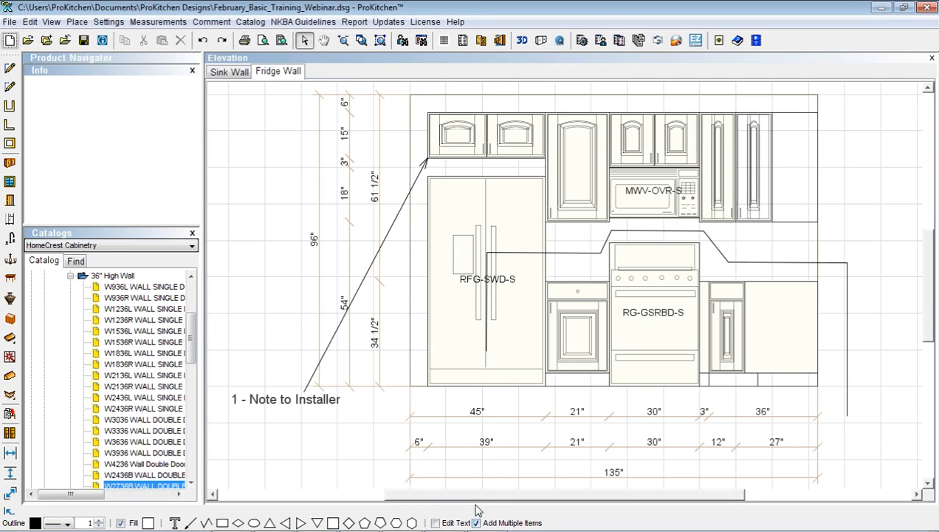
pyautogui.click(460, 204)
pyautogui.click(648, 201)
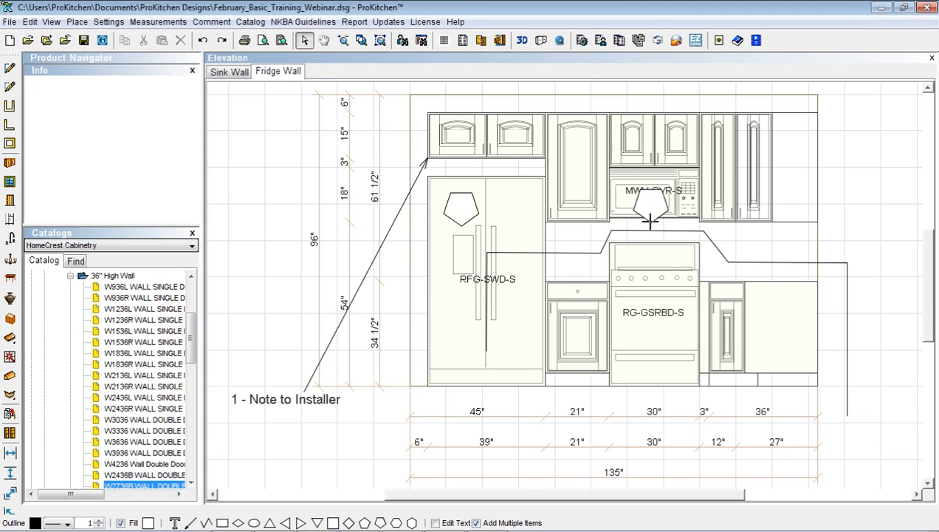
pyautogui.click(651, 328)
pyautogui.click(303, 43)
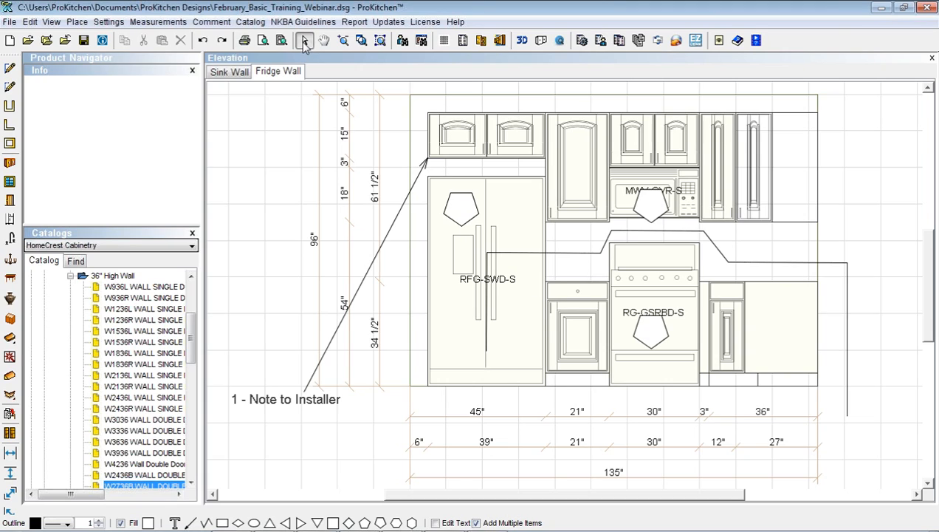
# Label the refrigerator pentagon AMANA at font size 8, enlarge it, then show the Sink Wall elevation
pyautogui.doubleClick(458, 209)
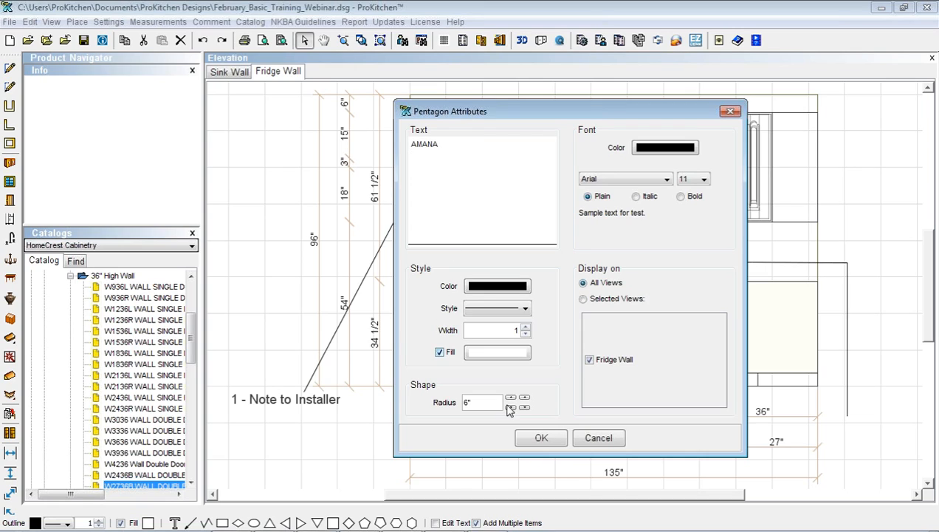
pyautogui.click(704, 180)
pyautogui.scroll(3, 687, 196)
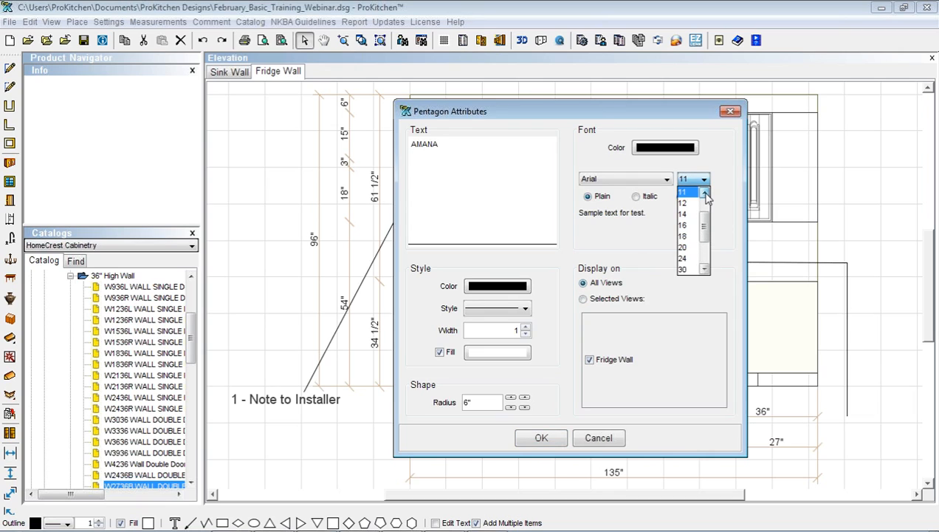
pyautogui.click(684, 200)
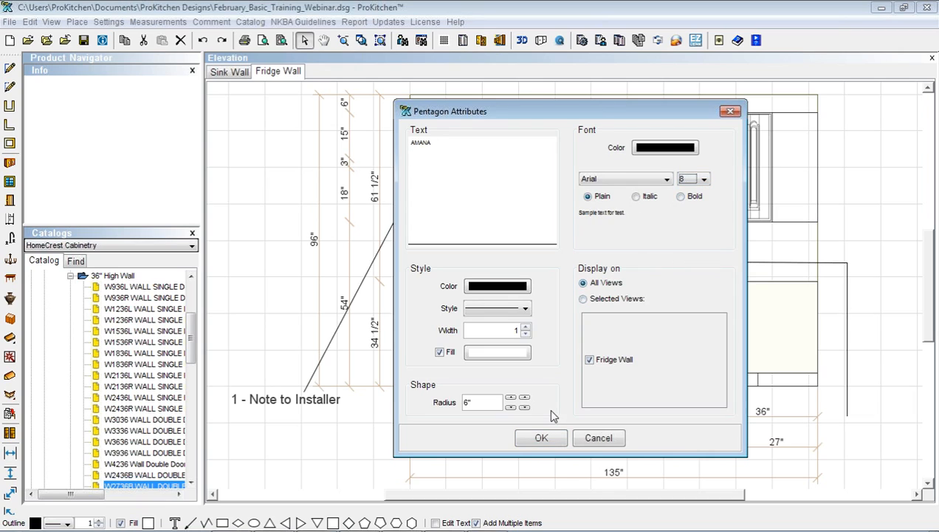
pyautogui.click(546, 439)
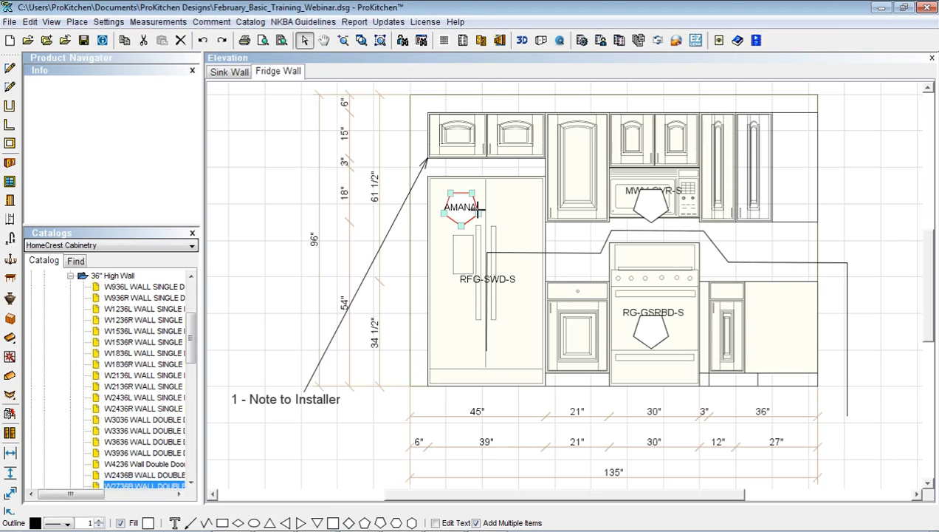
pyautogui.moveTo(482, 213); pyautogui.dragTo(485, 214)
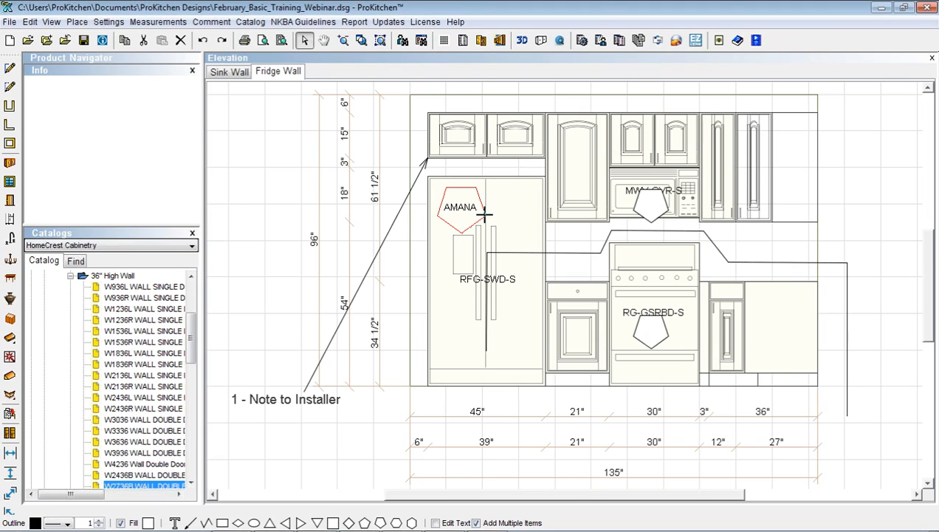
pyautogui.click(485, 214)
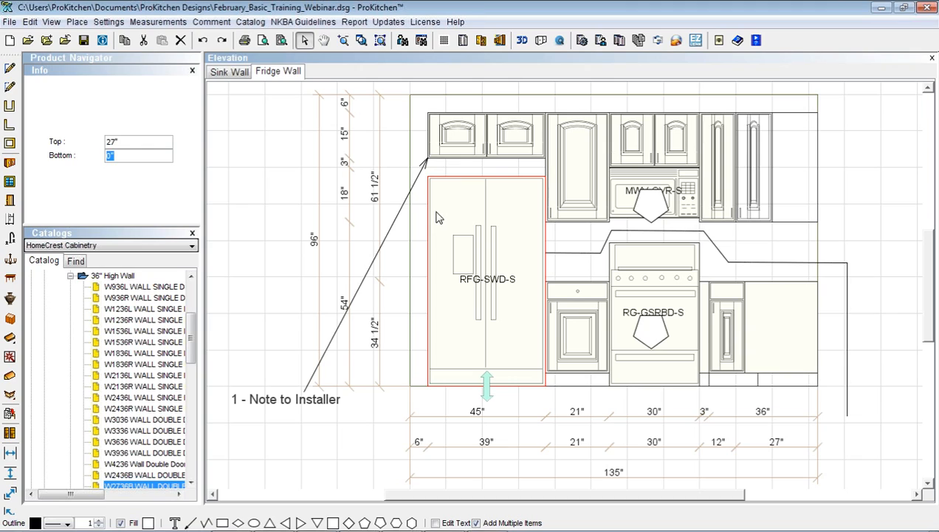
pyautogui.click(486, 326)
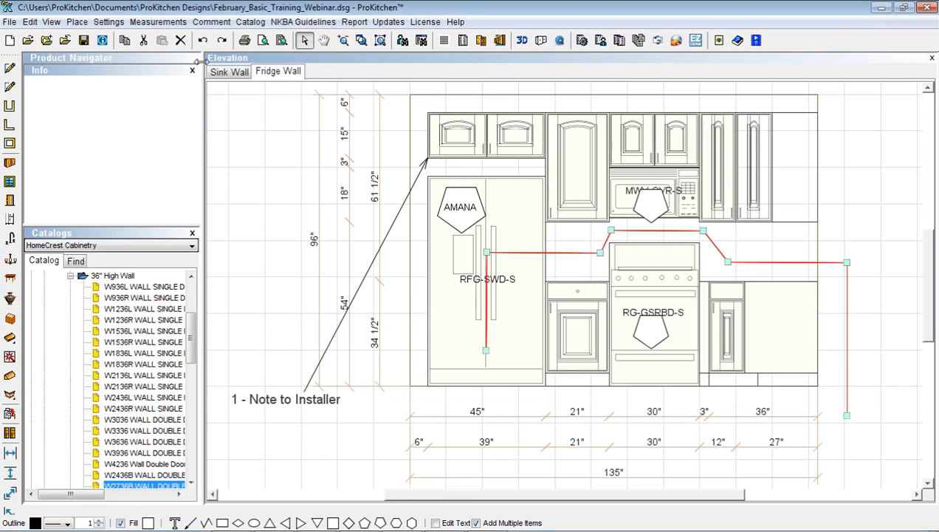
pyautogui.click(226, 72)
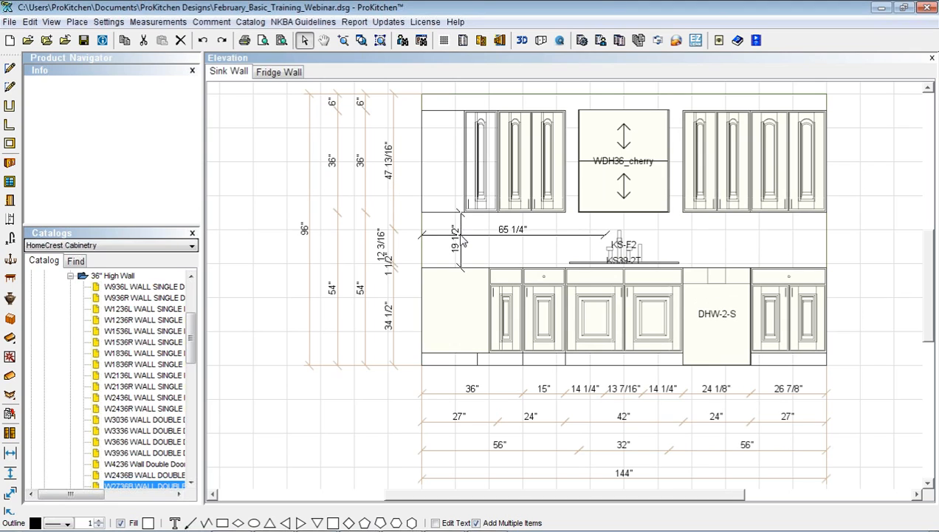
# Uncheck User, Base, Wall, Tall, Room Elements and Closet dimensions in the Sink Wall's Measurements settings
pyautogui.rightClick(468, 241)
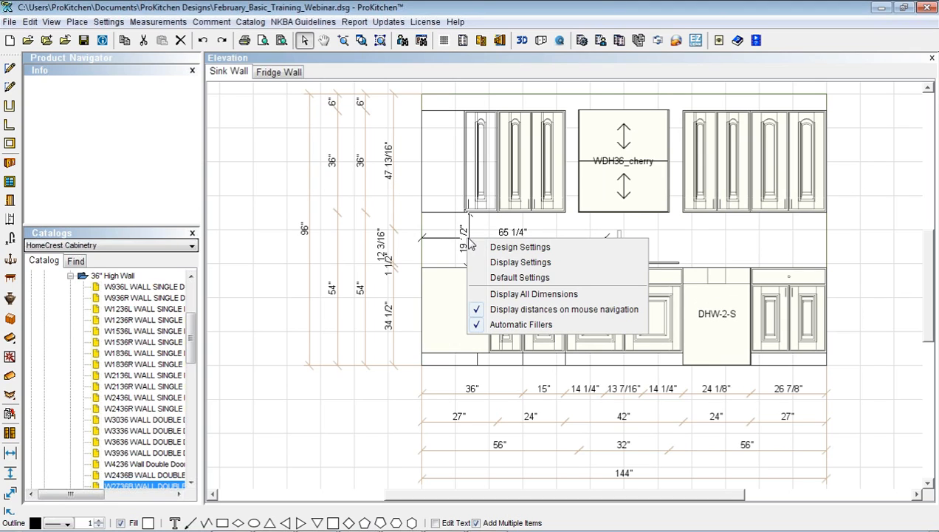
pyautogui.click(500, 262)
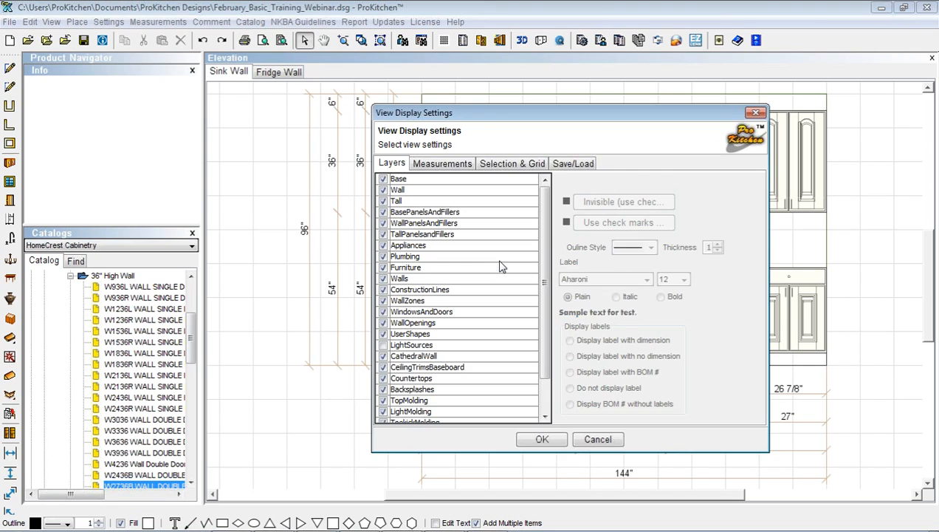
pyautogui.click(420, 166)
pyautogui.click(385, 186)
pyautogui.click(412, 237)
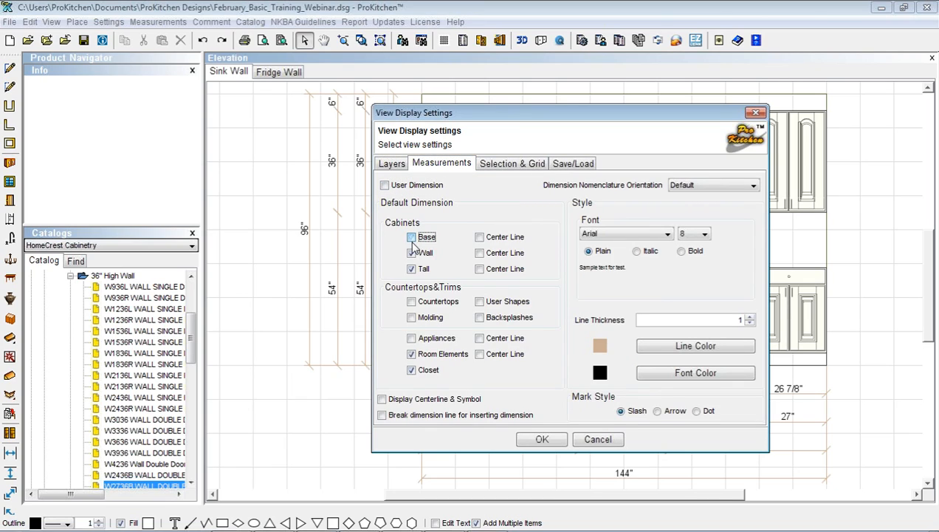
pyautogui.click(411, 252)
pyautogui.click(411, 269)
pyautogui.click(411, 353)
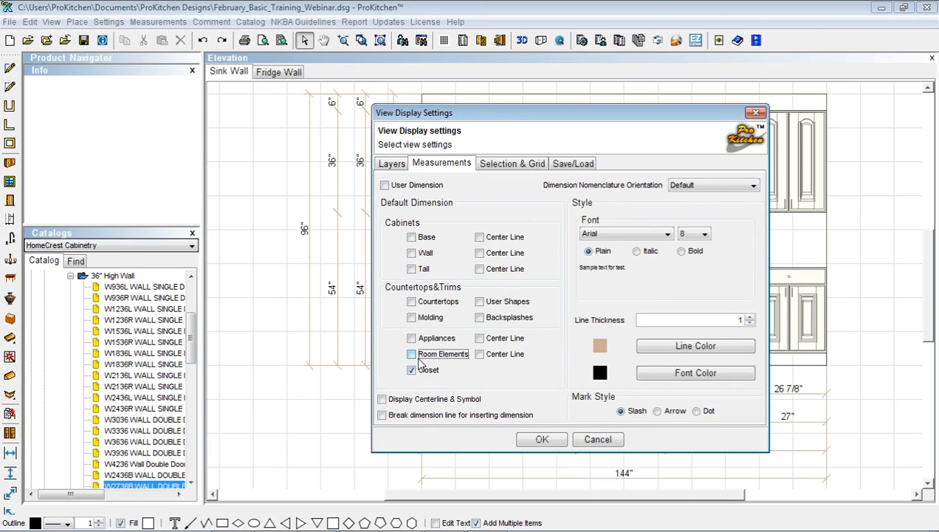
pyautogui.click(411, 370)
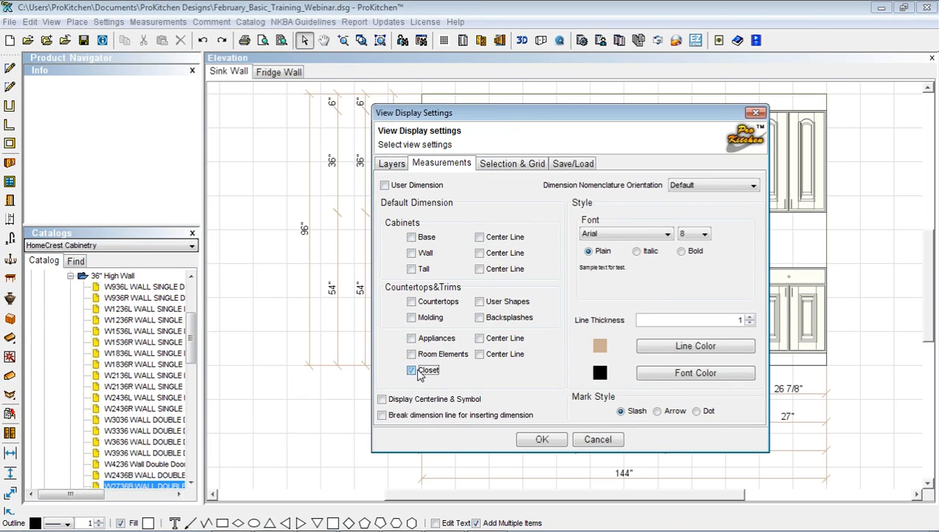
pyautogui.click(534, 445)
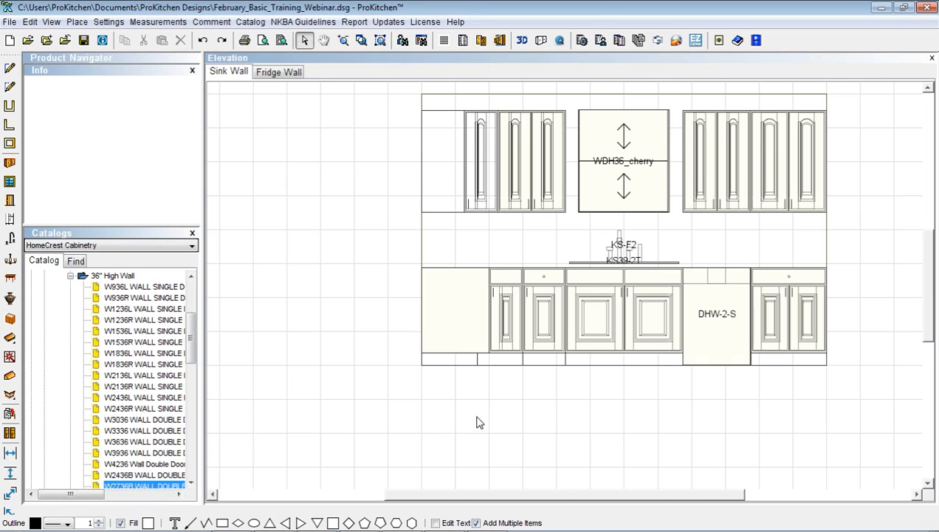
# Set 'Do not display label' for the Appliances, Plumbing and WindowsAndDoors layers, making Plumbing visible
pyautogui.rightClick(483, 246)
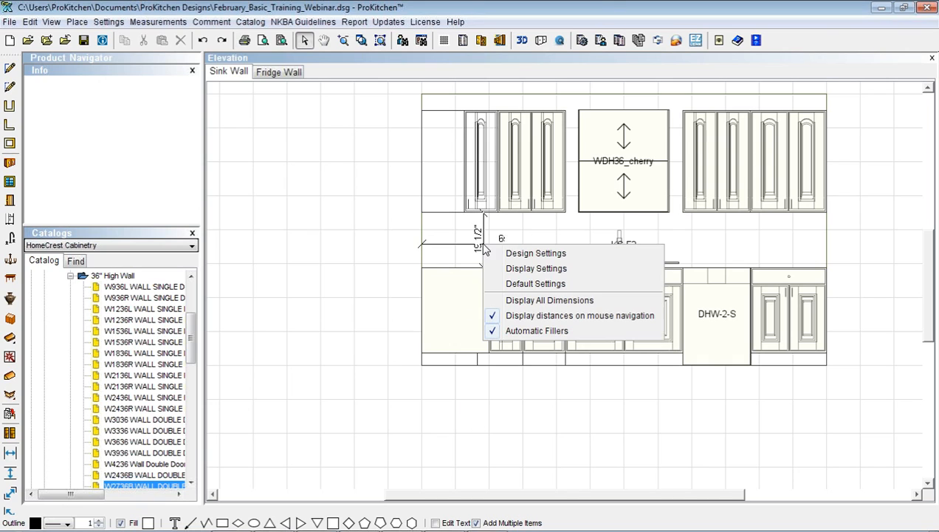
pyautogui.click(515, 270)
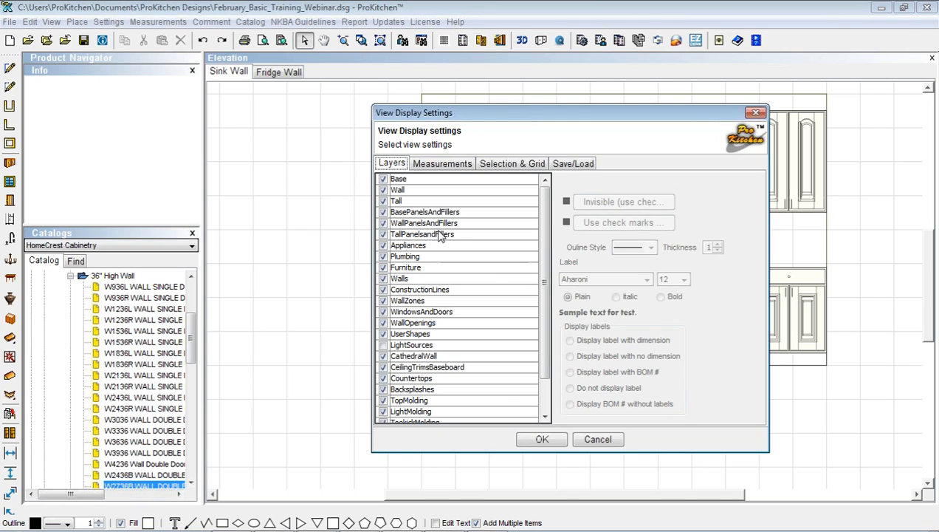
pyautogui.click(406, 246)
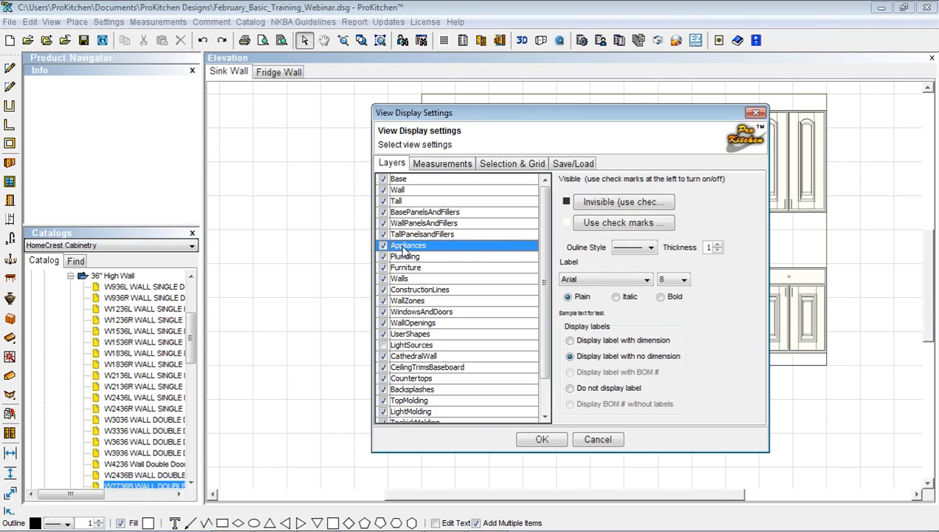
pyautogui.click(571, 388)
pyautogui.click(390, 259)
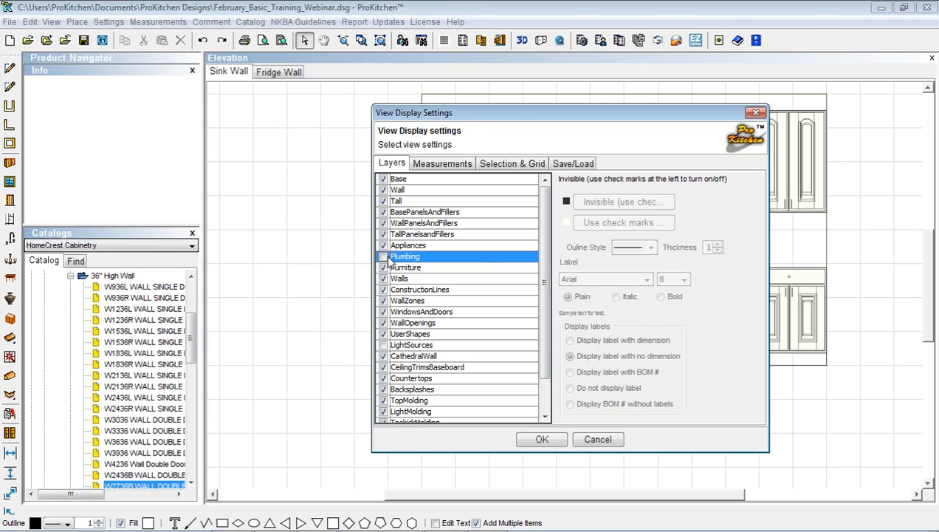
pyautogui.click(383, 257)
pyautogui.click(570, 389)
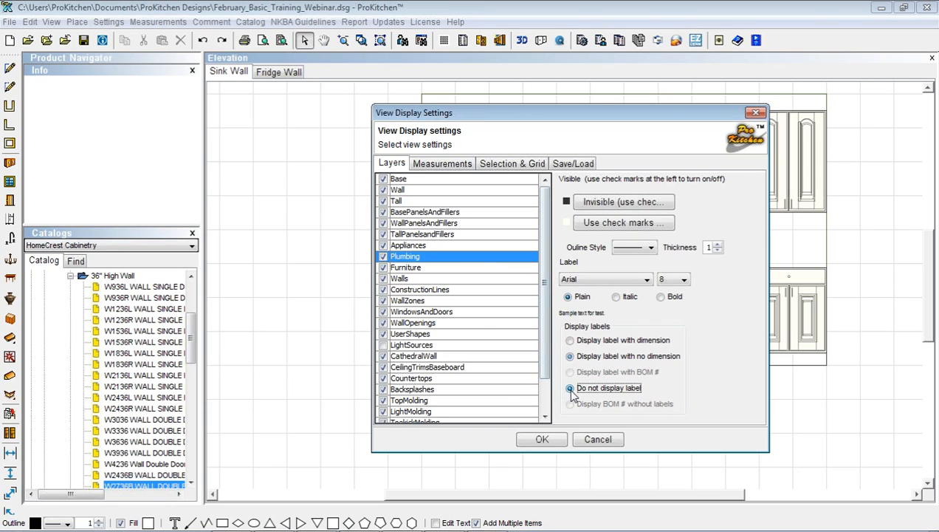
pyautogui.click(407, 313)
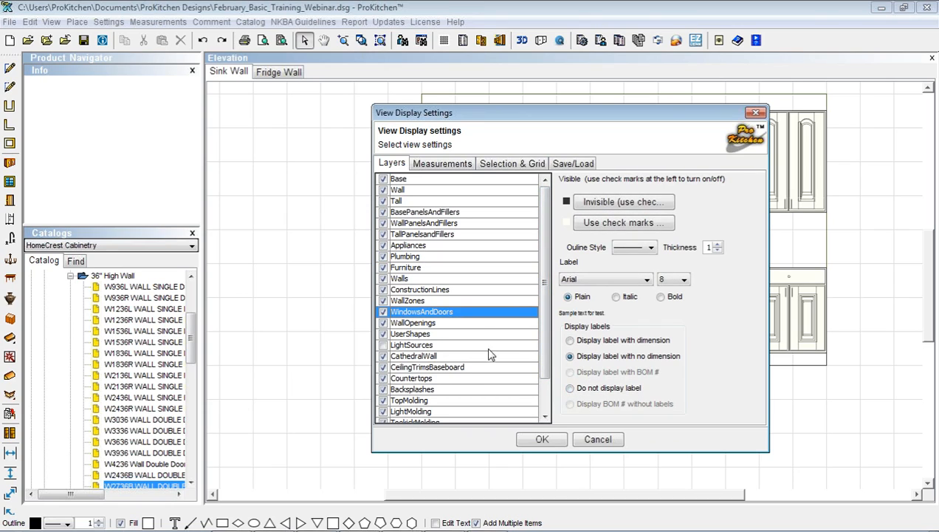
pyautogui.click(569, 388)
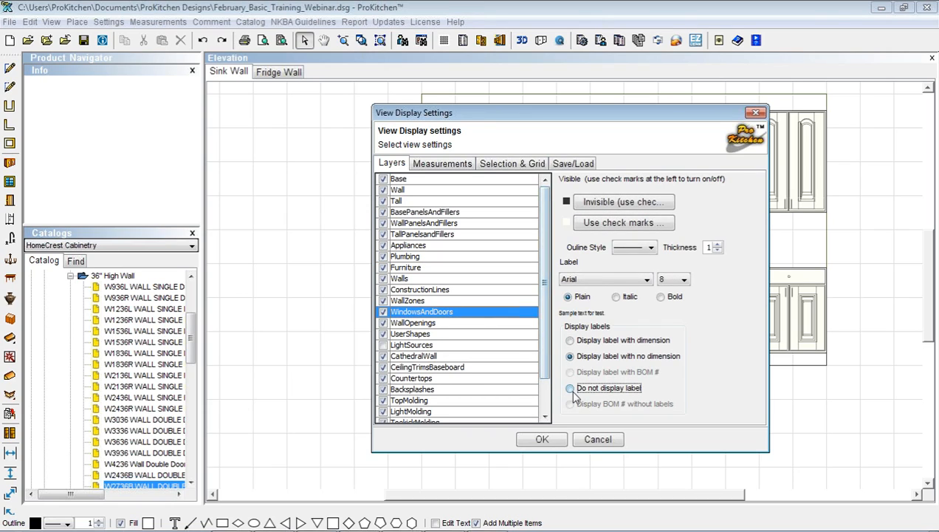
pyautogui.click(542, 440)
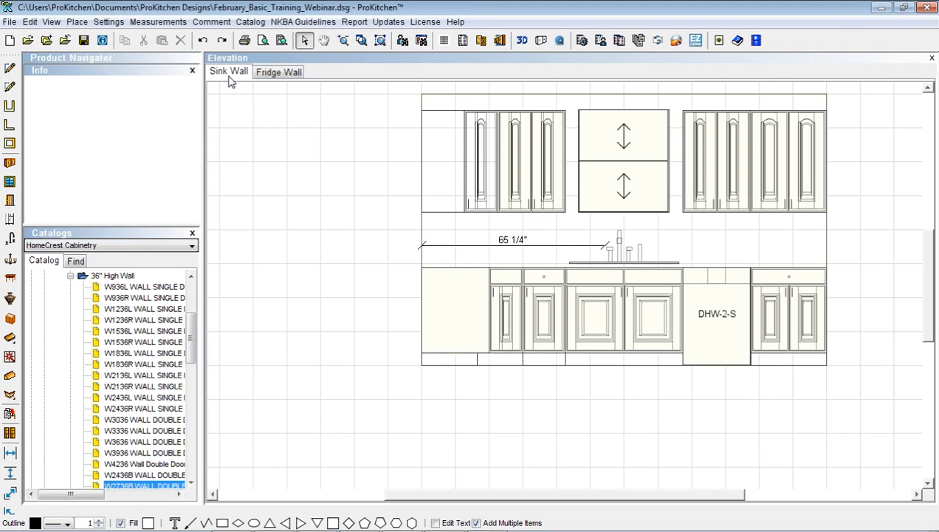
# Show the plan full-size, zoom Views 2 and 3 to fit the layout, then return to View 1
pyautogui.click(445, 40)
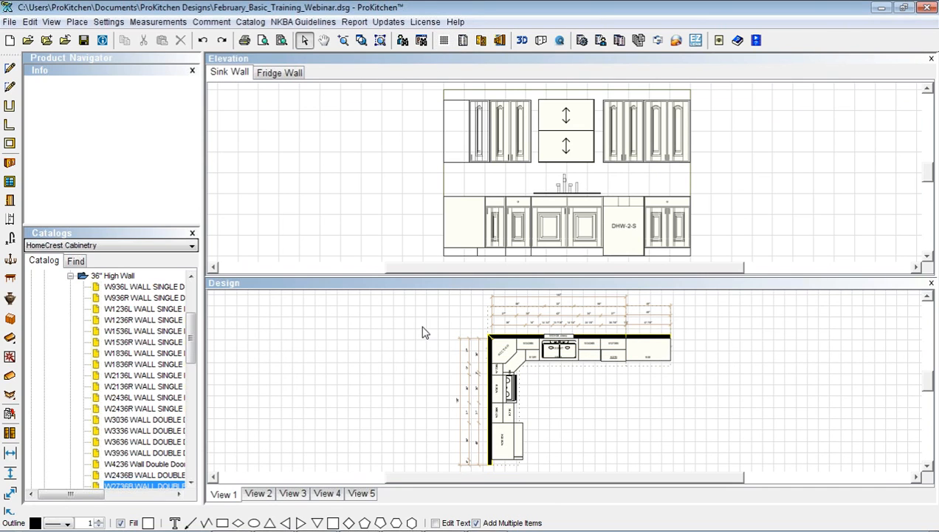
pyautogui.click(500, 41)
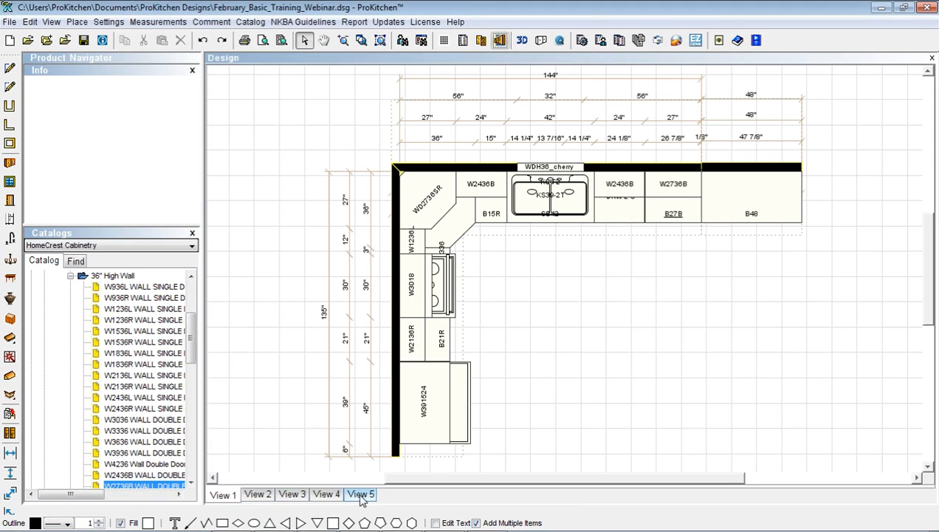
pyautogui.click(252, 499)
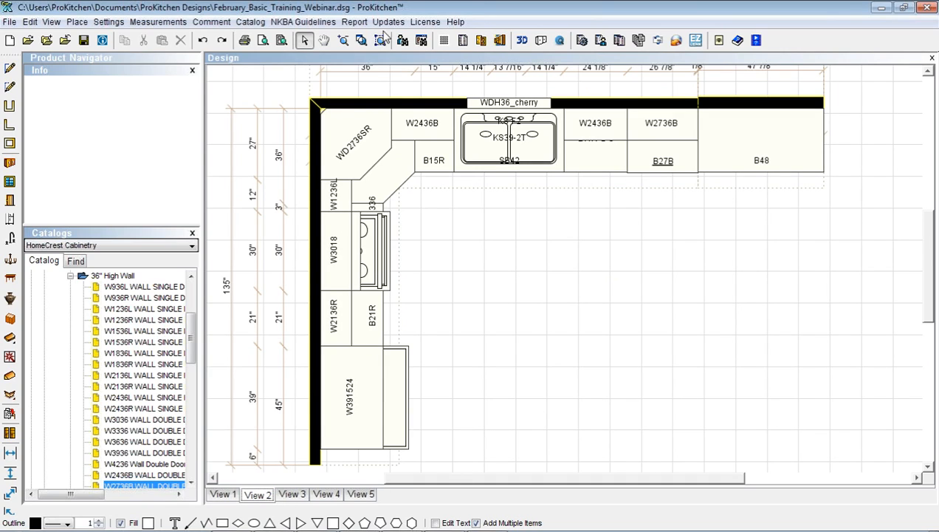
pyautogui.click(381, 40)
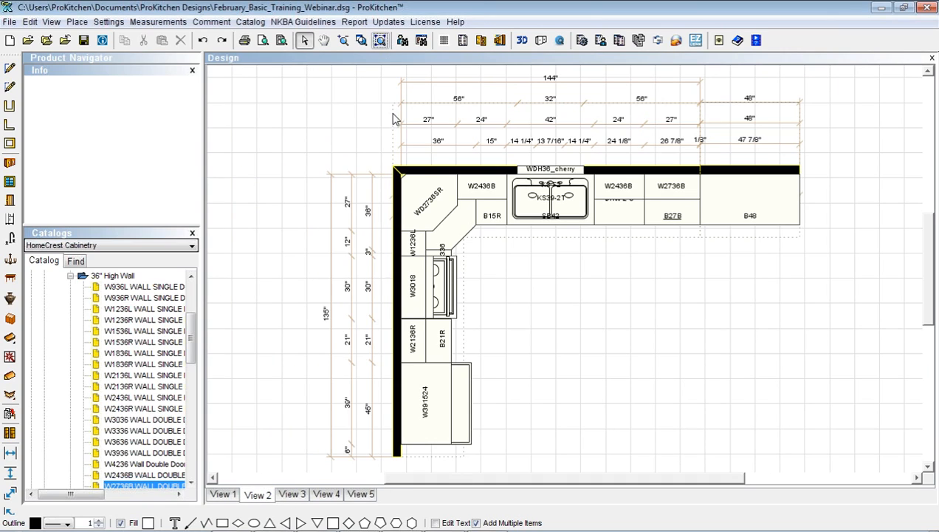
pyautogui.click(293, 496)
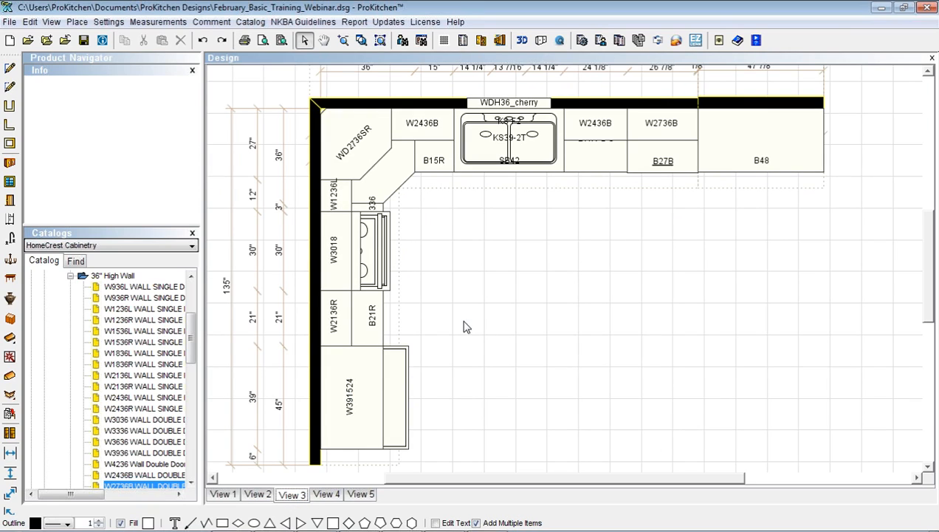
pyautogui.click(381, 41)
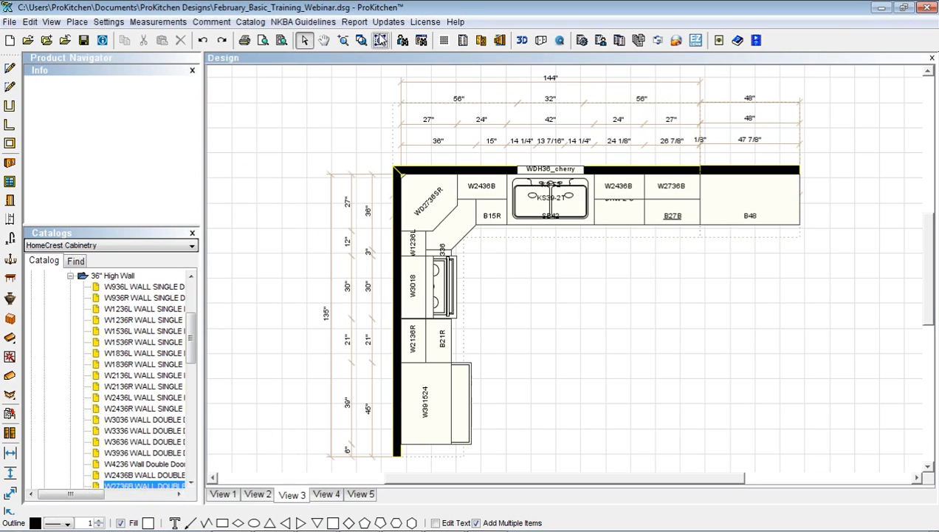
pyautogui.click(225, 495)
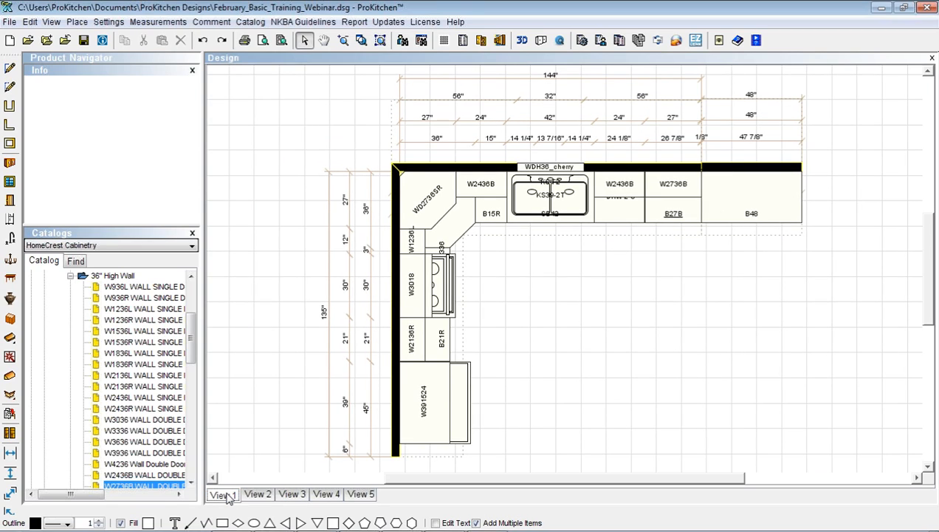
pyautogui.rightClick(229, 497)
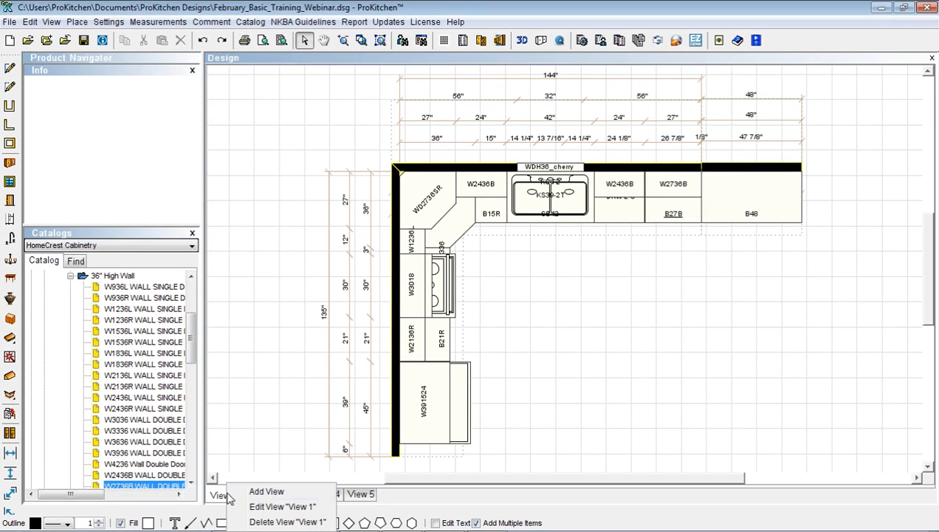
# Rename View 1 to Master
pyautogui.click(281, 507)
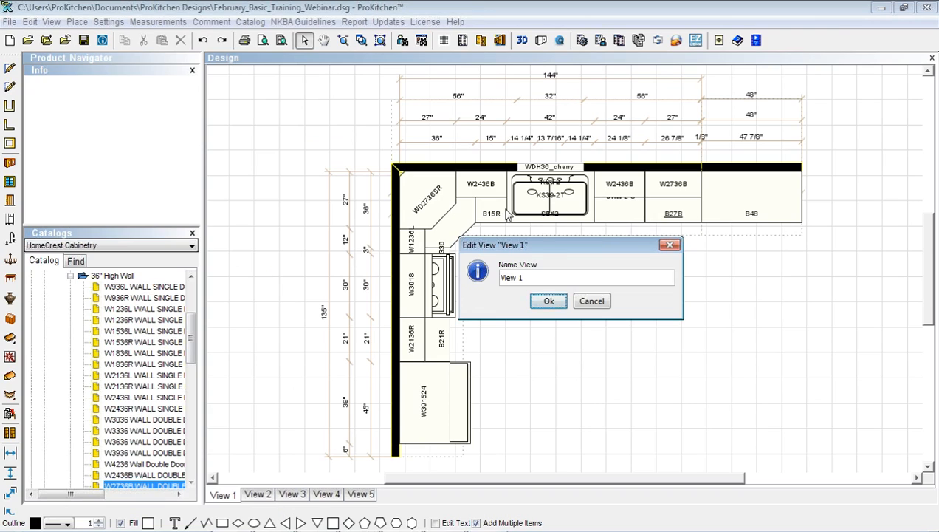
pyautogui.moveTo(550, 281); pyautogui.dragTo(504, 279)
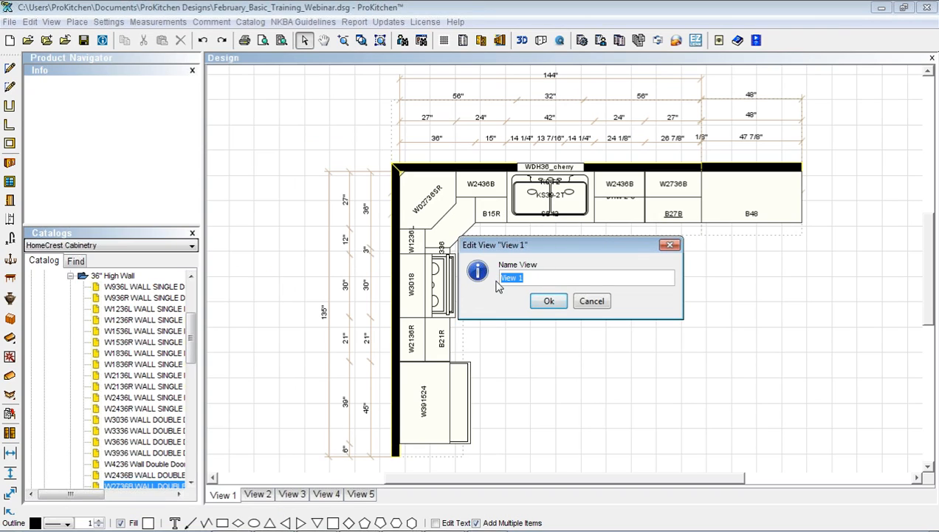
pyautogui.write('Master')
pyautogui.click(547, 301)
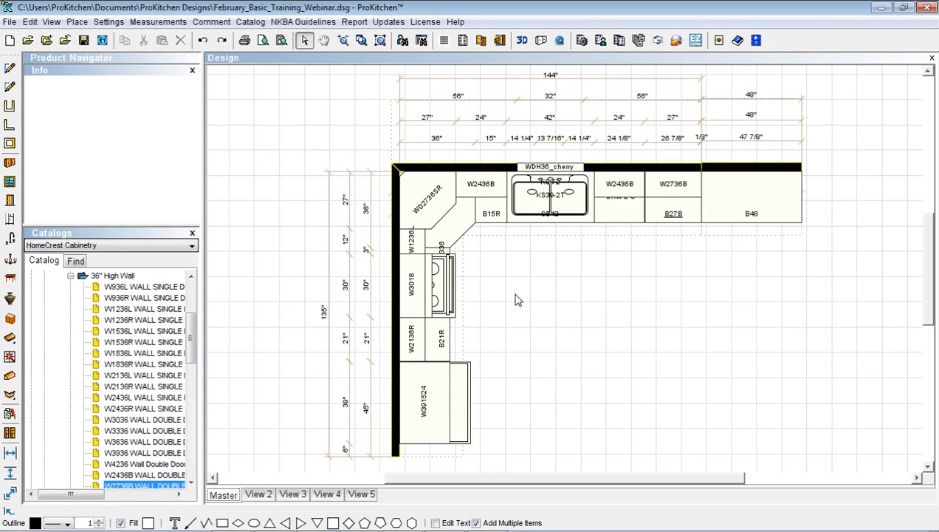
# Rename View 2 to Customer
pyautogui.rightClick(256, 496)
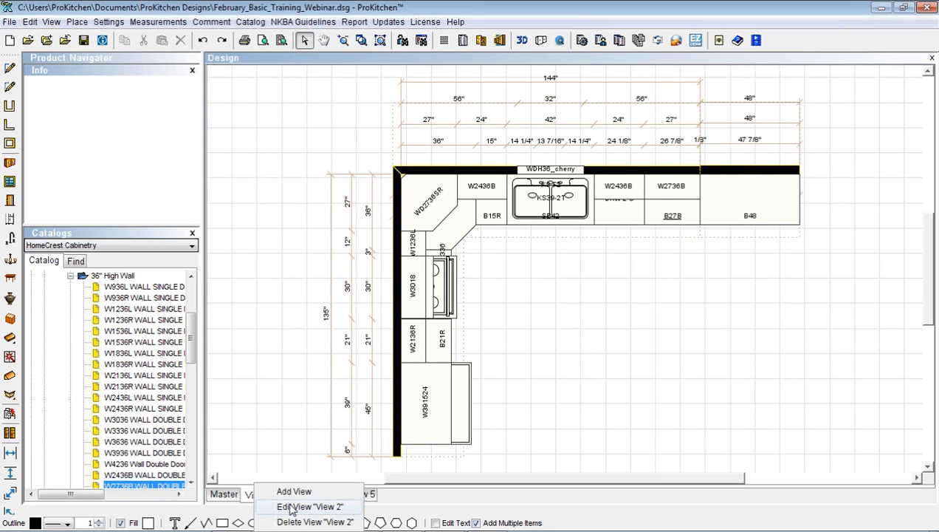
pyautogui.click(293, 507)
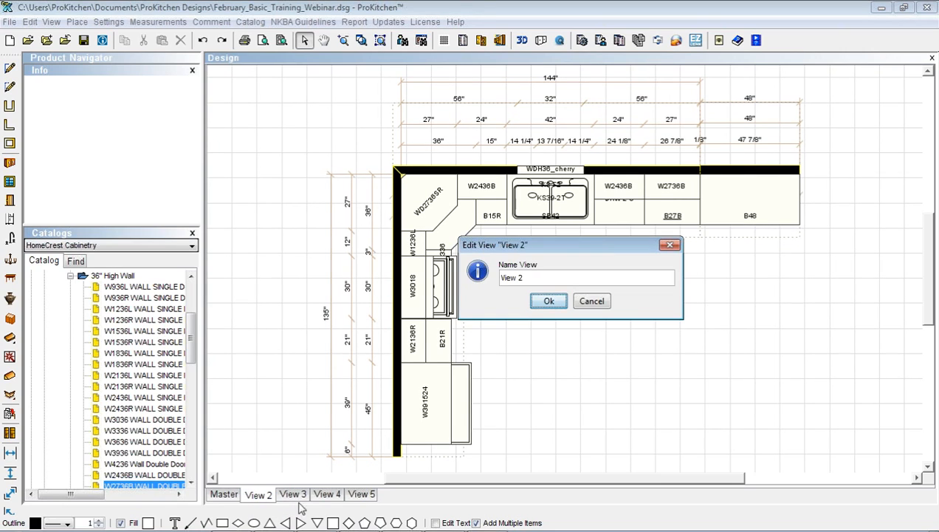
pyautogui.moveTo(524, 279); pyautogui.dragTo(490, 287)
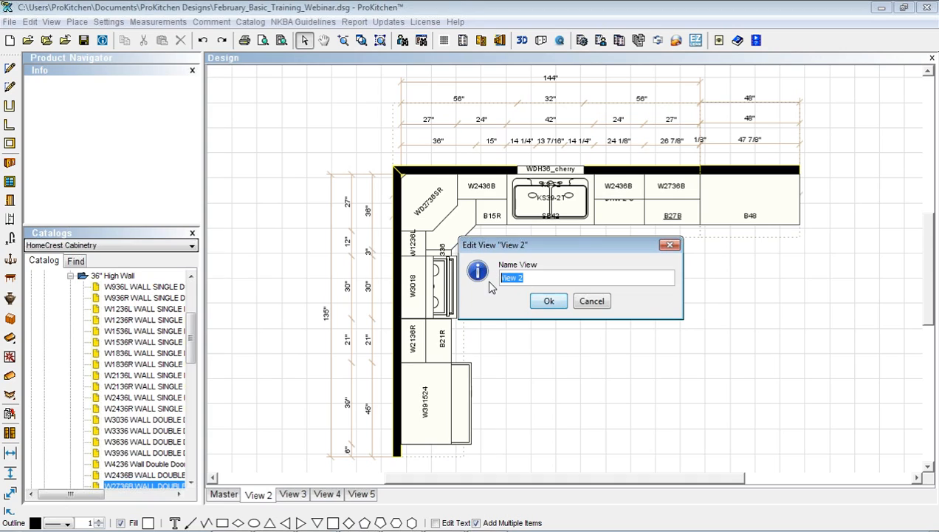
pyautogui.write('Customer')
pyautogui.click(544, 301)
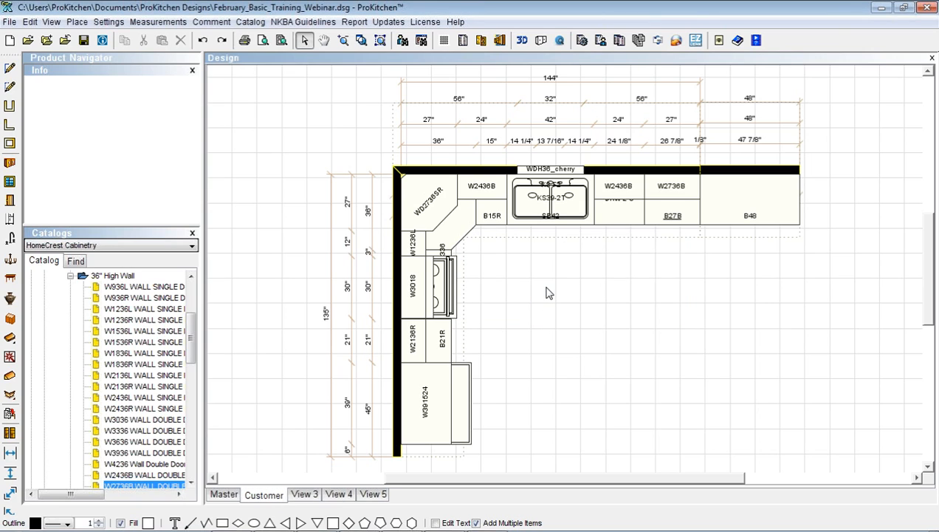
pyautogui.rightClick(547, 292)
# Turn off User, Base, Wall, Tall, Room Elements and Closet dimensions for the Customer view
pyautogui.click(583, 313)
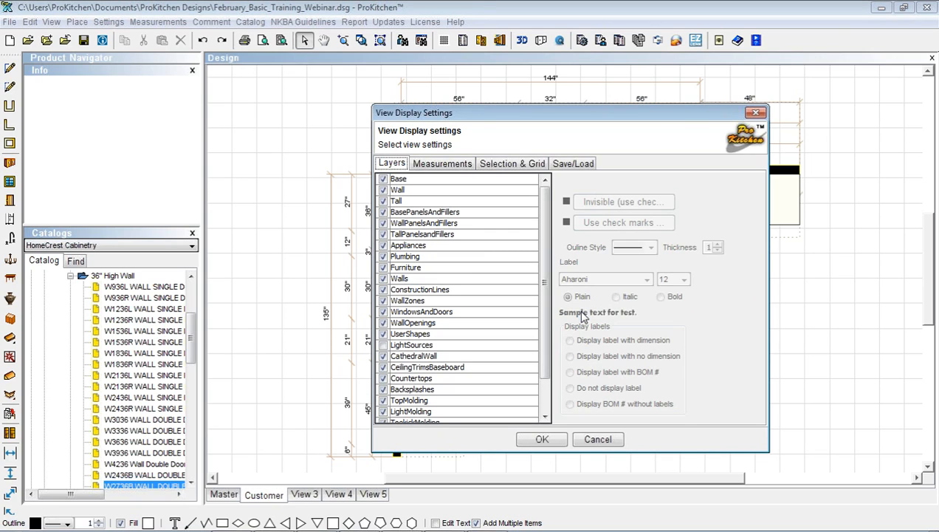
pyautogui.click(444, 164)
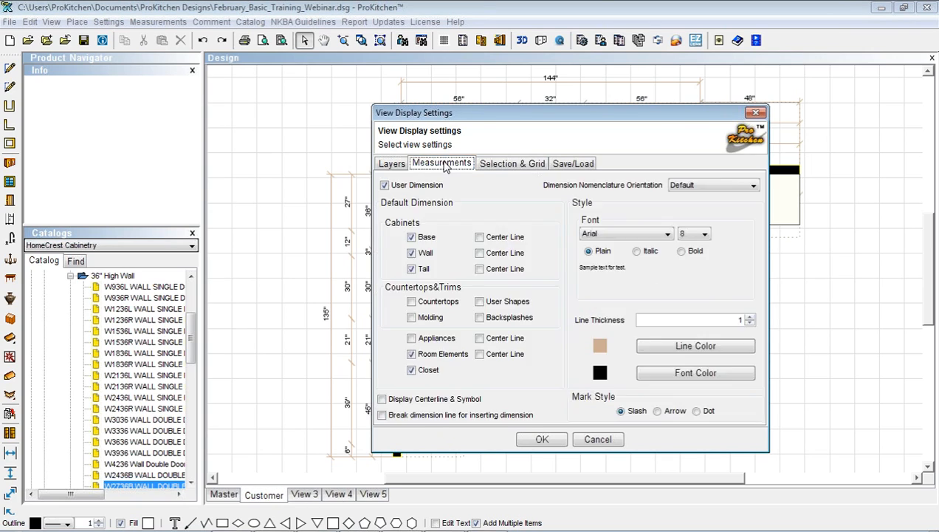
pyautogui.click(384, 185)
pyautogui.click(411, 237)
pyautogui.click(412, 252)
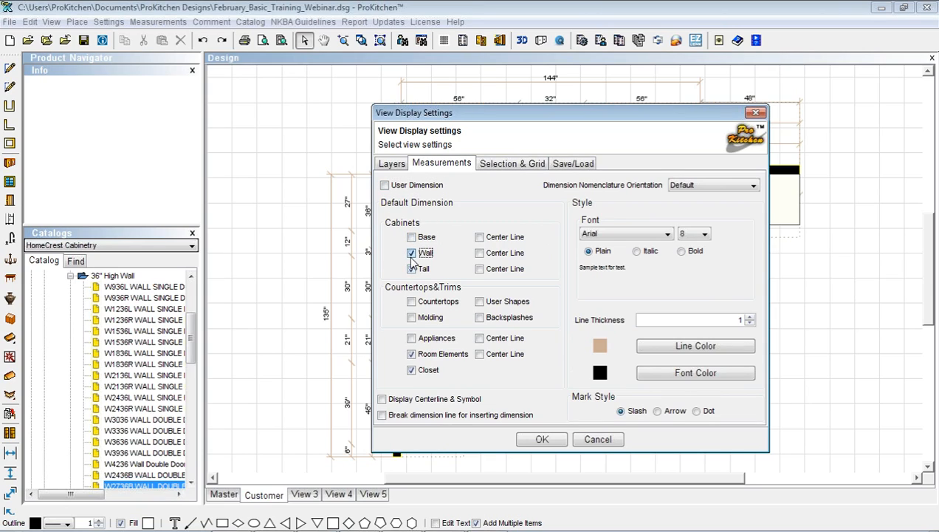
pyautogui.click(412, 268)
pyautogui.click(412, 353)
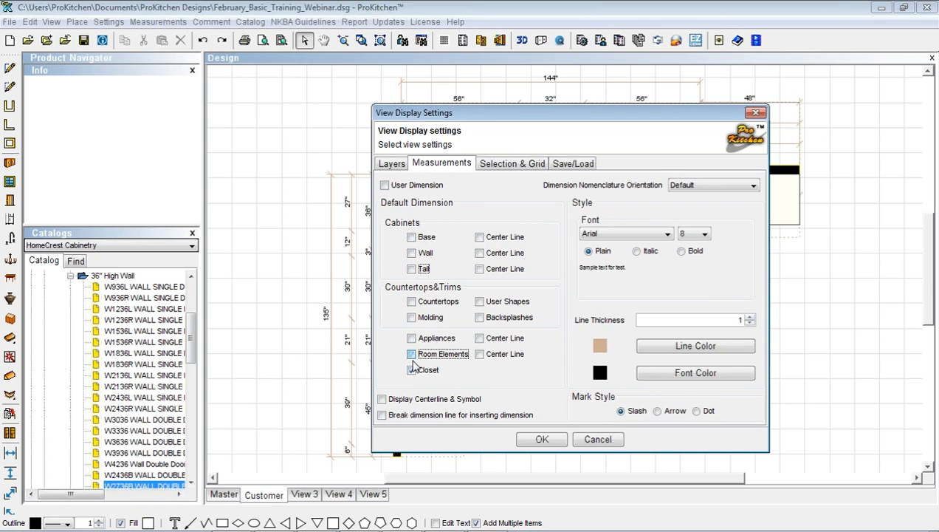
pyautogui.click(412, 370)
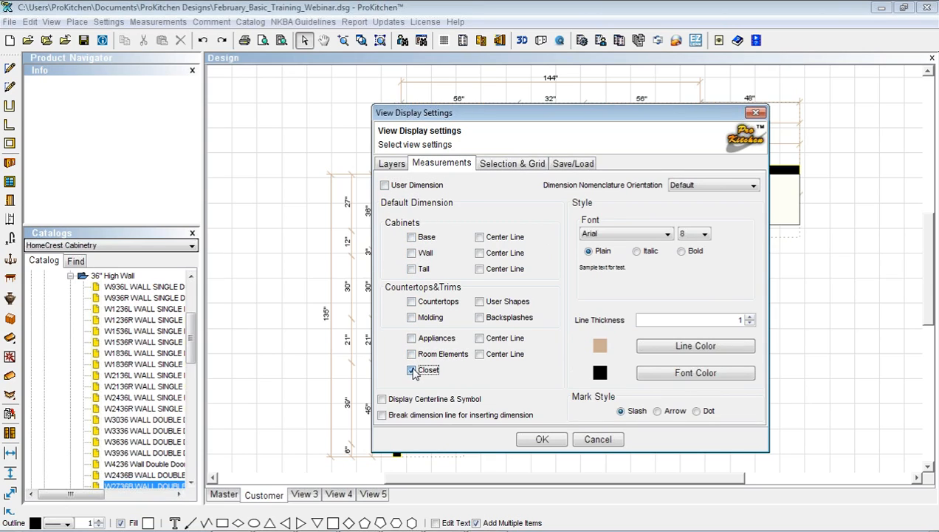
# Label the Base, Wall and BasePanelsAndFillers layers with BOM numbers only
pyautogui.click(392, 165)
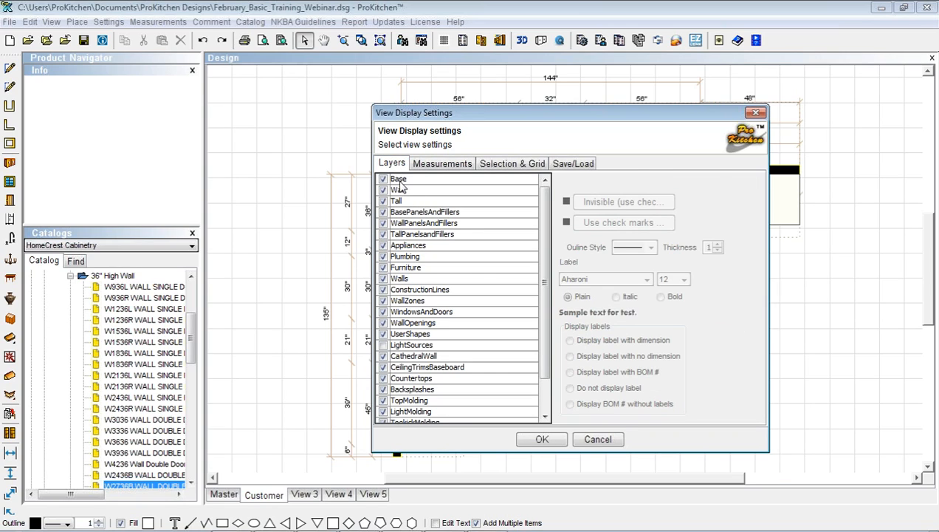
pyautogui.click(399, 180)
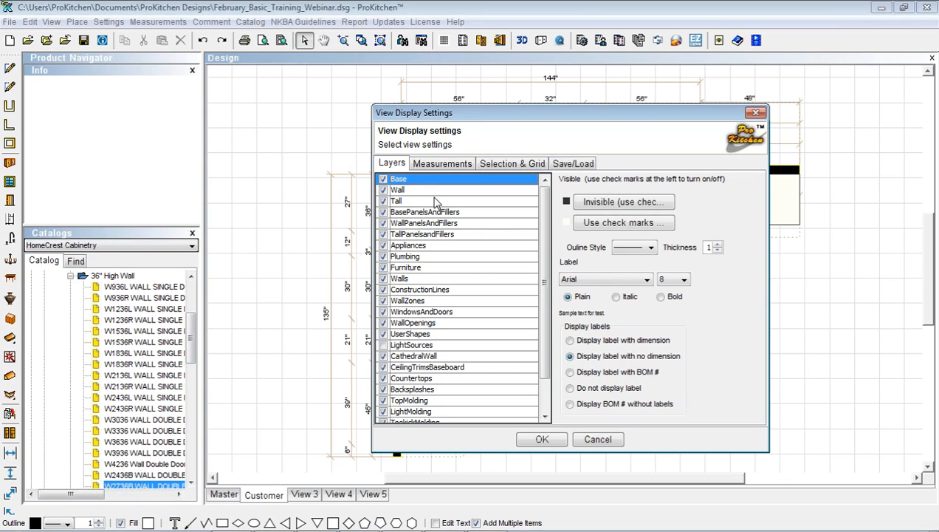
pyautogui.click(584, 405)
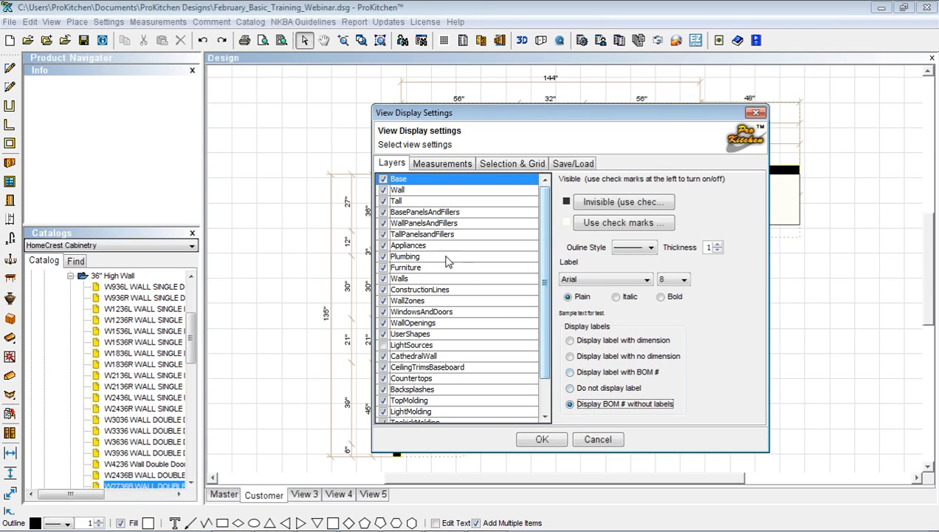
pyautogui.click(406, 190)
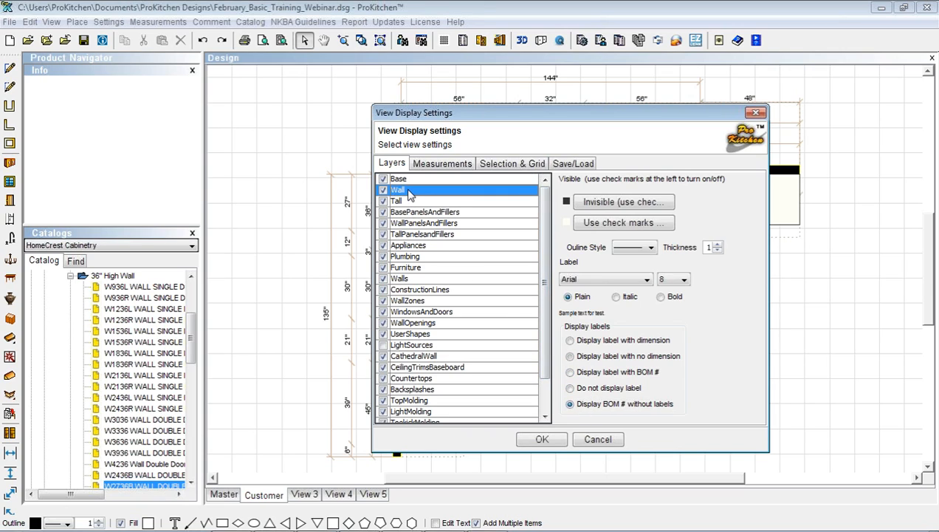
pyautogui.click(592, 404)
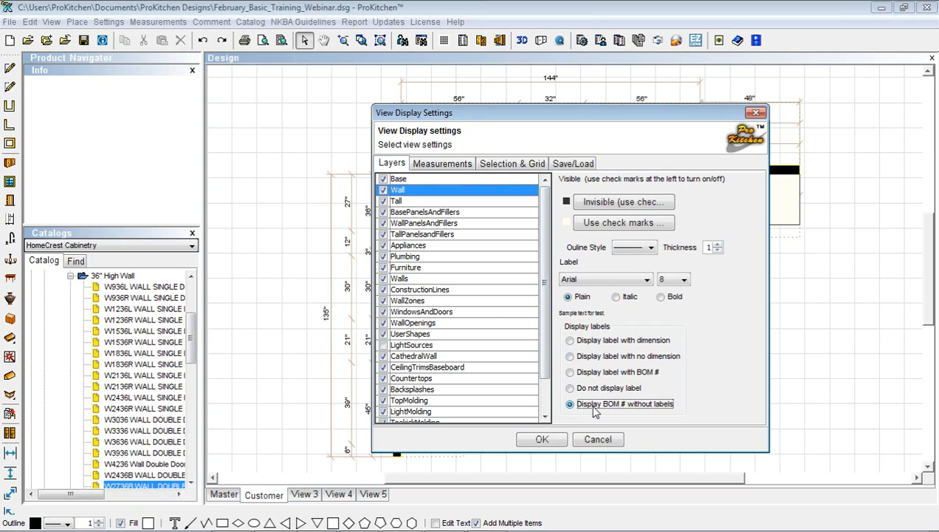
pyautogui.click(410, 213)
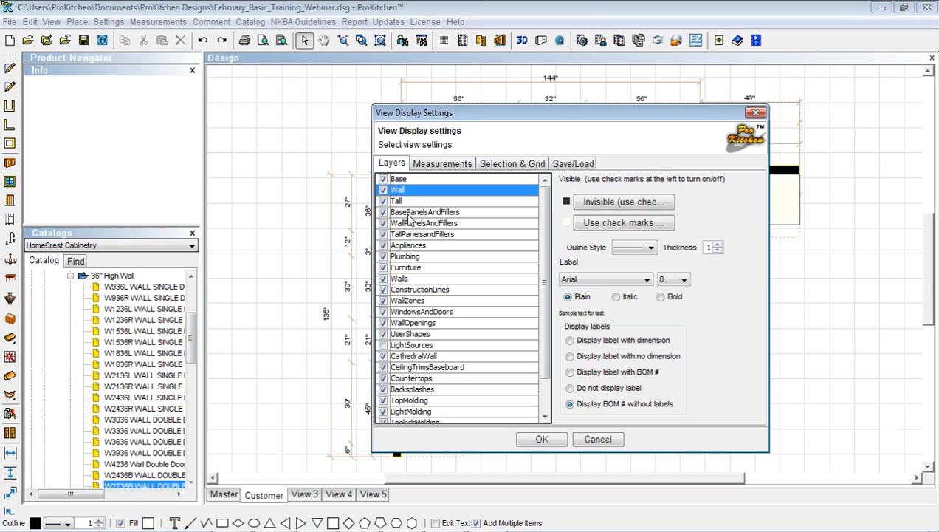
pyautogui.click(577, 407)
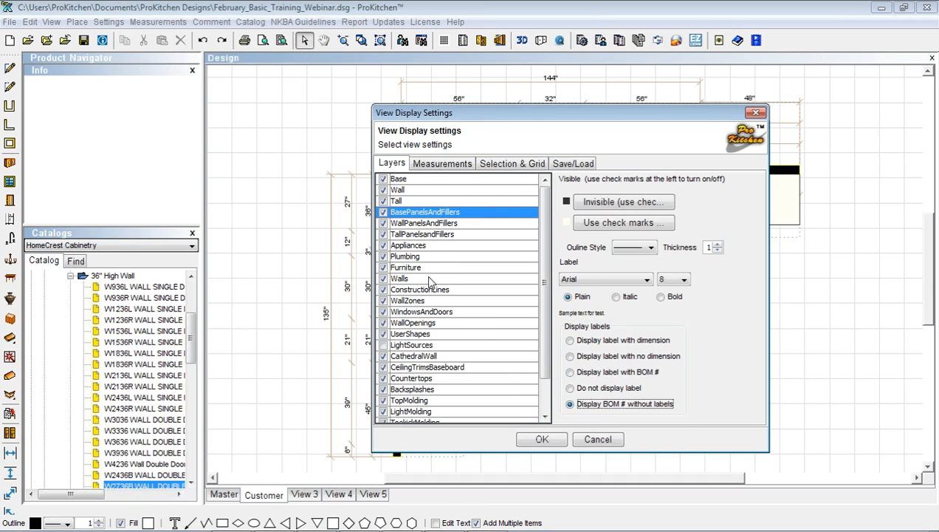
# Hide Appliances and Plumbing labels, review the remaining layers, and apply the Customer settings
pyautogui.click(403, 246)
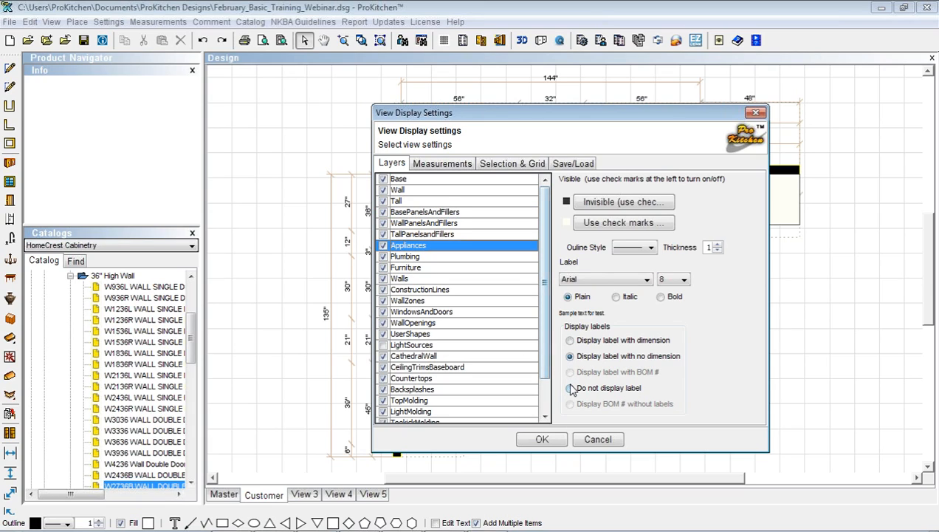
pyautogui.click(569, 388)
pyautogui.click(413, 256)
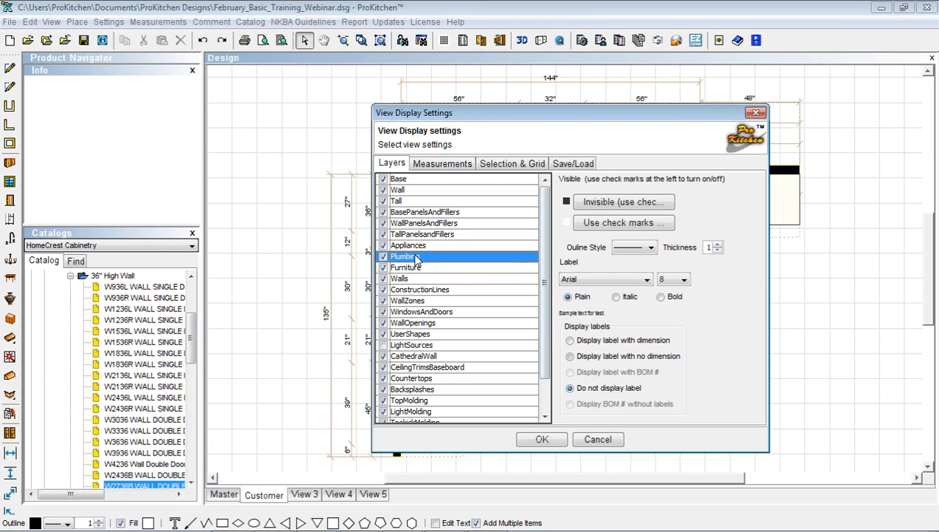
pyautogui.click(569, 388)
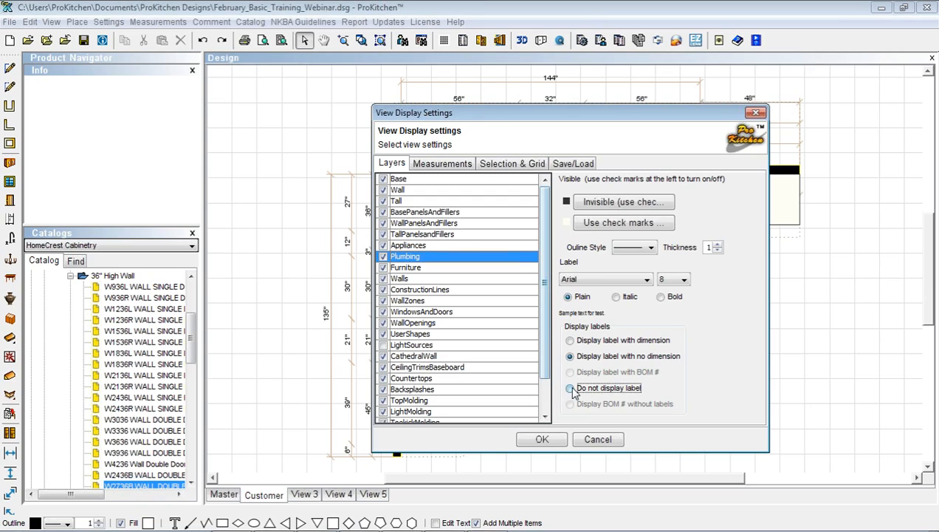
pyautogui.click(411, 279)
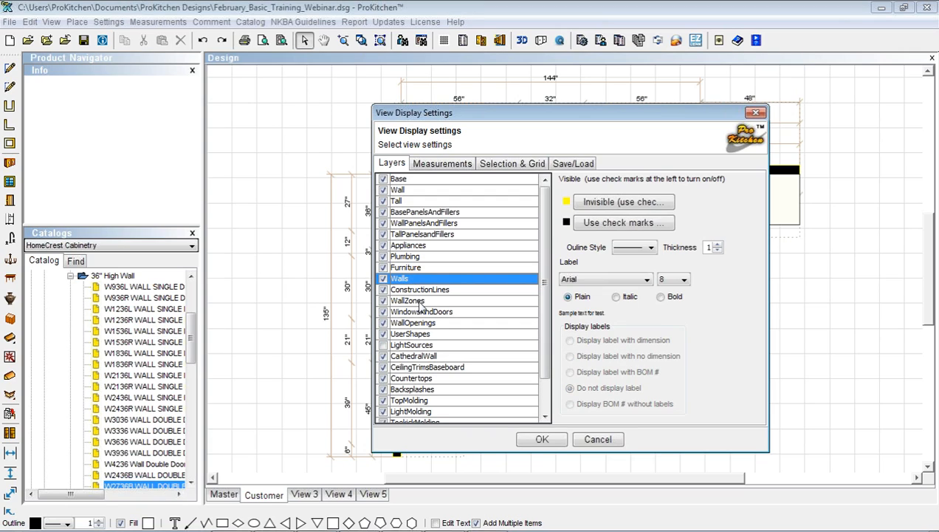
pyautogui.click(426, 379)
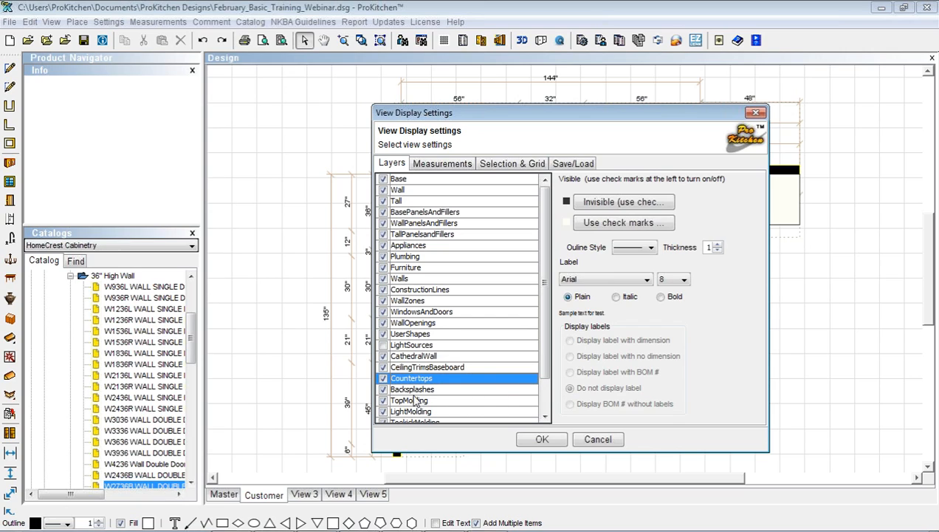
pyautogui.click(411, 389)
pyautogui.click(409, 402)
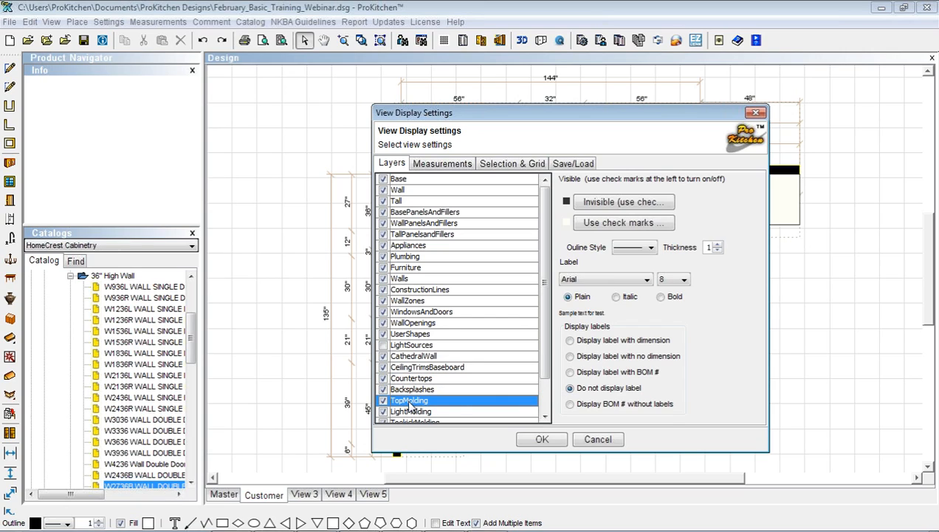
pyautogui.click(542, 440)
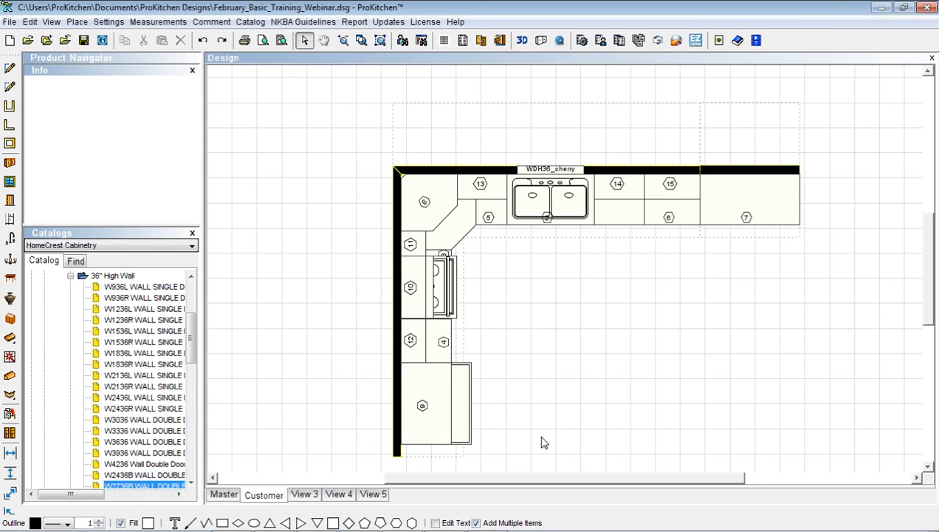
pyautogui.click(310, 495)
# In View 3's display settings, hide the panels/fillers, appliances, plumbing, furniture, construction, wall, window/door and user-shape layers
pyautogui.rightClick(567, 355)
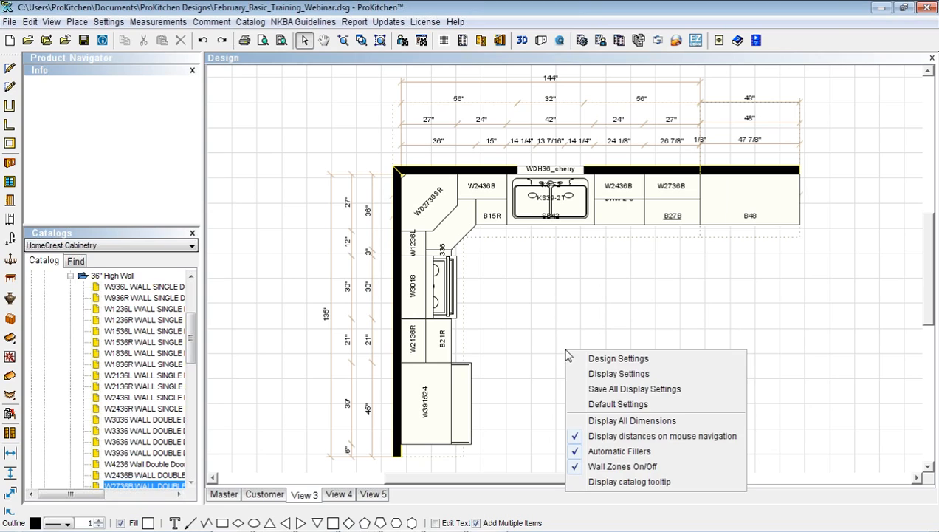
pyautogui.click(618, 374)
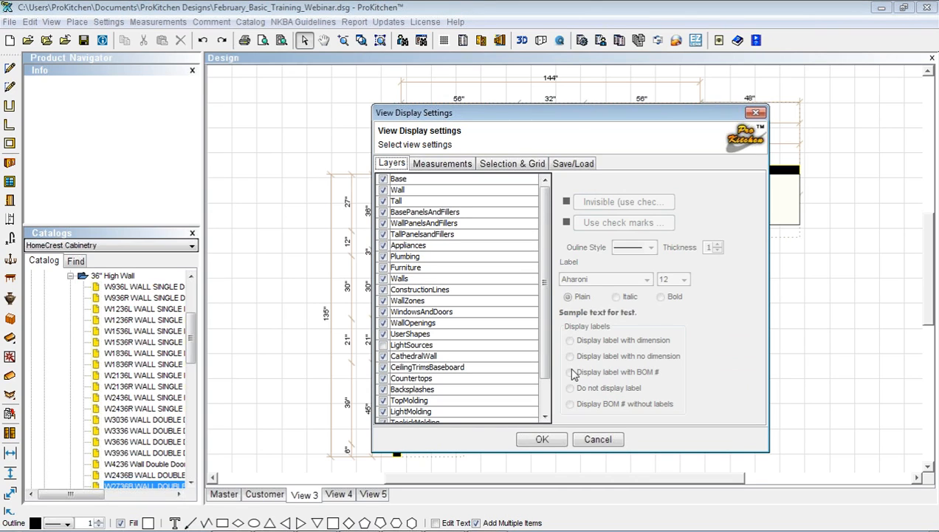
pyautogui.click(384, 212)
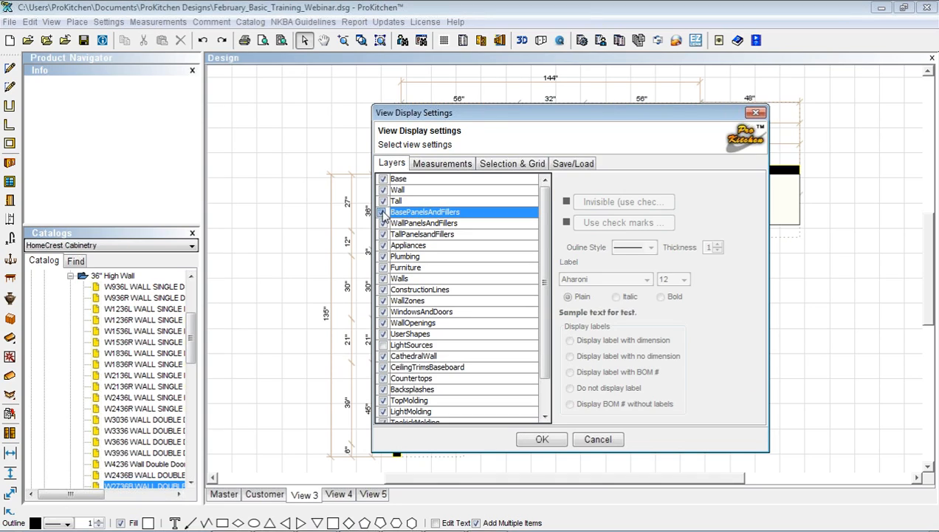
pyautogui.click(383, 223)
pyautogui.click(383, 234)
pyautogui.click(383, 245)
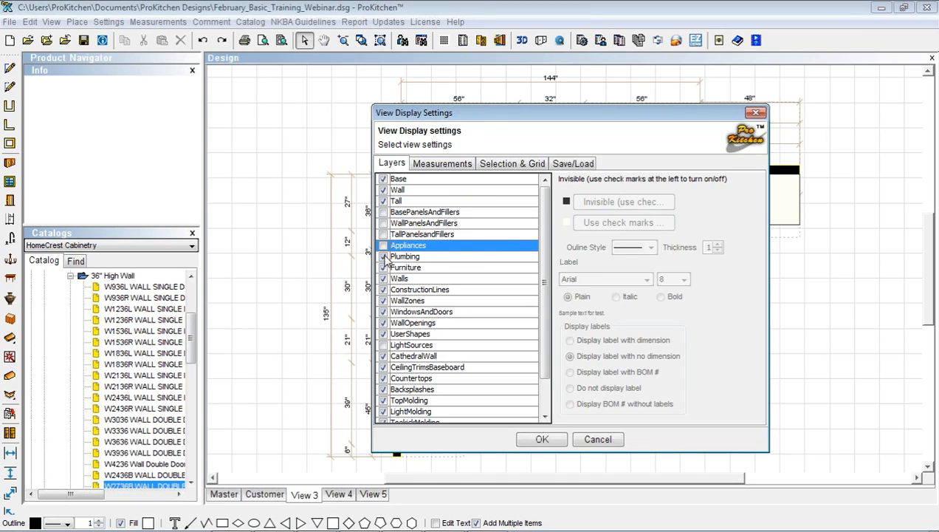
pyautogui.click(383, 256)
pyautogui.click(383, 268)
pyautogui.click(383, 289)
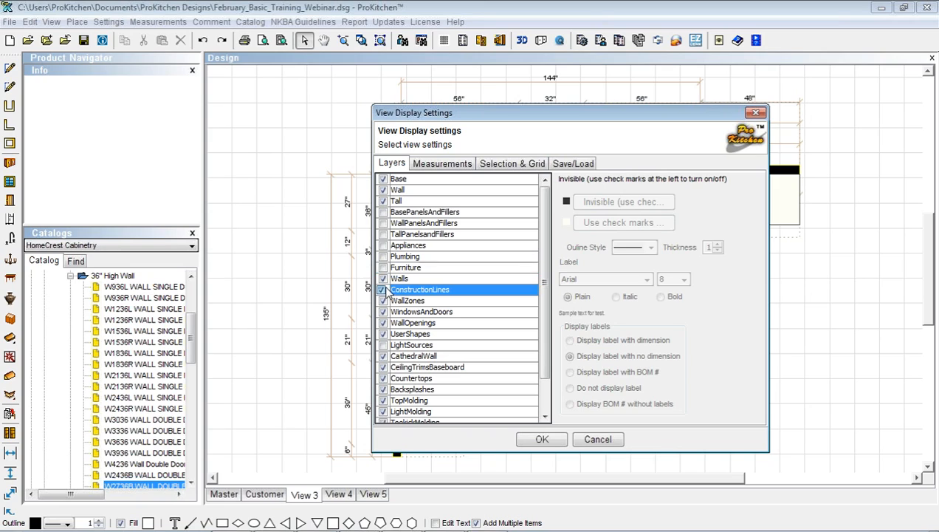
pyautogui.click(383, 300)
pyautogui.click(383, 311)
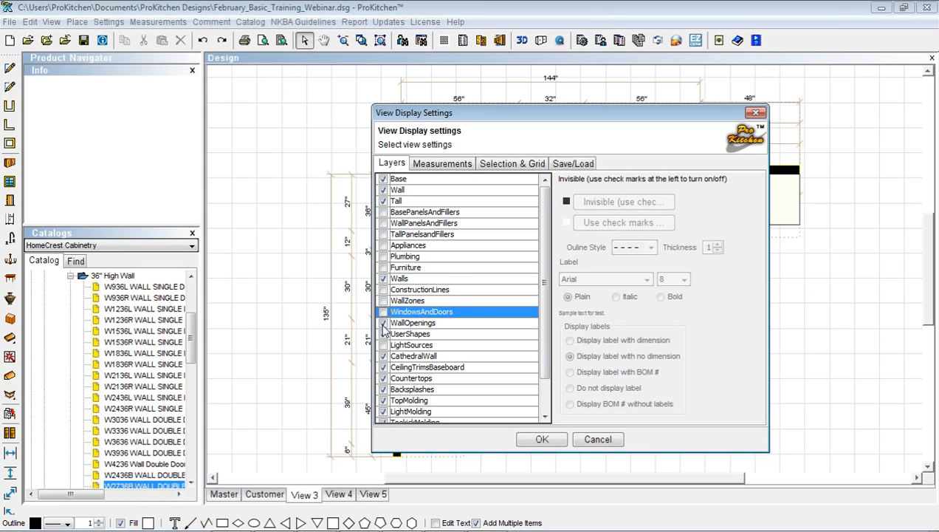
pyautogui.click(383, 322)
pyautogui.click(383, 333)
# Show LightSources; hide CathedralWall, ceiling trims, countertops, backsplashes, moldings, accessories, lighting and decorative items
pyautogui.click(383, 344)
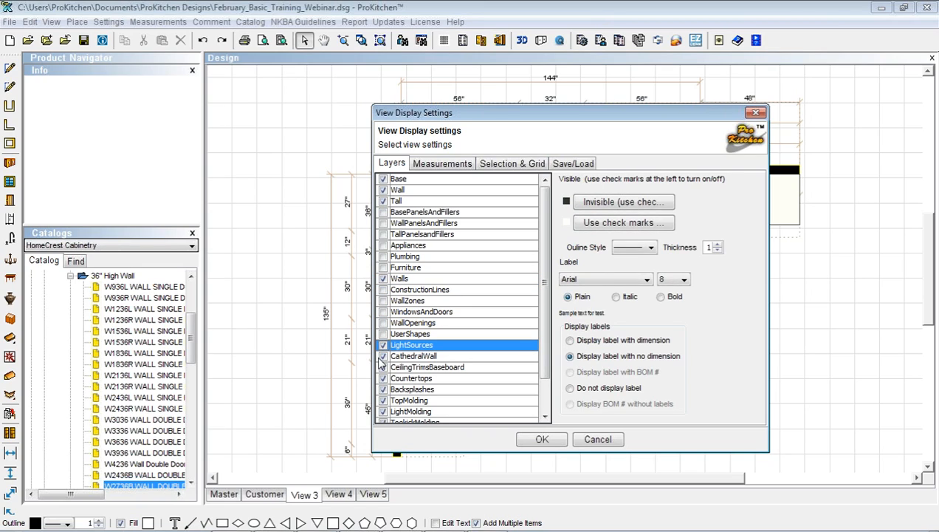
pyautogui.click(383, 356)
pyautogui.click(383, 367)
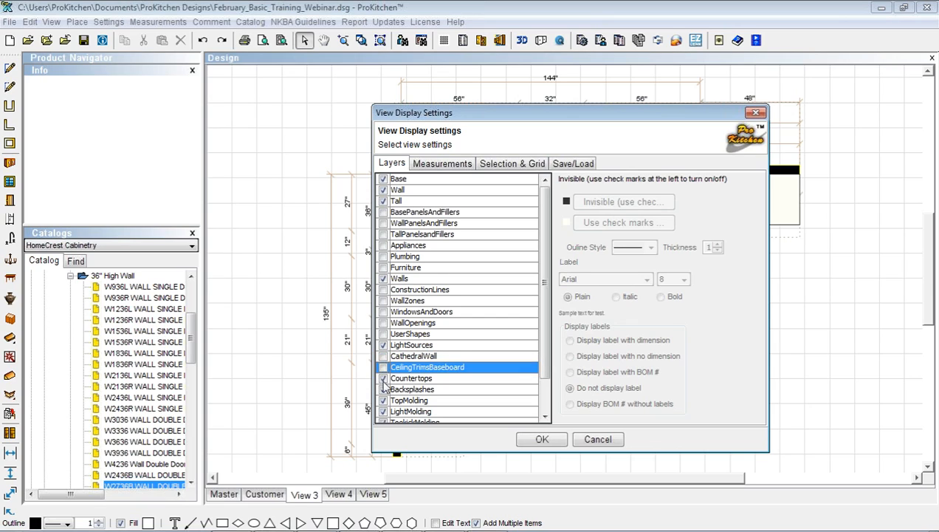
pyautogui.click(383, 378)
pyautogui.click(383, 389)
pyautogui.click(383, 400)
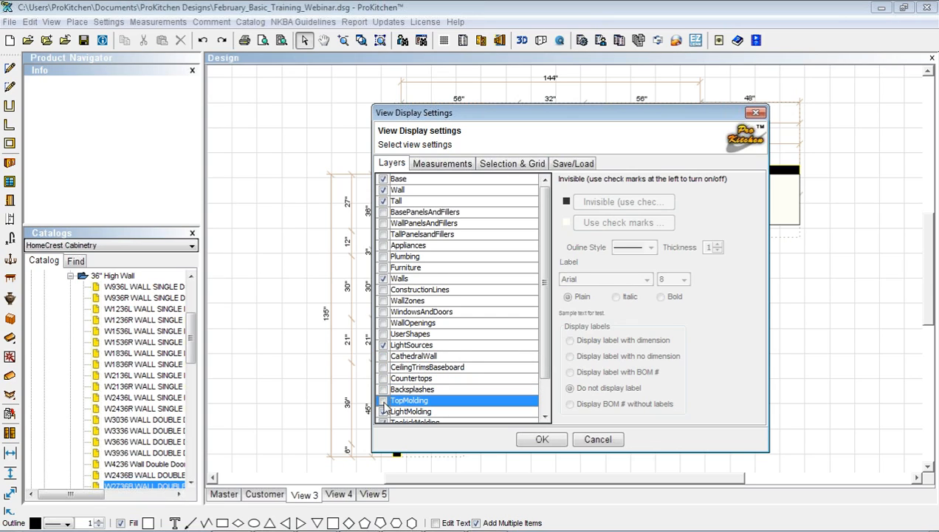
pyautogui.click(383, 411)
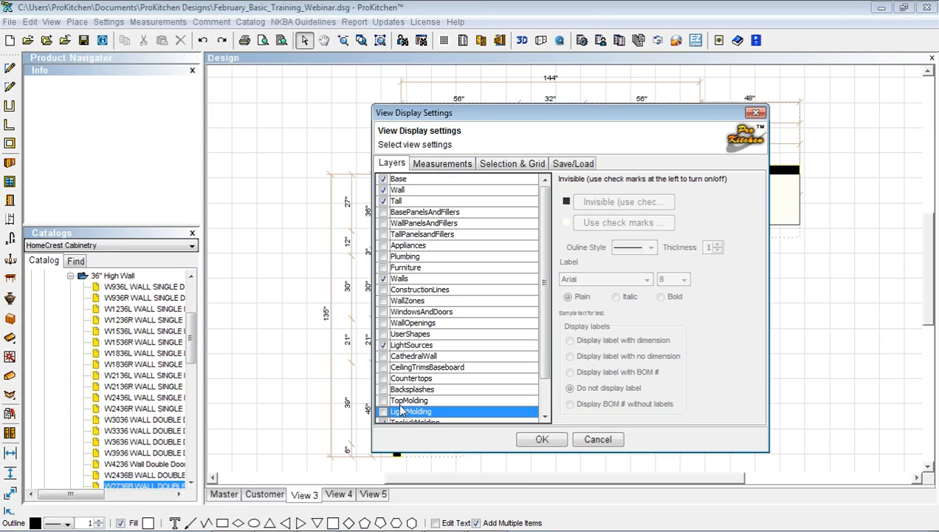
pyautogui.scroll(-1, 400, 409)
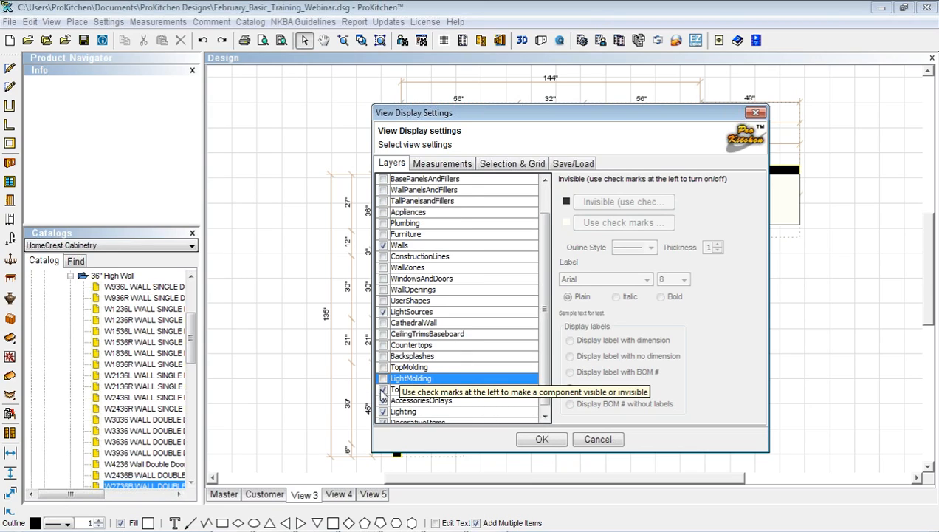
pyautogui.click(383, 389)
pyautogui.click(383, 400)
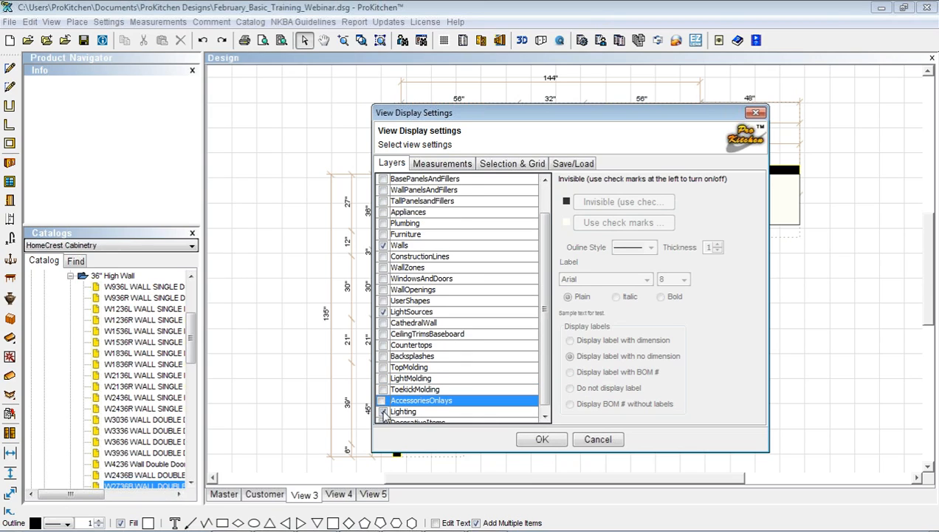
pyautogui.click(383, 411)
pyautogui.scroll(-1, 385, 414)
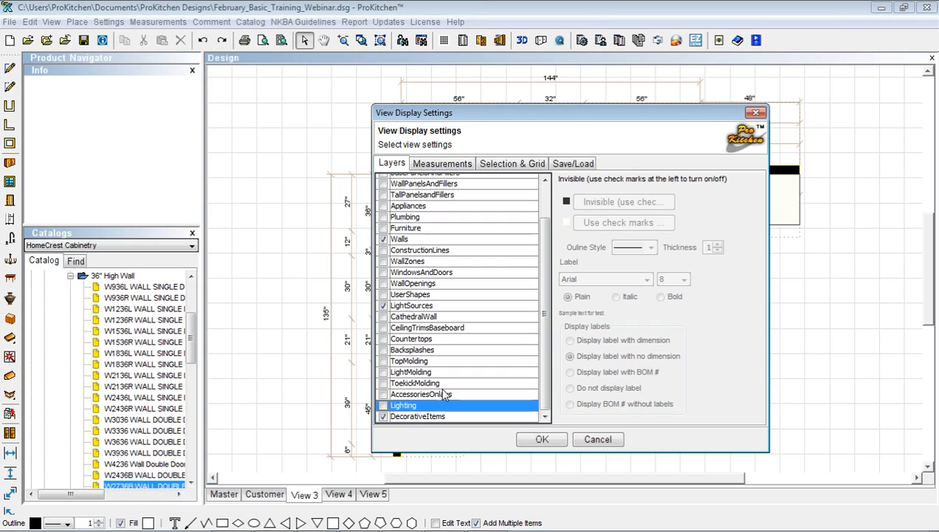
pyautogui.click(383, 417)
pyautogui.click(384, 416)
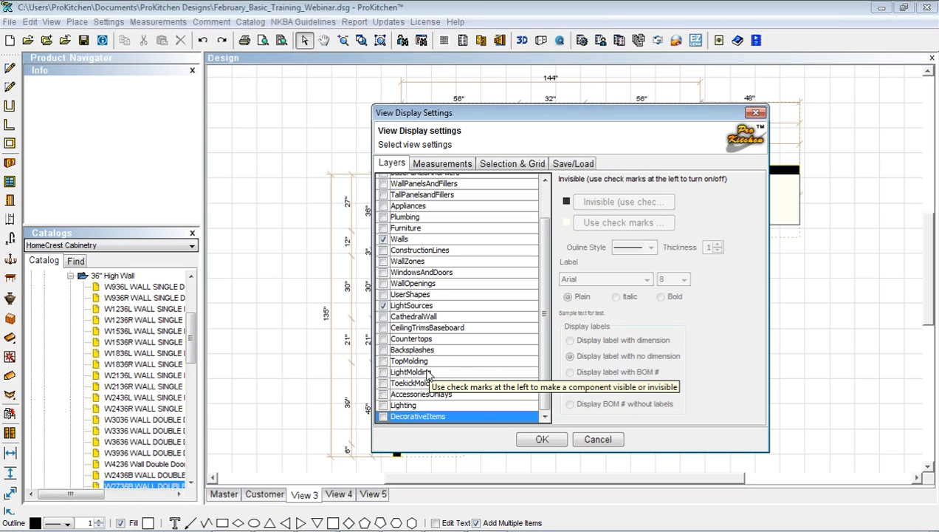
# Restore the BasePanelsAndFillers layer and colour the Base layer light pink
pyautogui.scroll(1, 428, 376)
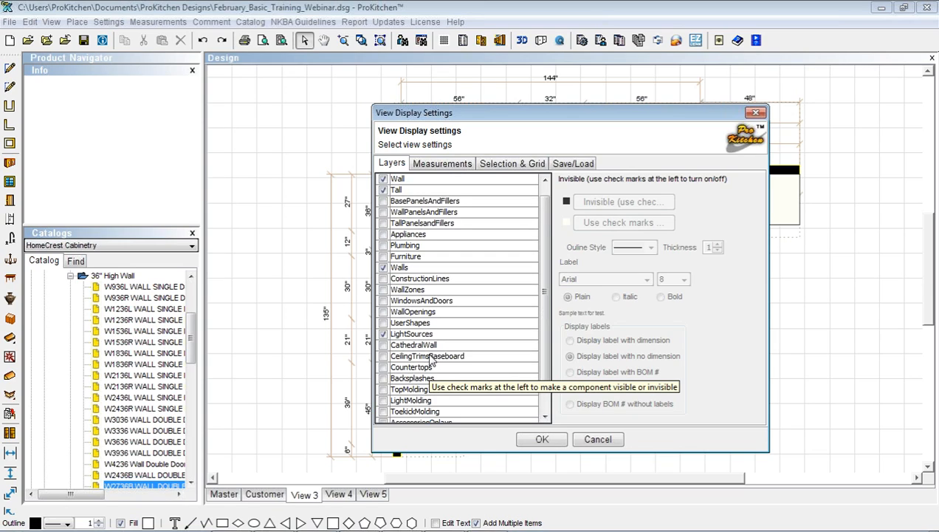
pyautogui.click(383, 202)
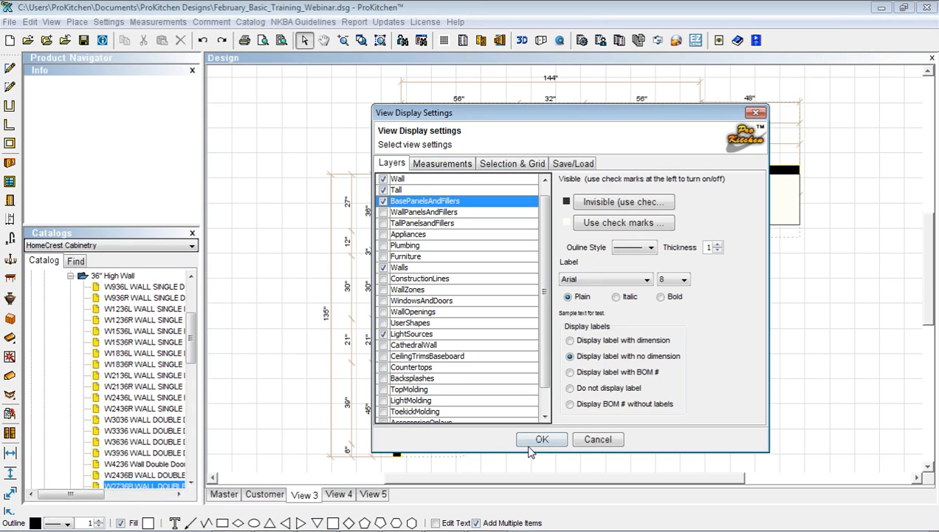
pyautogui.scroll(1, 432, 215)
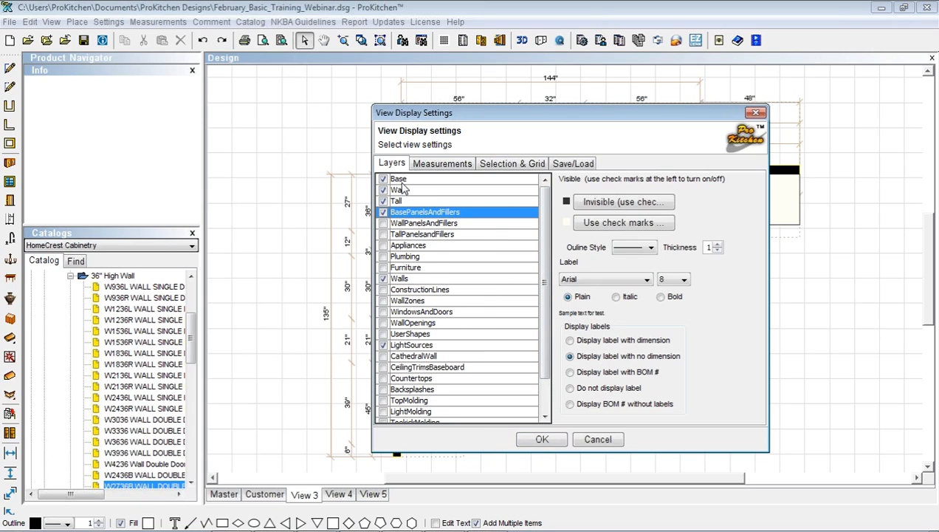
pyautogui.click(402, 179)
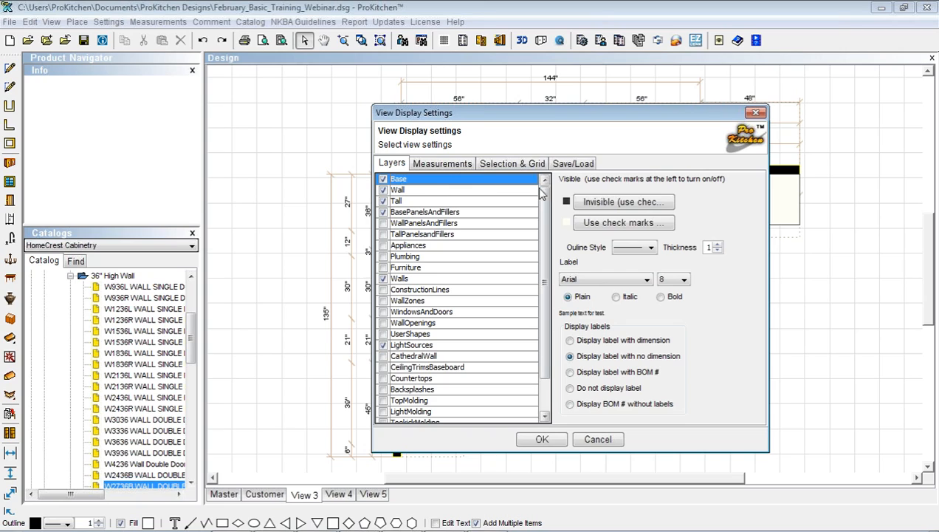
pyautogui.click(615, 223)
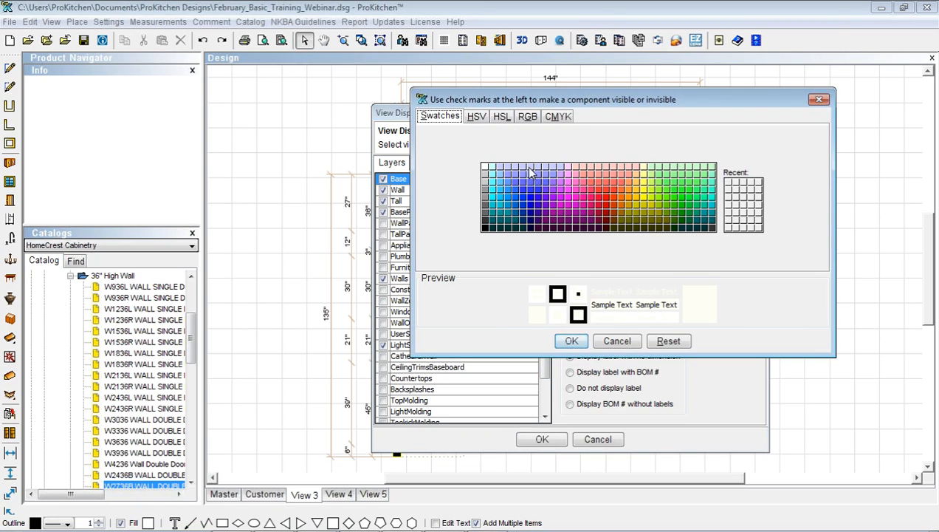
pyautogui.click(602, 172)
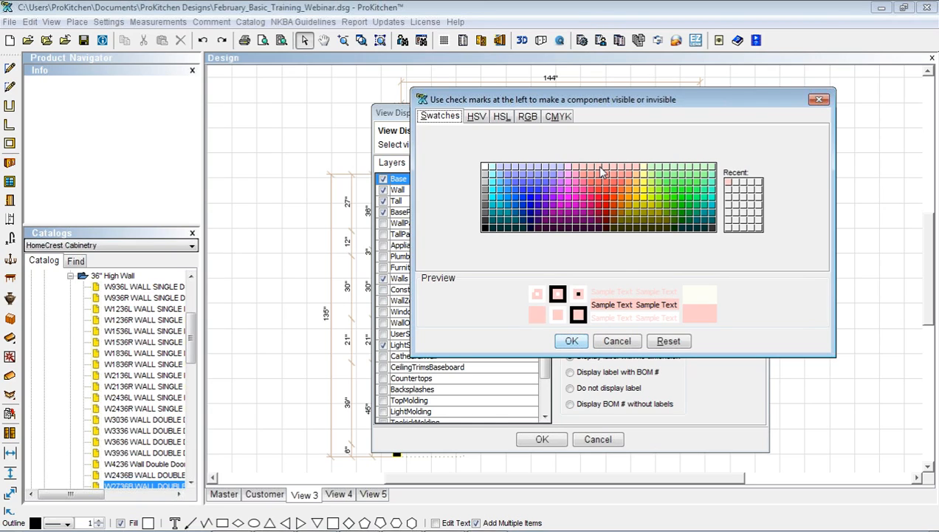
pyautogui.click(571, 341)
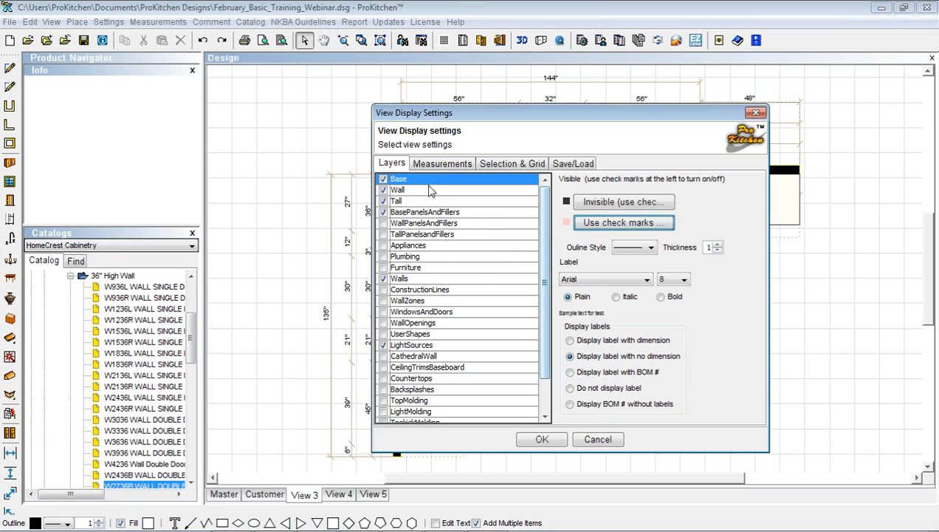
# Colour the Wall layer light green
pyautogui.click(408, 192)
pyautogui.click(604, 223)
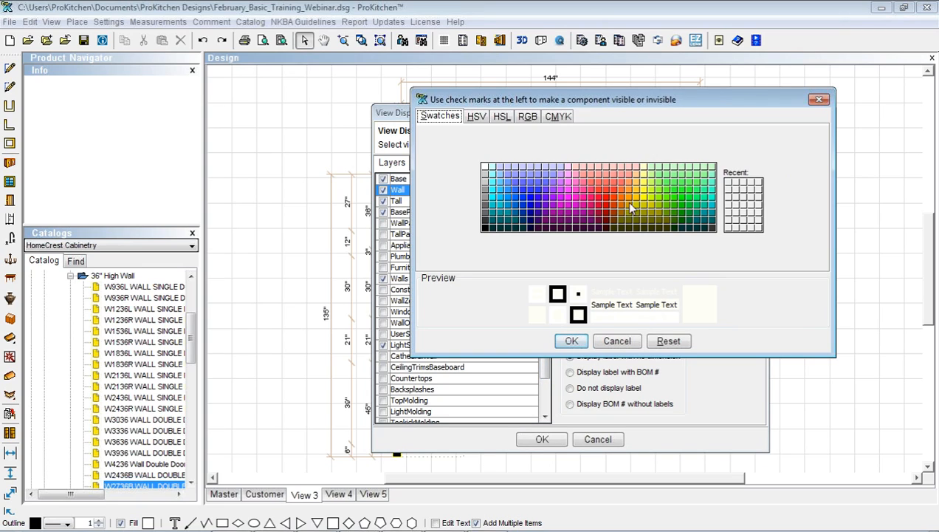
pyautogui.click(680, 172)
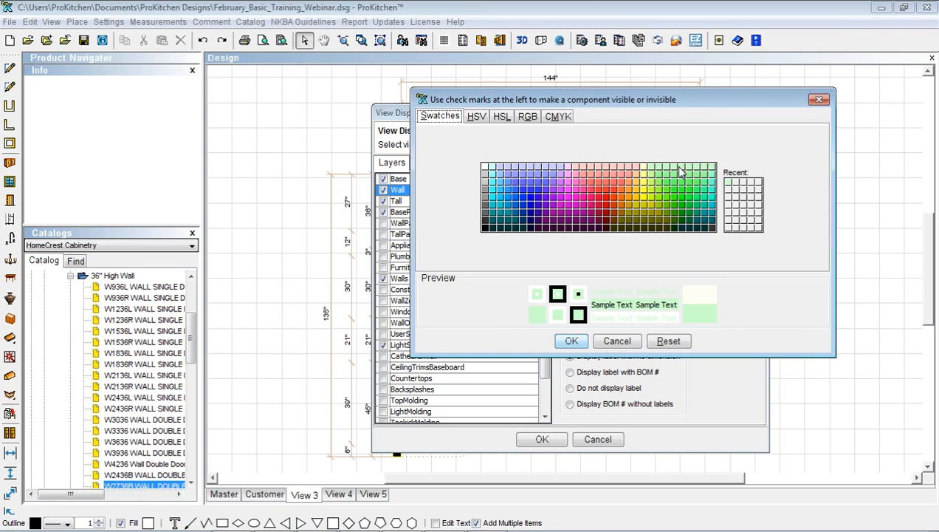
pyautogui.click(570, 341)
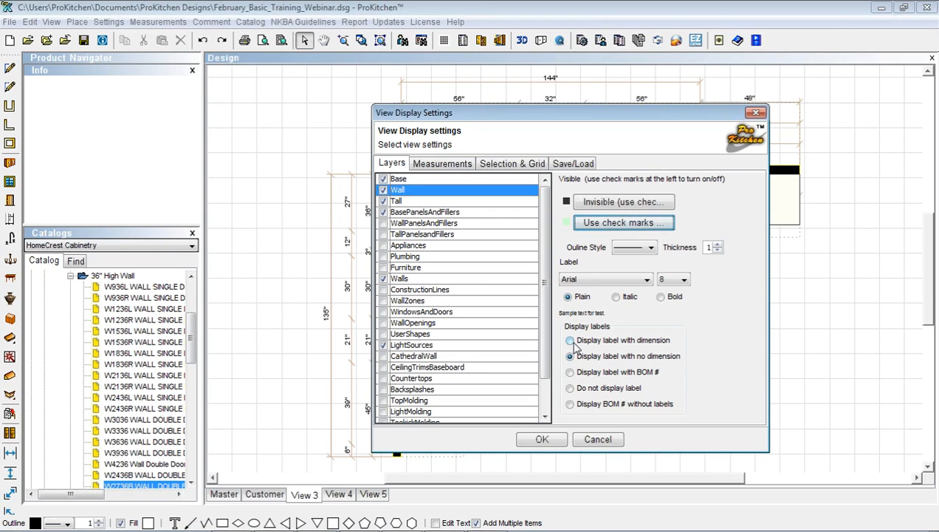
# Give the Base layer a dashed outline and apply View 3's display settings
pyautogui.click(406, 180)
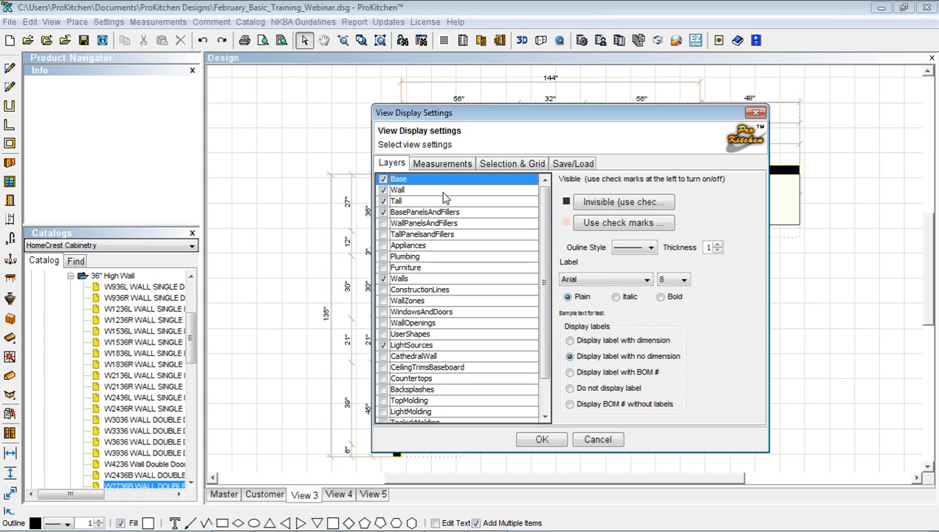
pyautogui.click(632, 248)
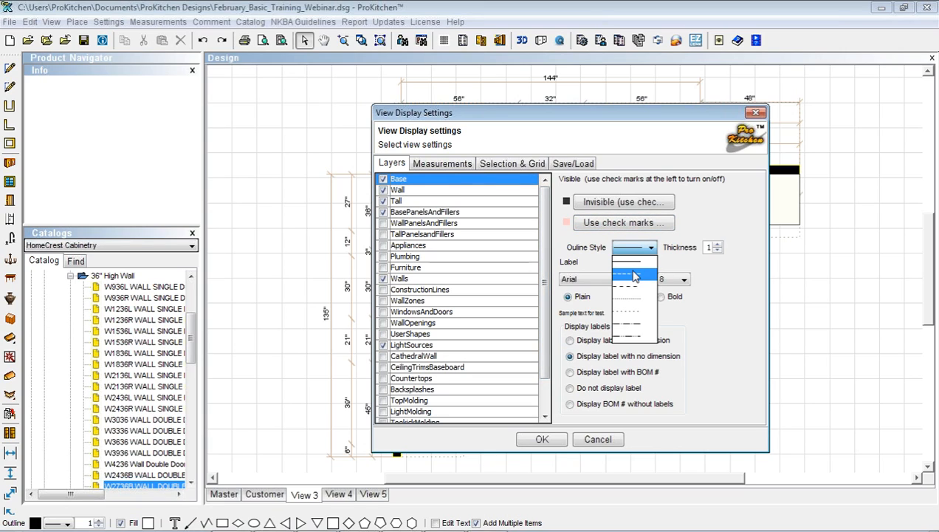
pyautogui.click(633, 275)
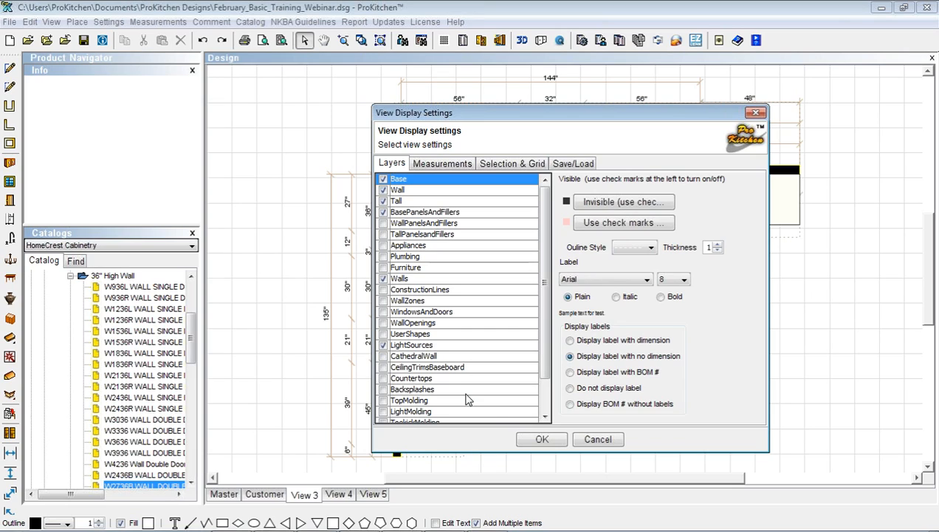
pyautogui.click(542, 440)
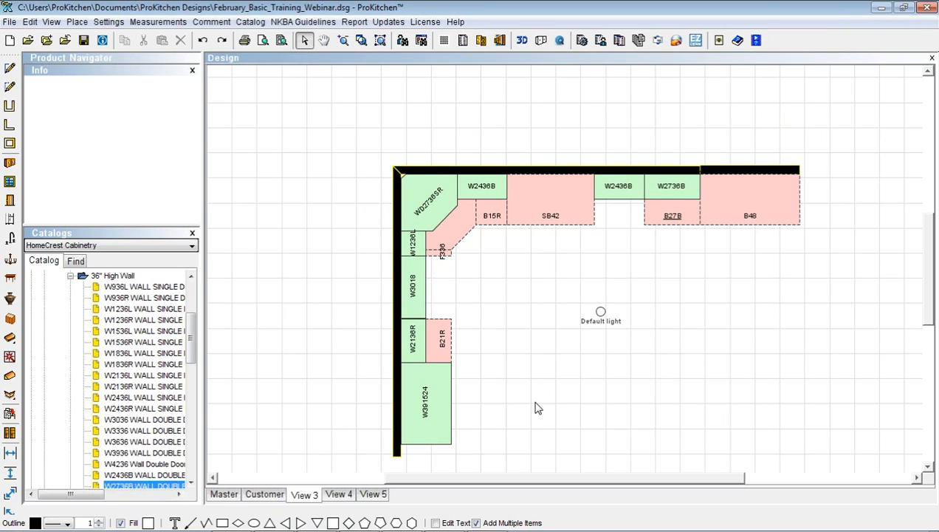
# Rename View 3 to 'Cabinets'
pyautogui.click(302, 496)
pyautogui.rightClick(302, 498)
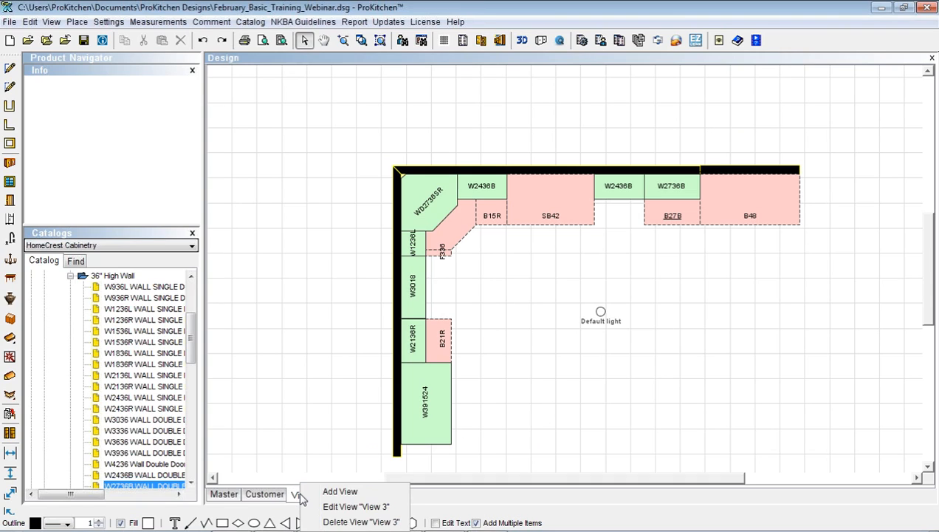
pyautogui.click(340, 507)
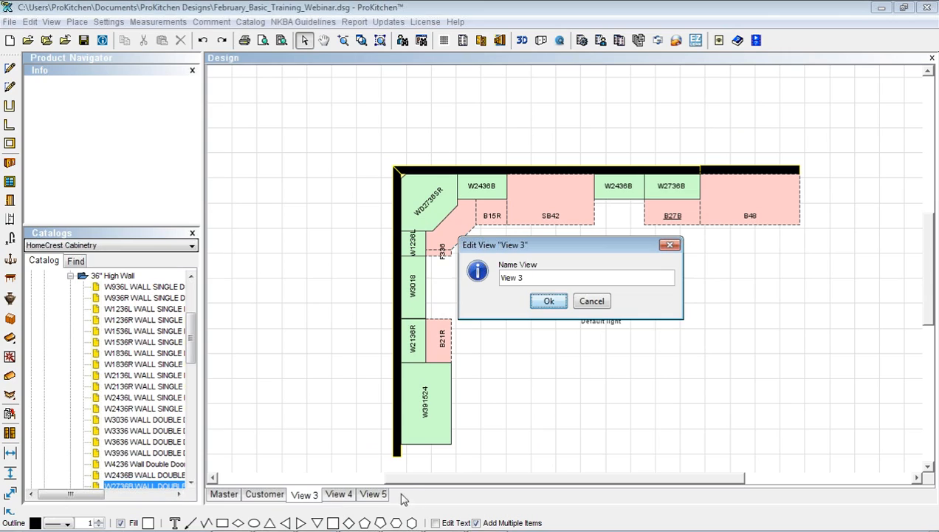
pyautogui.moveTo(521, 277); pyautogui.dragTo(498, 283)
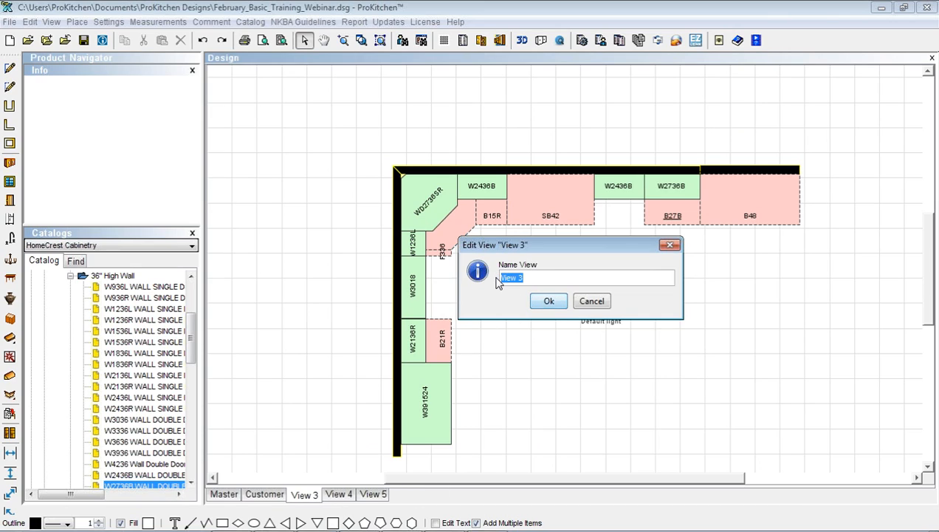
pyautogui.write('Cabinets')
pyautogui.click(548, 300)
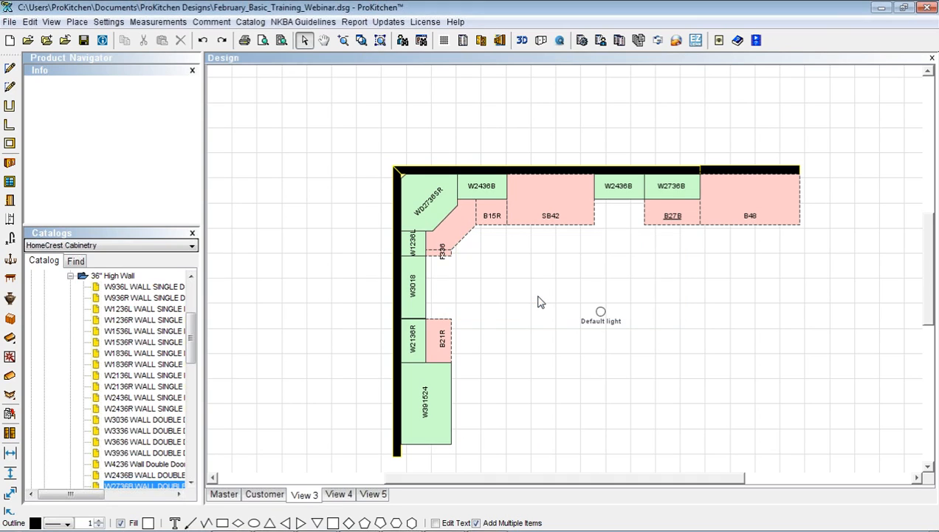
# Delete View 4 and View 5, confirming each deletion
pyautogui.click(341, 494)
pyautogui.rightClick(341, 494)
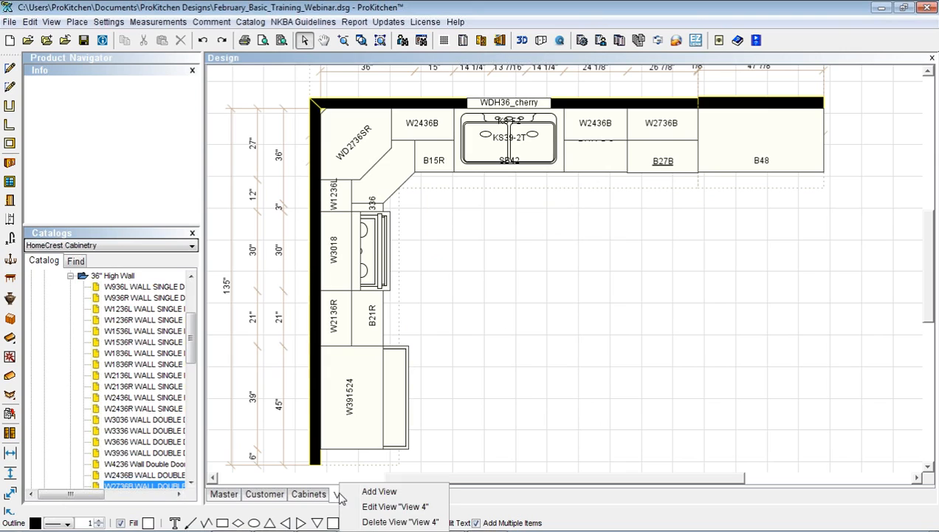
pyautogui.click(377, 522)
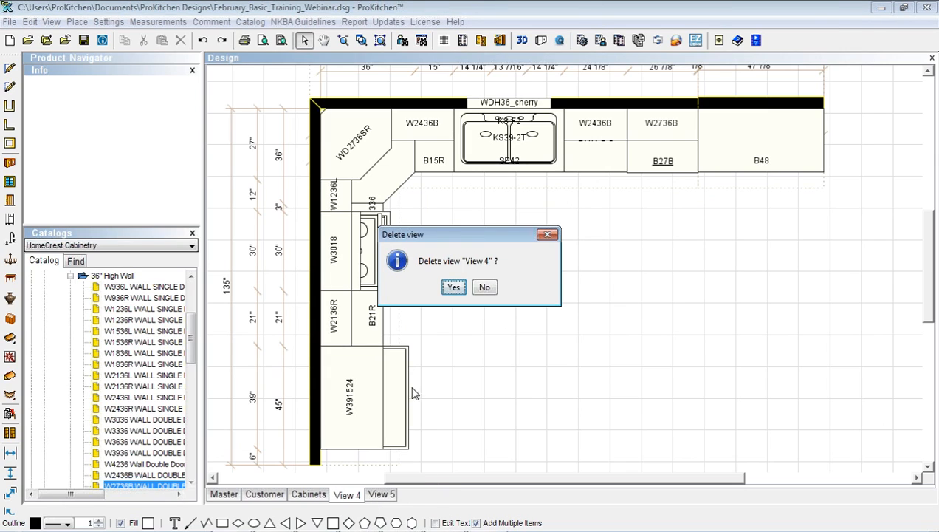
pyautogui.click(454, 288)
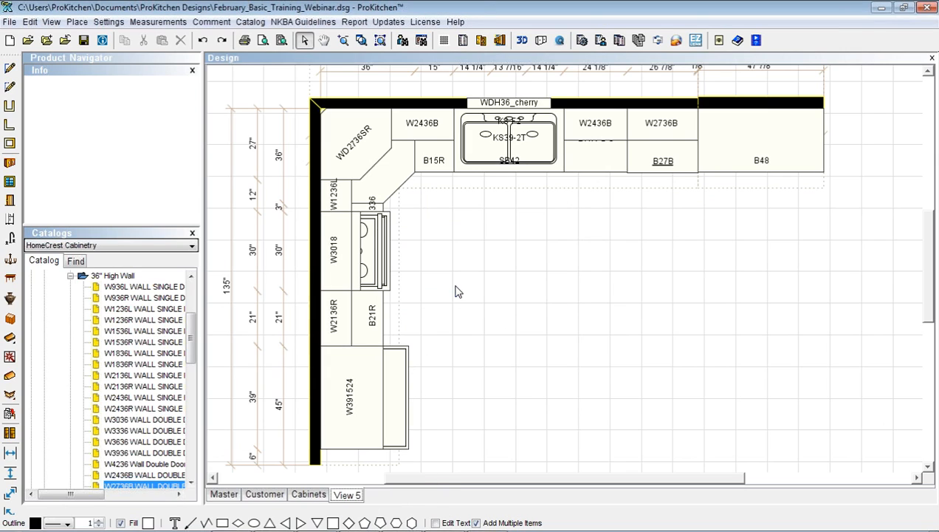
pyautogui.rightClick(343, 496)
pyautogui.click(384, 522)
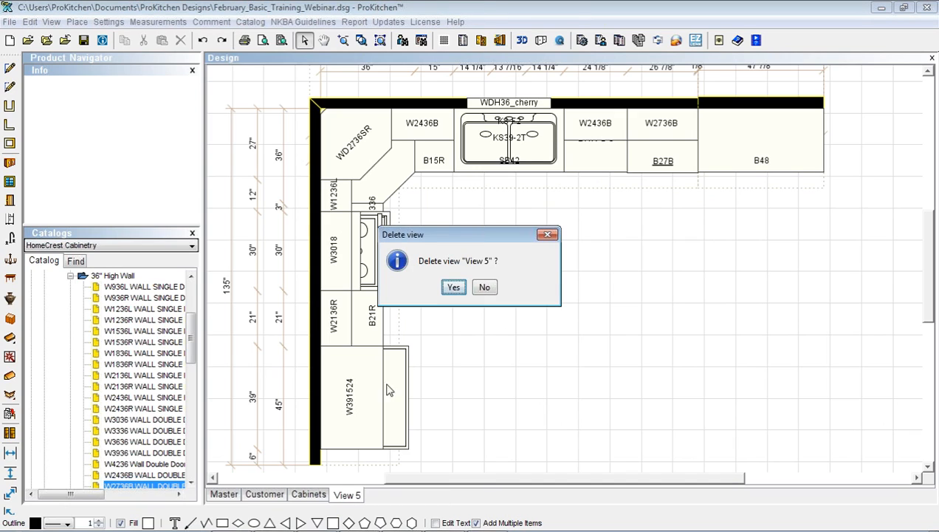
pyautogui.click(453, 288)
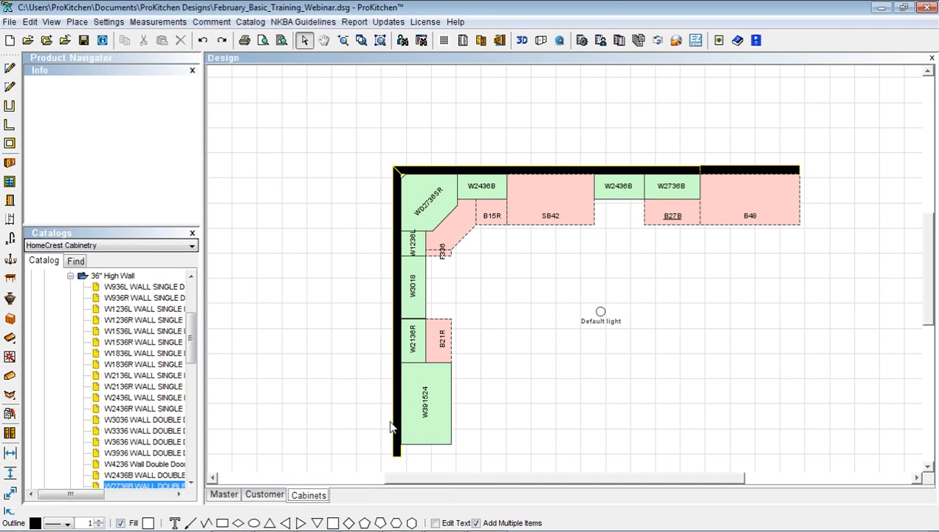
# Switch to the Master view and give its Base layer a dashed outline
pyautogui.rightClick(319, 496)
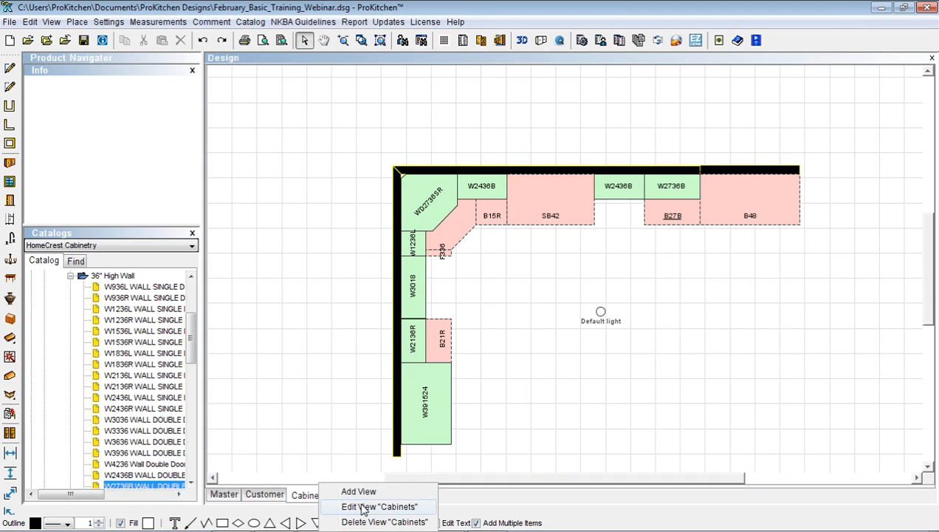
pyautogui.click(224, 492)
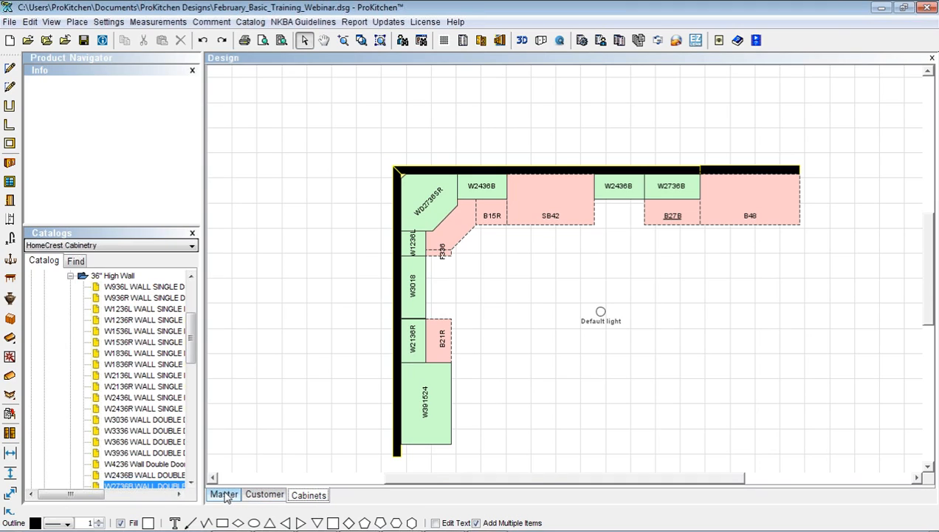
pyautogui.rightClick(601, 271)
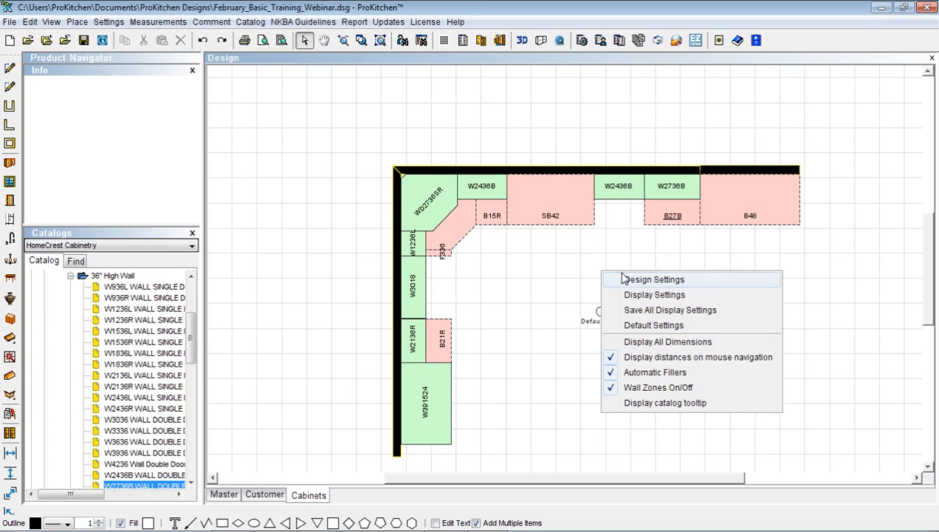
pyautogui.click(224, 496)
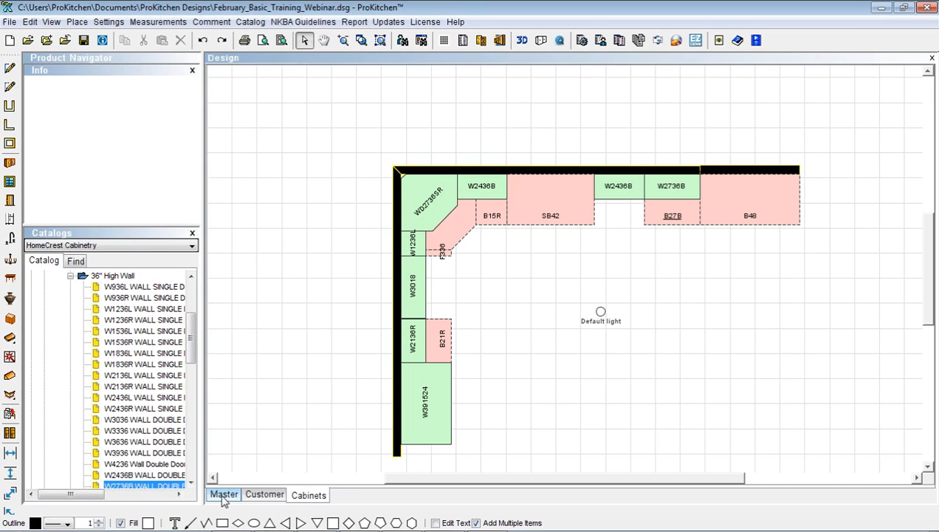
pyautogui.click(224, 495)
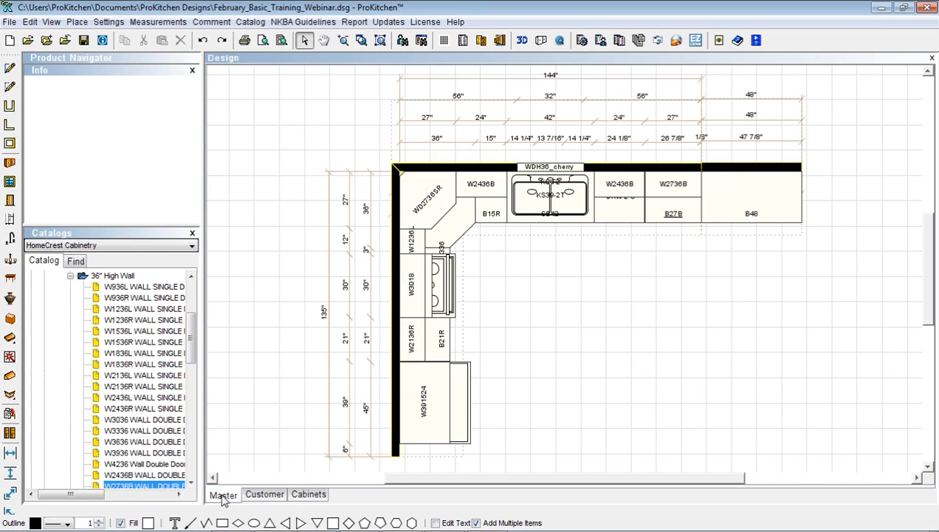
pyautogui.rightClick(555, 264)
pyautogui.click(588, 285)
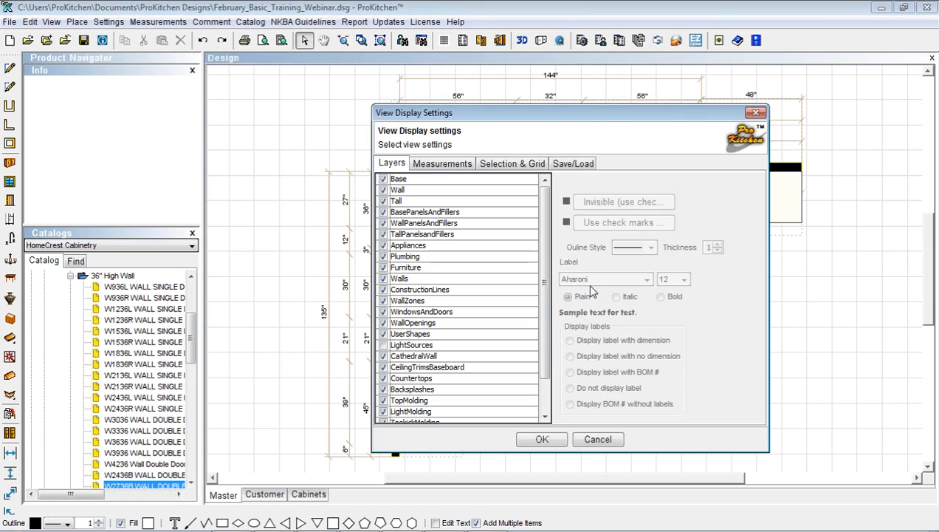
pyautogui.click(405, 179)
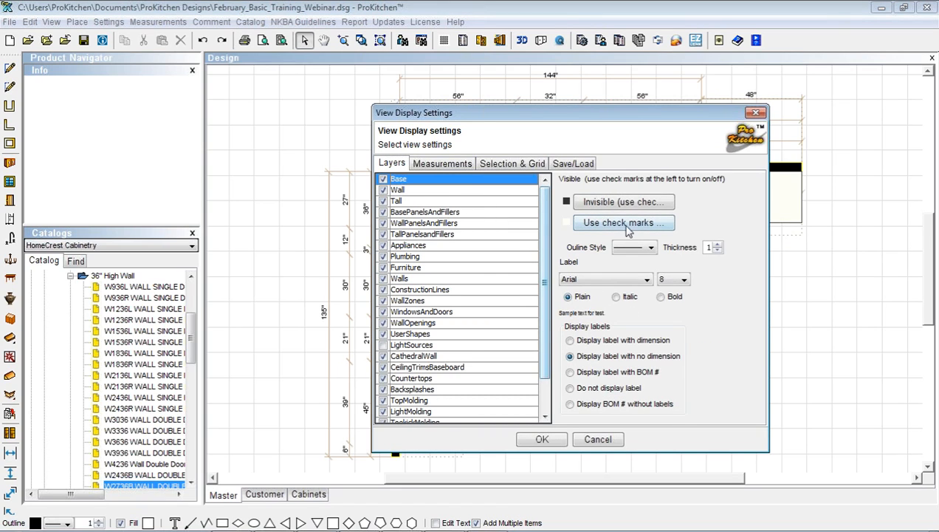
pyautogui.click(631, 249)
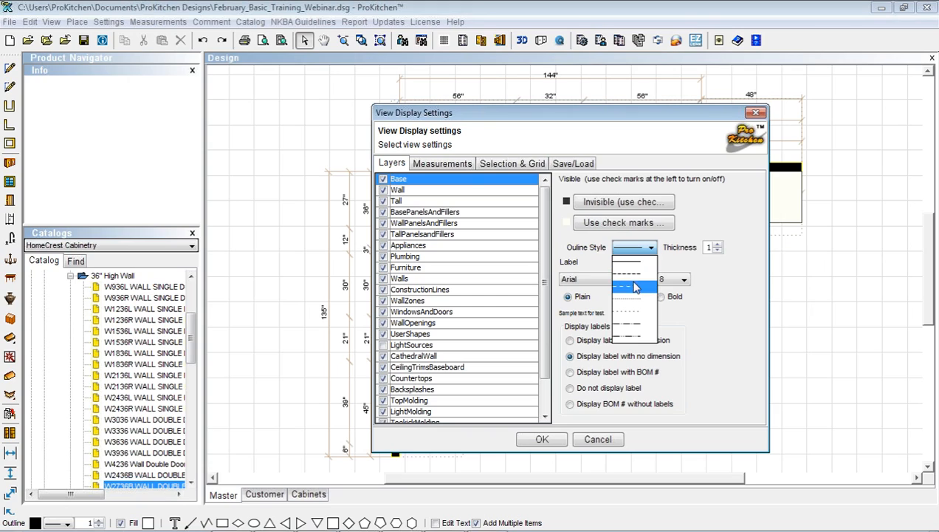
pyautogui.click(633, 288)
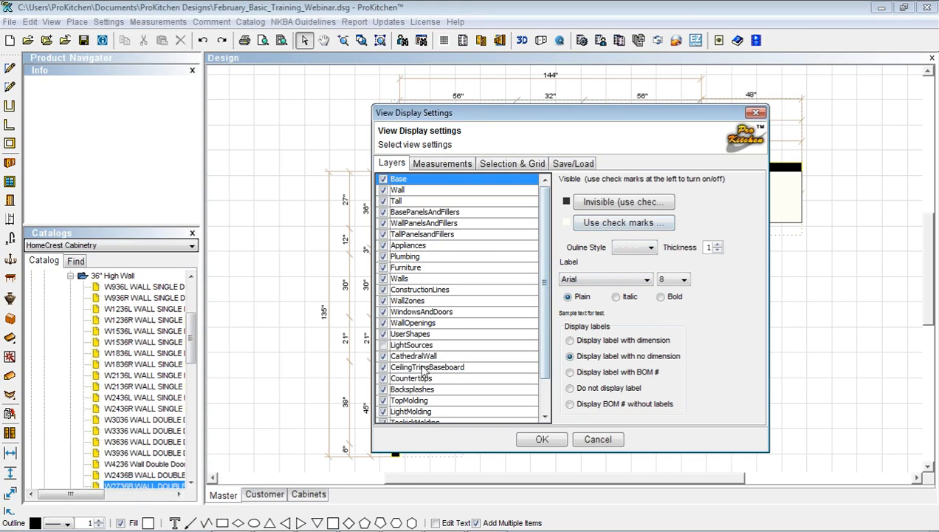
# Set the Countertops layer colour to red and apply the display settings
pyautogui.click(418, 378)
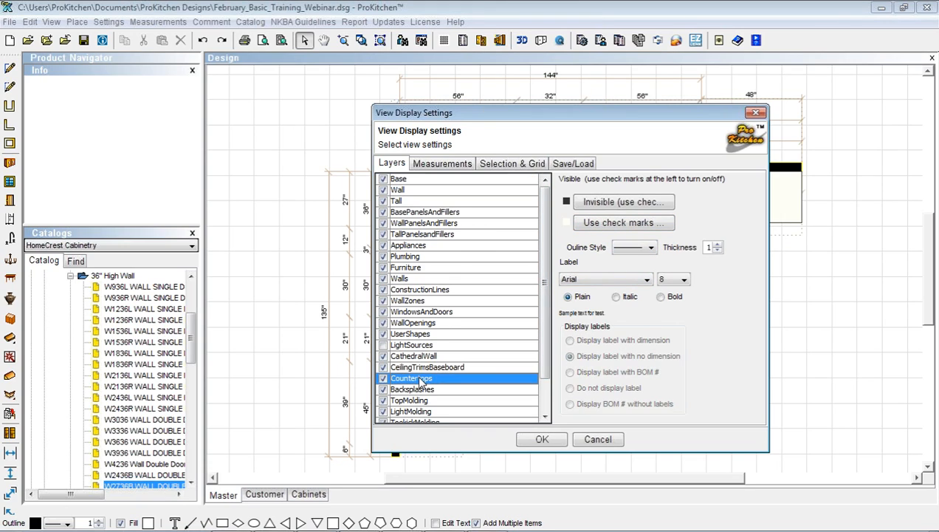
pyautogui.click(620, 209)
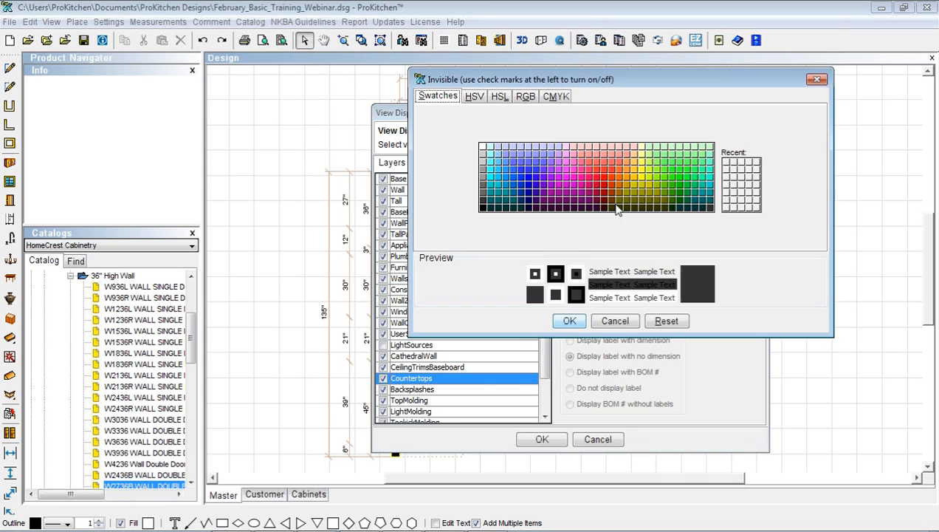
pyautogui.click(599, 172)
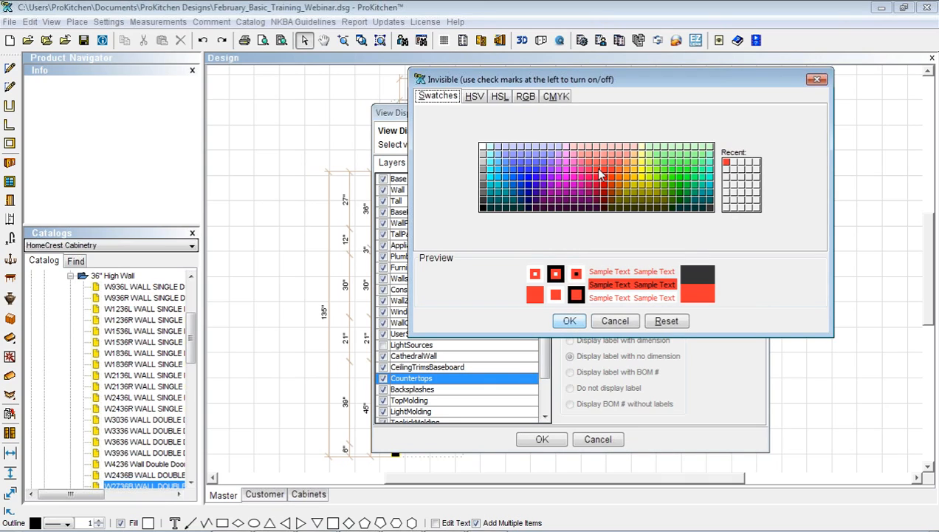
pyautogui.click(572, 324)
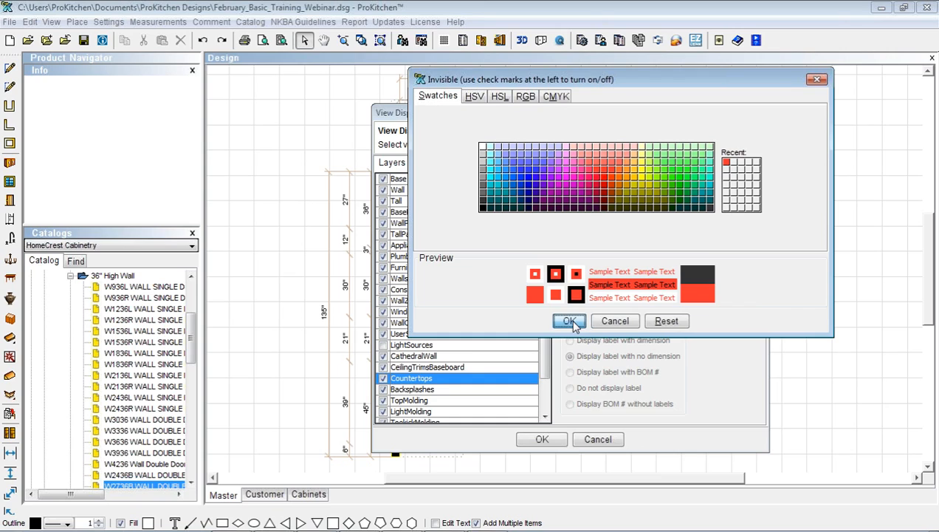
pyautogui.click(543, 440)
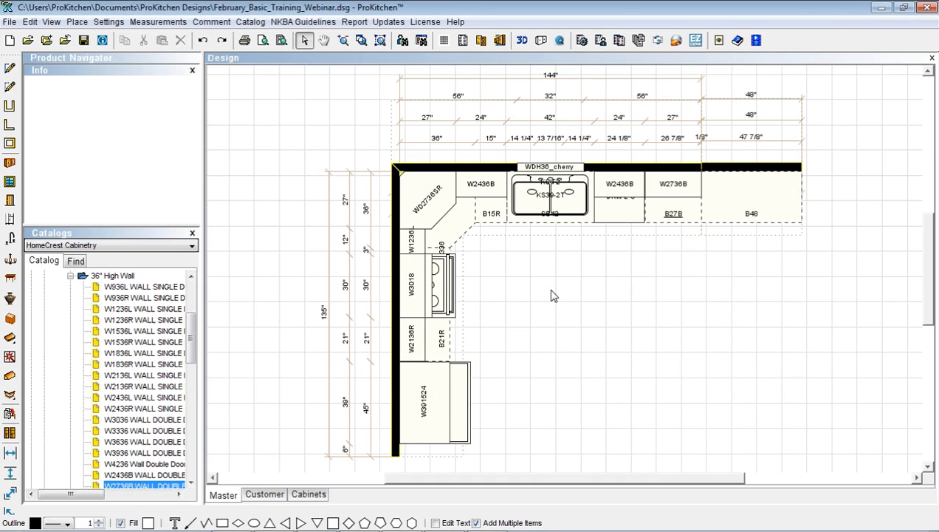
# Choose Save All Display Settings and browse to the ProKitchen Designs folder to name the file
pyautogui.rightClick(549, 291)
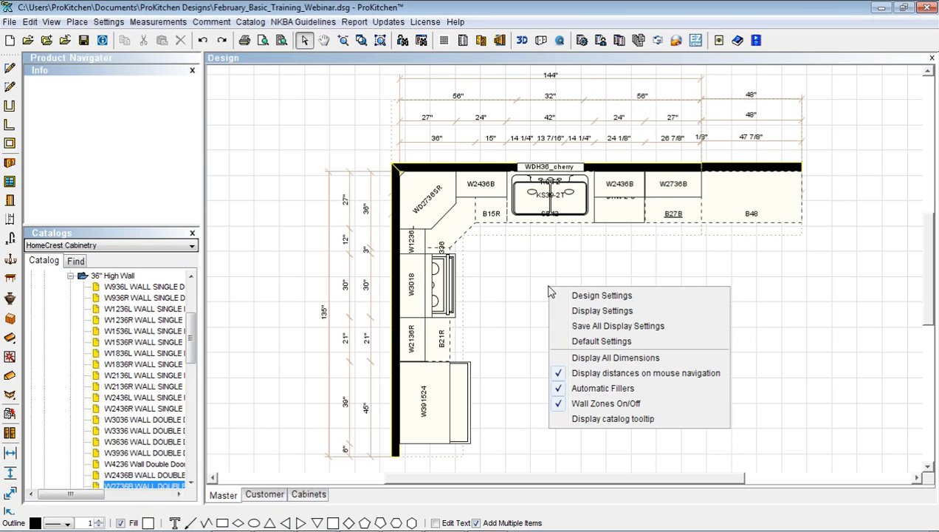
pyautogui.click(600, 327)
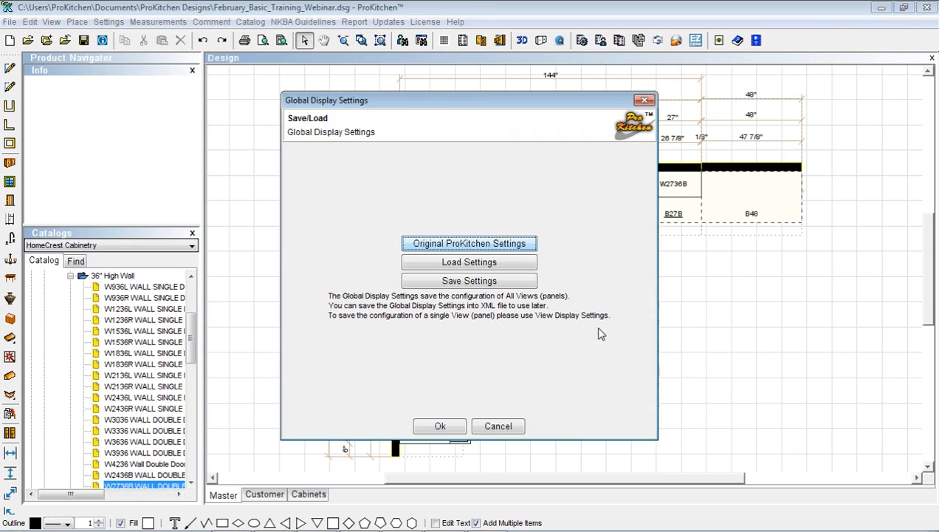
pyautogui.click(486, 281)
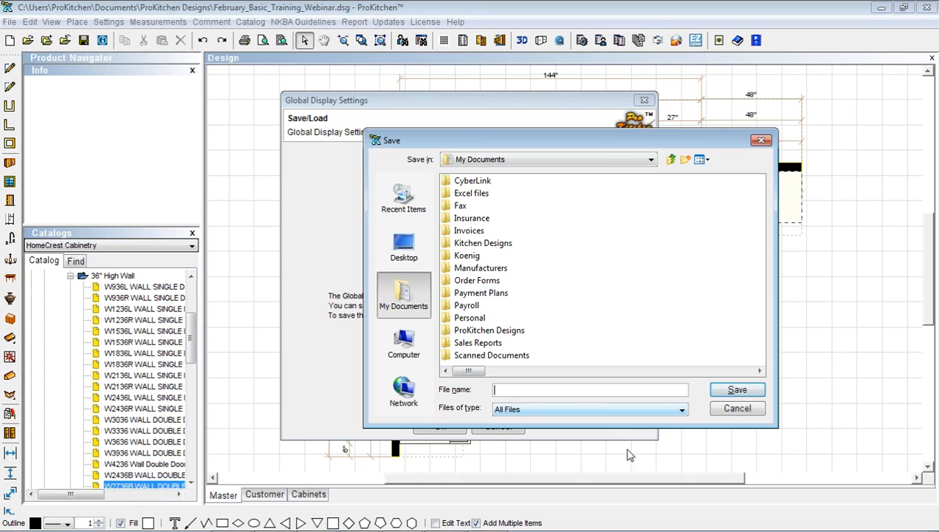
pyautogui.doubleClick(469, 331)
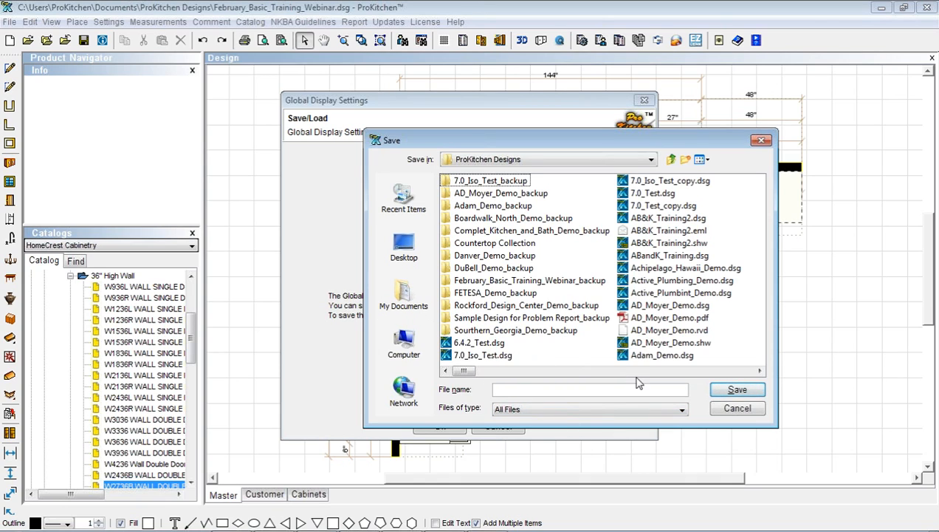
pyautogui.click(522, 392)
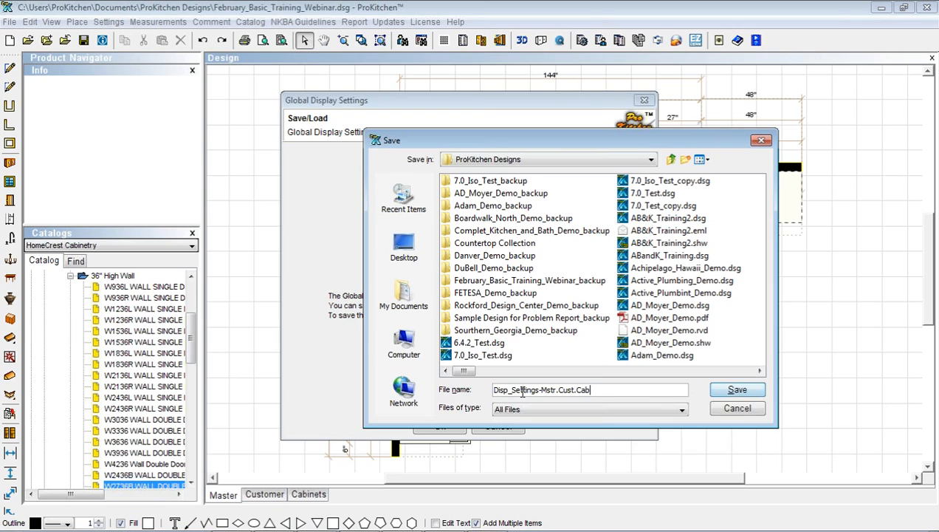
# Save the file as Disp_Settings-Mstr.Cust.Cab and close Global Display Settings
pyautogui.click(740, 389)
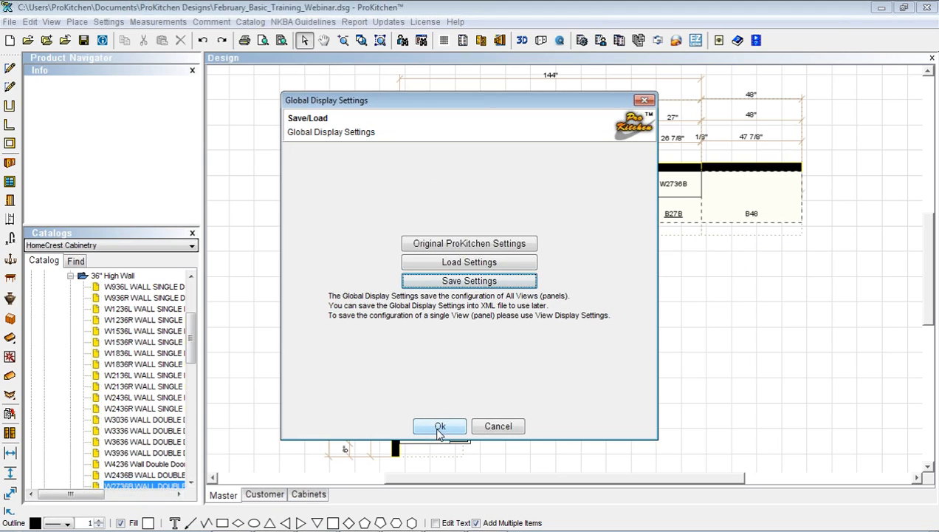
pyautogui.click(440, 428)
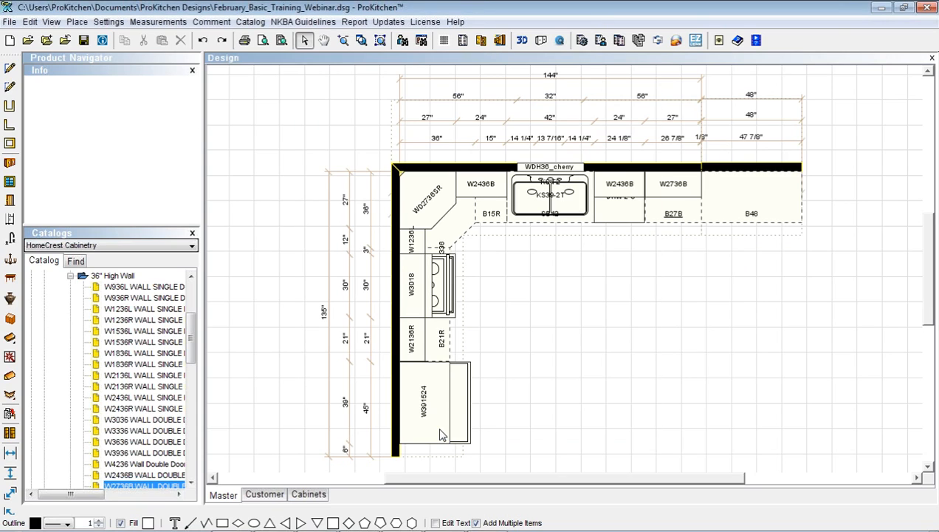
# In the new design window, draw a vertical and a horizontal wall meeting at a right angle
pyautogui.hotkey('alt', 'Tab')
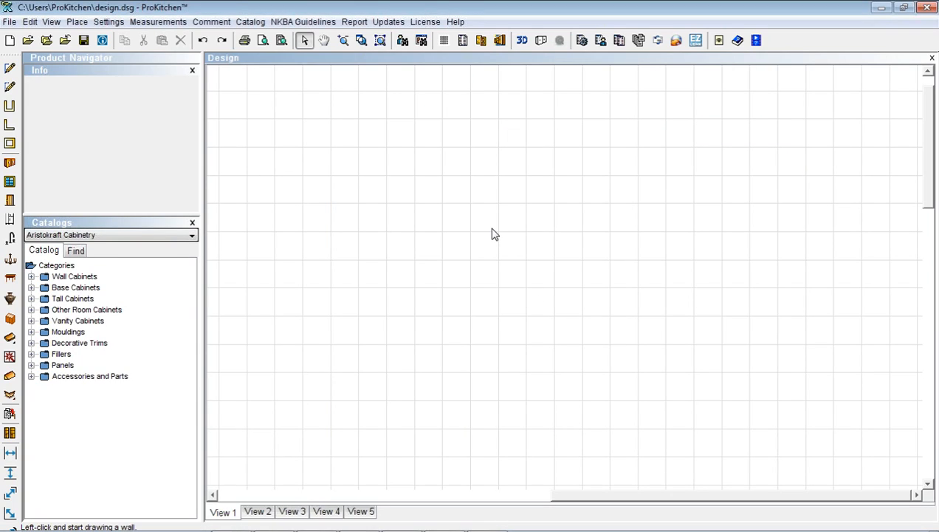
pyautogui.click(421, 420)
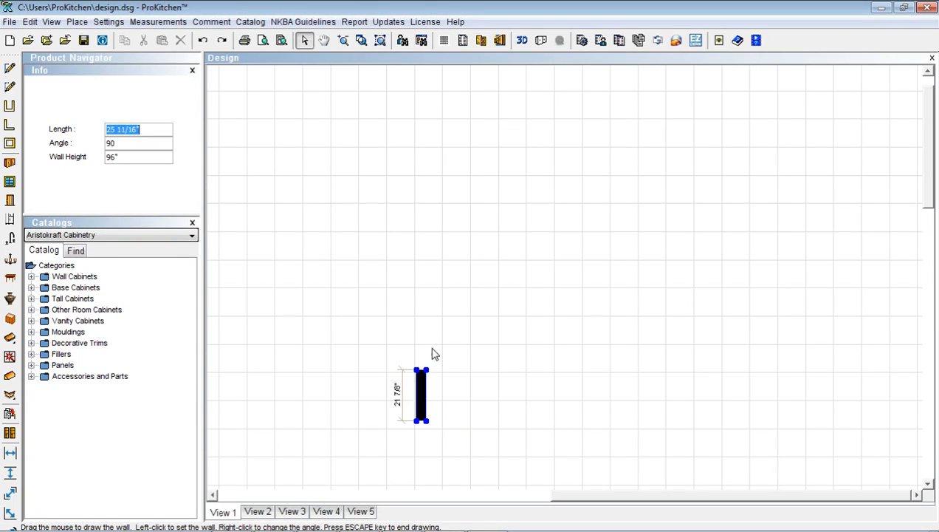
pyautogui.click(422, 239)
pyautogui.click(662, 236)
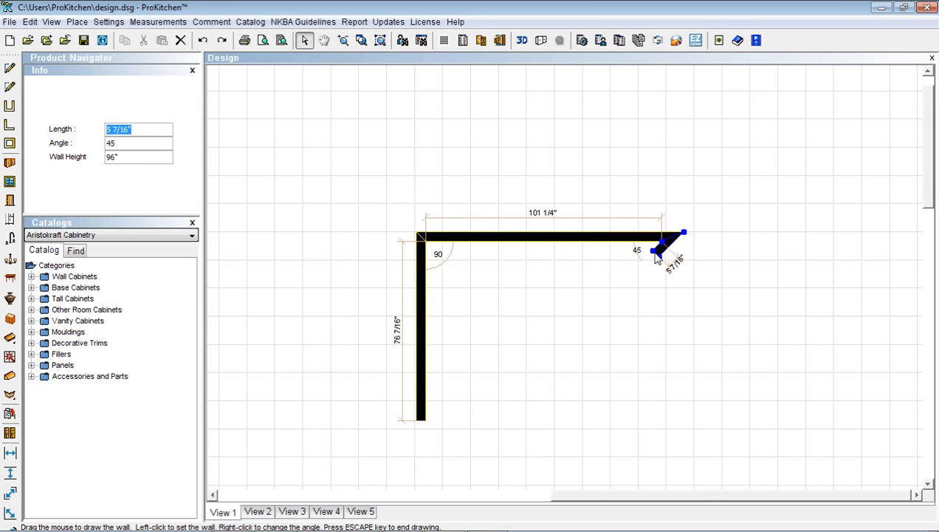
pyautogui.press('Escape')
# Load the Disp_Settings-Mstr.Cust.Cab.xml display settings file from the ProKitchen Designs folder
pyautogui.rightClick(612, 248)
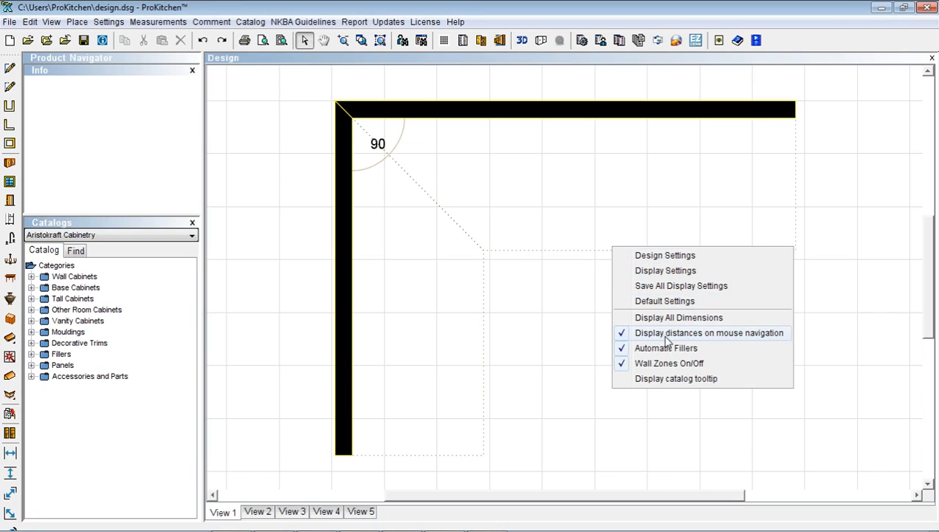
pyautogui.click(654, 286)
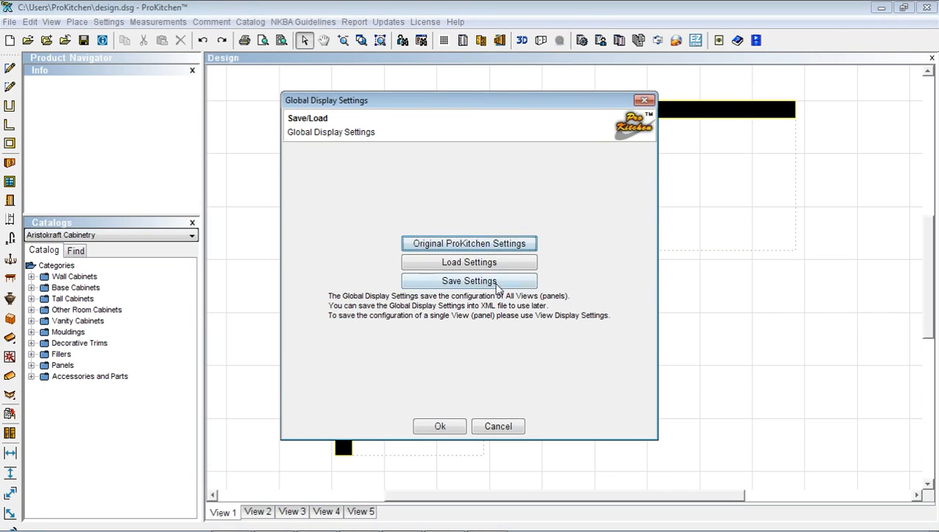
pyautogui.click(469, 263)
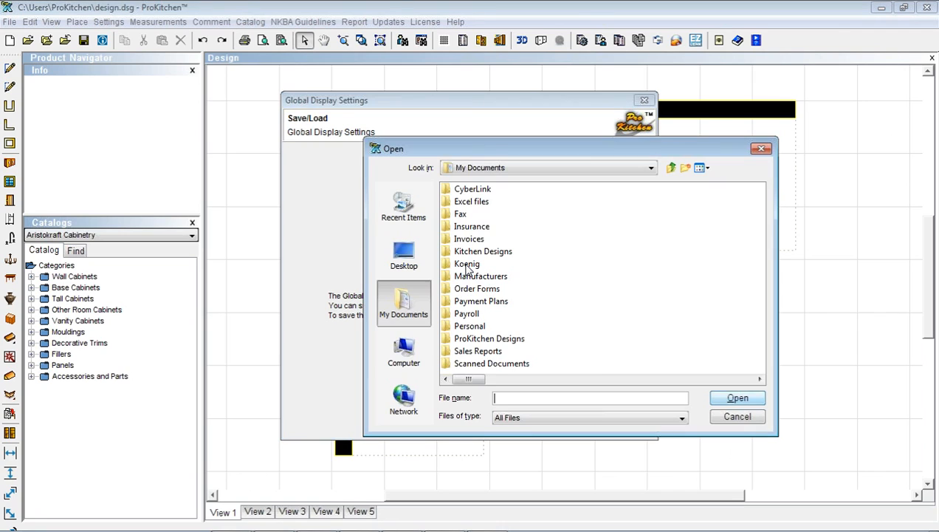
pyautogui.doubleClick(480, 339)
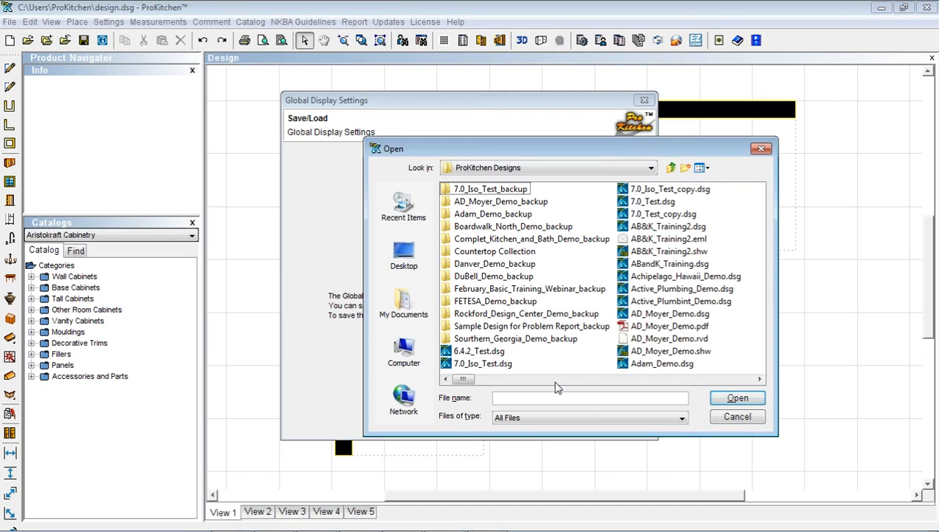
pyautogui.hscroll(3, 557, 387)
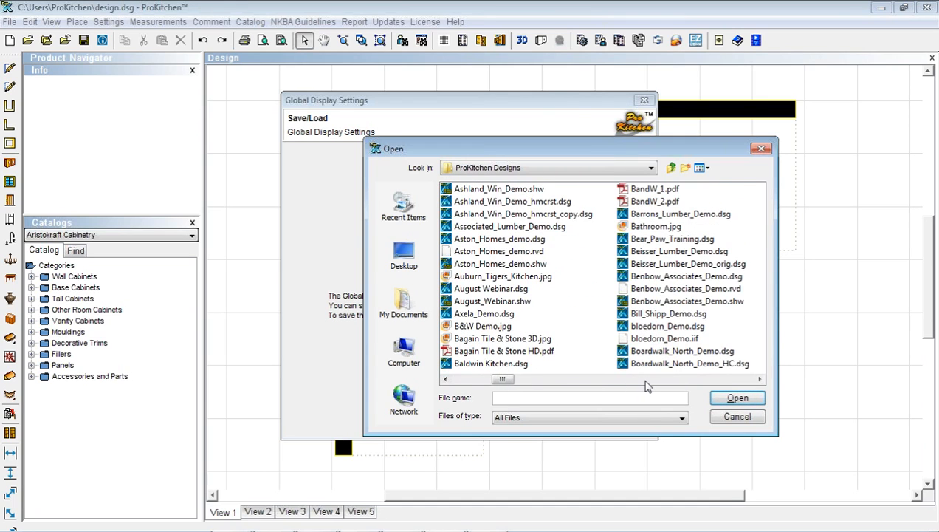
pyautogui.hscroll(4, 647, 383)
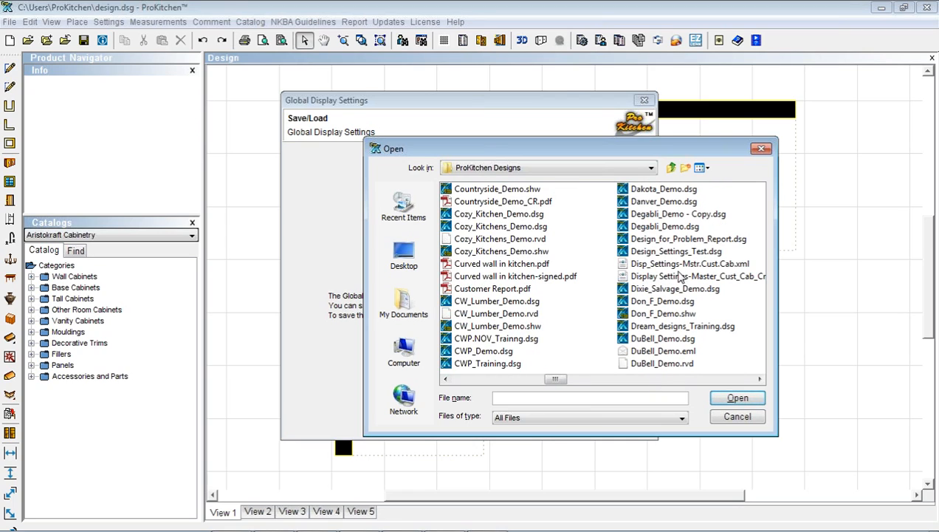
pyautogui.click(664, 267)
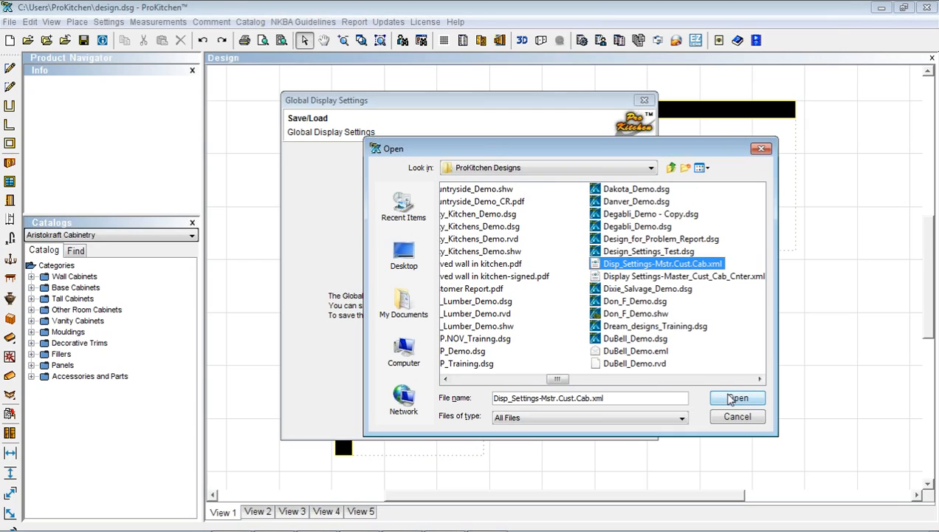
pyautogui.click(728, 398)
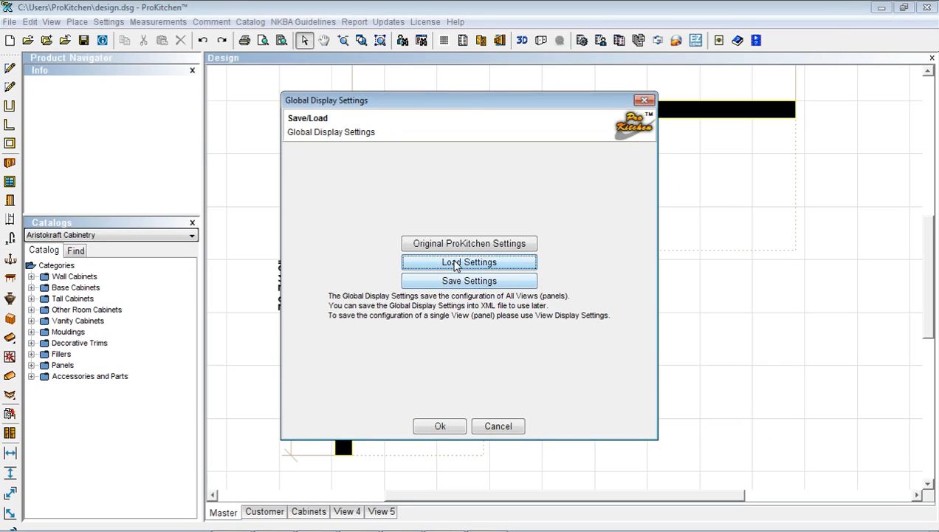
# Delete View 4 and View 5, zoom to extents, and return to the February_Basic_Training_Webinar.dsg design
pyautogui.click(450, 428)
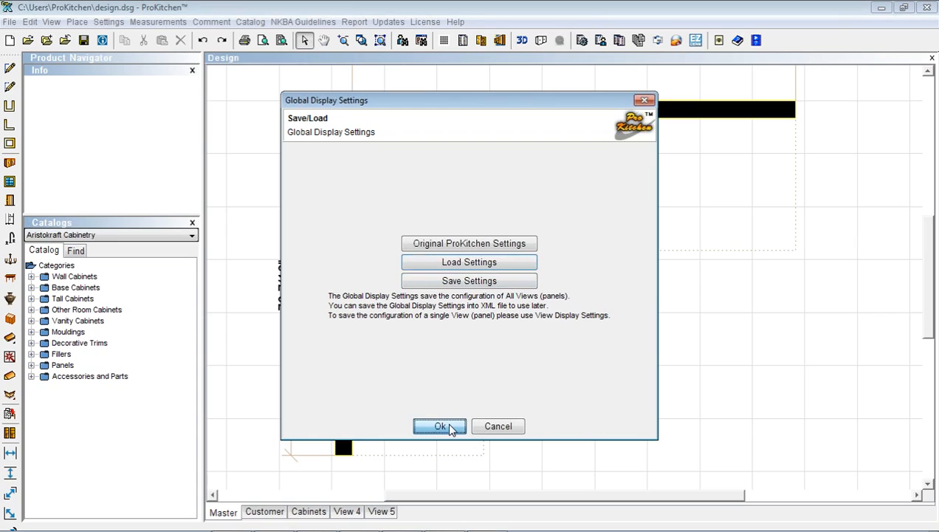
pyautogui.click(349, 514)
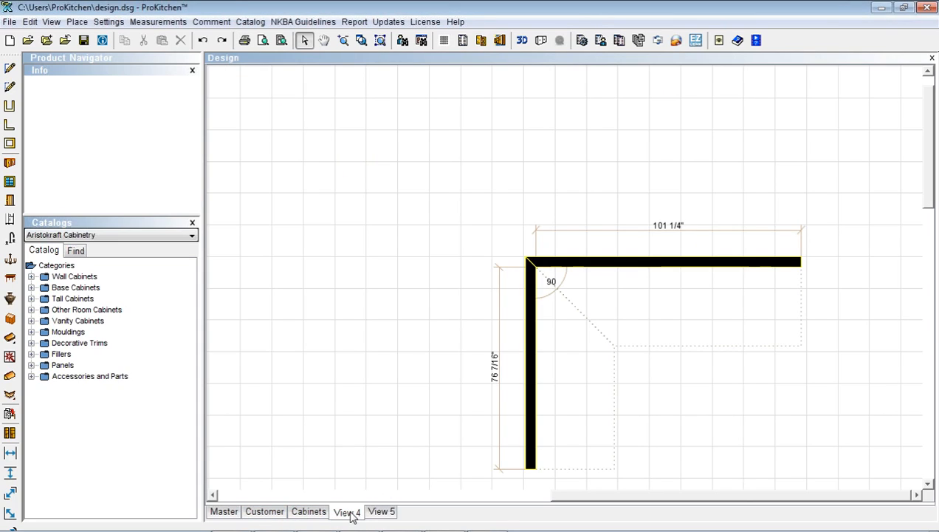
pyautogui.rightClick(349, 517)
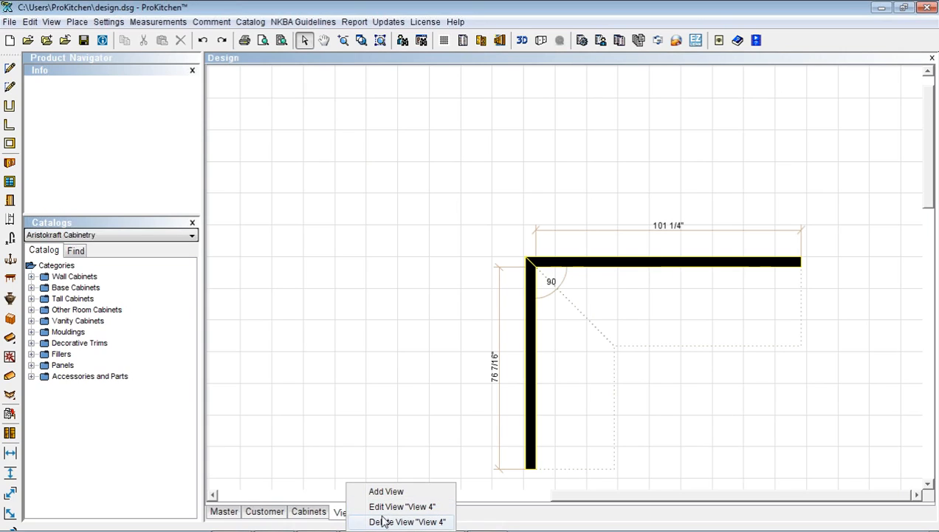
pyautogui.click(379, 521)
pyautogui.click(453, 287)
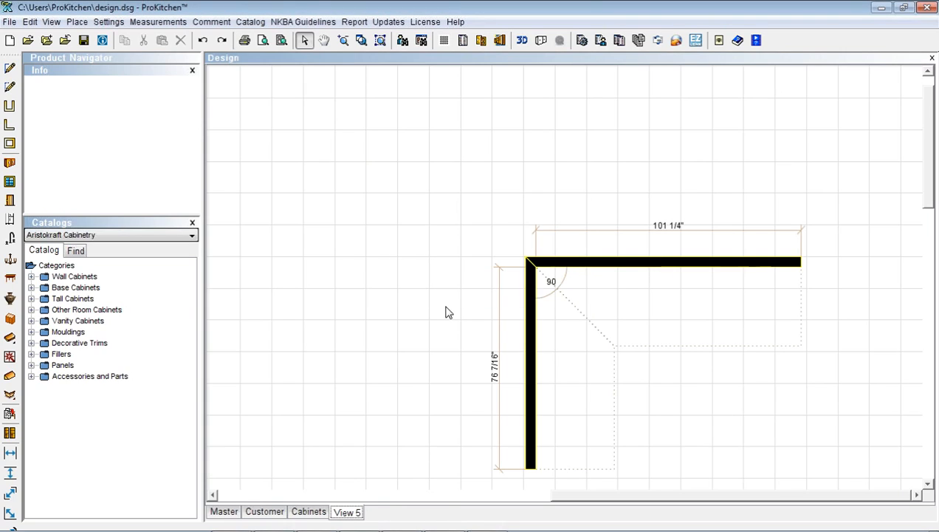
pyautogui.rightClick(350, 514)
pyautogui.click(379, 522)
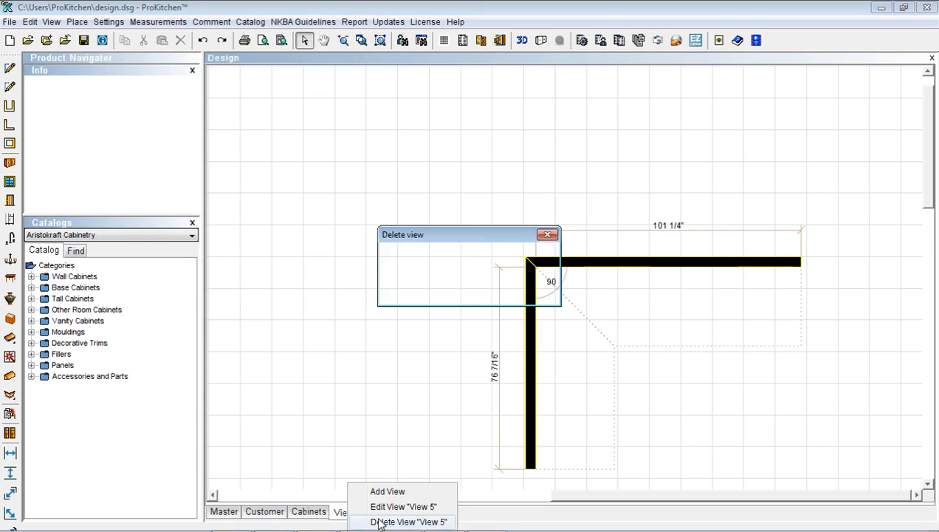
pyautogui.click(453, 288)
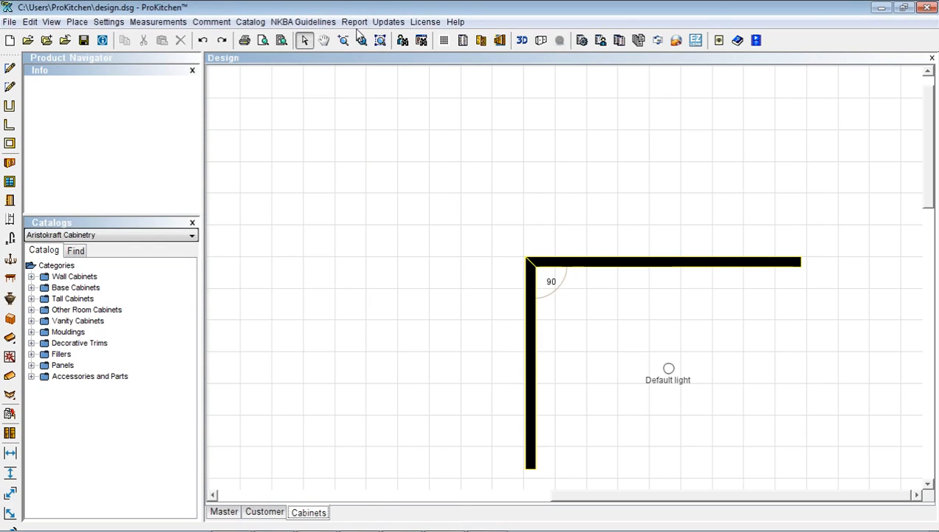
pyautogui.click(379, 41)
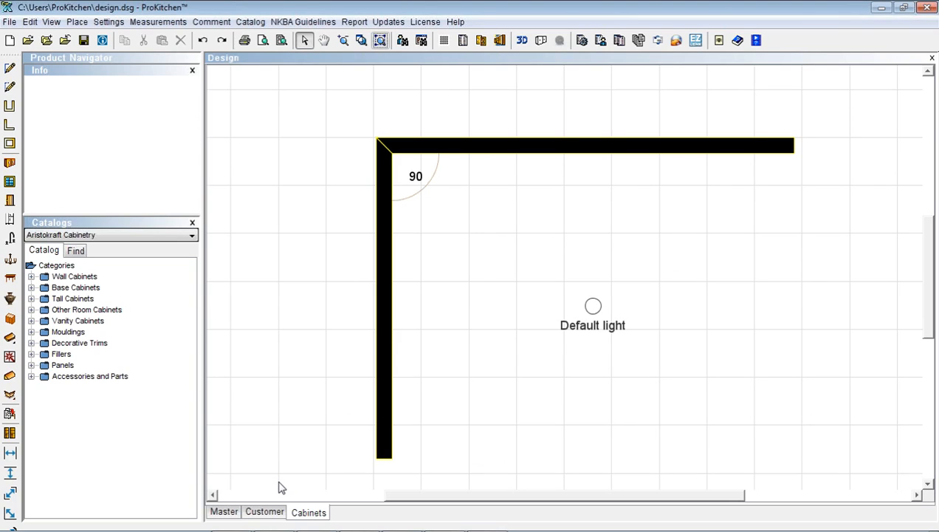
pyautogui.hotkey('alt', 'Tab')
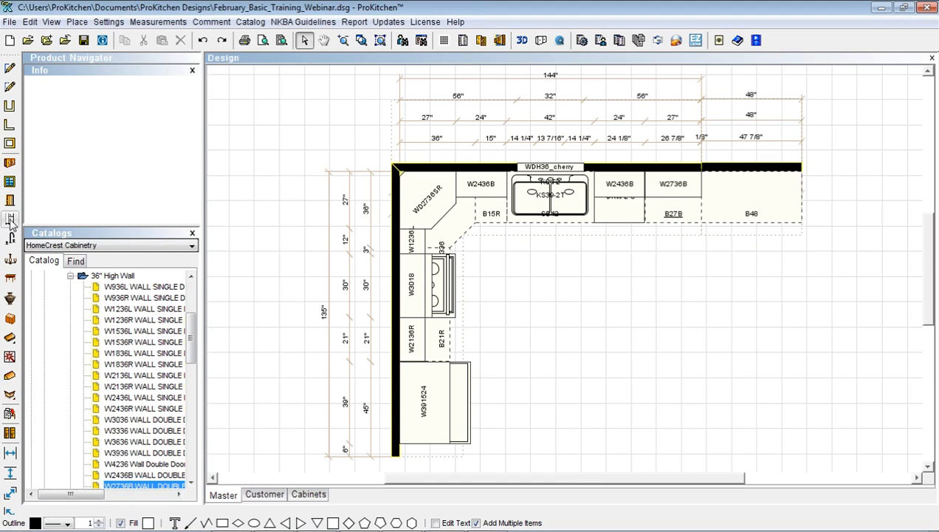
# From the Lighting catalogue's Under Cabinet Light category, place two UCL001 lights on the plan
pyautogui.click(10, 260)
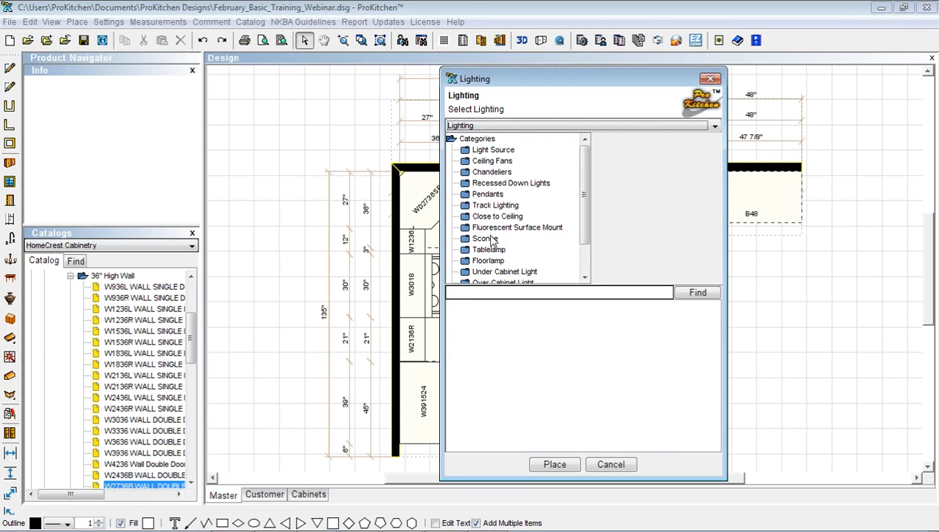
pyautogui.click(493, 271)
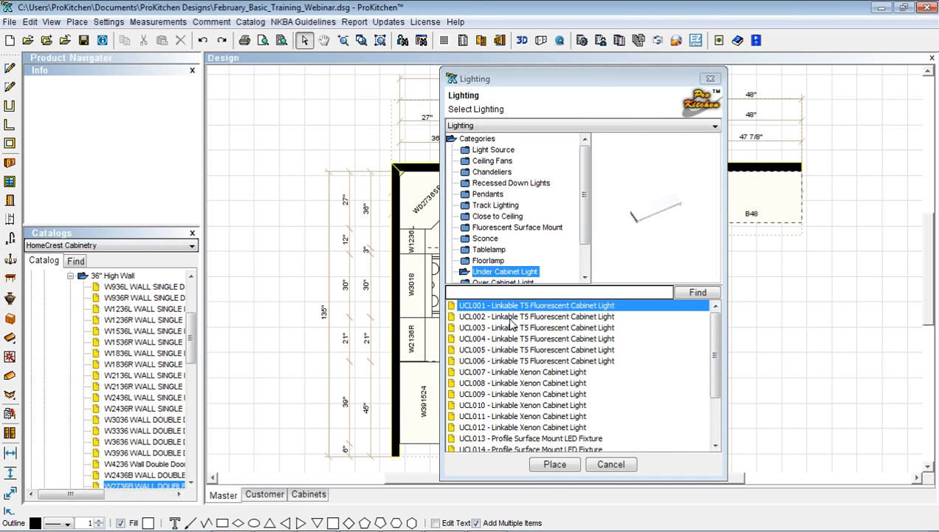
pyautogui.click(555, 464)
pyautogui.click(617, 191)
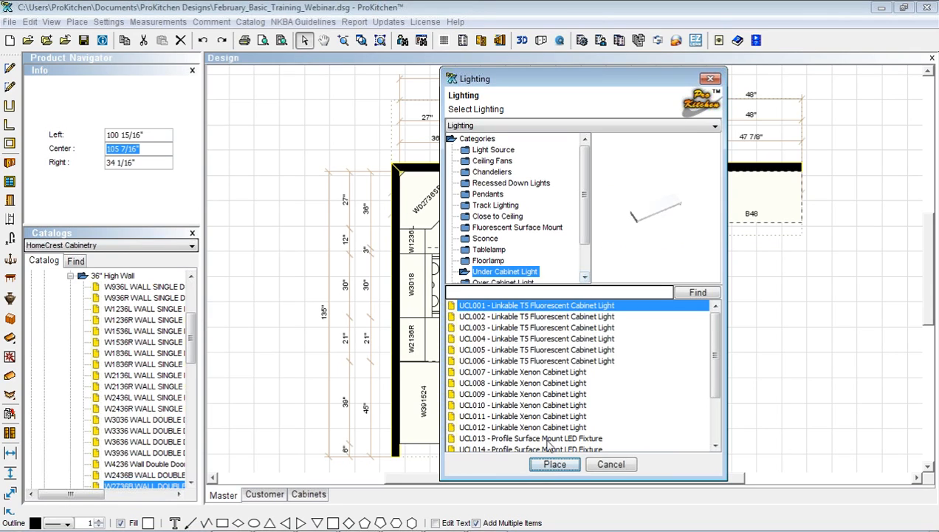
pyautogui.click(555, 464)
pyautogui.click(667, 194)
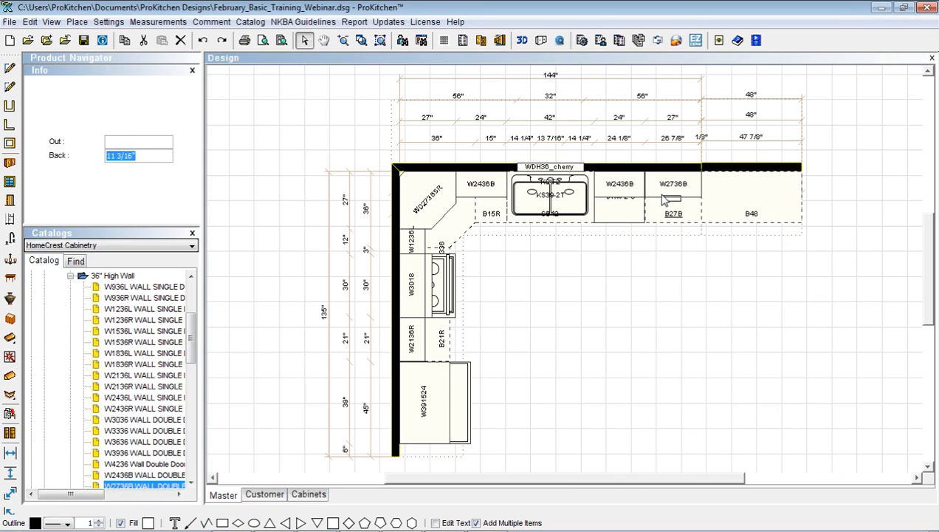
# Place a UCL001 under-cabinet light beneath the W2136R wall cabinet
pyautogui.click(663, 195)
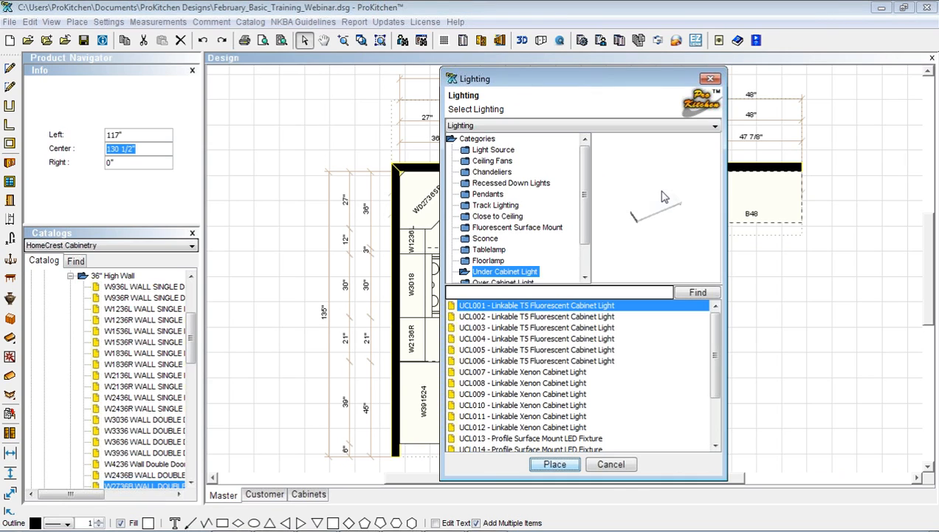
pyautogui.click(552, 462)
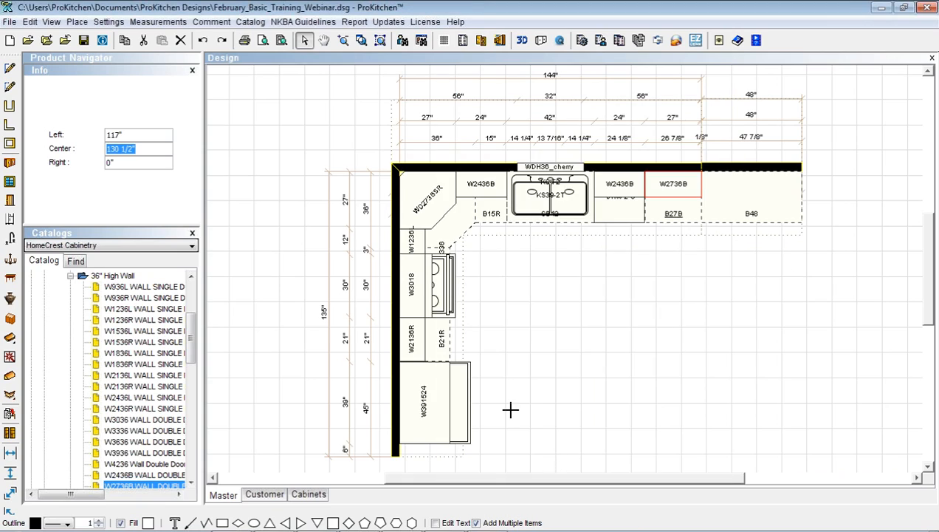
pyautogui.click(418, 341)
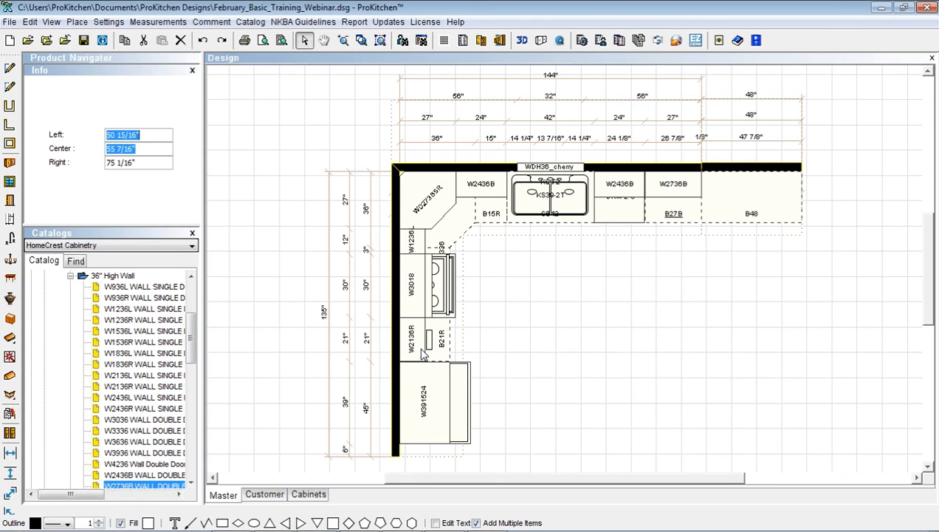
pyautogui.click(421, 349)
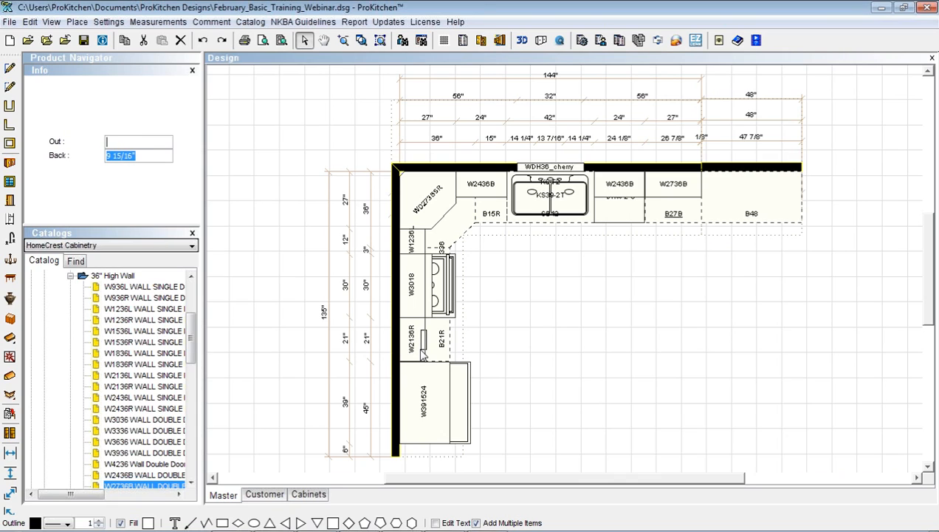
pyautogui.click(420, 348)
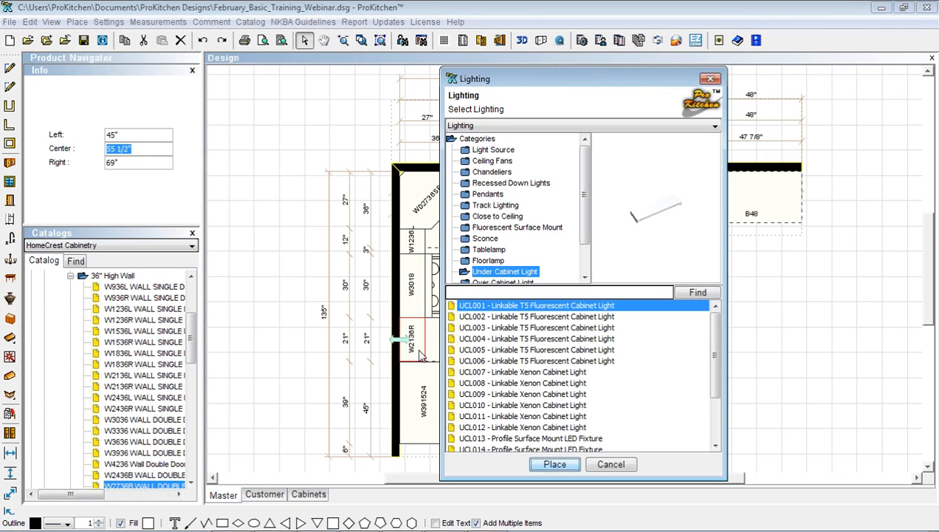
pyautogui.click(556, 464)
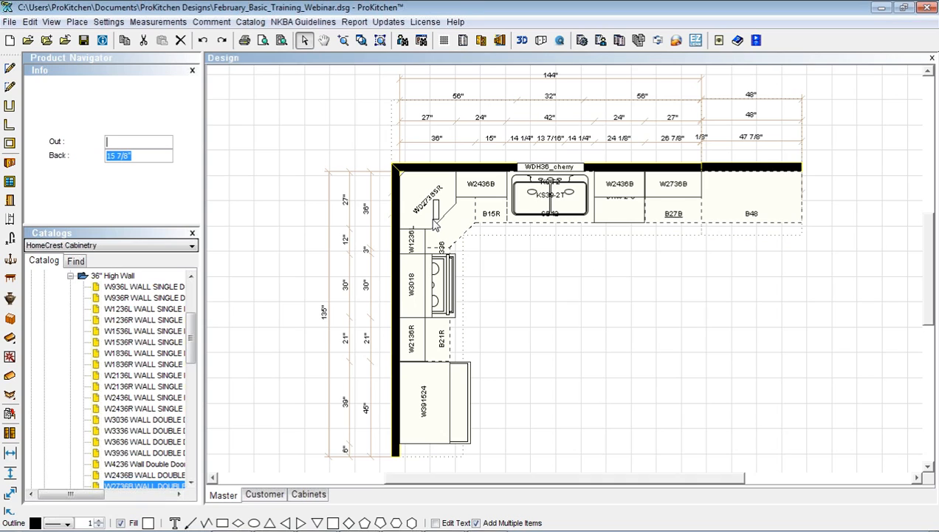
# Add a UCL001 light under the WD2736SR corner wall cabinet and adjust it
pyautogui.click(436, 221)
pyautogui.rightClick(438, 222)
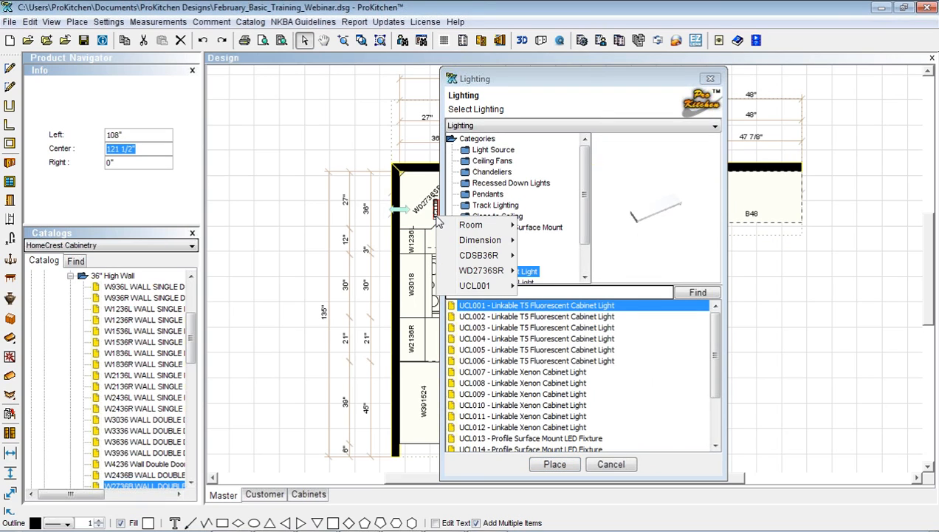
pyautogui.moveTo(478, 285)
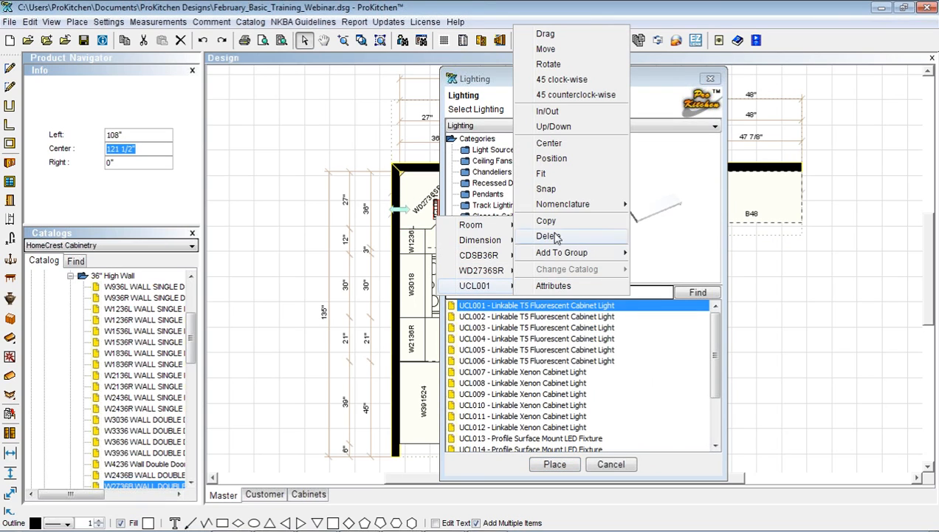
pyautogui.click(554, 80)
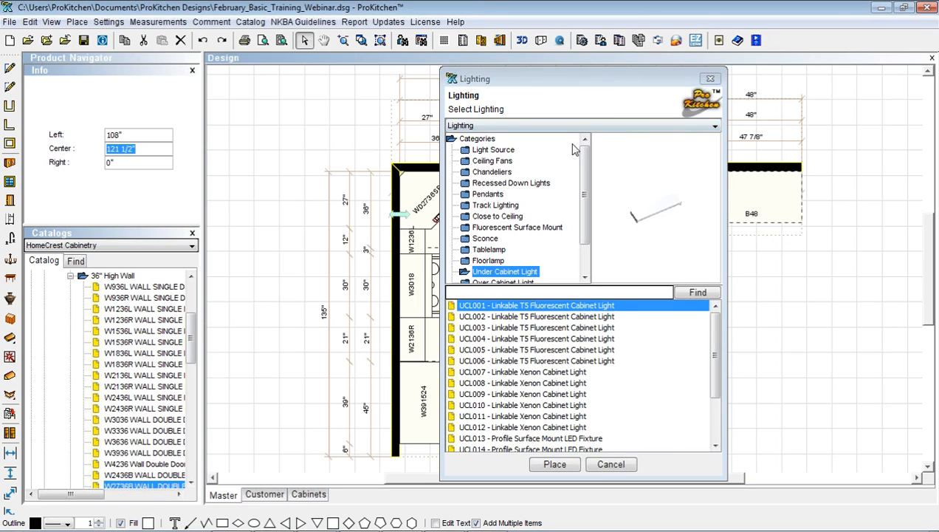
pyautogui.click(492, 183)
# Place three RDL003 recessed down lights over the open floor, one in front of the range
pyautogui.click(498, 329)
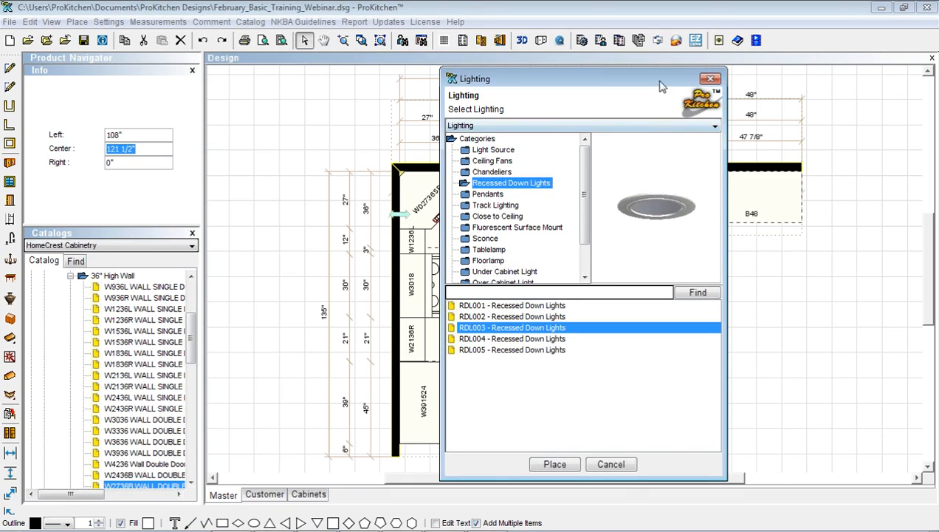
pyautogui.click(555, 464)
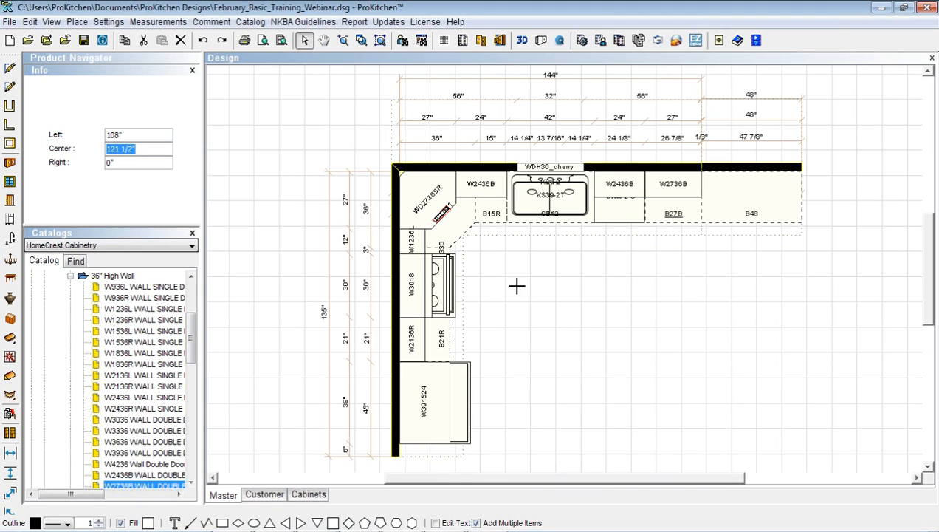
pyautogui.click(555, 279)
pyautogui.moveTo(556, 284); pyautogui.dragTo(535, 256)
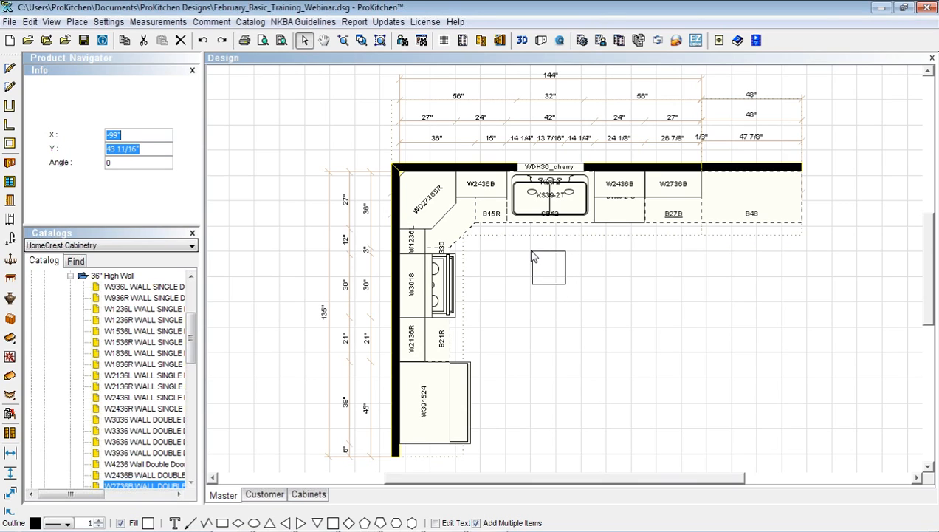
pyautogui.click(534, 256)
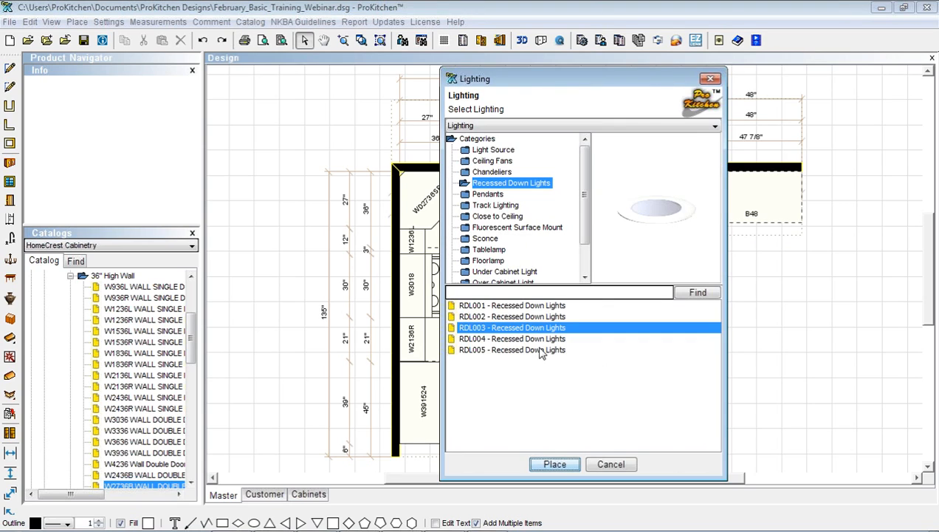
pyautogui.click(555, 465)
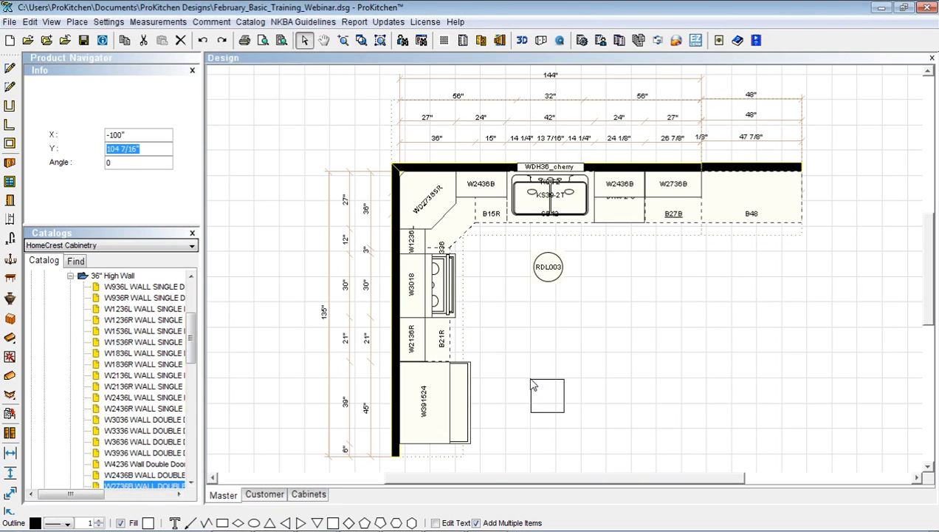
pyautogui.click(533, 391)
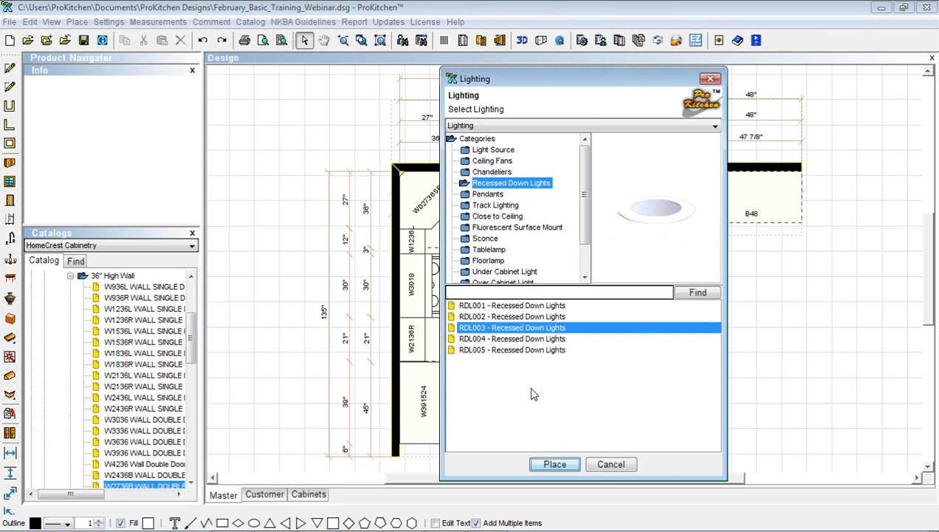
pyautogui.click(556, 465)
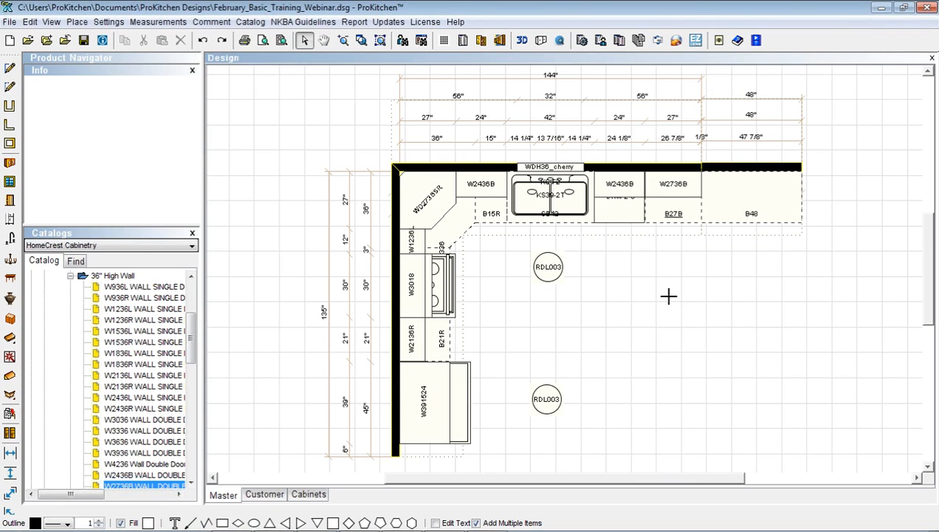
pyautogui.click(628, 257)
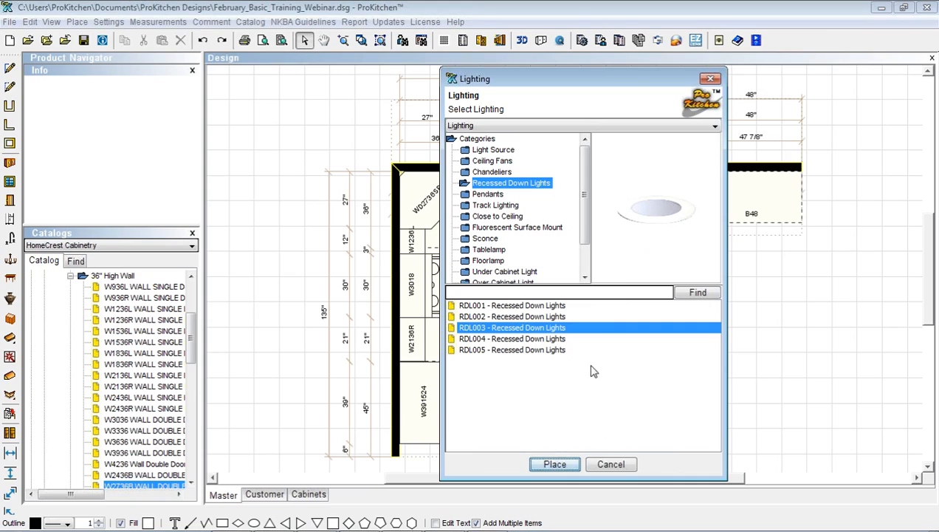
# Place two PND001 pendant lights above the B48 cabinet
pyautogui.click(496, 195)
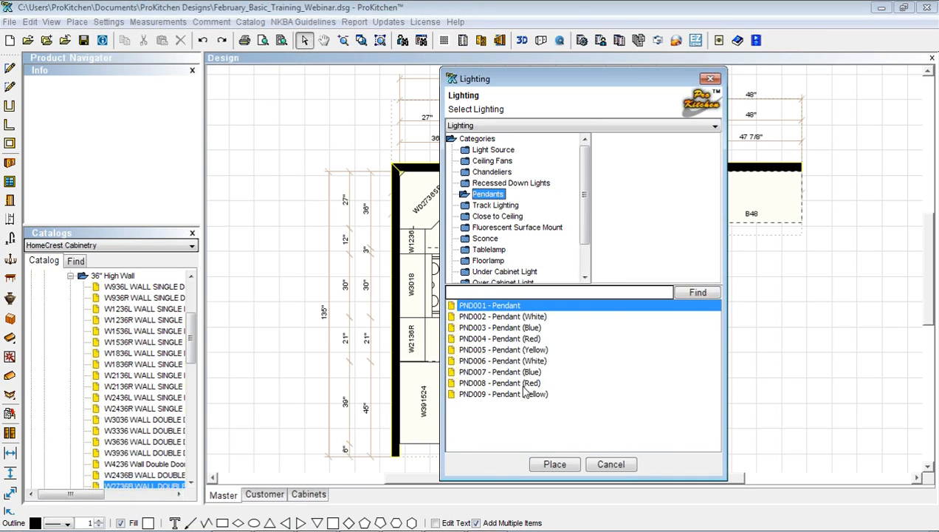
pyautogui.click(554, 466)
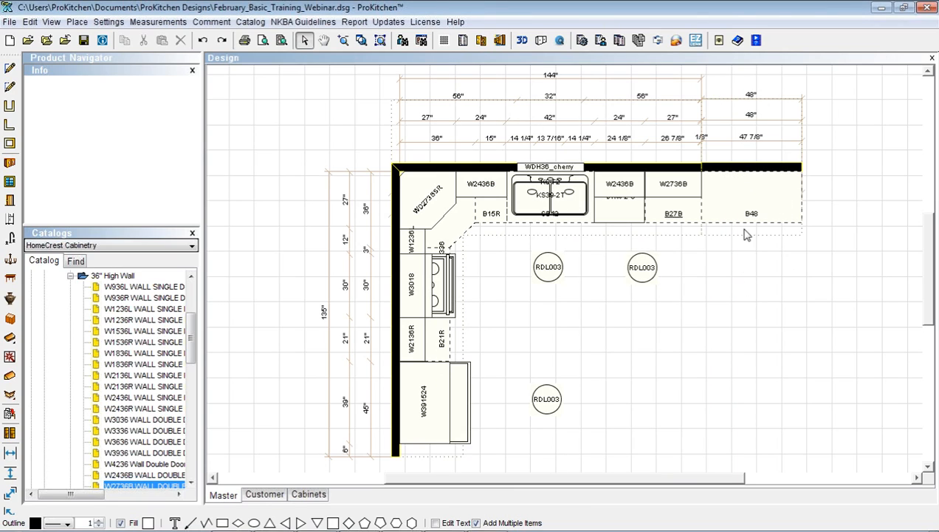
pyautogui.click(742, 177)
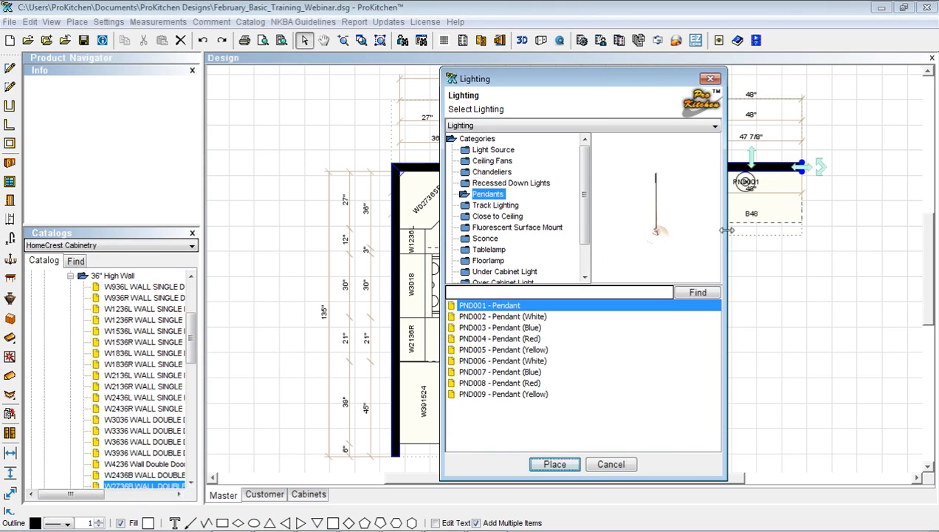
pyautogui.click(555, 464)
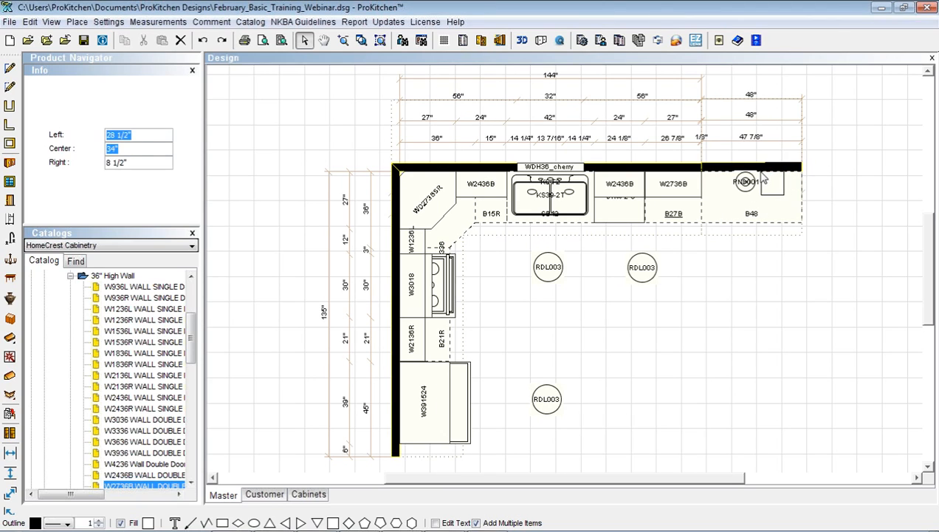
pyautogui.click(764, 176)
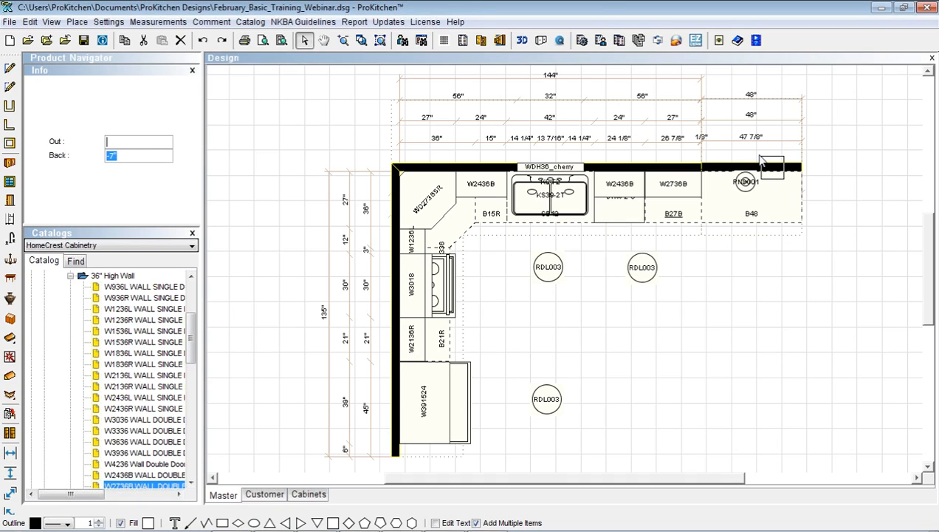
pyautogui.click(760, 158)
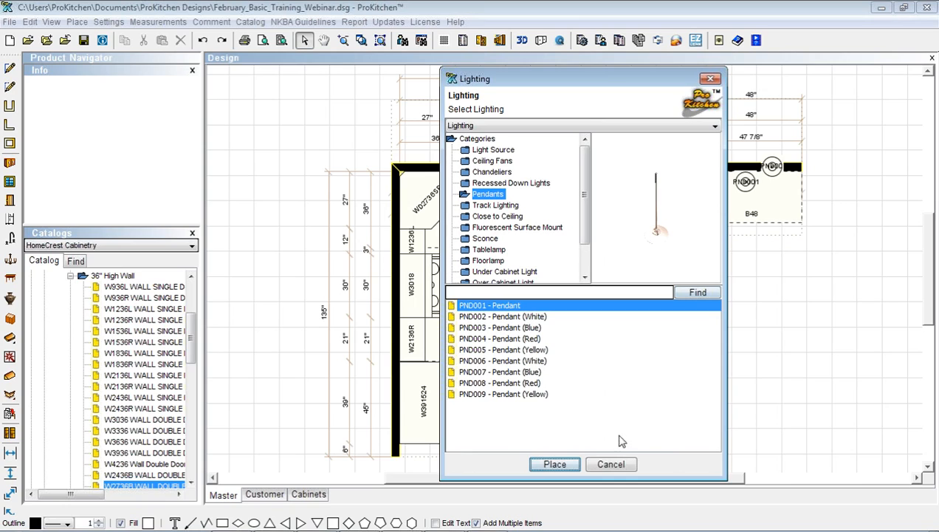
pyautogui.click(611, 464)
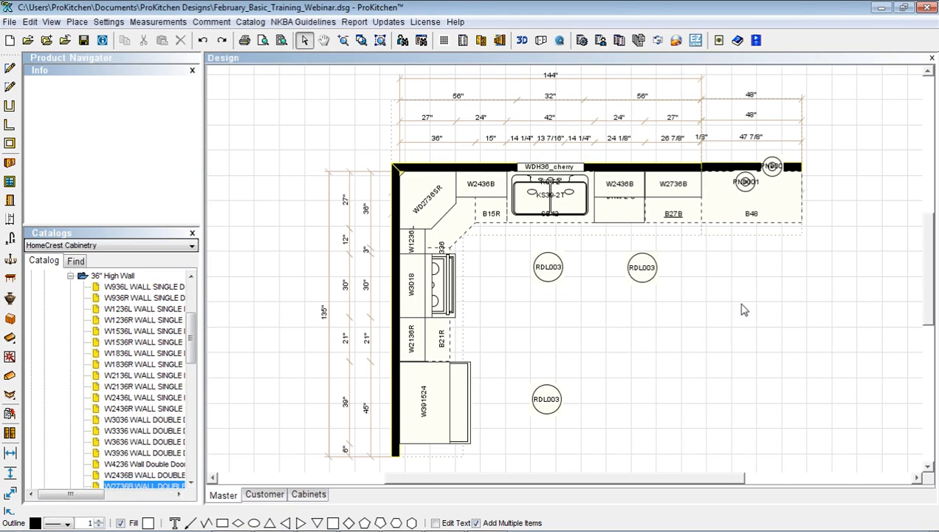
# Slide one PND001 pendant onto the back wall above B48
pyautogui.rightClick(747, 186)
pyautogui.moveTo(812, 207)
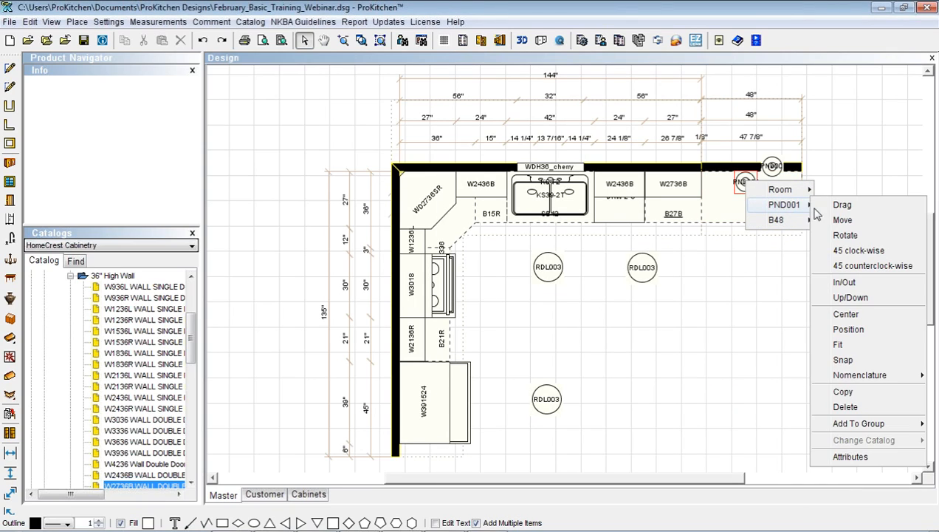
pyautogui.click(843, 206)
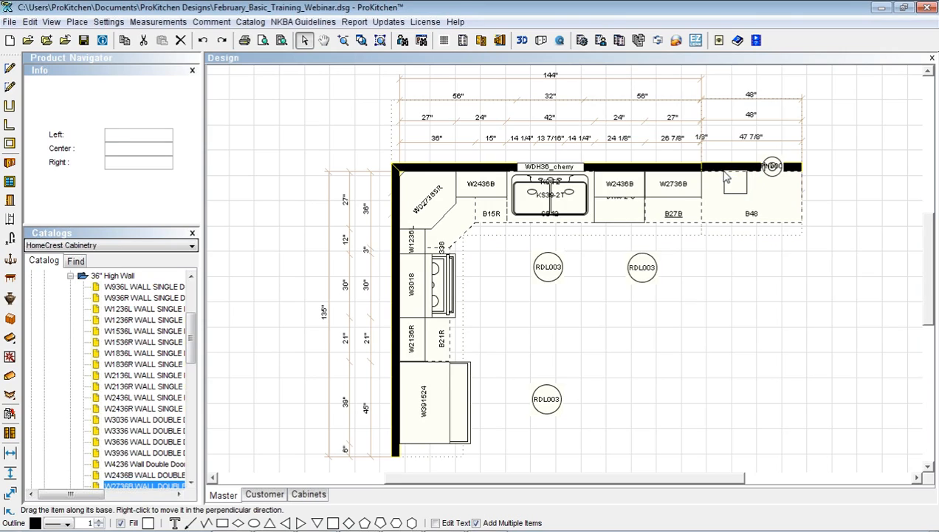
pyautogui.rightClick(725, 178)
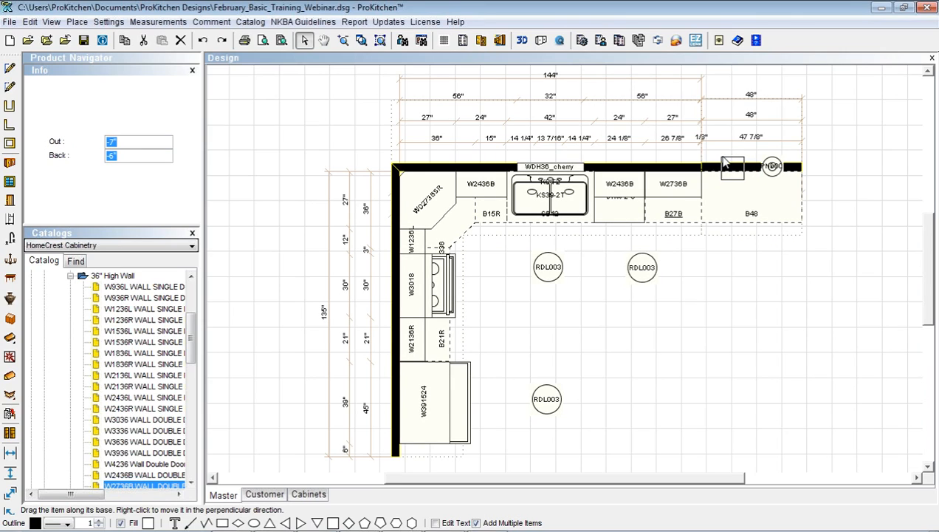
pyautogui.click(726, 165)
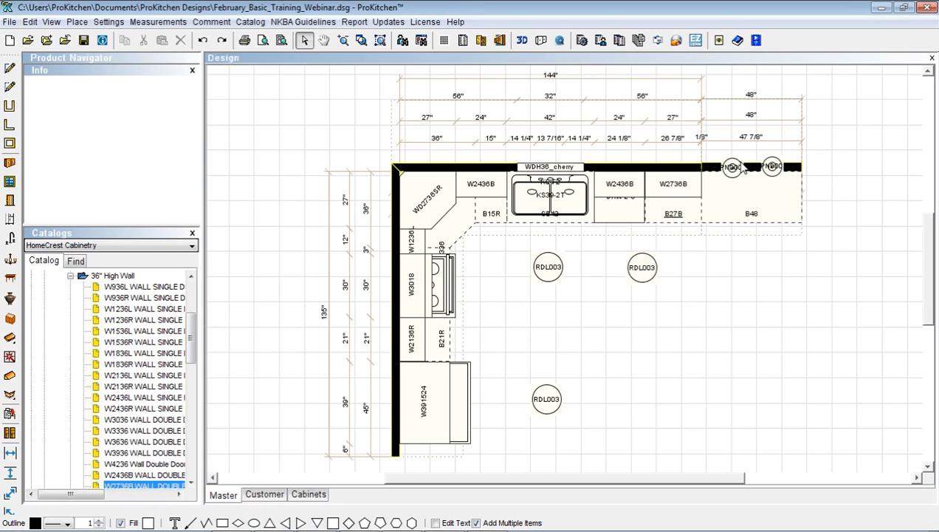
pyautogui.rightClick(733, 168)
pyautogui.moveTo(765, 208)
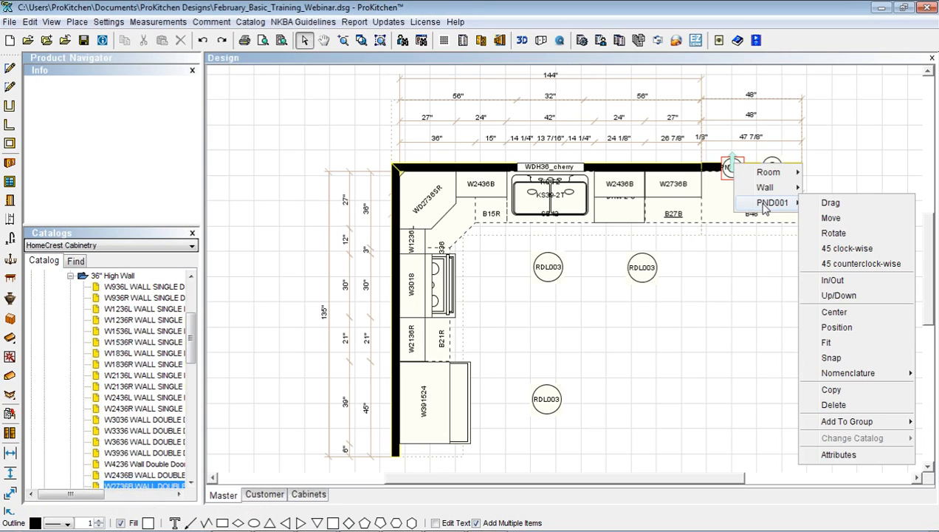
# Enter new Top heights for both PND001 pendants through Up/Down in the Info panel
pyautogui.click(839, 295)
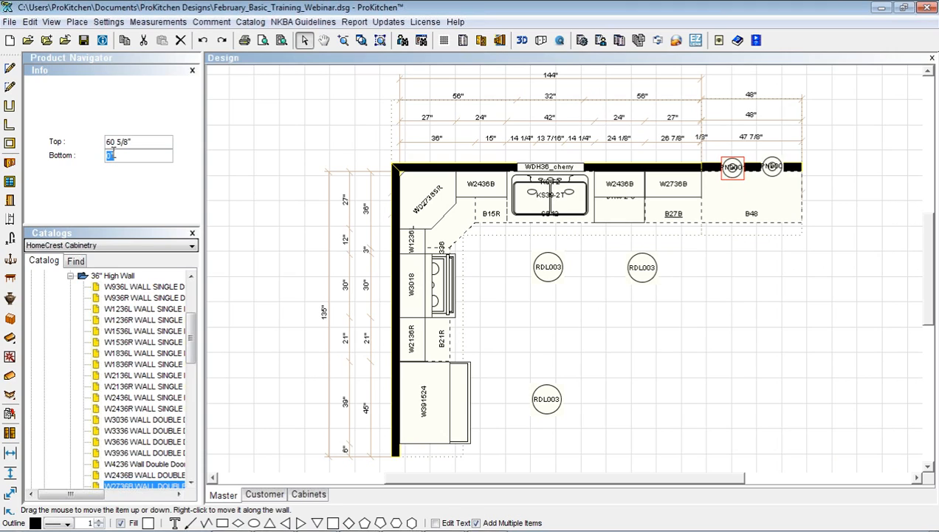
pyautogui.moveTo(135, 142); pyautogui.dragTo(103, 142)
pyautogui.write('0')
pyautogui.press('Return')
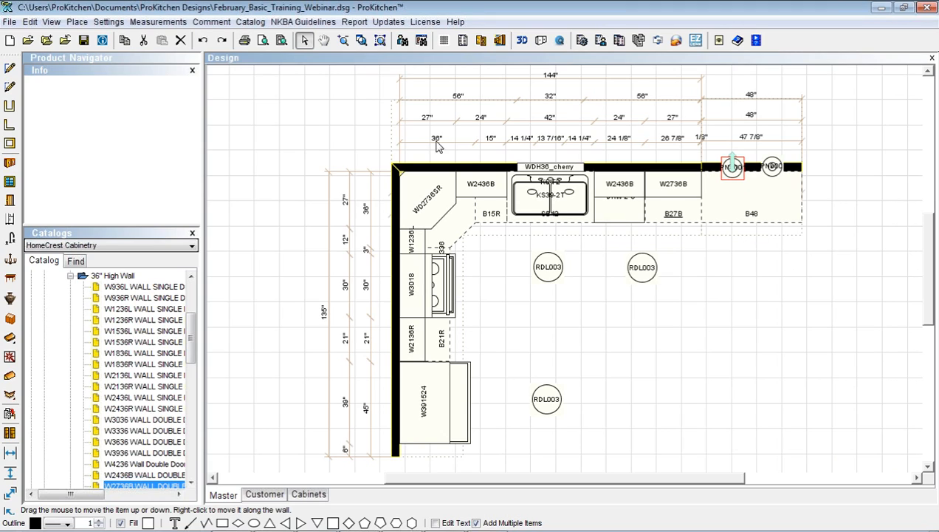
pyautogui.rightClick(770, 167)
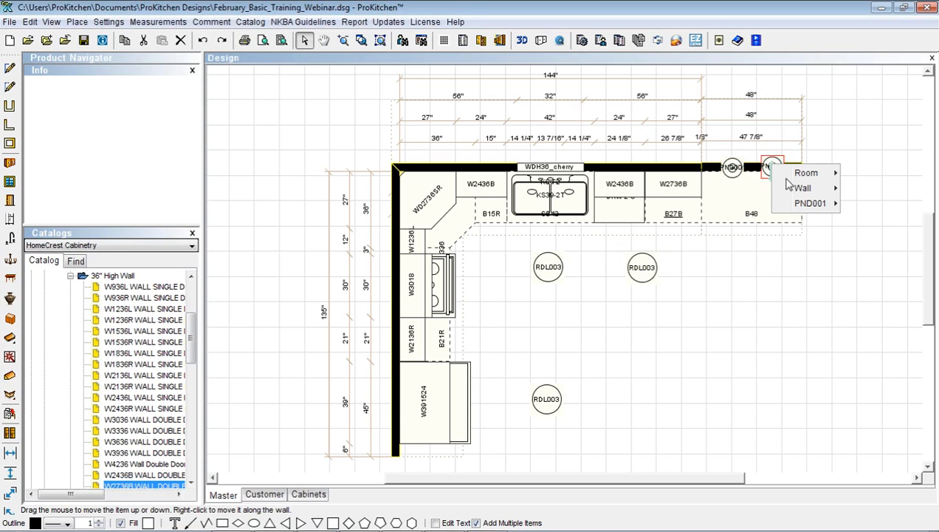
pyautogui.moveTo(802, 203)
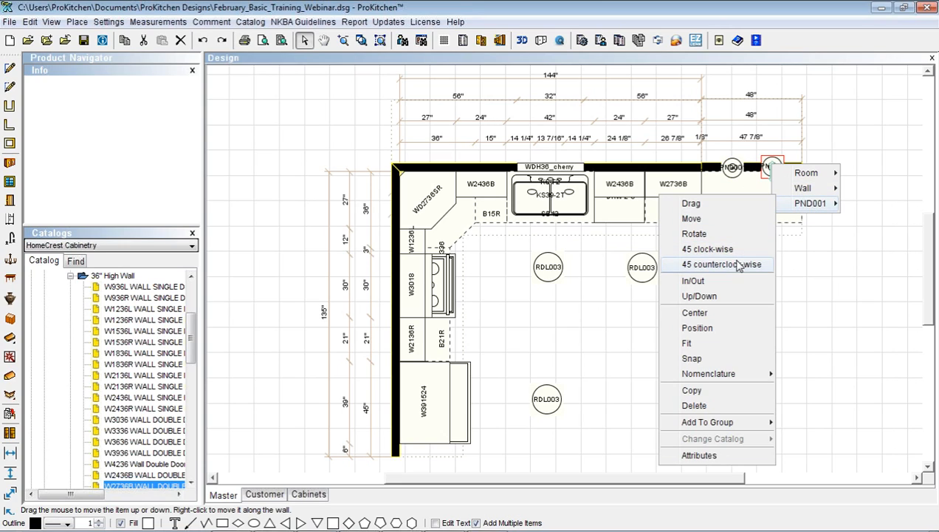
pyautogui.click(701, 296)
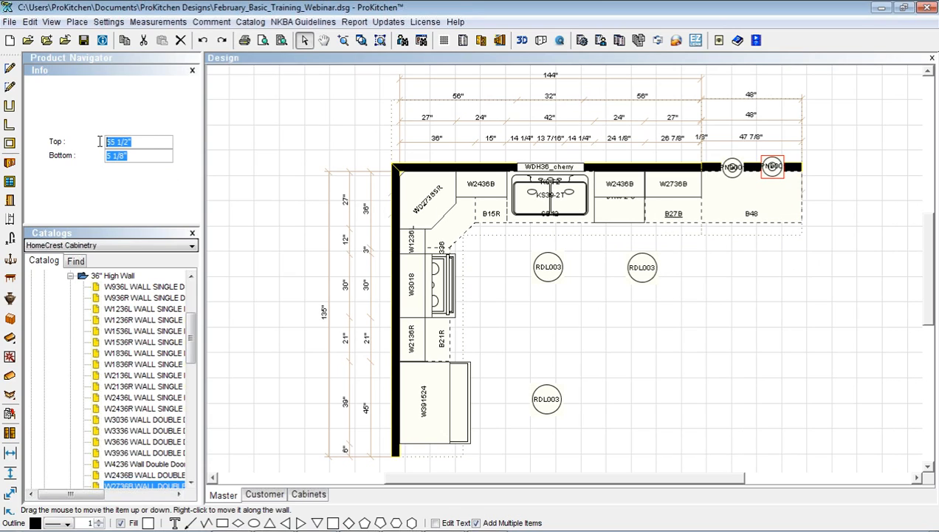
pyautogui.write('0')
pyautogui.press('Return')
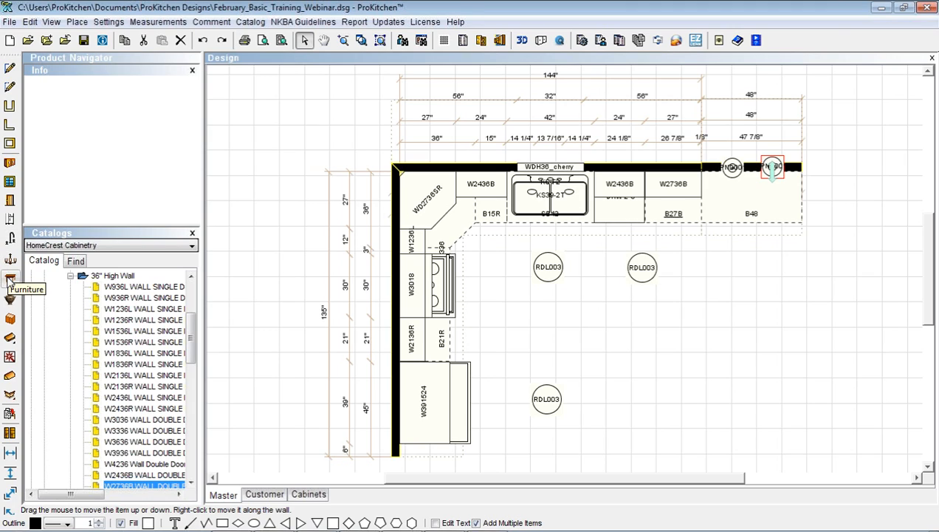
# Generate the countertops and add a 63" x 16 1/2" rectangular section in Countertop Designer
pyautogui.click(11, 340)
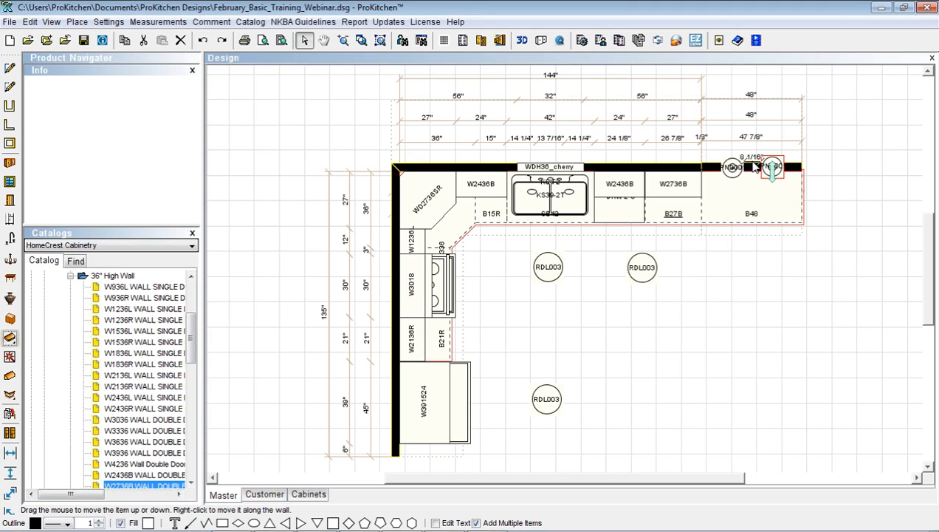
pyautogui.click(10, 358)
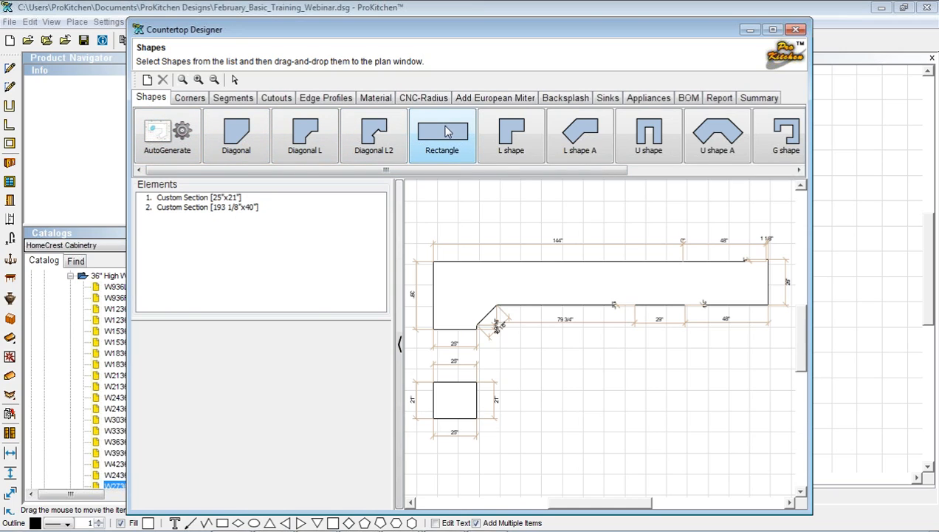
pyautogui.moveTo(446, 131); pyautogui.dragTo(400, 371)
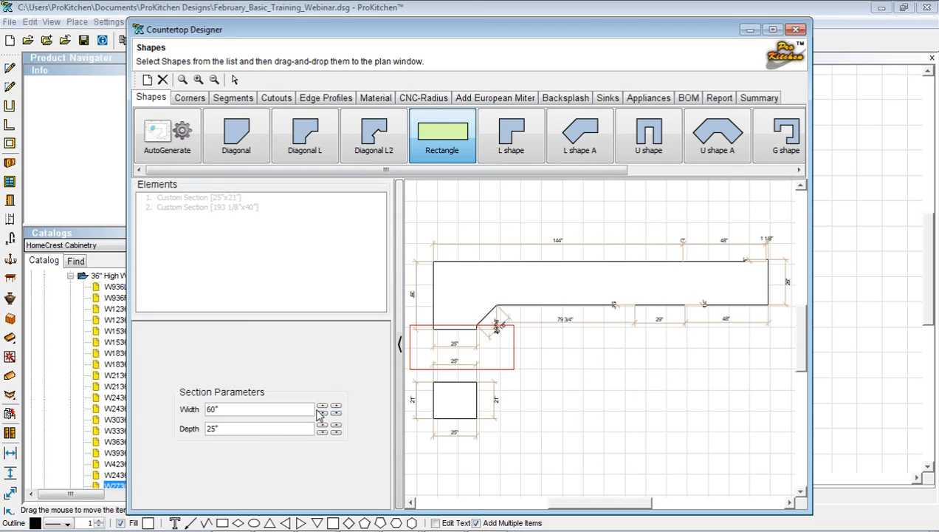
pyautogui.click(322, 405)
pyautogui.click(322, 405)
pyautogui.click(322, 405)
pyautogui.moveTo(210, 428); pyautogui.dragTo(220, 428)
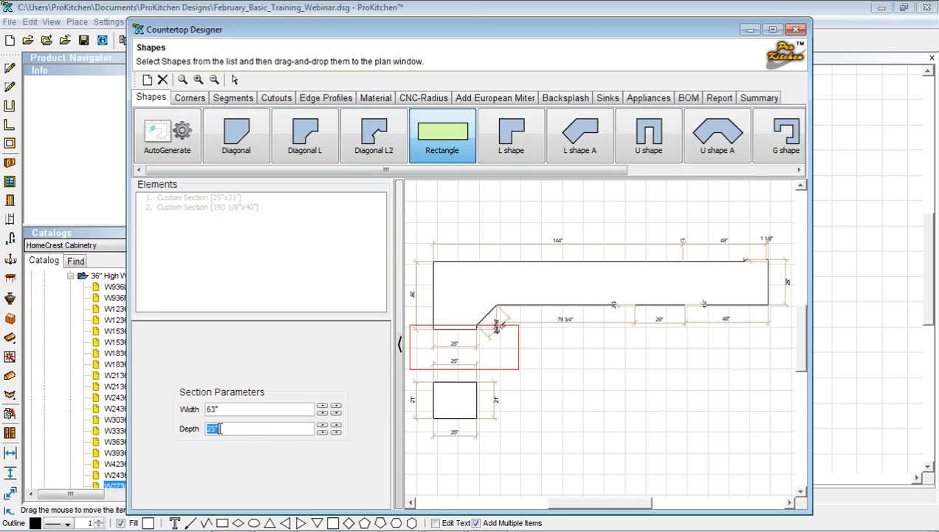
pyautogui.write('16 1/')
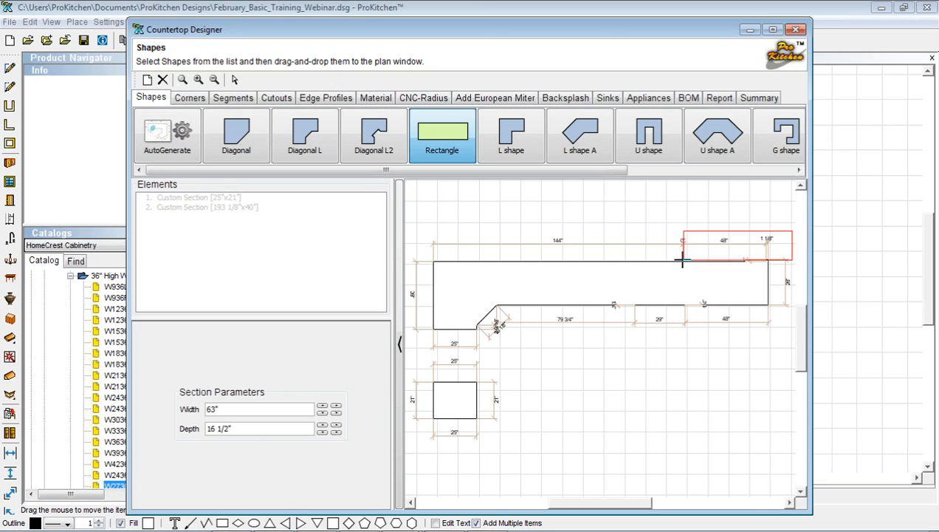
pyautogui.click(738, 256)
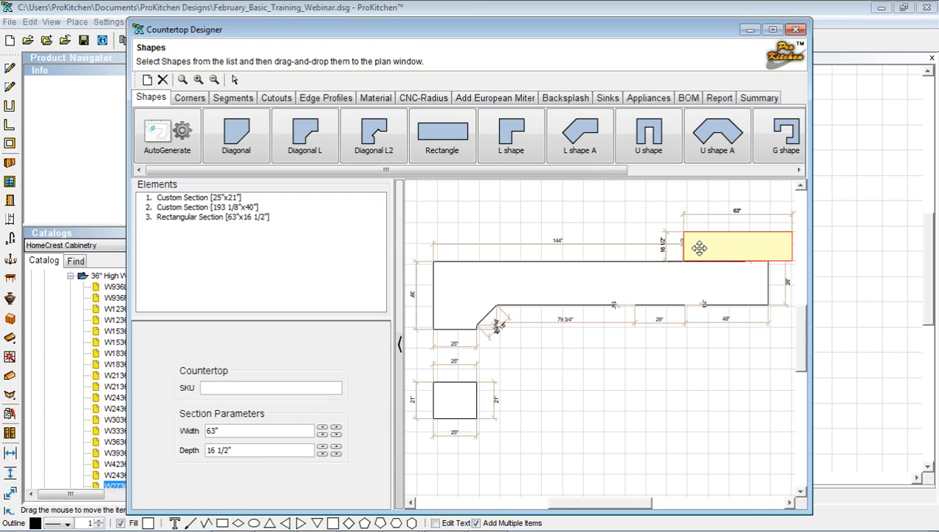
pyautogui.moveTo(699, 247); pyautogui.dragTo(699, 250)
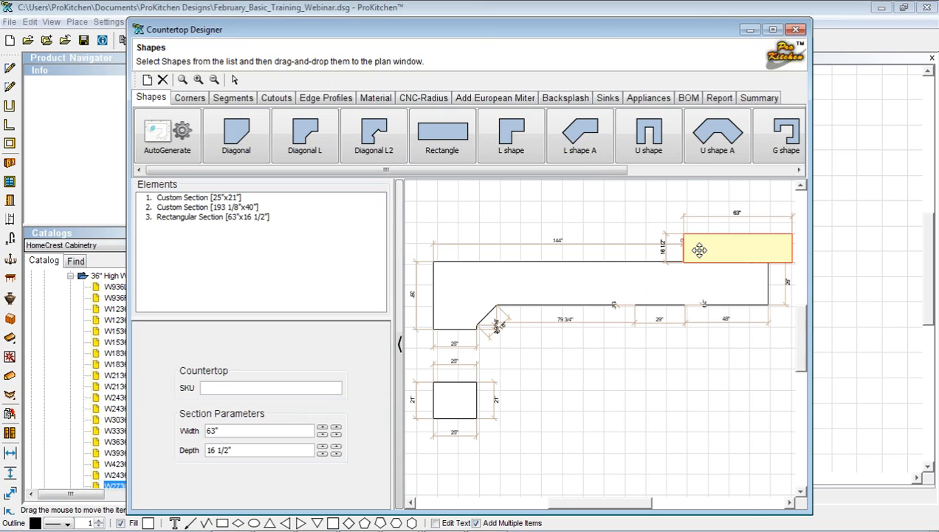
pyautogui.moveTo(811, 253); pyautogui.dragTo(833, 253)
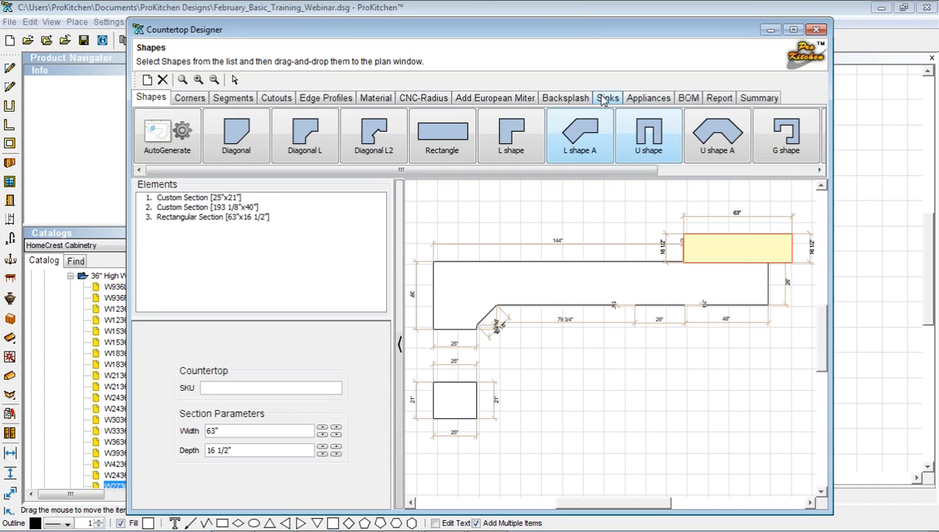
pyautogui.moveTo(572, 27); pyautogui.dragTo(498, 27)
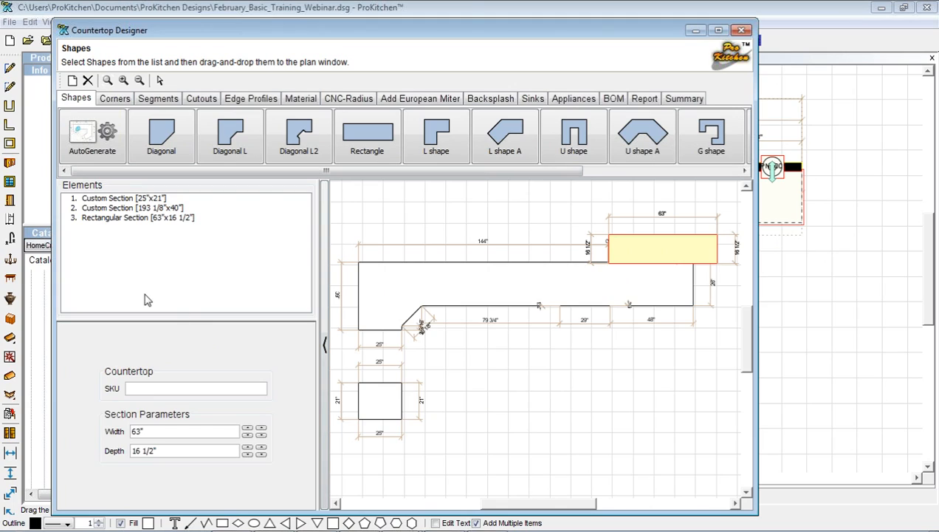
# Give the main run's corners a 3" outer radius and the new section's right end 8 1/4"
pyautogui.click(114, 99)
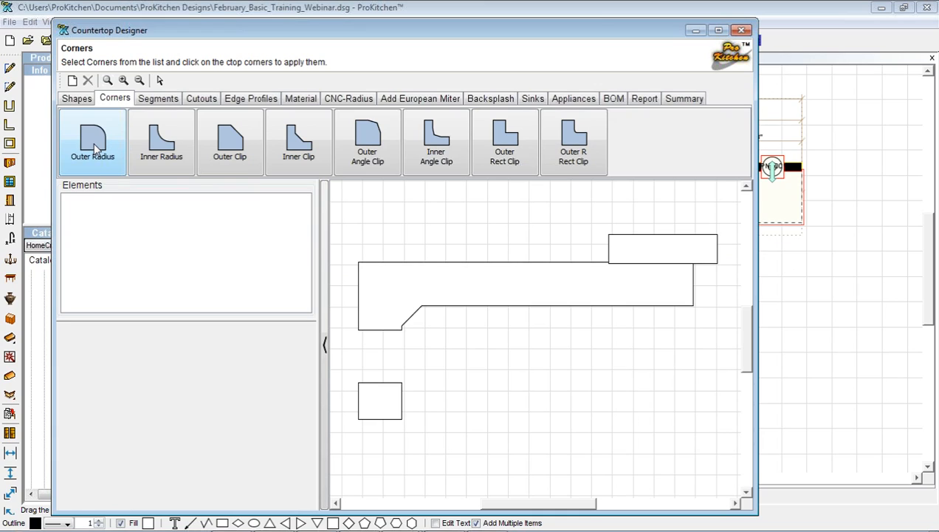
pyautogui.click(95, 144)
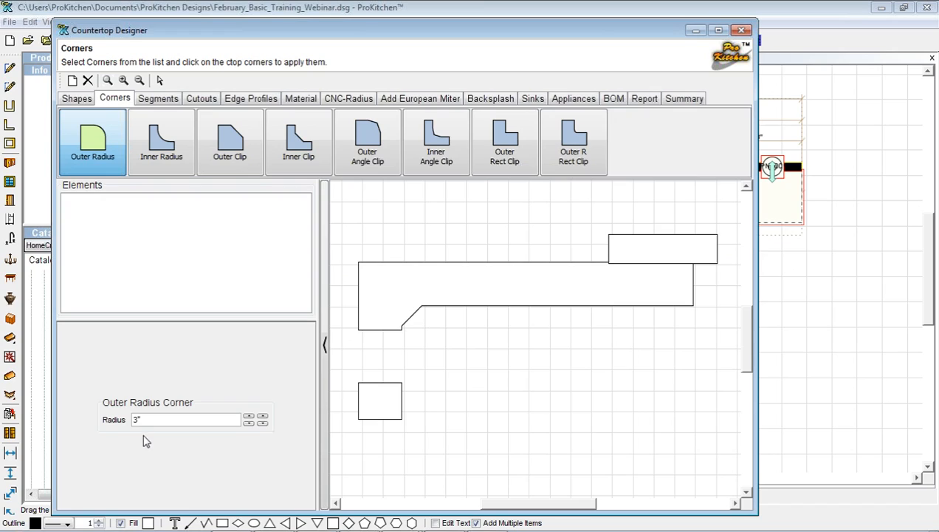
pyautogui.click(686, 298)
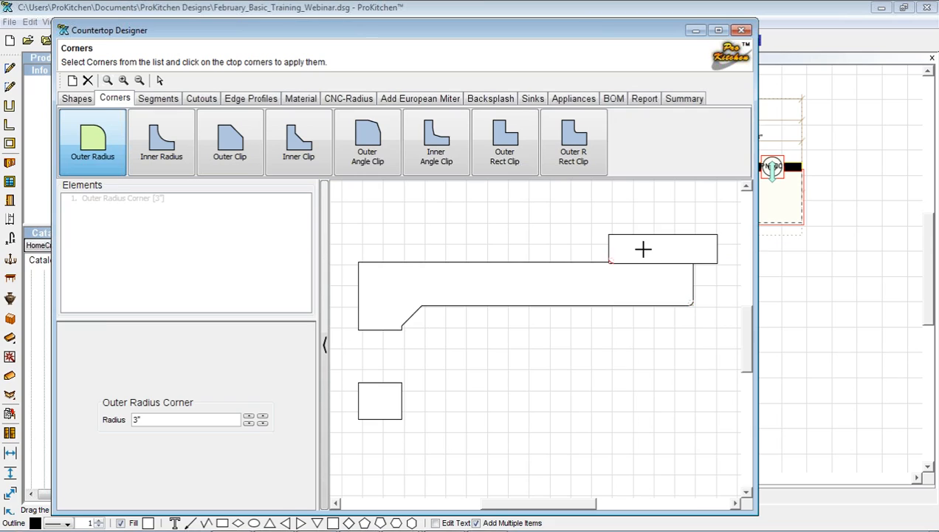
pyautogui.click(617, 241)
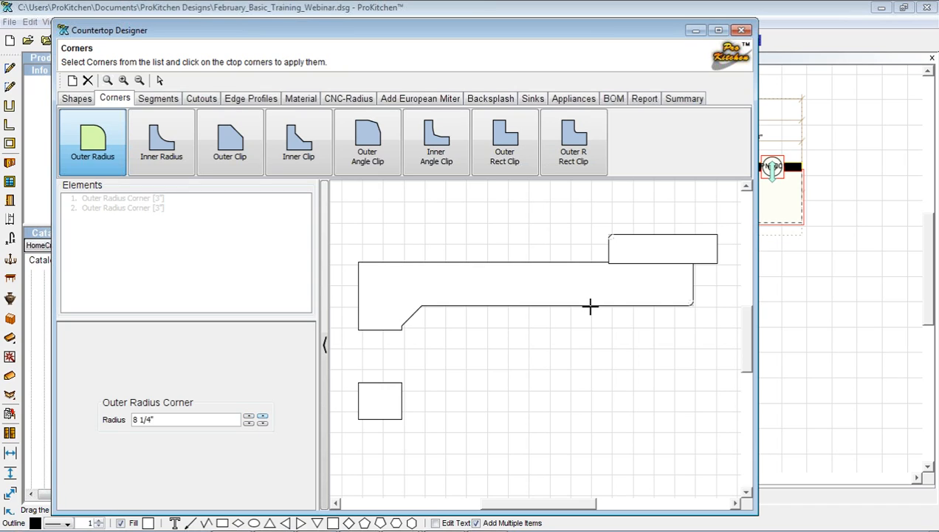
pyautogui.click(708, 256)
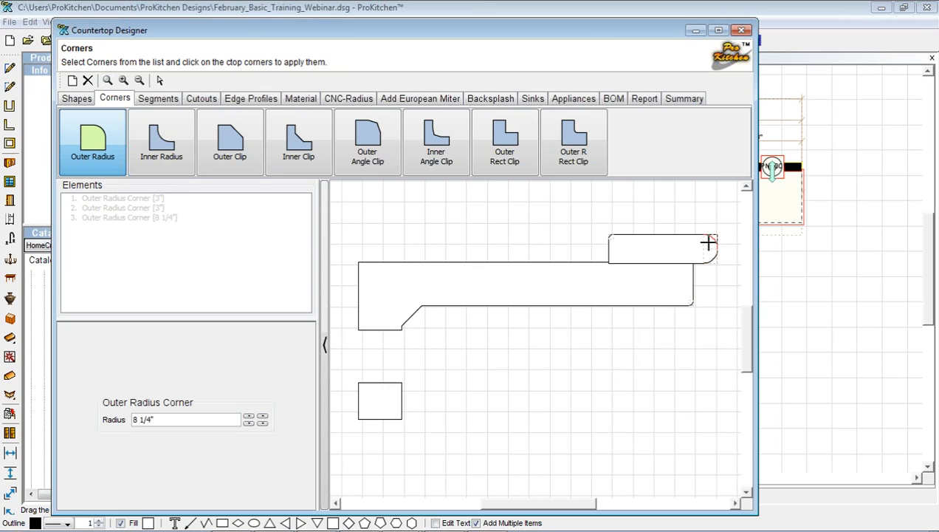
pyautogui.click(158, 99)
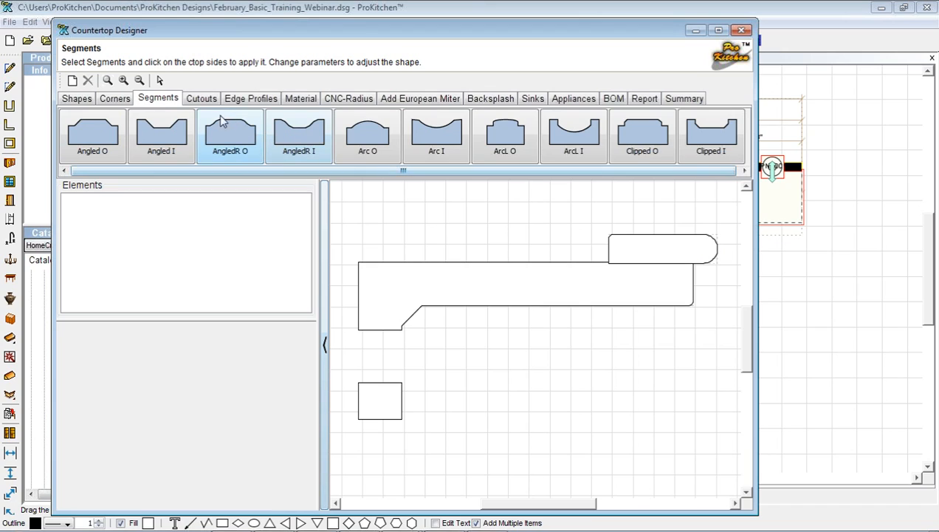
# Cut a 39" x 21" rectangular opening in the main countertop, centred 36" from its left end
pyautogui.click(201, 100)
pyautogui.click(91, 144)
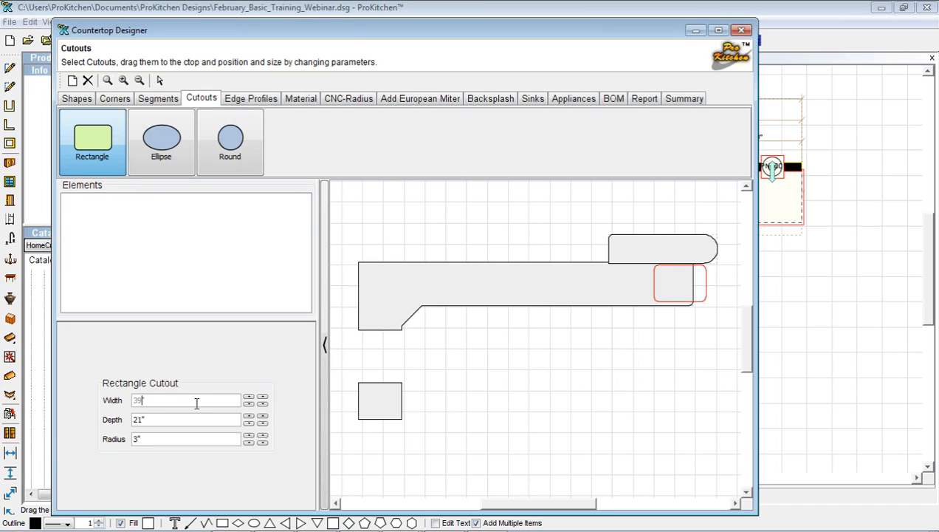
pyautogui.press('Return')
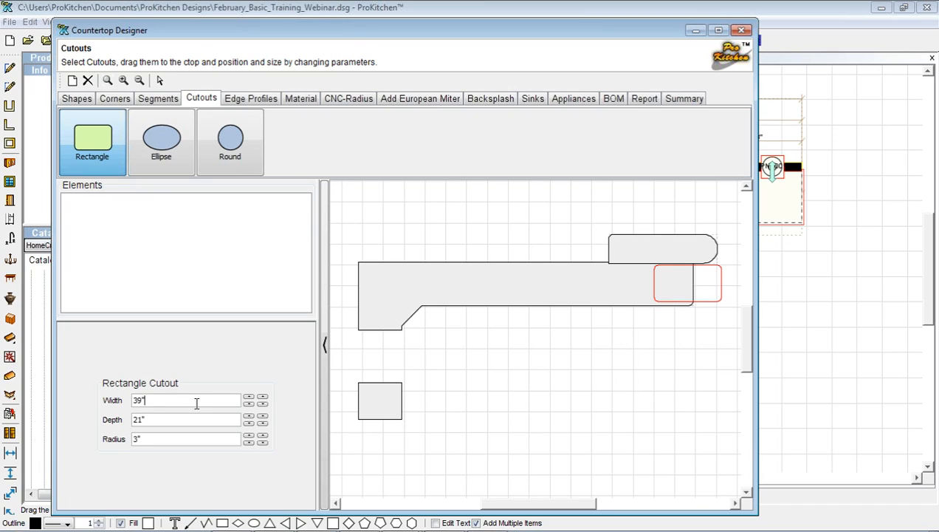
pyautogui.click(458, 286)
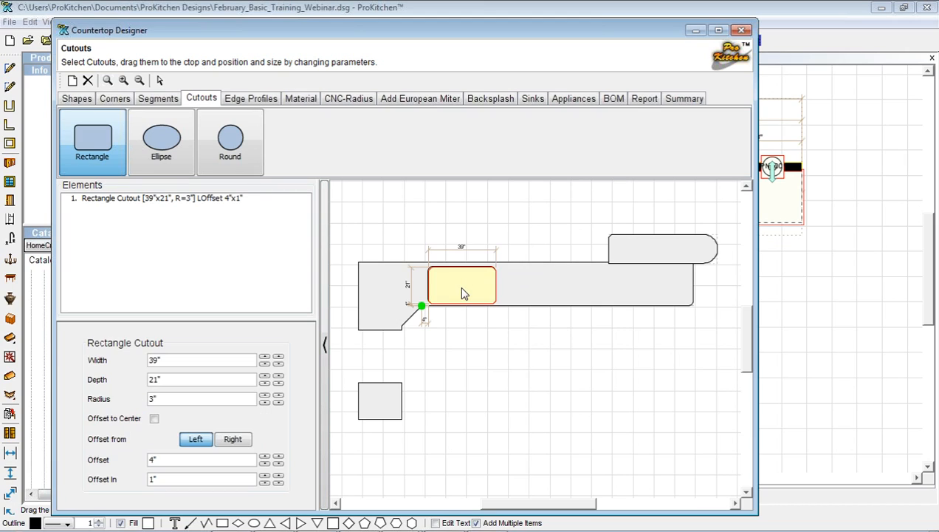
pyautogui.click(154, 419)
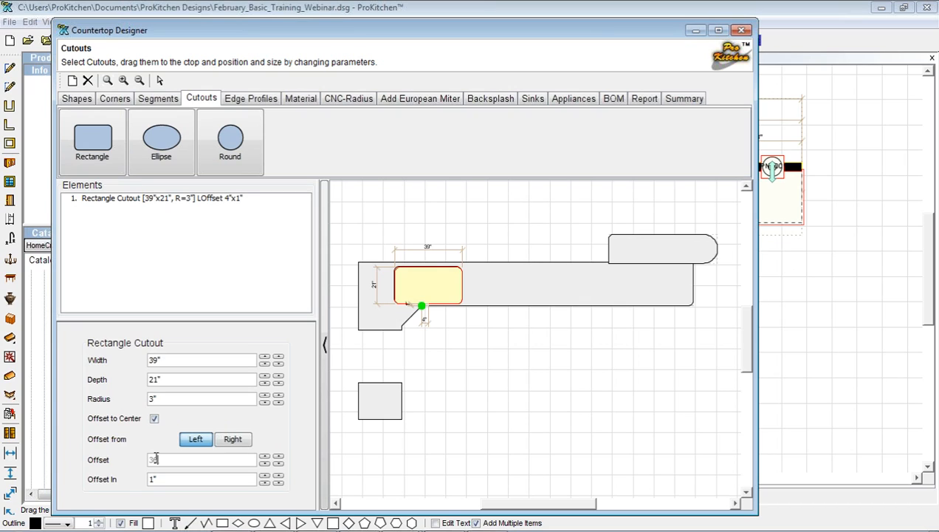
pyautogui.press('Return')
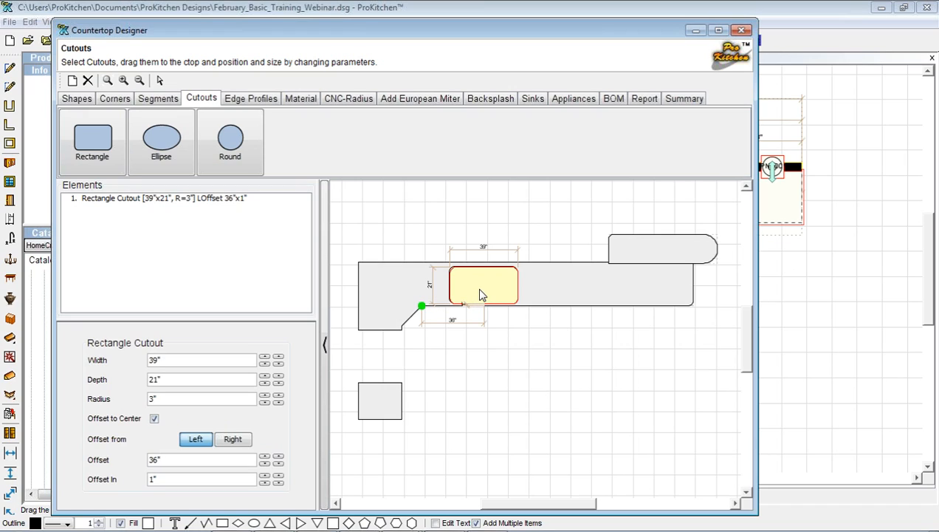
pyautogui.click(253, 100)
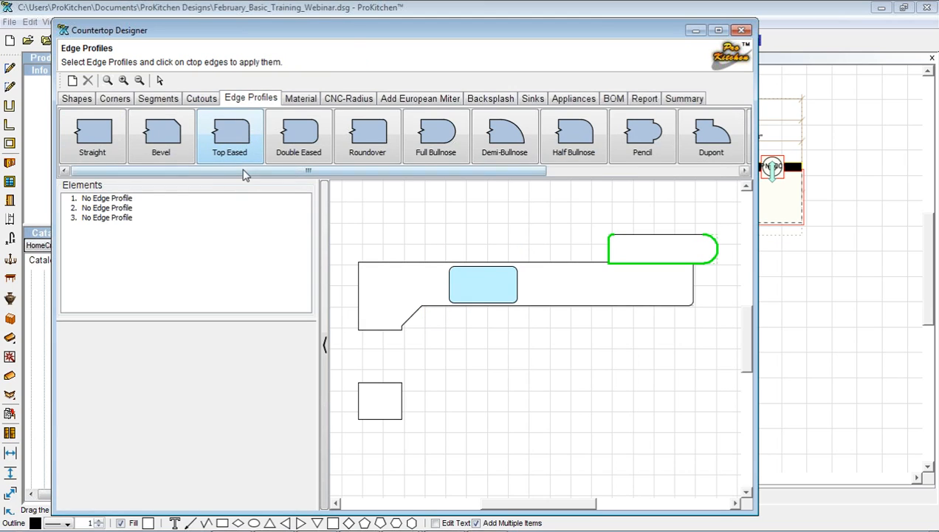
# Apply Waterfall 1 1/2" to the upper section, the main run's front and diagonal edges, and the small square
pyautogui.click(354, 149)
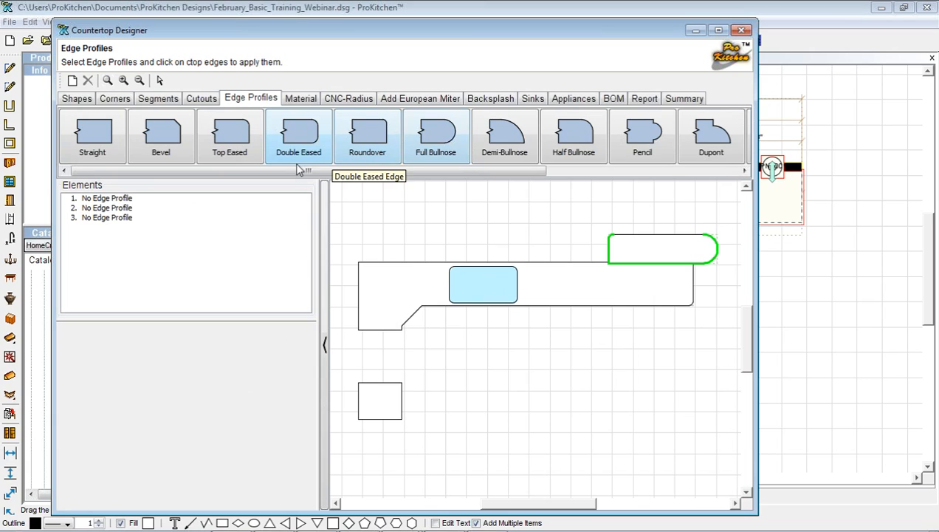
pyautogui.moveTo(289, 173); pyautogui.dragTo(541, 174)
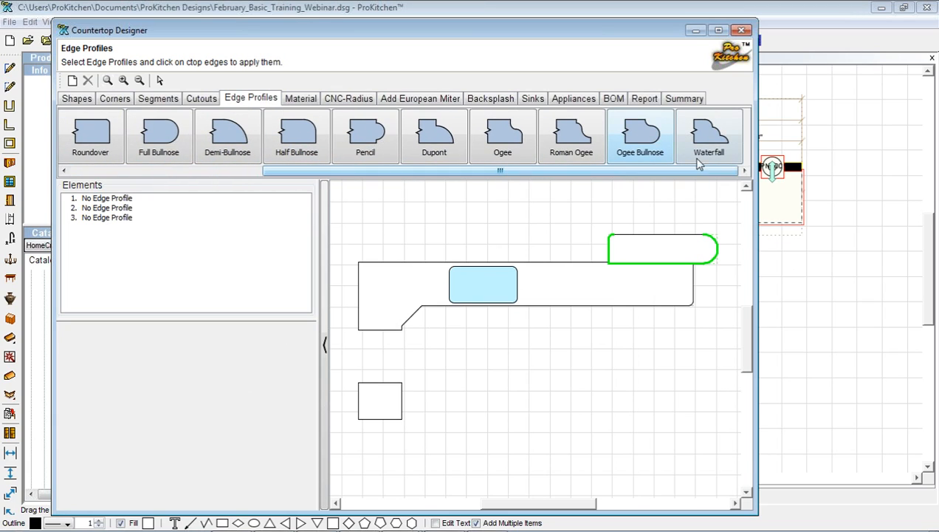
pyautogui.click(709, 139)
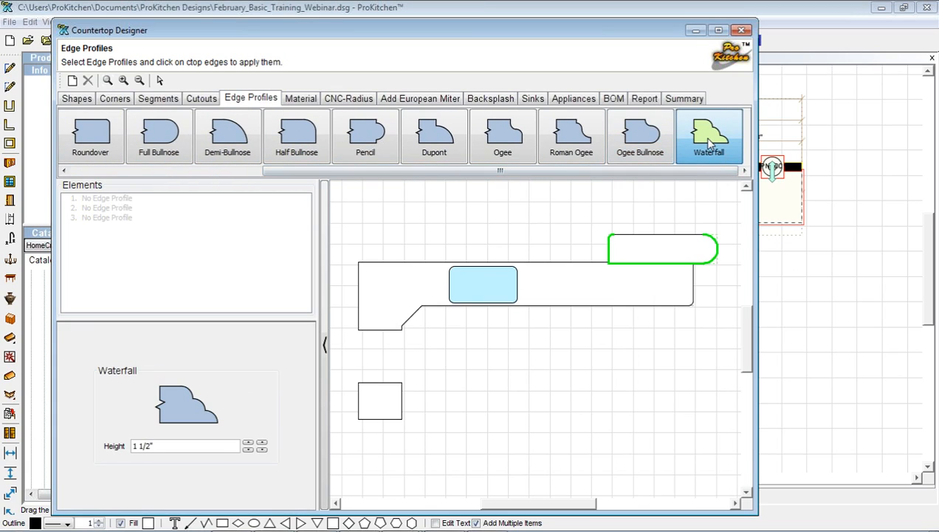
pyautogui.click(662, 237)
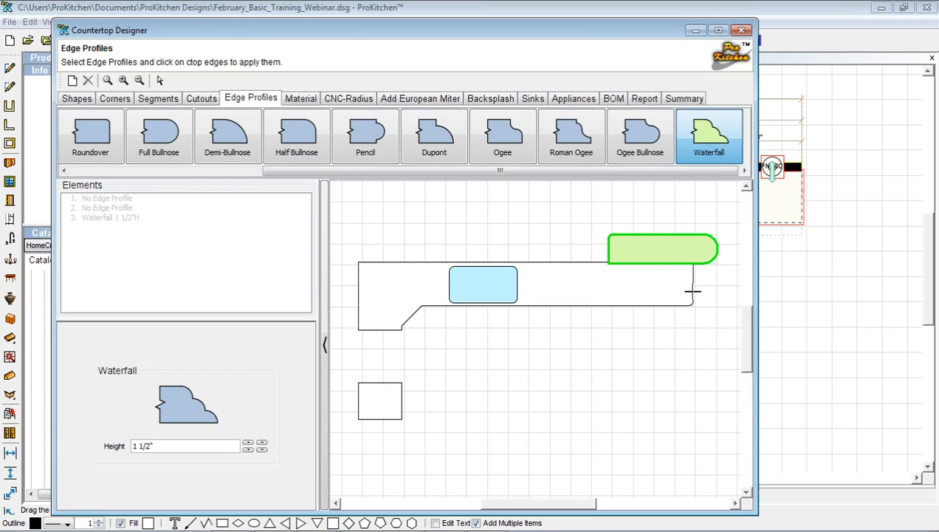
pyautogui.click(691, 297)
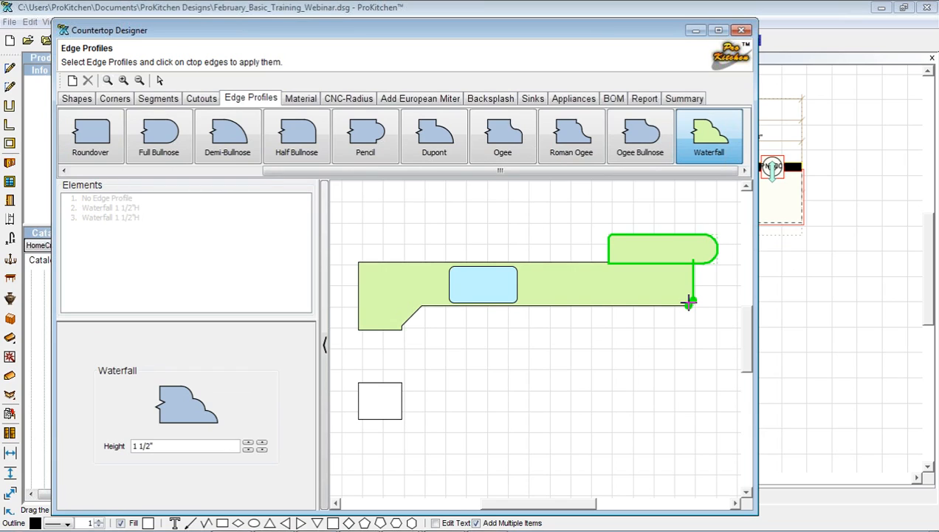
pyautogui.click(652, 302)
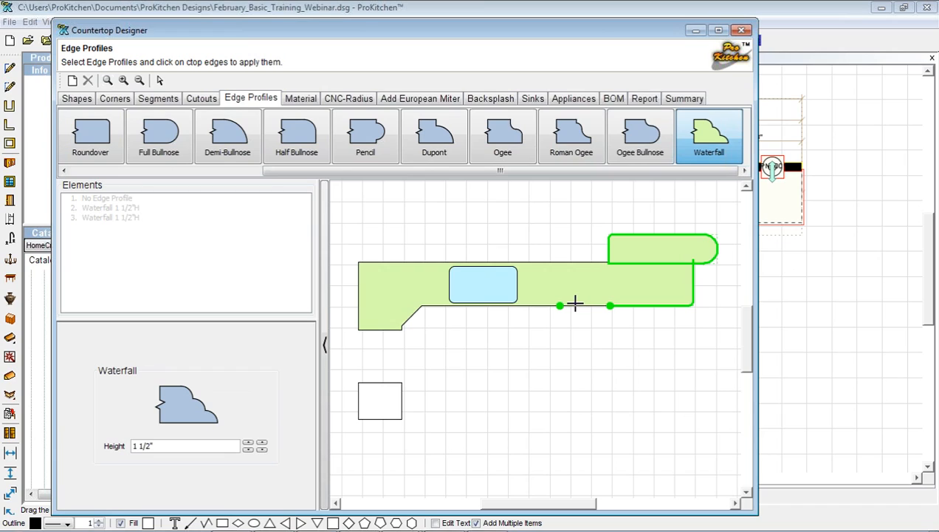
pyautogui.click(564, 303)
pyautogui.click(545, 302)
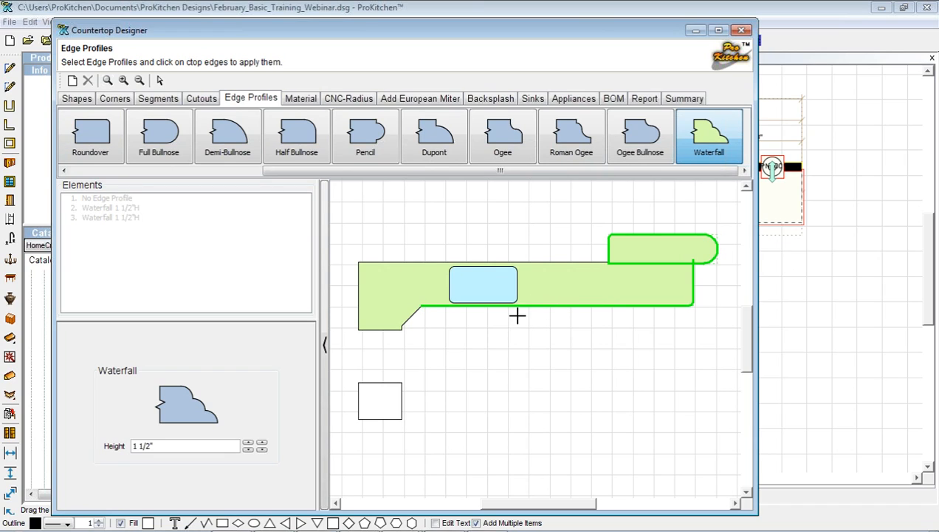
pyautogui.click(408, 315)
pyautogui.click(398, 404)
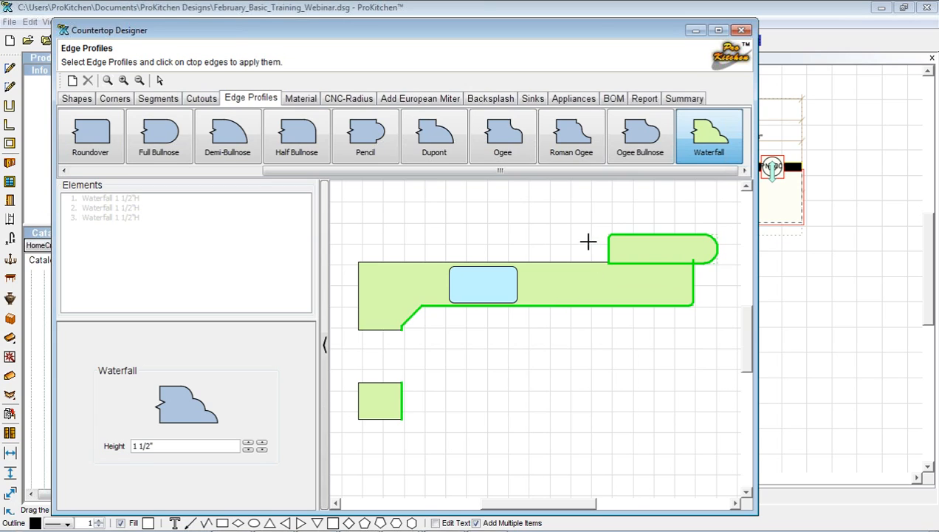
# Change Tan Granite's texture image to Granite #013 and apply the updated material
pyautogui.click(304, 101)
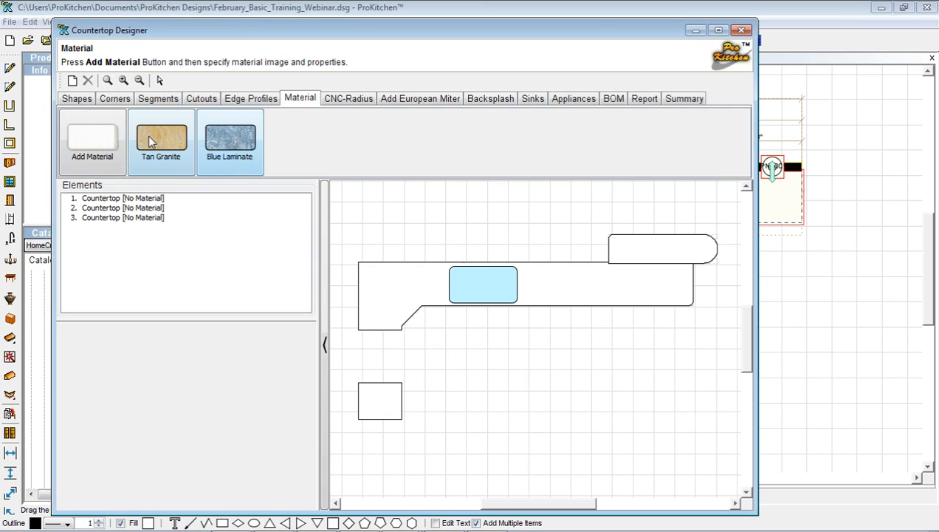
pyautogui.click(83, 141)
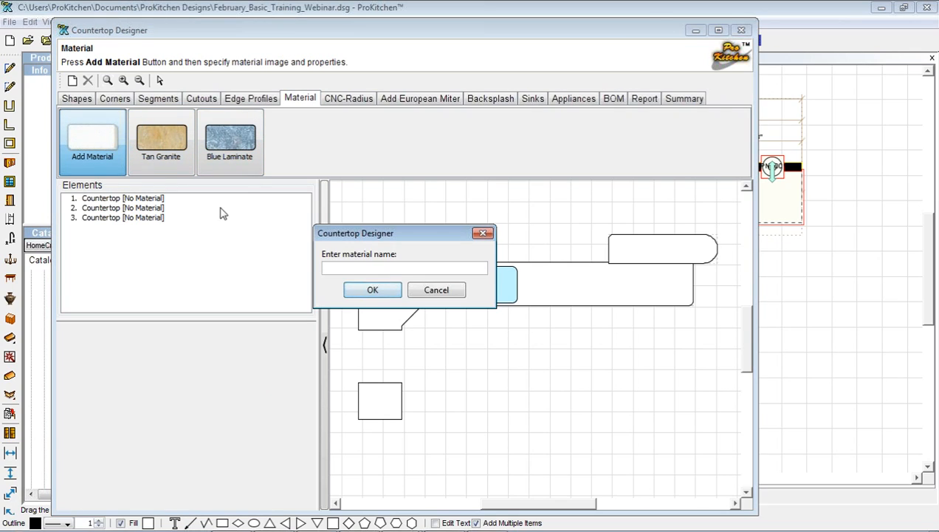
pyautogui.click(414, 293)
pyautogui.click(162, 133)
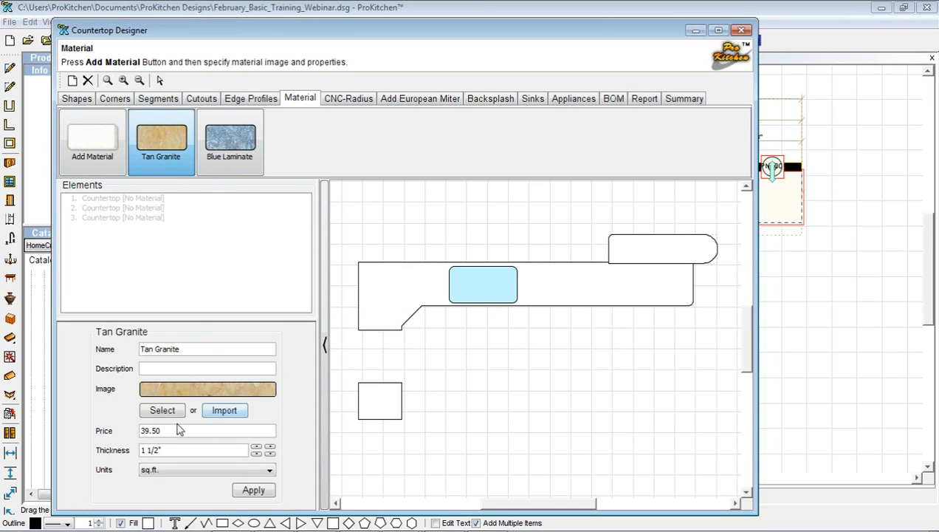
pyautogui.click(155, 414)
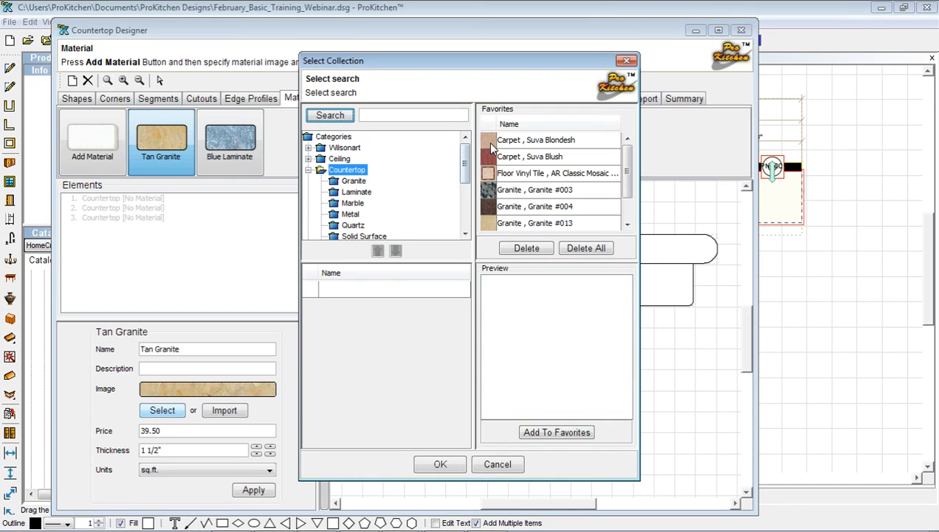
pyautogui.scroll(-1, 548, 211)
pyautogui.scroll(1, 548, 212)
pyautogui.scroll(-1, 548, 211)
pyautogui.click(525, 189)
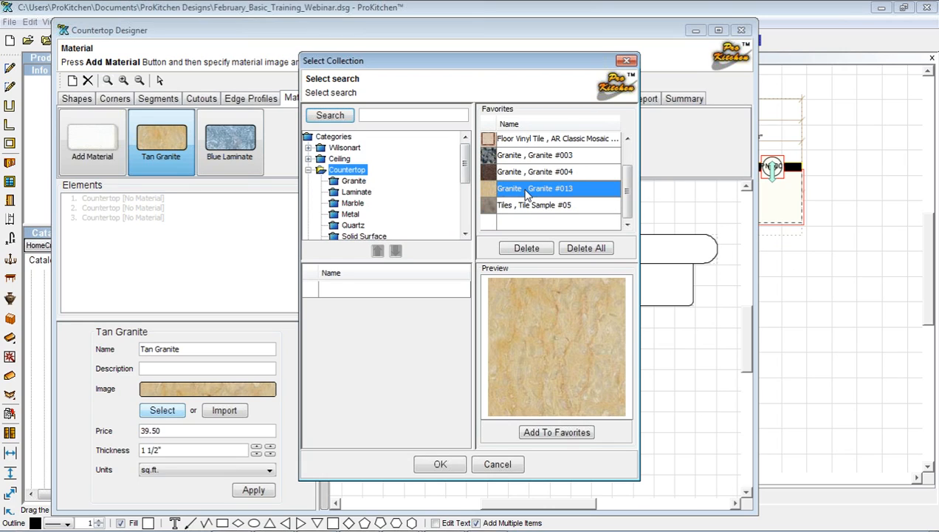
pyautogui.click(439, 464)
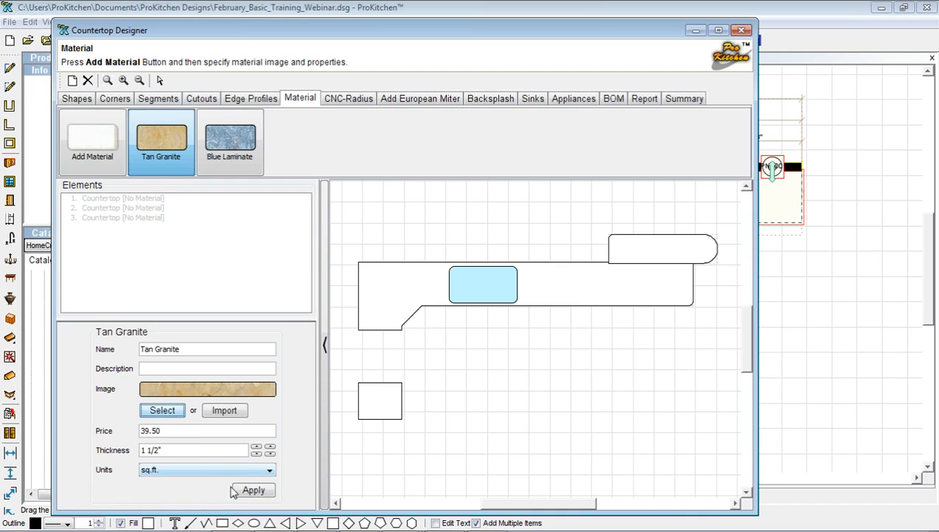
pyautogui.click(264, 492)
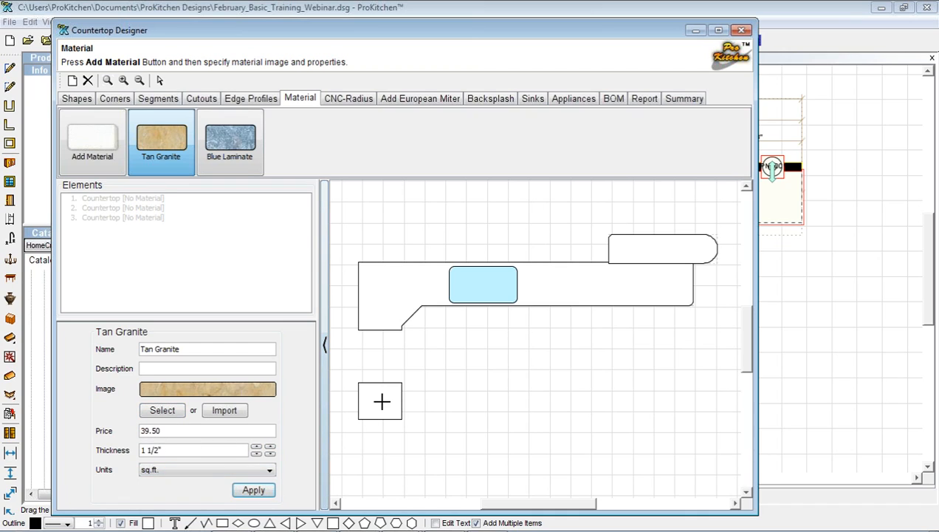
# Cover the small square and main countertop in Tan Granite and the rounded upper piece in Blue Laminate
pyautogui.click(381, 399)
pyautogui.click(384, 296)
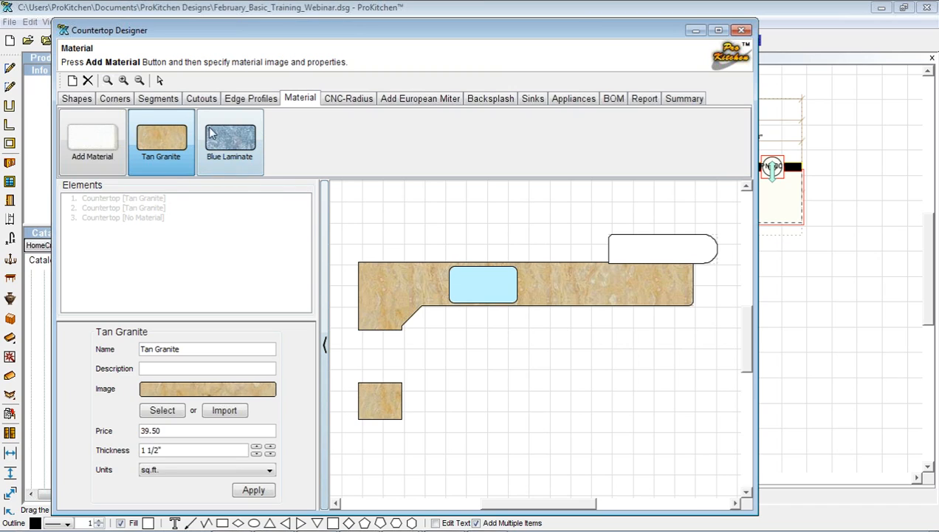
pyautogui.click(230, 141)
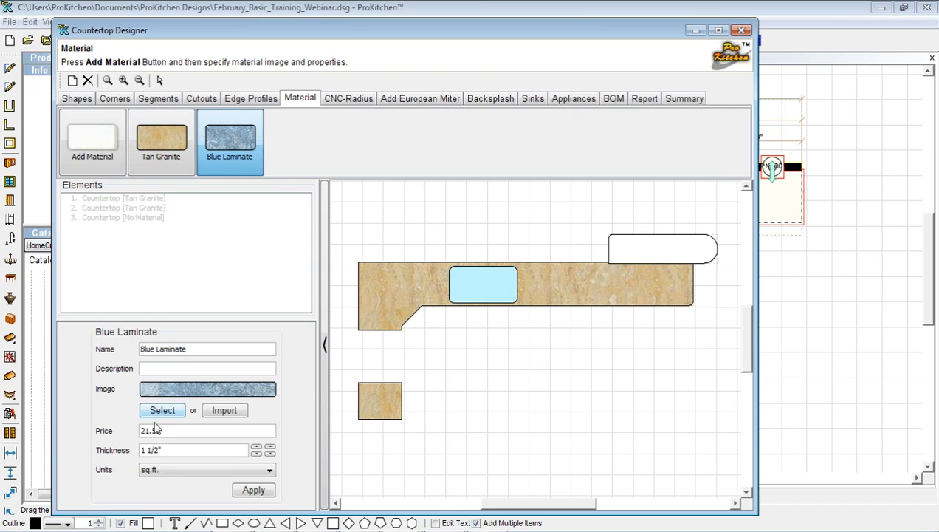
pyautogui.click(637, 253)
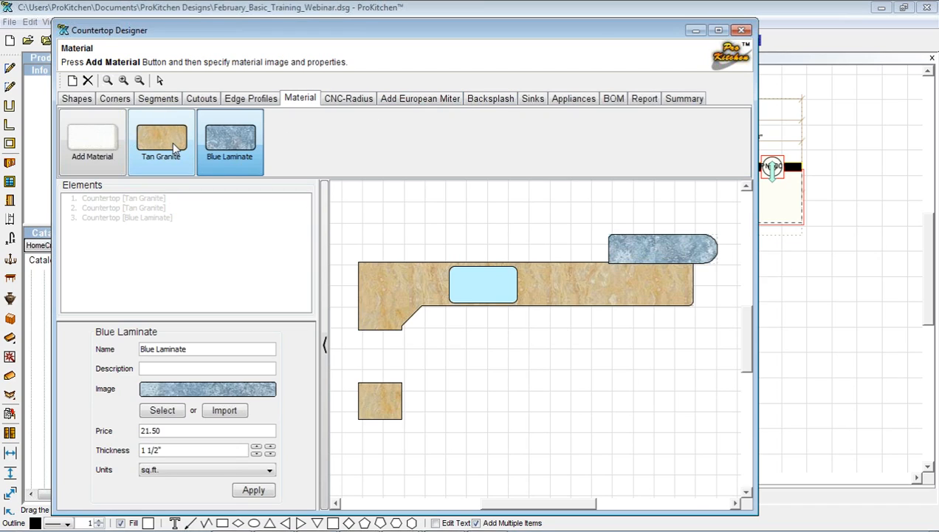
pyautogui.click(150, 135)
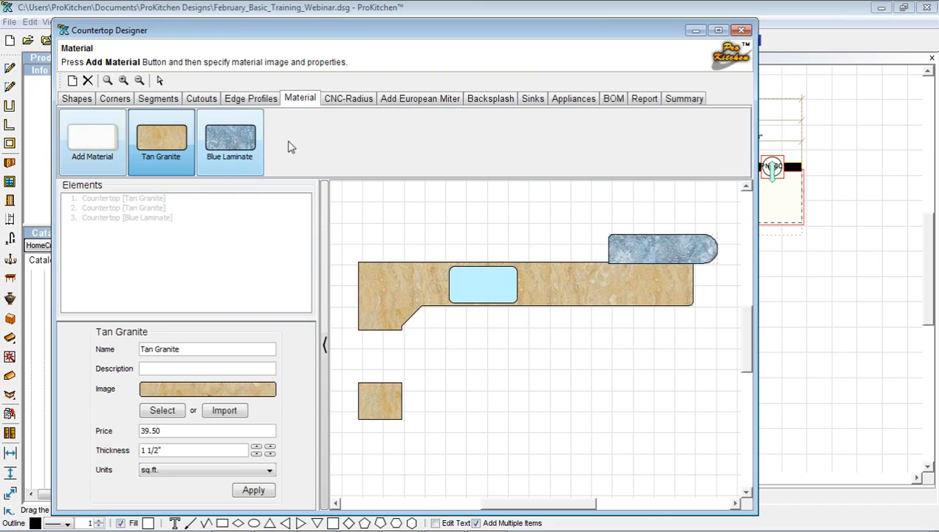
pyautogui.click(486, 100)
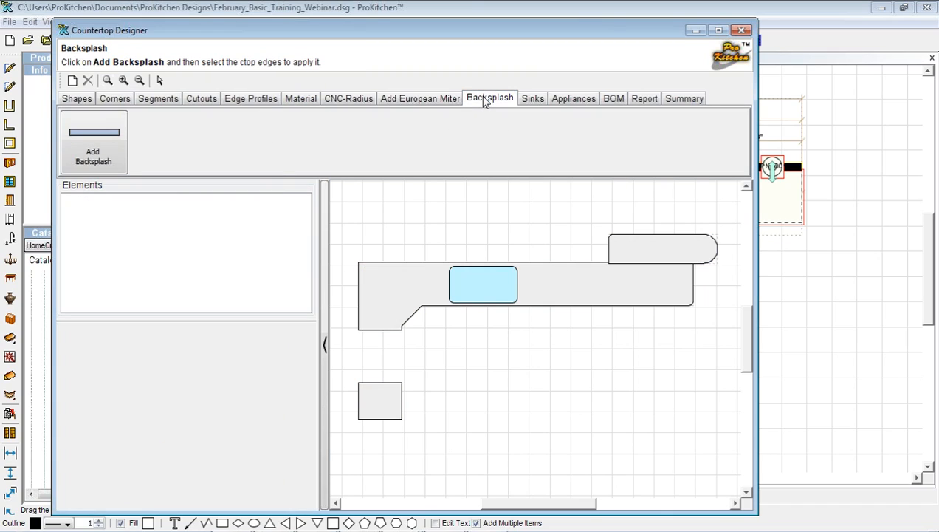
# Add backsplashes to the small square's left edge, main countertop's left and back edges, and under the rounded piece
pyautogui.click(78, 140)
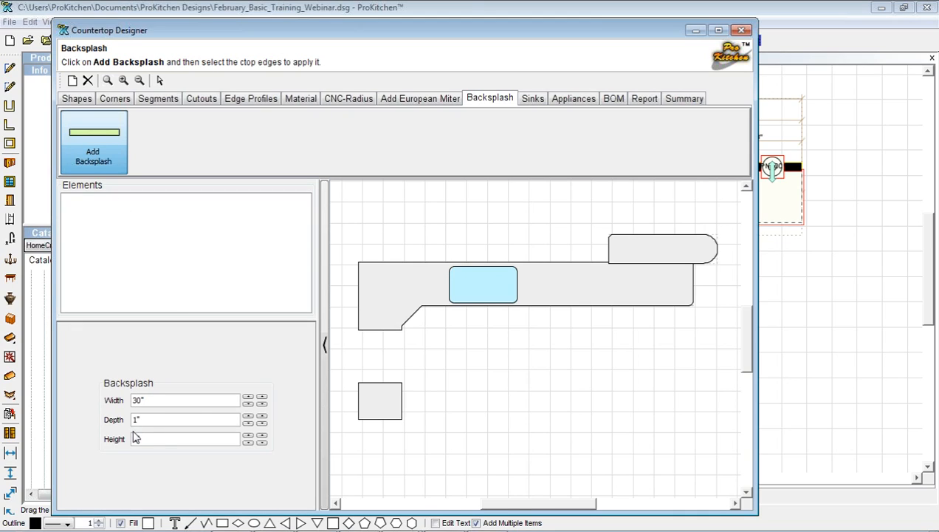
pyautogui.click(360, 413)
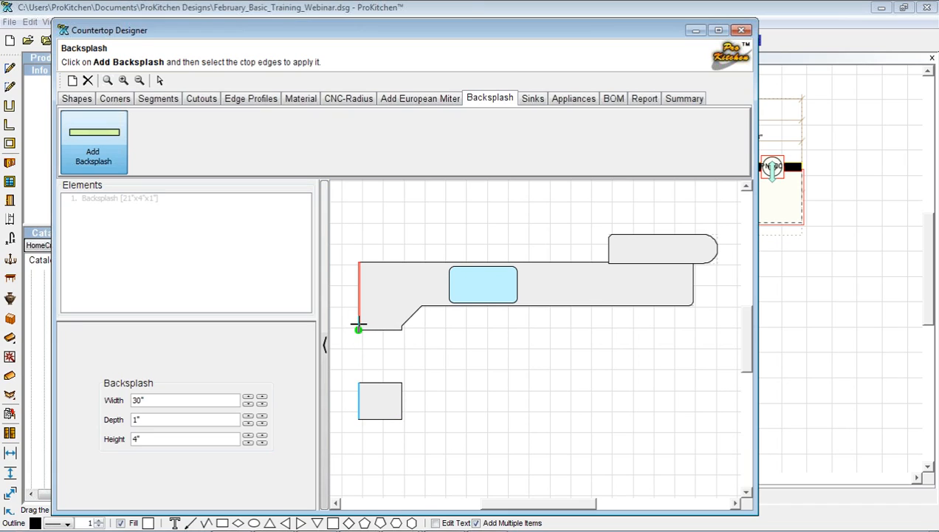
pyautogui.click(358, 325)
pyautogui.click(364, 263)
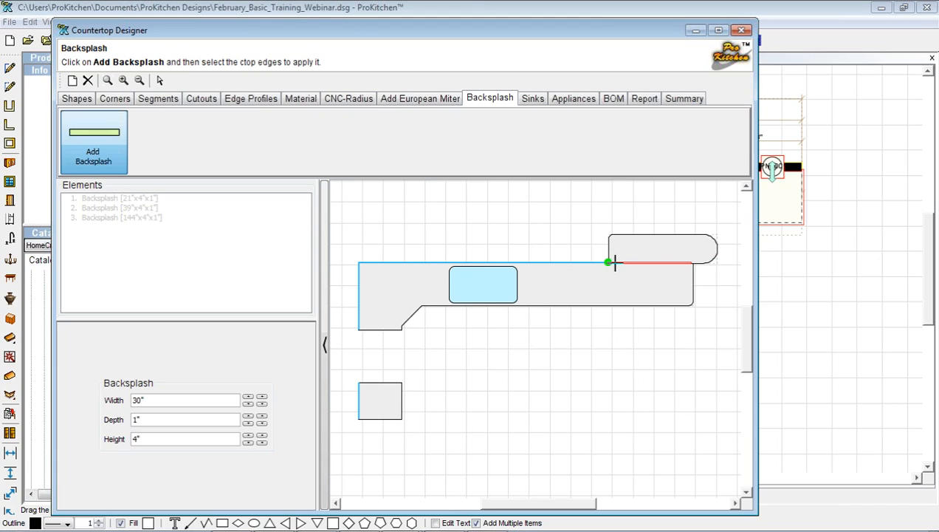
pyautogui.click(613, 263)
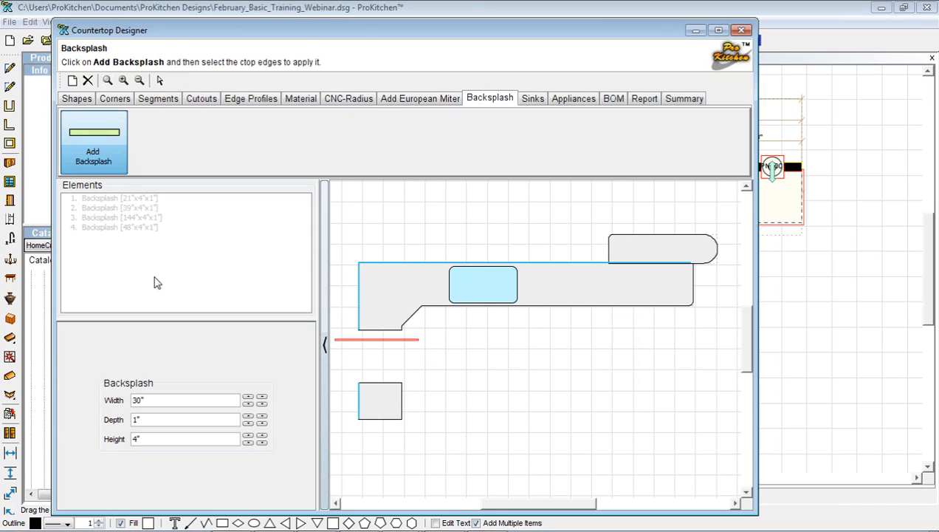
# Raise the 48" backsplash's height to 4 1/2" and view the bill of materials
pyautogui.click(111, 230)
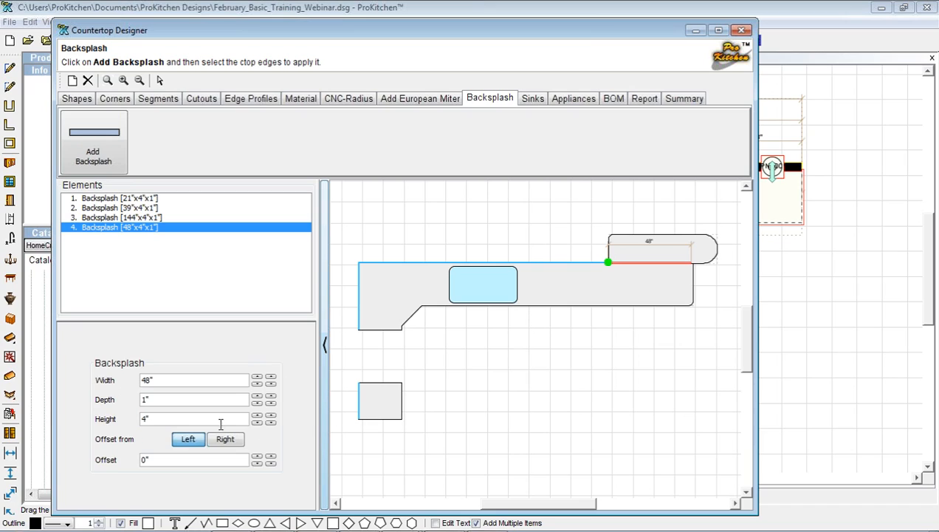
pyautogui.click(187, 421)
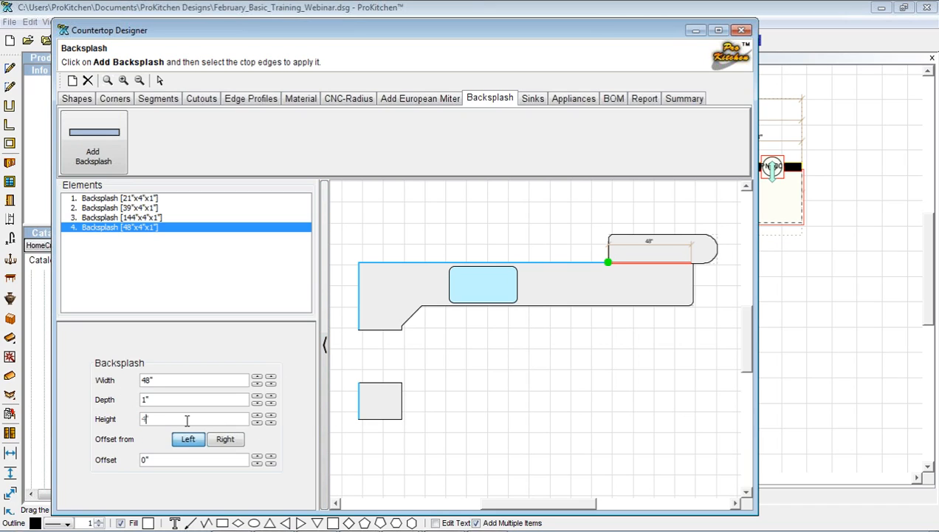
pyautogui.press('Return')
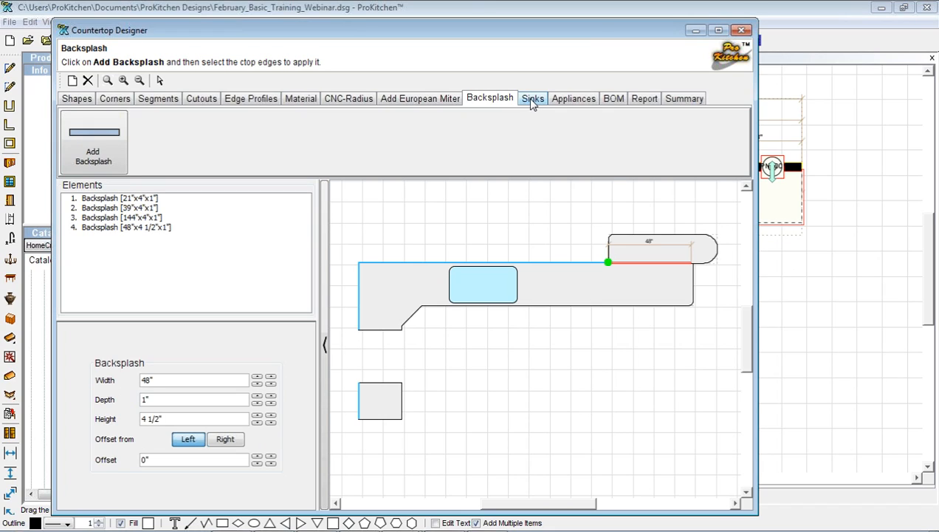
pyautogui.click(611, 101)
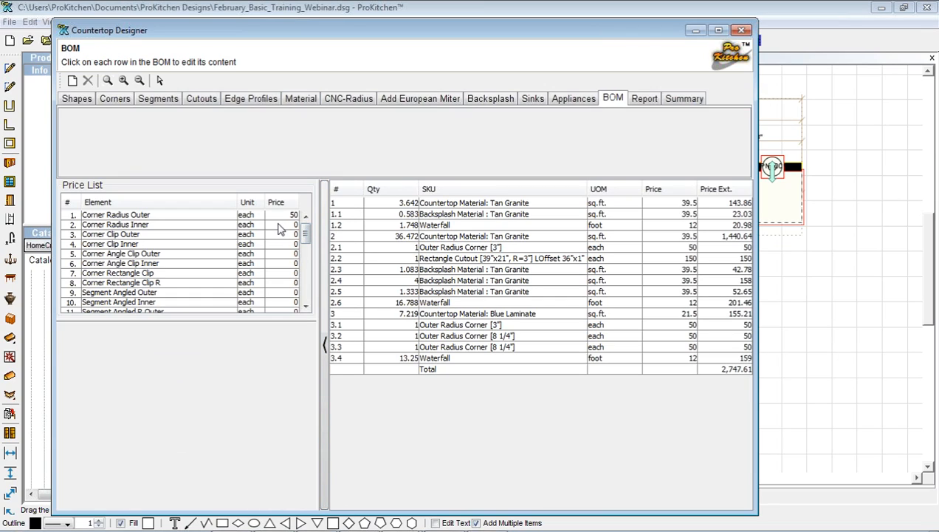
# Change the price of BOM lines 3.1 and 2.1, Outer Radius Corner [3"], from 50 to 0
pyautogui.click(135, 219)
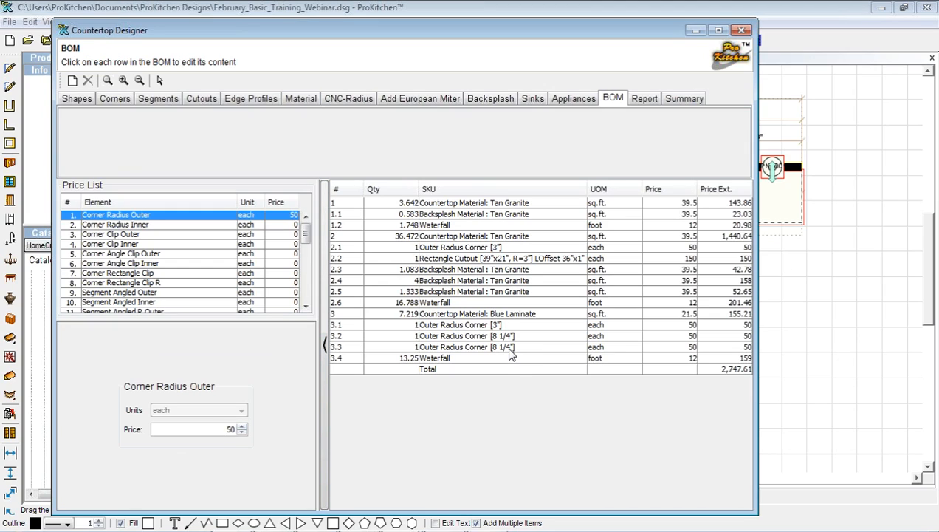
pyautogui.click(496, 325)
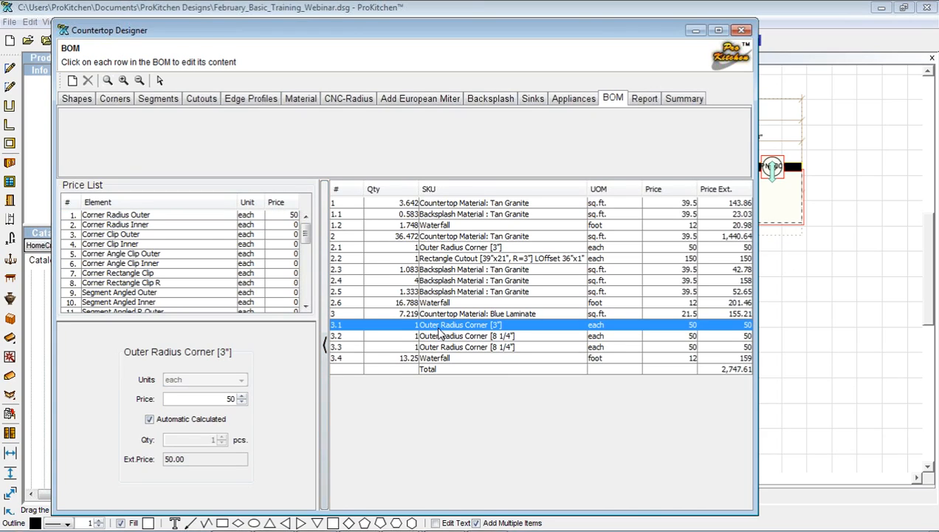
pyautogui.moveTo(221, 399); pyautogui.dragTo(237, 398)
pyautogui.write('0')
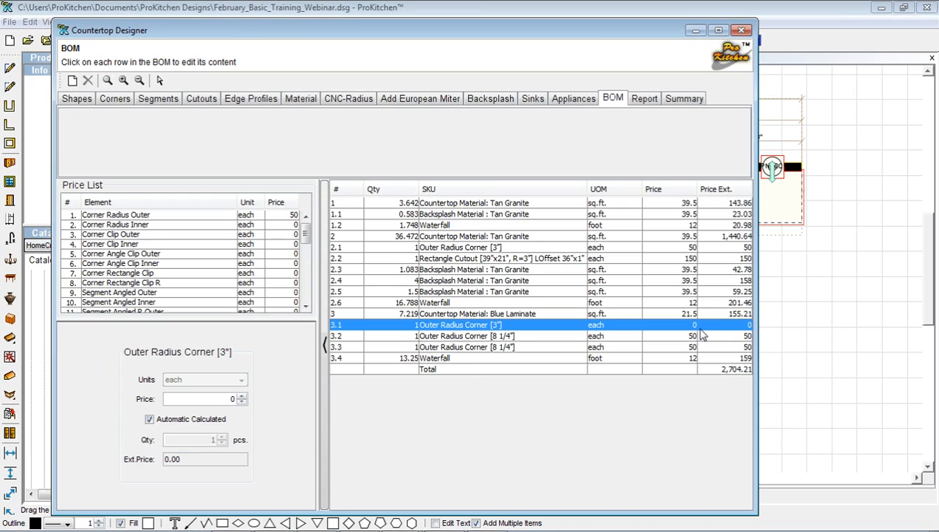
pyautogui.click(546, 248)
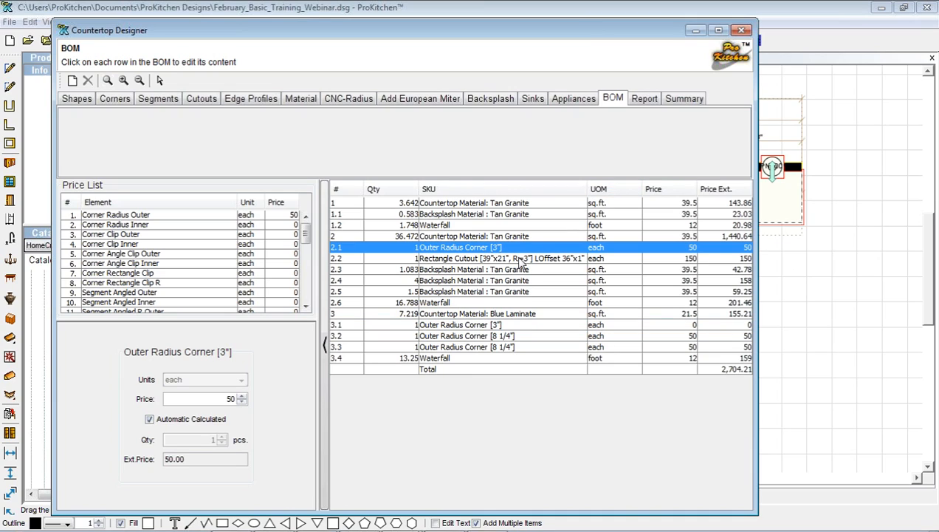
pyautogui.doubleClick(229, 399)
pyautogui.write('0')
pyautogui.press('Return')
# Switch the countertop report template to Default (Portrait)
pyautogui.click(646, 101)
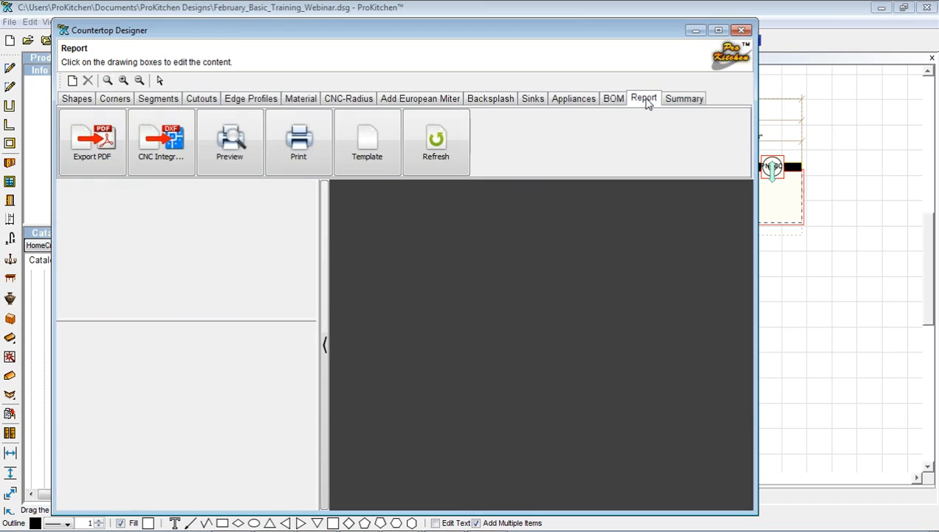
pyautogui.click(369, 140)
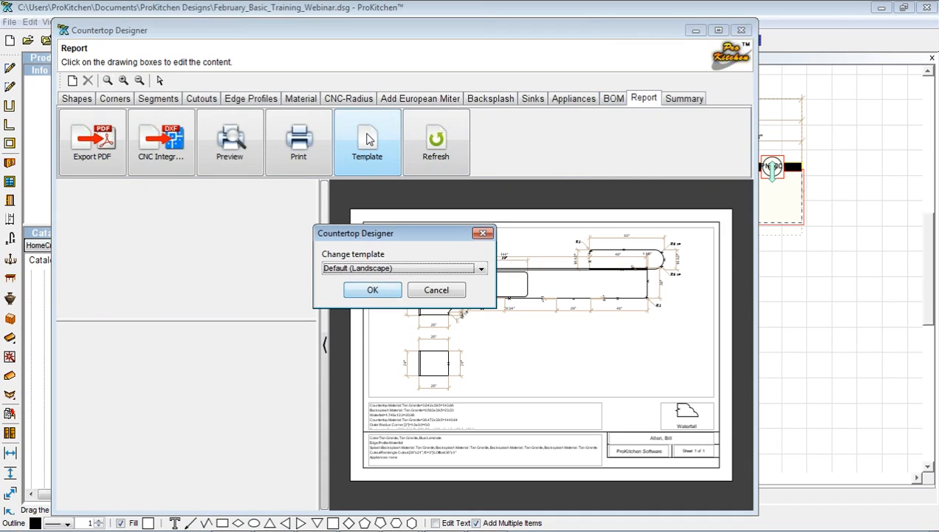
pyautogui.click(371, 275)
pyautogui.click(360, 294)
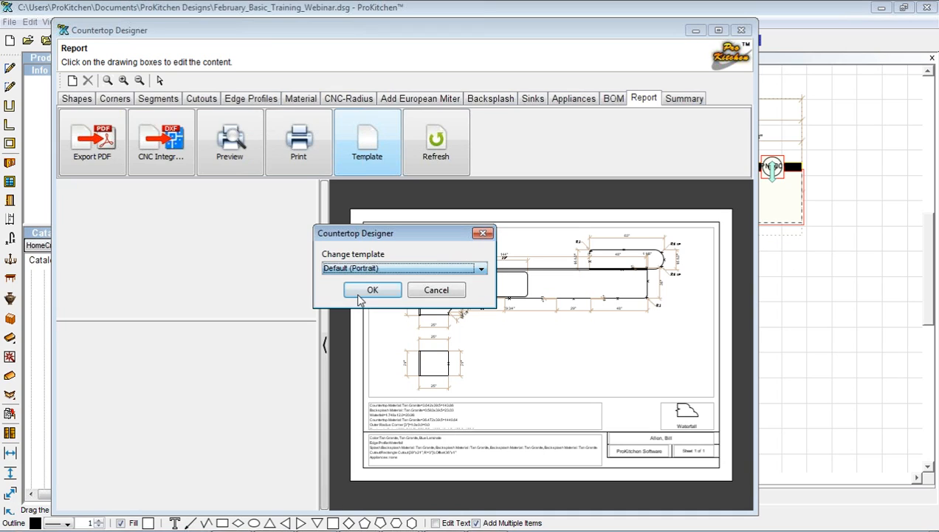
pyautogui.click(367, 291)
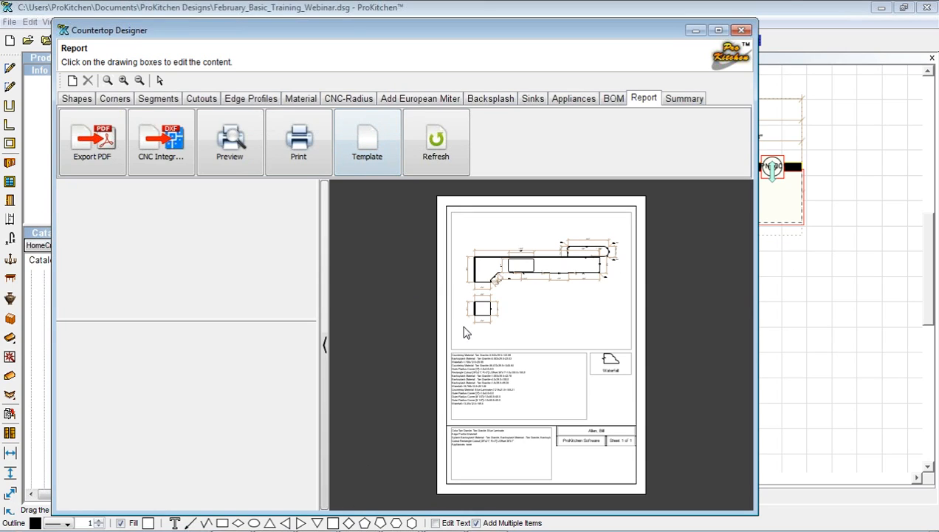
# Review the portrait report in the enlarged print preview, then close the preview
pyautogui.click(235, 144)
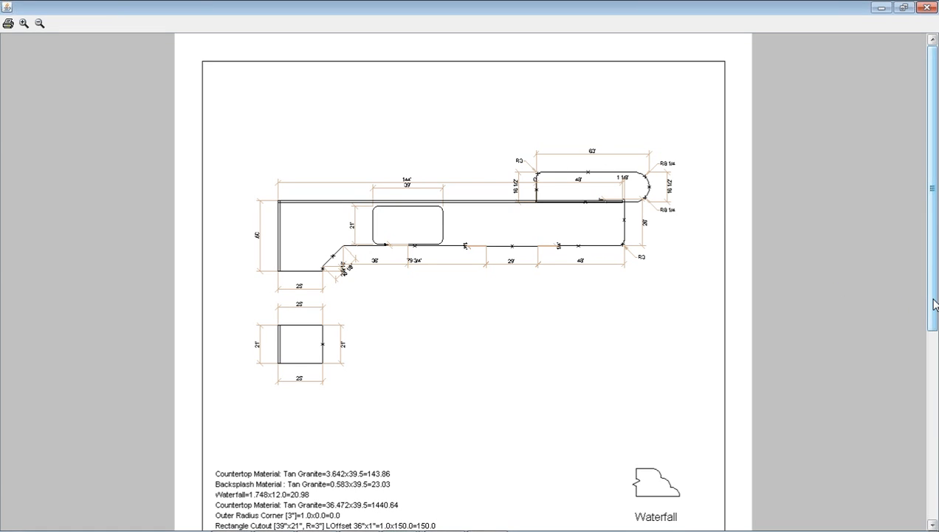
pyautogui.moveTo(933, 310)
pyautogui.mouseDown()
pyautogui.moveTo(922, 436)
pyautogui.moveTo(924, 304)
pyautogui.mouseUp()
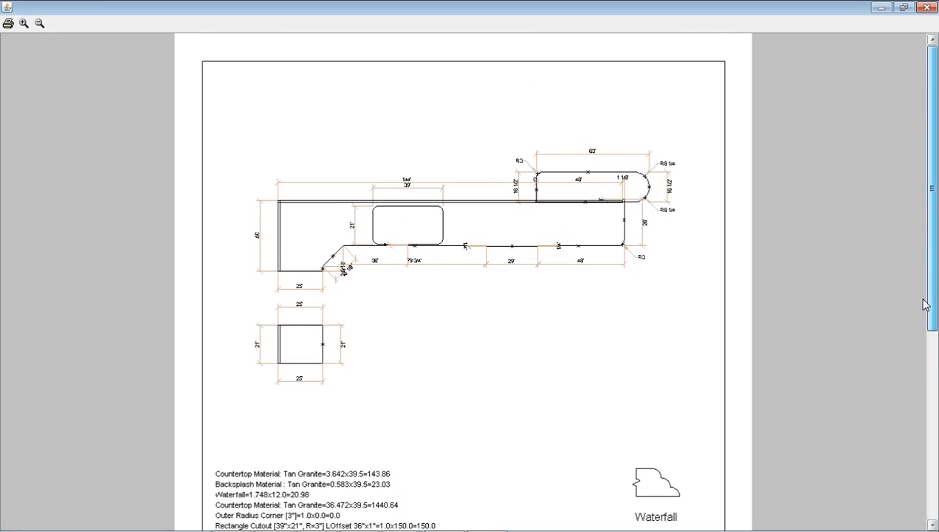
pyautogui.click(927, 8)
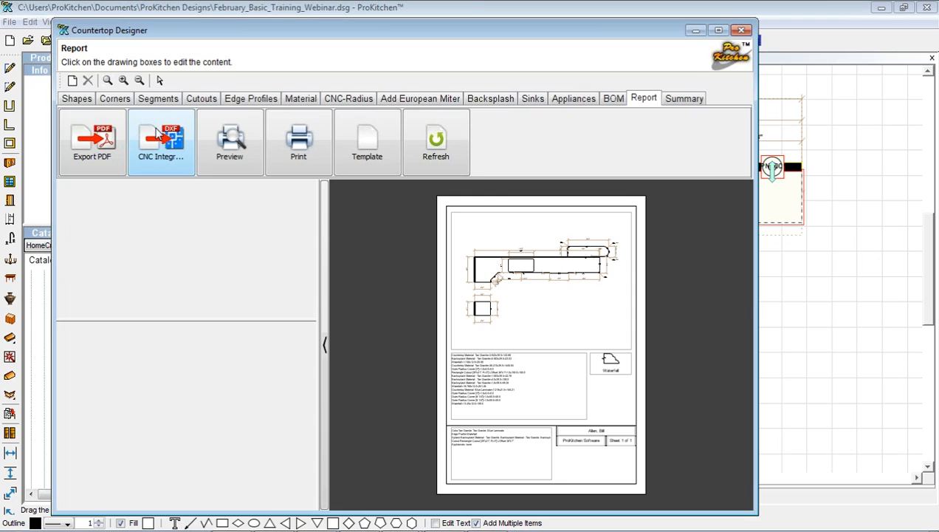
# Place all countertops from the Summary into the kitchen plan and close the Countertop Designer
pyautogui.click(679, 99)
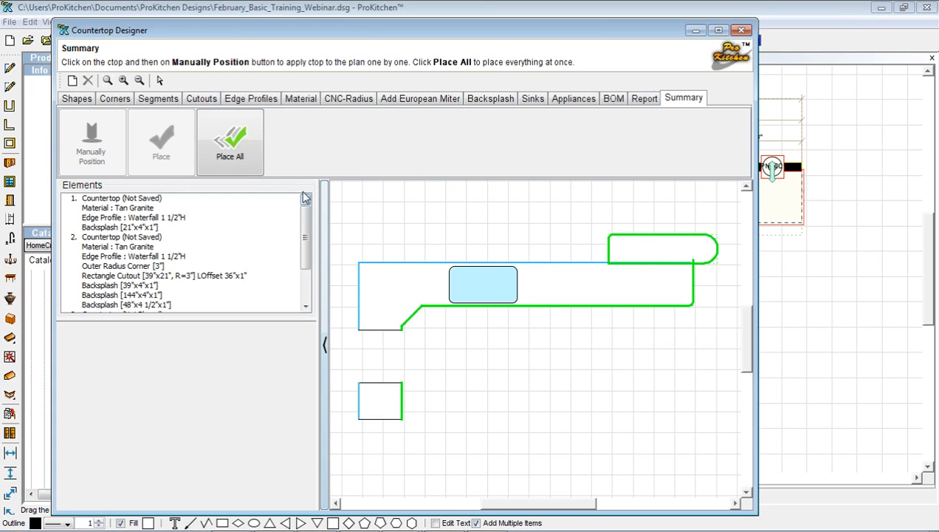
pyautogui.click(251, 153)
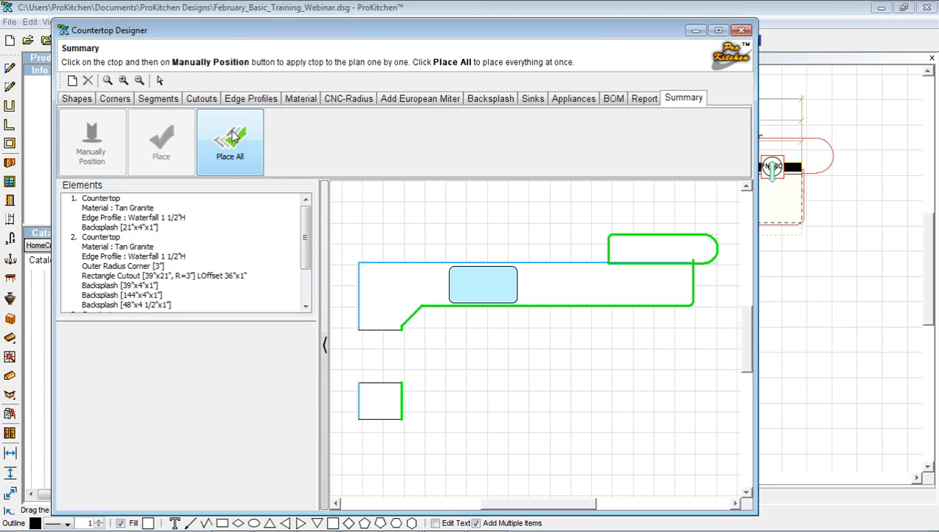
pyautogui.click(742, 31)
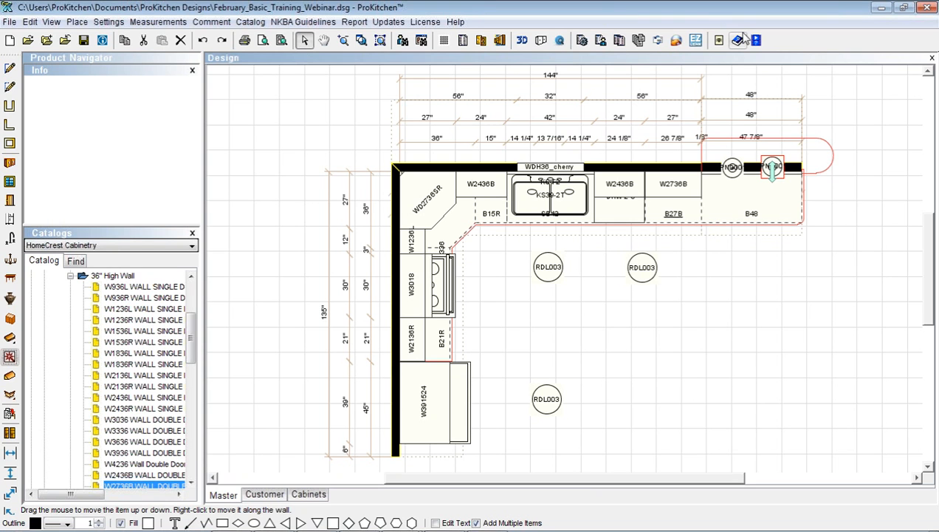
# Drag the countertop at the upper wall's right end along the wall and outward to its new position
pyautogui.rightClick(805, 155)
pyautogui.moveTo(835, 176)
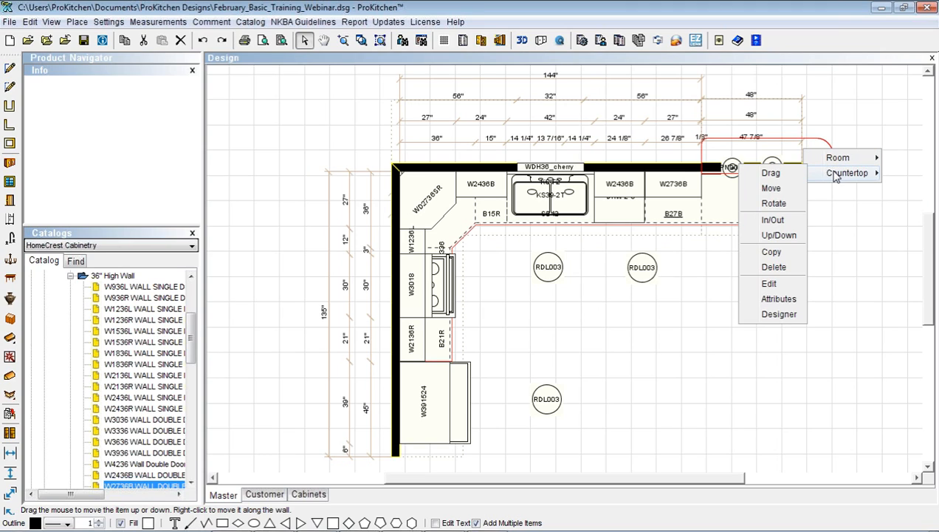
pyautogui.click(775, 177)
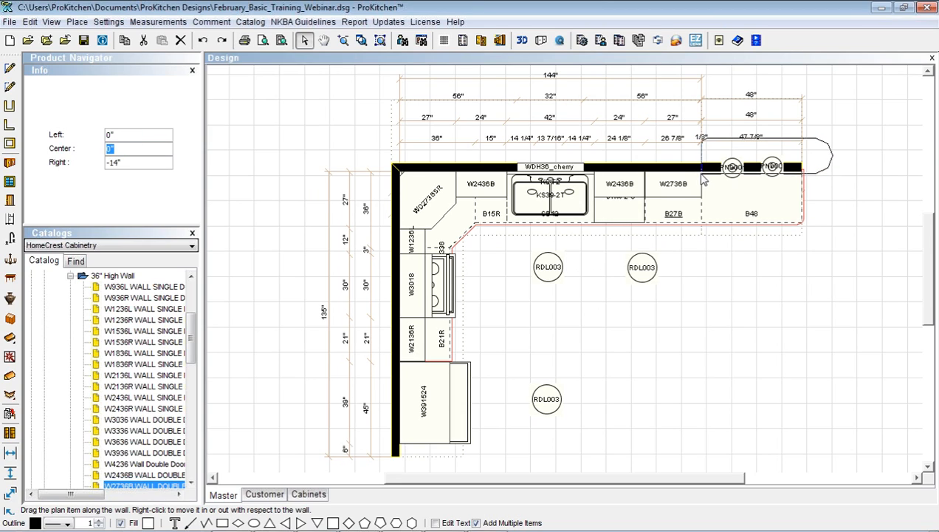
pyautogui.rightClick(703, 180)
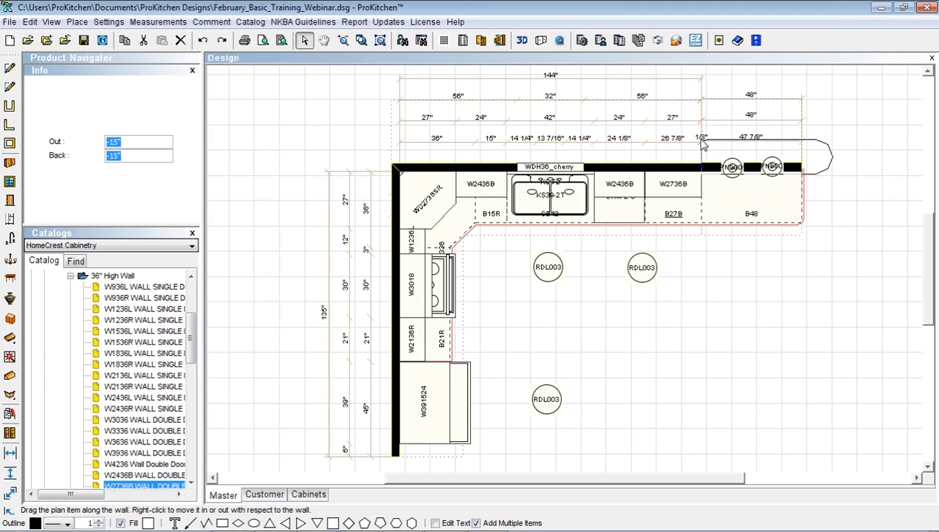
pyautogui.click(704, 145)
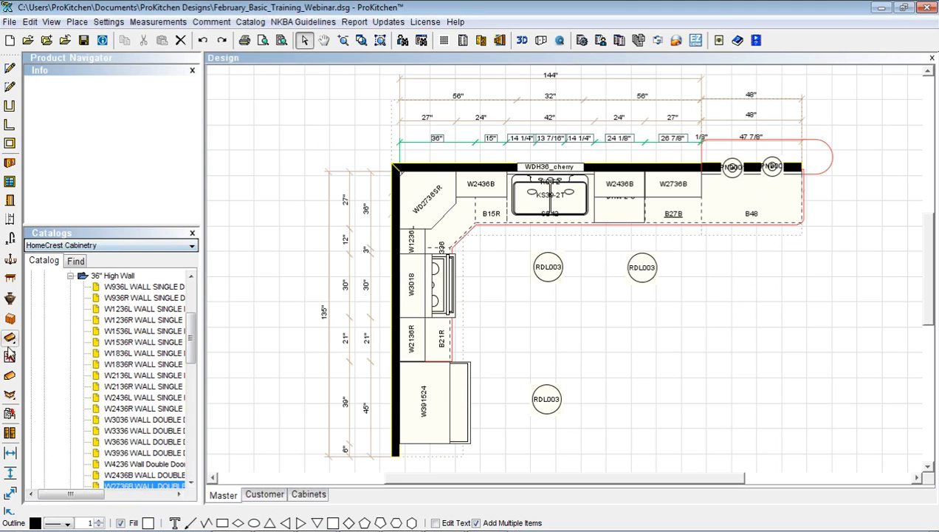
# Search the molding catalog for 'ccr' and drag CCROWN8 Classic Crown Molding onto the upper-wall cabinets
pyautogui.click(10, 395)
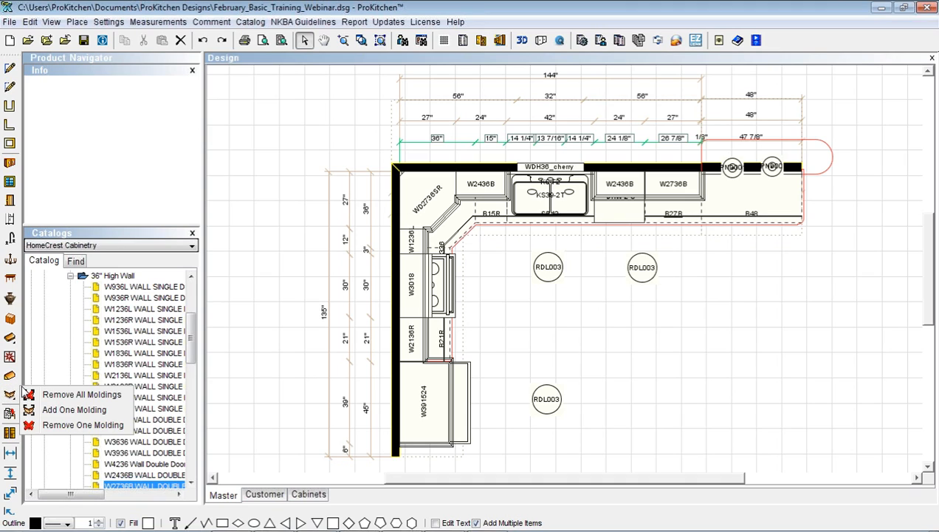
pyautogui.click(81, 262)
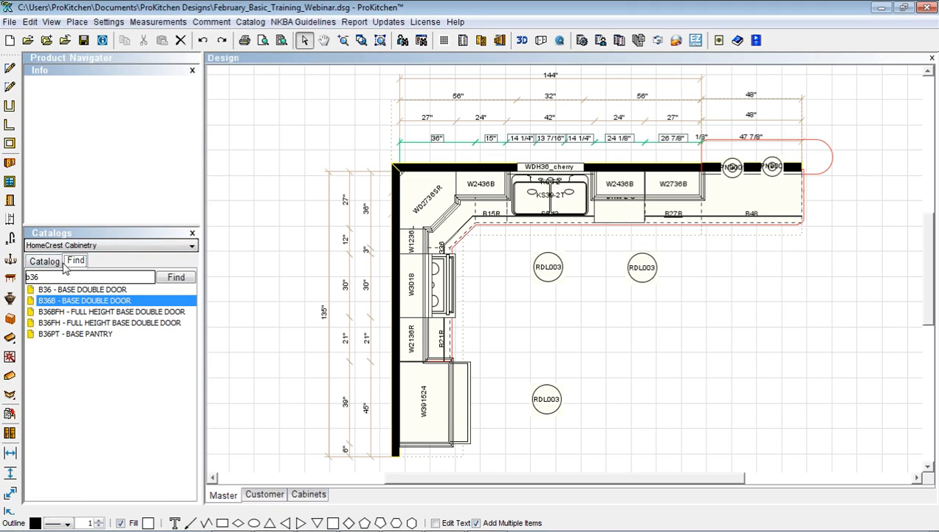
pyautogui.doubleClick(32, 276)
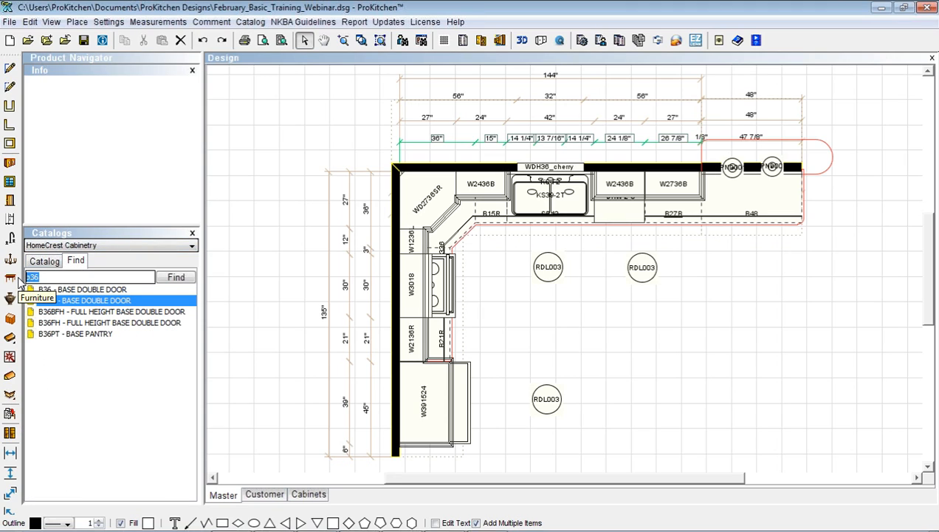
pyautogui.write('ccr')
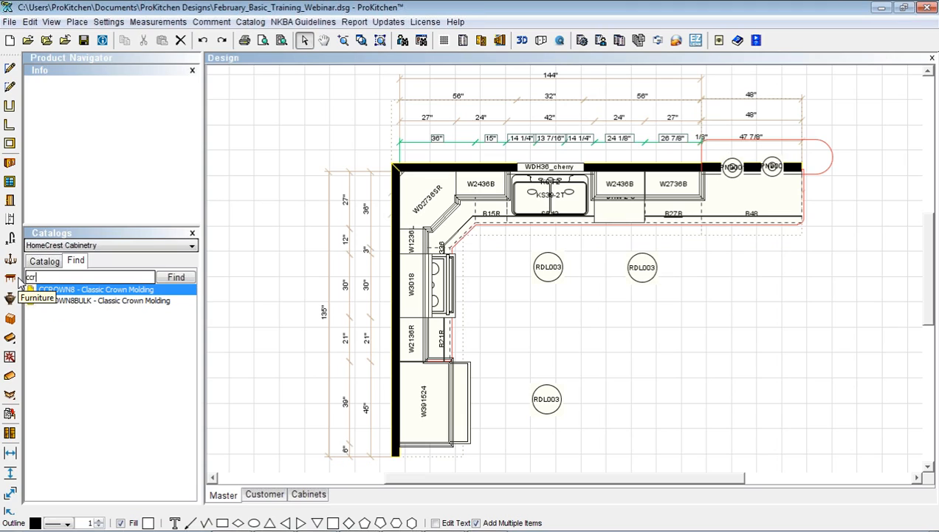
pyautogui.moveTo(54, 293); pyautogui.dragTo(632, 194)
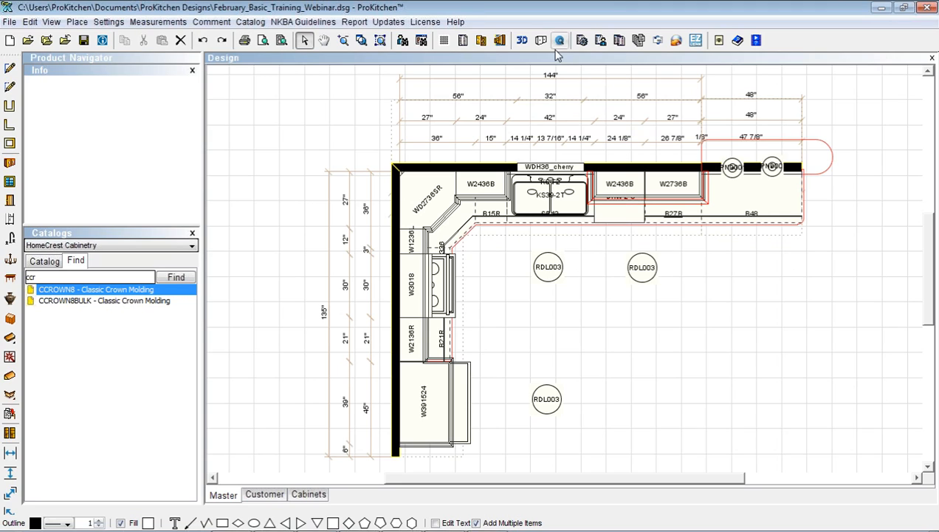
pyautogui.click(522, 43)
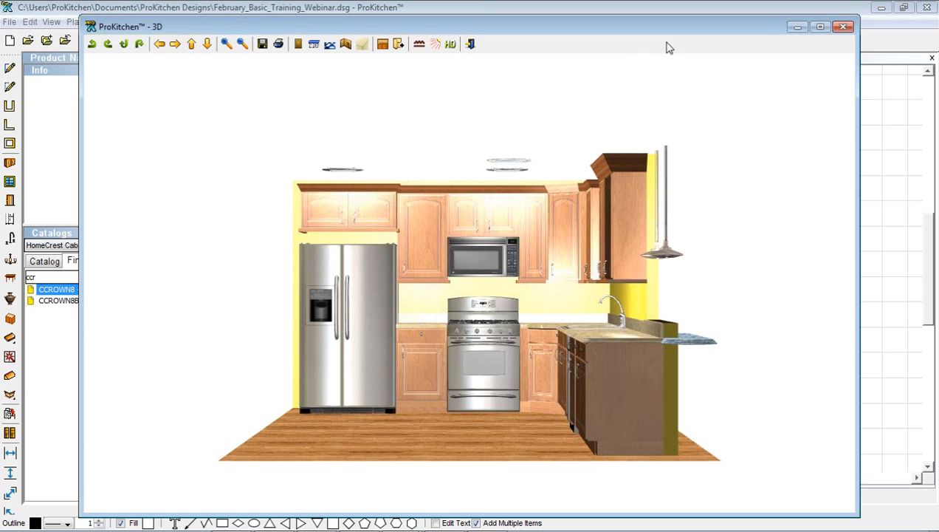
pyautogui.click(843, 29)
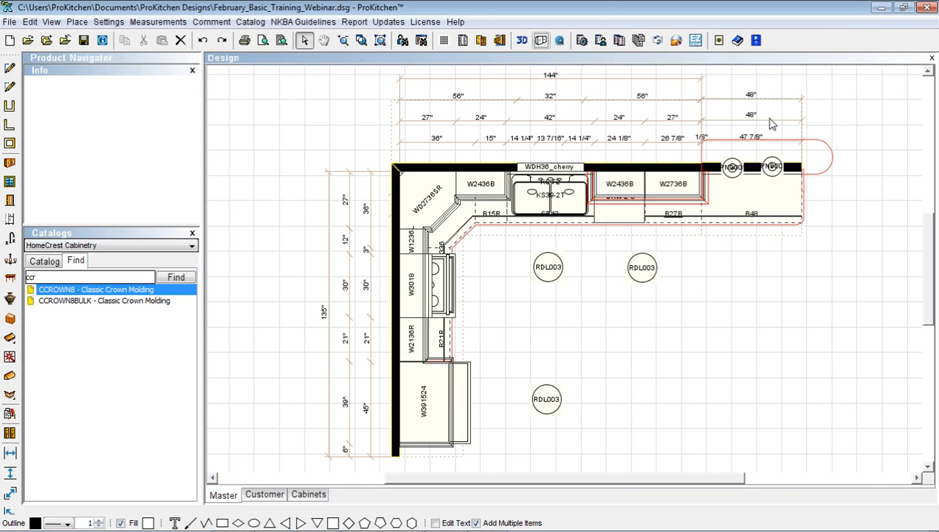
# Set the bar countertop's Bottom height to 40" and view the kitchen in 3D
pyautogui.rightClick(750, 152)
pyautogui.moveTo(785, 191)
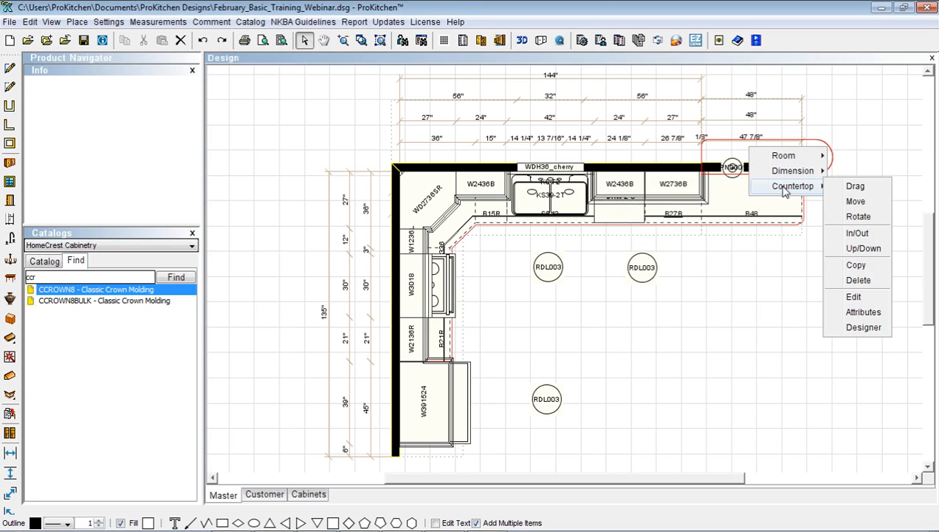
pyautogui.click(851, 248)
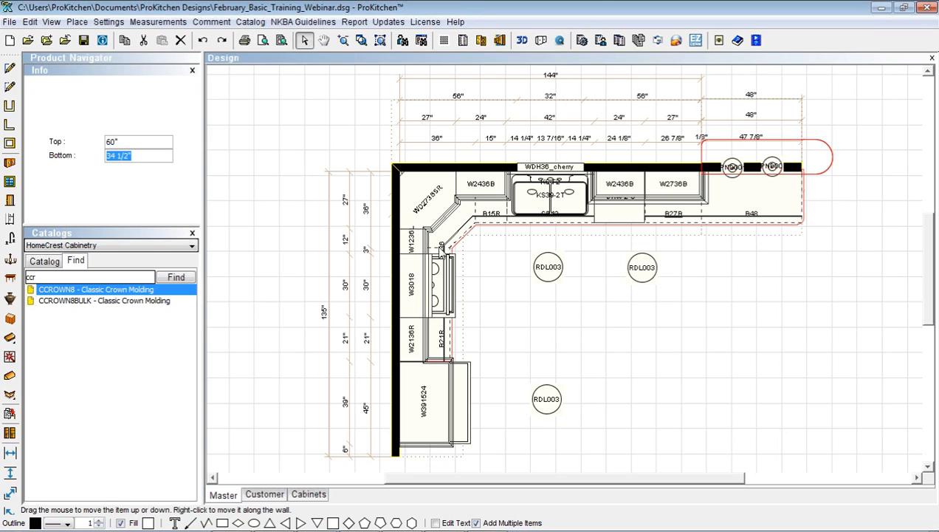
pyautogui.doubleClick(109, 156)
pyautogui.write('40')
pyautogui.press('Return')
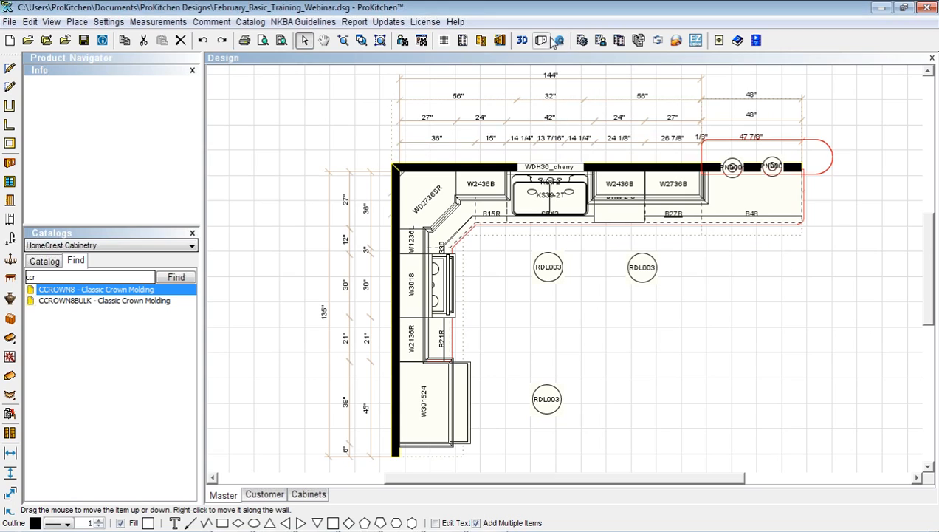
pyautogui.click(521, 40)
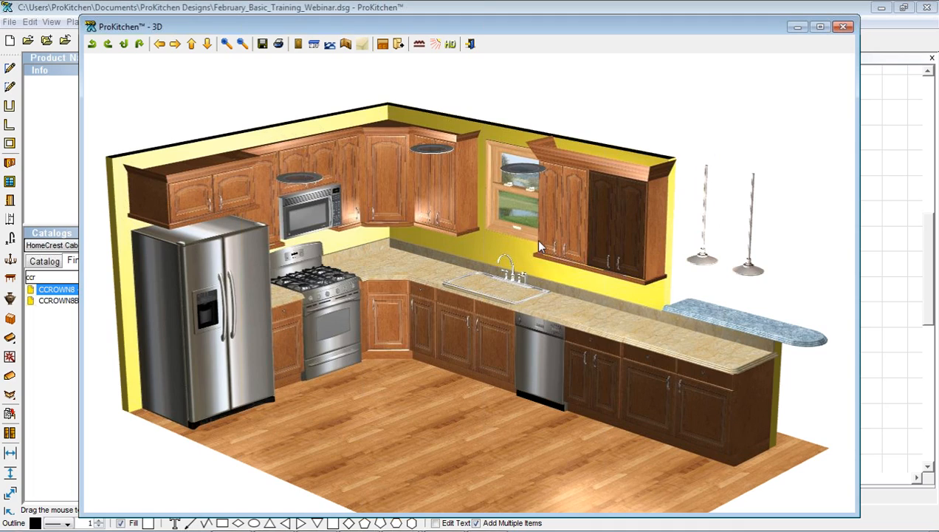
# Delete the 39" x 21" rectangular sink cutout from the main countertop and re-place it in the plan
pyautogui.click(844, 27)
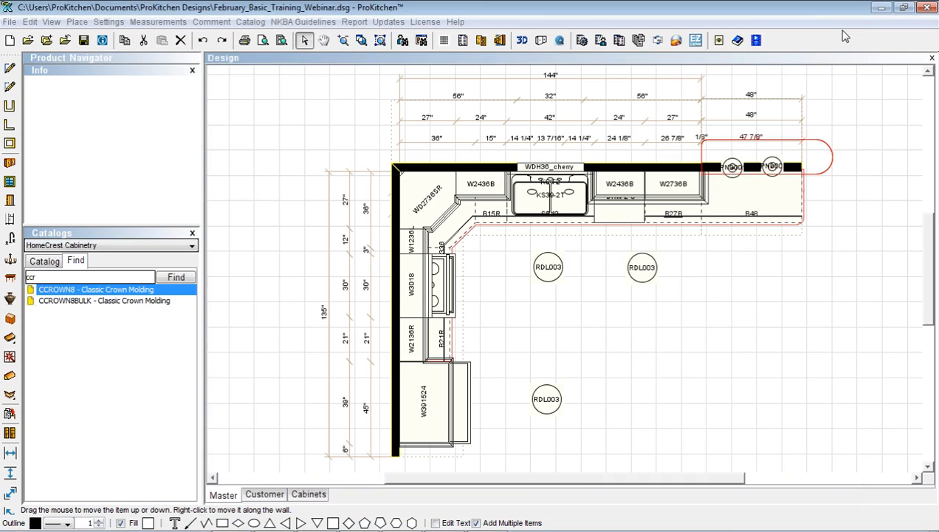
pyautogui.rightClick(608, 212)
pyautogui.moveTo(633, 265)
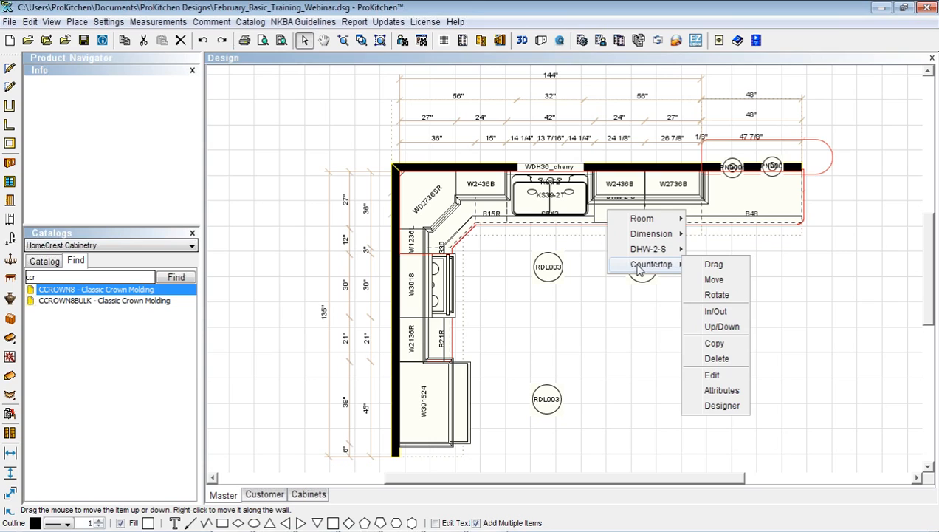
pyautogui.click(721, 405)
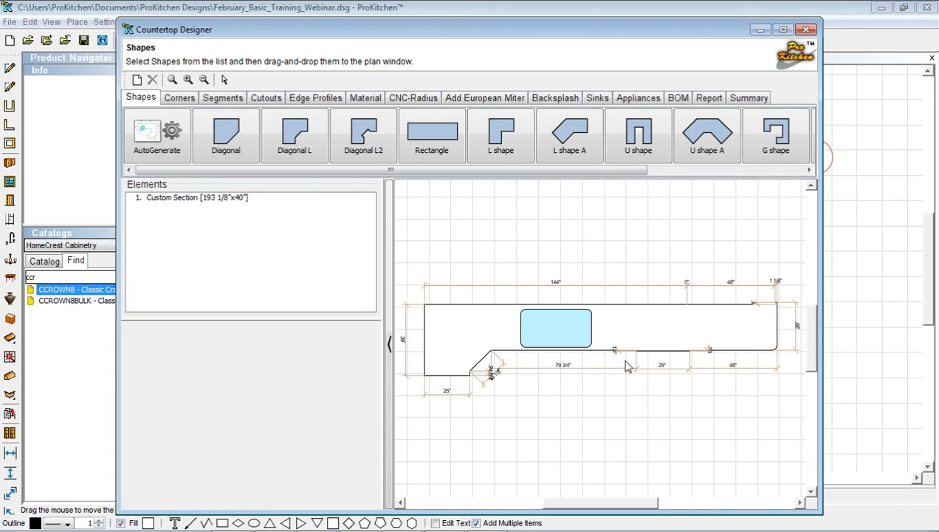
pyautogui.click(259, 100)
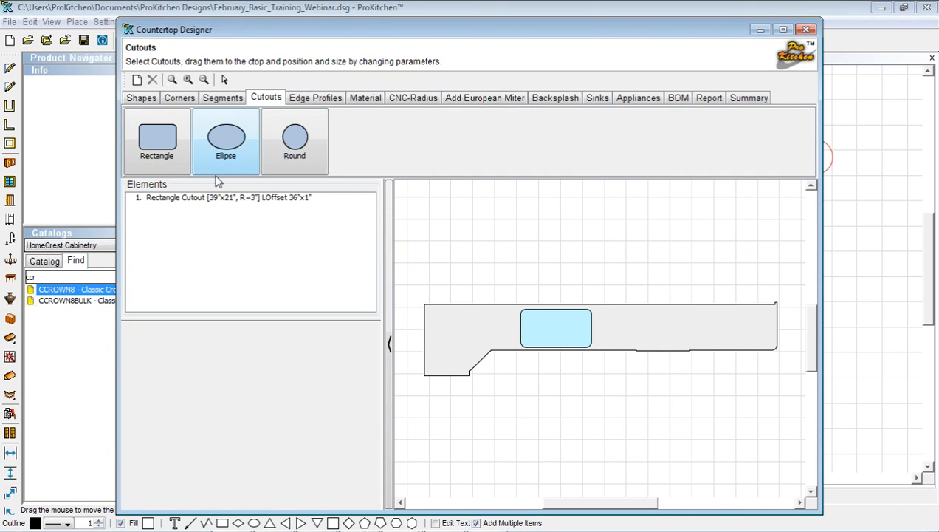
pyautogui.click(198, 198)
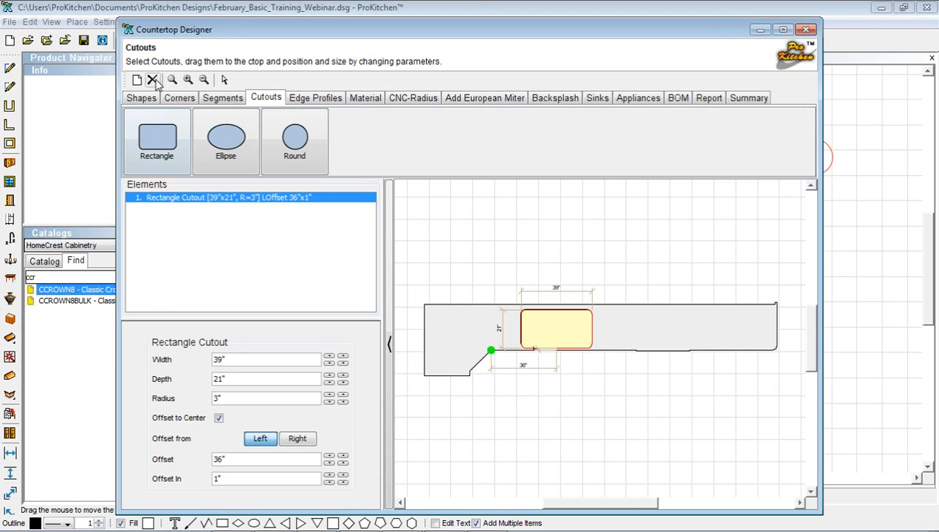
pyautogui.click(154, 80)
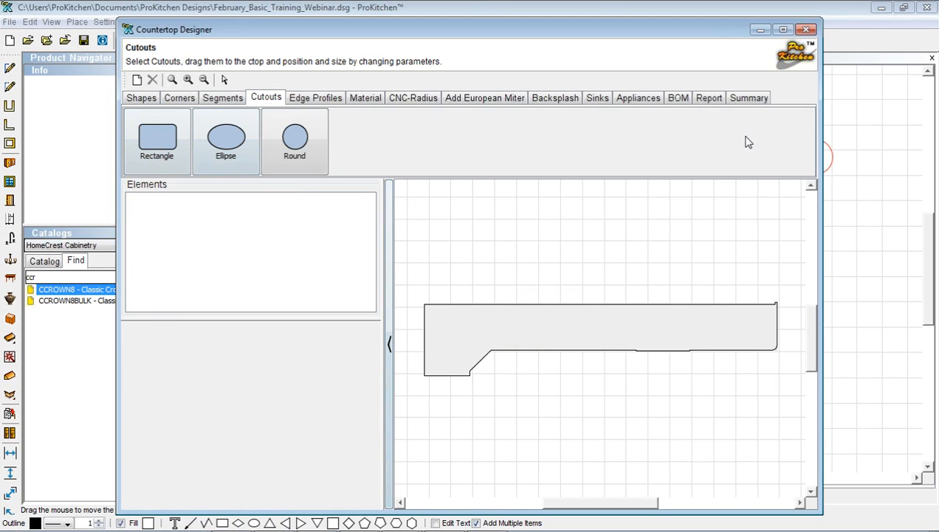
pyautogui.click(746, 98)
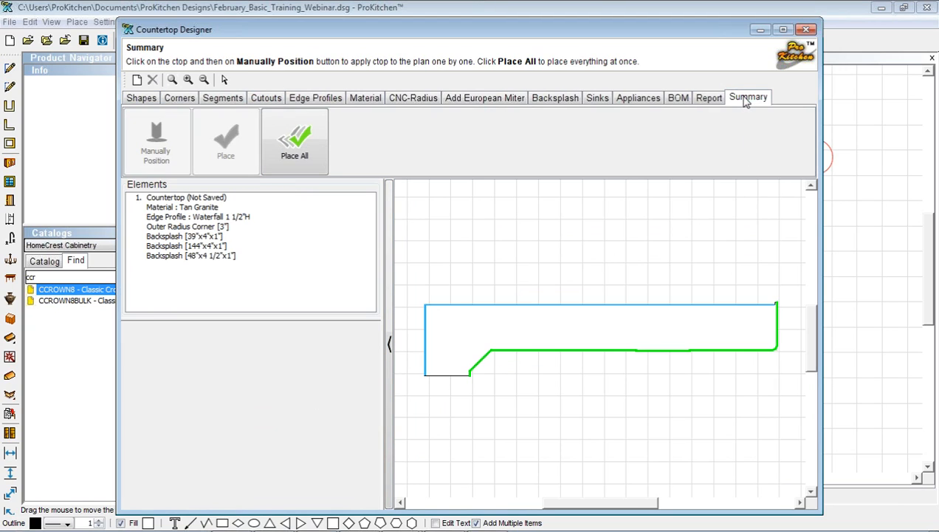
pyautogui.click(293, 144)
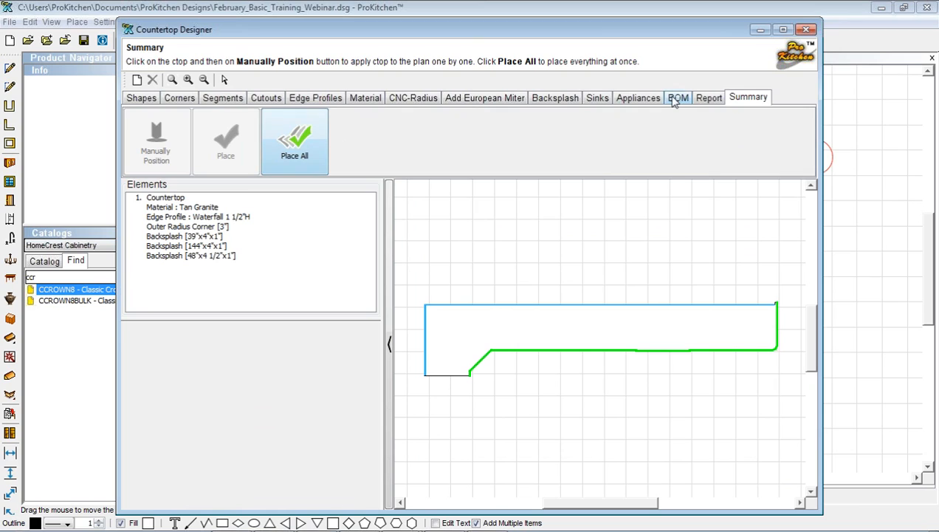
pyautogui.click(808, 30)
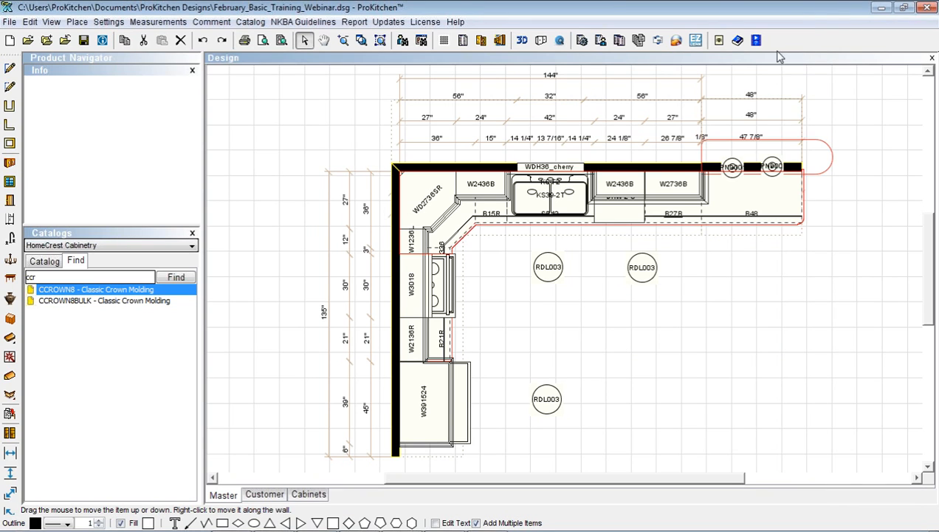
# In the 3D view, dim the PND001 pendant and three RDL003 recessed lights to 70 Watt
pyautogui.click(526, 45)
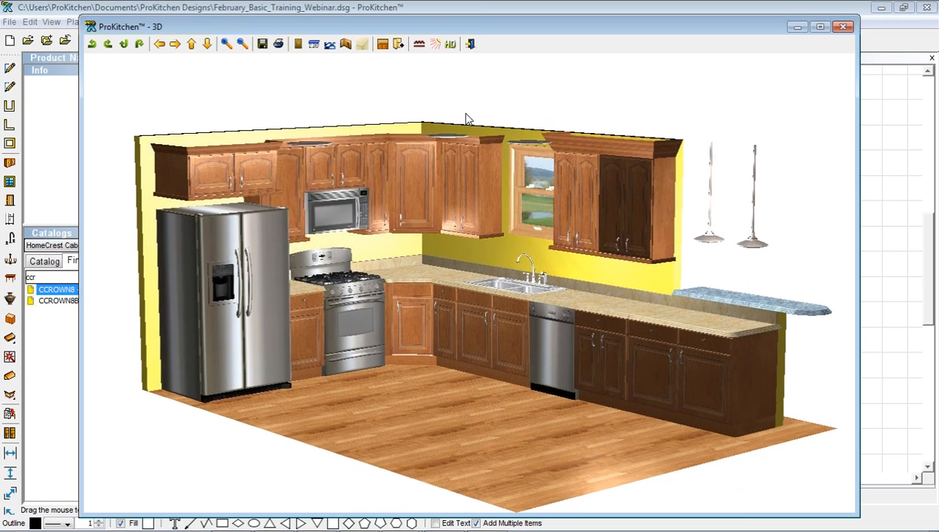
pyautogui.click(435, 44)
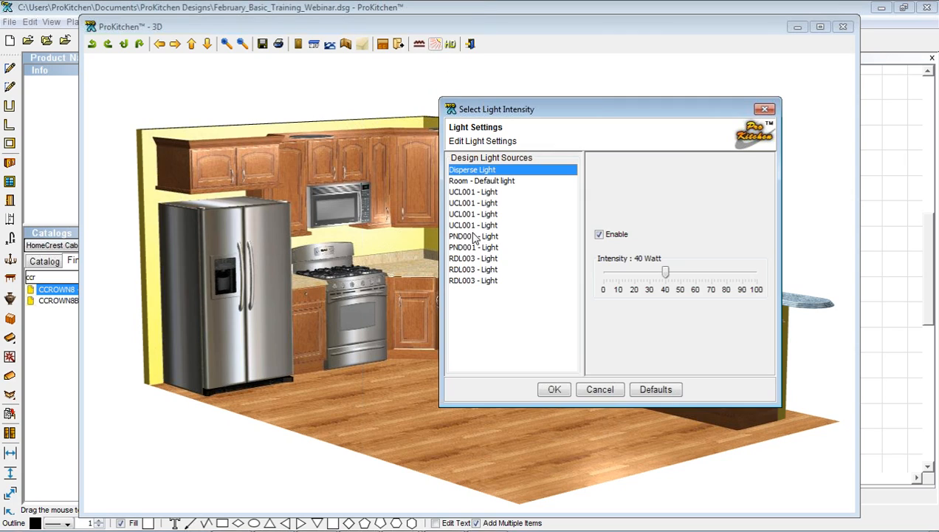
pyautogui.click(475, 236)
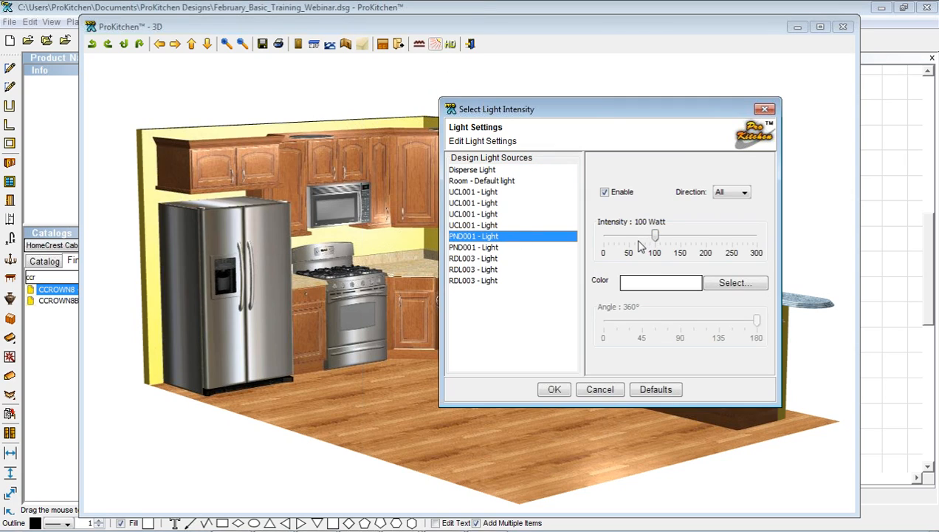
pyautogui.click(488, 246)
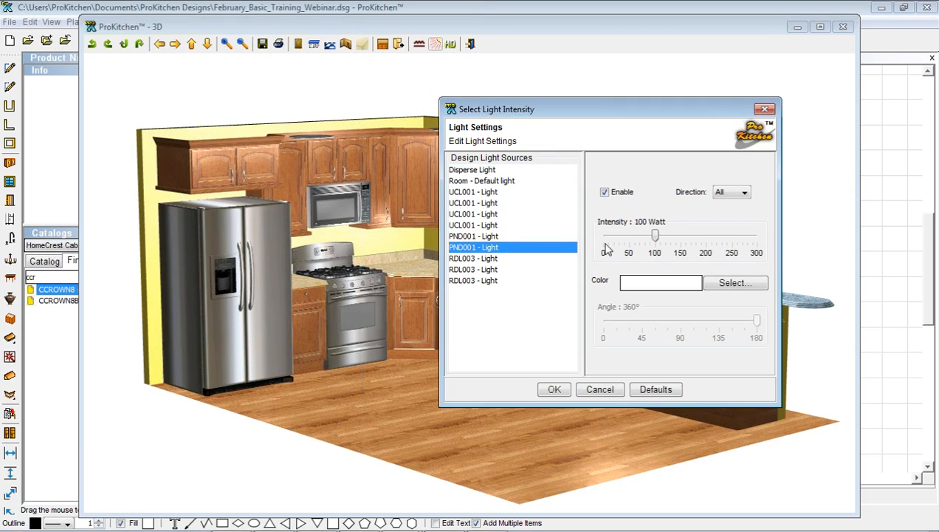
pyautogui.click(636, 248)
pyautogui.click(467, 258)
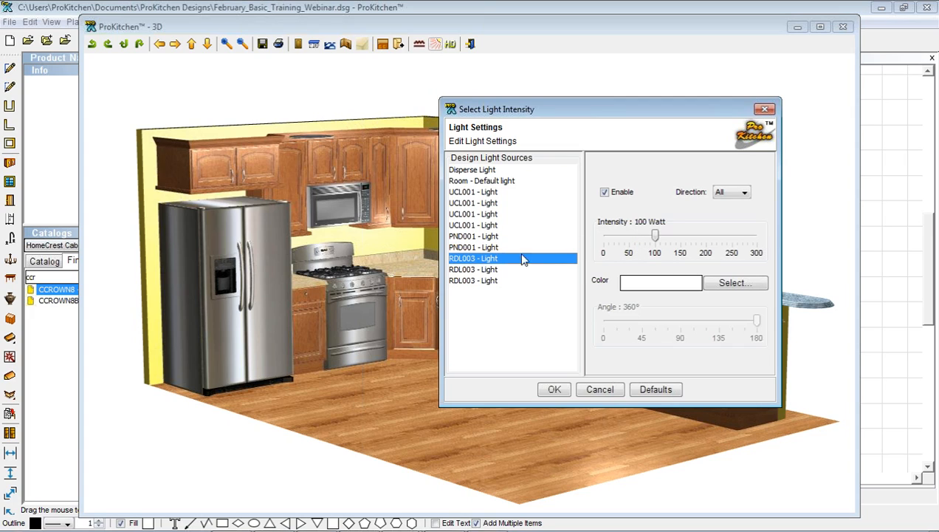
pyautogui.click(637, 246)
pyautogui.click(493, 269)
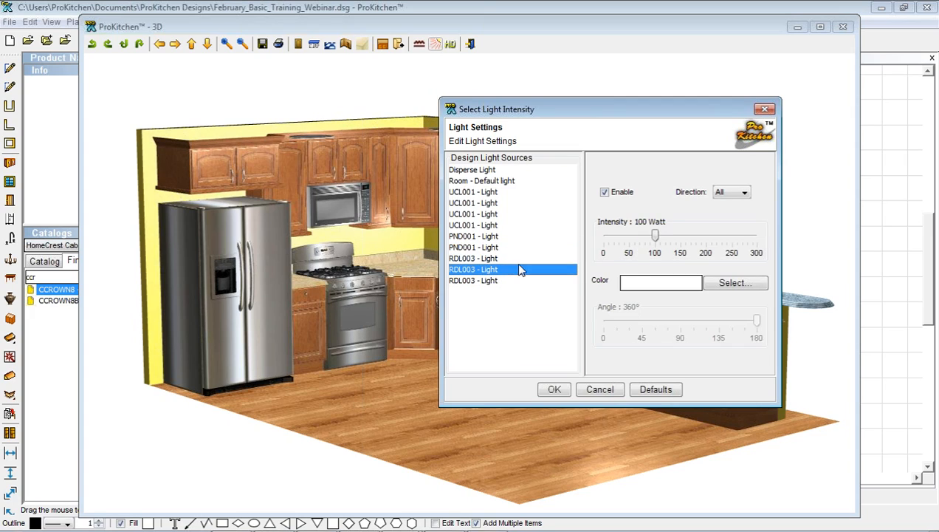
pyautogui.click(635, 247)
pyautogui.click(499, 281)
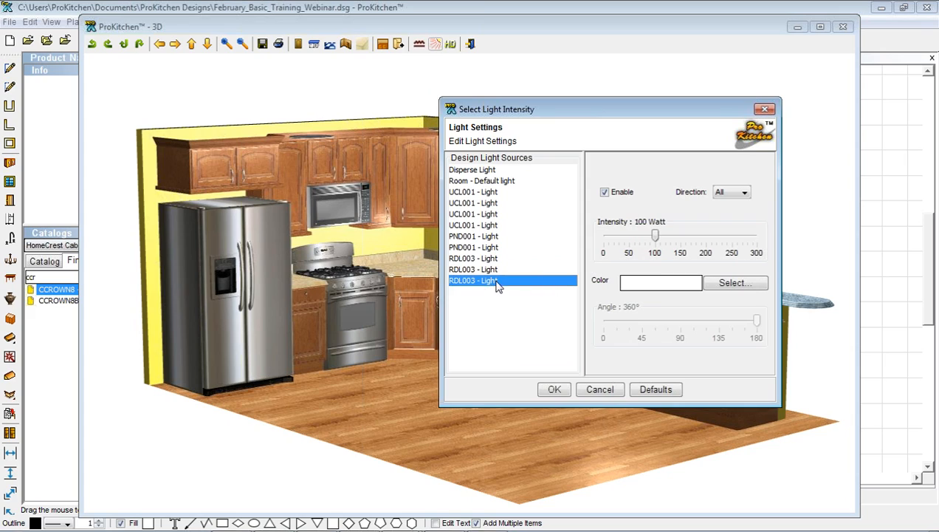
pyautogui.click(639, 247)
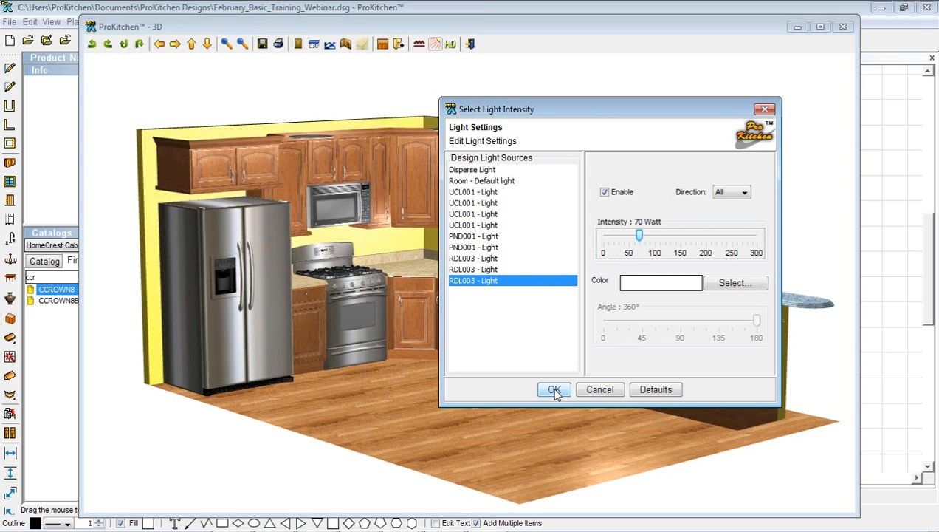
# Disable the Room - Default light and apply the lighting changes
pyautogui.click(482, 181)
pyautogui.click(605, 193)
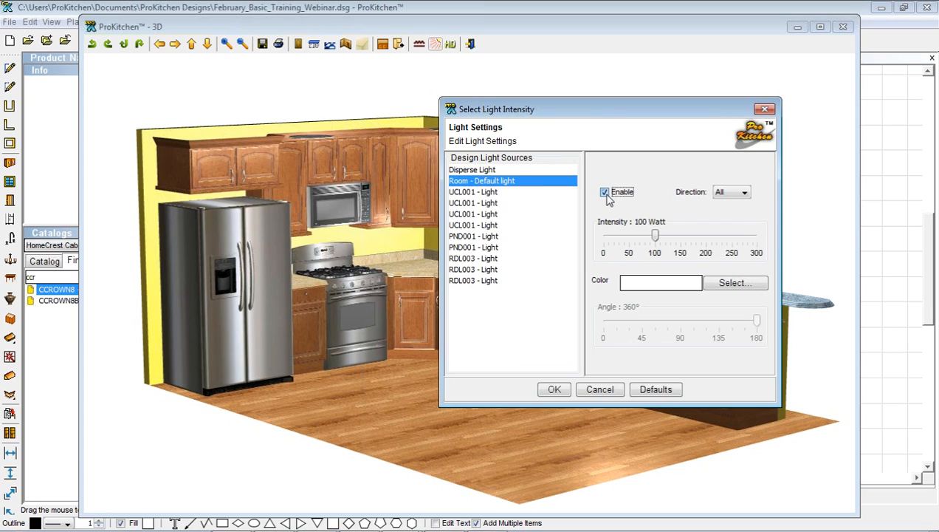
pyautogui.click(564, 392)
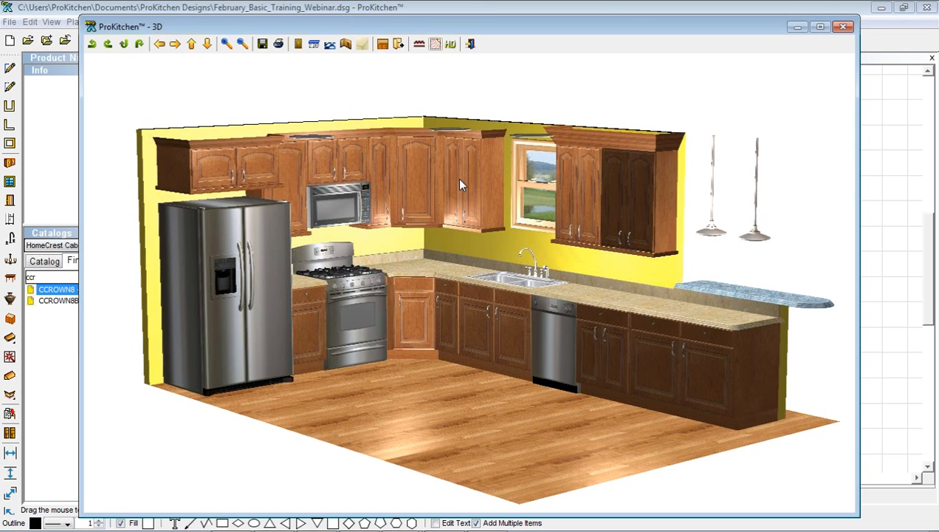
pyautogui.moveTo(460, 179); pyautogui.dragTo(462, 179)
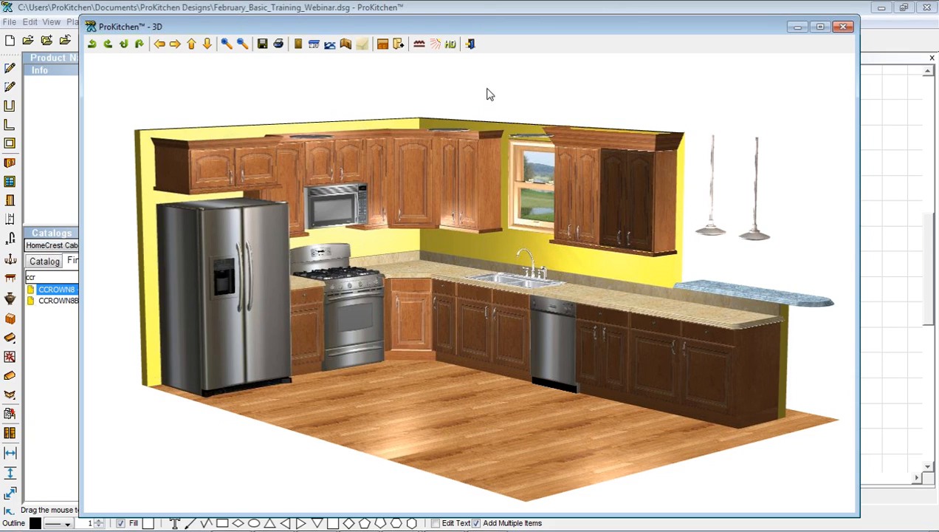
pyautogui.click(399, 45)
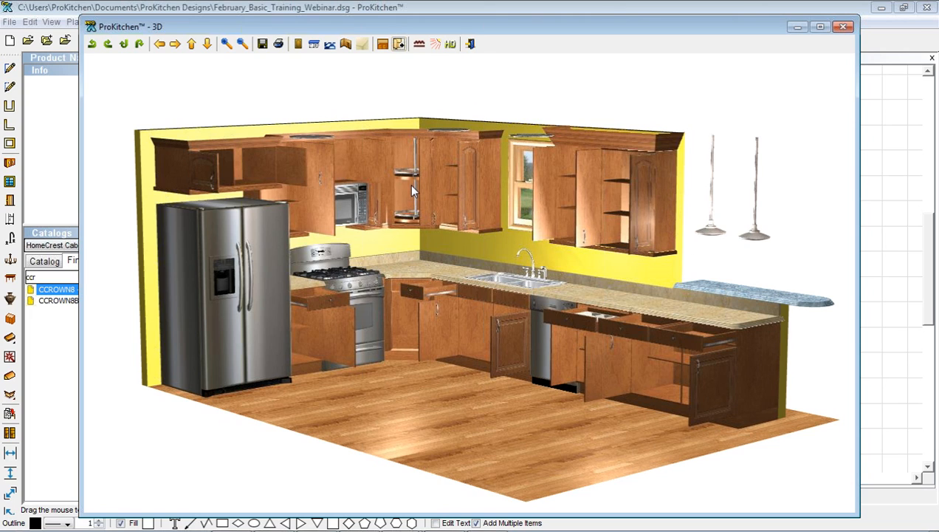
pyautogui.moveTo(494, 236); pyautogui.dragTo(578, 336)
pyautogui.moveTo(530, 291); pyautogui.dragTo(467, 341)
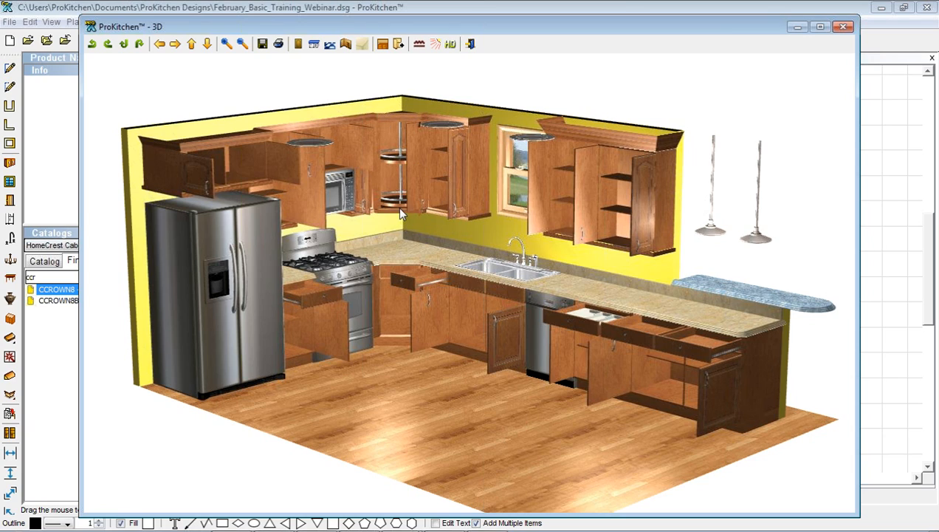
pyautogui.click(398, 44)
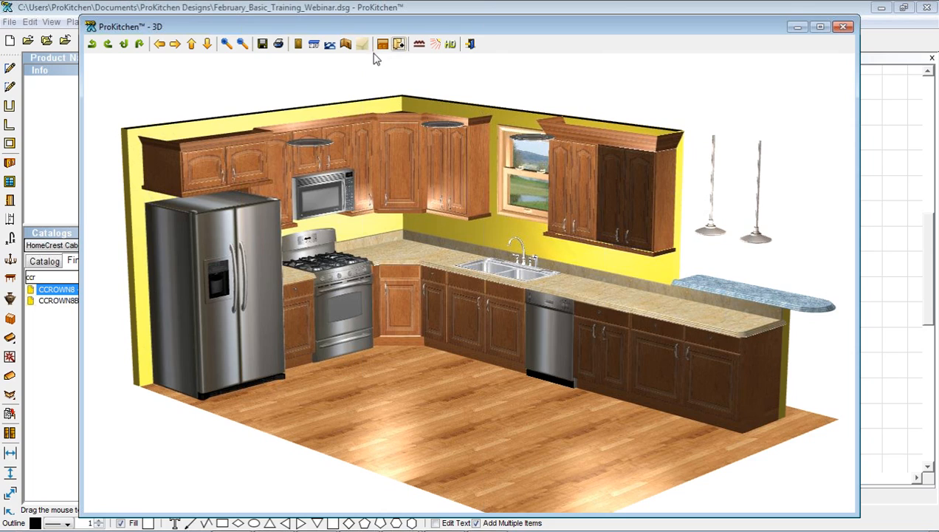
pyautogui.moveTo(357, 97); pyautogui.dragTo(577, 77)
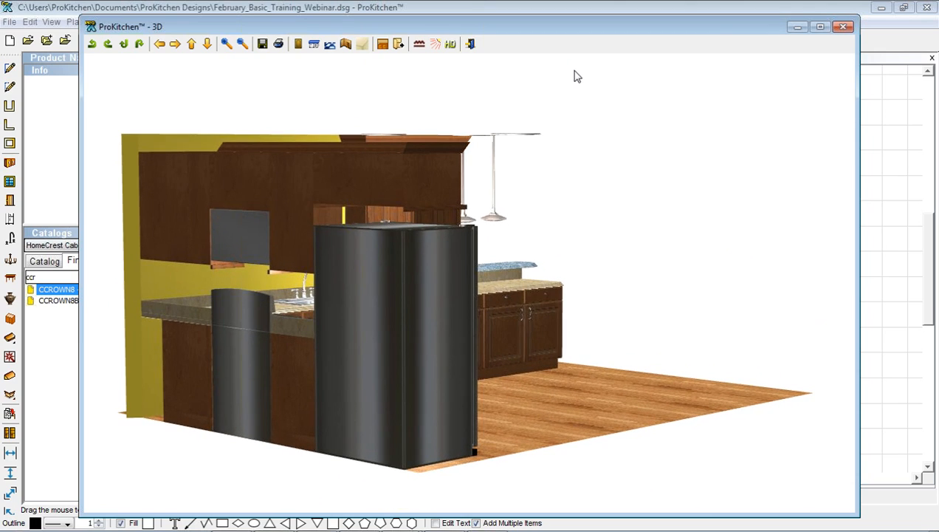
pyautogui.click(383, 45)
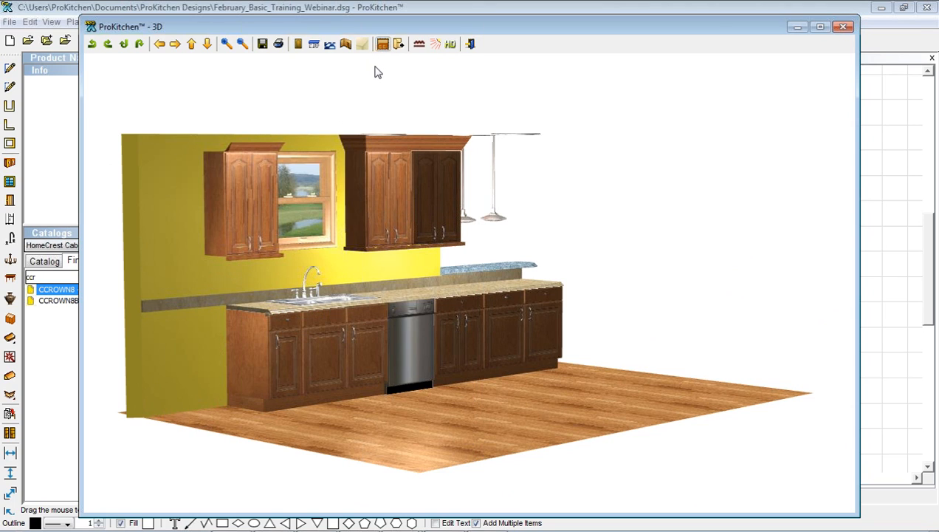
pyautogui.moveTo(375, 72); pyautogui.dragTo(163, 83)
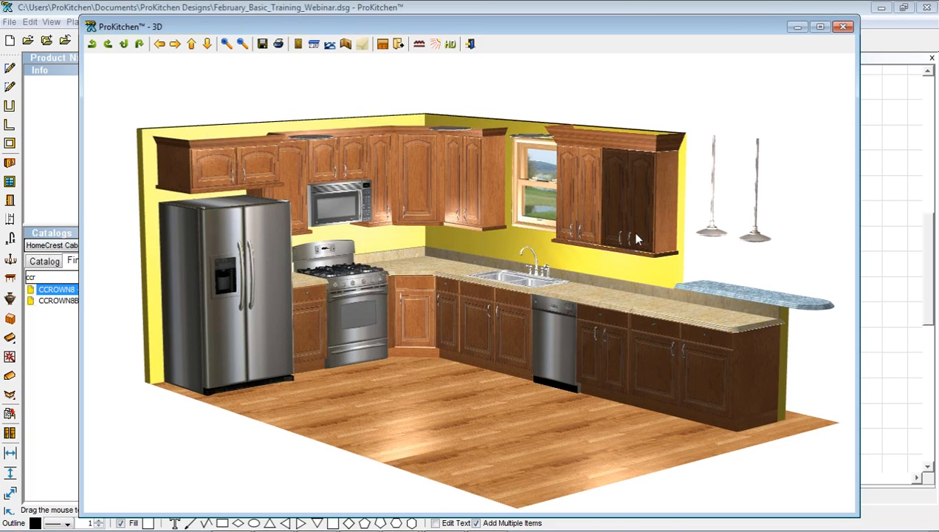
pyautogui.moveTo(658, 92)
pyautogui.mouseDown()
pyautogui.moveTo(214, 104)
pyautogui.moveTo(241, 118)
pyautogui.moveTo(311, 121)
pyautogui.moveTo(382, 116)
pyautogui.moveTo(447, 95)
pyautogui.moveTo(663, 94)
pyautogui.moveTo(669, 103)
pyautogui.mouseUp()
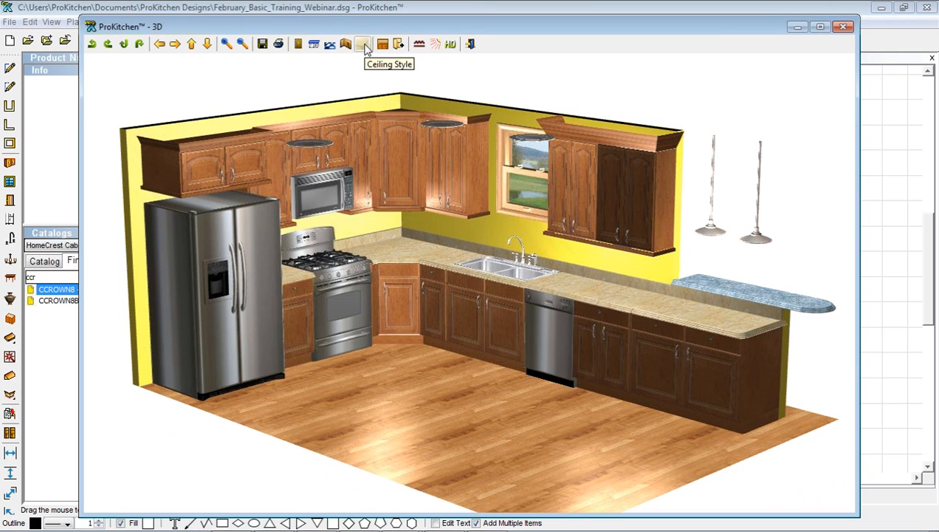
# Give the ceiling the Blue plaster finish
pyautogui.moveTo(388, 168); pyautogui.dragTo(388, 109)
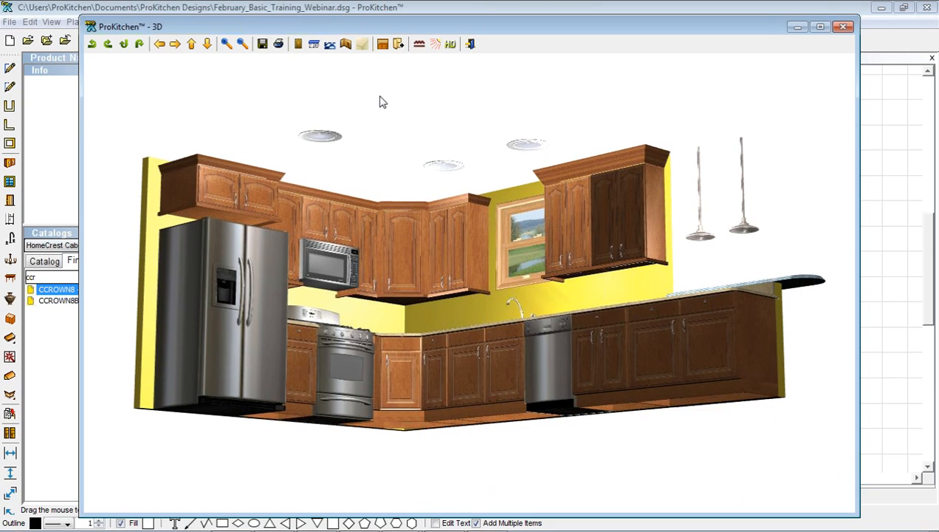
pyautogui.click(362, 44)
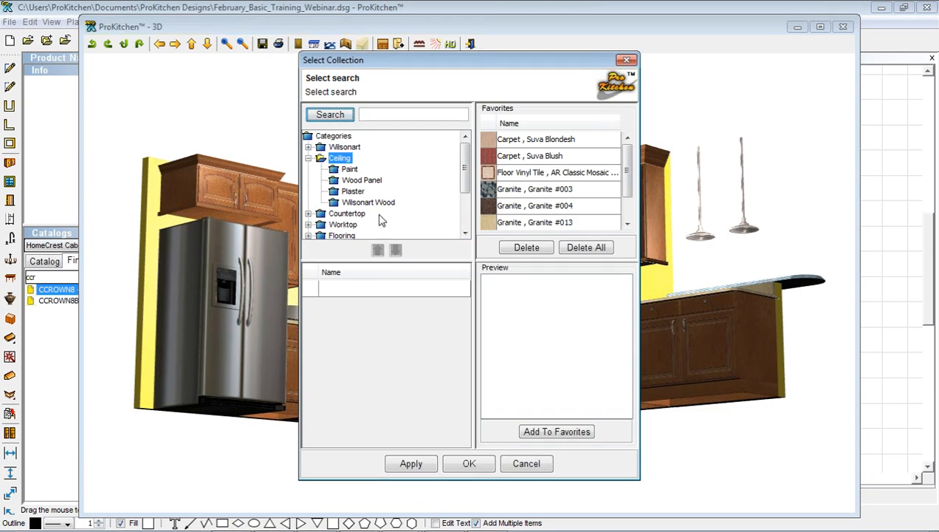
pyautogui.click(353, 191)
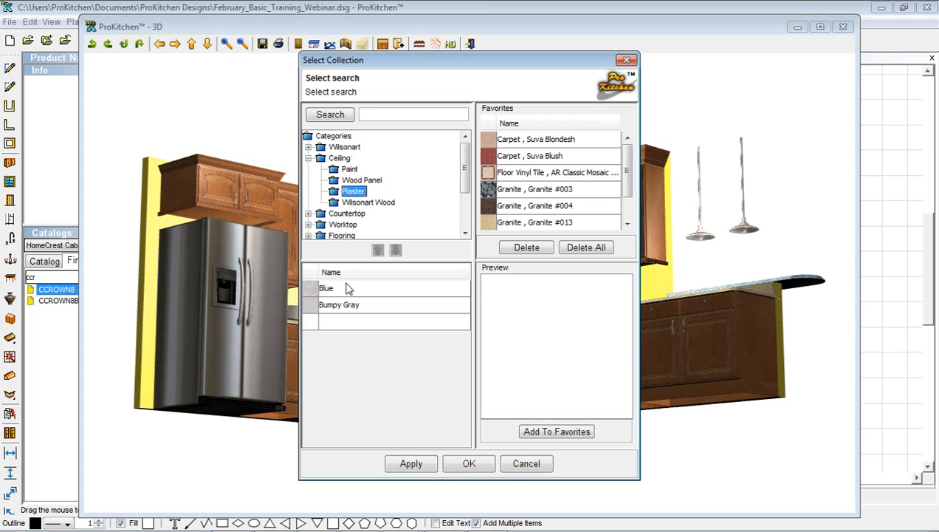
pyautogui.click(313, 292)
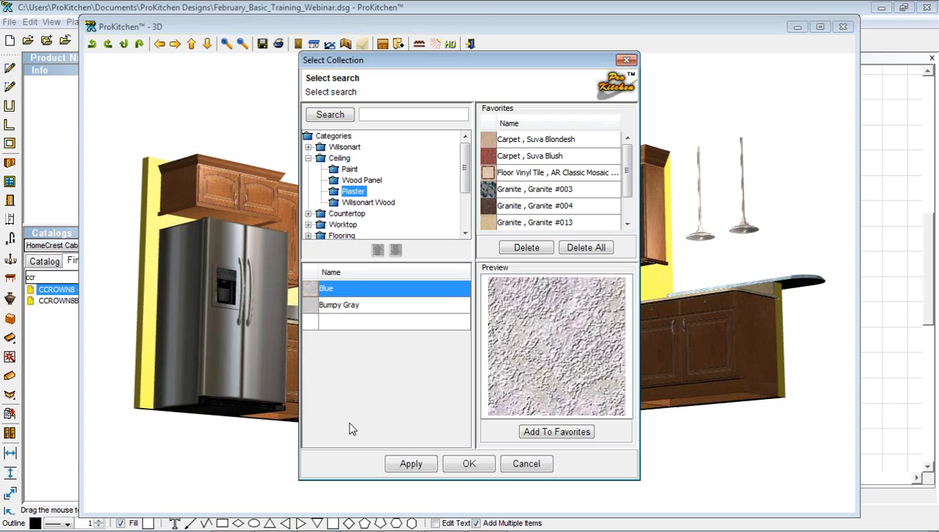
pyautogui.click(411, 465)
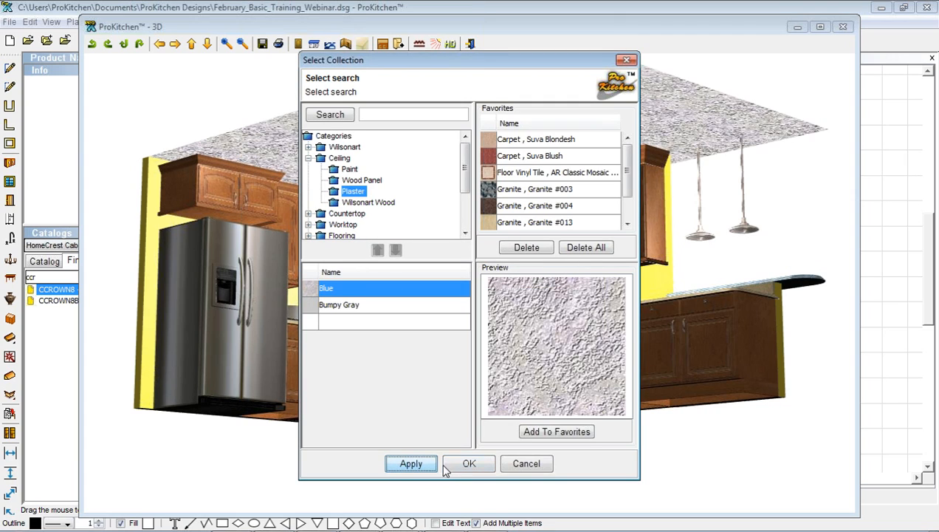
pyautogui.click(467, 463)
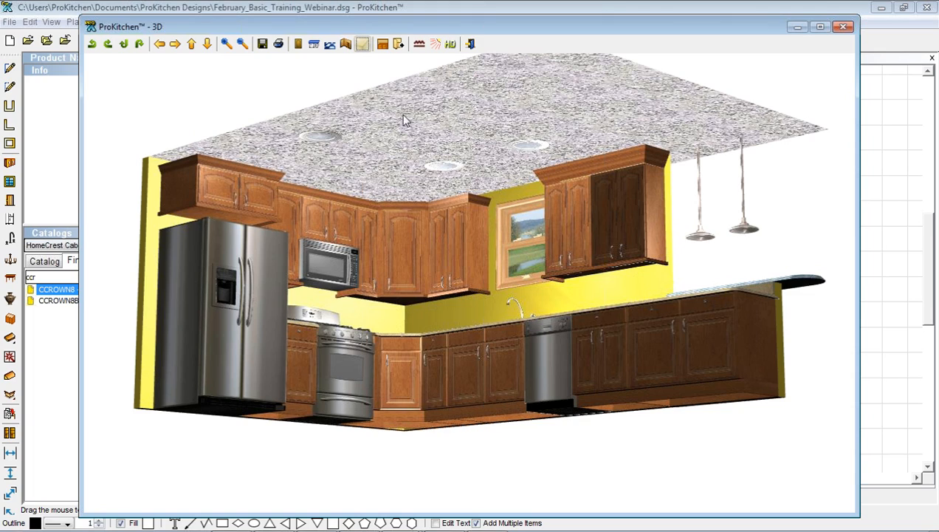
# Apply the fruit-pattern wallpaper 7055-043 to the walls and orbit to an elevated view
pyautogui.click(345, 44)
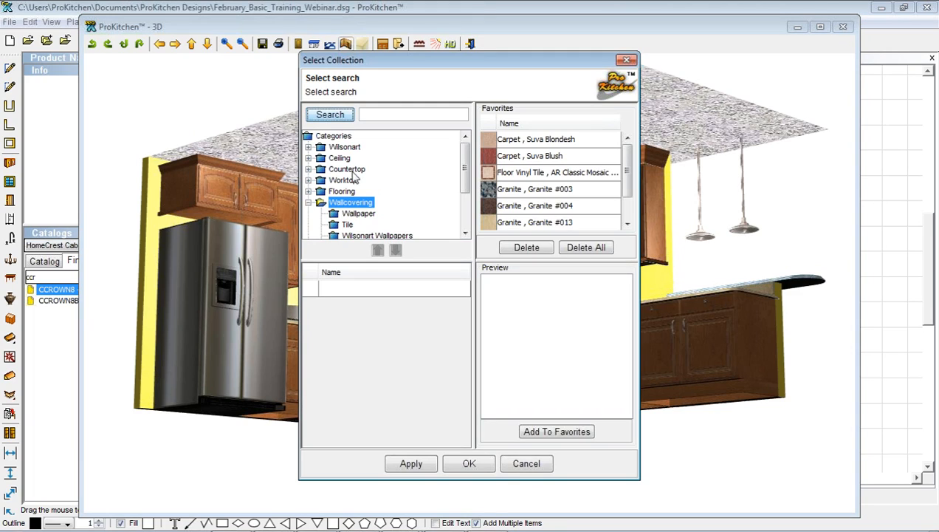
pyautogui.click(355, 213)
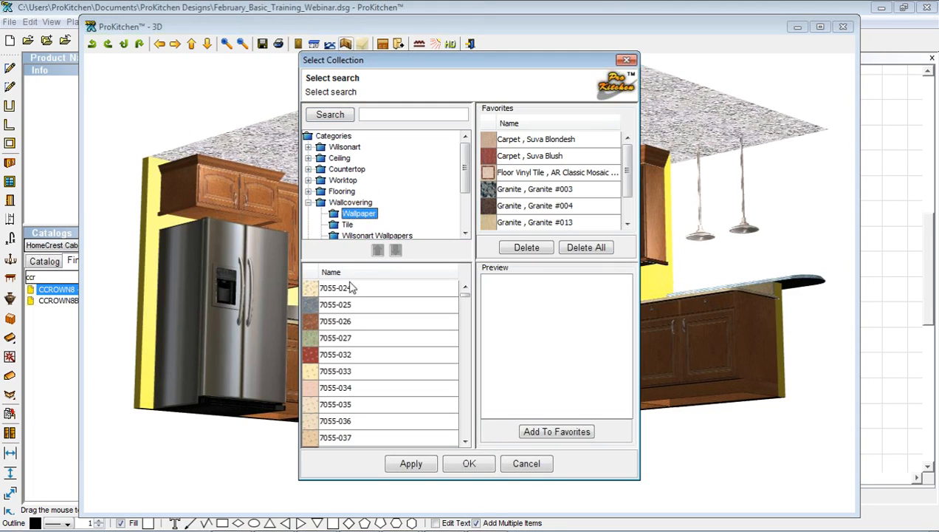
pyautogui.click(316, 338)
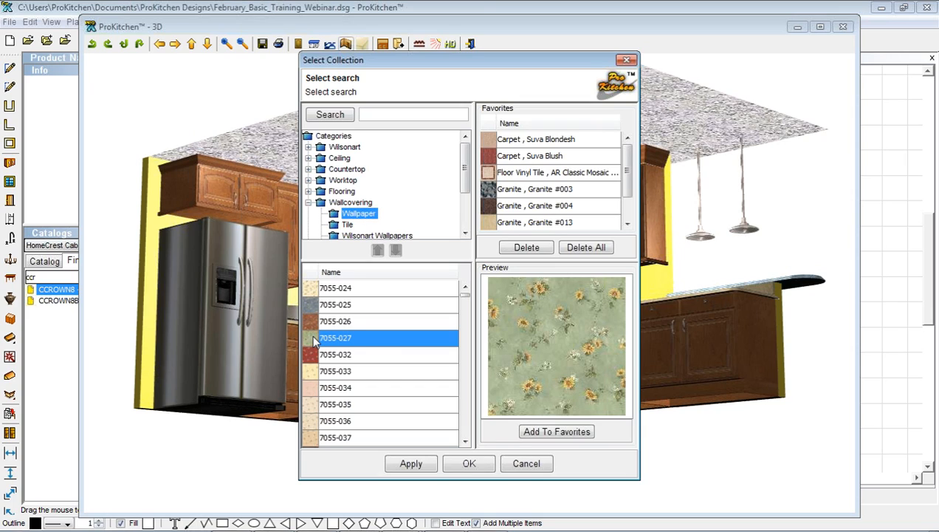
pyautogui.scroll(-1, 360, 340)
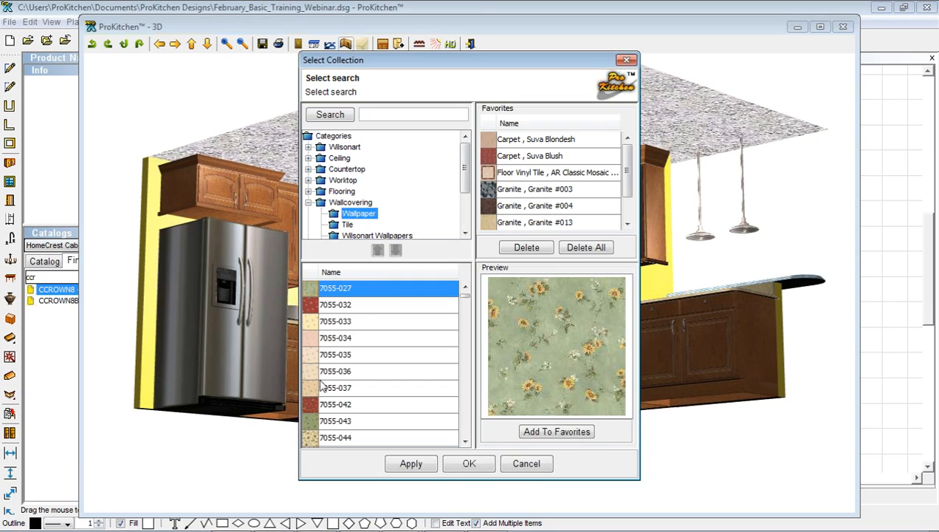
pyautogui.click(317, 421)
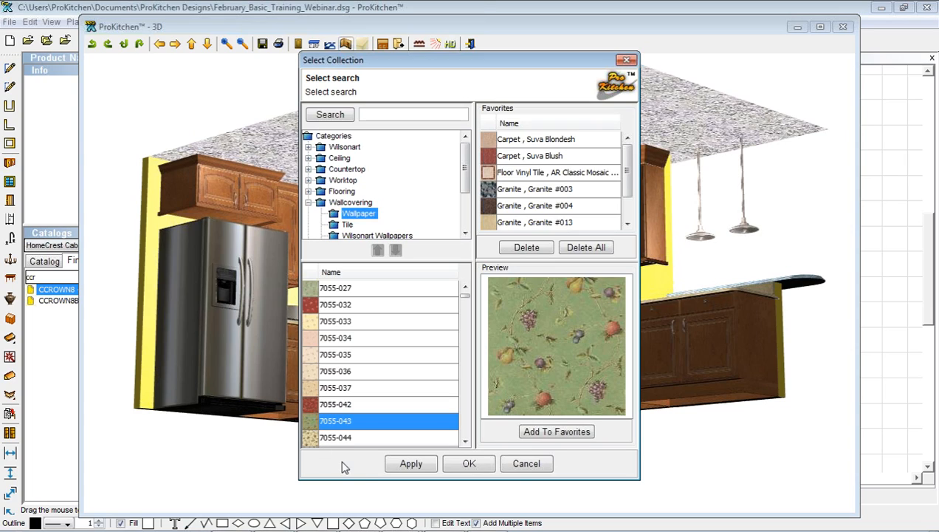
pyautogui.click(416, 469)
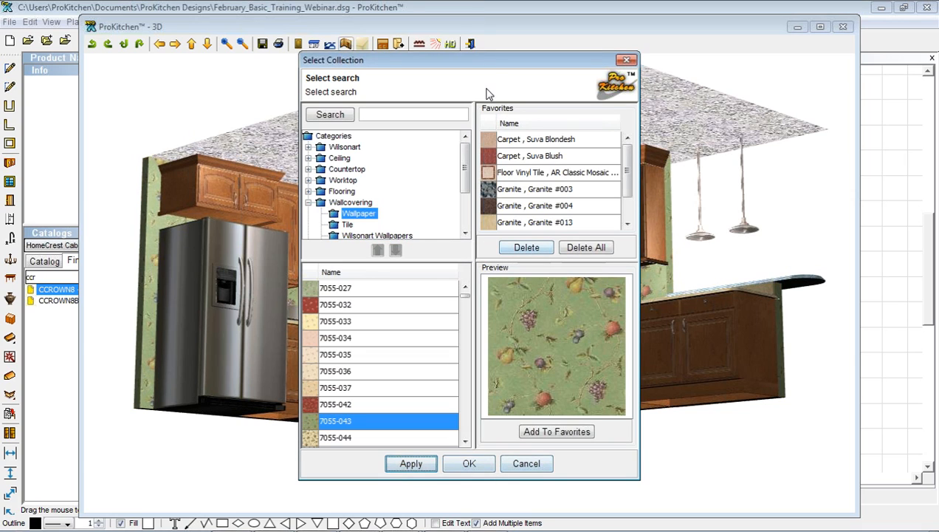
pyautogui.moveTo(482, 68); pyautogui.dragTo(549, 50)
pyautogui.click(592, 444)
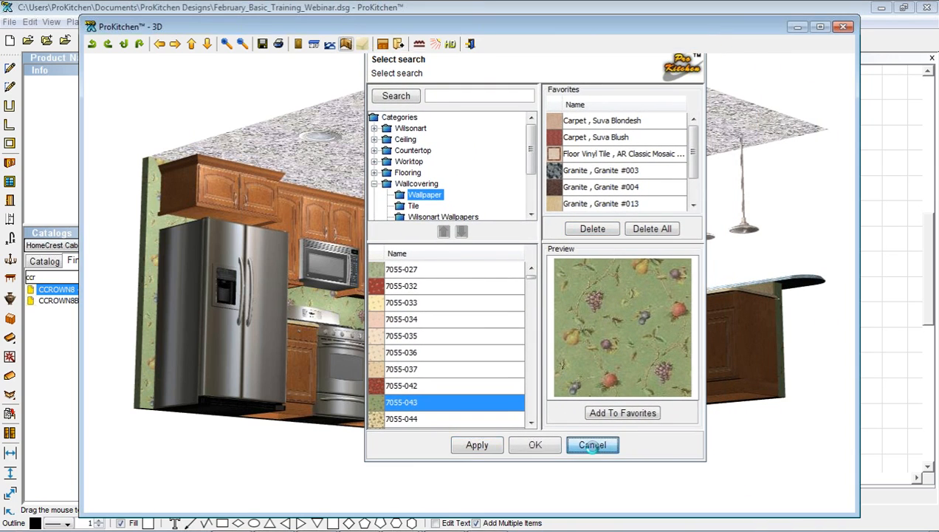
pyautogui.moveTo(562, 279); pyautogui.dragTo(511, 302)
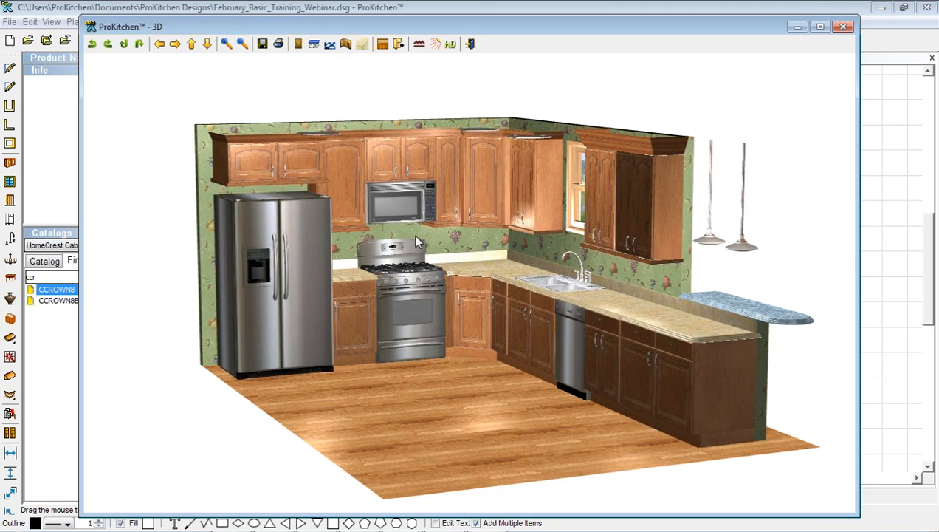
pyautogui.click(298, 44)
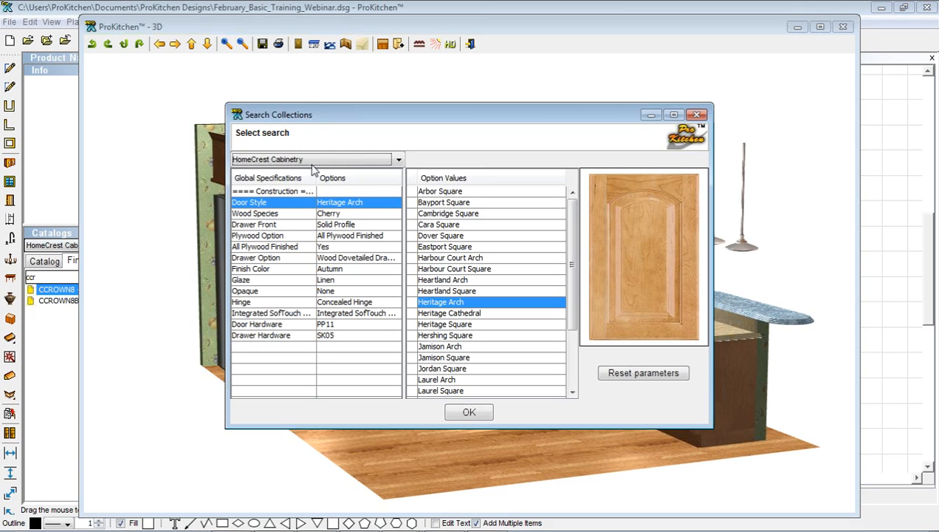
pyautogui.click(326, 214)
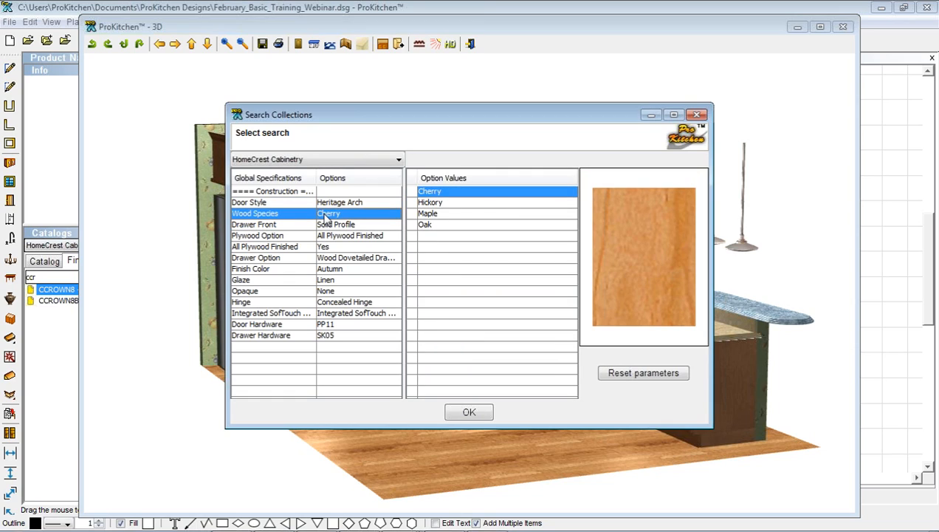
pyautogui.click(426, 226)
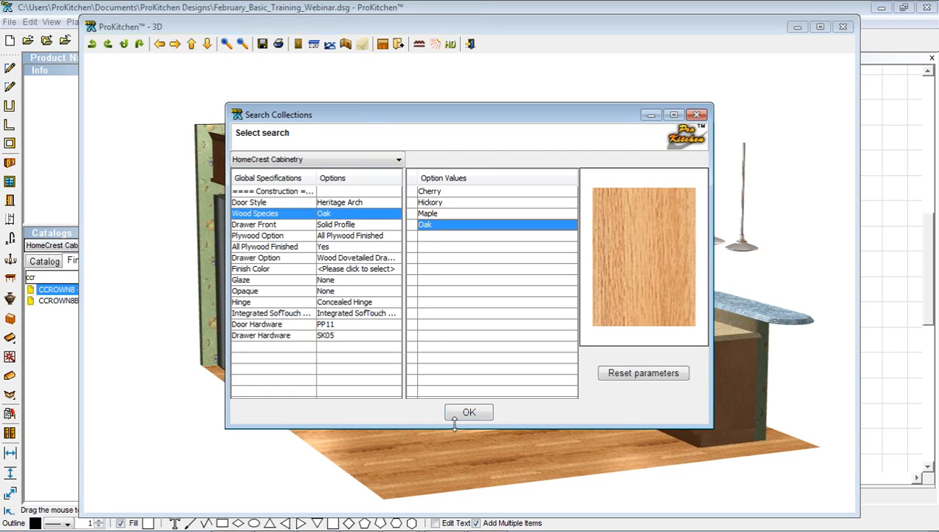
pyautogui.click(353, 269)
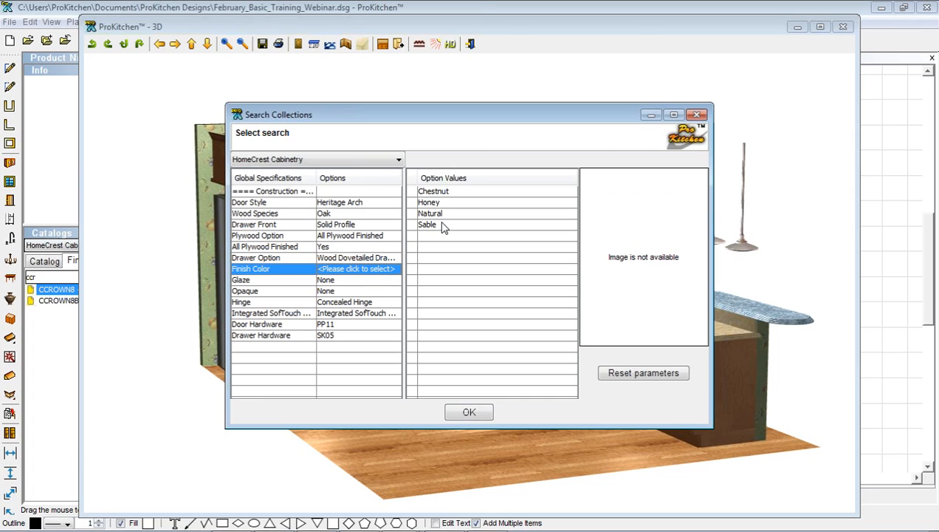
pyautogui.click(433, 192)
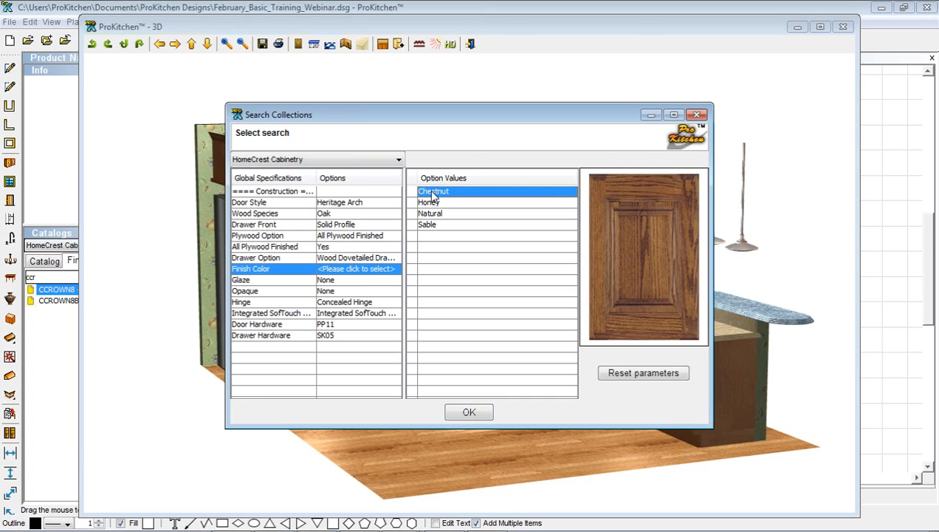
pyautogui.click(434, 202)
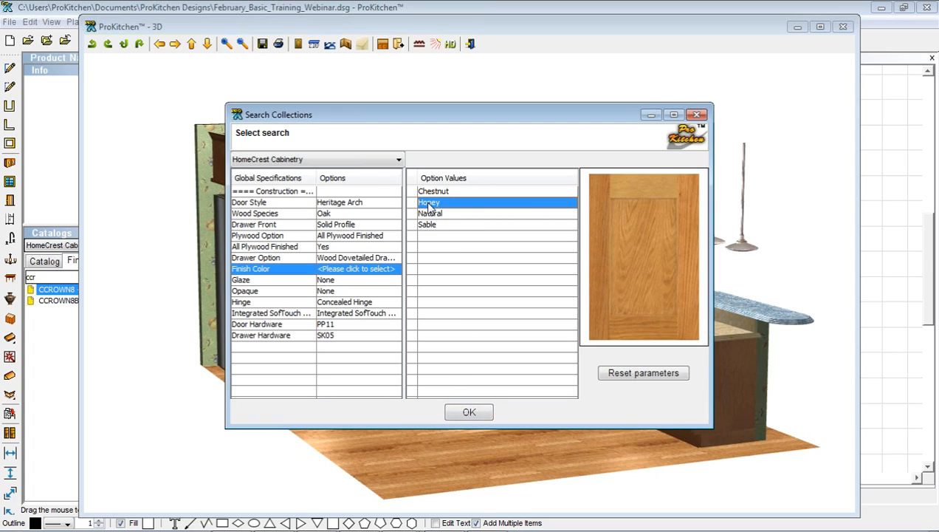
pyautogui.click(459, 416)
pyautogui.click(369, 277)
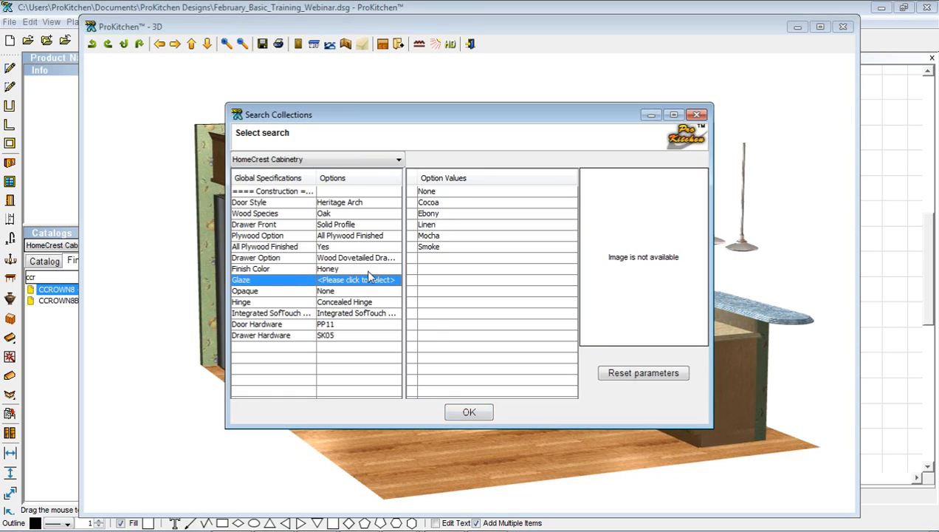
pyautogui.click(428, 225)
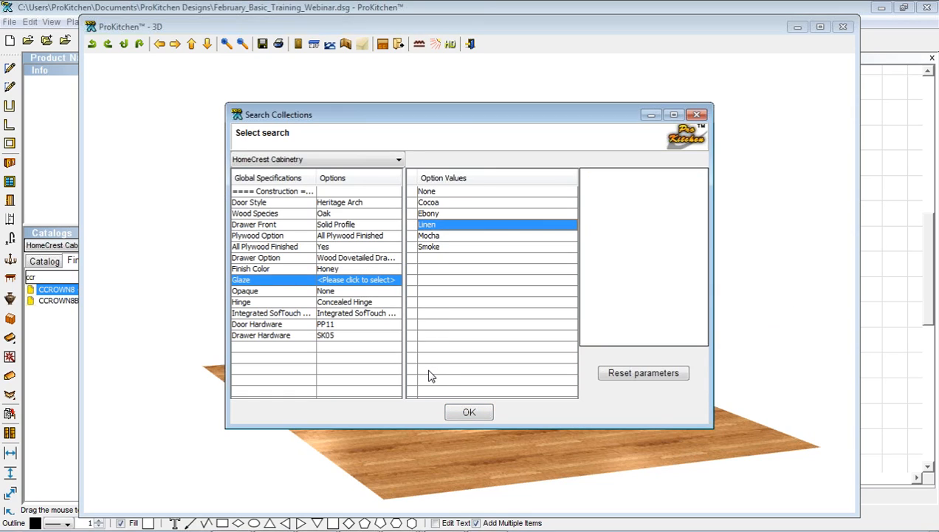
pyautogui.click(457, 412)
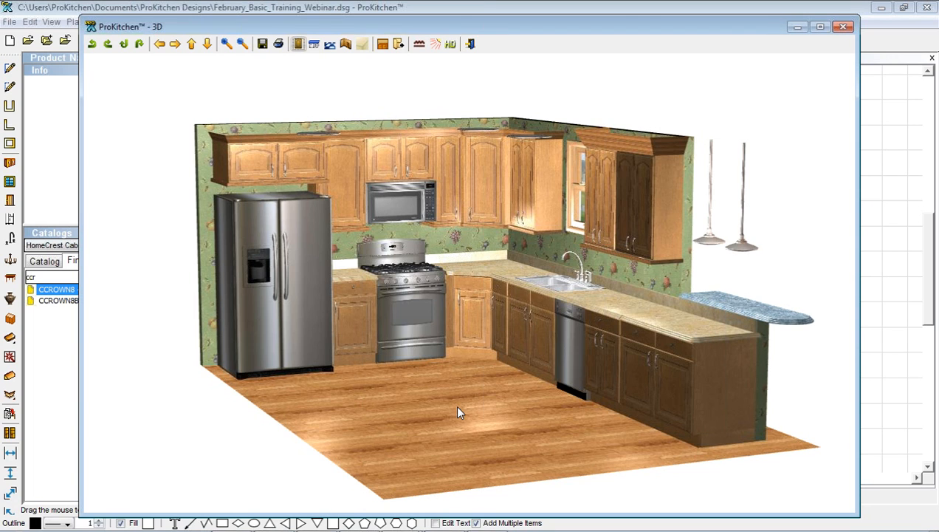
pyautogui.moveTo(449, 394)
pyautogui.mouseDown()
pyautogui.moveTo(483, 390)
pyautogui.moveTo(458, 384)
pyautogui.mouseUp()
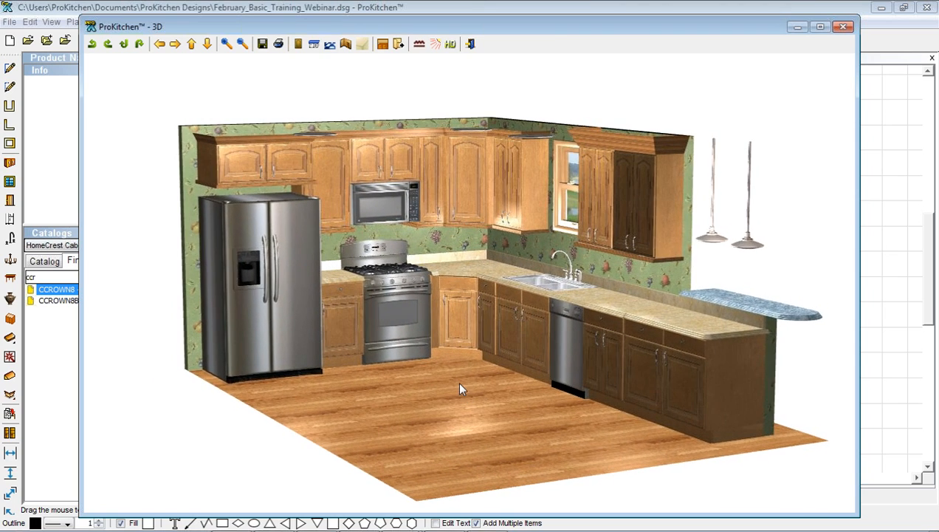
pyautogui.click(297, 44)
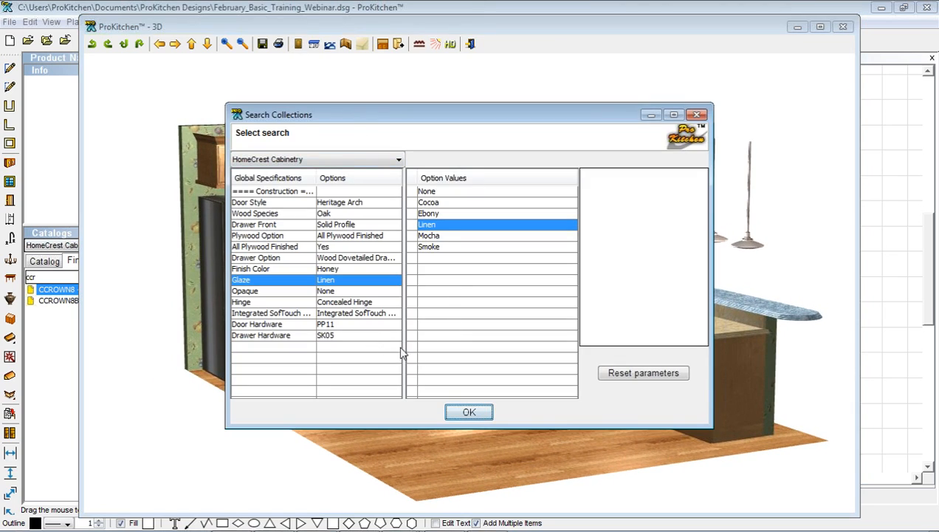
pyautogui.click(627, 373)
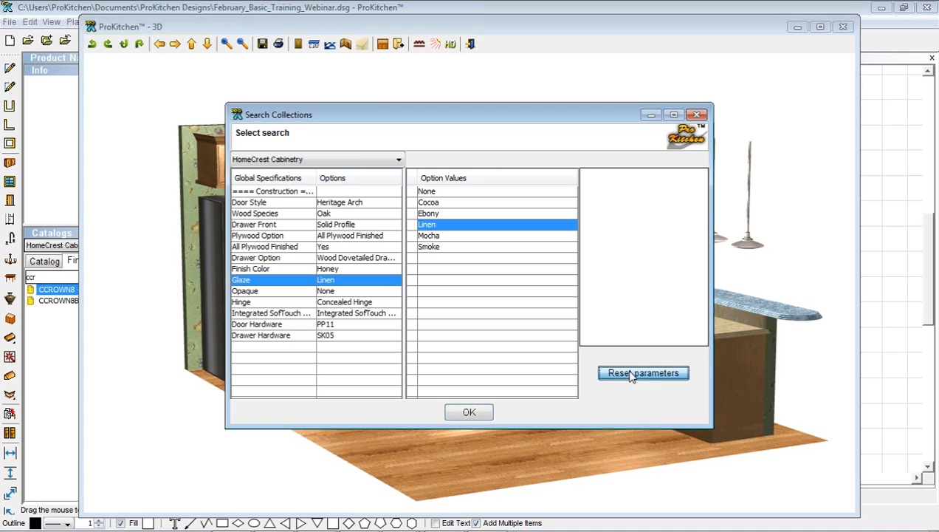
pyautogui.click(333, 204)
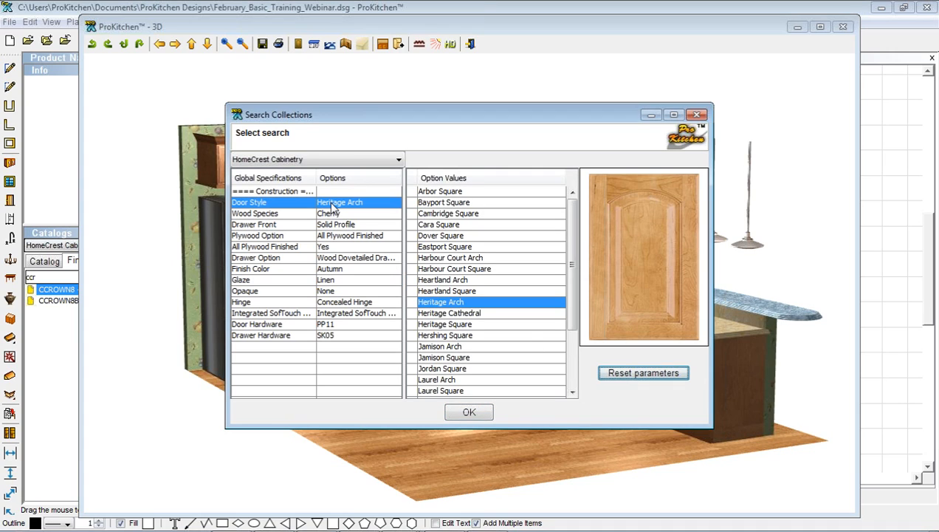
pyautogui.click(441, 192)
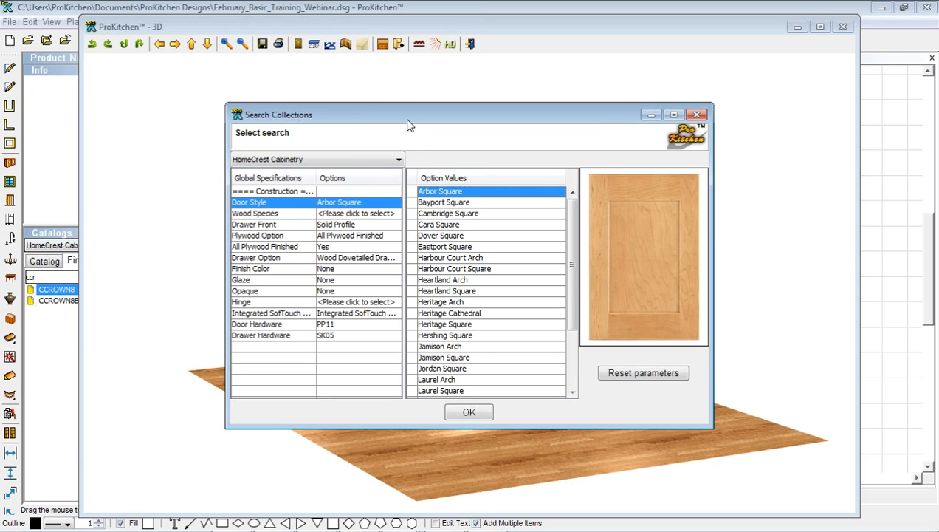
pyautogui.moveTo(410, 126)
pyautogui.mouseDown()
pyautogui.moveTo(485, 196)
pyautogui.moveTo(408, 124)
pyautogui.mouseUp()
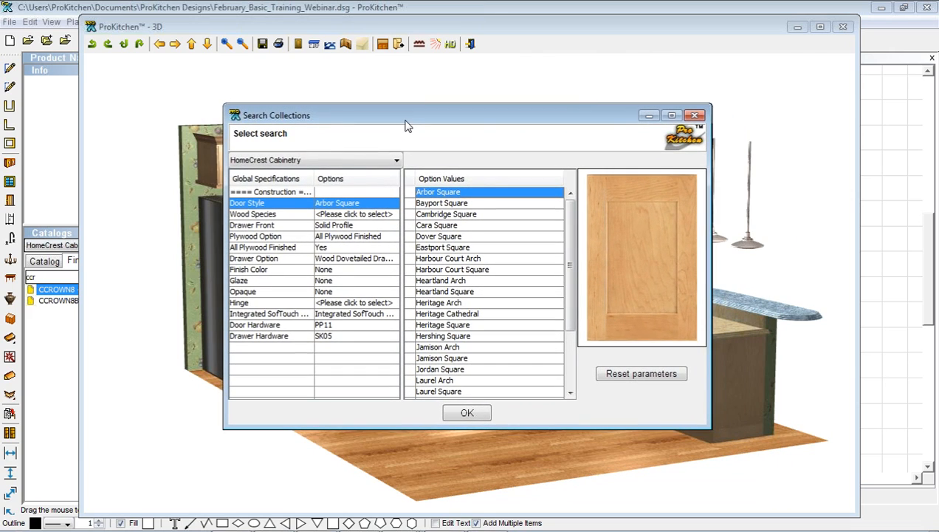
pyautogui.click(374, 213)
pyautogui.click(429, 192)
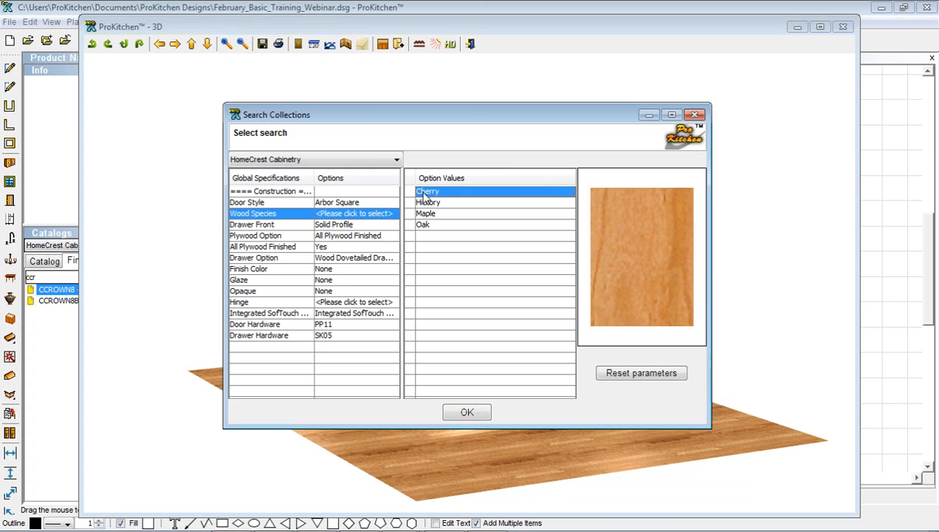
pyautogui.click(604, 375)
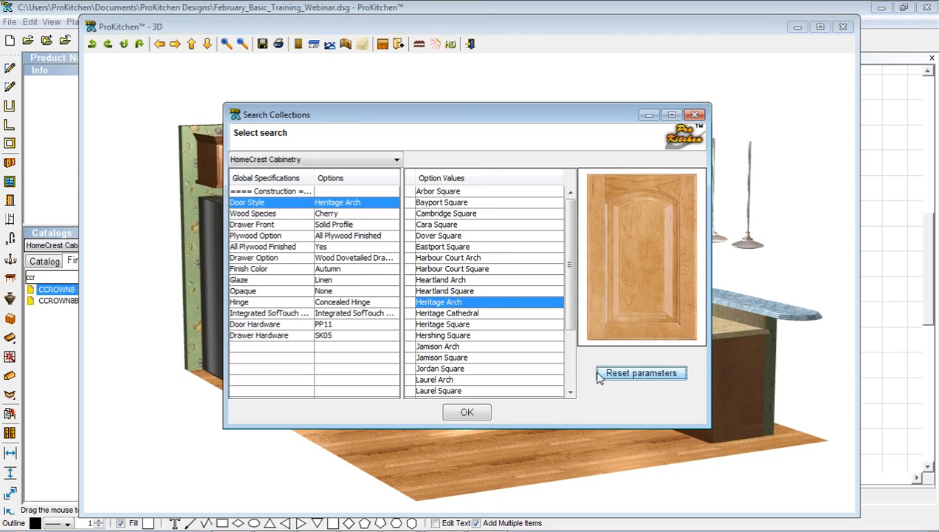
pyautogui.click(472, 412)
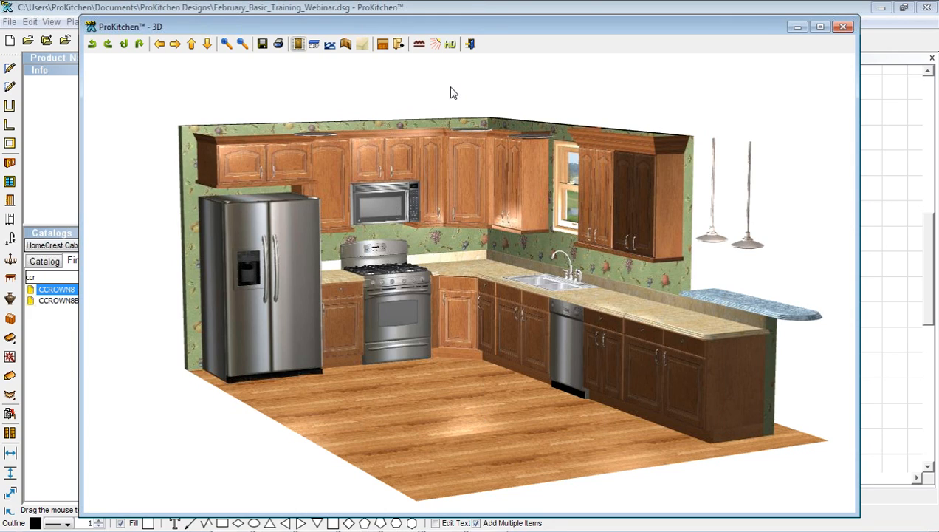
# Render the kitchen with the HD Light and Shadow Renderer at 1280x1024 (Conventional LCD monitor)
pyautogui.click(451, 45)
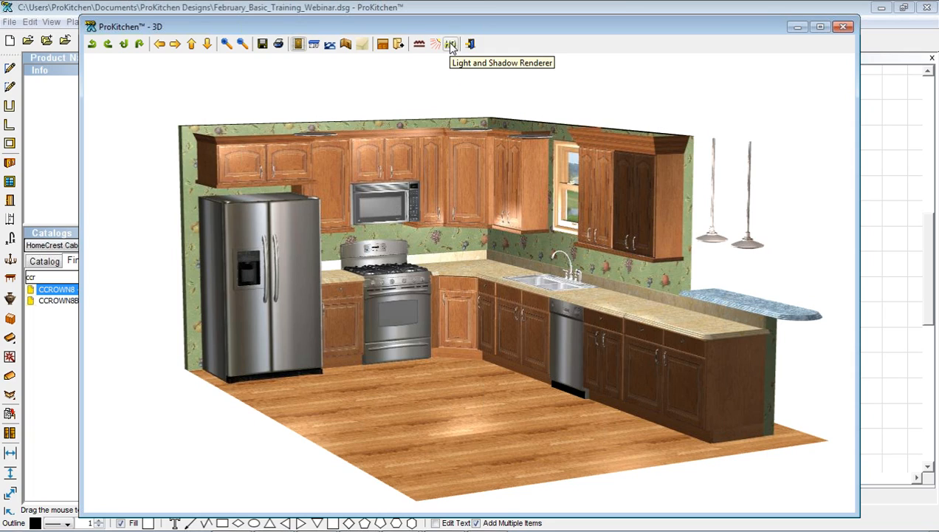
pyautogui.click(451, 45)
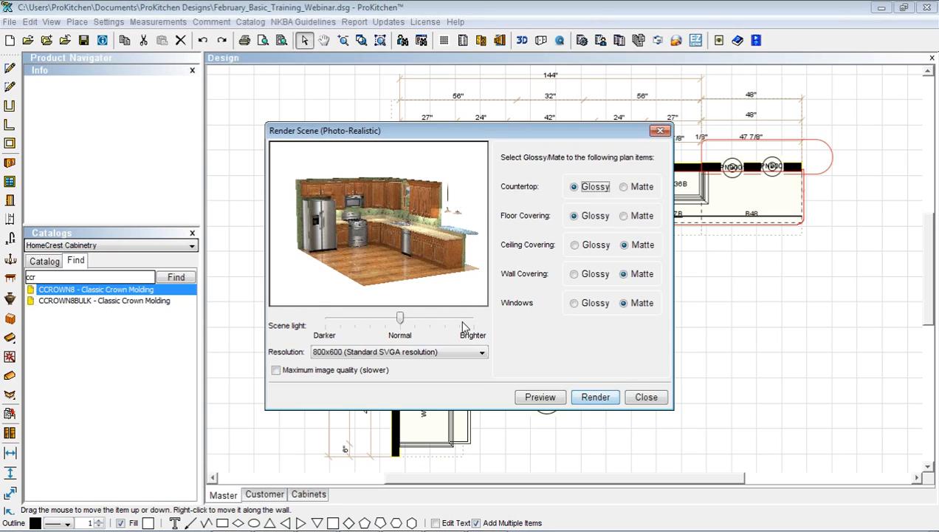
pyautogui.click(481, 352)
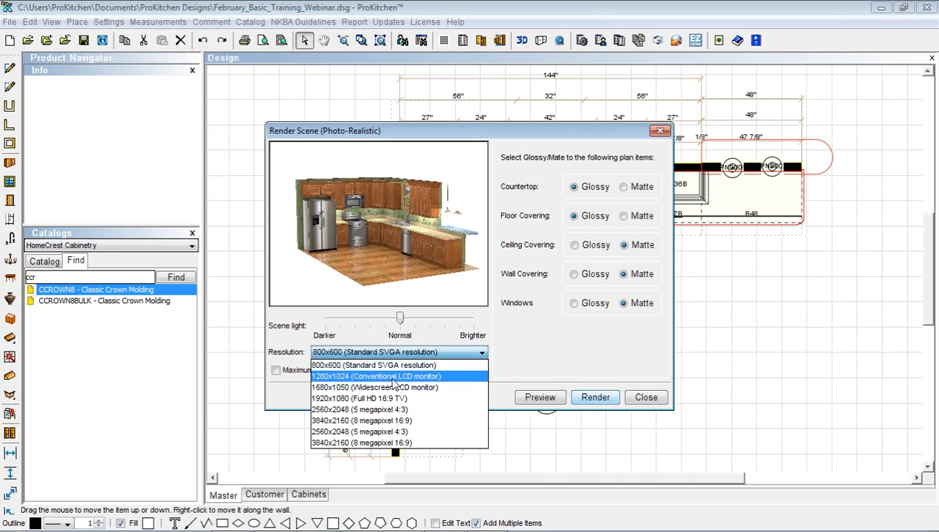
pyautogui.click(392, 377)
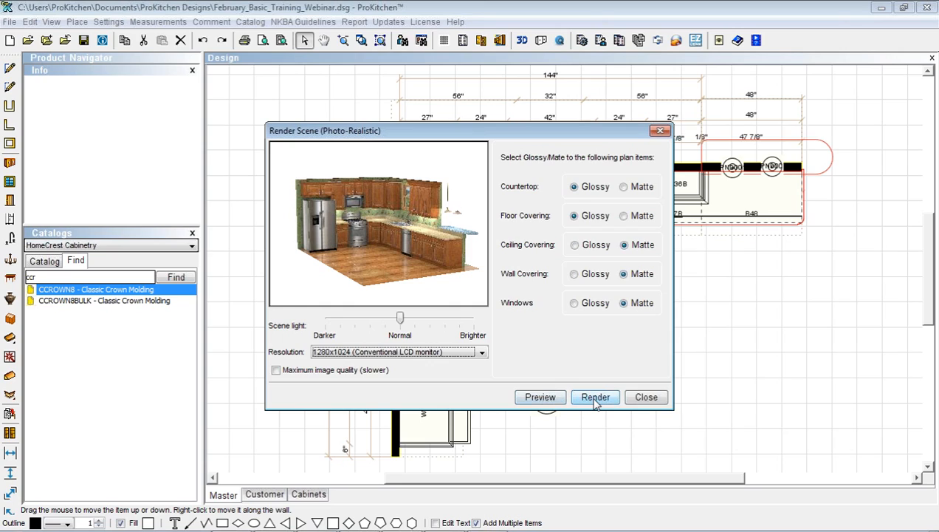
pyautogui.click(595, 399)
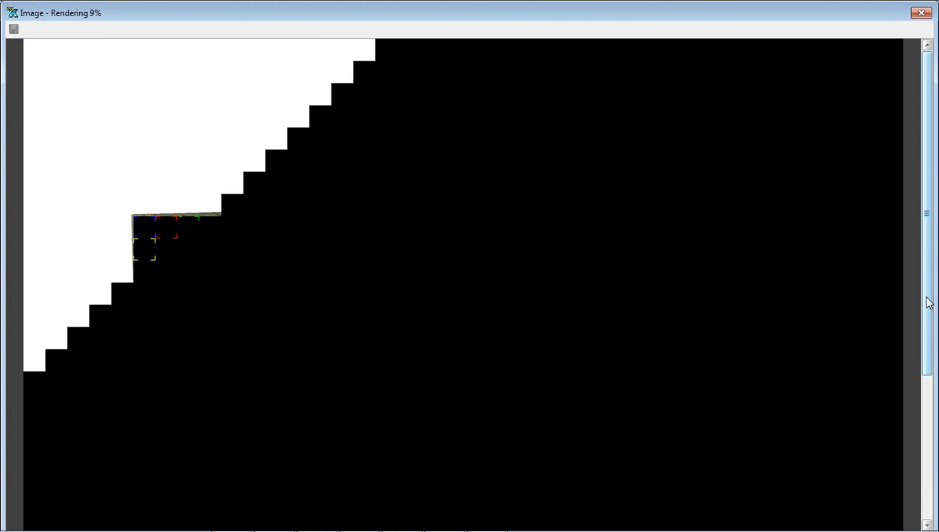
# Scroll the Image window to follow the render progress, then bring up the Start menu
pyautogui.moveTo(929, 303); pyautogui.dragTo(929, 369)
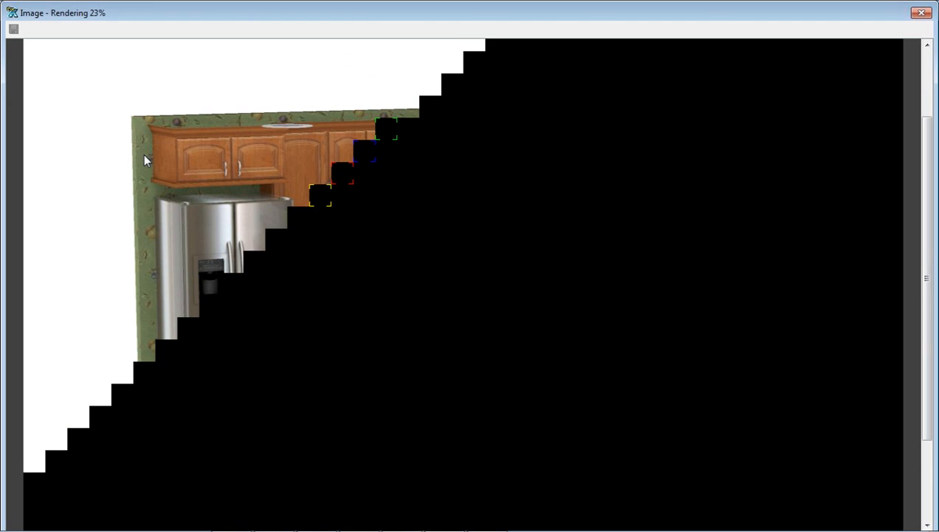
pyautogui.press('super')
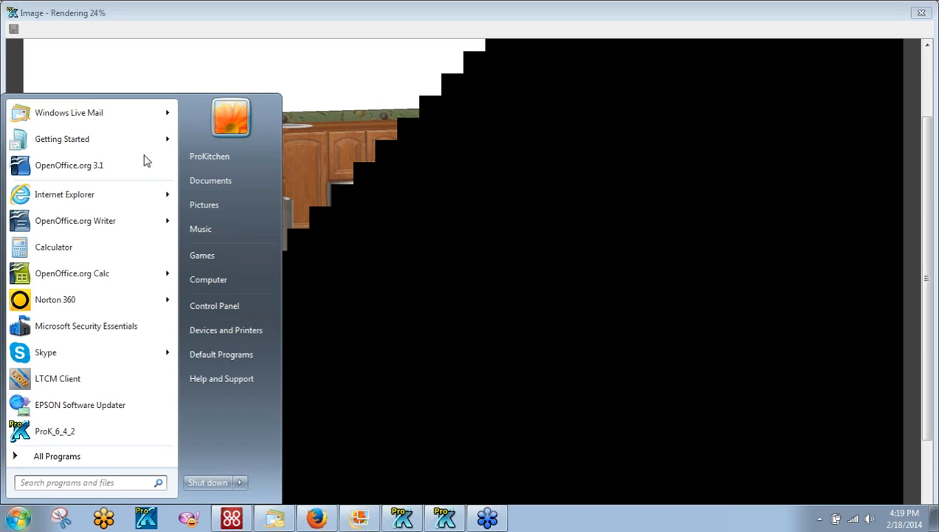
# In Documents > ProKitchen Designs, sort by name descending and open 'Vierling Kitchen opt 2 hi res (1).pdf'
pyautogui.click(213, 183)
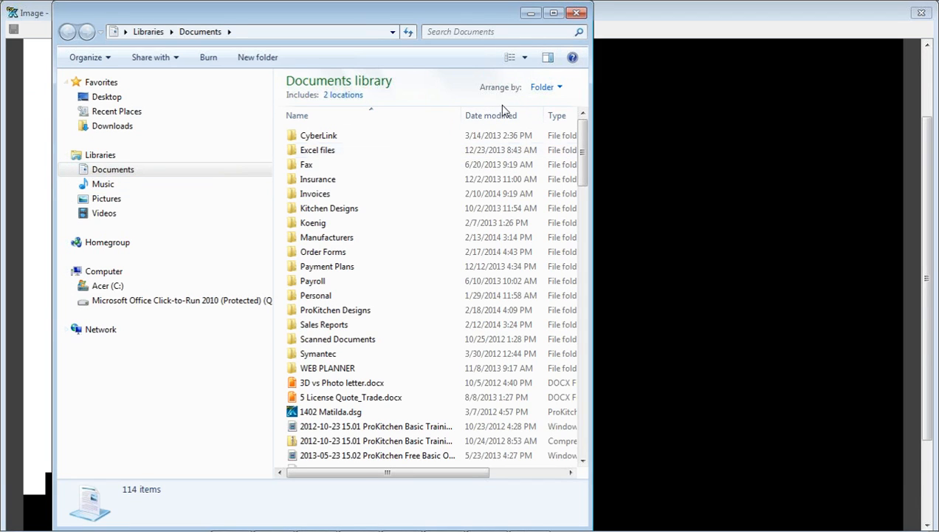
pyautogui.doubleClick(354, 310)
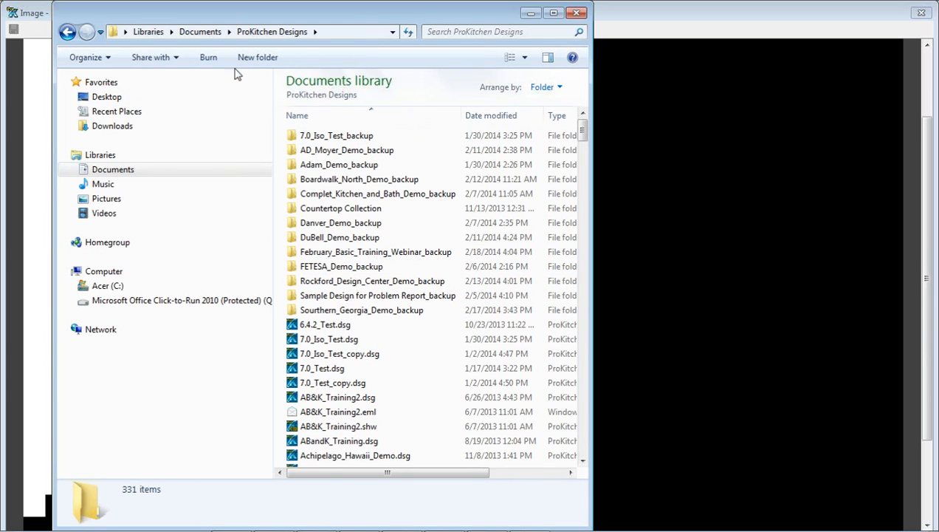
pyautogui.click(304, 118)
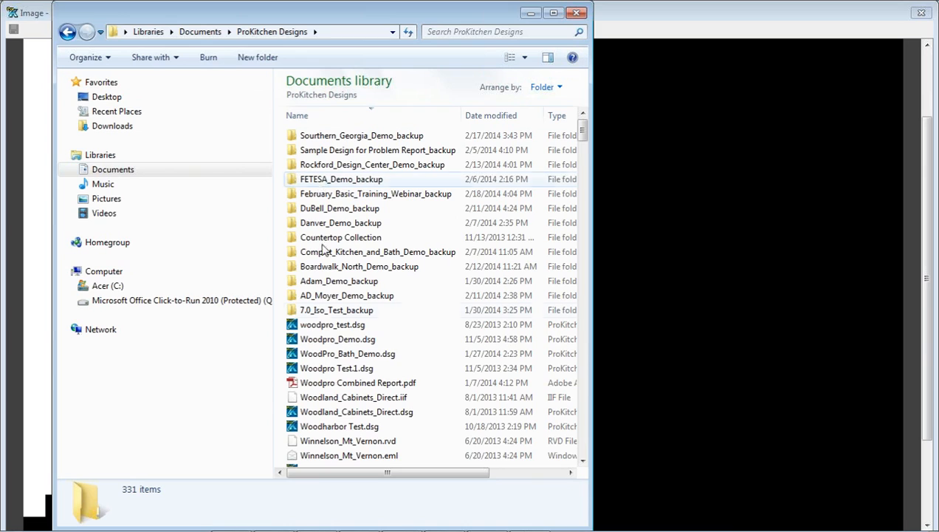
pyautogui.scroll(-3, 318, 373)
pyautogui.scroll(-1, 325, 376)
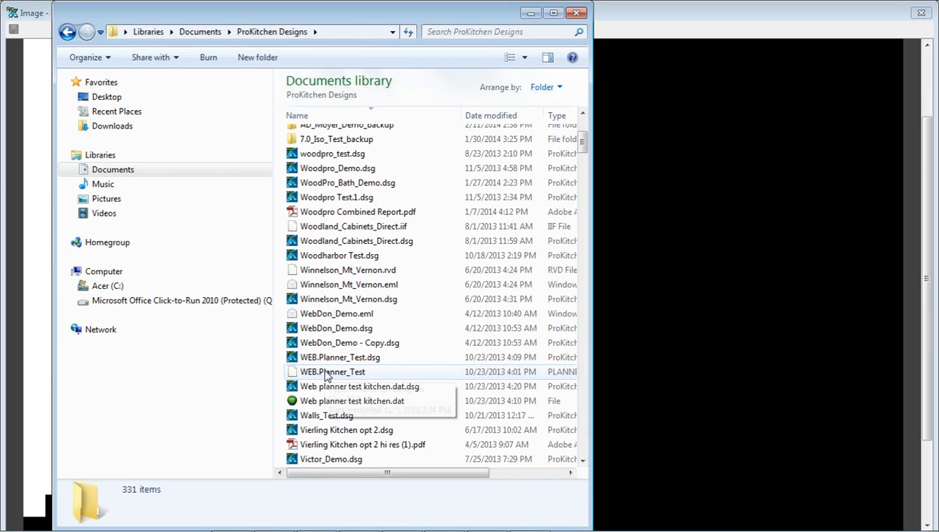
pyautogui.click(319, 446)
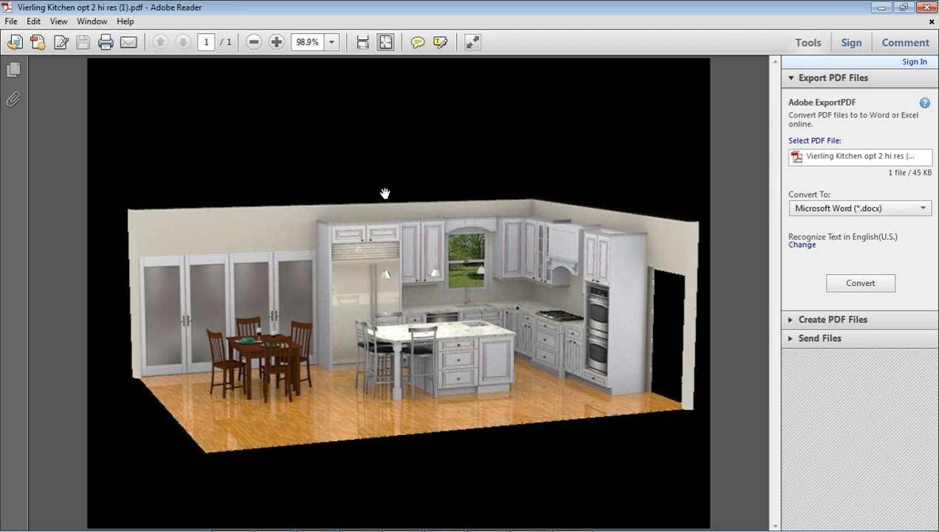
pyautogui.hotkey('alt', 'Tab')
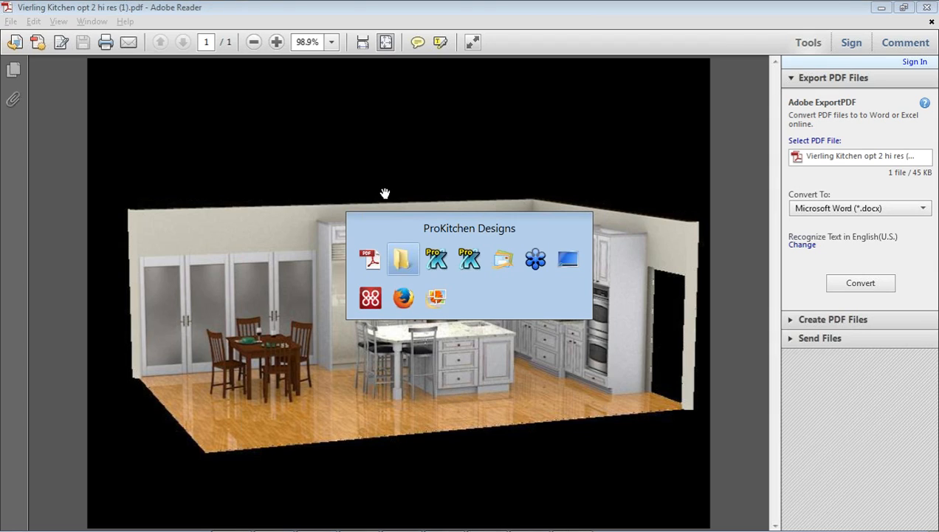
pyautogui.hotkey('alt', 'Tab')
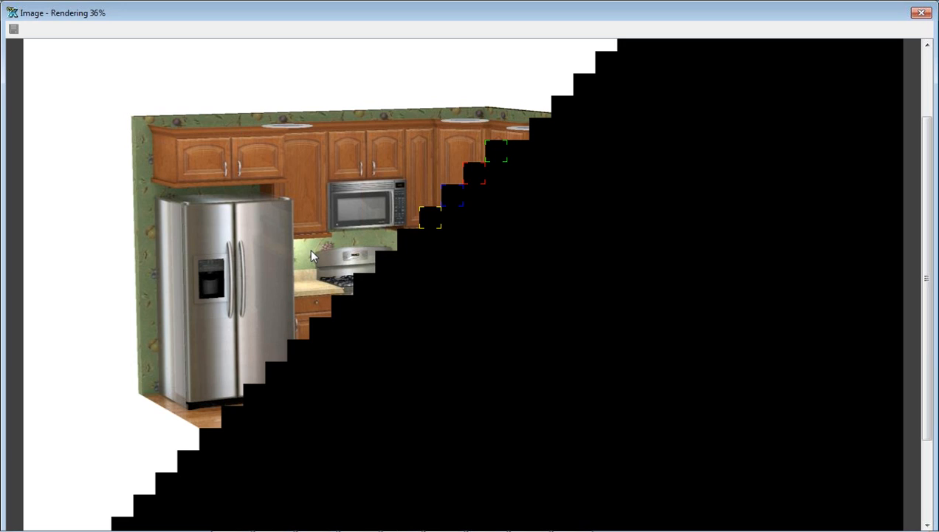
pyautogui.hotkey('alt', 'Tab')
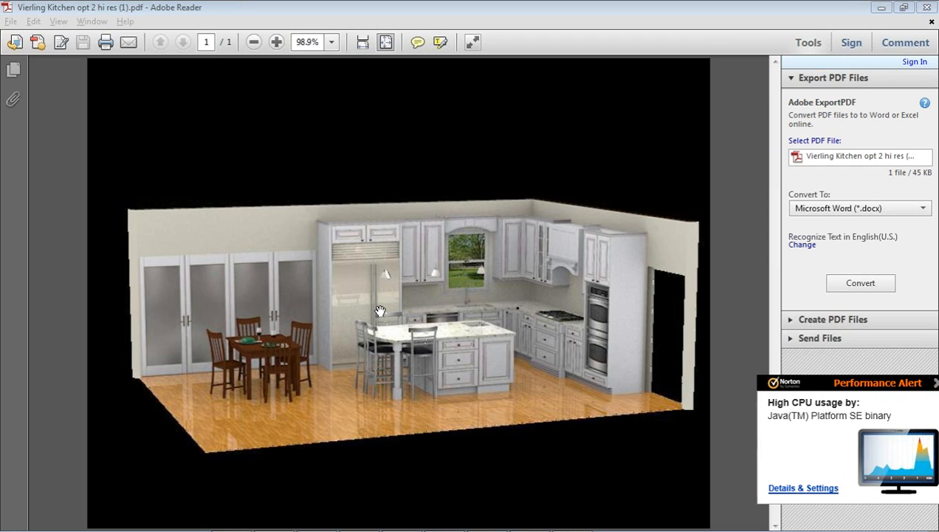
# Dismiss the Norton CPU alert, check the render progress, and return to Adobe Reader
pyautogui.click(929, 383)
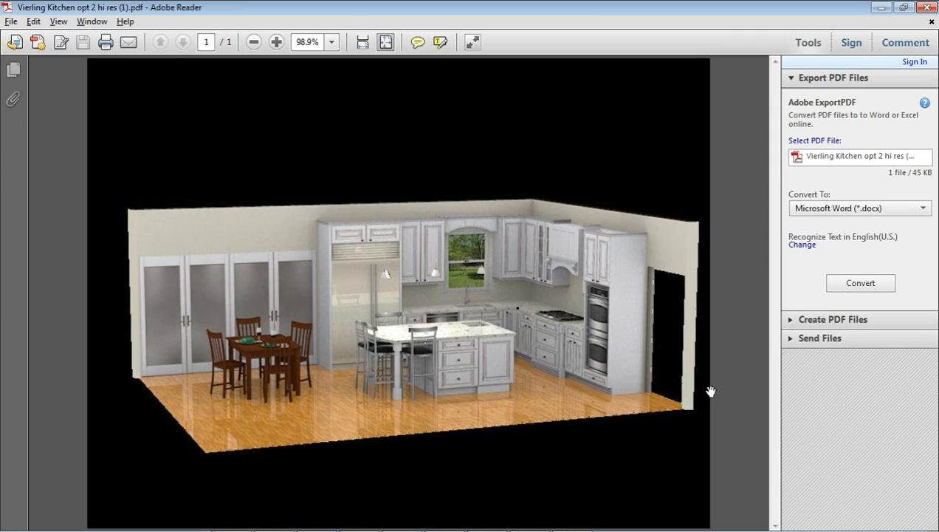
pyautogui.hotkey('alt', 'Tab')
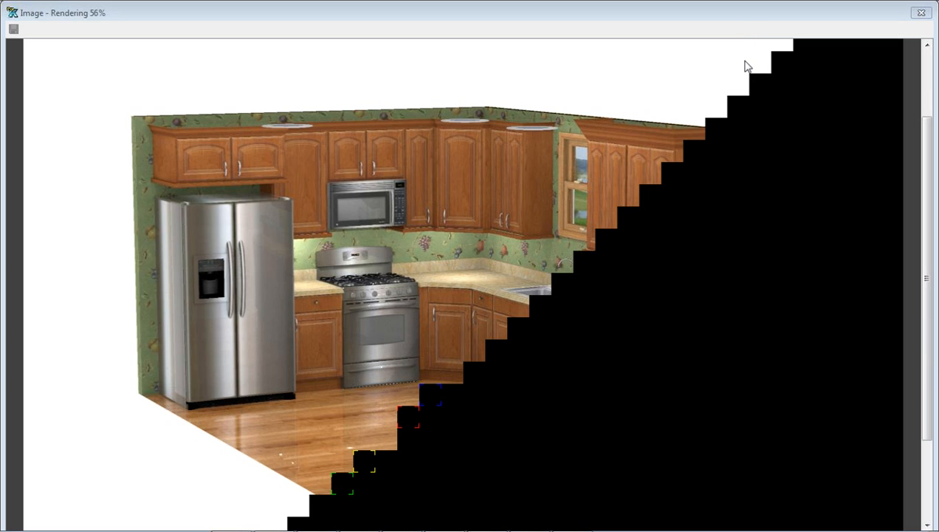
pyautogui.hotkey('alt', 'Tab')
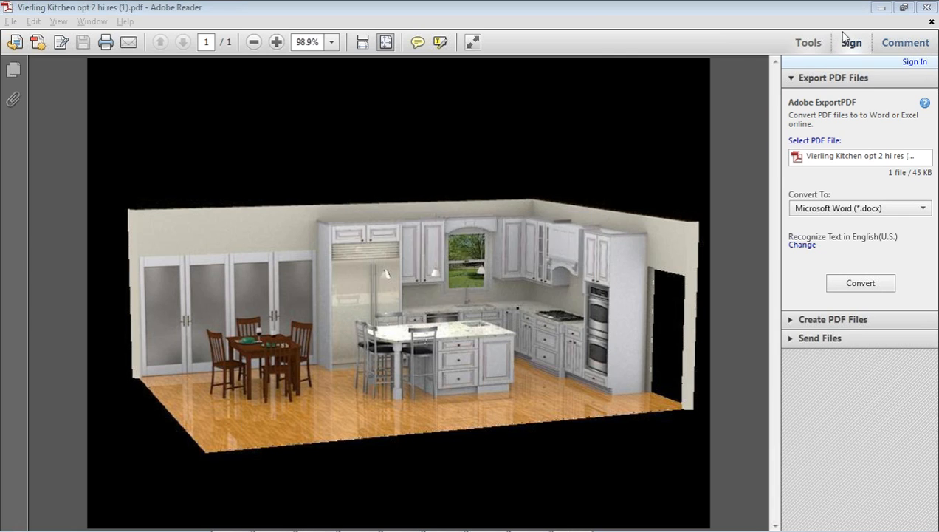
# Close the rendering Image window, Render Scene dialog, kitchen PDF and 3D window
pyautogui.click(926, 8)
pyautogui.click(922, 13)
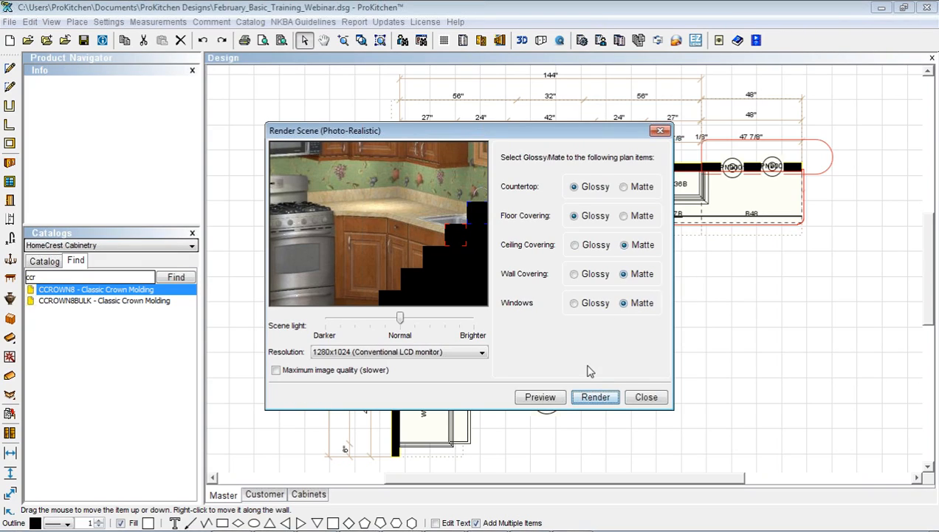
pyautogui.click(646, 397)
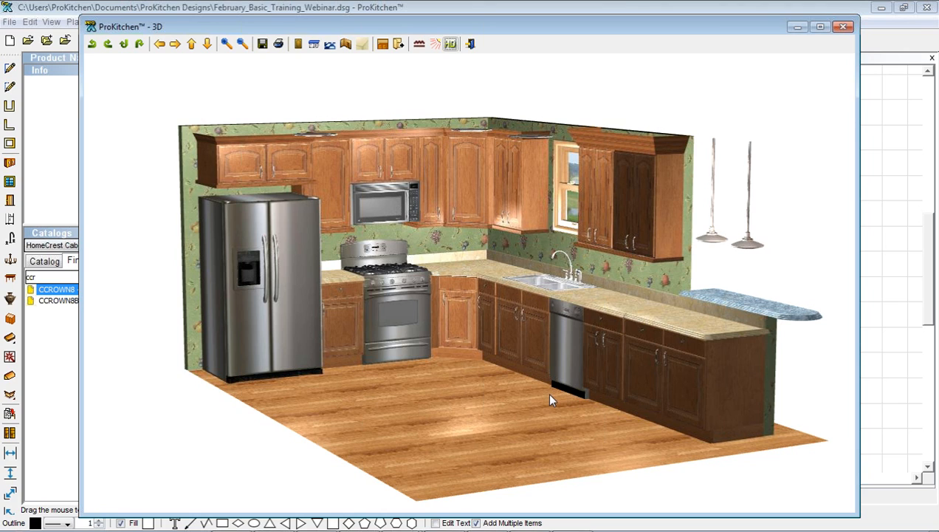
pyautogui.hotkey('alt', 'Tab')
pyautogui.hotkey('alt', 'Tab')
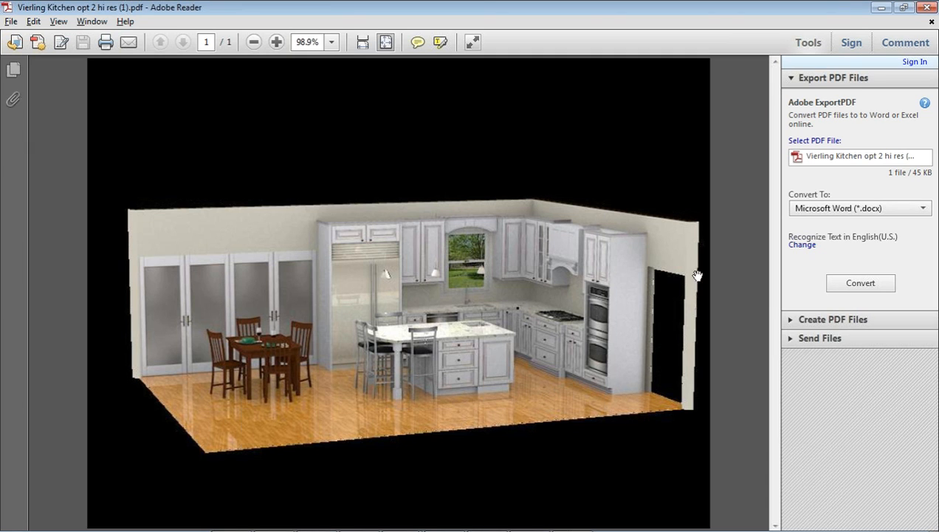
pyautogui.click(916, 14)
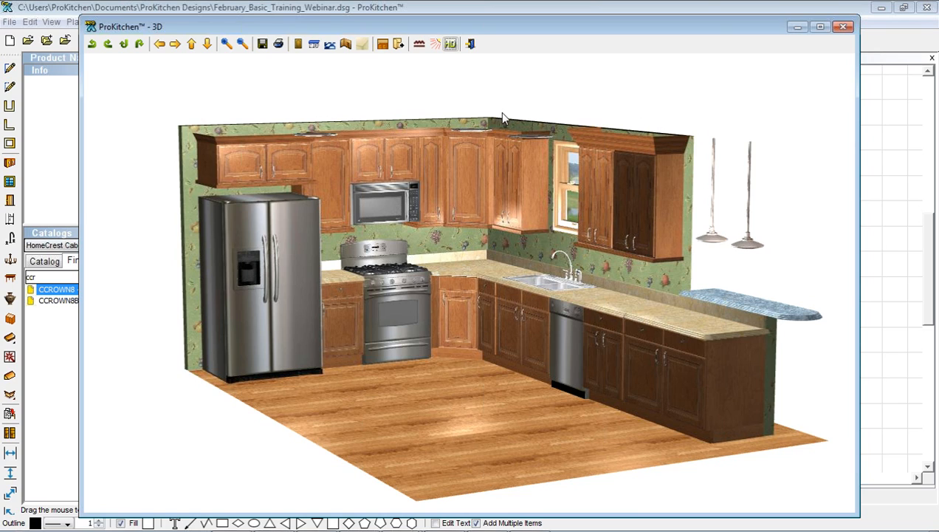
pyautogui.click(844, 28)
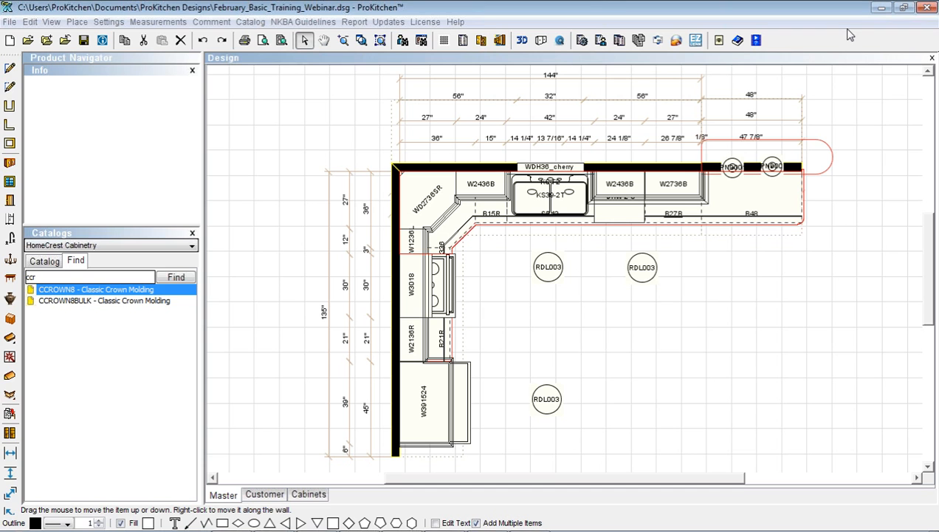
# E-mail the design with both the showroom .shw and iPhone/iPad/Android .rvd files attached
pyautogui.click(658, 42)
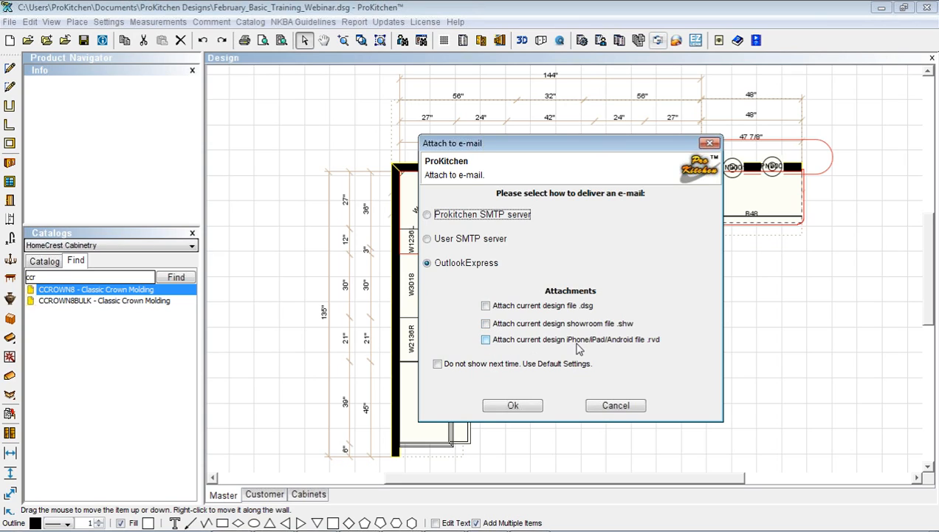
pyautogui.click(485, 324)
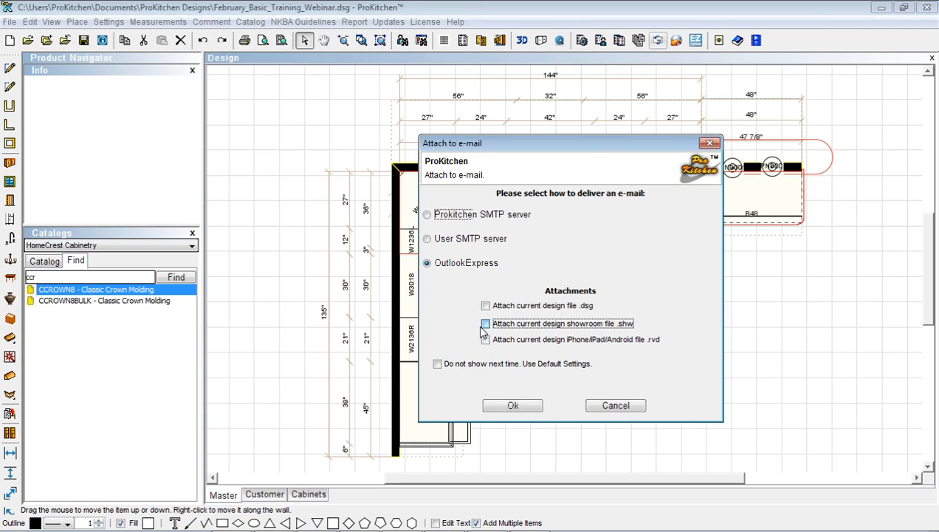
pyautogui.click(486, 341)
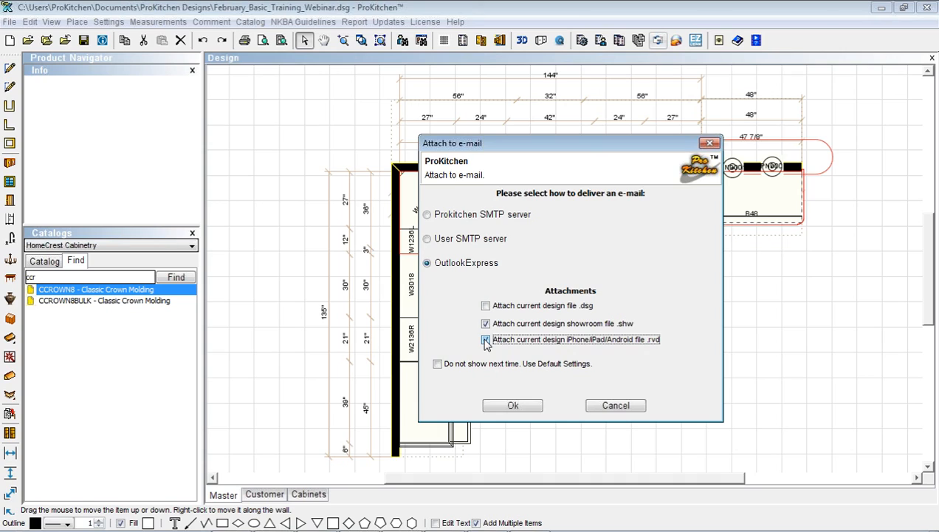
pyautogui.click(511, 406)
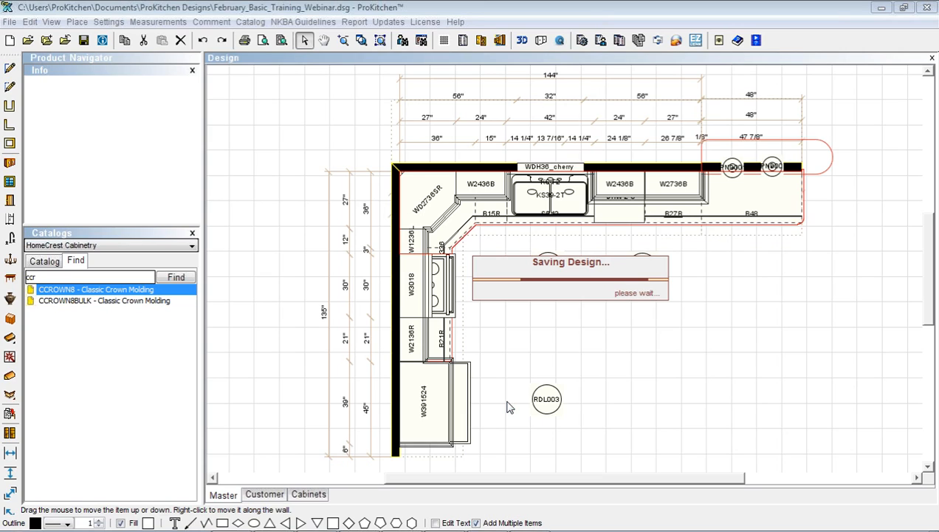
# Reopen the Vierling Kitchen hi-res PDF, then switch to the New Message window with attachments
pyautogui.hotkey('alt', 'Tab')
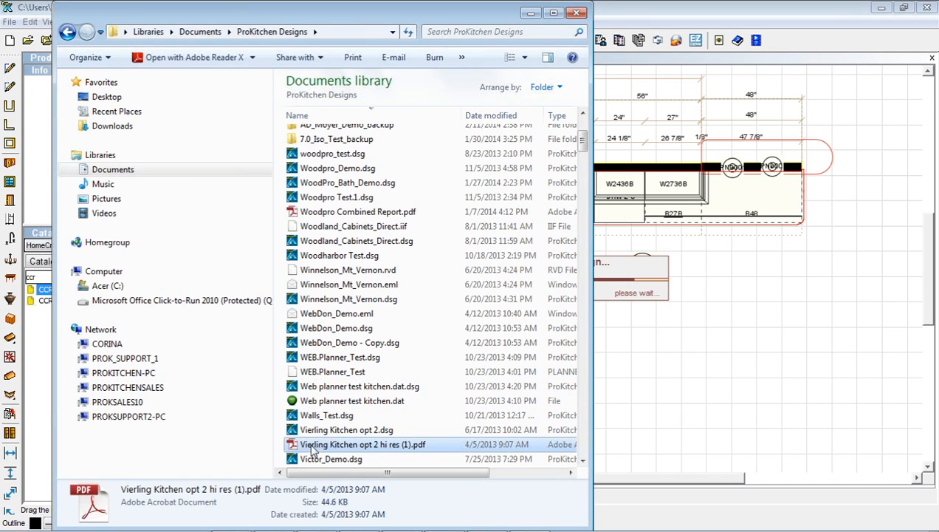
pyautogui.doubleClick(313, 445)
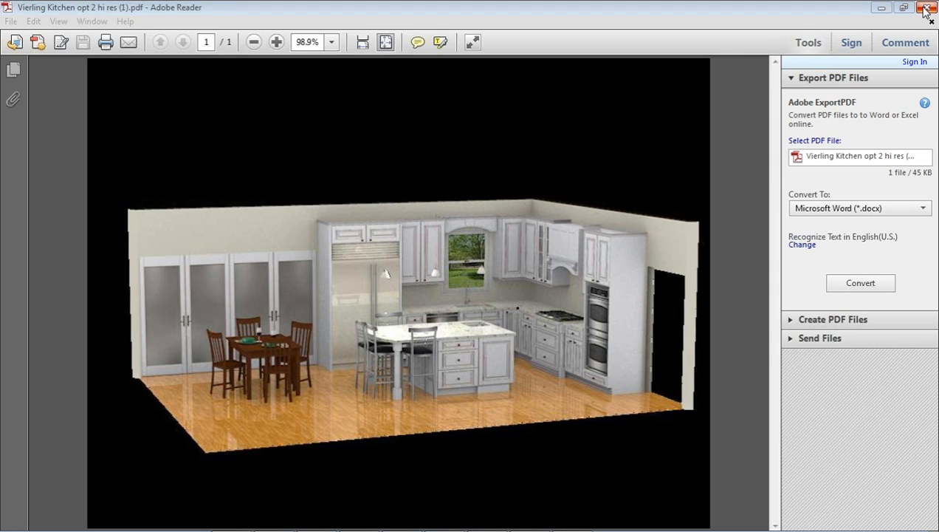
pyautogui.hotkey('alt', 'Tab')
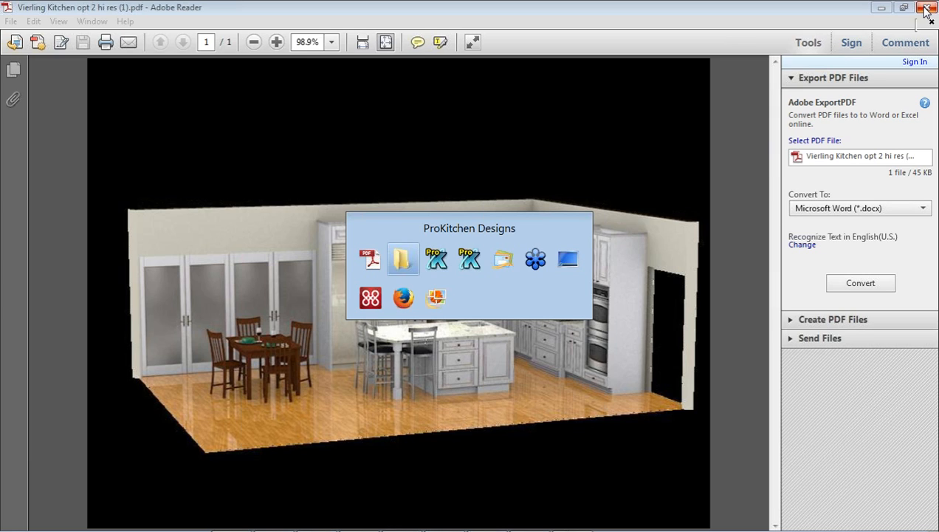
pyautogui.hotkey('alt', 'Tab')
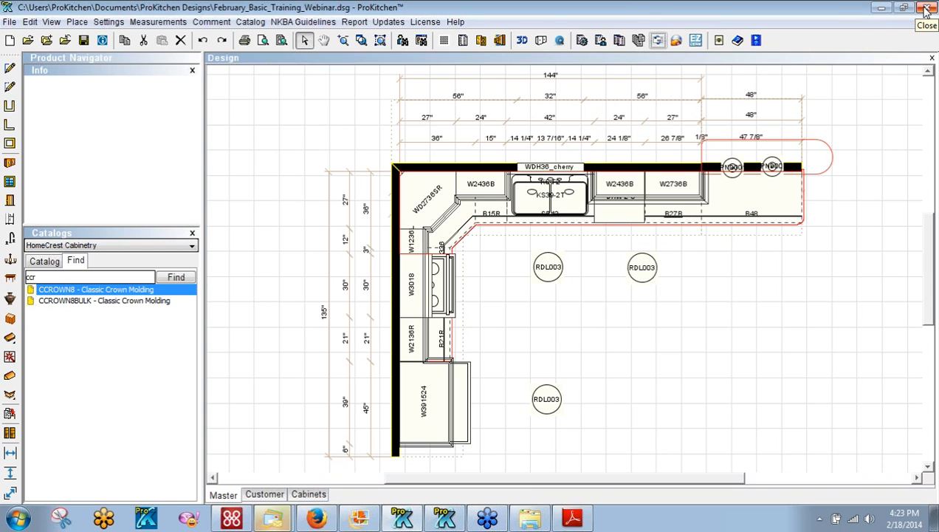
pyautogui.hotkey('alt', 'Tab')
pyautogui.hotkey('alt', 'Tab')
pyautogui.hotkey('alt', 'Tab')
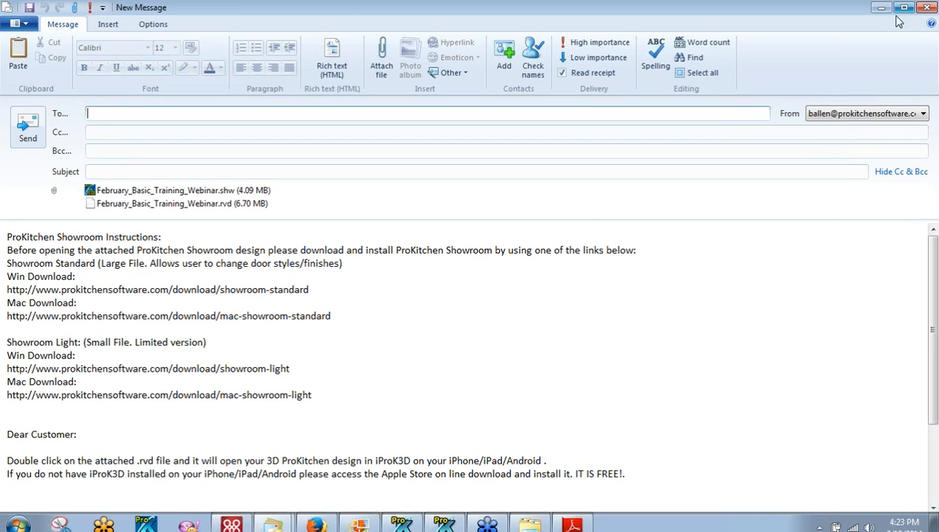
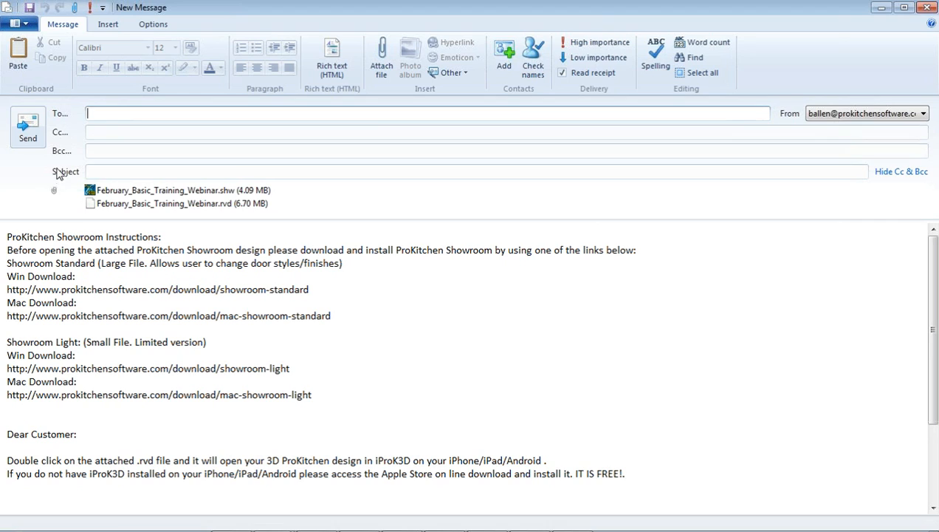
# Close the e-mail, clear the selection, and preview printing of only the Master plan and elevation views
pyautogui.click(927, 8)
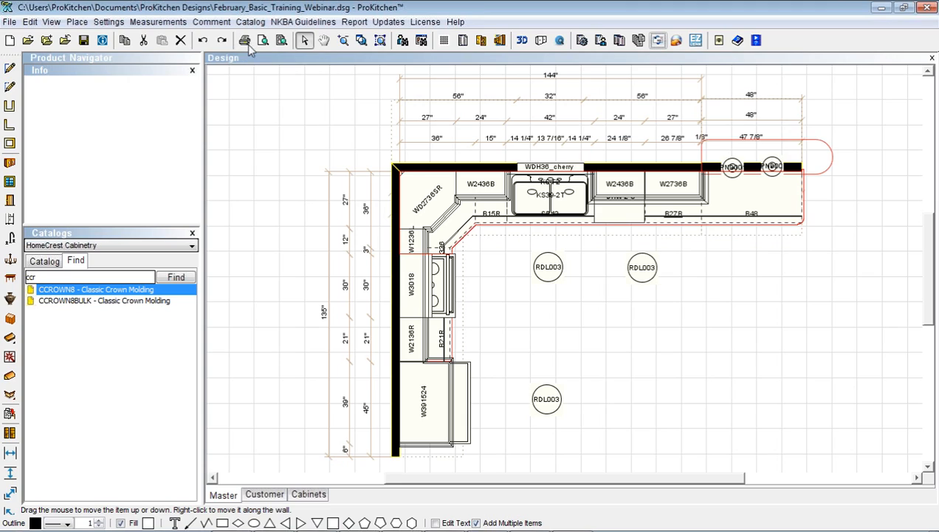
pyautogui.click(246, 102)
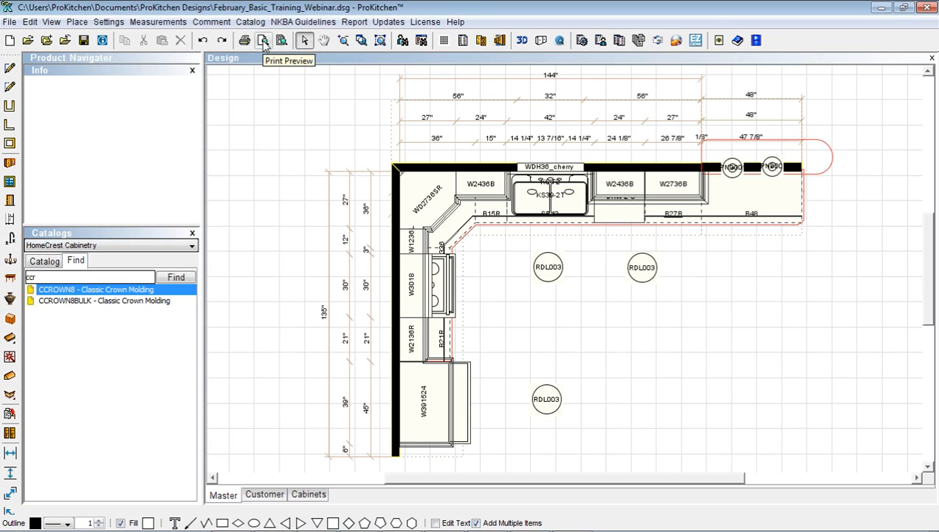
pyautogui.click(263, 42)
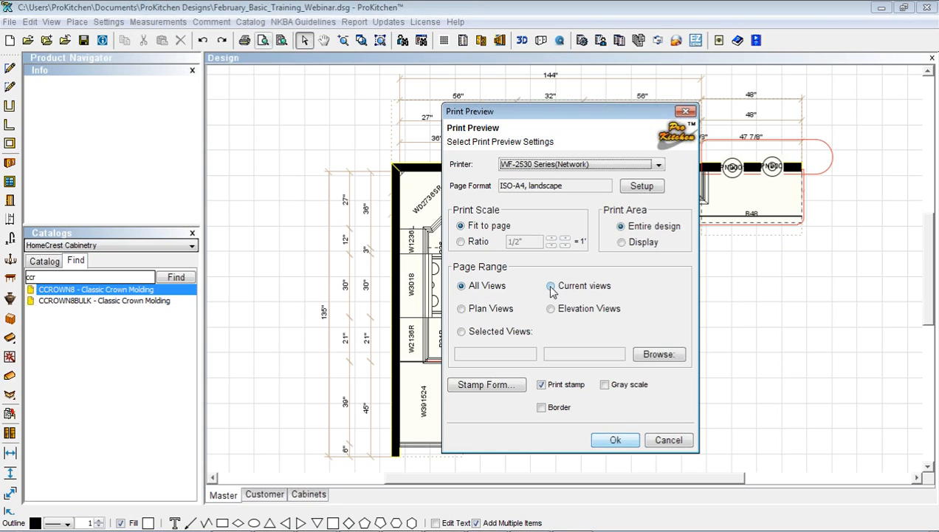
pyautogui.click(461, 332)
pyautogui.click(657, 355)
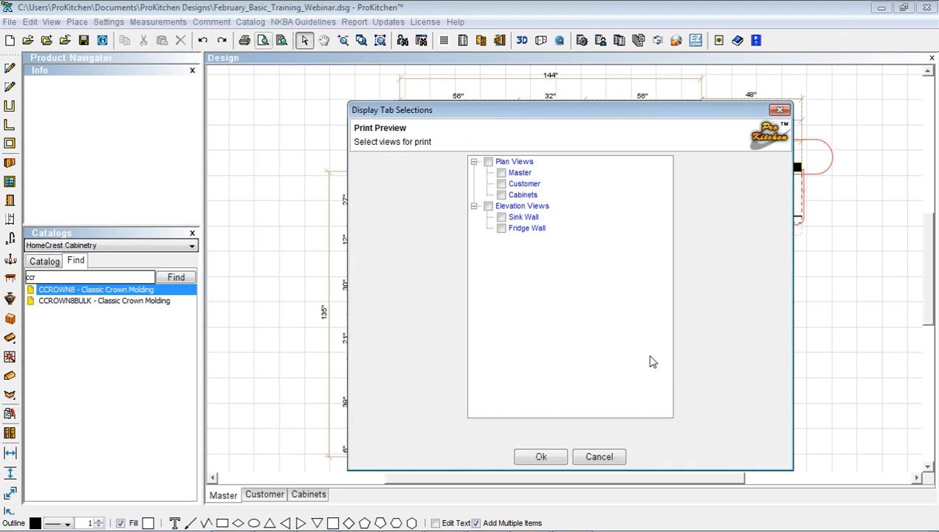
pyautogui.click(501, 173)
pyautogui.click(488, 206)
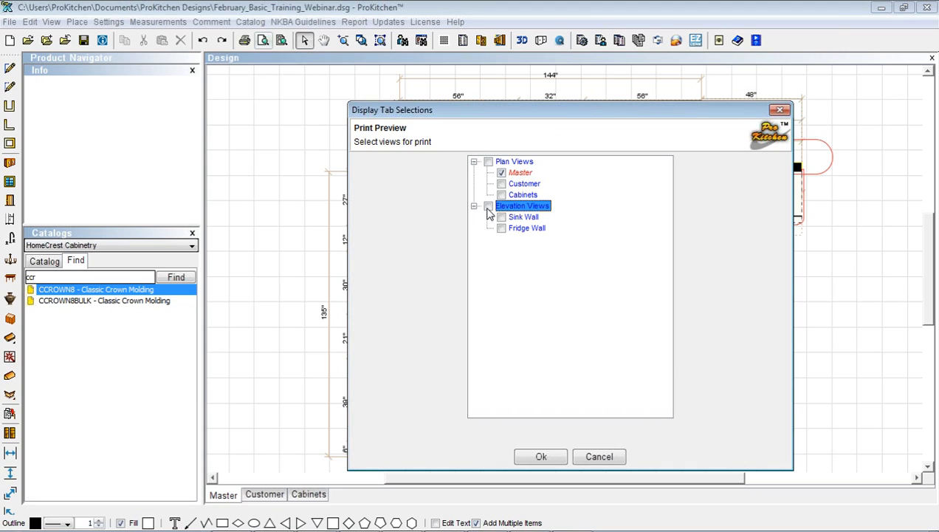
pyautogui.click(540, 456)
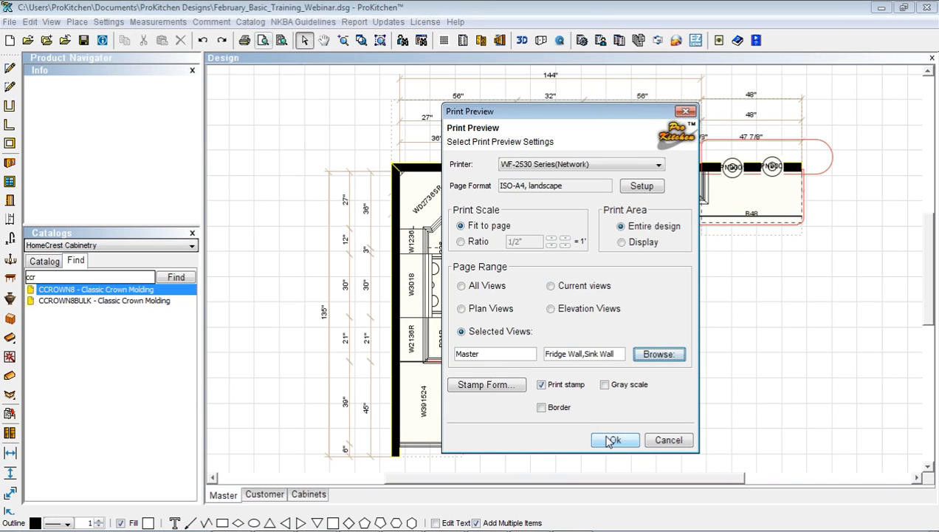
pyautogui.click(610, 440)
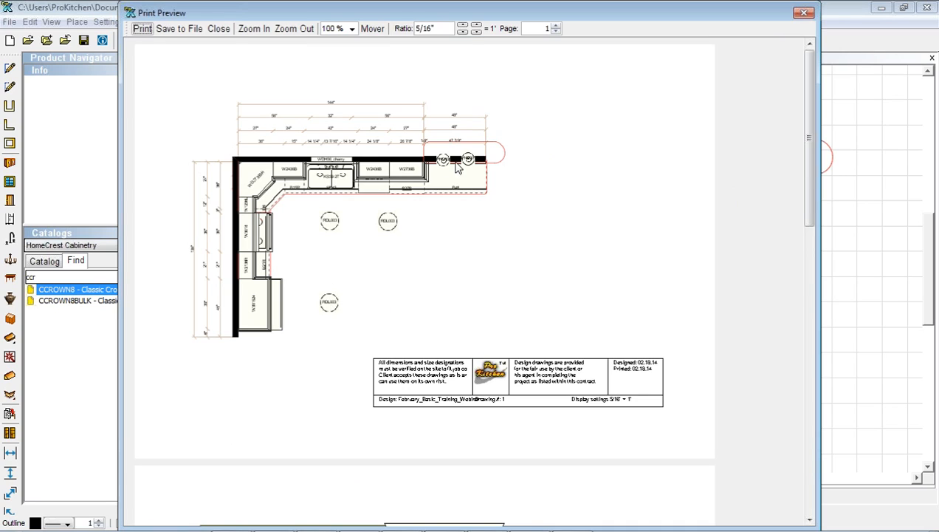
# Raise the print ratio to 3/8" per foot, reposition the plan, review the elevation pages, and close
pyautogui.click(476, 27)
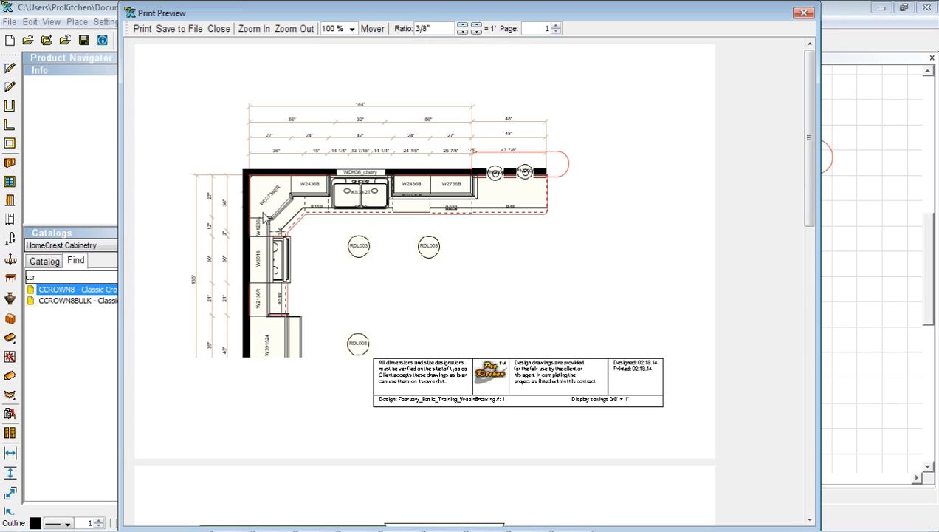
pyautogui.click(368, 31)
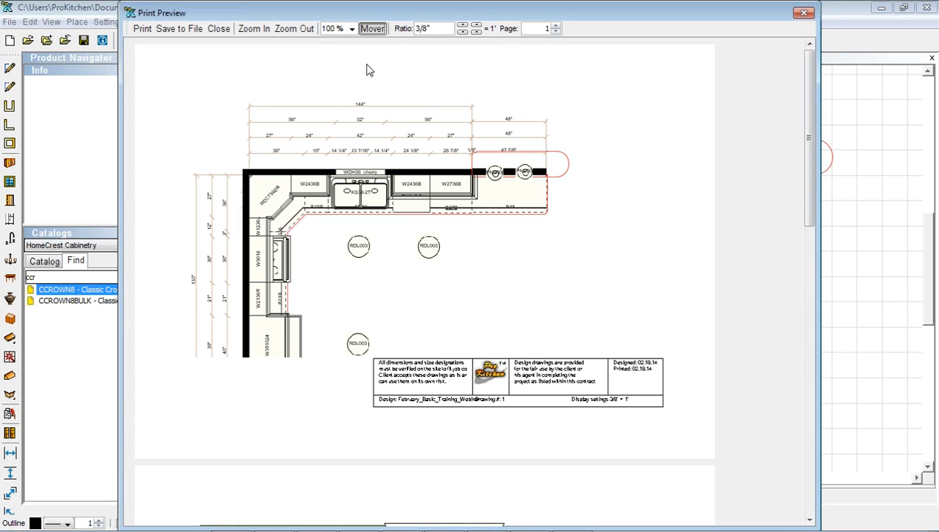
pyautogui.moveTo(361, 188); pyautogui.dragTo(375, 159)
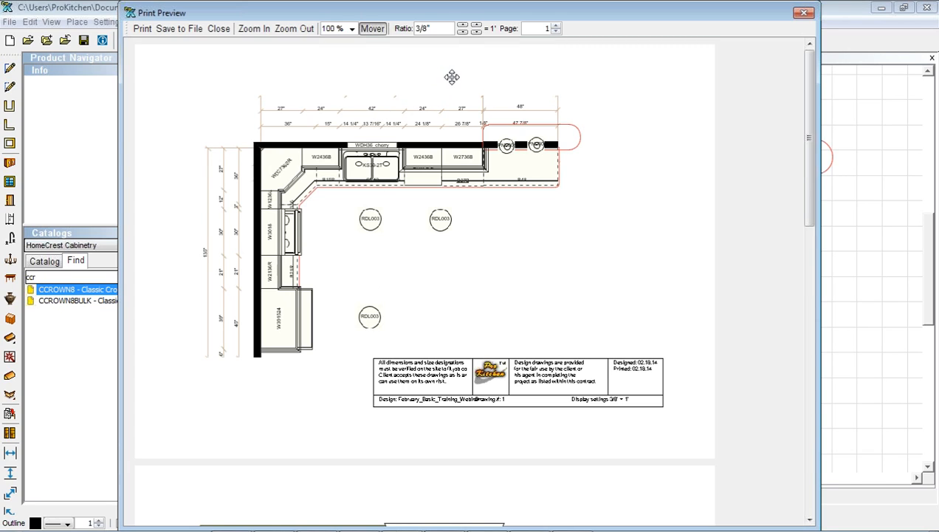
pyautogui.moveTo(807, 139); pyautogui.dragTo(823, 389)
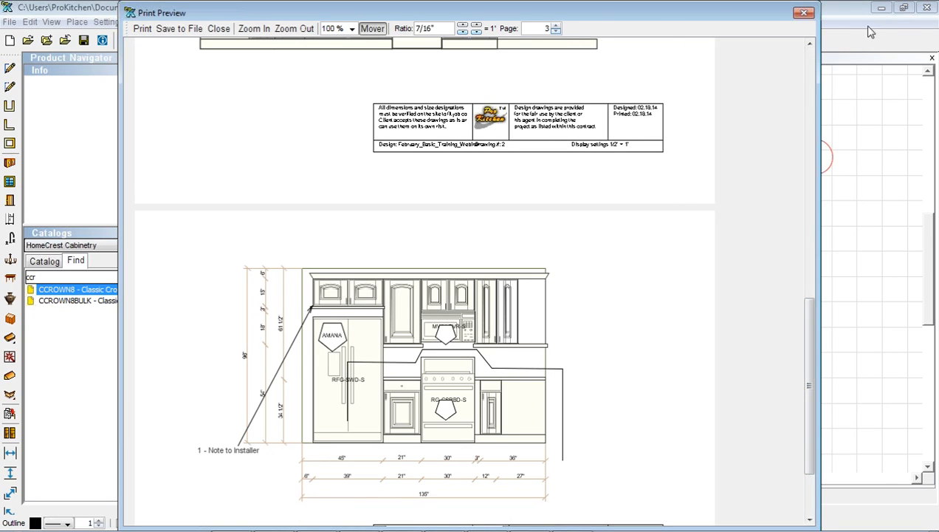
pyautogui.click(803, 15)
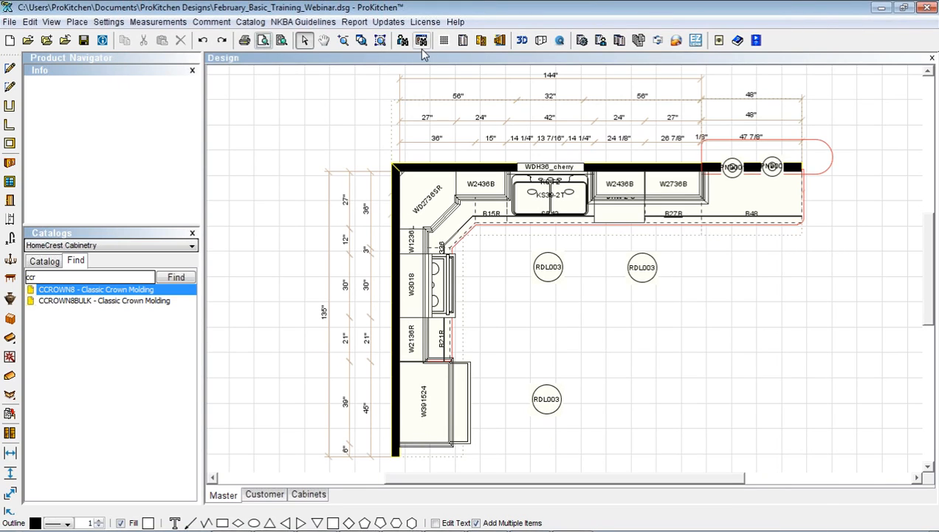
# Lay out the print page as a four-view grid with the Master plan in the top-left frame
pyautogui.click(281, 41)
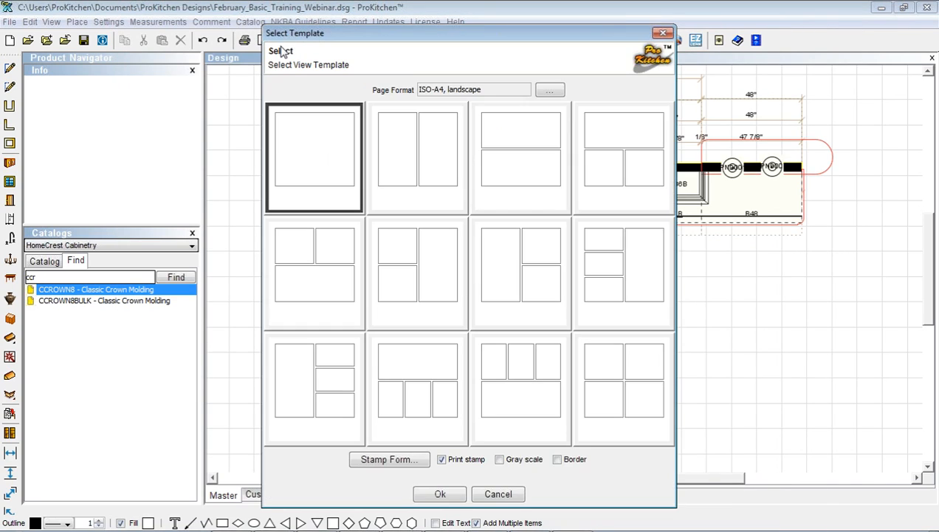
pyautogui.click(618, 376)
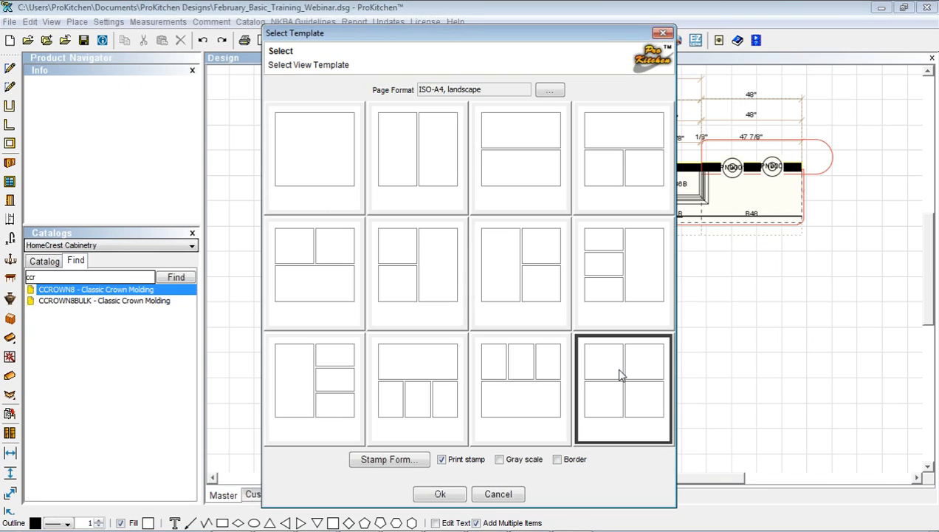
pyautogui.click(439, 496)
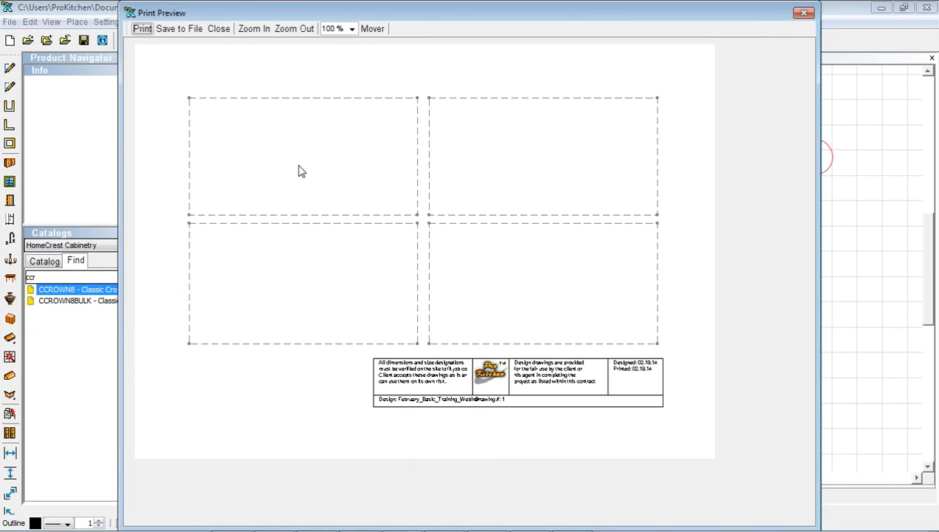
pyautogui.rightClick(299, 171)
pyautogui.moveTo(335, 177)
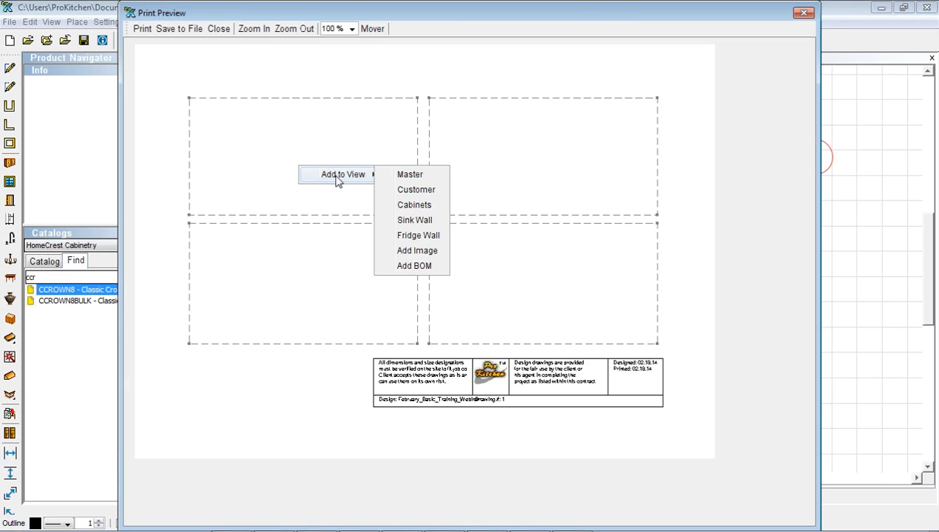
pyautogui.click(411, 175)
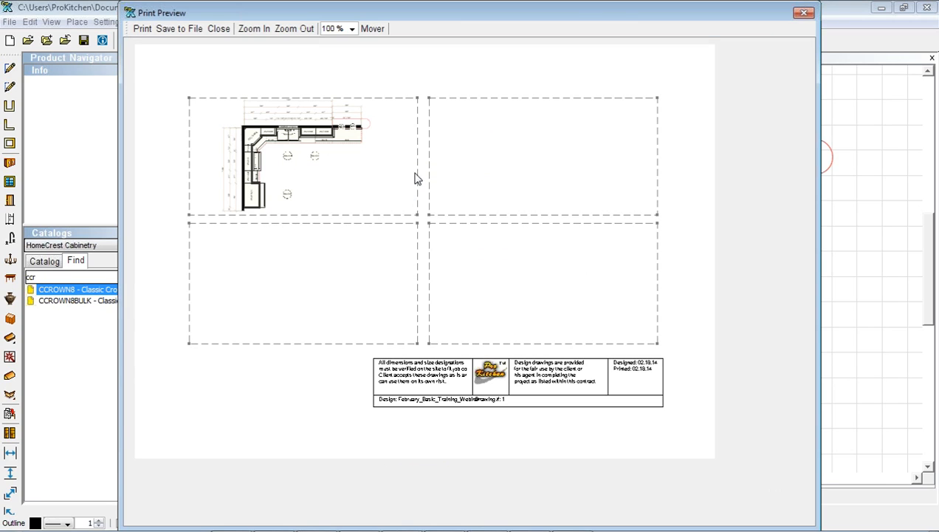
# Place the Sink Wall elevation in the top-right frame, enlarged to fill it
pyautogui.rightClick(542, 159)
pyautogui.moveTo(559, 170)
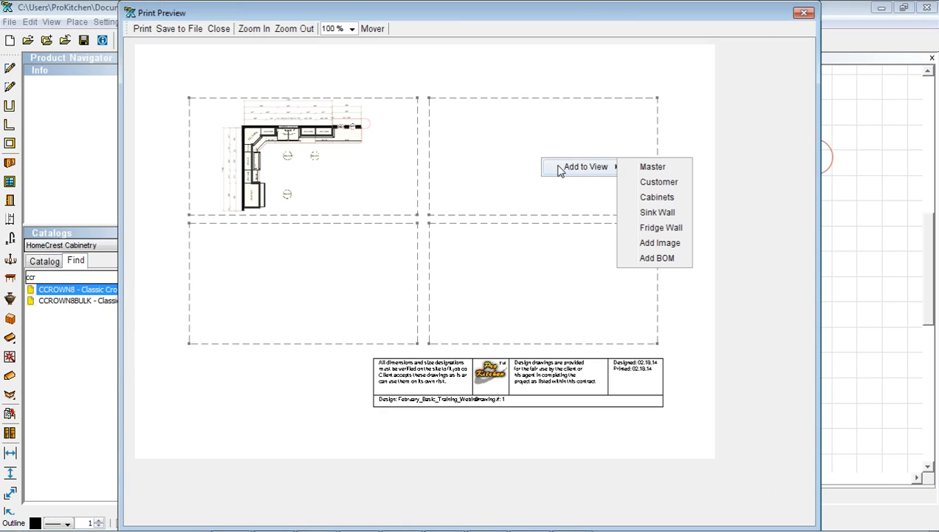
pyautogui.click(657, 213)
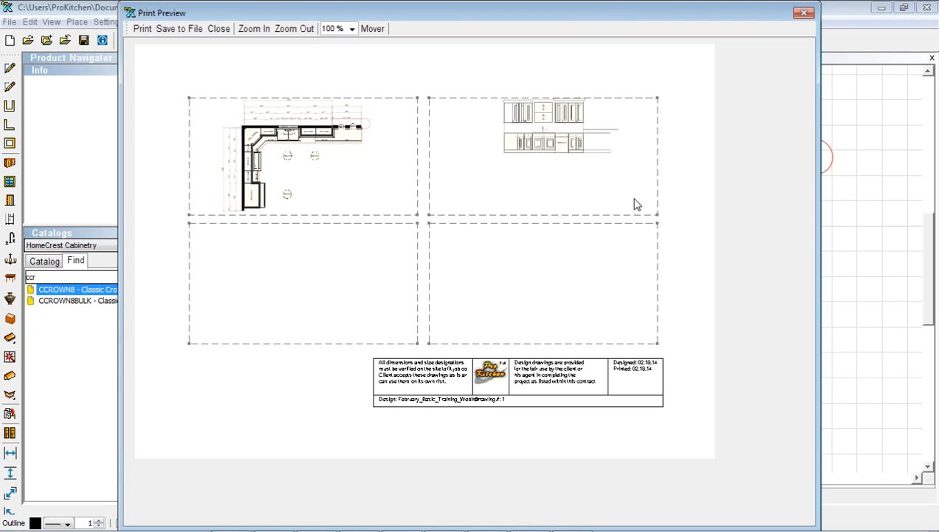
pyautogui.rightClick(547, 136)
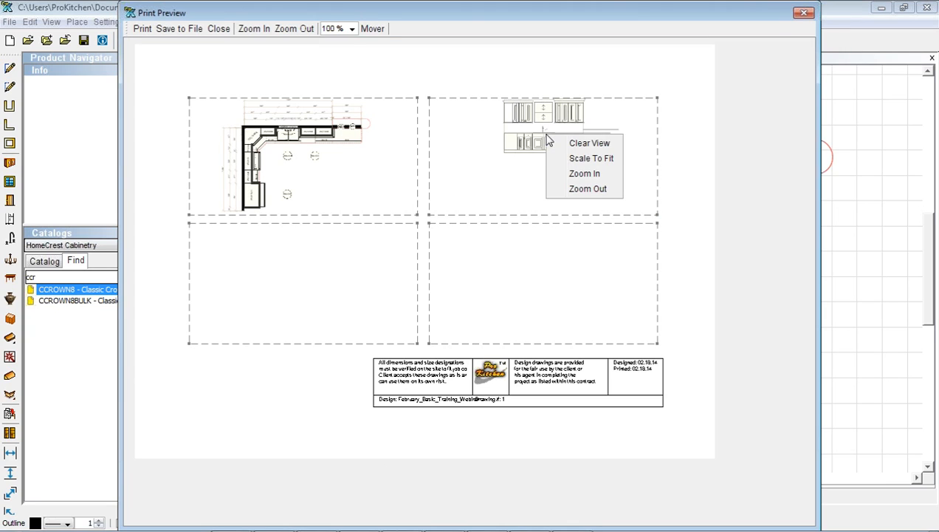
pyautogui.click(591, 160)
# Put the Fridge Wall elevation, enlarged, in the bottom-left frame and bring up the bottom-right pane's Add to View options
pyautogui.rightClick(300, 275)
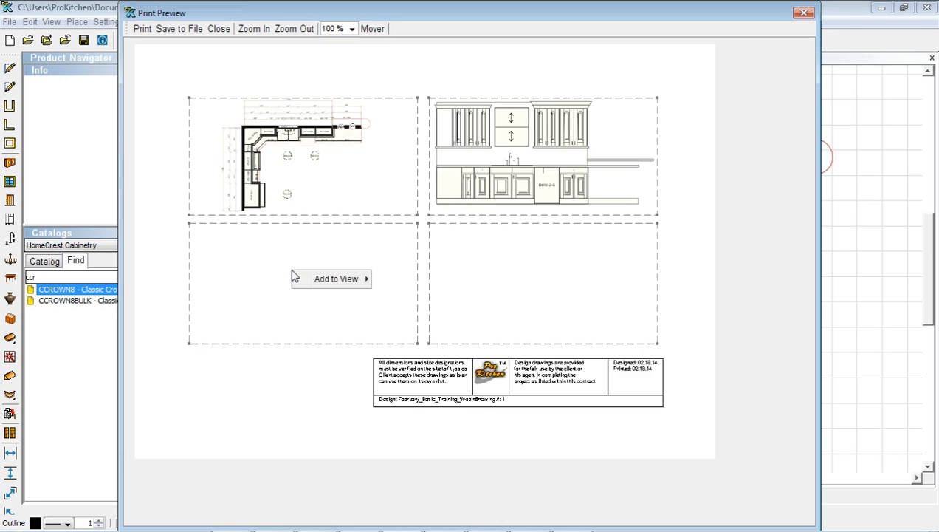
pyautogui.moveTo(332, 281)
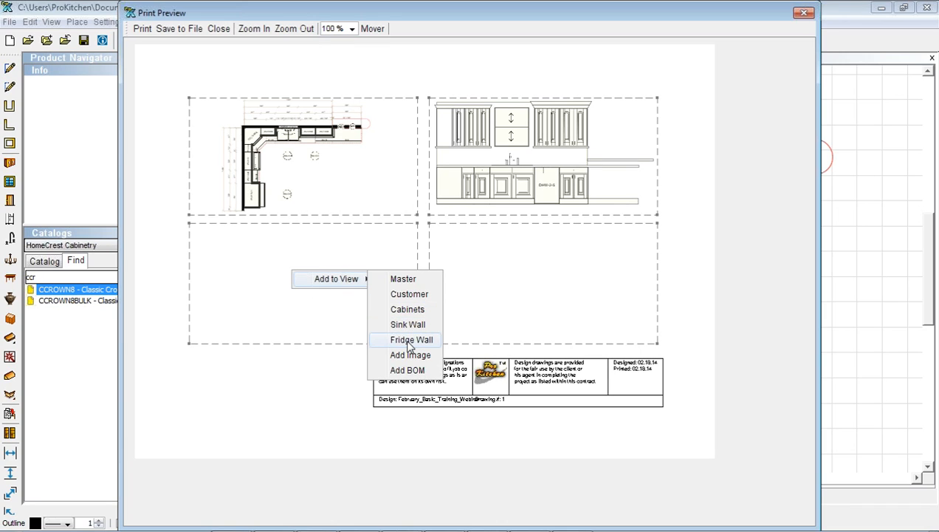
pyautogui.click(411, 340)
pyautogui.rightClick(297, 268)
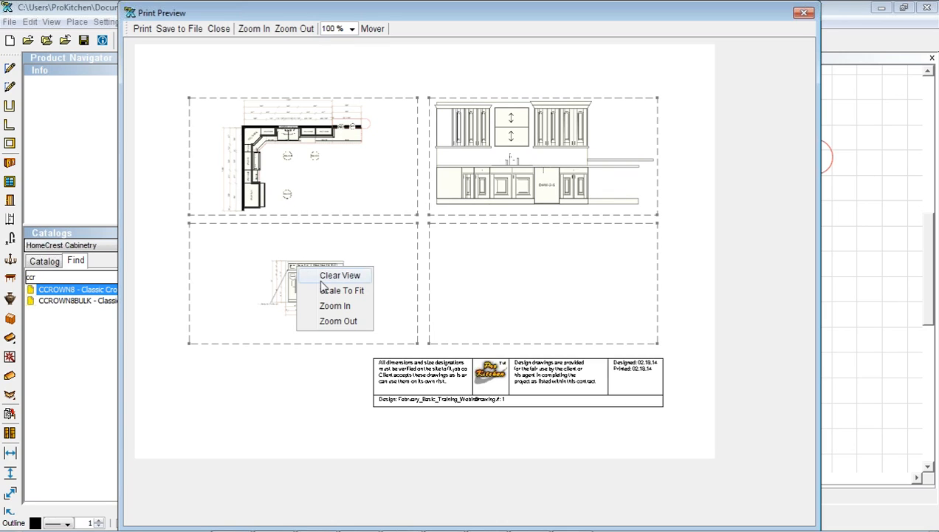
pyautogui.click(336, 290)
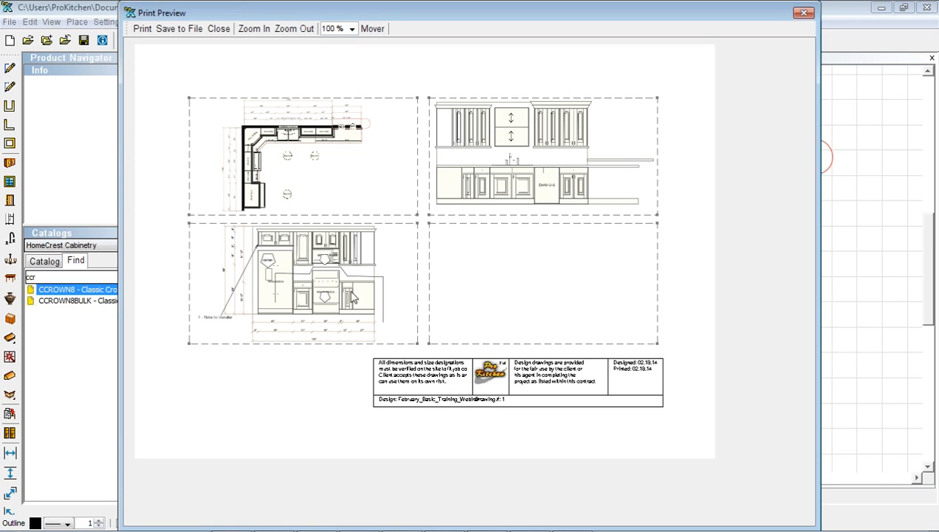
pyautogui.rightClick(505, 282)
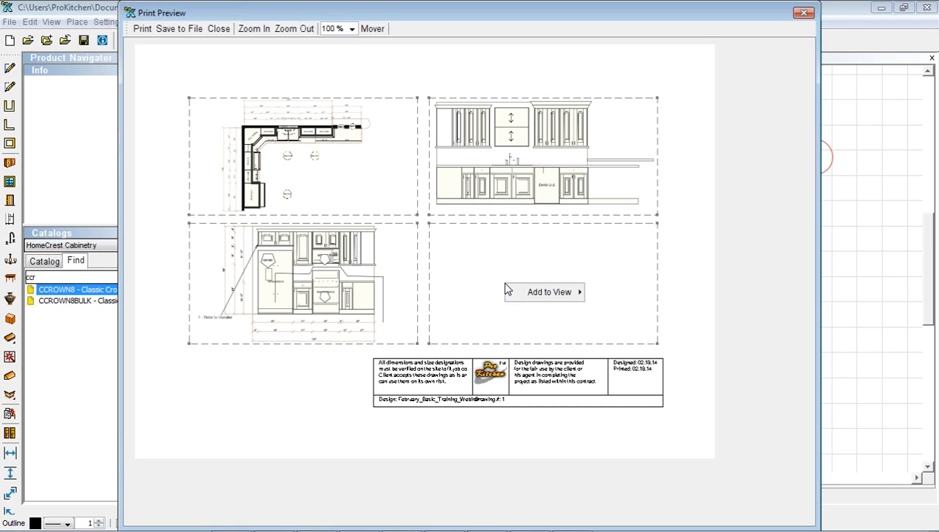
pyautogui.moveTo(533, 294)
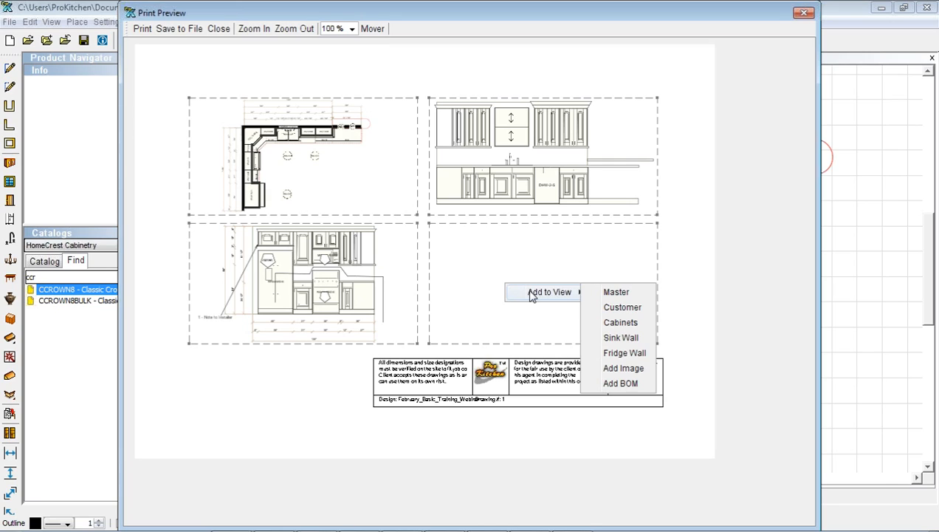
# Insert Kitchen Demo HD.pdf from ProKitchen Designs into the bottom-right pane, then clear it again
pyautogui.click(618, 369)
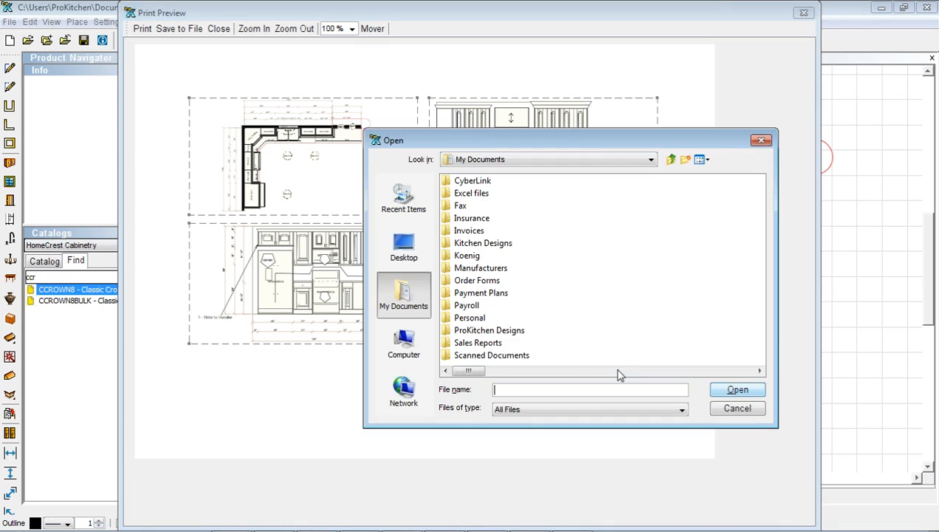
pyautogui.click(464, 330)
pyautogui.doubleClick(463, 330)
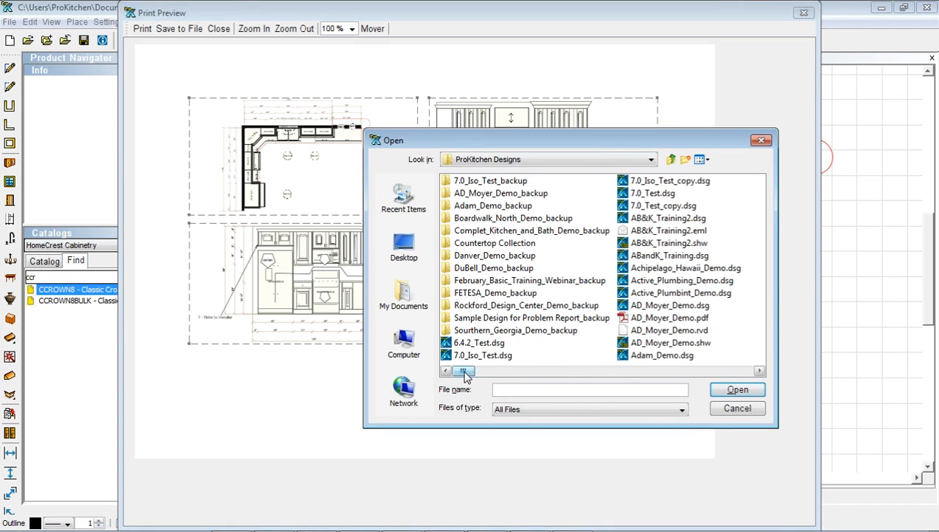
pyautogui.moveTo(468, 371); pyautogui.dragTo(627, 375)
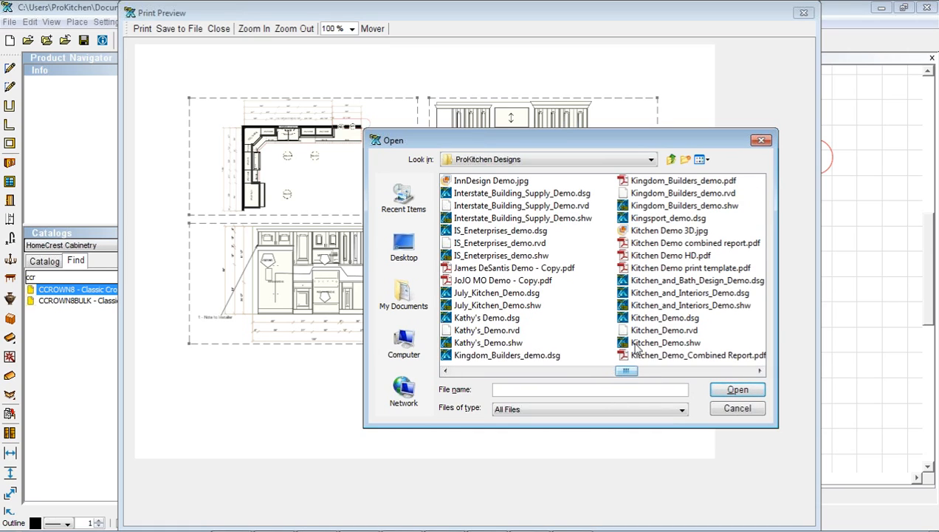
pyautogui.doubleClick(639, 258)
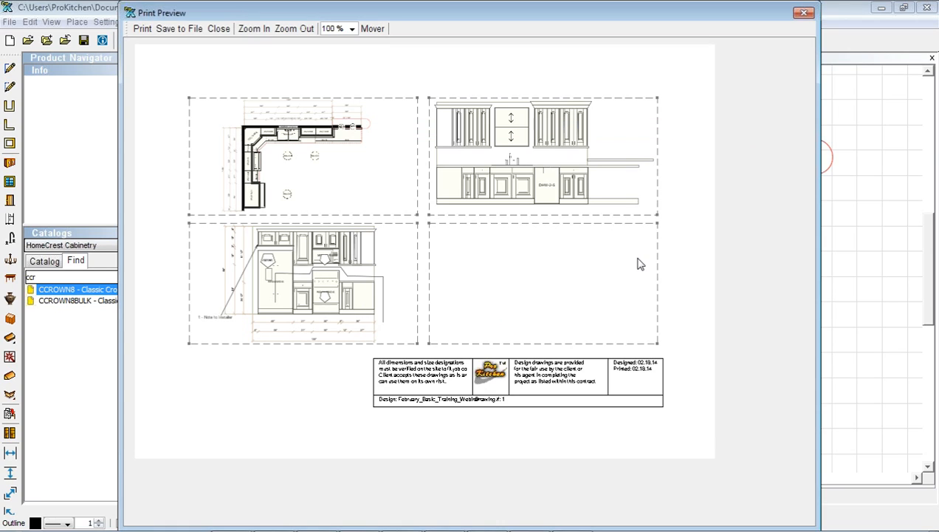
pyautogui.rightClick(533, 277)
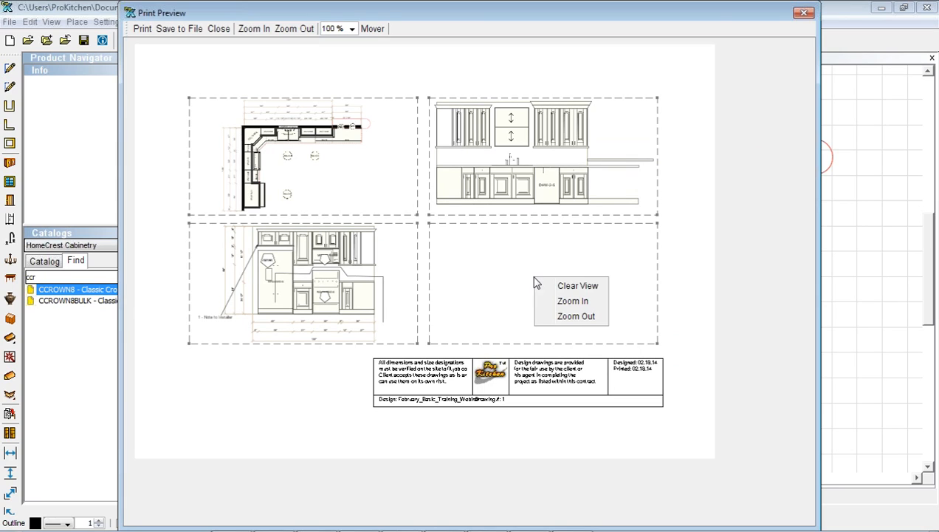
pyautogui.click(571, 288)
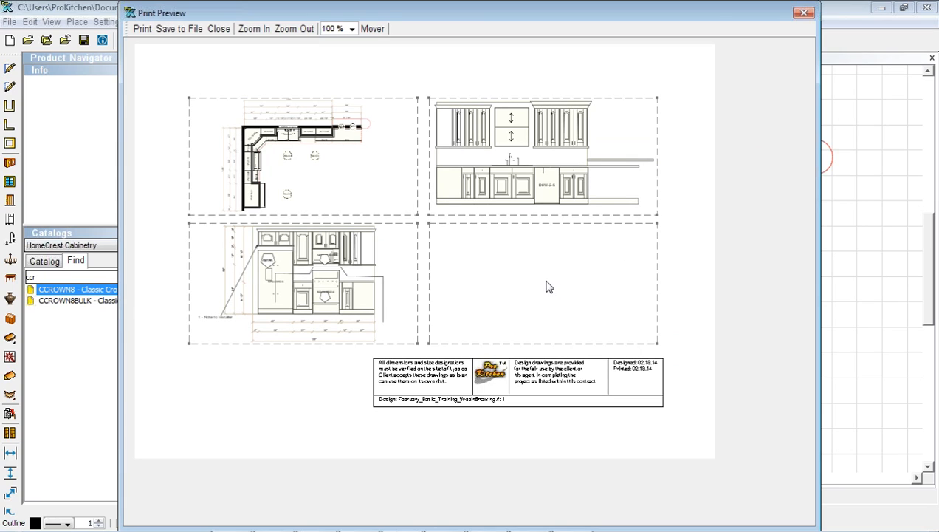
# Add the Arbor_Square_Demo.jpg image to the empty bottom-right pane and close the print preview
pyautogui.rightClick(544, 285)
pyautogui.moveTo(578, 290)
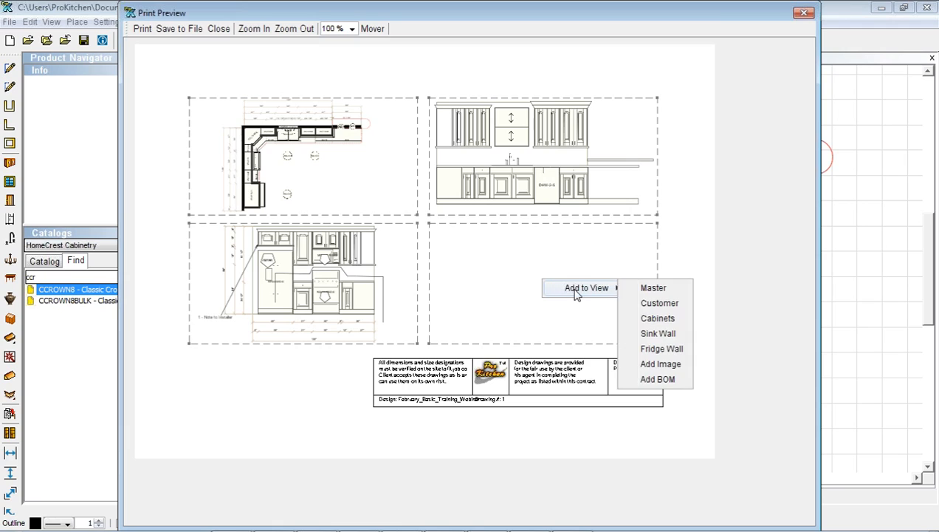
pyautogui.click(647, 366)
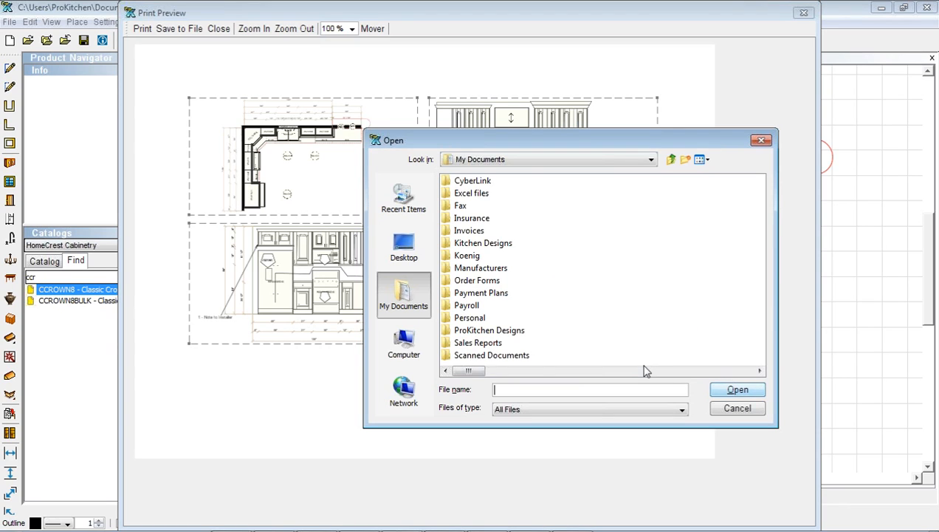
pyautogui.click(470, 331)
pyautogui.doubleClick(470, 332)
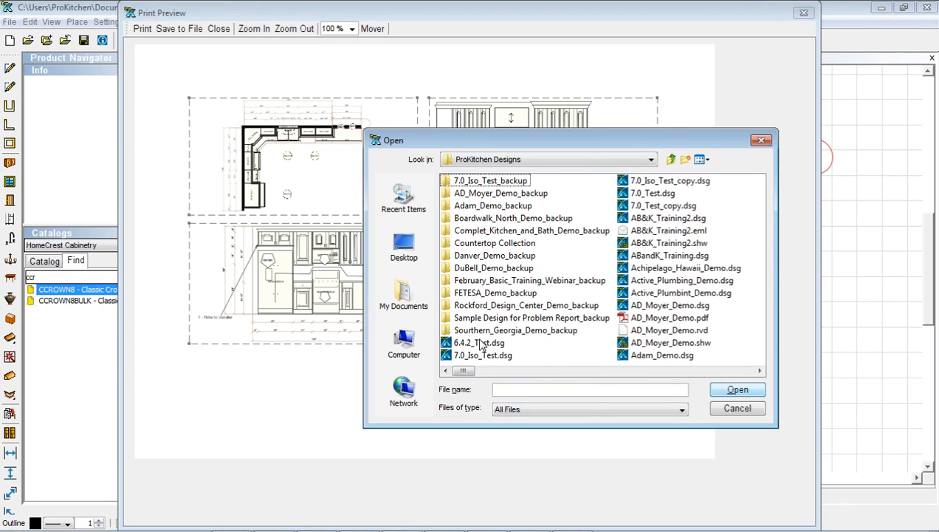
pyautogui.moveTo(465, 371); pyautogui.dragTo(496, 375)
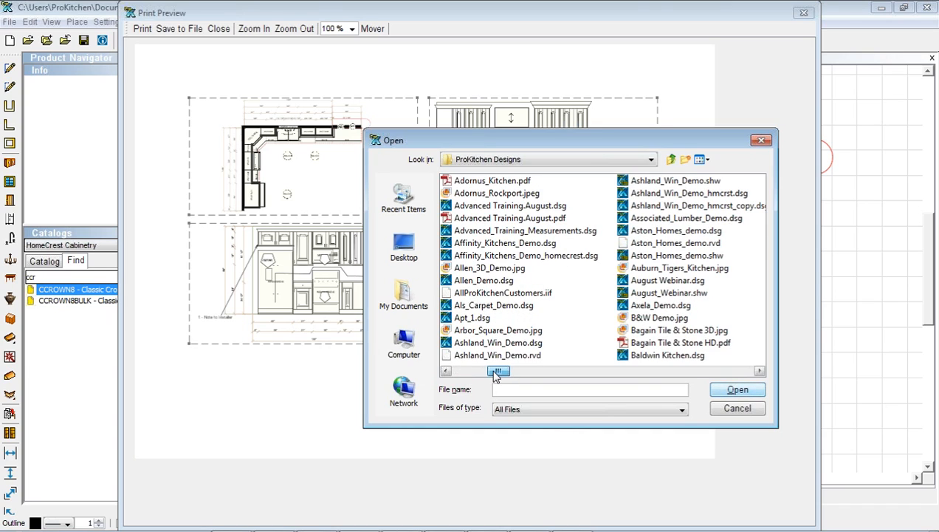
pyautogui.doubleClick(469, 330)
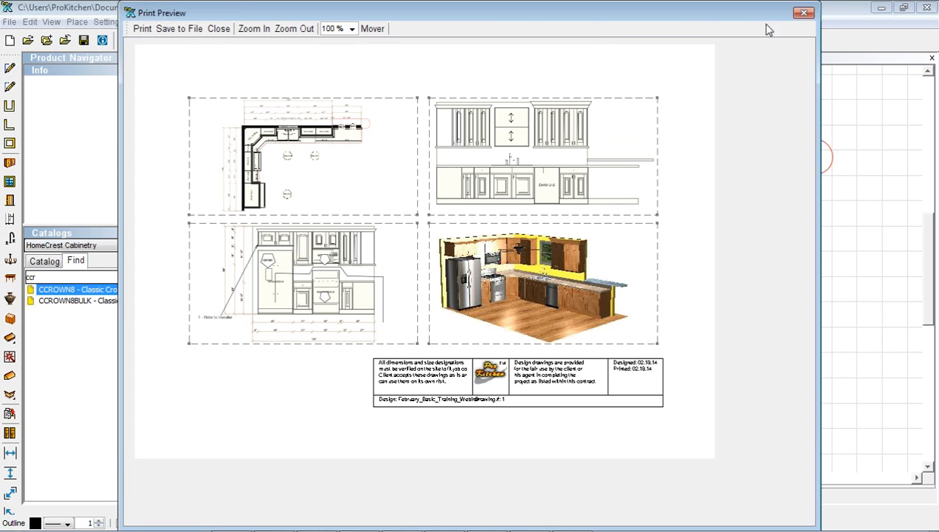
pyautogui.click(805, 14)
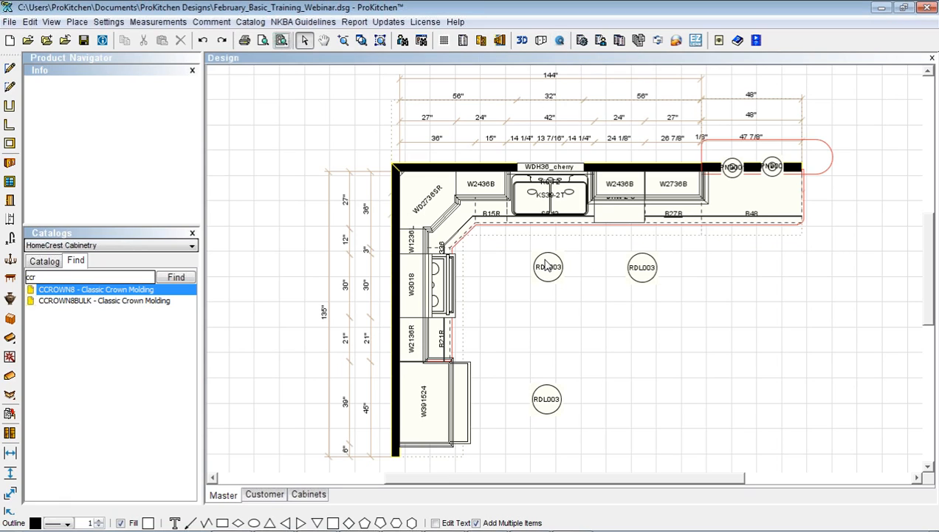
# Search 3D Warehouse in the 3D Model Browser for 'dog dish'
pyautogui.click(560, 43)
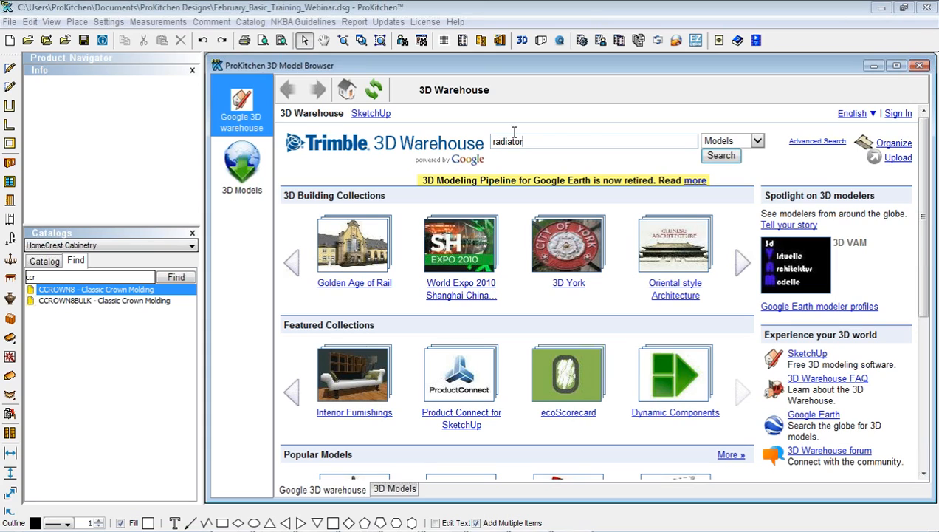
pyautogui.click(704, 158)
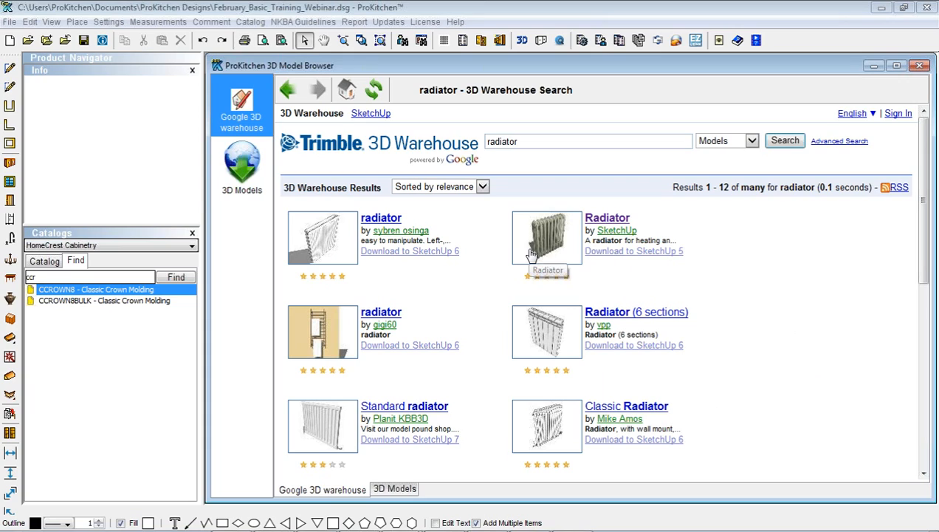
pyautogui.moveTo(523, 145); pyautogui.dragTo(476, 152)
pyautogui.write('dog dish')
pyautogui.press('Return')
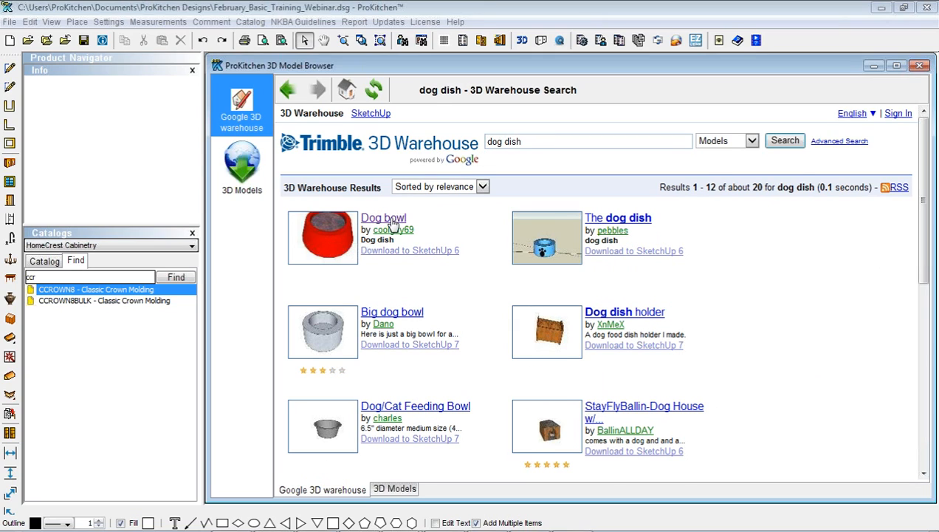
# Download the Dog bowl model as a SketchUp 6 (.skp) file
pyautogui.click(392, 219)
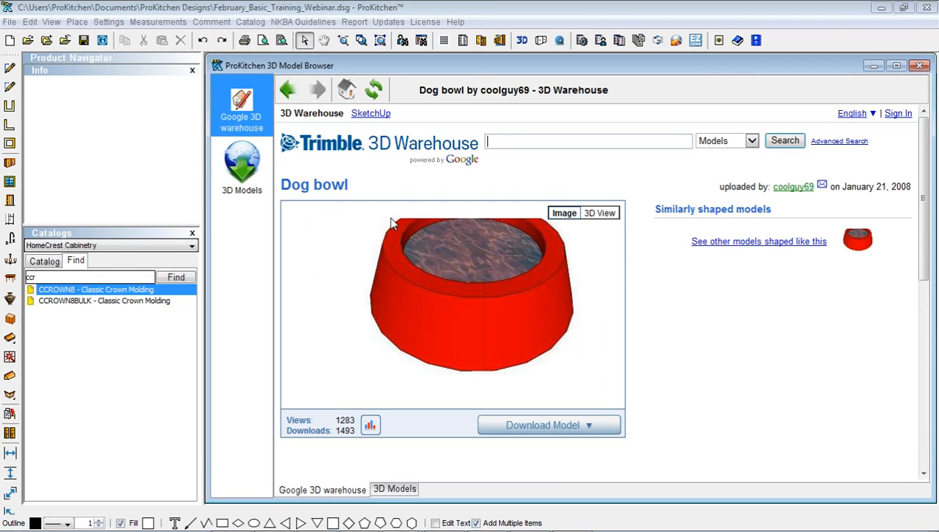
pyautogui.click(586, 426)
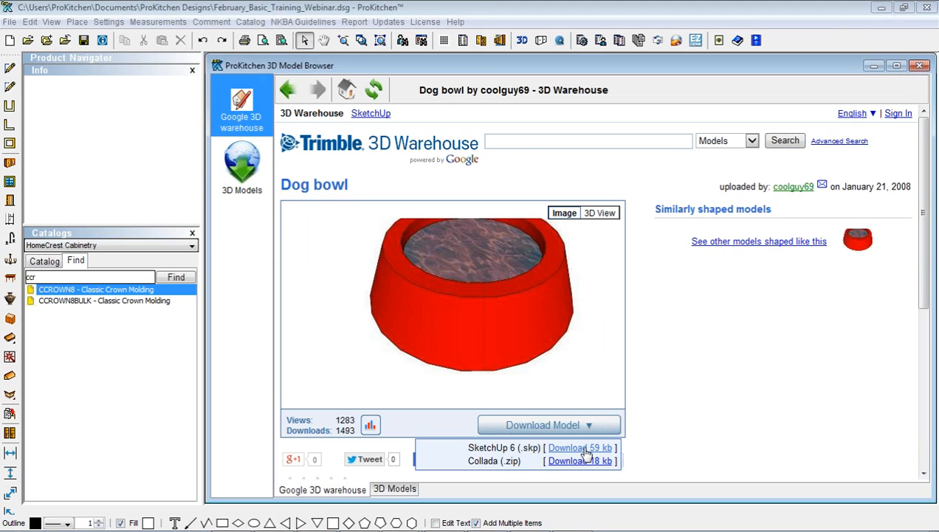
pyautogui.click(581, 448)
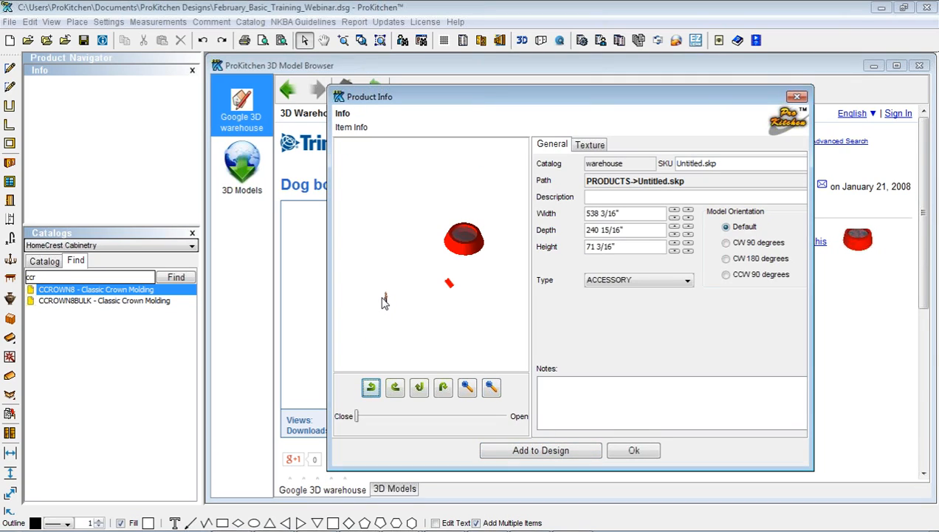
# Resize the dog bowl to 16" wide, 16" deep, 8" high and place it in the open floor area
pyautogui.click(614, 212)
pyautogui.moveTo(586, 213); pyautogui.dragTo(621, 212)
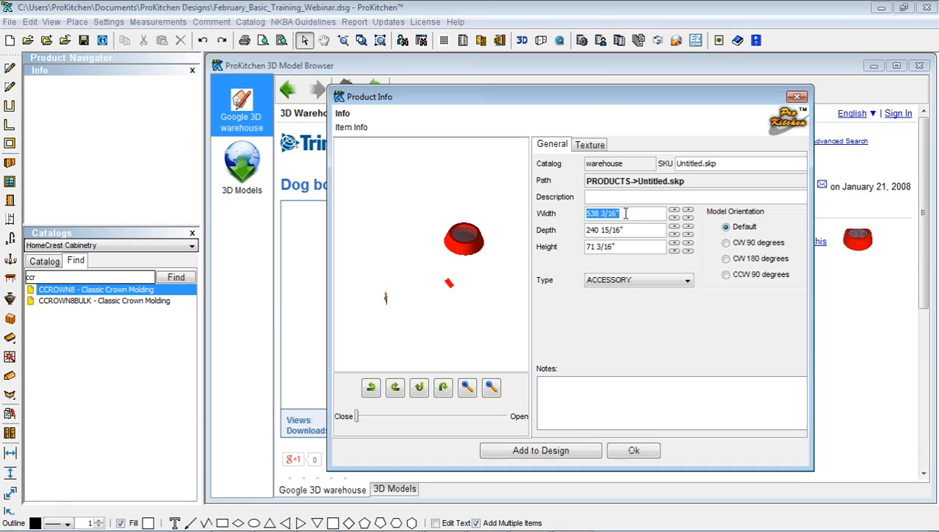
pyautogui.write('16')
pyautogui.click(627, 229)
pyautogui.moveTo(587, 229); pyautogui.dragTo(644, 231)
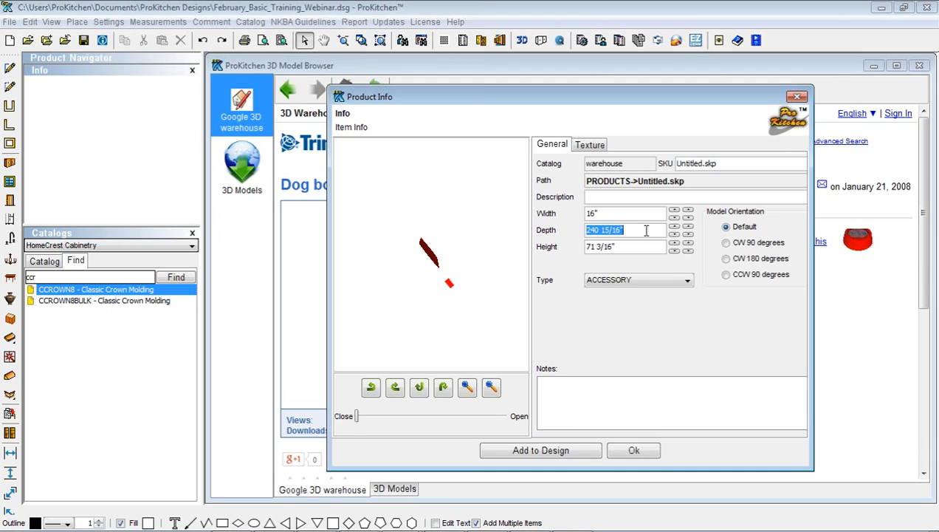
pyautogui.write('16')
pyautogui.click(629, 246)
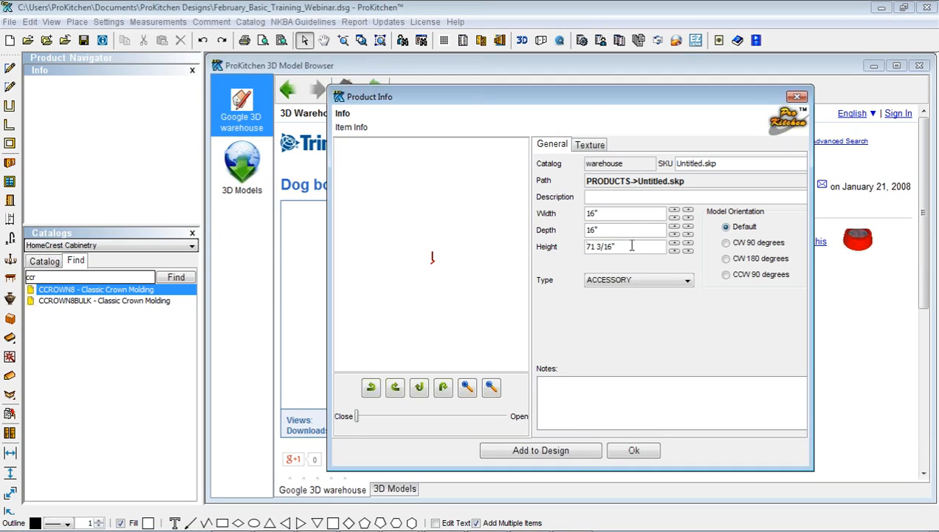
pyautogui.moveTo(587, 247); pyautogui.dragTo(624, 247)
pyautogui.write('8')
pyautogui.click(558, 451)
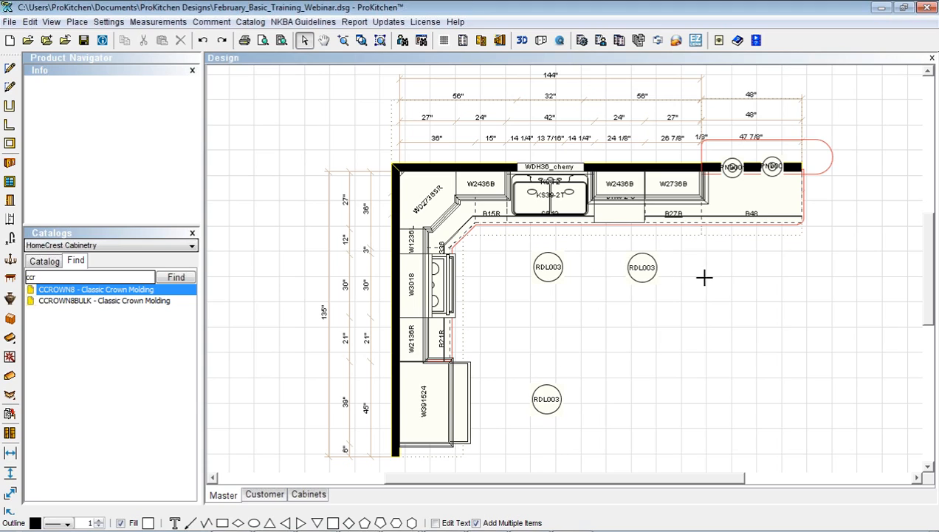
pyautogui.click(707, 283)
pyautogui.click(683, 280)
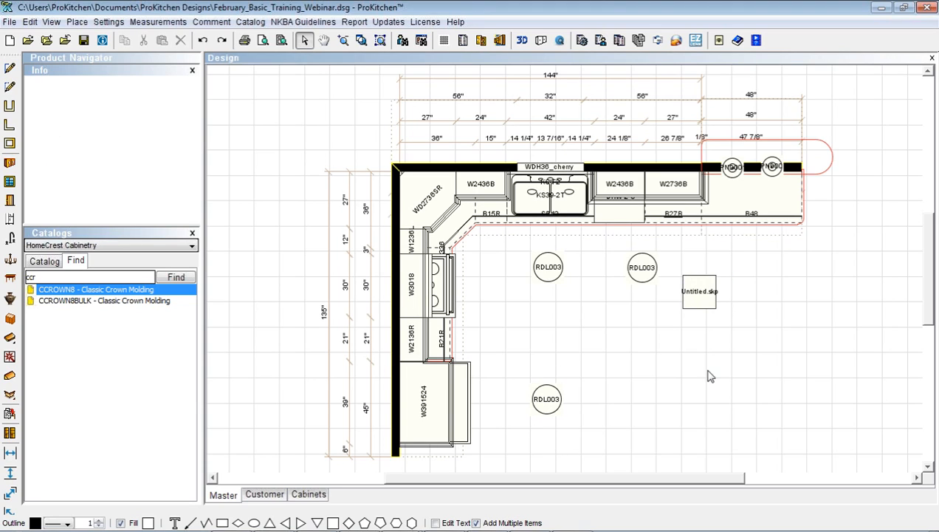
# Generate the HomeCrest Cabinetry order form with a .3 dealer multiplier
pyautogui.click(582, 40)
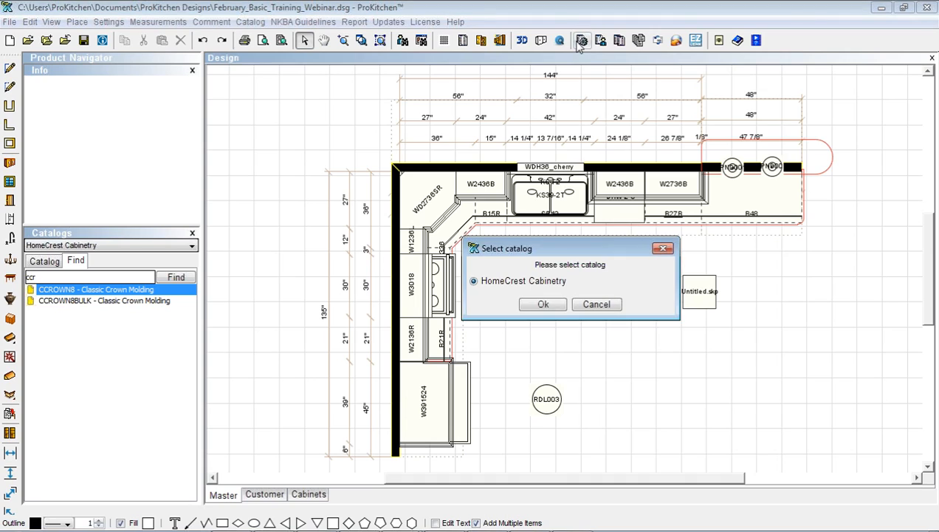
pyautogui.click(538, 305)
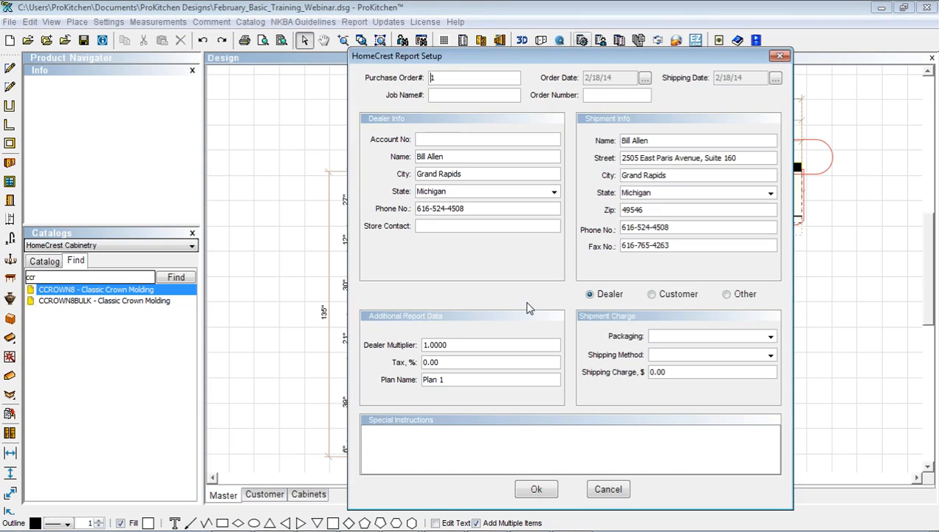
pyautogui.doubleClick(448, 345)
pyautogui.write('.3')
pyautogui.click(536, 489)
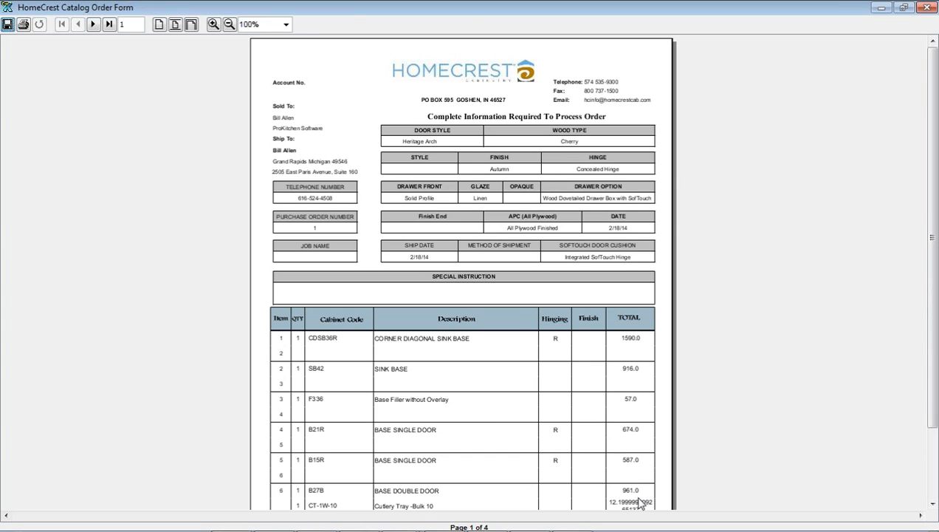
# Page through the order form to the $5665.31 total and close the preview
pyautogui.click(93, 25)
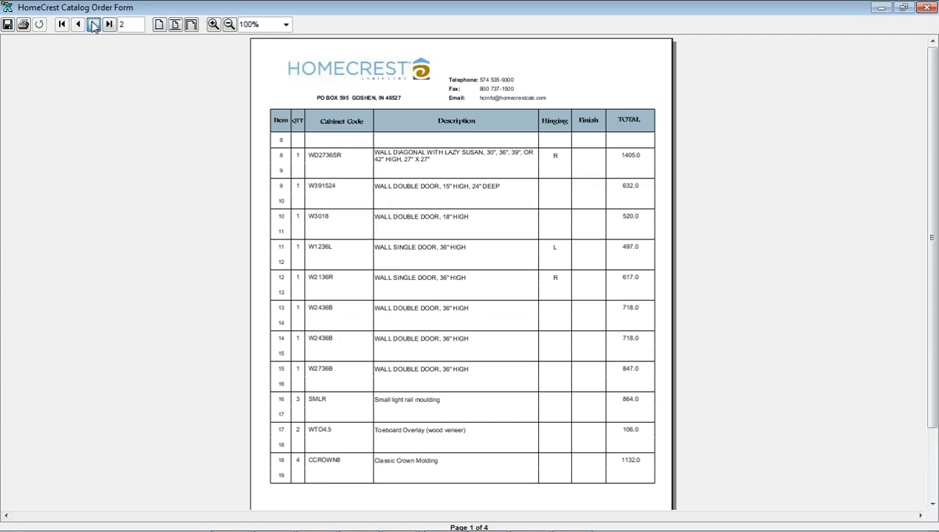
pyautogui.click(93, 25)
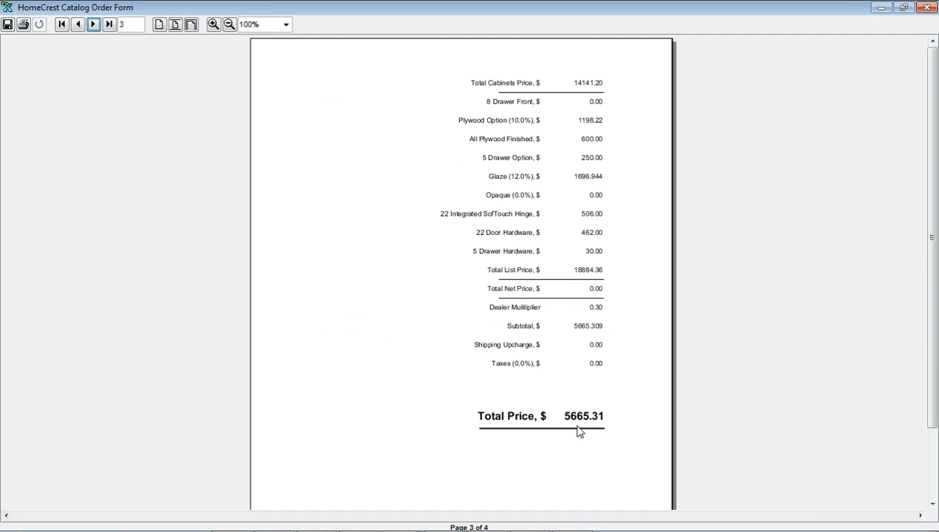
pyautogui.click(925, 8)
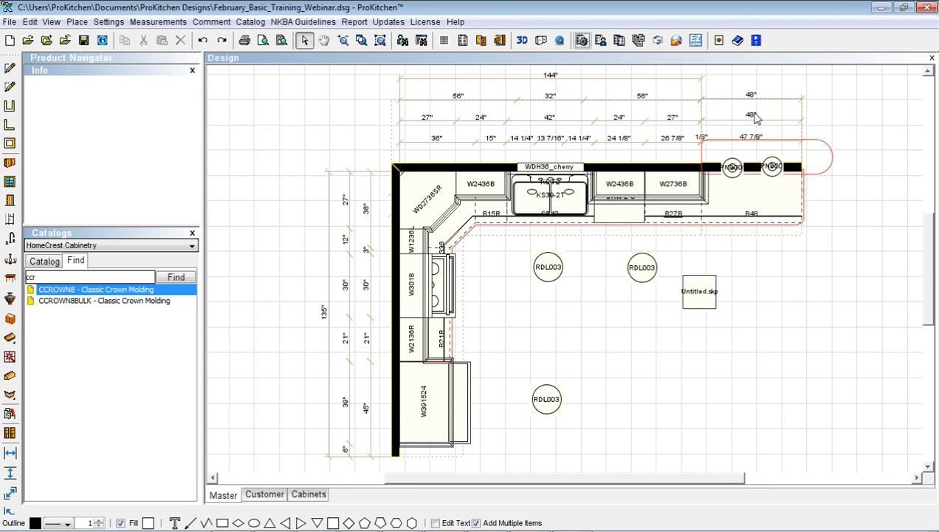
# Set the Multi-Quote Report to 2 quotes with 6% sales tax and 5% discount
pyautogui.click(618, 42)
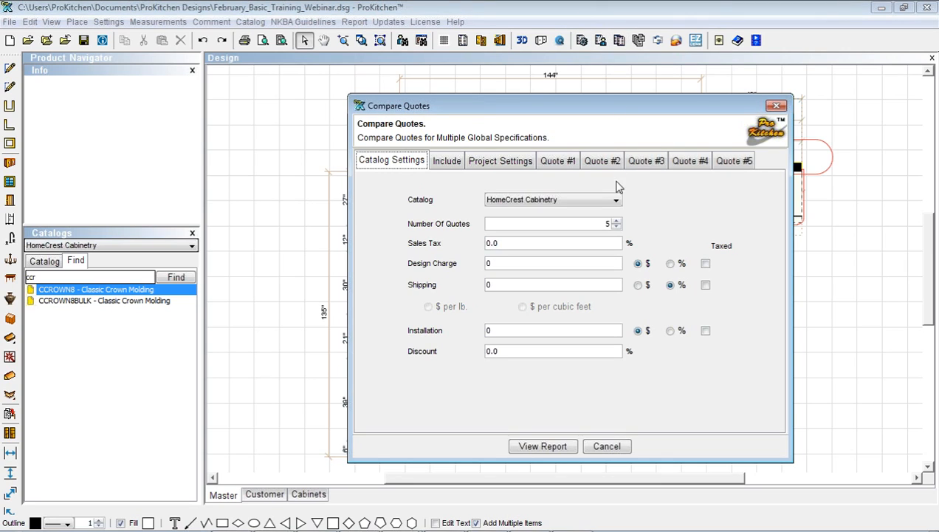
pyautogui.click(616, 227)
pyautogui.click(616, 228)
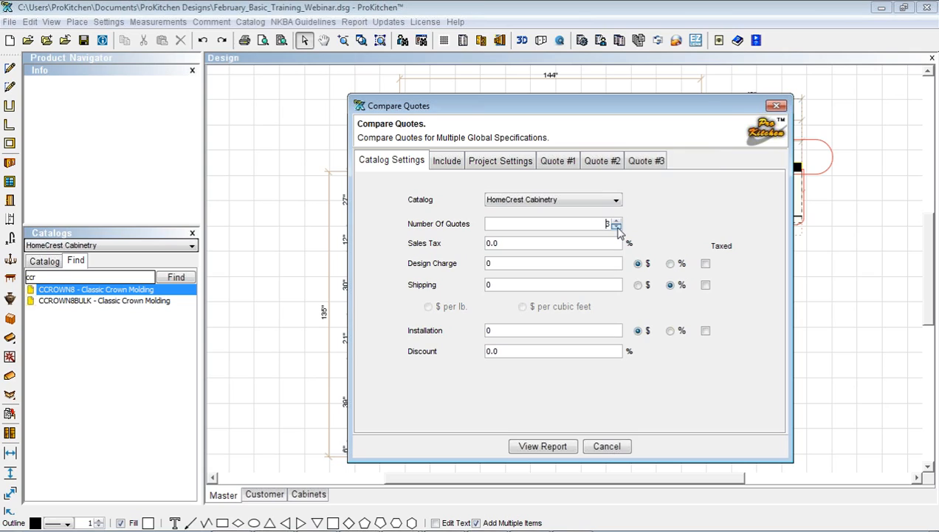
pyautogui.click(616, 227)
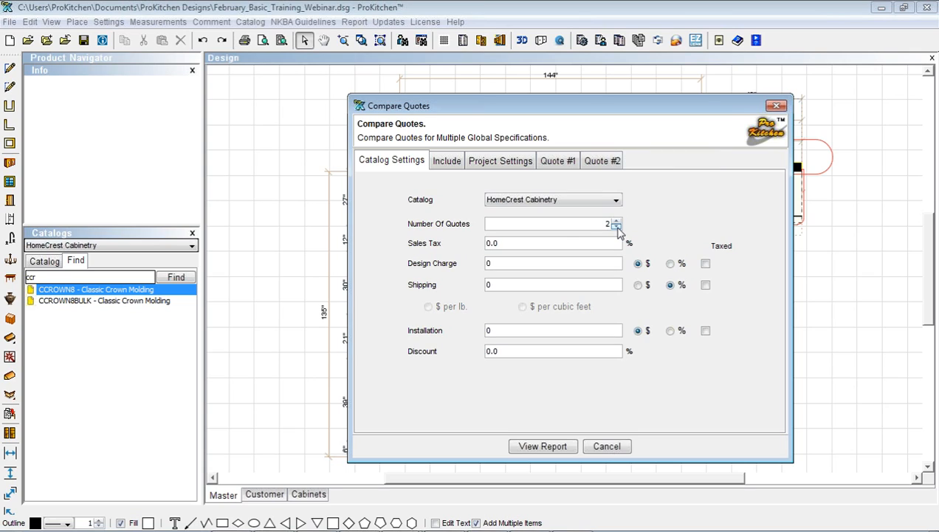
pyautogui.click(491, 244)
pyautogui.write('6')
pyautogui.moveTo(495, 330); pyautogui.dragTo(480, 333)
pyautogui.moveTo(507, 351); pyautogui.dragTo(494, 351)
pyautogui.write('55')
# Skip choosing a logo and delete the project note text
pyautogui.click(454, 167)
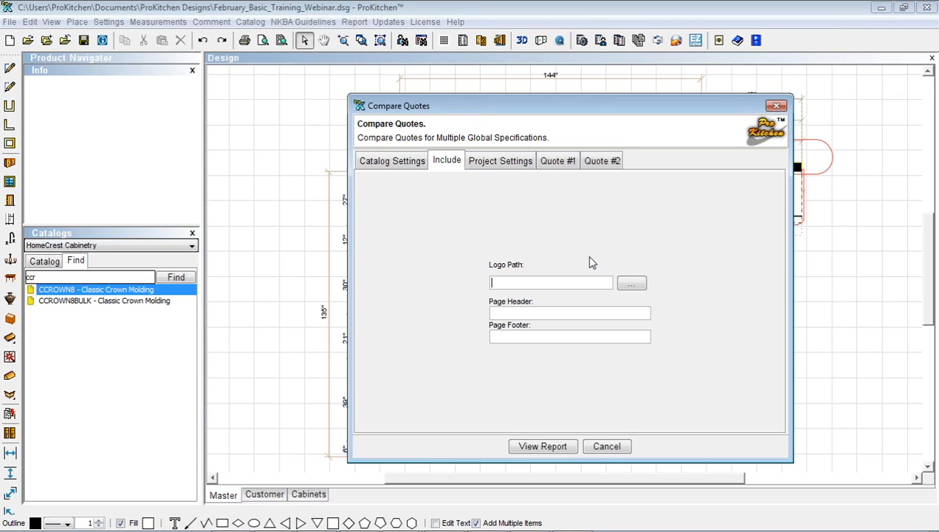
pyautogui.click(631, 284)
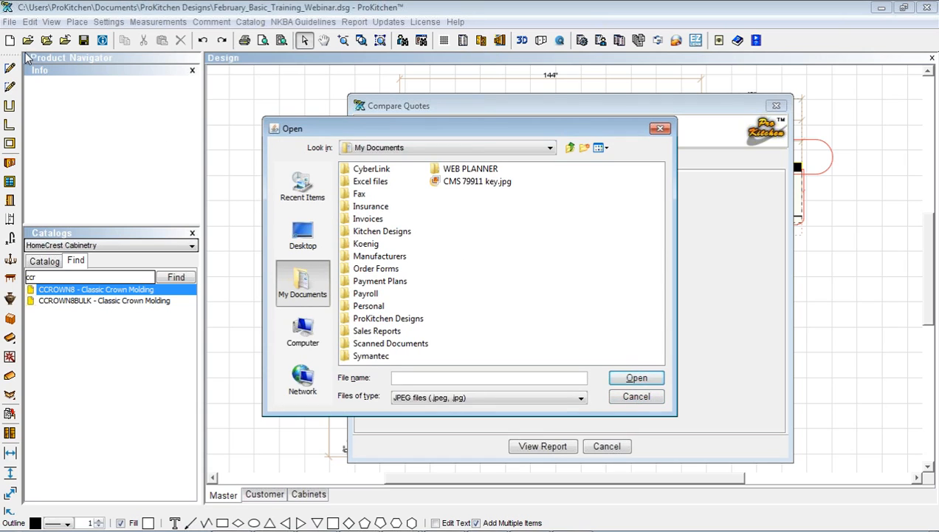
pyautogui.click(636, 396)
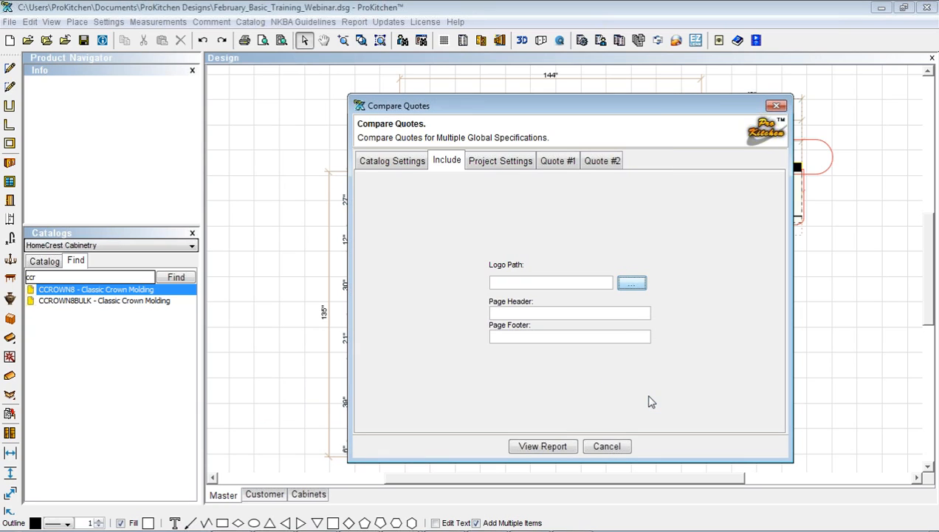
pyautogui.click(493, 166)
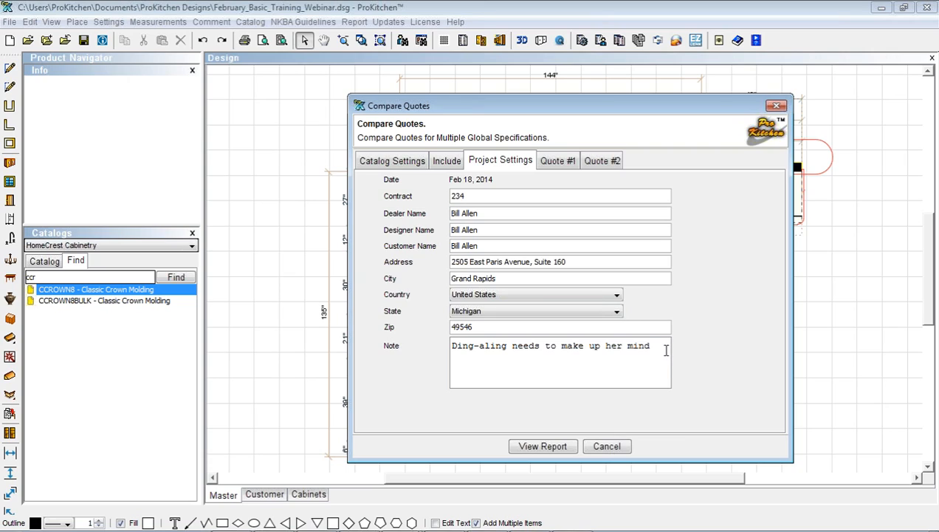
pyautogui.moveTo(666, 350); pyautogui.dragTo(446, 345)
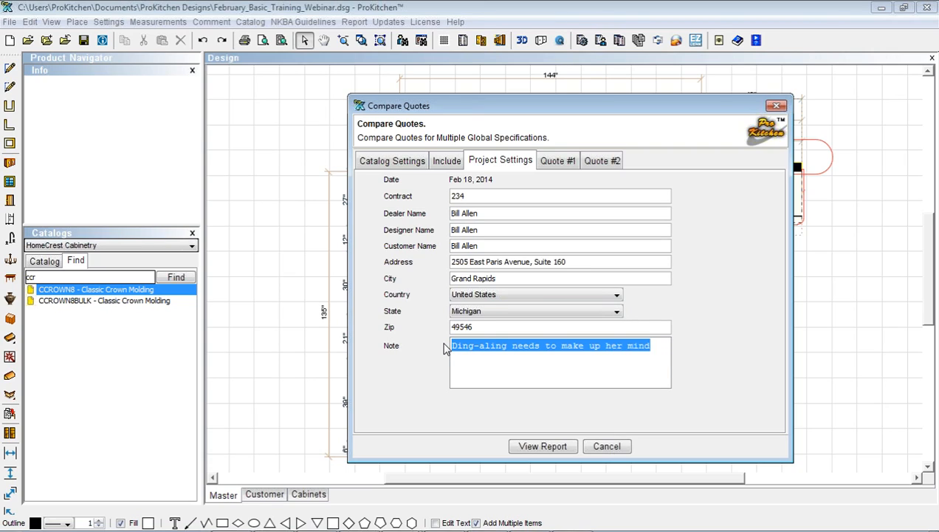
pyautogui.press('Delete')
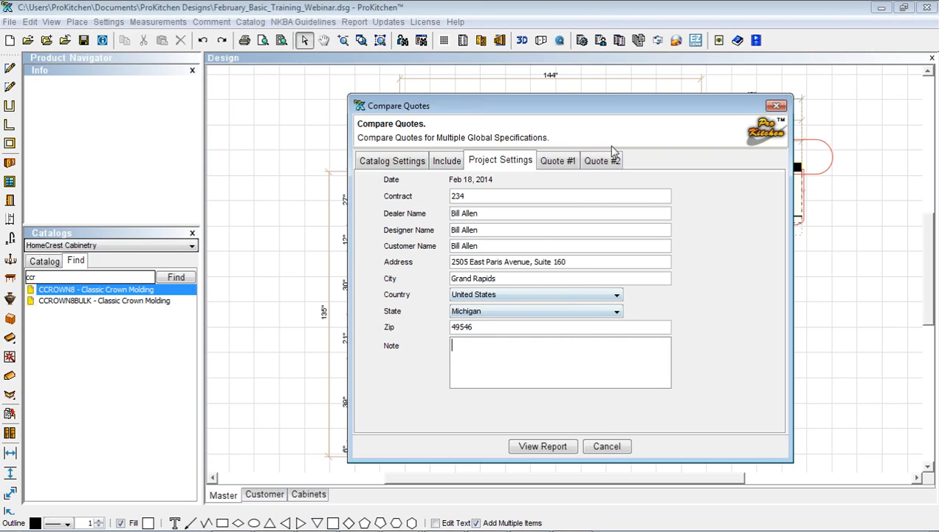
# Give Quote #2 Arbor Square doors, Cherry, All Plywood Finished, Autumn finish, Concealed Hinge, and view the report
pyautogui.click(557, 161)
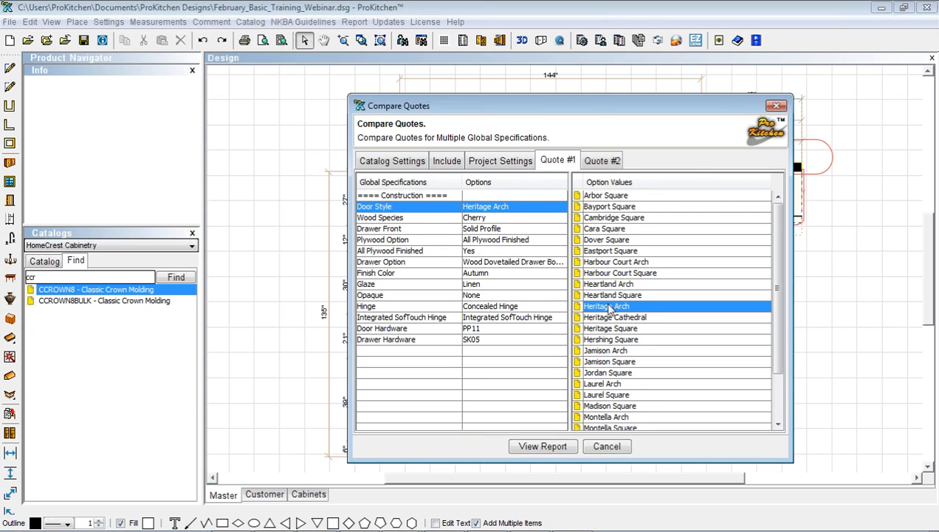
pyautogui.click(596, 161)
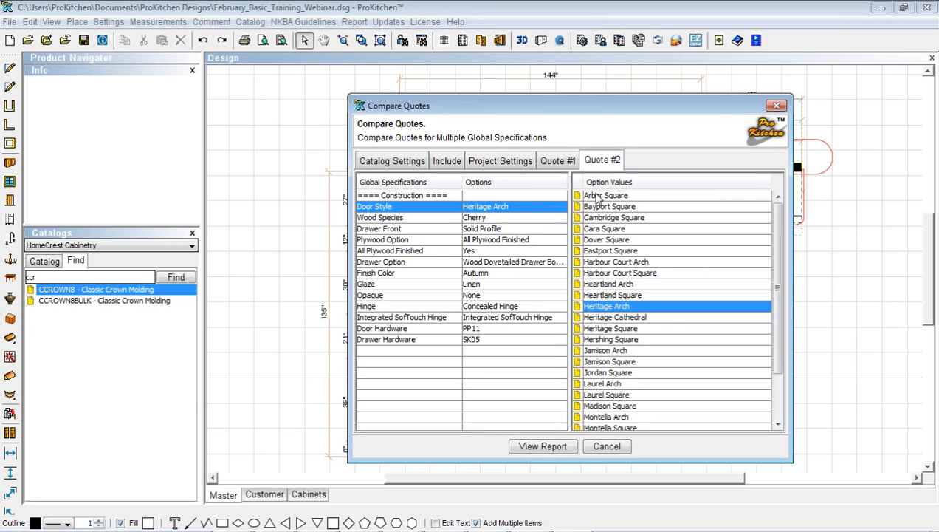
pyautogui.click(597, 197)
pyautogui.click(596, 196)
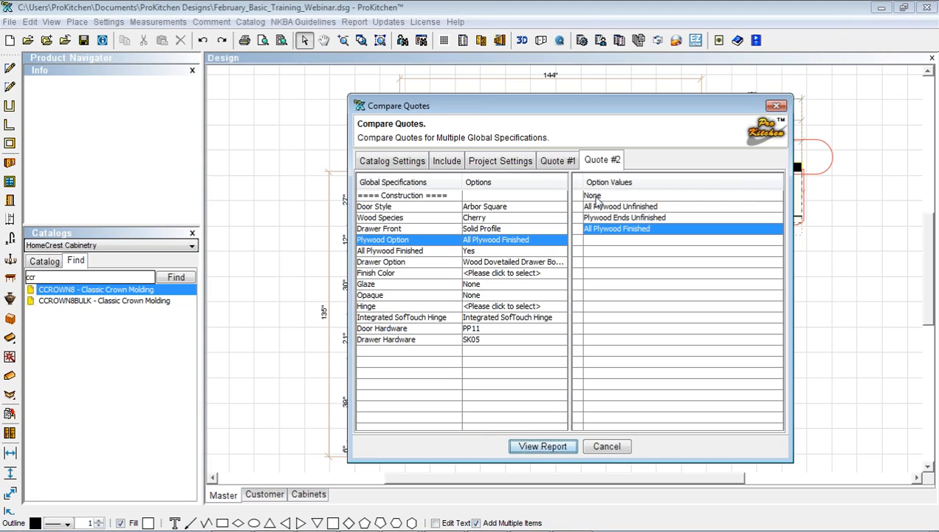
pyautogui.click(596, 197)
pyautogui.click(598, 229)
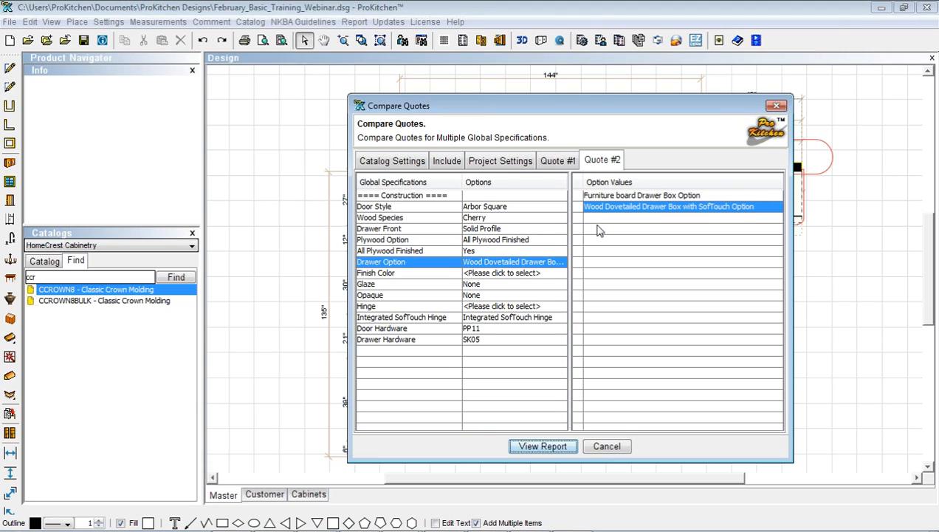
pyautogui.click(542, 274)
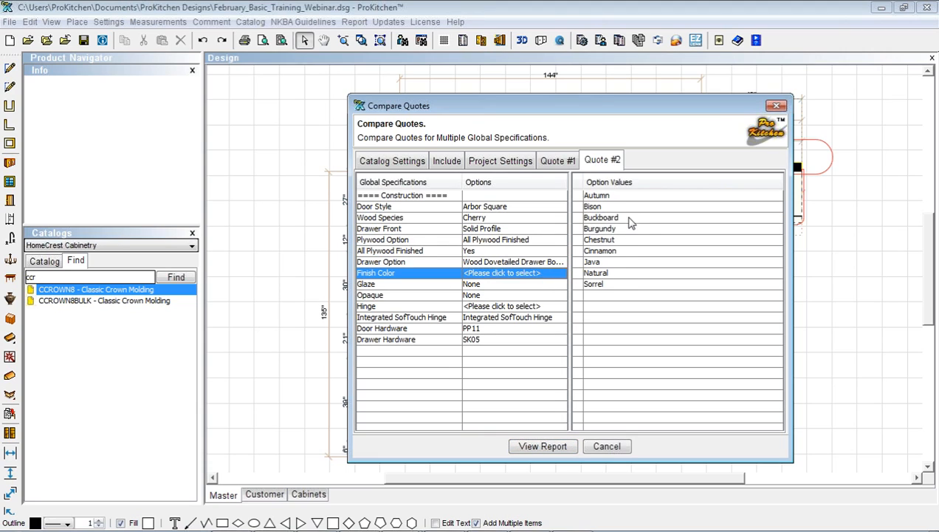
pyautogui.click(597, 200)
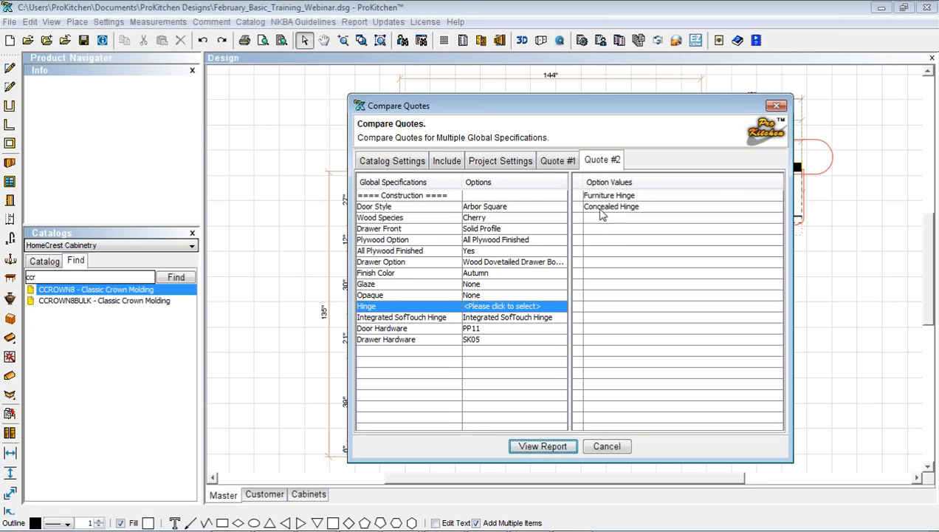
pyautogui.click(602, 211)
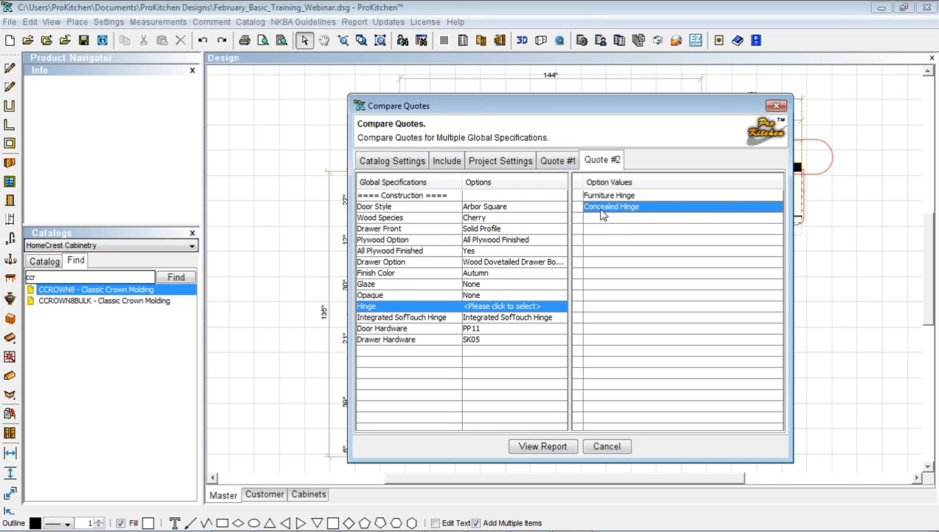
pyautogui.click(543, 446)
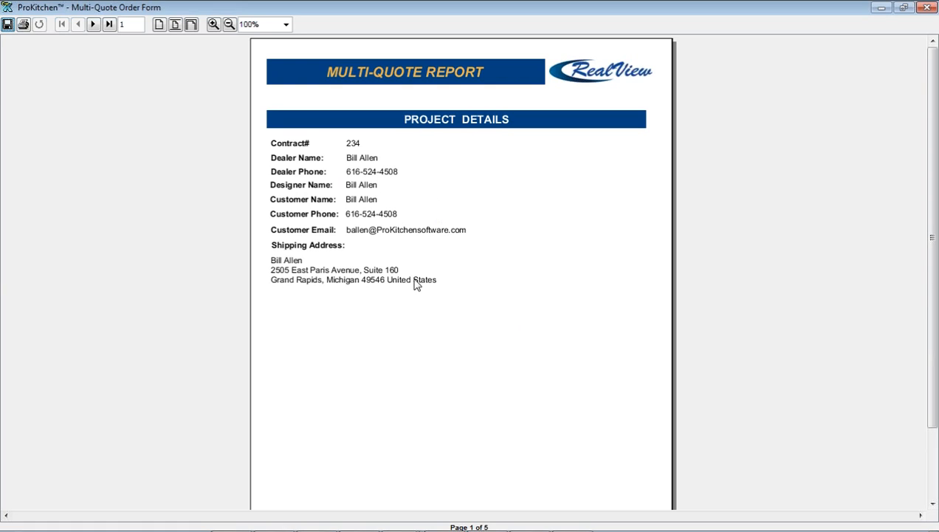
# Page through the quote options, products price comparison and price computation pages of the report
pyautogui.click(93, 24)
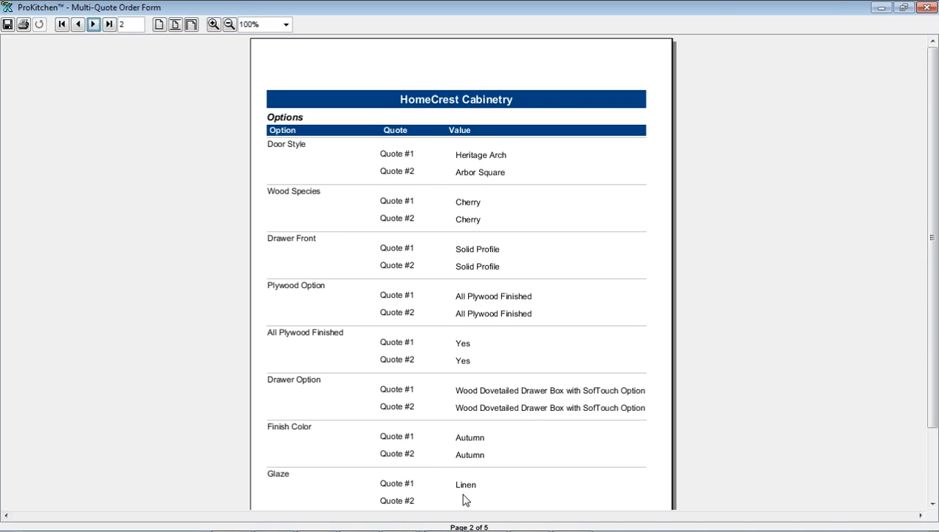
pyautogui.click(94, 24)
pyautogui.click(94, 25)
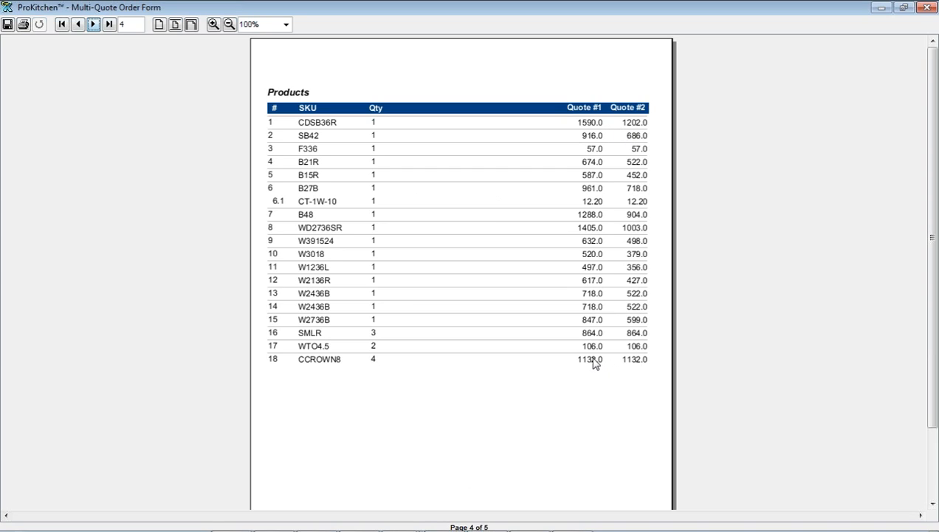
pyautogui.click(93, 27)
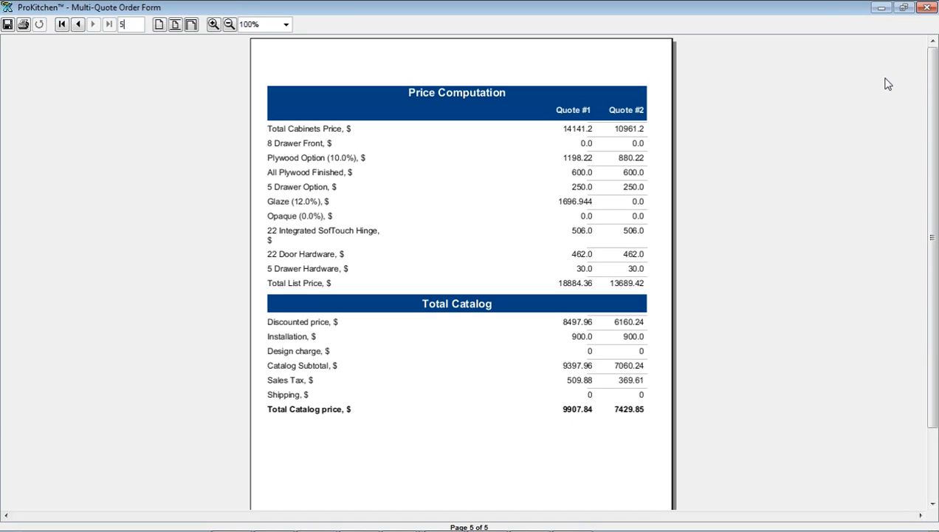
# Close the order form preview and switch to Firefox's My Webinars page
pyautogui.click(926, 7)
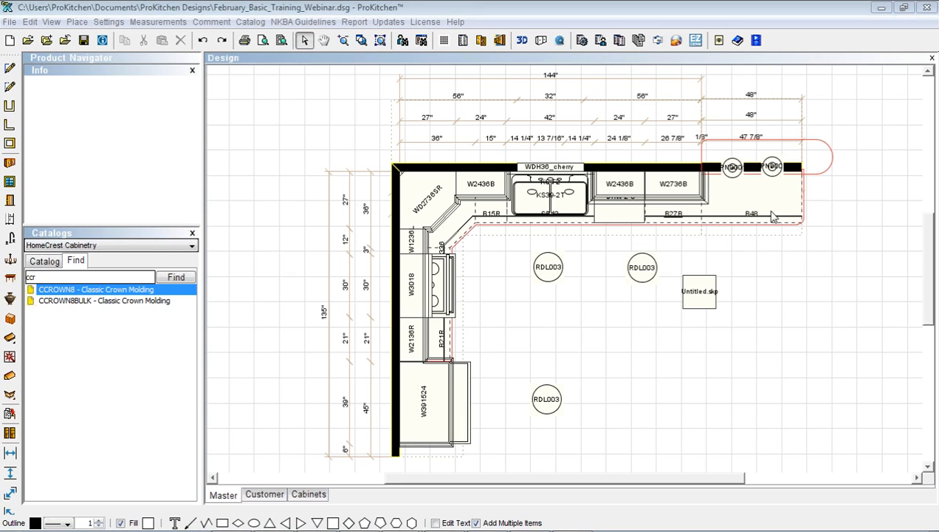
pyautogui.hotkey('alt', 'Tab')
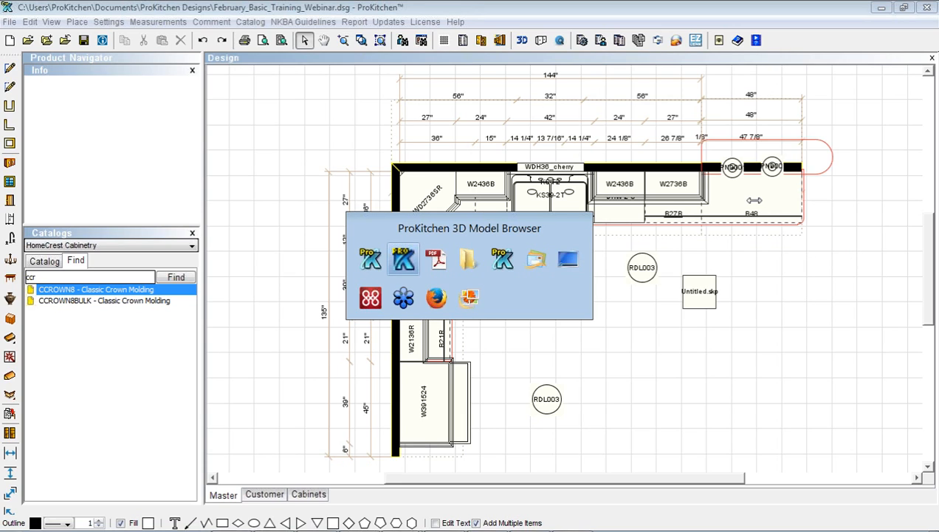
pyautogui.press('Tab')
pyautogui.press('Tab')
pyautogui.press('Tab')
pyautogui.press('Tab')
pyautogui.press('Tab')
pyautogui.press('Tab')
pyautogui.press('Tab')
pyautogui.press('Tab')
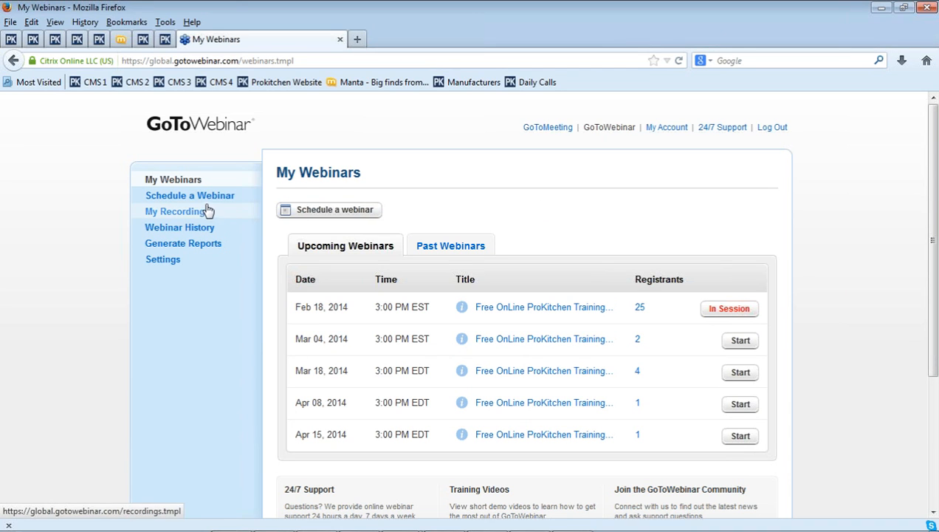
# Open the Feb 18 ProKitchen training webinar, sign in with the saved account e-mail, and view its toll number
pyautogui.click(503, 311)
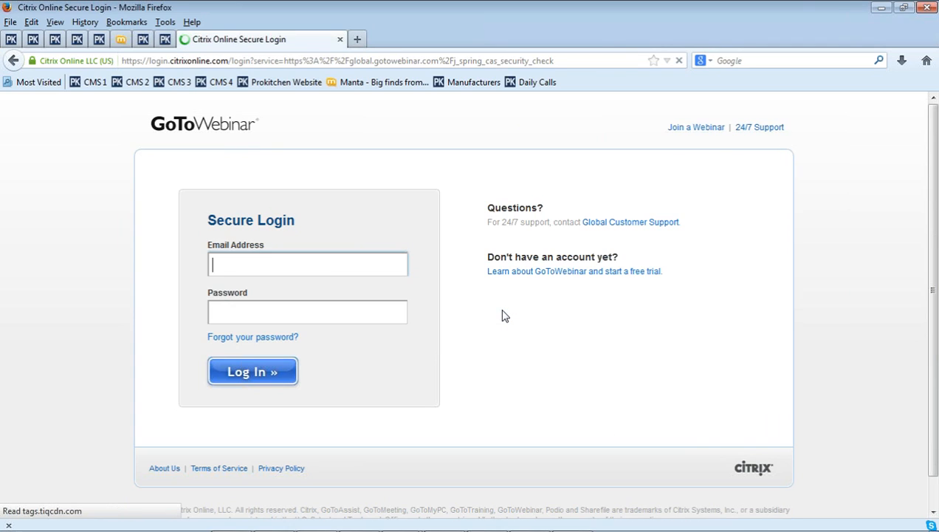
pyautogui.click(229, 269)
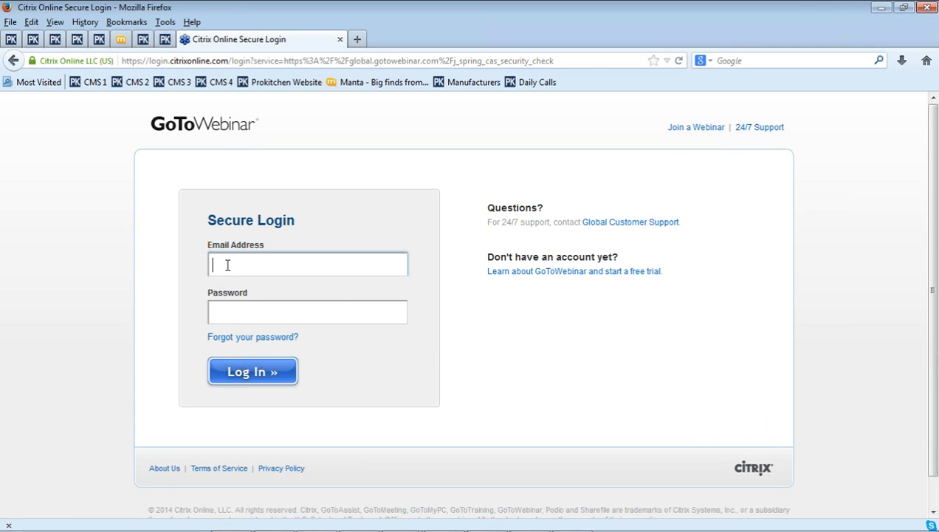
pyautogui.click(231, 283)
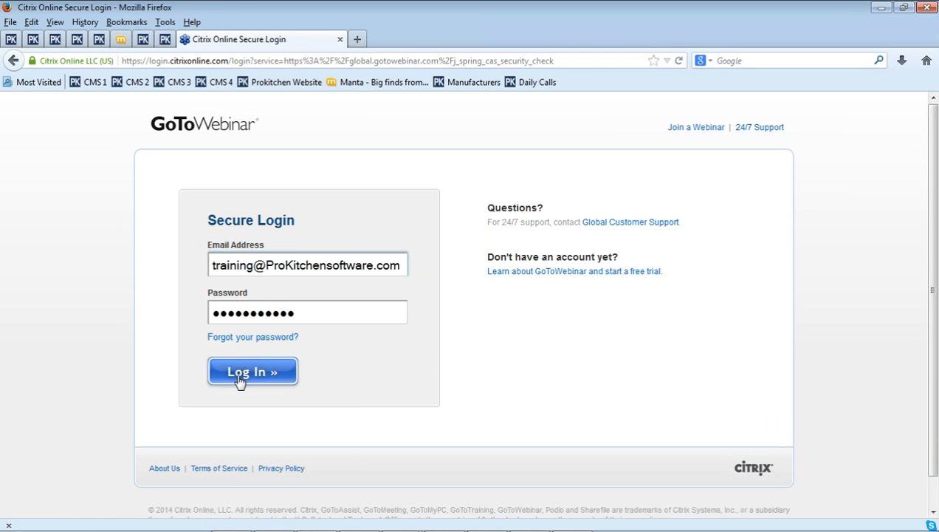
pyautogui.click(238, 378)
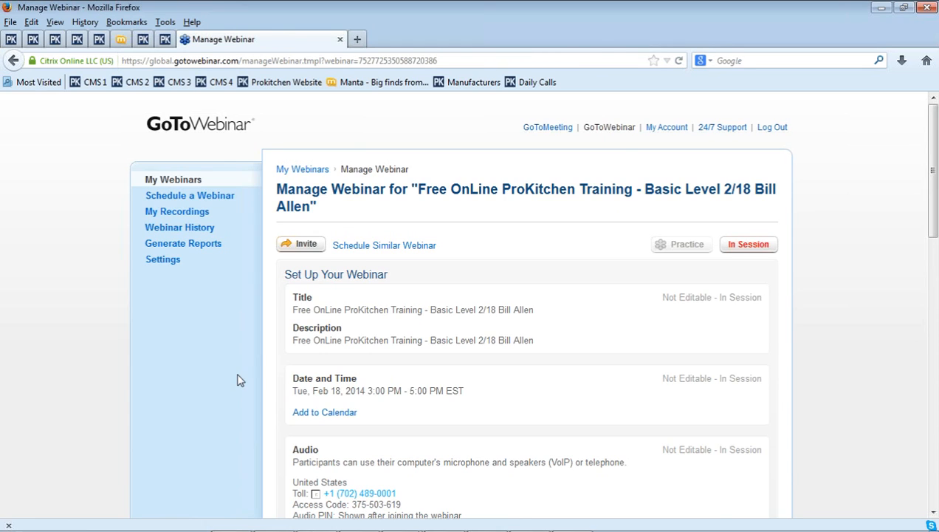
pyautogui.scroll(-4, 493, 373)
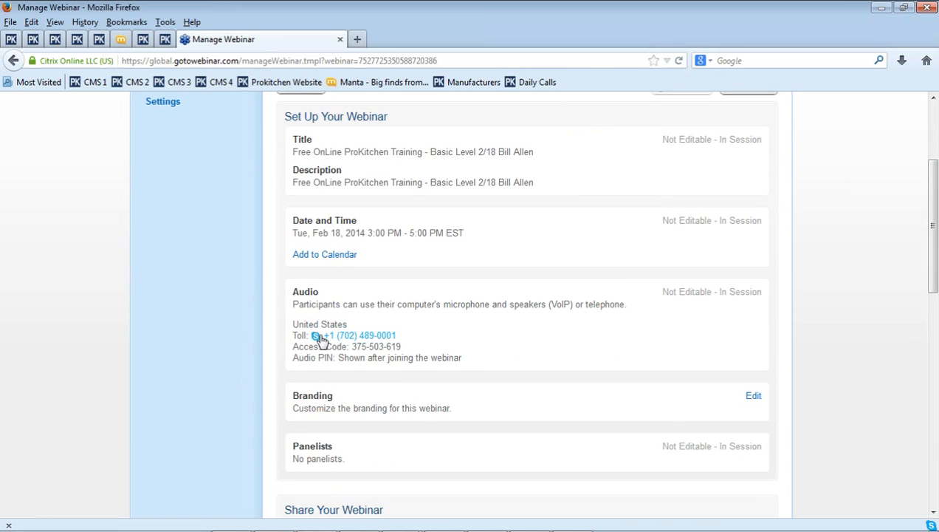
pyautogui.click(329, 339)
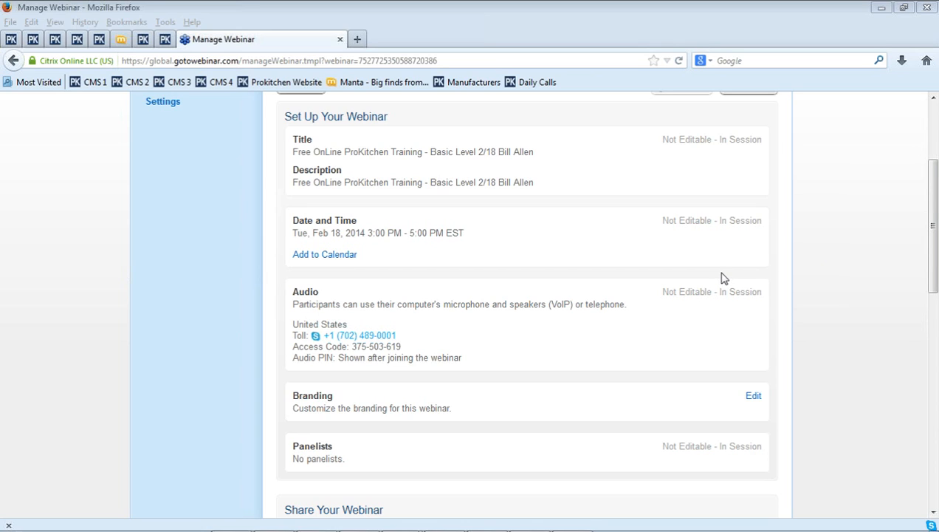
# Switch from GoToWebinar back to the ProKitchen kitchen floor plan with Alt+Tab
pyautogui.hotkey('alt', 'Tab')
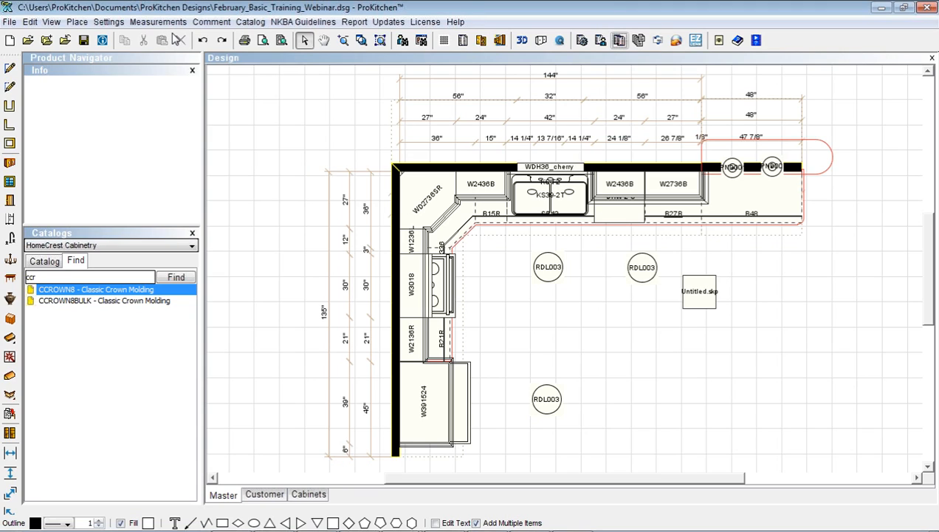
# Review the Stamp Form's logo and design name/date settings from Print Preview, then close it
pyautogui.click(262, 42)
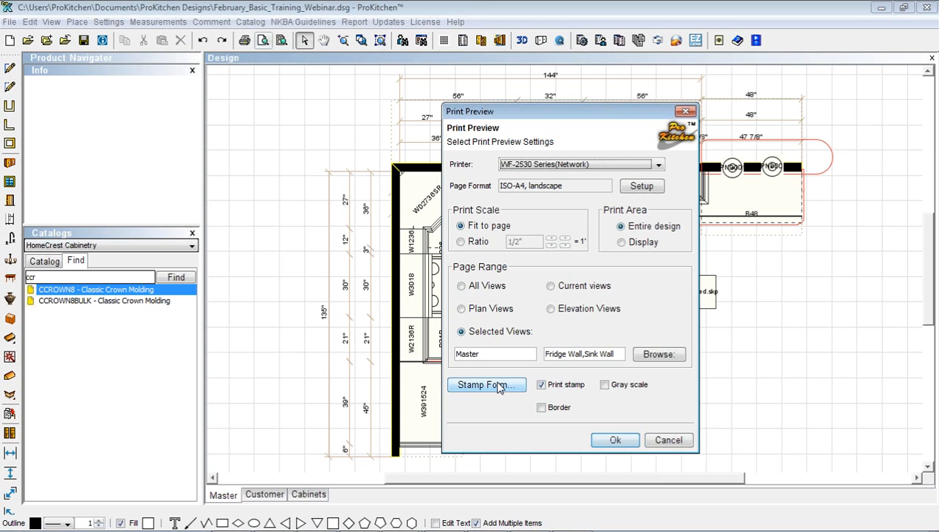
pyautogui.click(499, 386)
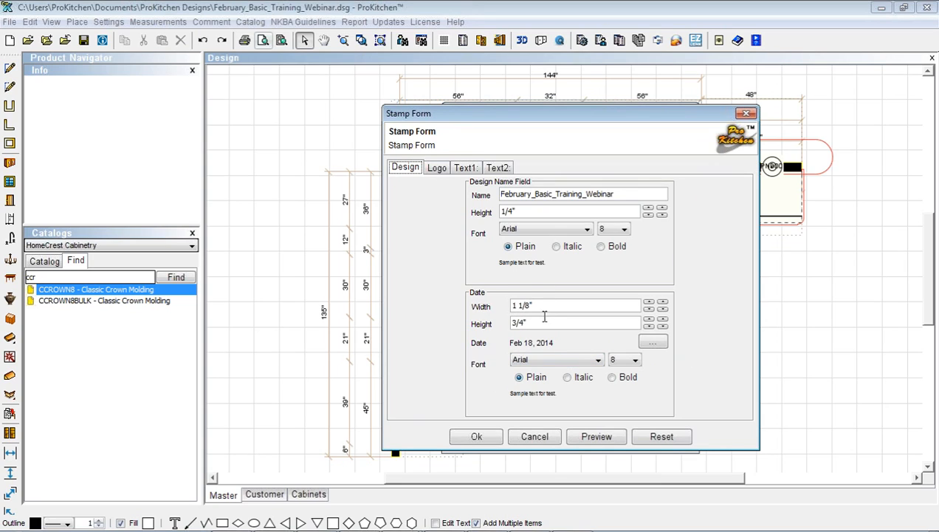
pyautogui.click(437, 168)
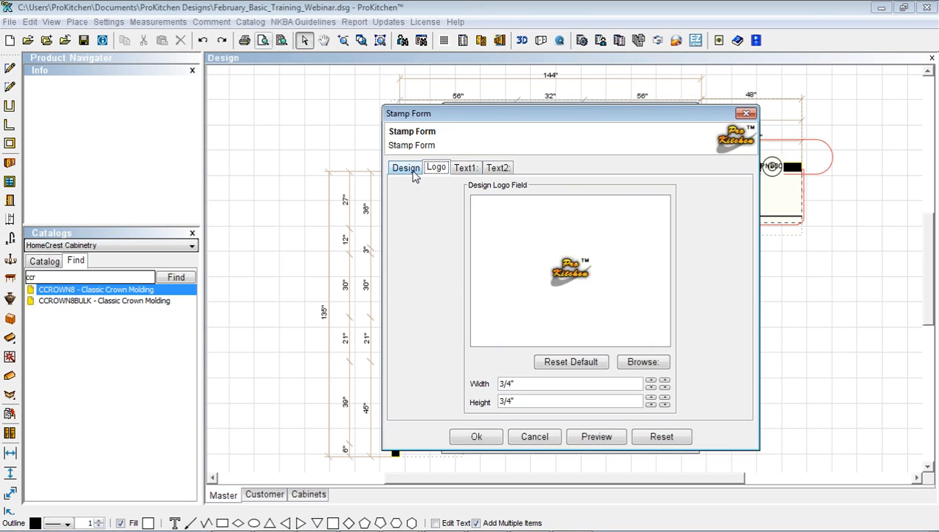
pyautogui.click(410, 172)
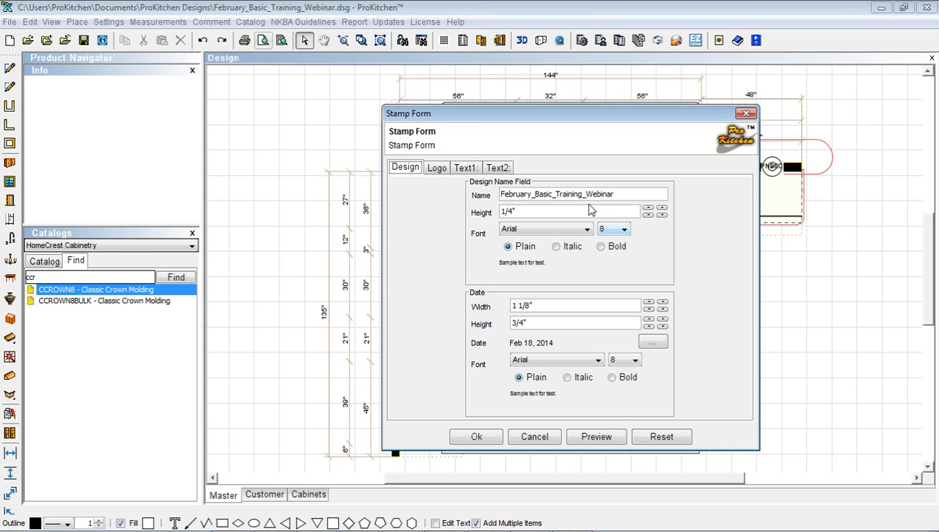
pyautogui.moveTo(558, 118); pyautogui.dragTo(462, 114)
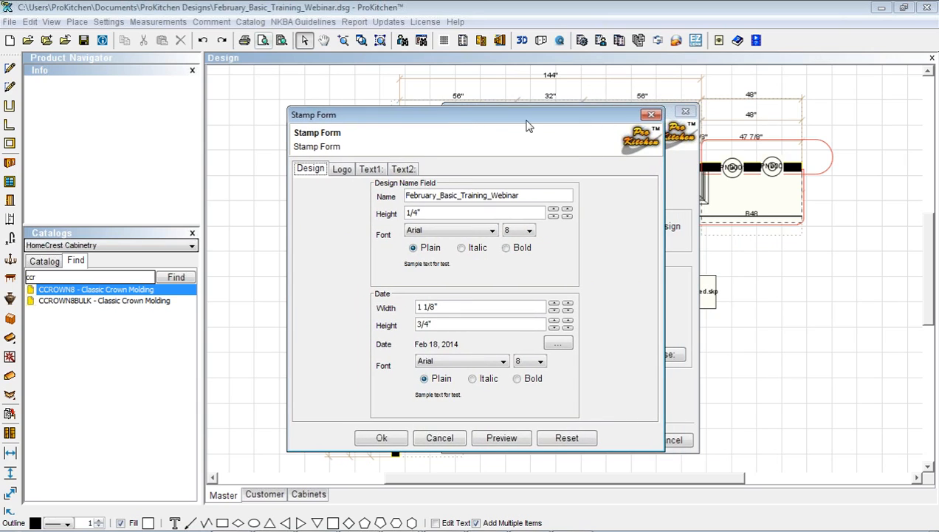
pyautogui.click(652, 115)
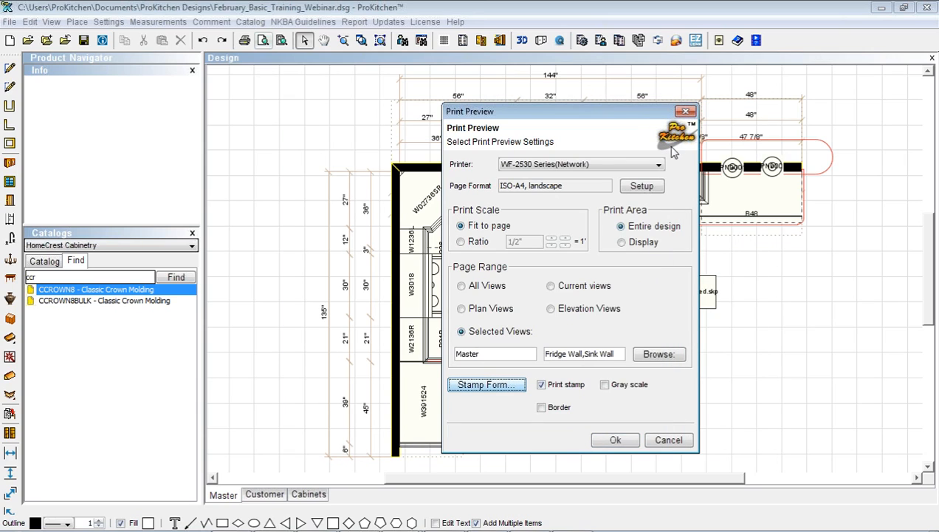
# Change the print page size from A4 to Letter, keeping landscape orientation
pyautogui.click(643, 188)
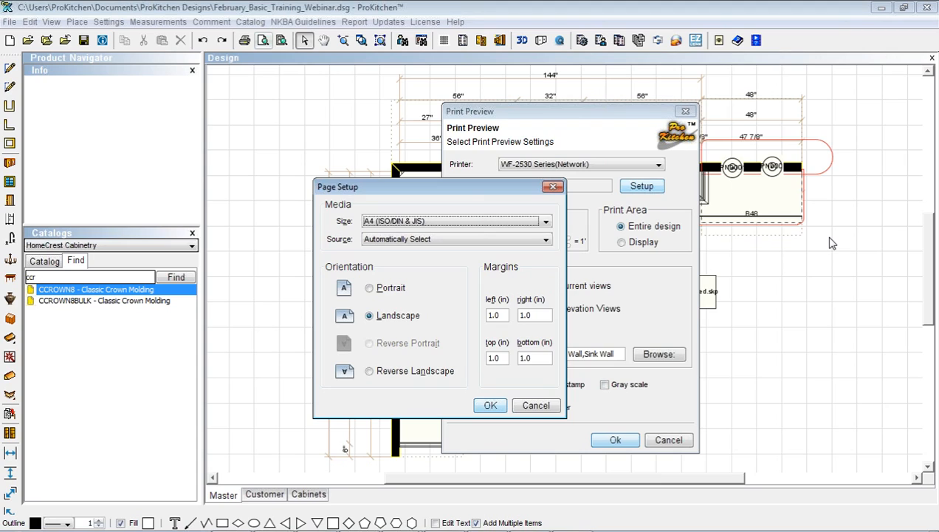
pyautogui.click(553, 187)
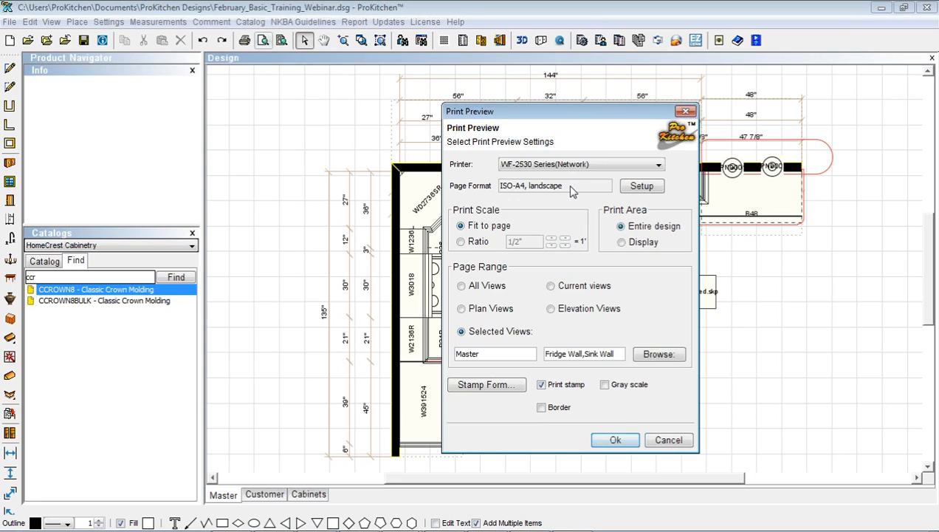
pyautogui.click(629, 188)
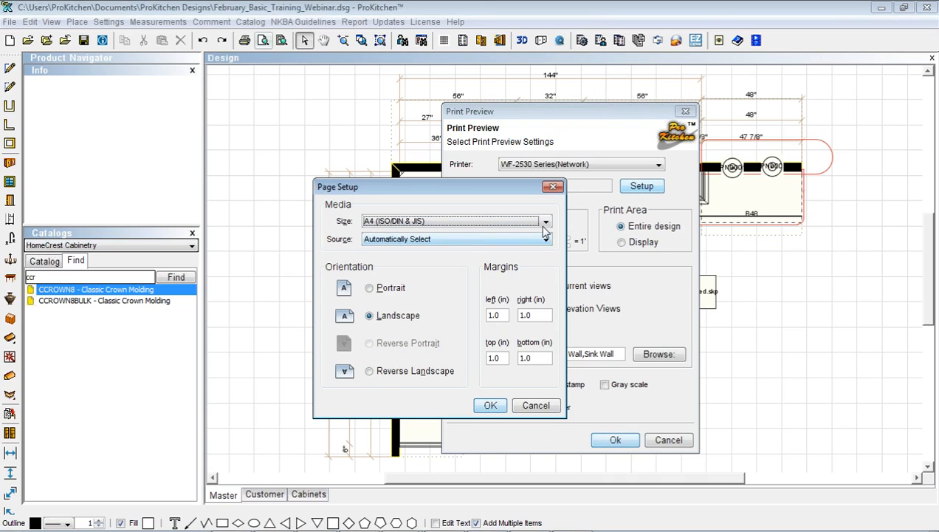
pyautogui.click(546, 221)
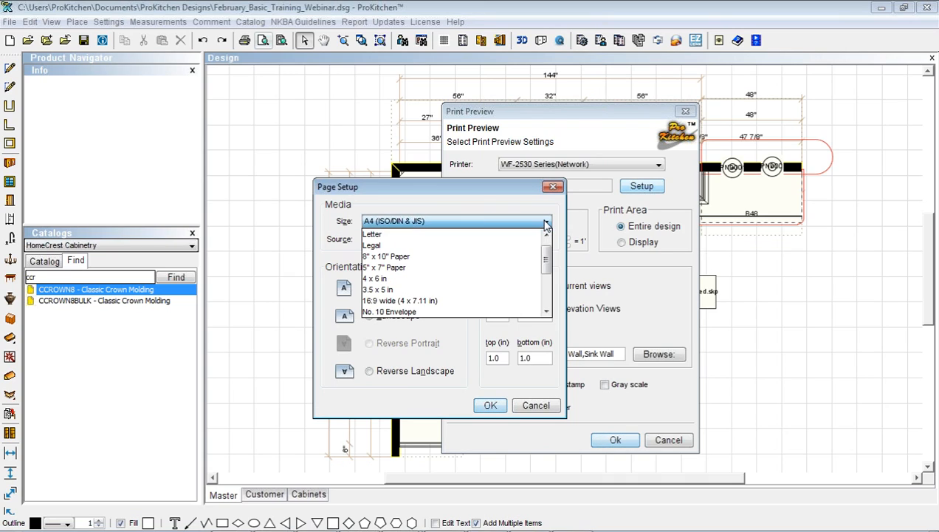
pyautogui.click(440, 234)
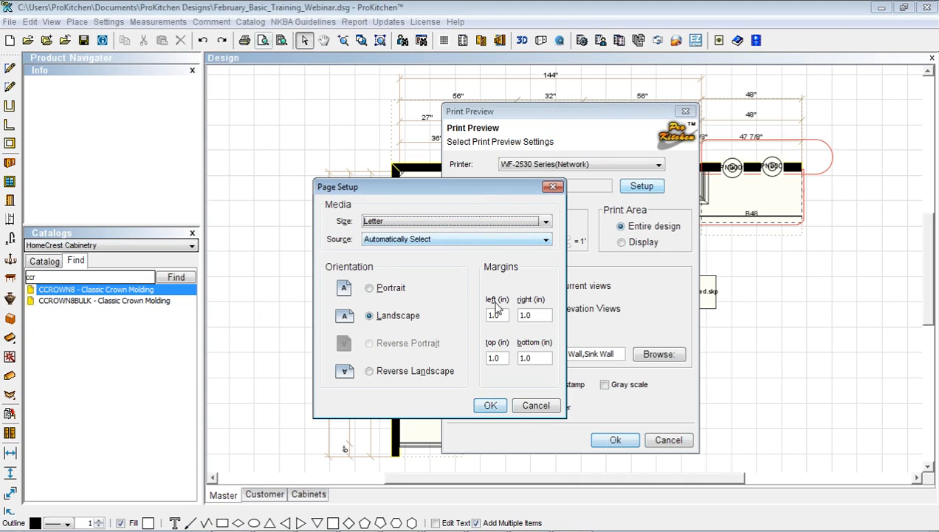
pyautogui.click(489, 406)
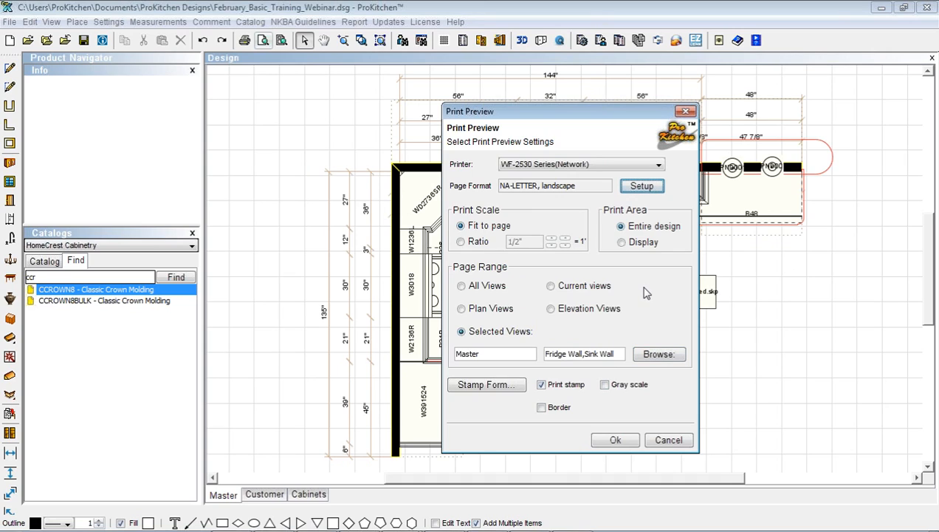
pyautogui.click(640, 186)
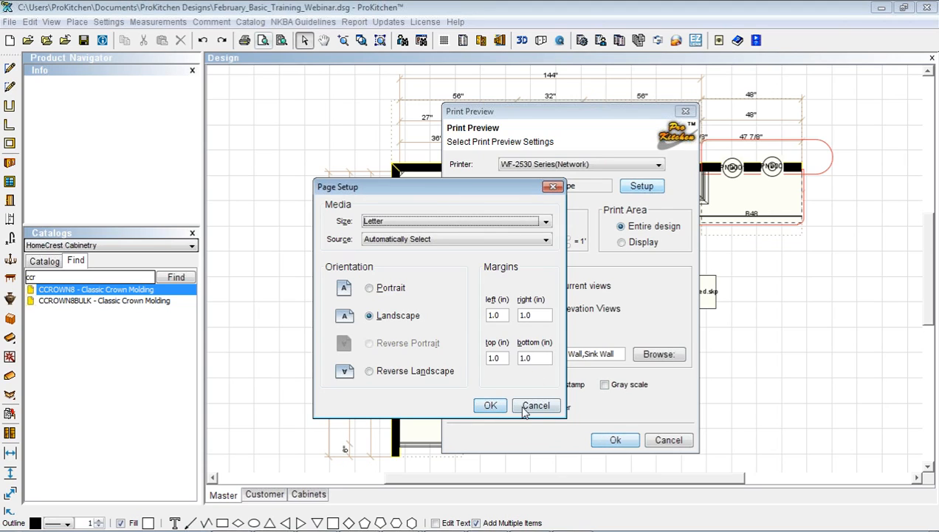
pyautogui.click(489, 405)
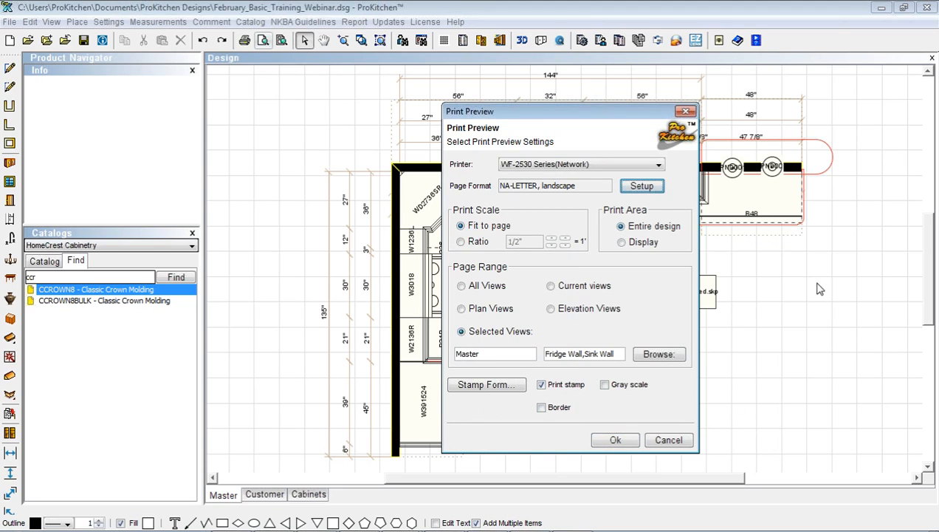